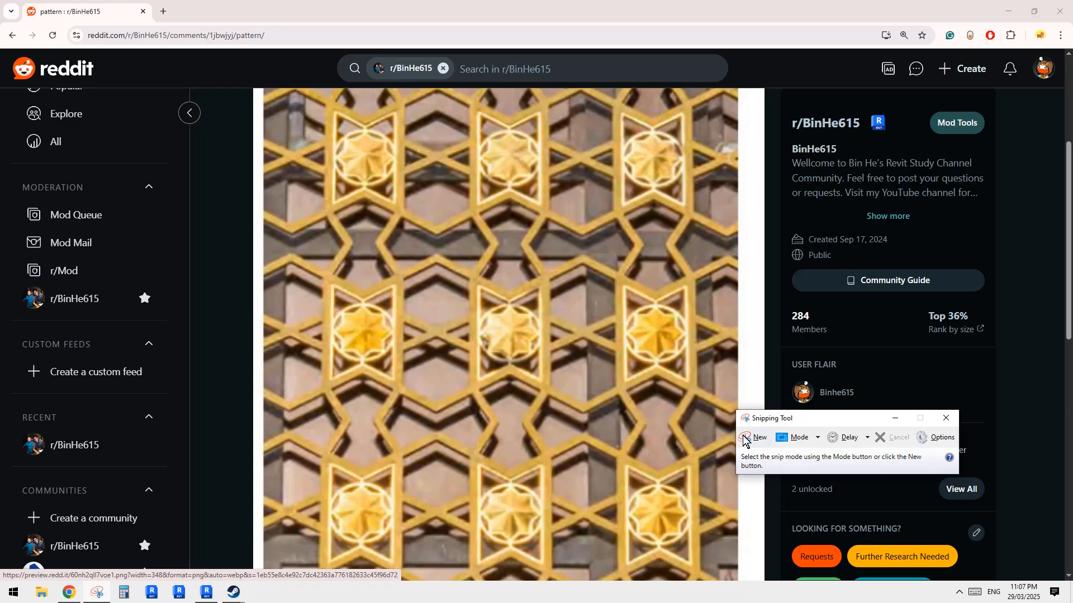
Step: Snip the lattice pattern photo and outline one repeating cell around its central star with the pen
{"action": "left_click", "coordinate": [755, 437]}
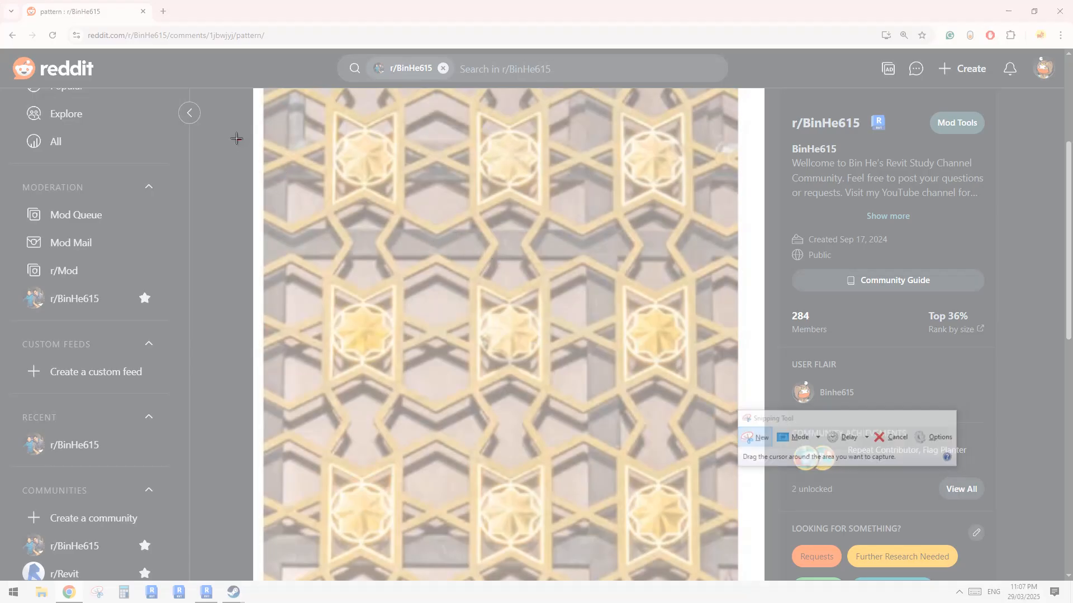
{"action": "left_click_drag", "start_coordinate": [234, 136], "coordinate": [762, 525]}
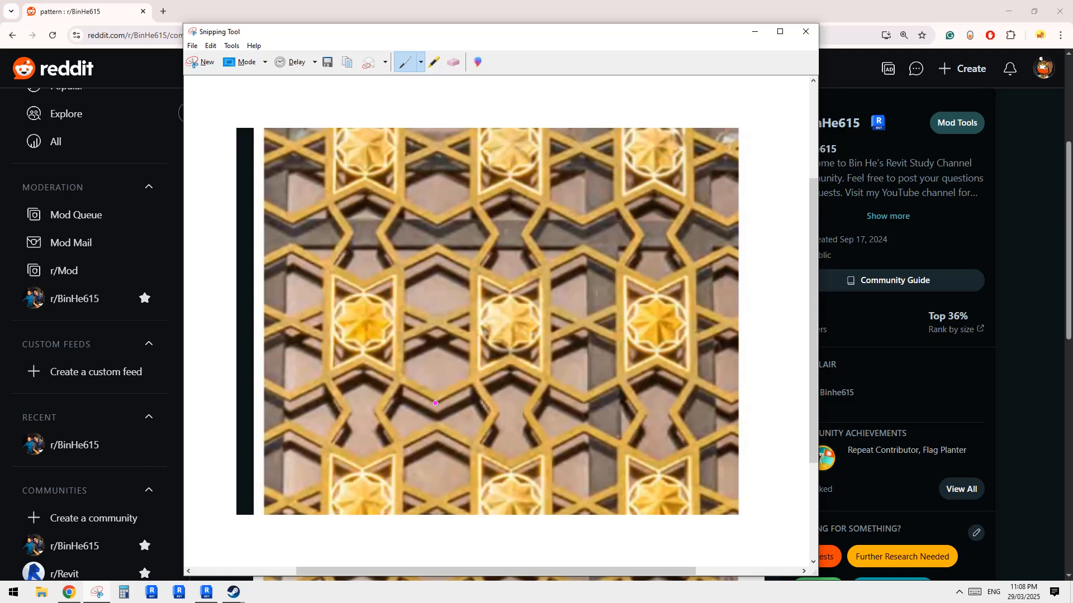
{"action": "left_click_drag", "start_coordinate": [436, 414], "coordinate": [588, 416]}
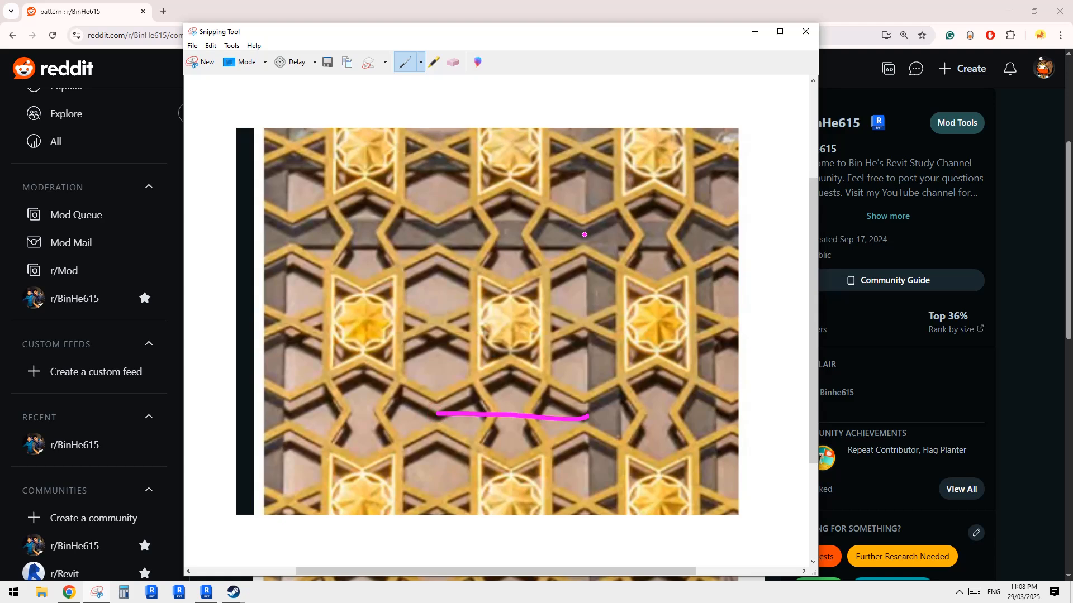
{"action": "left_click", "coordinate": [584, 235]}
{"action": "mouse_move", "coordinate": [436, 234]}
{"action": "left_mouse_down"}
{"action": "mouse_move", "coordinate": [582, 237]}
{"action": "mouse_move", "coordinate": [588, 417]}
{"action": "left_mouse_up"}
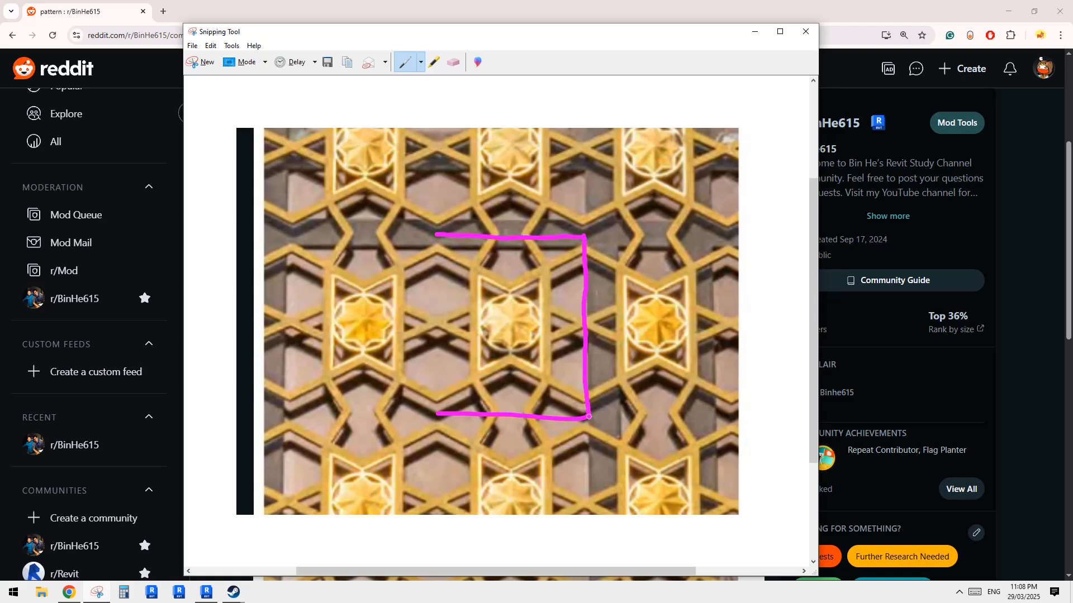
{"action": "left_click_drag", "start_coordinate": [436, 235], "coordinate": [441, 416]}
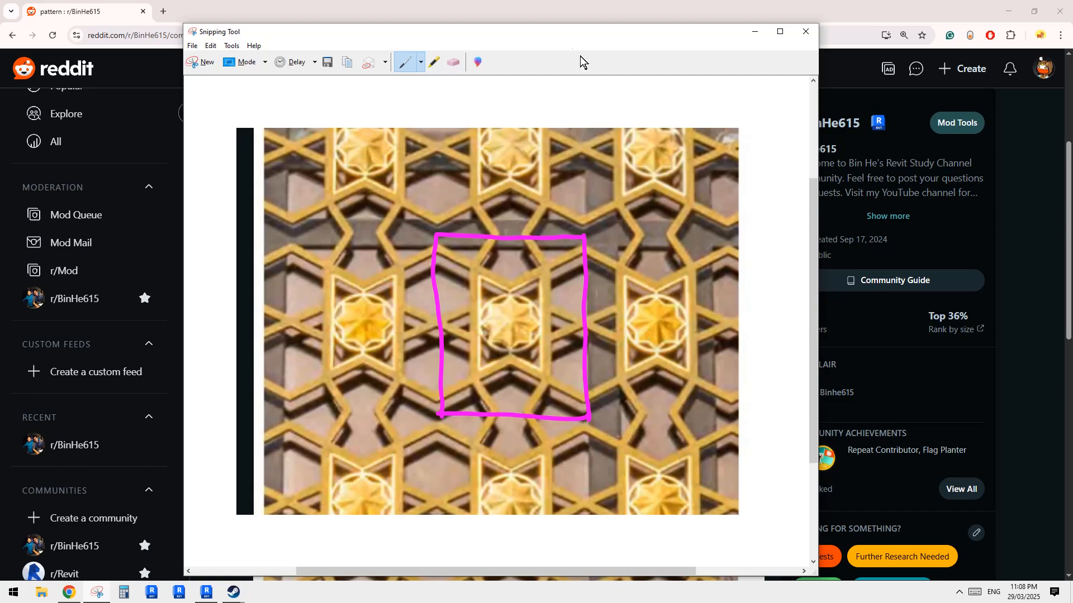
Step: Switch to Revit and create a new family from the Metric Generic Model Pattern Based.rft template
{"action": "left_click", "coordinate": [212, 594]}
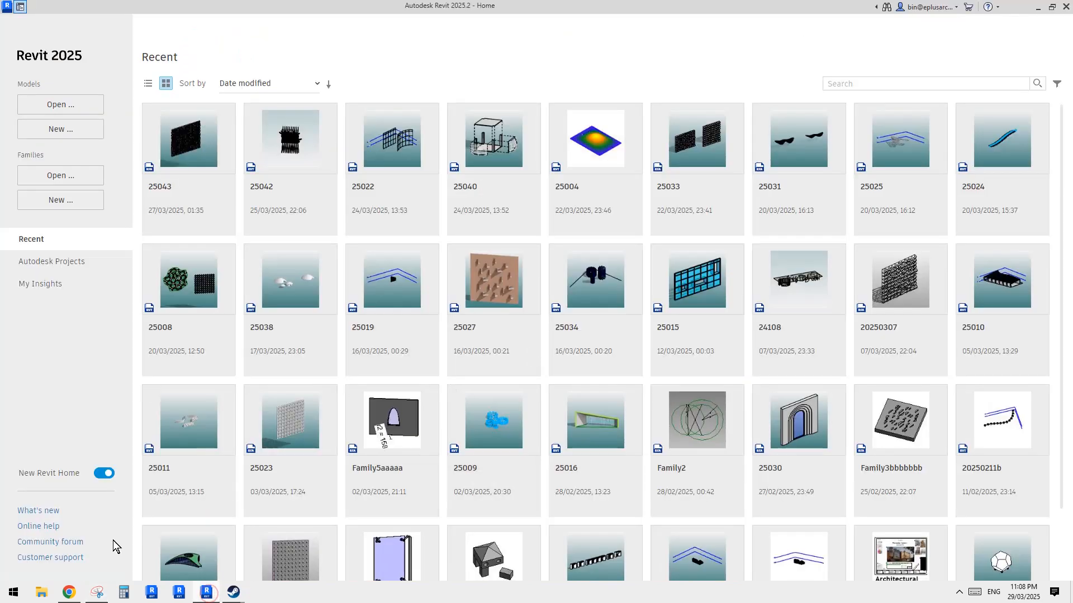
{"action": "left_click", "coordinate": [71, 197]}
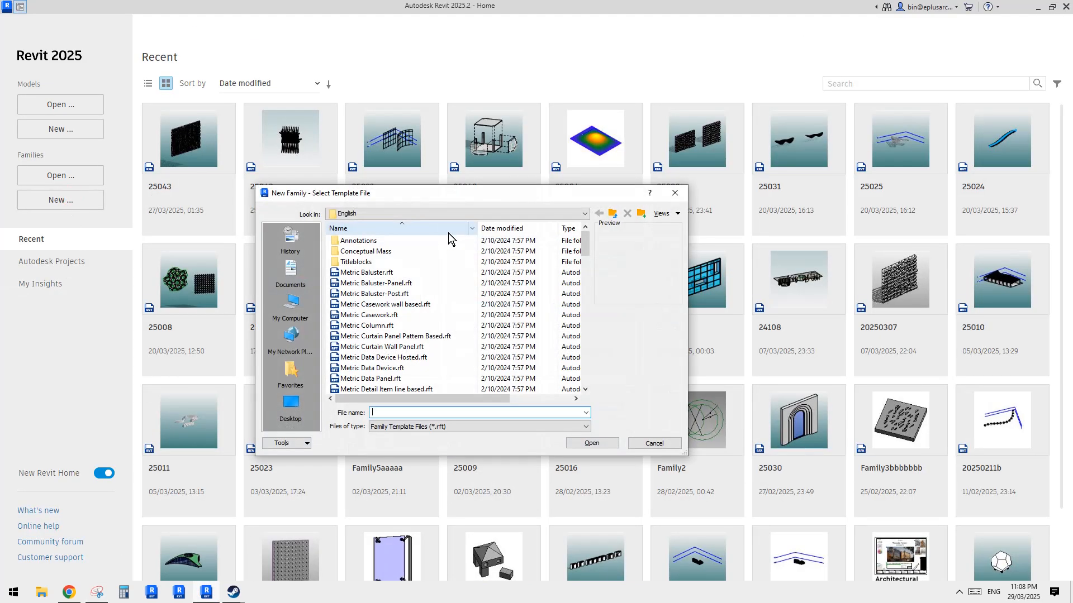
{"action": "left_click", "coordinate": [591, 273]}
{"action": "left_click", "coordinate": [586, 300]}
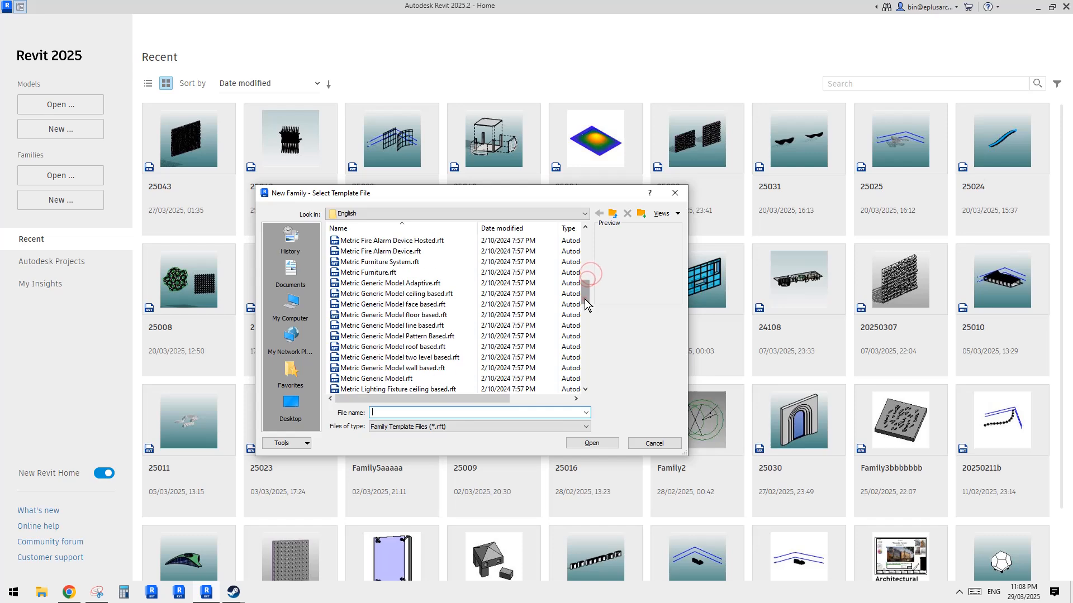
{"action": "left_click", "coordinate": [416, 337]}
{"action": "left_click", "coordinate": [592, 442]}
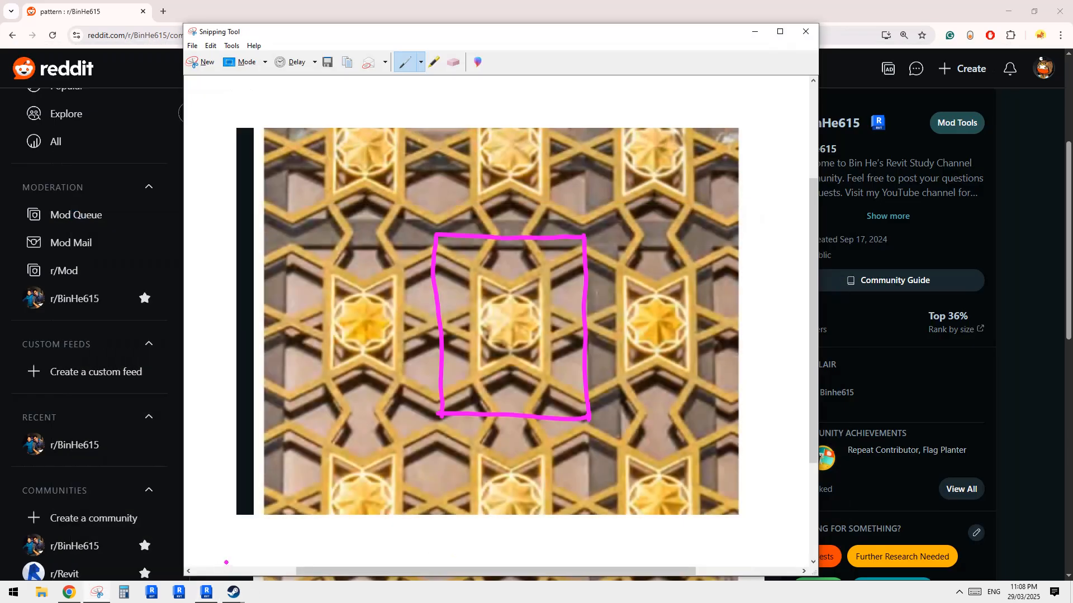
Step: Move the annotated snip aside and orbit the new family's 3D view so the pattern grid is seen nearly from above
{"action": "left_click", "coordinate": [215, 593]}
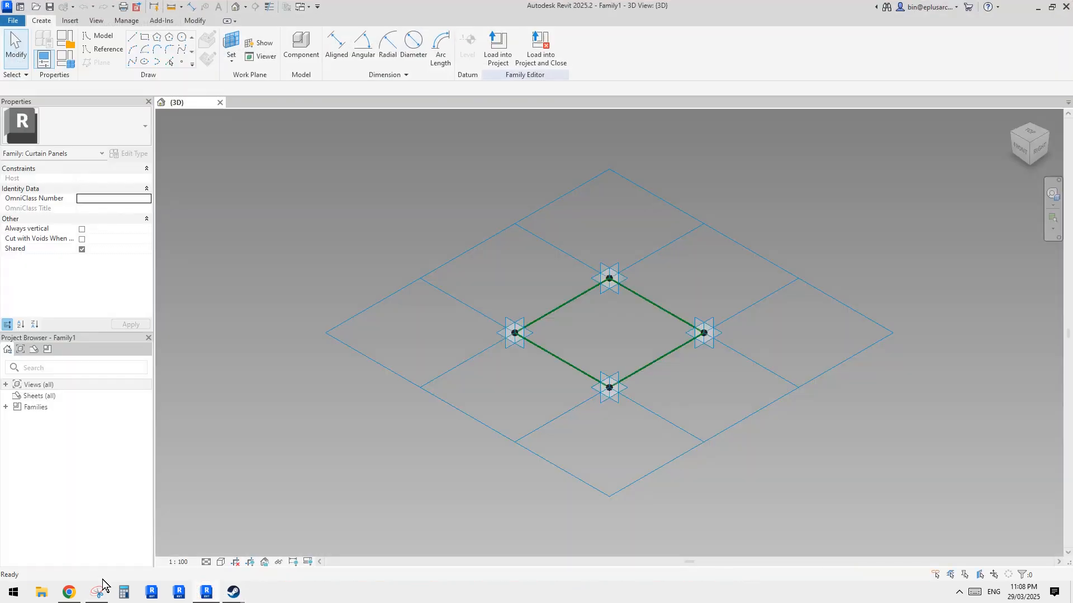
{"action": "left_click", "coordinate": [97, 592]}
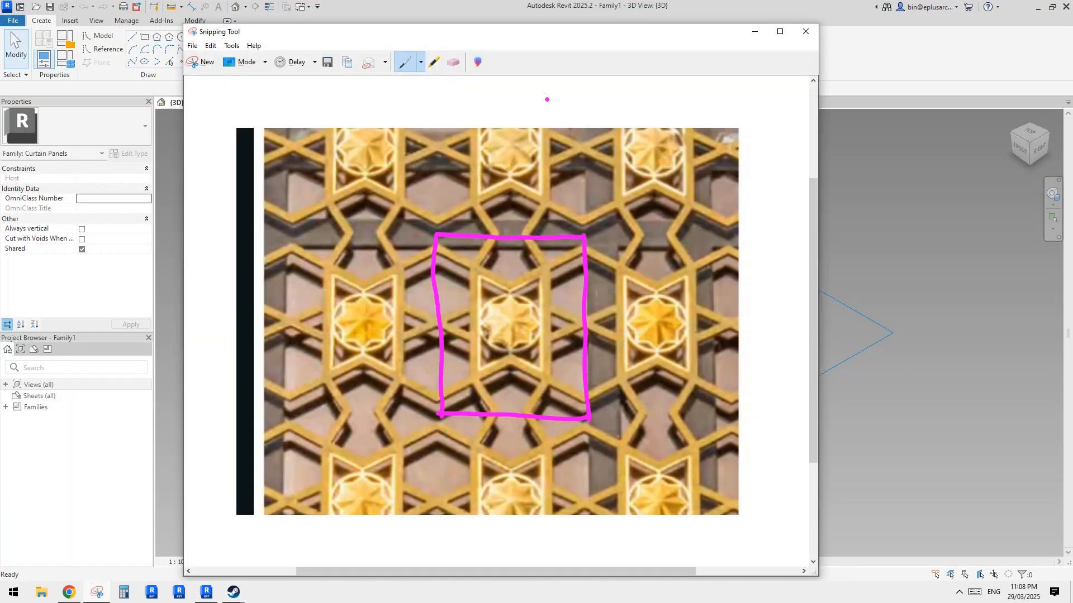
{"action": "left_click_drag", "start_coordinate": [555, 32], "coordinate": [733, 39]}
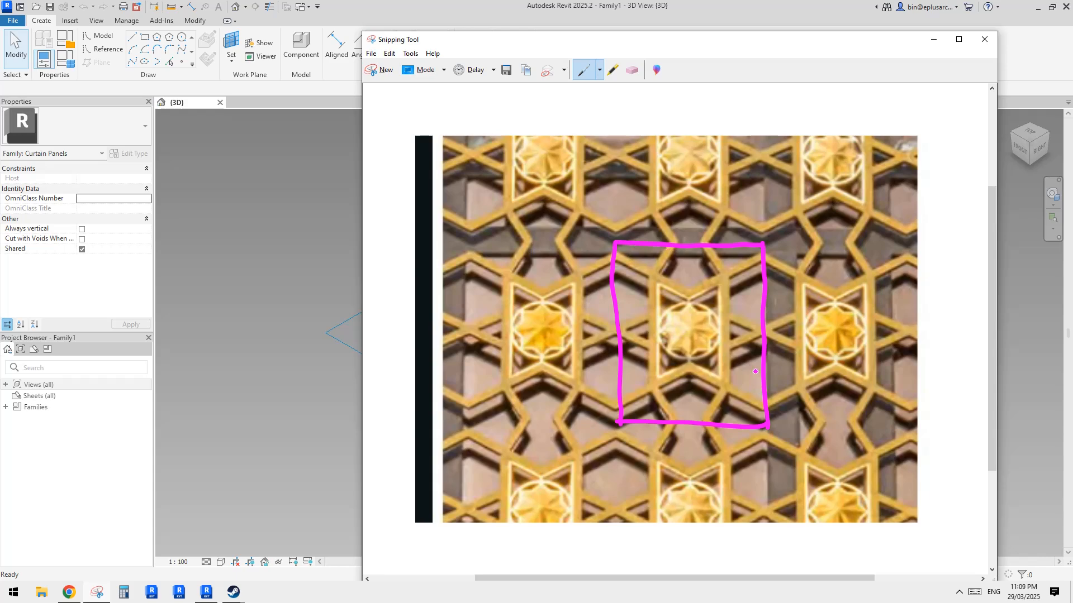
{"action": "left_click", "coordinate": [291, 314]}
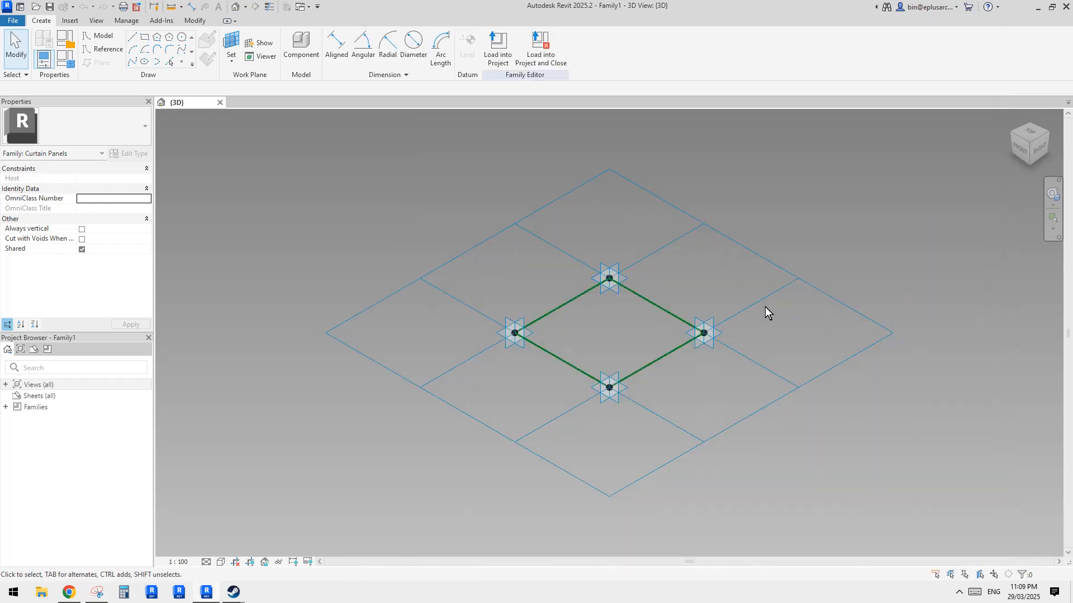
{"action": "middle_click_drag", "start_coordinate": [765, 312], "coordinate": [567, 354], "text": "shift"}
{"action": "middle_click_drag", "start_coordinate": [771, 336], "coordinate": [616, 332], "text": "shift"}
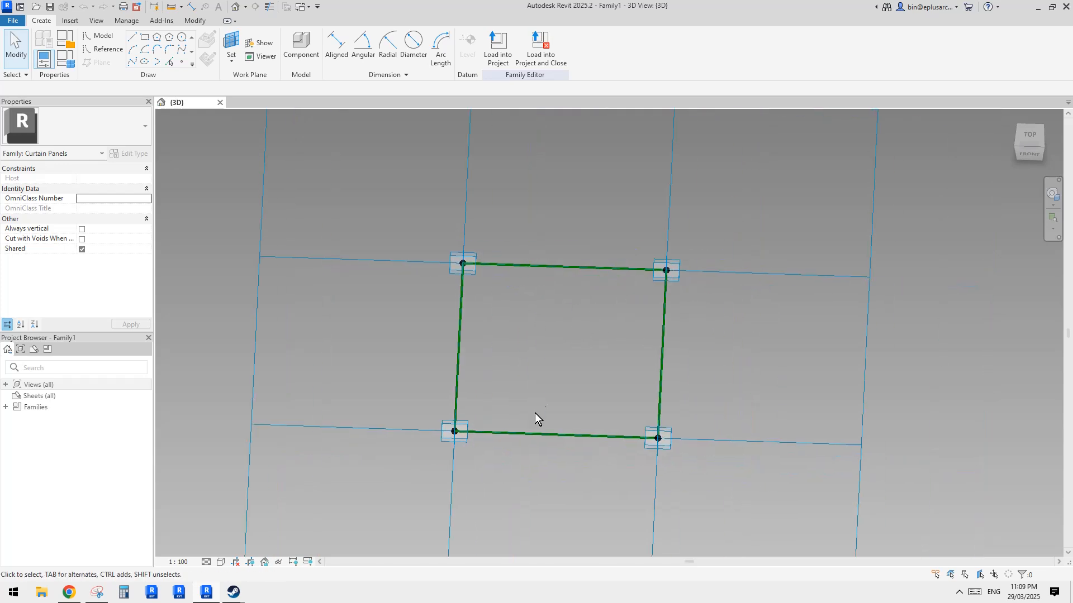
Step: In the Snipping Tool, annotate the cell's width with a 0 to 1 scale line and points labelled 0.4 and 0.6
{"action": "left_click", "coordinate": [96, 592]}
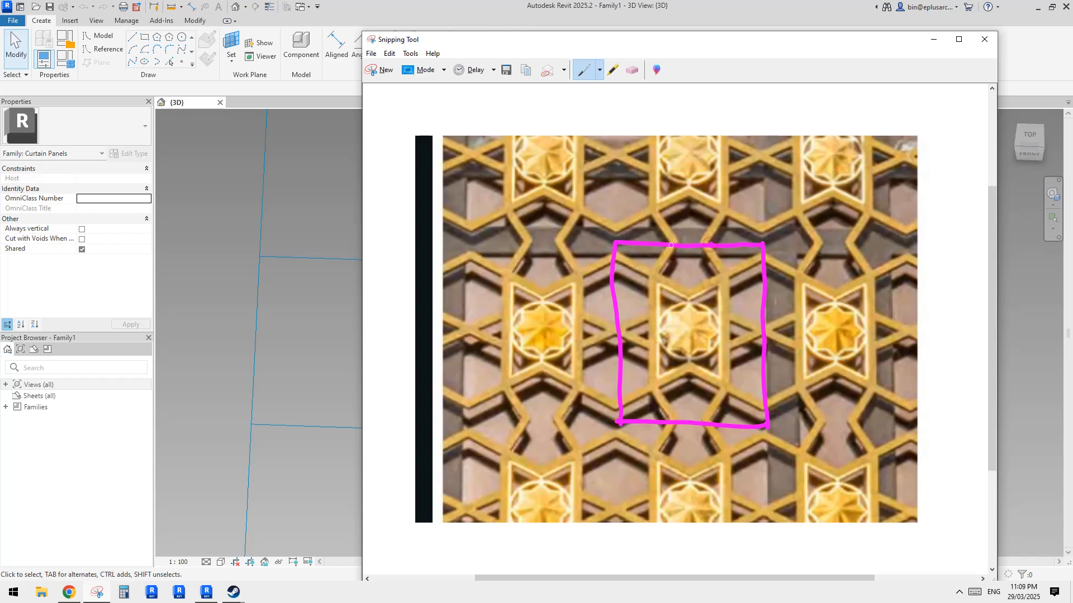
{"action": "left_click", "coordinate": [706, 422]}
{"action": "left_click", "coordinate": [675, 422]}
{"action": "left_click_drag", "start_coordinate": [660, 222], "coordinate": [710, 223]}
{"action": "left_click", "coordinate": [678, 227]}
{"action": "left_click", "coordinate": [720, 231]}
{"action": "left_click_drag", "start_coordinate": [735, 207], "coordinate": [733, 227]}
{"action": "mouse_move", "coordinate": [617, 175]}
{"action": "left_mouse_down"}
{"action": "mouse_move", "coordinate": [618, 195]}
{"action": "mouse_move", "coordinate": [788, 180]}
{"action": "left_mouse_up"}
{"action": "left_click_drag", "start_coordinate": [769, 171], "coordinate": [768, 193]}
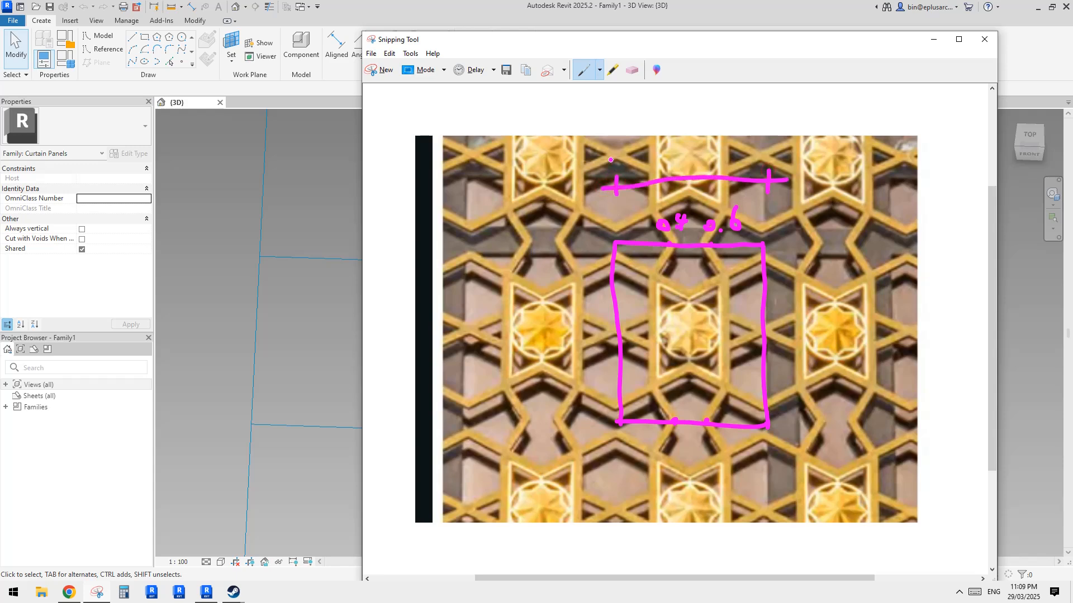
{"action": "left_click_drag", "start_coordinate": [611, 160], "coordinate": [612, 158]}
{"action": "left_click_drag", "start_coordinate": [766, 146], "coordinate": [765, 159]}
{"action": "left_click", "coordinate": [710, 242]}
Step: Label the cell's right edge 0.1, 0.5 and 0.1, and replace the 0.6 above the cell with 0.4
{"action": "mouse_move", "coordinate": [778, 323]}
{"action": "left_mouse_down"}
{"action": "mouse_move", "coordinate": [799, 343]}
{"action": "mouse_move", "coordinate": [815, 320]}
{"action": "left_mouse_up"}
{"action": "left_click", "coordinate": [791, 333]}
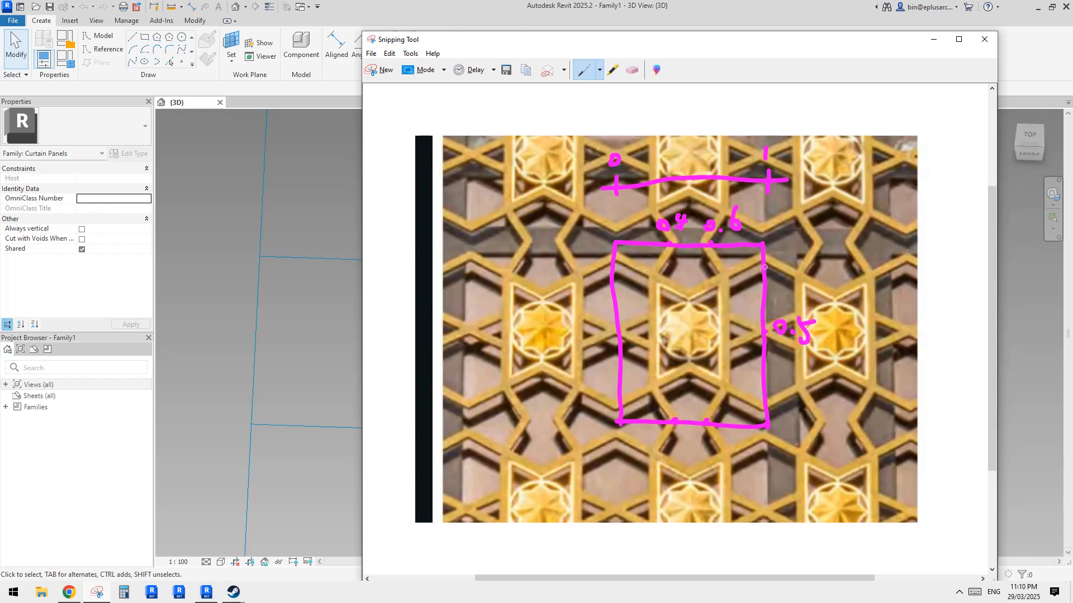
{"action": "left_click_drag", "start_coordinate": [780, 252], "coordinate": [797, 254]}
{"action": "mouse_move", "coordinate": [792, 405]}
{"action": "left_mouse_down"}
{"action": "mouse_move", "coordinate": [782, 413]}
{"action": "mouse_move", "coordinate": [791, 406]}
{"action": "mouse_move", "coordinate": [806, 416]}
{"action": "left_mouse_up"}
{"action": "left_click", "coordinate": [798, 419]}
{"action": "mouse_move", "coordinate": [712, 188]}
{"action": "left_mouse_down"}
{"action": "mouse_move", "coordinate": [706, 197]}
{"action": "mouse_move", "coordinate": [726, 197]}
{"action": "left_mouse_up"}
{"action": "left_click", "coordinate": [717, 200]}
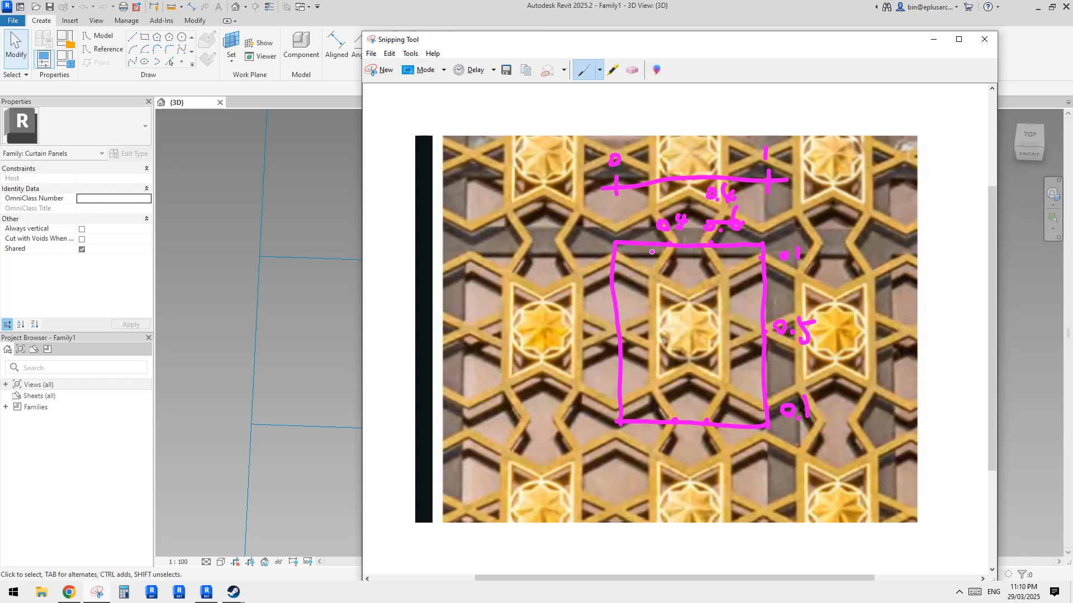
Step: Trace the crossing diagonals that join the 0.1 points on each side of the cell to the opposite 0.5 points
{"action": "left_click", "coordinate": [612, 256]}
{"action": "left_click_drag", "start_coordinate": [612, 256], "coordinate": [763, 337]}
{"action": "left_click_drag", "start_coordinate": [618, 406], "coordinate": [760, 335]}
{"action": "mouse_move", "coordinate": [761, 257]}
{"action": "left_mouse_down"}
{"action": "mouse_move", "coordinate": [627, 338]}
{"action": "mouse_move", "coordinate": [767, 414]}
{"action": "left_mouse_up"}
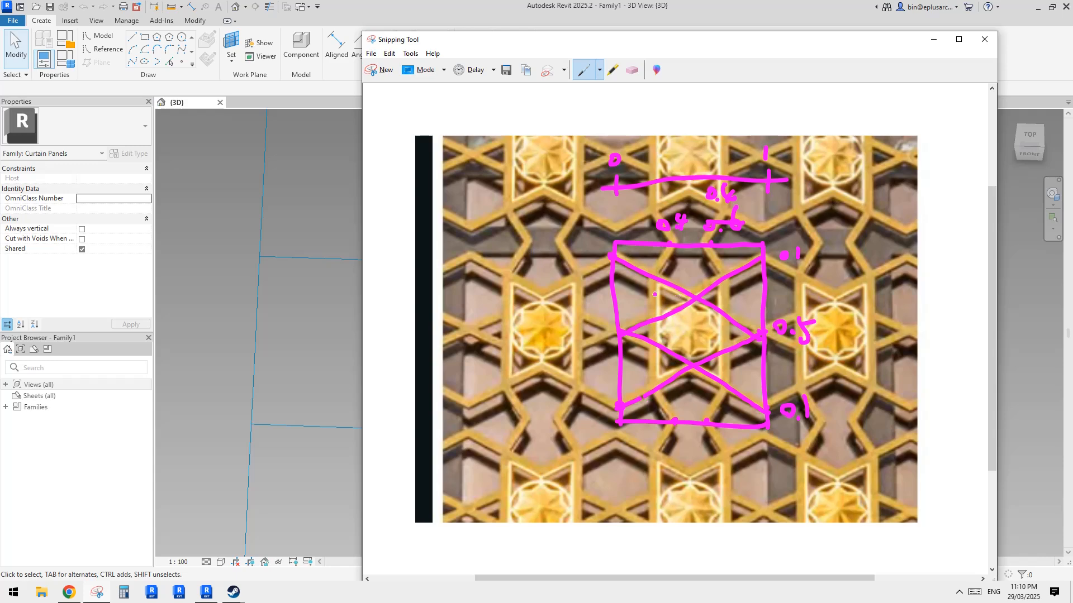
Step: Mark four points on the traced diagonals around the star and join them with two vertical lines
{"action": "left_click", "coordinate": [653, 276]}
{"action": "left_click", "coordinate": [726, 276]}
{"action": "left_click", "coordinate": [653, 389]}
{"action": "left_click", "coordinate": [726, 386]}
{"action": "left_click_drag", "start_coordinate": [653, 278], "coordinate": [647, 392]}
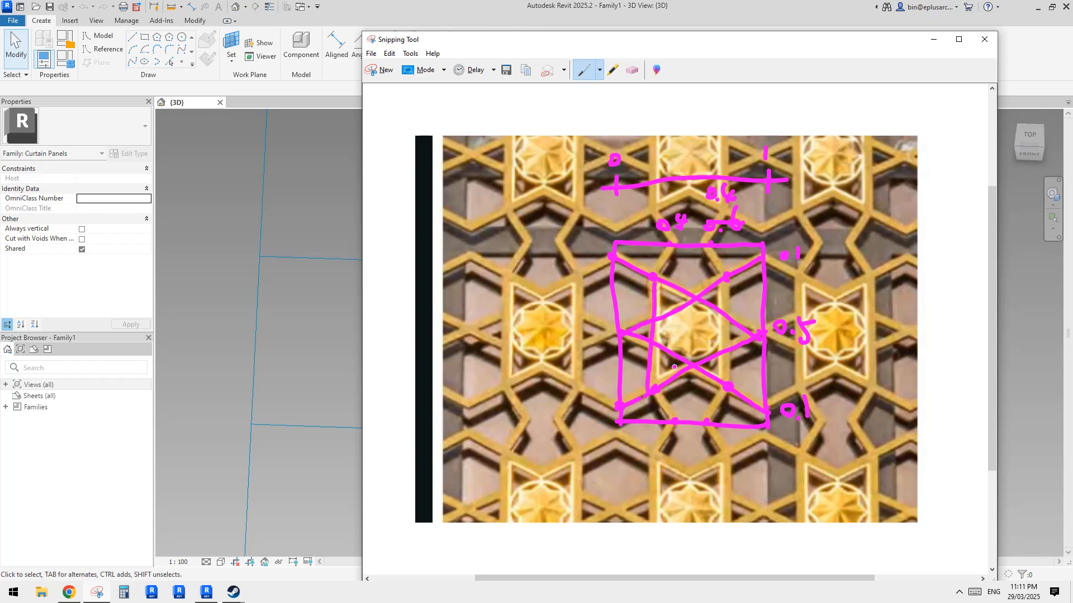
{"action": "left_click_drag", "start_coordinate": [724, 277], "coordinate": [727, 388]}
Step: Draw short slanted lines from the cell's upper and lower edge points to the ends of the verticals, and add a label
{"action": "mouse_move", "coordinate": [676, 422]}
{"action": "left_mouse_down"}
{"action": "mouse_move", "coordinate": [653, 393]}
{"action": "mouse_move", "coordinate": [721, 403]}
{"action": "mouse_move", "coordinate": [729, 386]}
{"action": "left_mouse_up"}
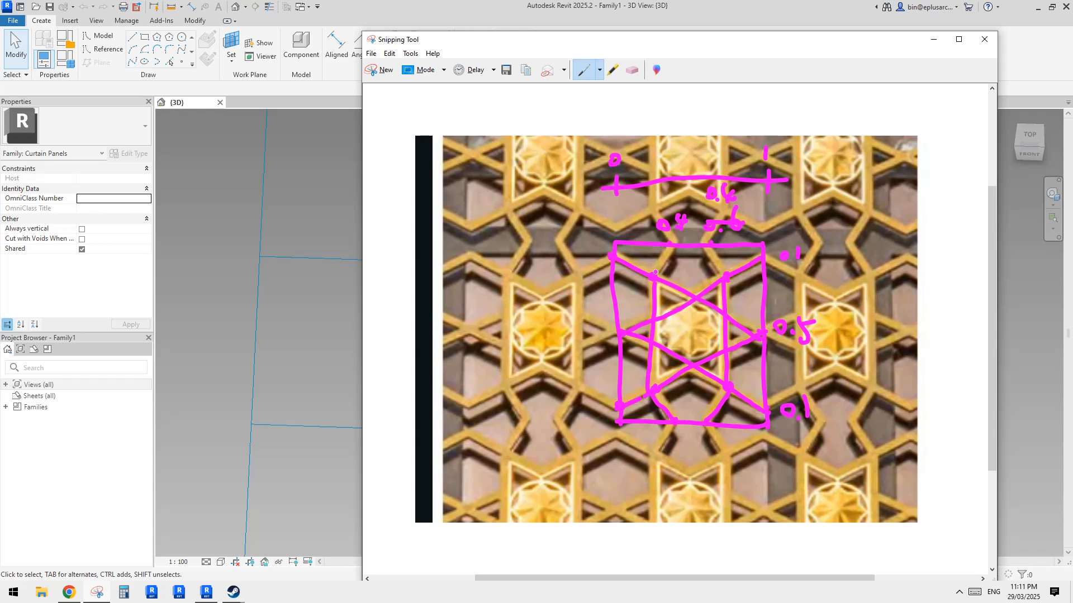
{"action": "left_click_drag", "start_coordinate": [674, 247], "coordinate": [652, 279]}
{"action": "left_click_drag", "start_coordinate": [708, 247], "coordinate": [719, 265]}
{"action": "left_click_drag", "start_coordinate": [635, 260], "coordinate": [636, 259]}
Step: Back in Revit, place two reference points on the upper reference line of the panel, following the annotated photo
{"action": "left_click", "coordinate": [342, 335]}
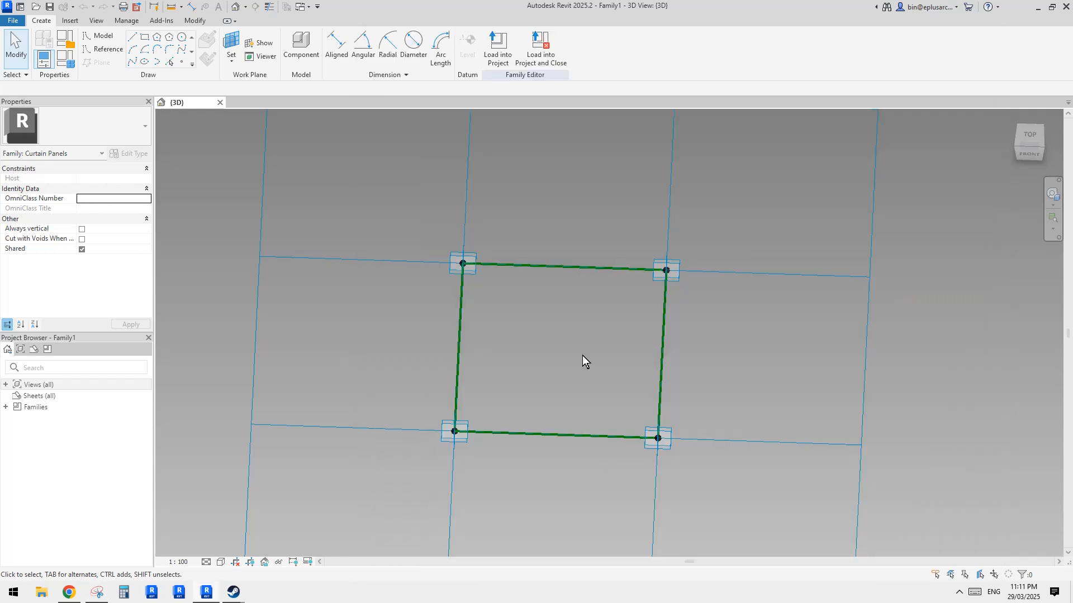
{"action": "middle_click_drag", "start_coordinate": [582, 358], "coordinate": [509, 358], "text": "shift"}
{"action": "scroll", "coordinate": [525, 352], "scroll_direction": "up", "scroll_amount": 1}
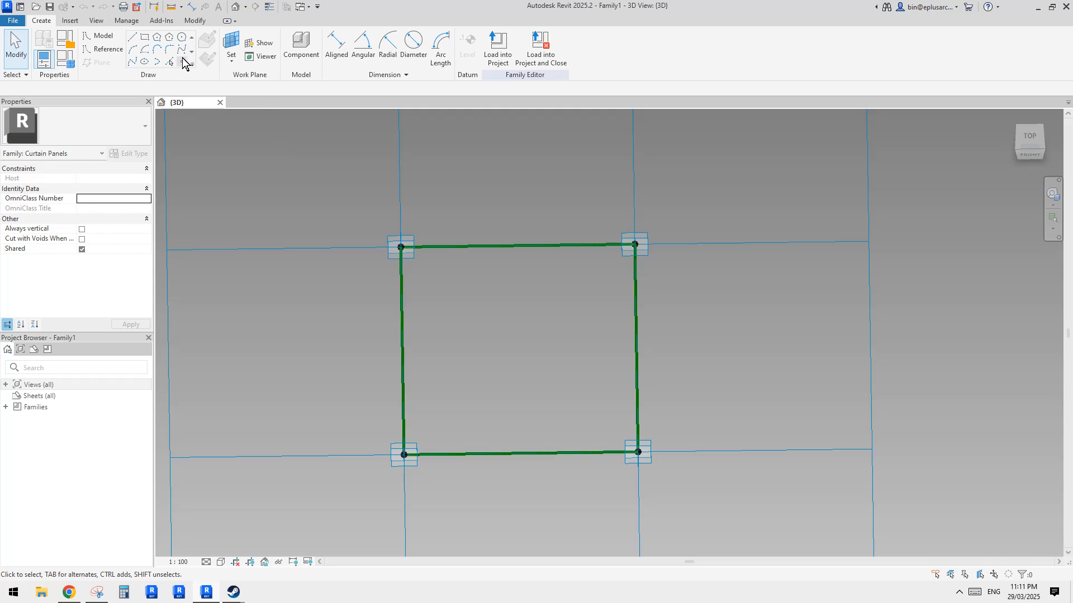
{"action": "left_click", "coordinate": [182, 62]}
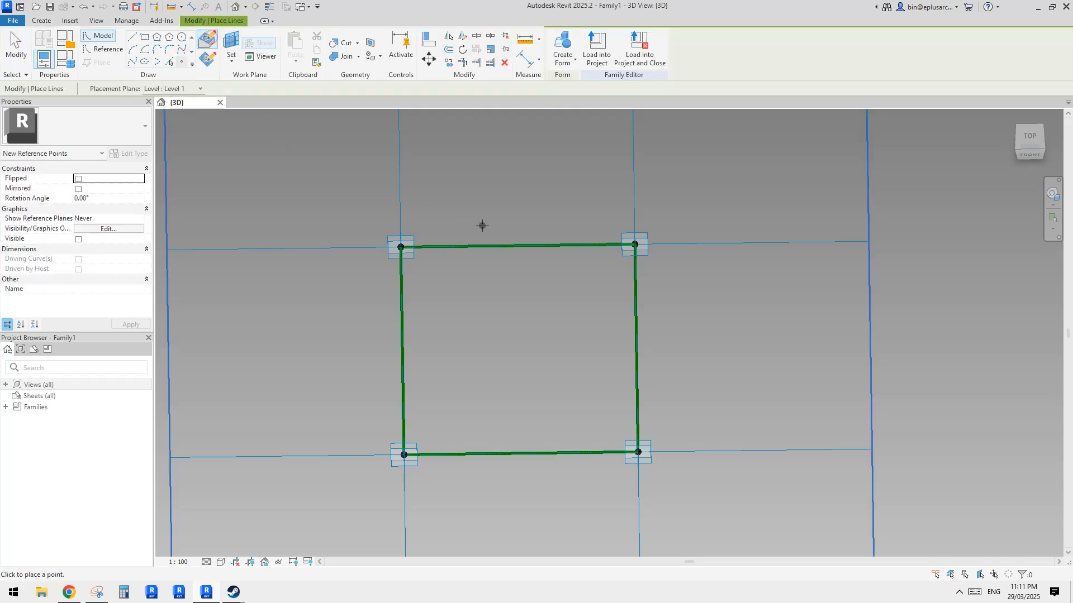
{"action": "left_click", "coordinate": [98, 592]}
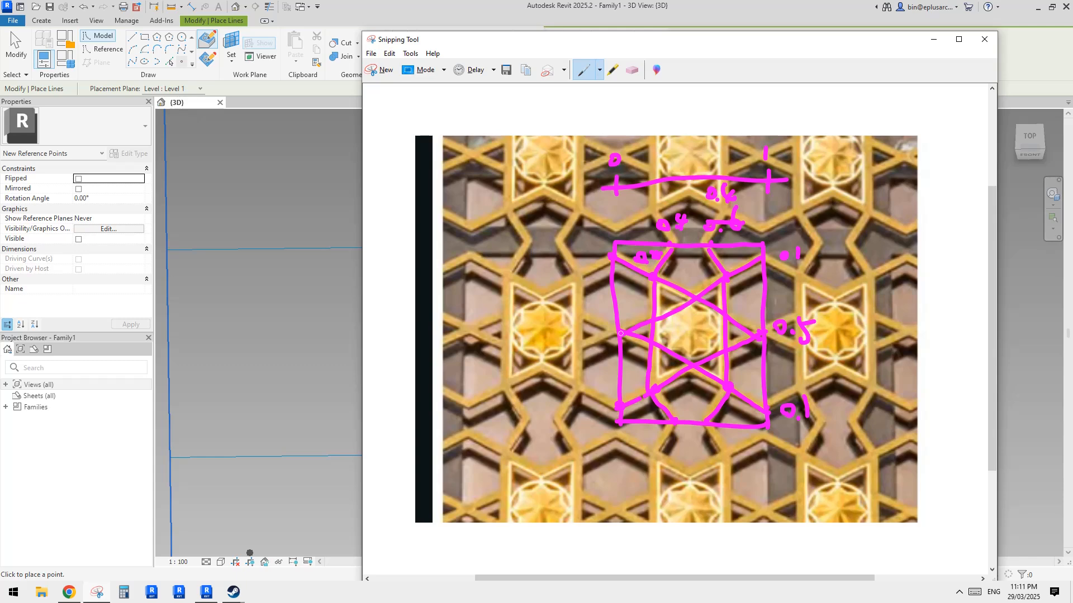
{"action": "left_click", "coordinate": [295, 277]}
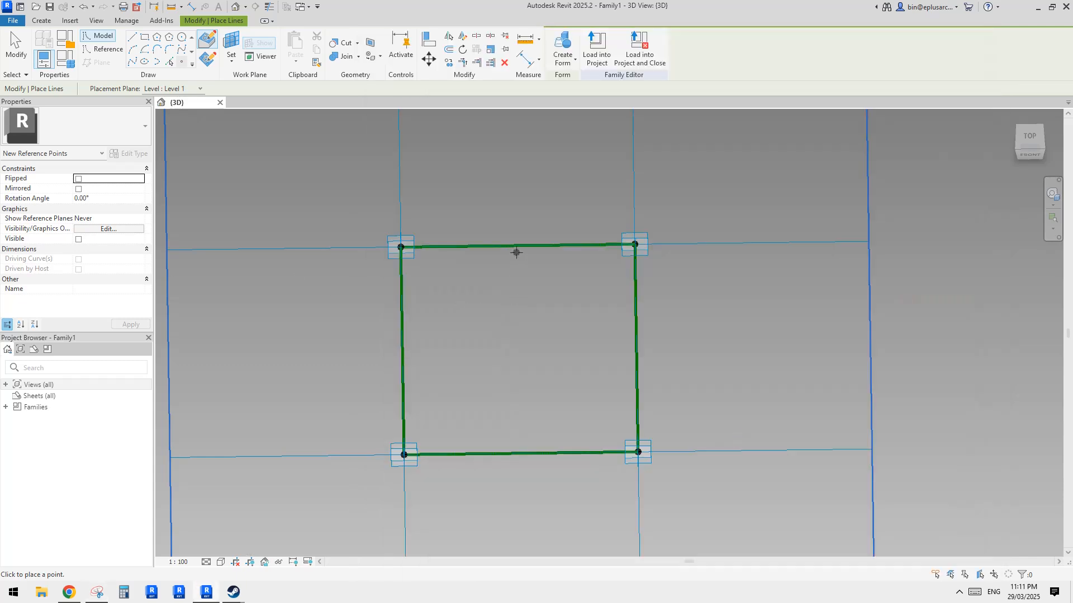
{"action": "left_click", "coordinate": [484, 245]}
{"action": "left_click", "coordinate": [555, 245]}
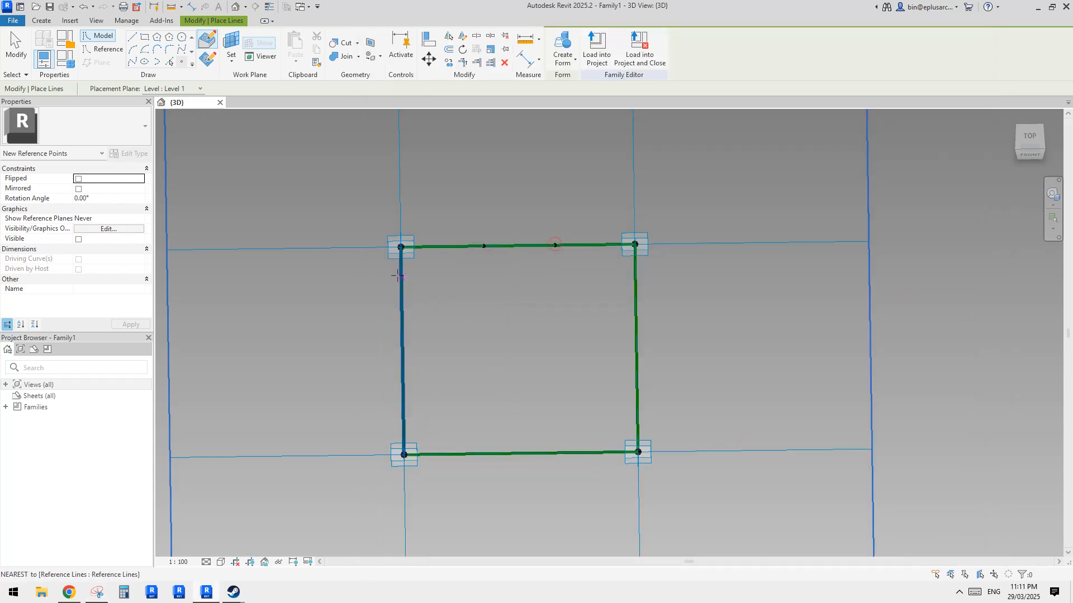
Step: Place three reference points on the panel's left reference line, two on the right and two on the lower one
{"action": "left_click", "coordinate": [402, 351]}
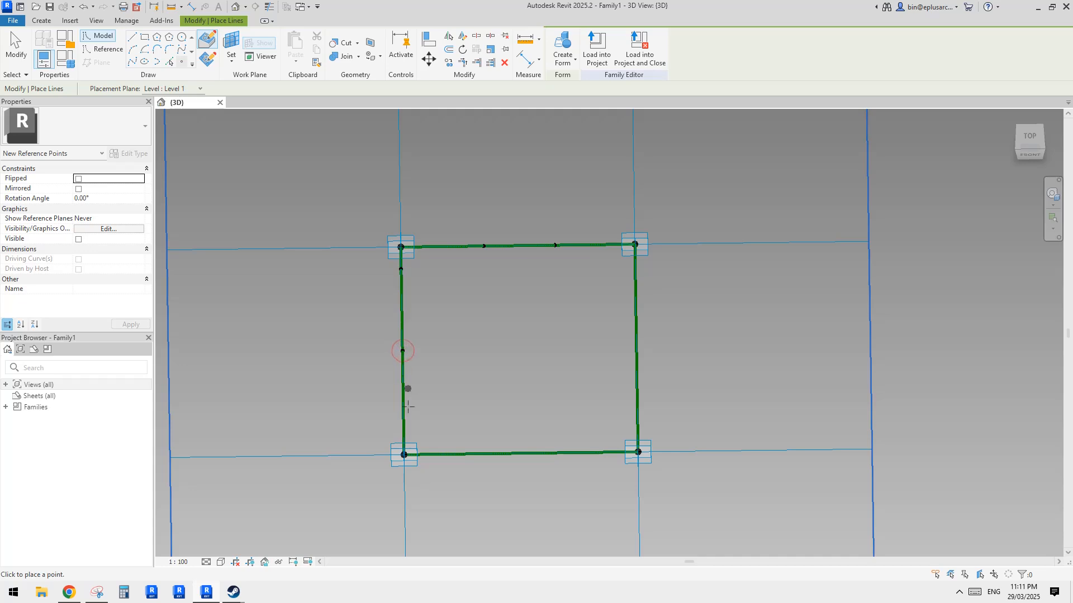
{"action": "left_click", "coordinate": [635, 349]}
{"action": "left_click", "coordinate": [404, 430]}
{"action": "left_click", "coordinate": [637, 423]}
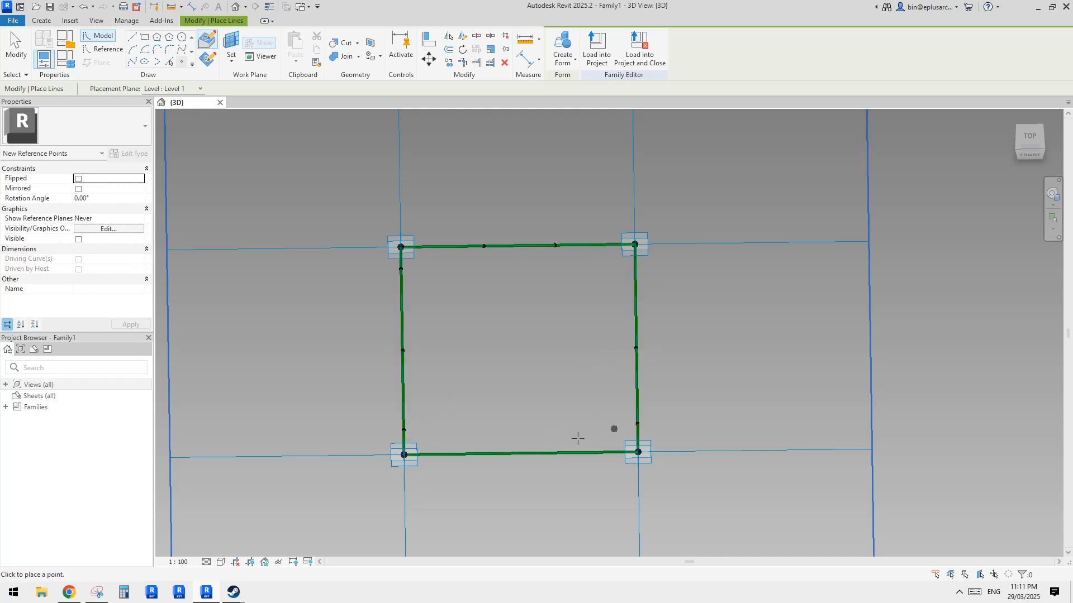
{"action": "left_click", "coordinate": [484, 453]}
{"action": "left_click", "coordinate": [568, 453]}
{"action": "key", "text": "Escape"}
{"action": "key", "text": "Escape"}
Step: Inspect the normalized curve parameters of the reference points placed along the panel's edges
{"action": "left_click", "coordinate": [484, 246]}
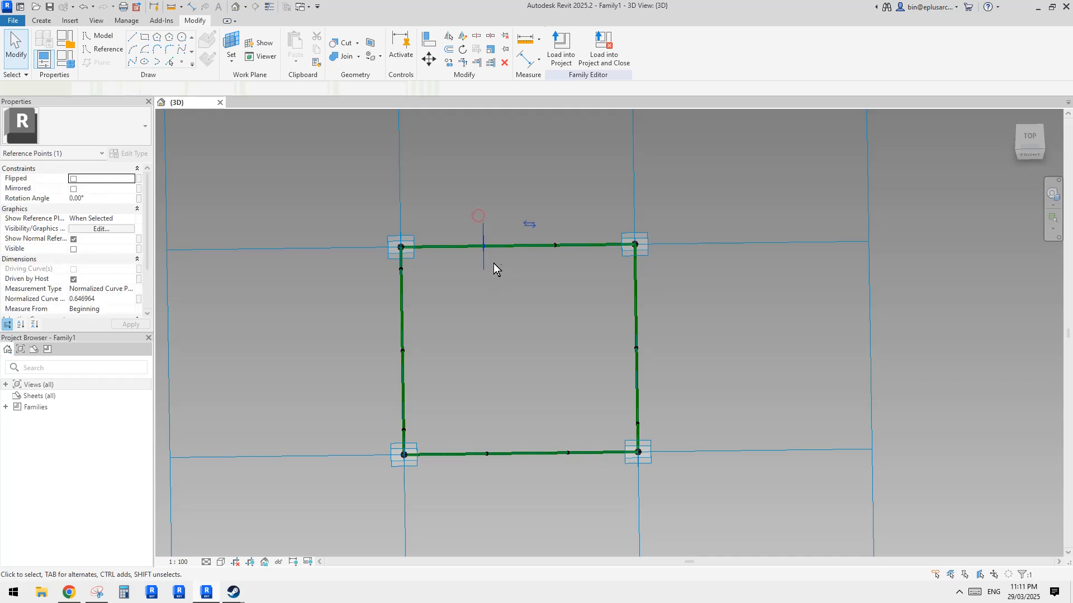
{"action": "left_click_drag", "start_coordinate": [485, 244], "coordinate": [555, 245]}
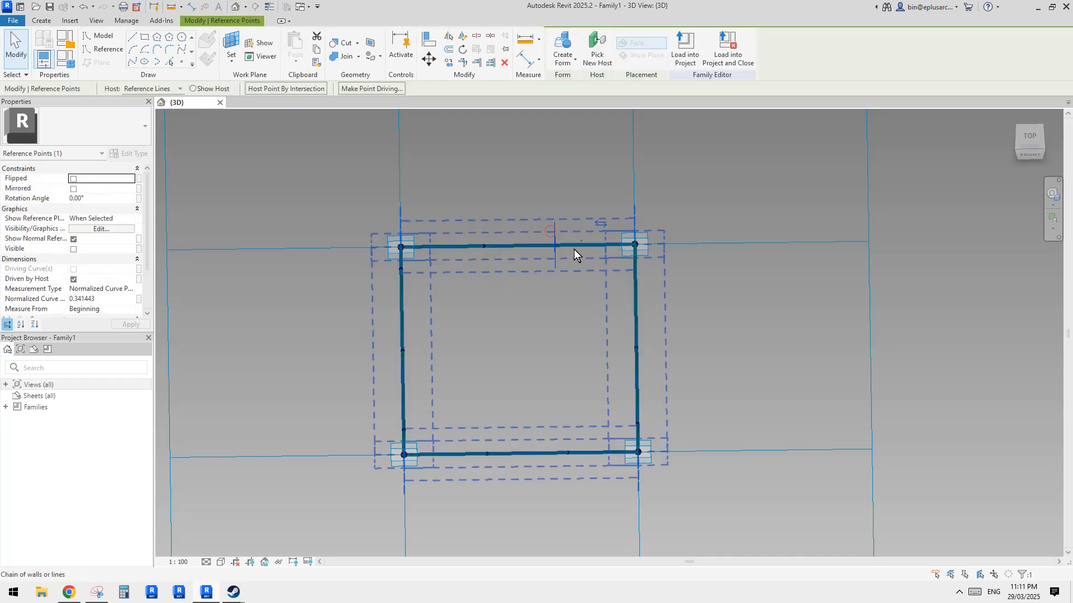
{"action": "left_click", "coordinate": [401, 270]}
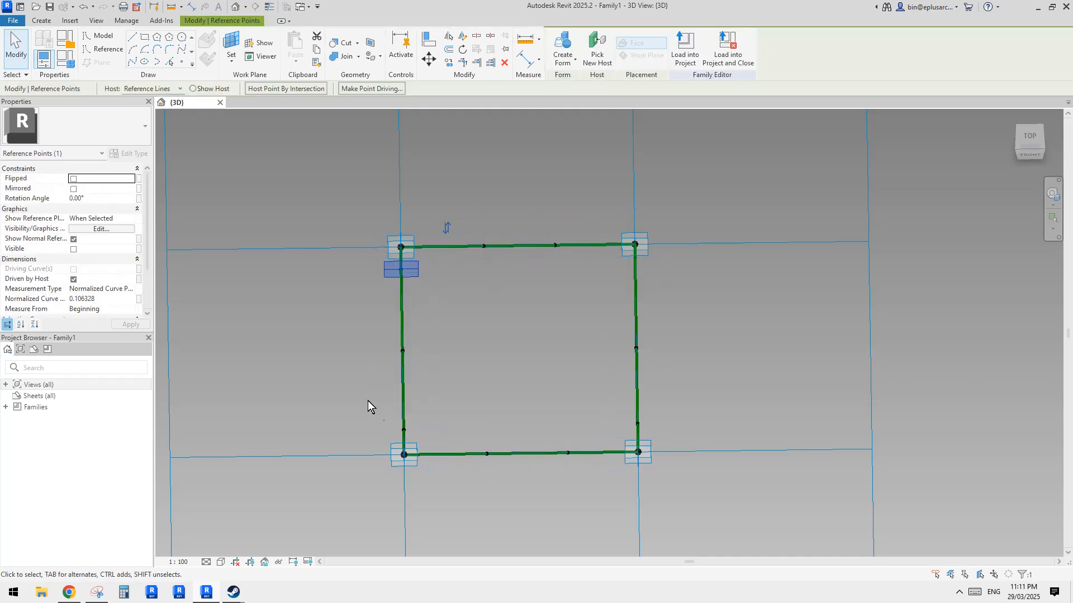
{"action": "left_click", "coordinate": [452, 385]}
{"action": "left_click", "coordinate": [489, 462]}
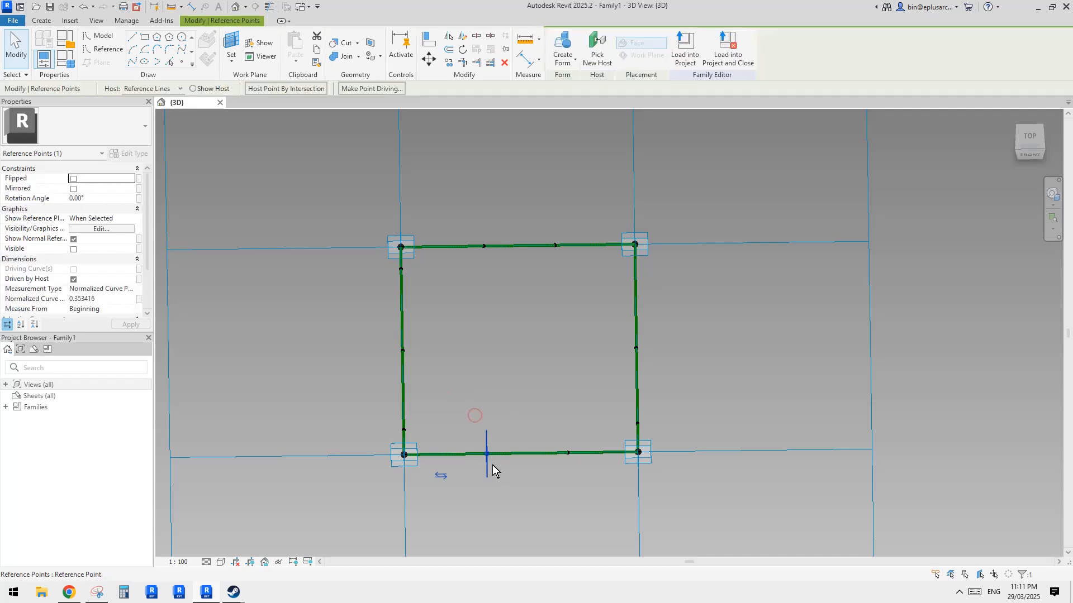
{"action": "left_click", "coordinate": [552, 421]}
{"action": "left_click", "coordinate": [570, 454]}
{"action": "left_click", "coordinate": [524, 474]}
{"action": "middle_click_drag", "start_coordinate": [576, 414], "coordinate": [581, 417]}
{"action": "left_click", "coordinate": [614, 419]}
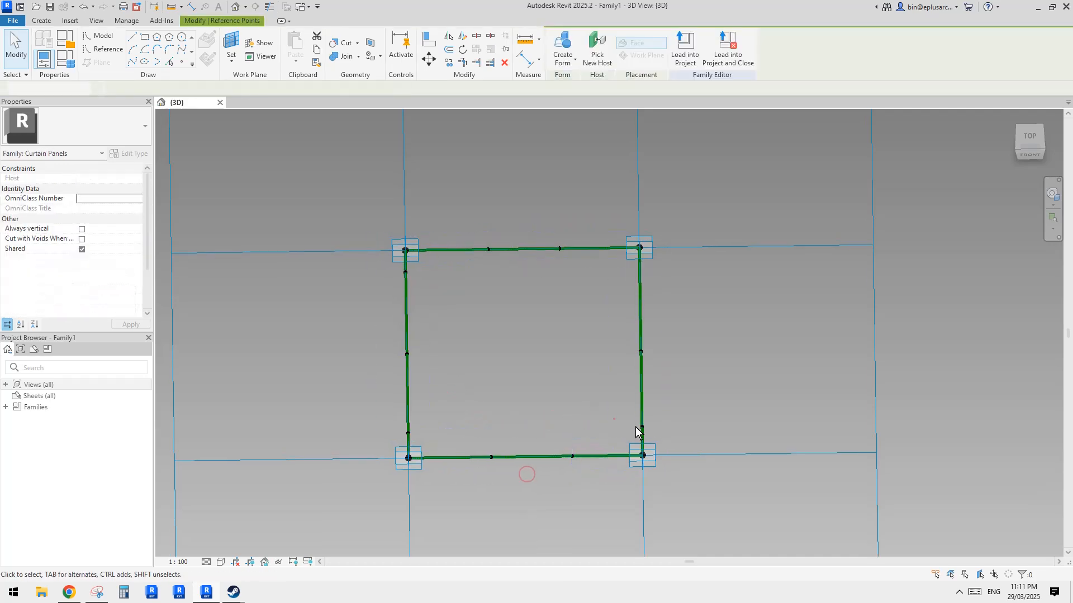
{"action": "left_click_drag", "start_coordinate": [635, 426], "coordinate": [668, 433]}
{"action": "left_click_drag", "start_coordinate": [617, 339], "coordinate": [668, 366]}
{"action": "middle_click_drag", "start_coordinate": [626, 303], "coordinate": [649, 336]}
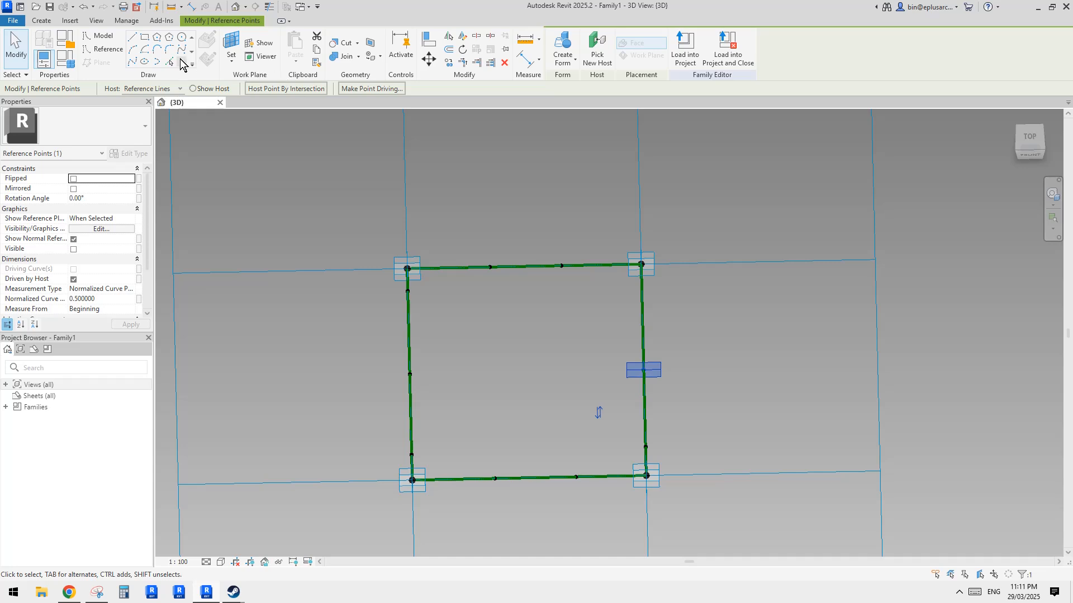
Step: Add a point near the upper end of the panel's right reference line and set the four near-corner side points' normalized curve parameter to 0.1
{"action": "left_click_drag", "start_coordinate": [643, 370], "coordinate": [642, 286]}
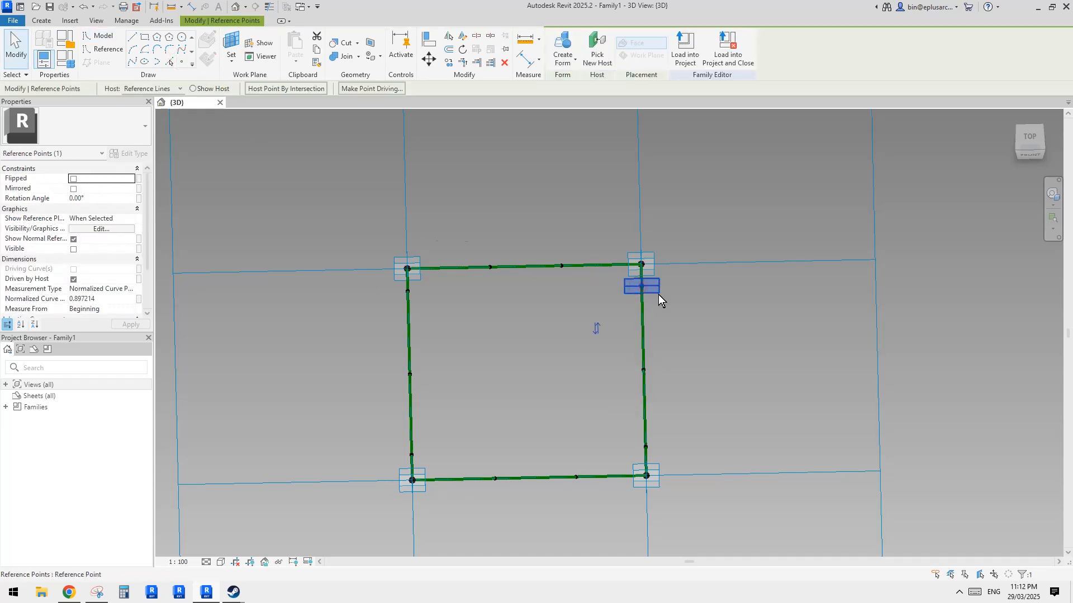
{"action": "key", "text": "Escape"}
{"action": "left_click_drag", "start_coordinate": [365, 282], "coordinate": [648, 308]}
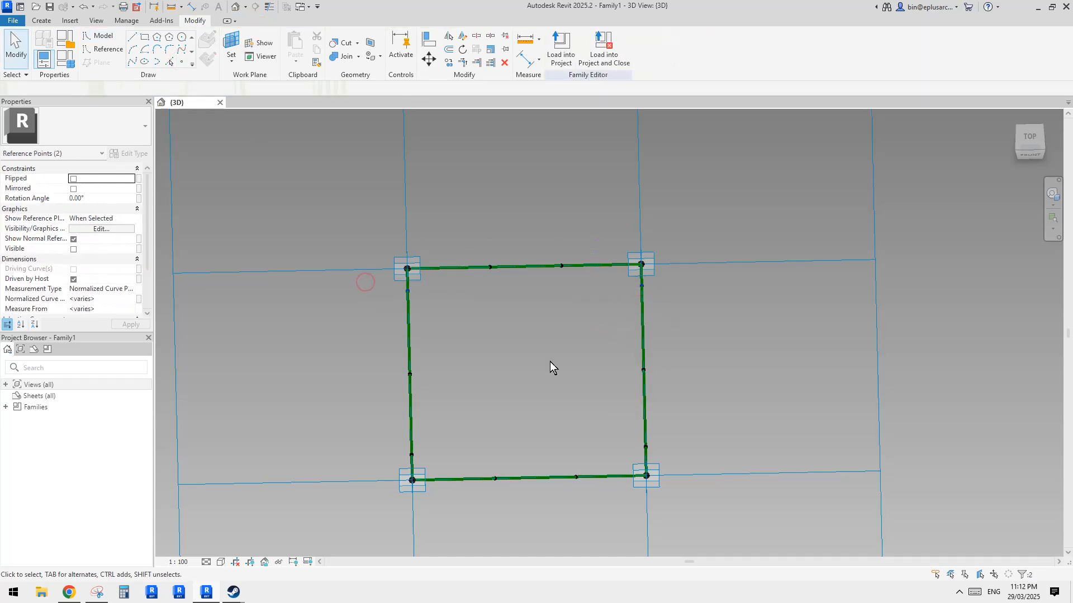
{"action": "left_click_drag", "start_coordinate": [383, 439], "coordinate": [429, 466], "text": "ctrl"}
{"action": "left_click_drag", "start_coordinate": [625, 430], "coordinate": [669, 454], "text": "ctrl"}
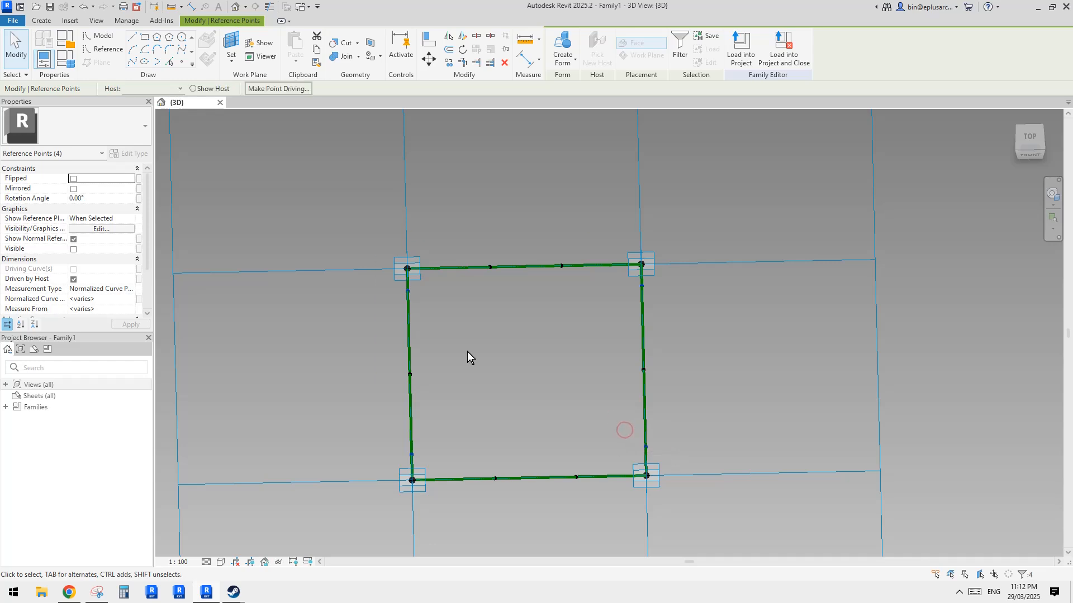
{"action": "left_click", "coordinate": [110, 300]}
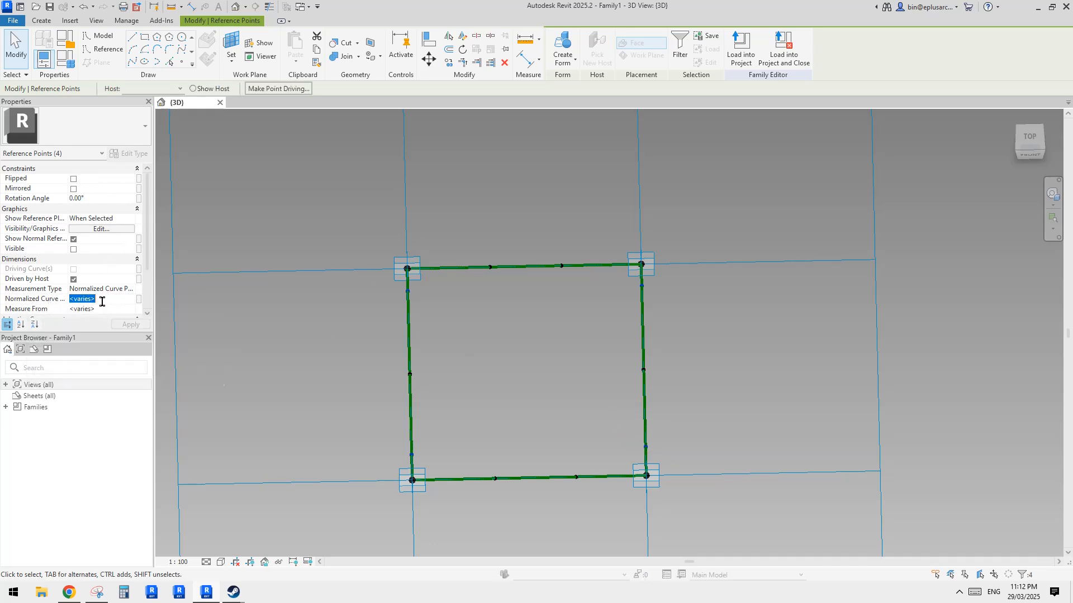
{"action": "type", "text": "0.1"}
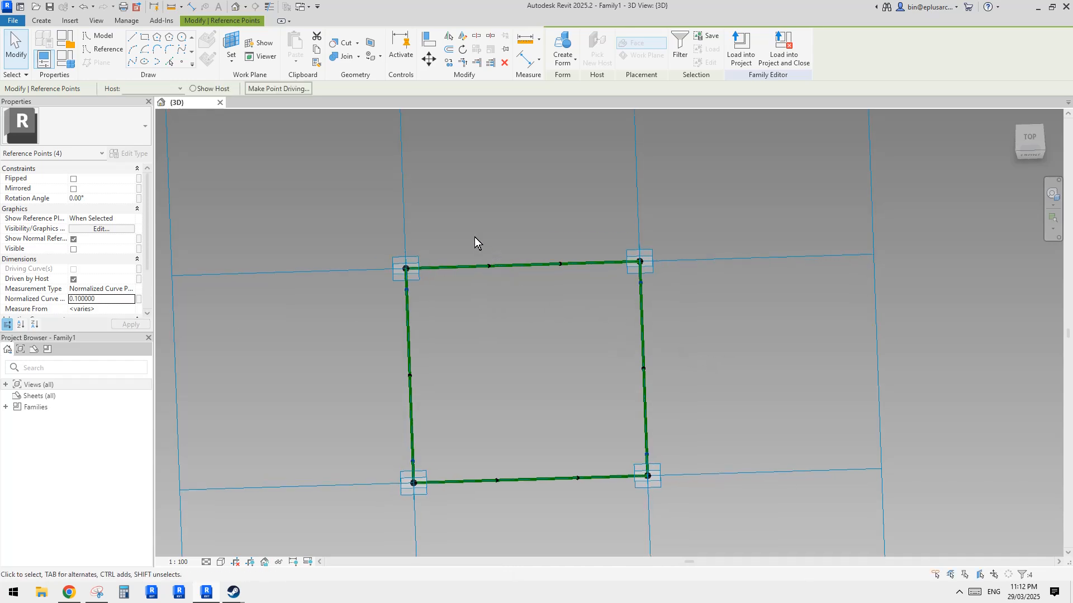
Step: Set the normalized curve parameter of the four reference points on the panel's upper and lower lines to 0.4
{"action": "left_click", "coordinate": [488, 267]}
{"action": "left_click_drag", "start_coordinate": [539, 235], "coordinate": [576, 294], "text": "ctrl"}
{"action": "left_click_drag", "start_coordinate": [472, 460], "coordinate": [501, 496], "text": "ctrl"}
{"action": "left_click_drag", "start_coordinate": [571, 445], "coordinate": [595, 484], "text": "ctrl"}
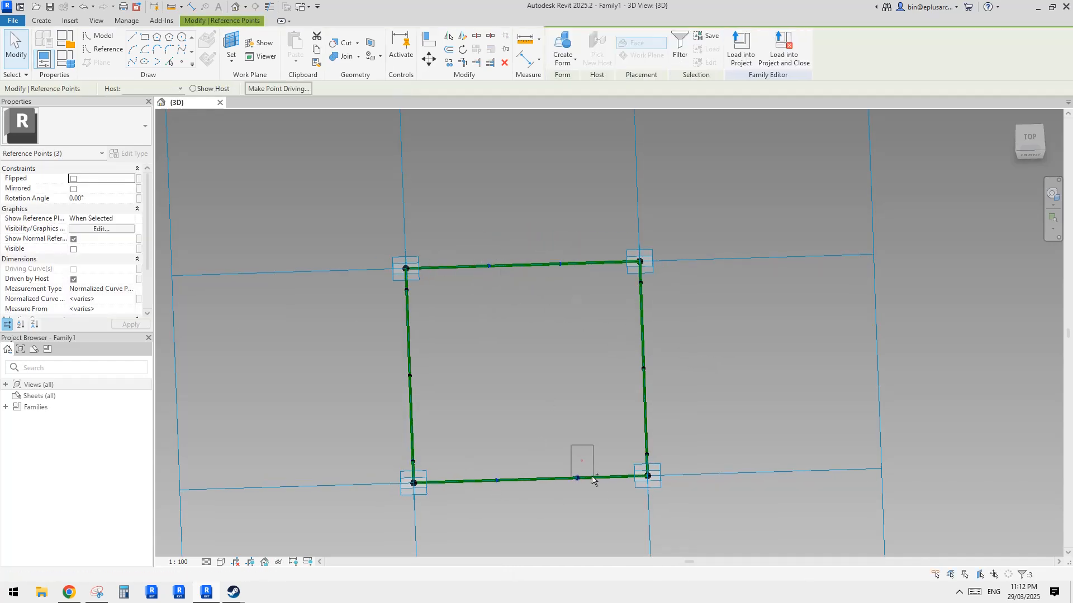
{"action": "left_click", "coordinate": [113, 300]}
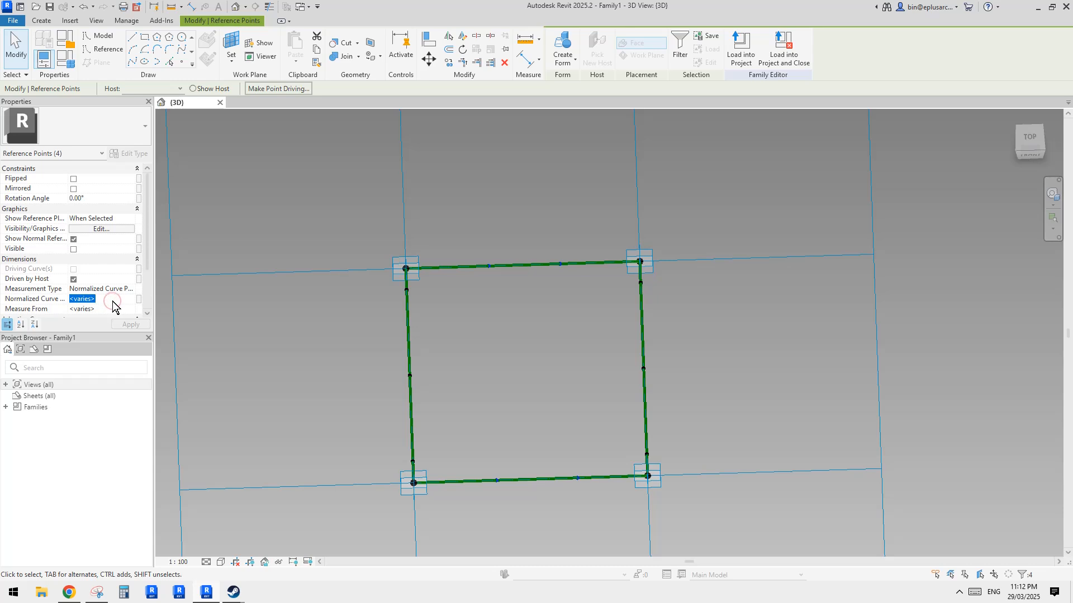
{"action": "type", "text": "0.4"}
{"action": "key", "text": "Return"}
Step: Check the annotated photo and set the normalized curve parameter of the four upper and lower edge points to 0.35
{"action": "middle_click_drag", "start_coordinate": [584, 239], "coordinate": [597, 344], "text": "shift"}
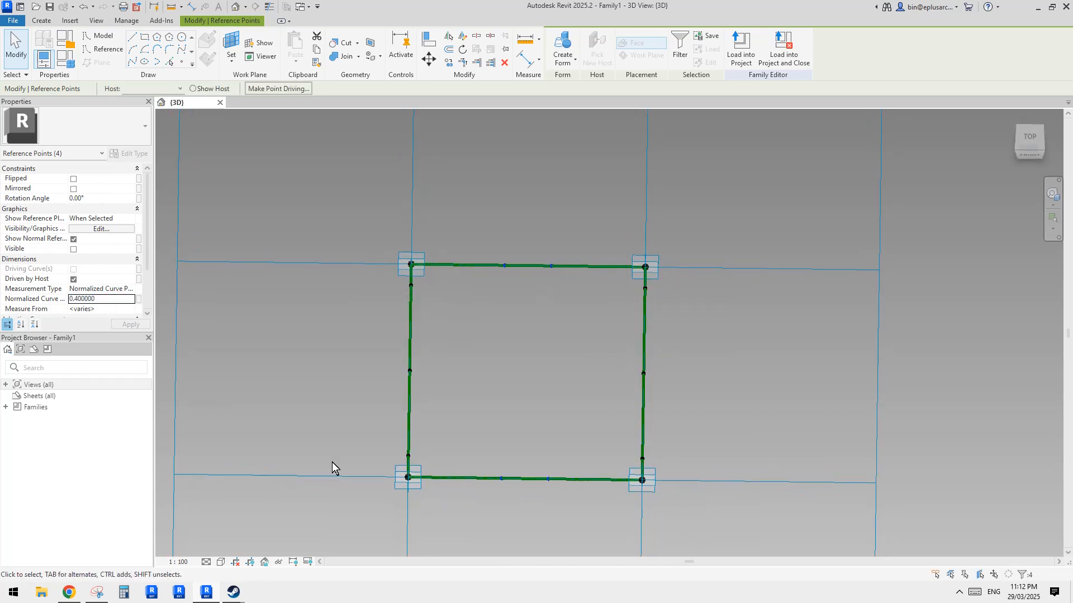
{"action": "left_click", "coordinate": [96, 592]}
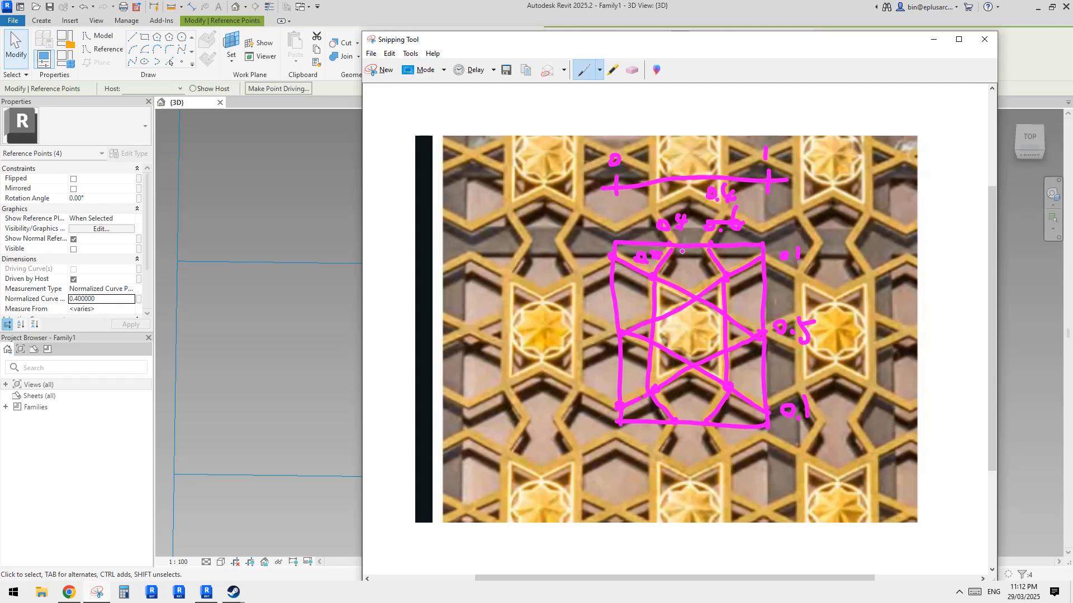
{"action": "left_click", "coordinate": [292, 323]}
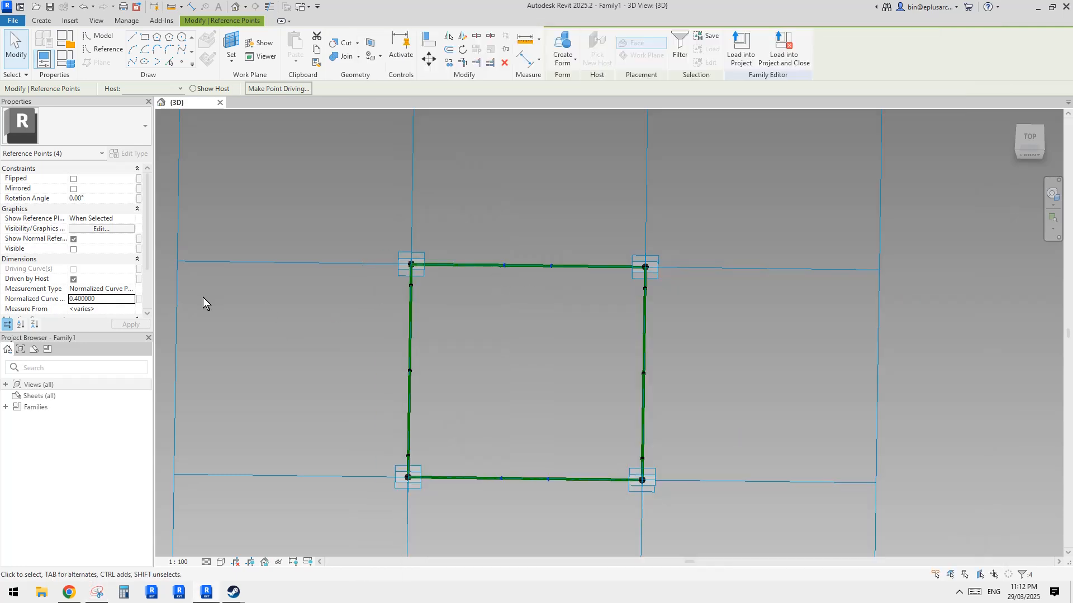
{"action": "key", "text": "Tab"}
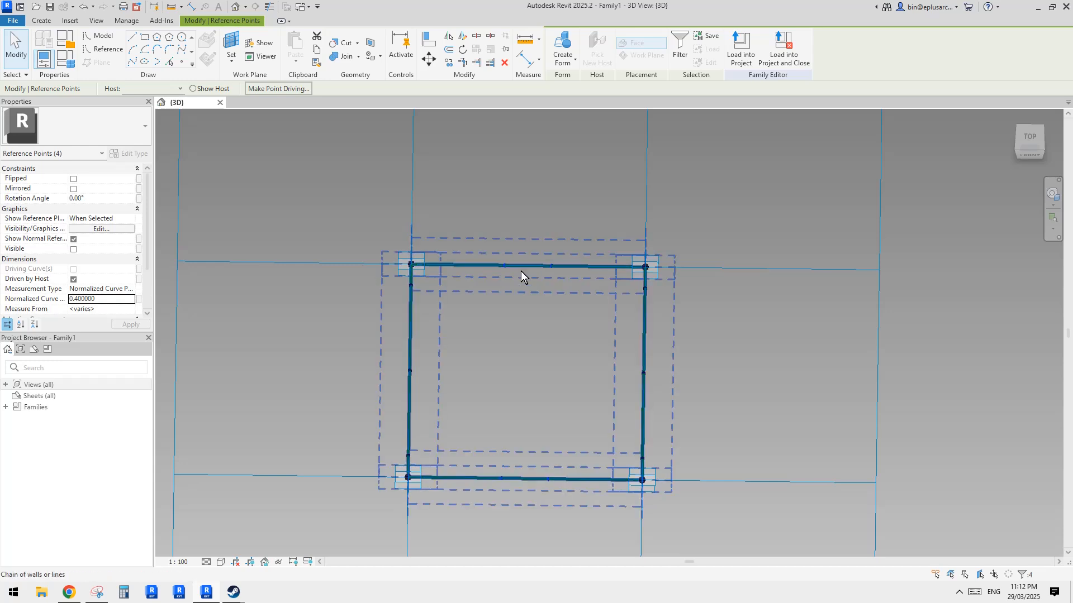
{"action": "left_click", "coordinate": [113, 301]}
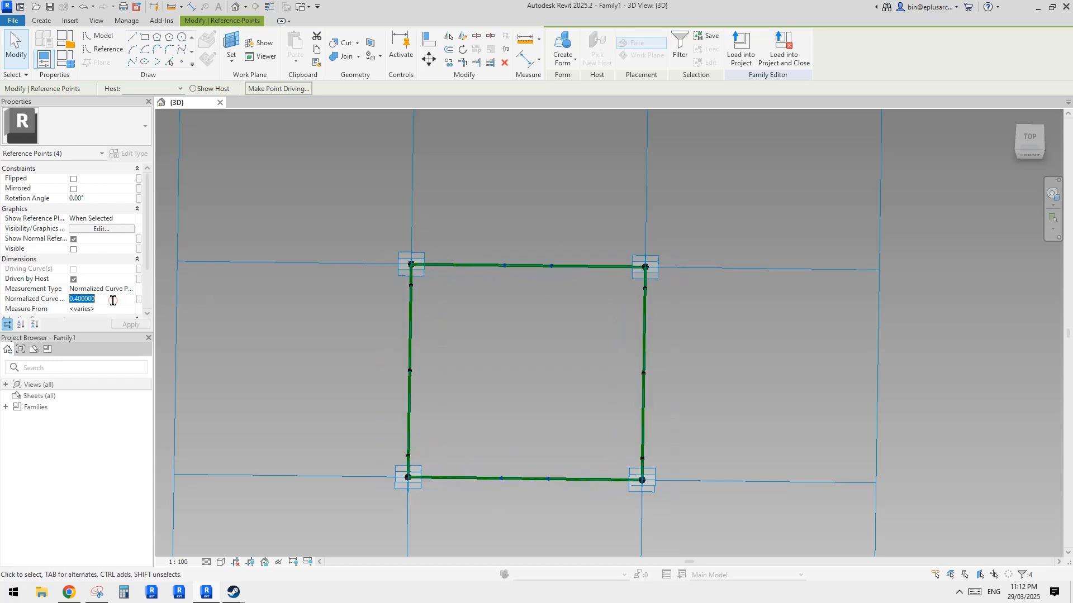
{"action": "key", "text": "BackSpace"}
{"action": "key", "text": "Return"}
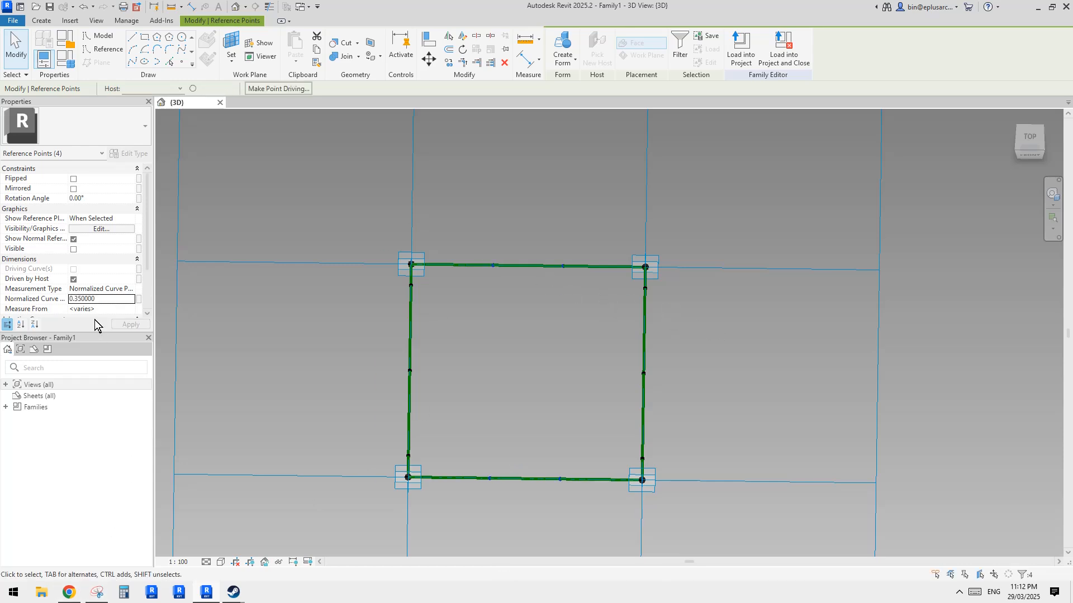
Step: Set the normalized curve parameter of the four selected upper and lower edge points to 0.36
{"action": "left_click", "coordinate": [113, 300]}
{"action": "key", "text": "BackSpace"}
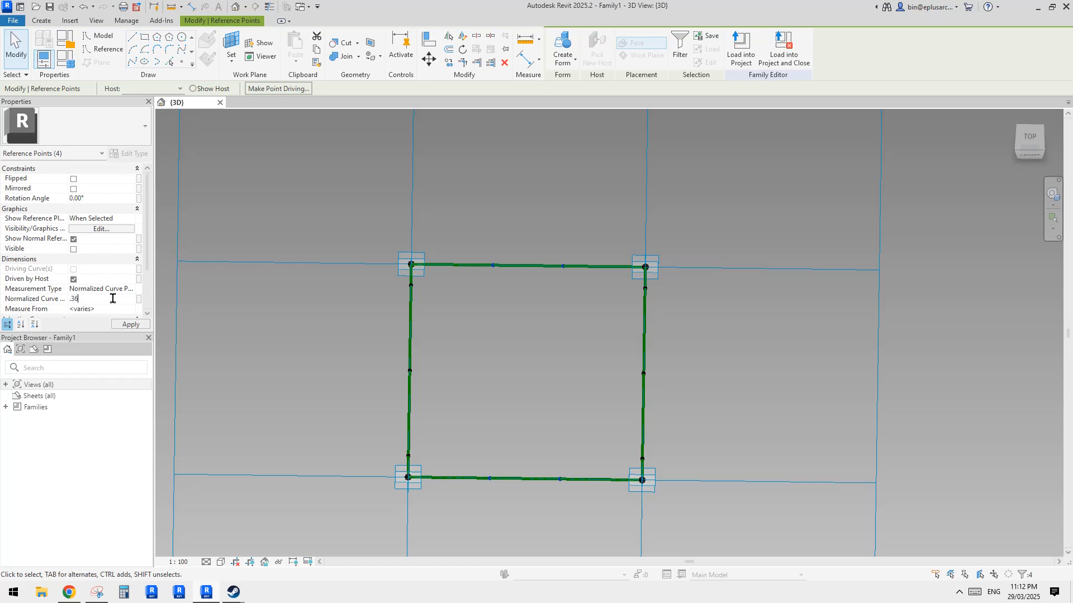
{"action": "type", "text": ".36"}
{"action": "key", "text": "Return"}
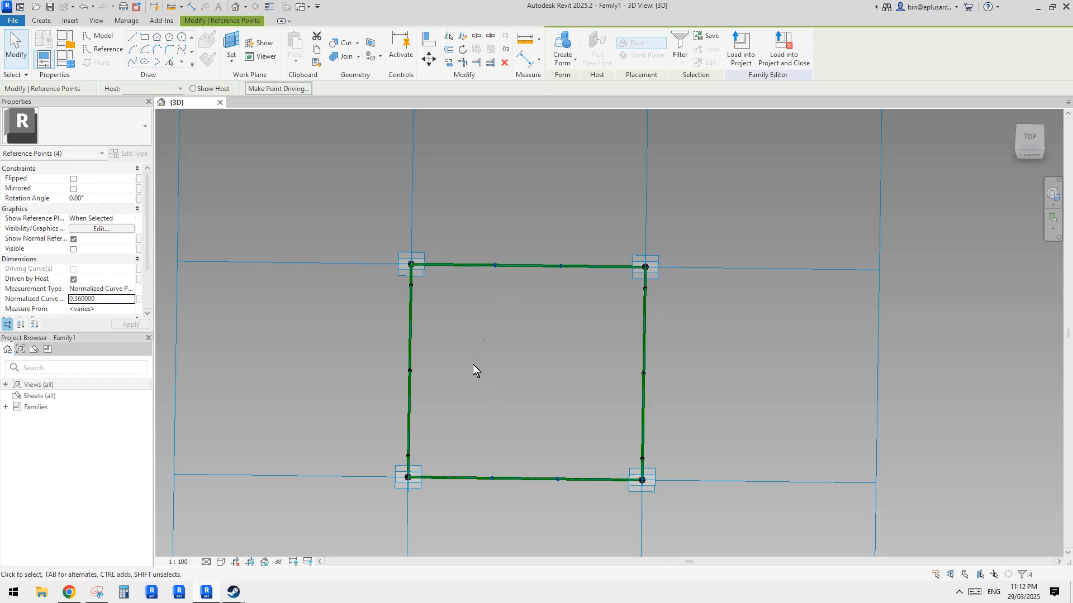
Step: Following the annotated photo, connect the left line's middle point to the right line's upper and lower points with two spline-through-points lines
{"action": "middle_click_drag", "start_coordinate": [538, 335], "coordinate": [561, 329]}
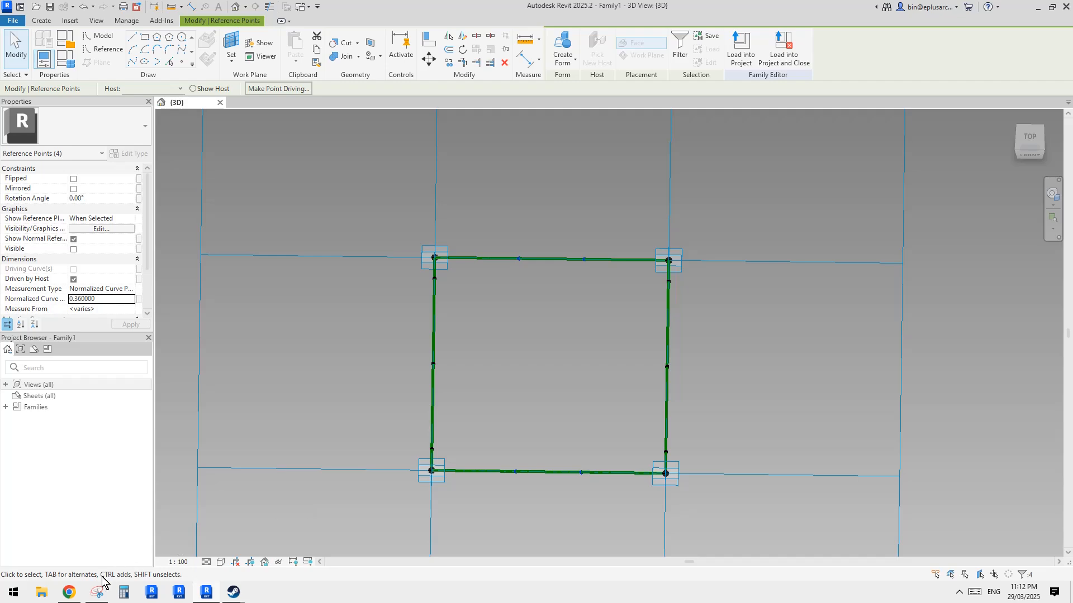
{"action": "left_click", "coordinate": [96, 593]}
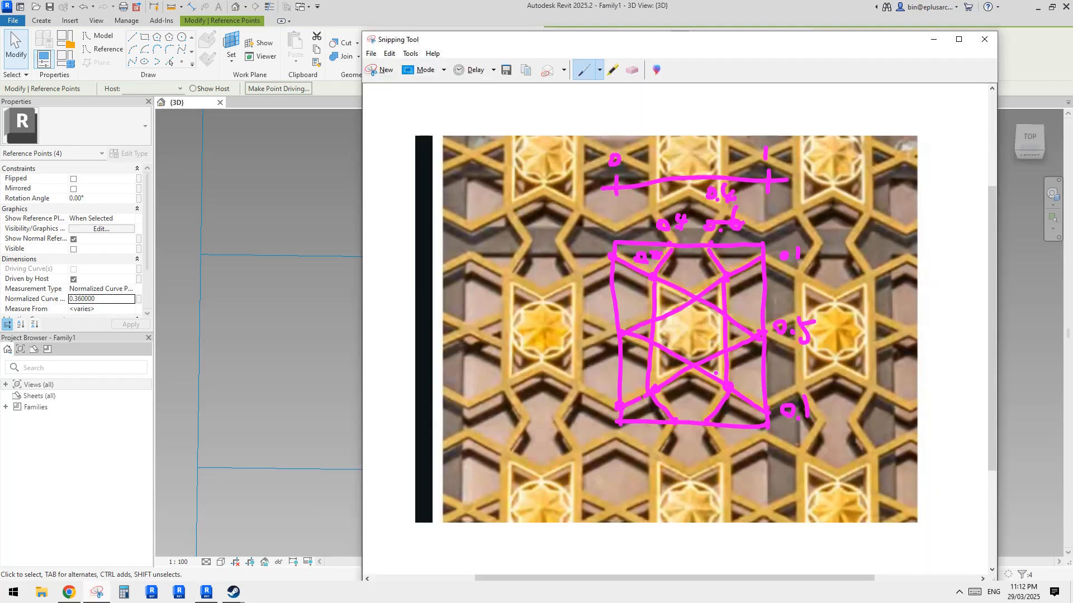
{"action": "left_click", "coordinate": [286, 348]}
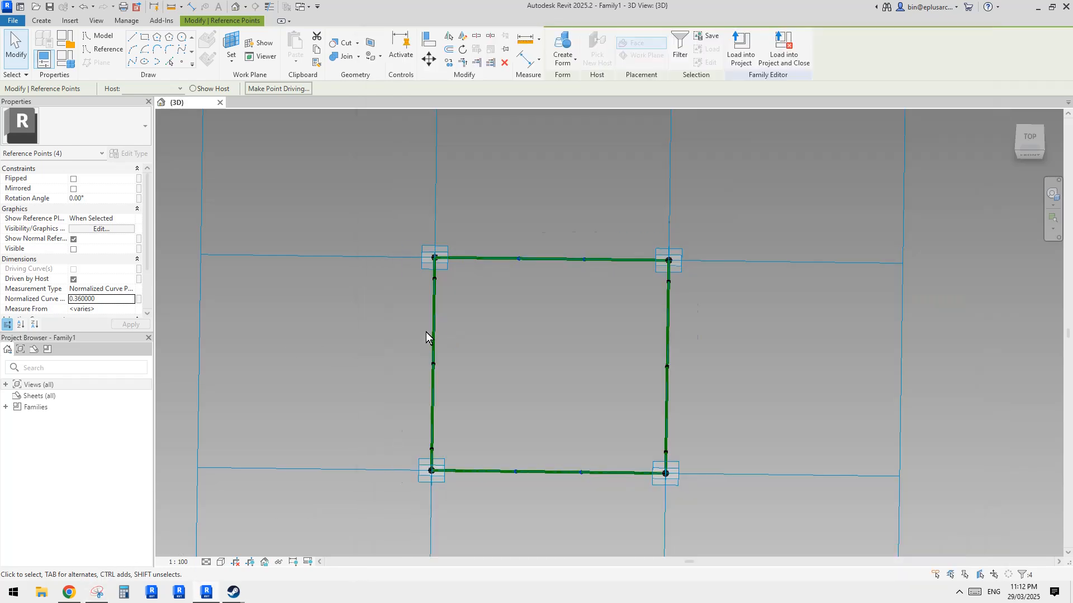
{"action": "left_click", "coordinate": [433, 364]}
{"action": "left_click", "coordinate": [668, 282], "text": "ctrl"}
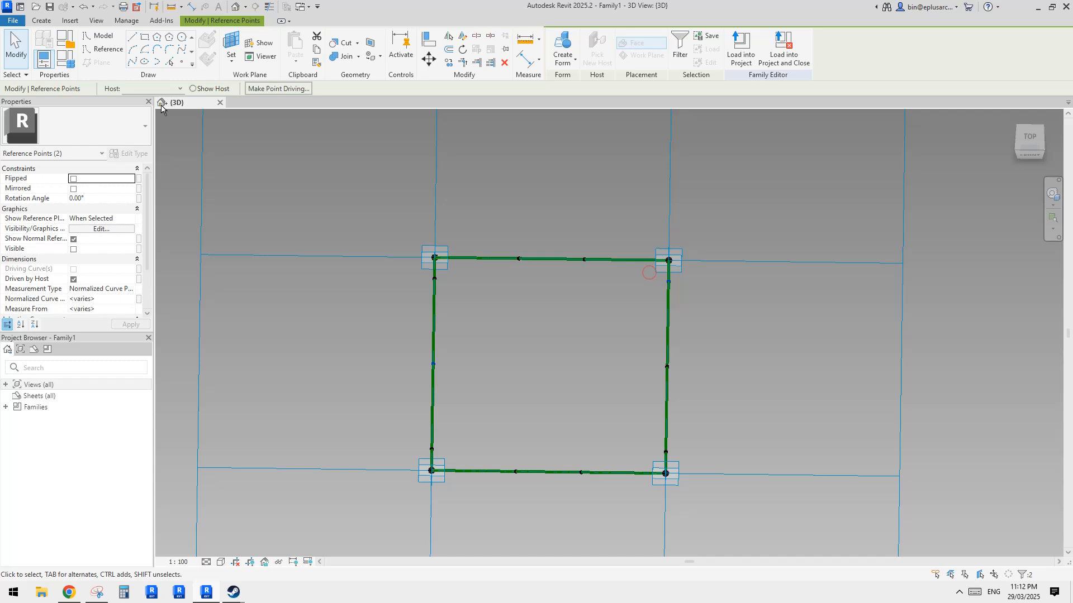
{"action": "left_click", "coordinate": [133, 60]}
{"action": "left_click", "coordinate": [433, 365]}
{"action": "left_click", "coordinate": [665, 452], "text": "ctrl"}
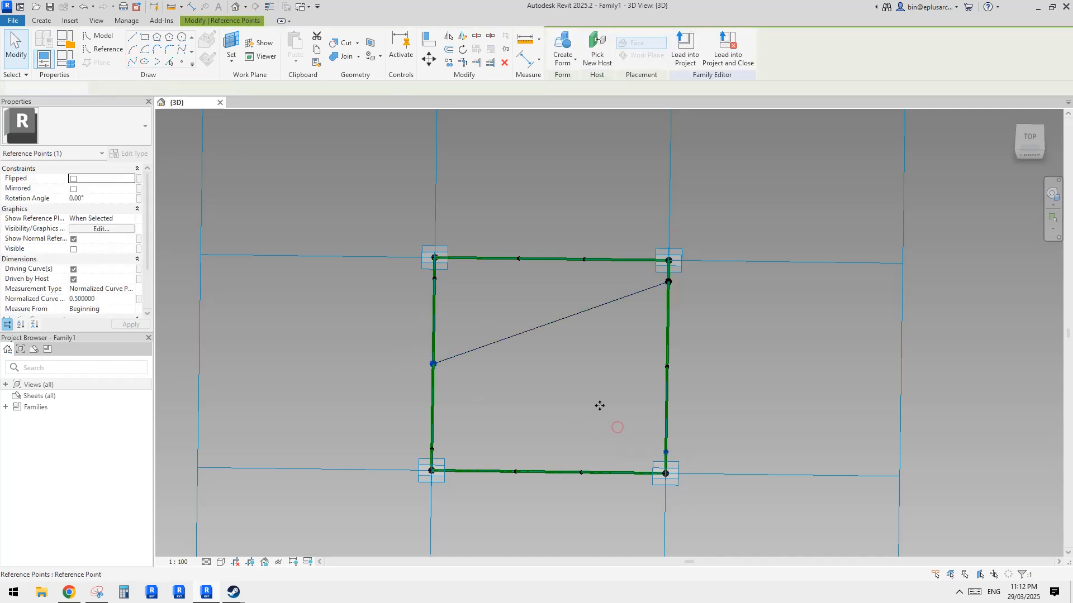
{"action": "left_click", "coordinate": [133, 60]}
{"action": "left_click", "coordinate": [557, 288]}
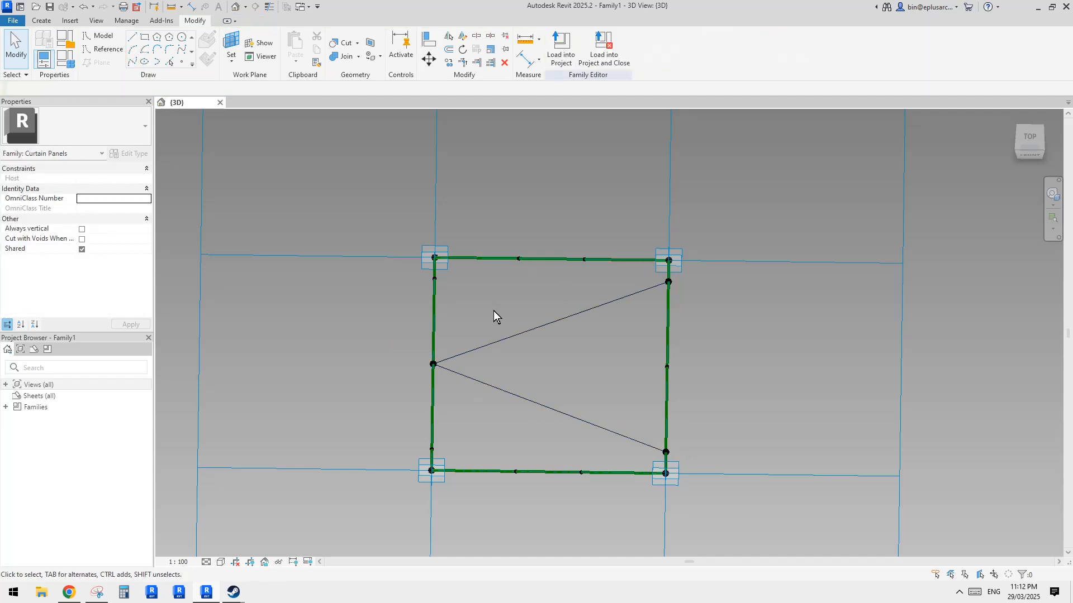
Step: Connect the right line's middle point to the left line's upper and lower points with two spline-through-points lines
{"action": "left_click_drag", "start_coordinate": [416, 271], "coordinate": [454, 291]}
{"action": "left_click_drag", "start_coordinate": [633, 358], "coordinate": [691, 394], "text": "ctrl"}
{"action": "left_click", "coordinate": [132, 60]}
{"action": "left_click", "coordinate": [428, 412]}
{"action": "left_click_drag", "start_coordinate": [395, 419], "coordinate": [459, 455]}
{"action": "left_click", "coordinate": [667, 367], "text": "ctrl"}
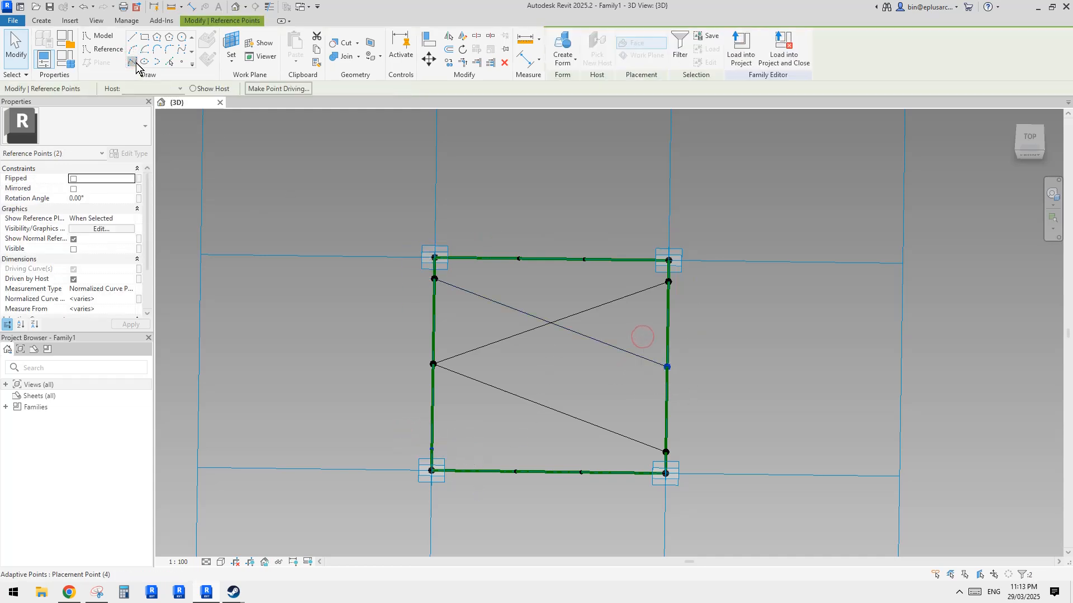
{"action": "left_click", "coordinate": [136, 63]}
{"action": "left_click", "coordinate": [475, 234]}
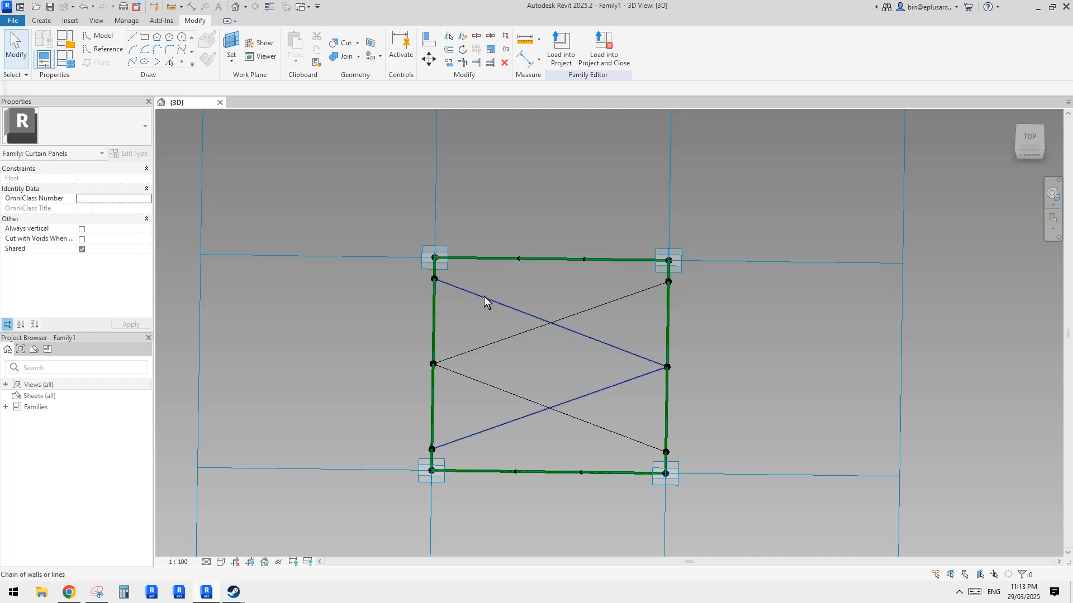
Step: Convert the four crossing diagonal lines into reference lines
{"action": "left_click_drag", "start_coordinate": [559, 291], "coordinate": [522, 416]}
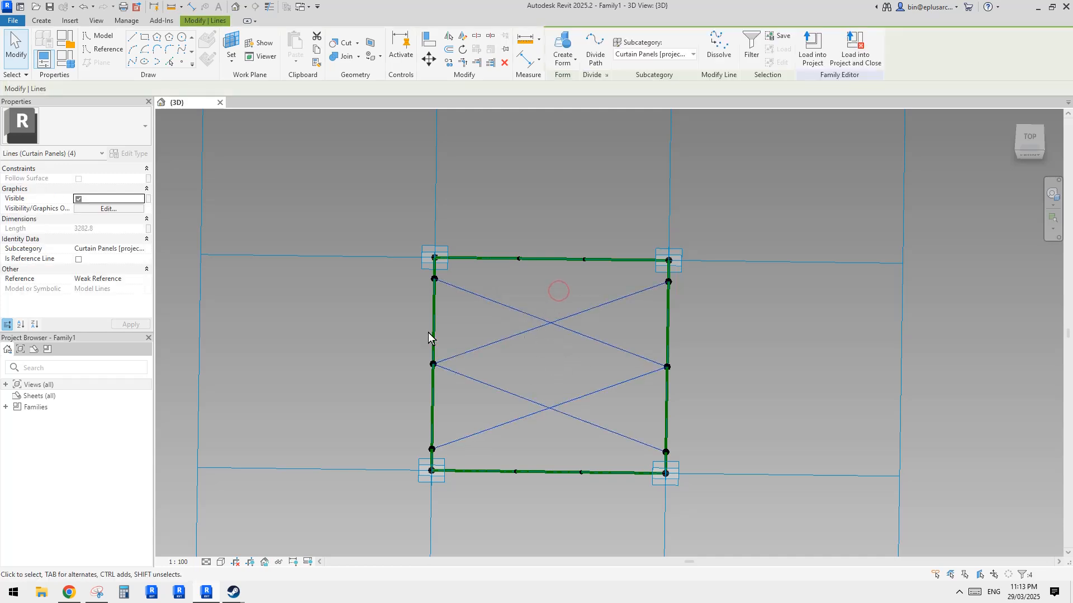
{"action": "left_click", "coordinate": [79, 259]}
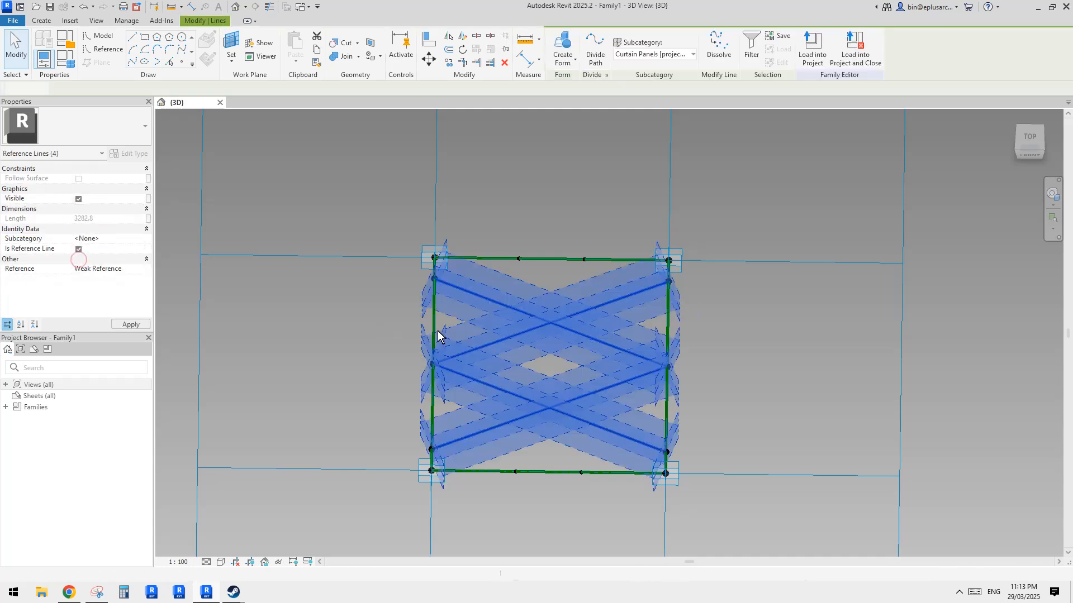
{"action": "left_click", "coordinate": [571, 357]}
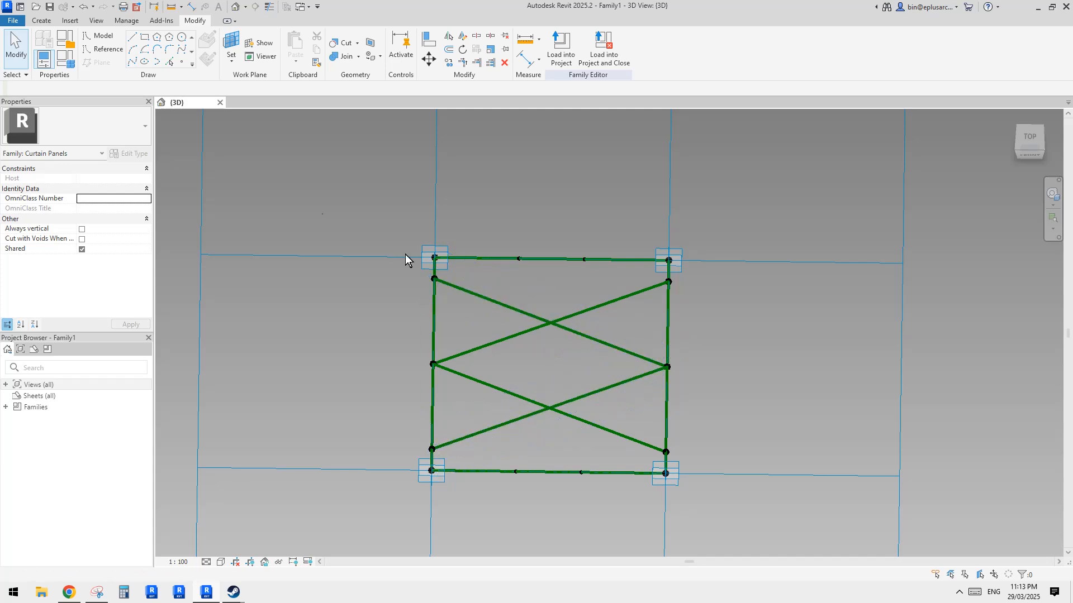
Step: Place four reference points on the diagonals, one on each outer arm at about a quarter of the panel width from its sides
{"action": "left_click", "coordinate": [183, 60]}
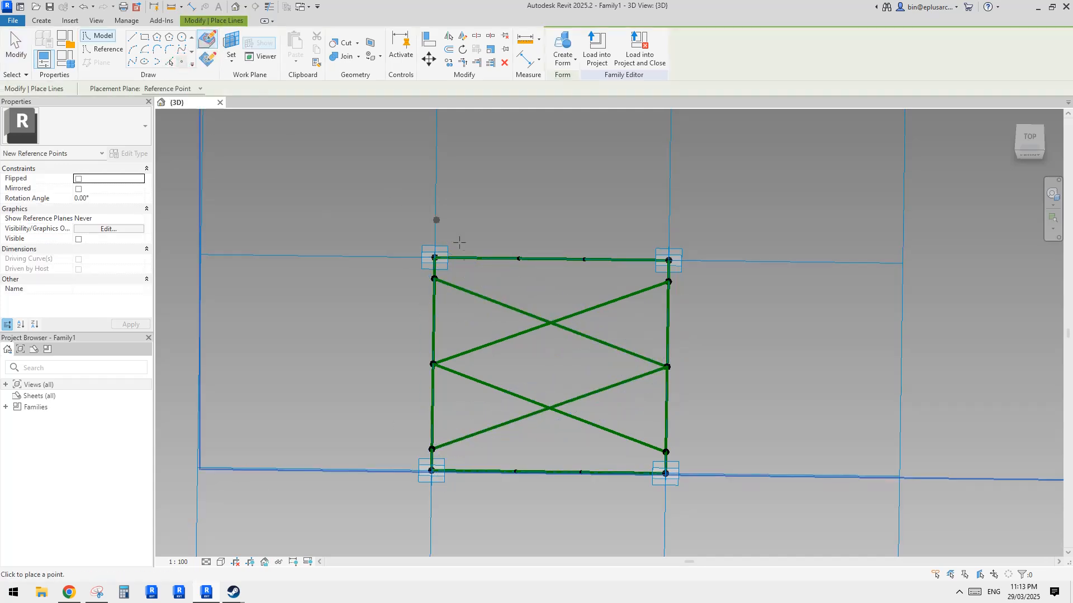
{"action": "left_click", "coordinate": [492, 300]}
{"action": "left_click", "coordinate": [486, 430]}
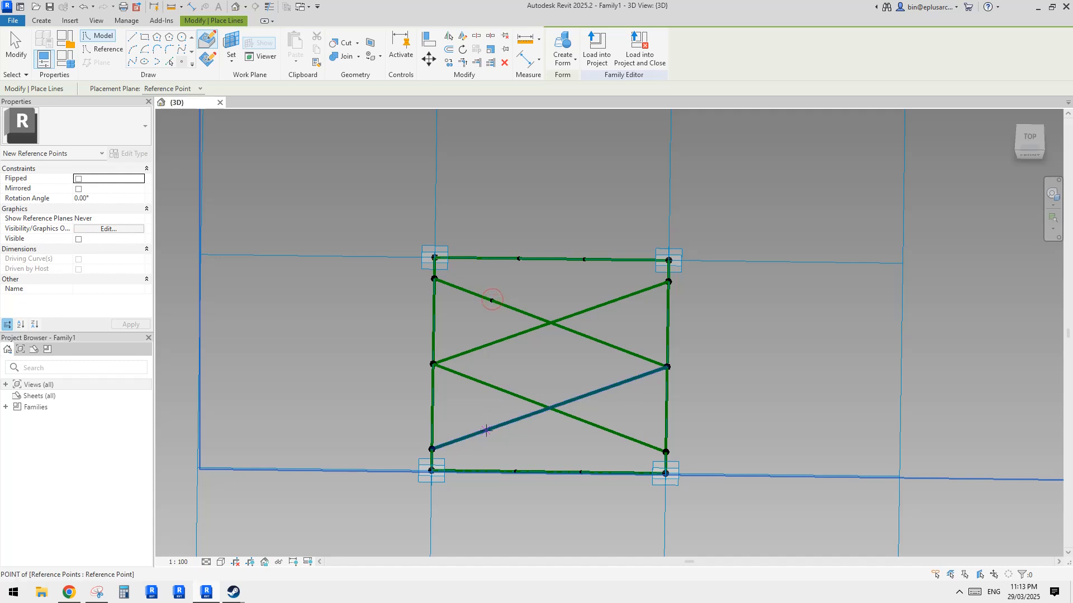
{"action": "left_click", "coordinate": [606, 344]}
{"action": "left_click", "coordinate": [606, 430]}
{"action": "key", "text": "Escape"}
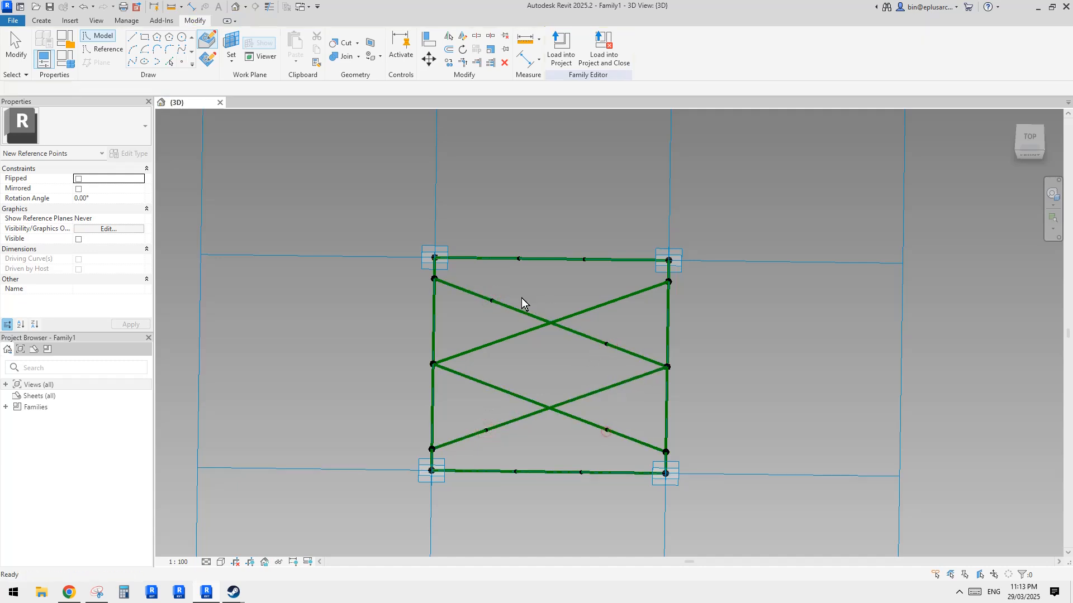
Step: Enter a new normalized curve parameter for the upper-left reference point on the diagonals
{"action": "left_click", "coordinate": [492, 300]}
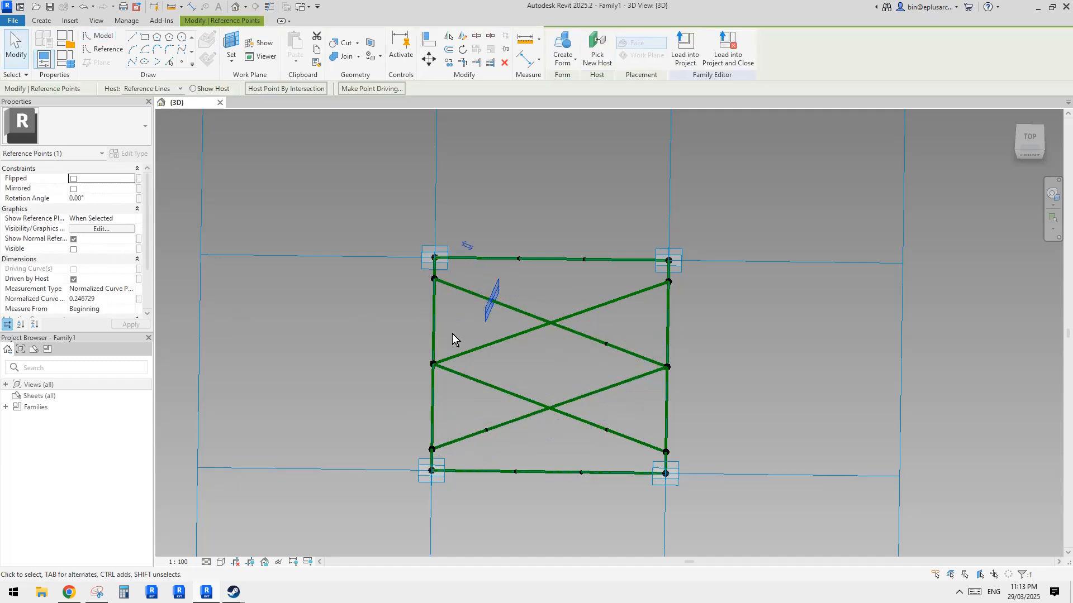
{"action": "left_click", "coordinate": [111, 300]}
{"action": "key", "text": "BackSpace"}
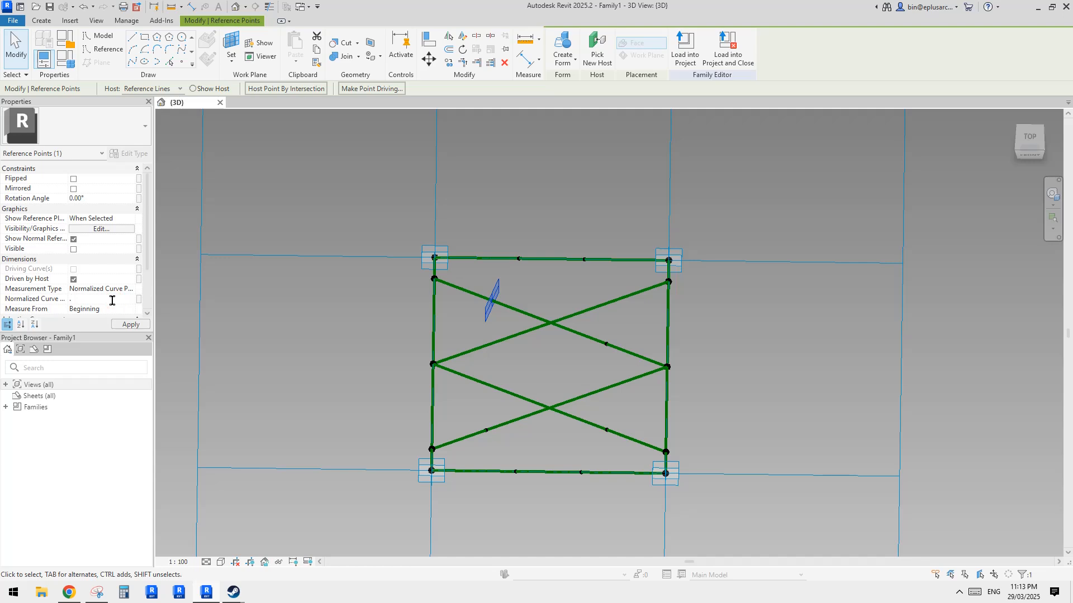
{"action": "key", "text": "Return"}
Step: Flip the measure-from end of the upper-right and lower-right reference points on the diagonals
{"action": "left_click_drag", "start_coordinate": [596, 327], "coordinate": [619, 366]}
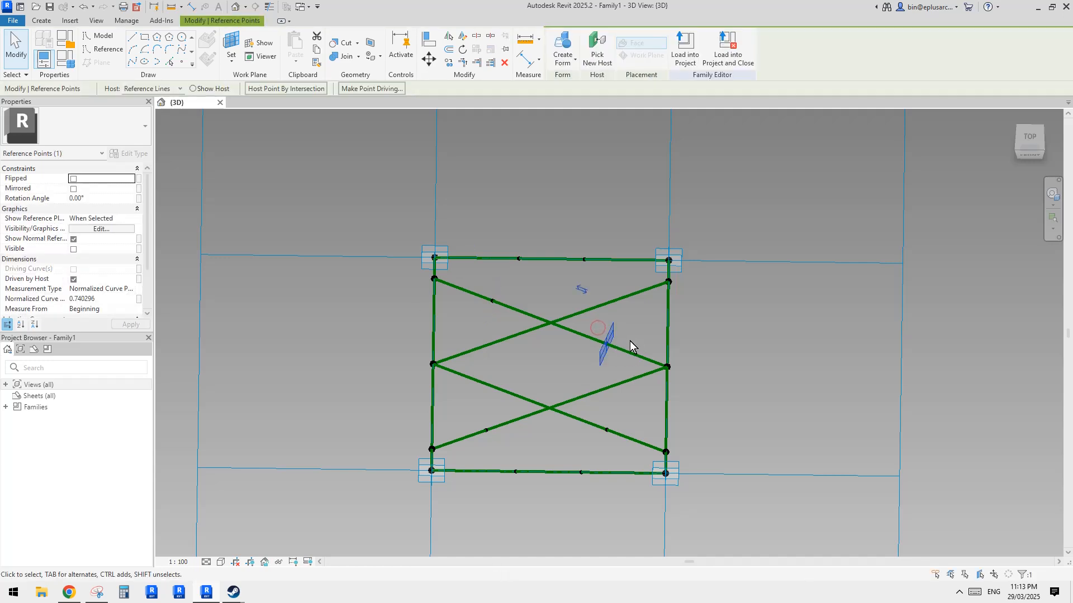
{"action": "left_click", "coordinate": [587, 290]}
{"action": "key", "text": "Escape"}
{"action": "left_click_drag", "start_coordinate": [603, 411], "coordinate": [622, 441]}
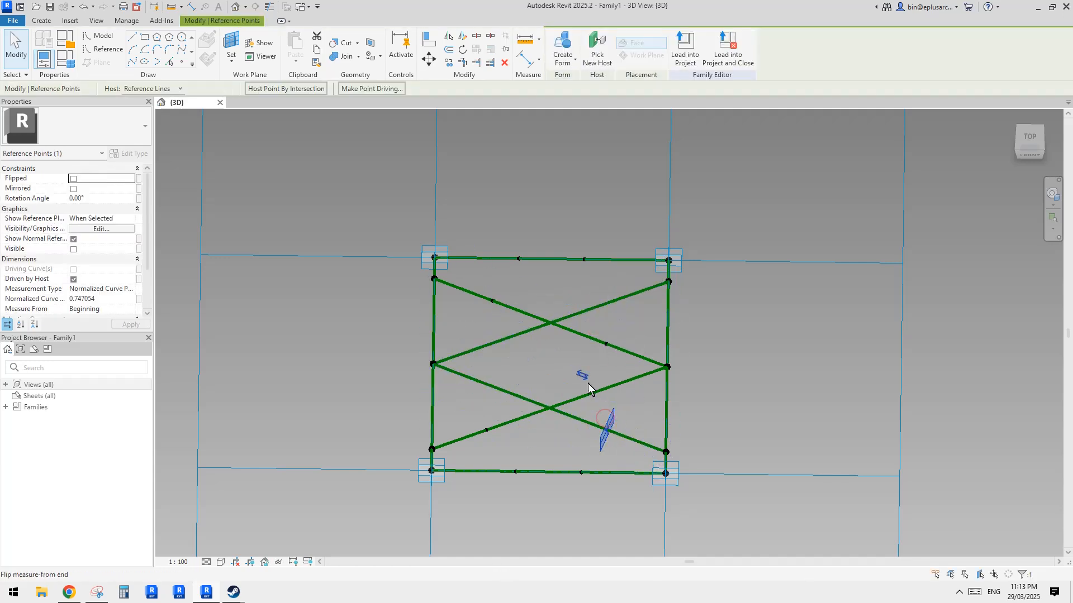
Step: Set the normalized curve parameter of the lower-left, lower-right and upper-right reference points on the diagonals to 0.25
{"action": "left_click_drag", "start_coordinate": [473, 417], "coordinate": [510, 440]}
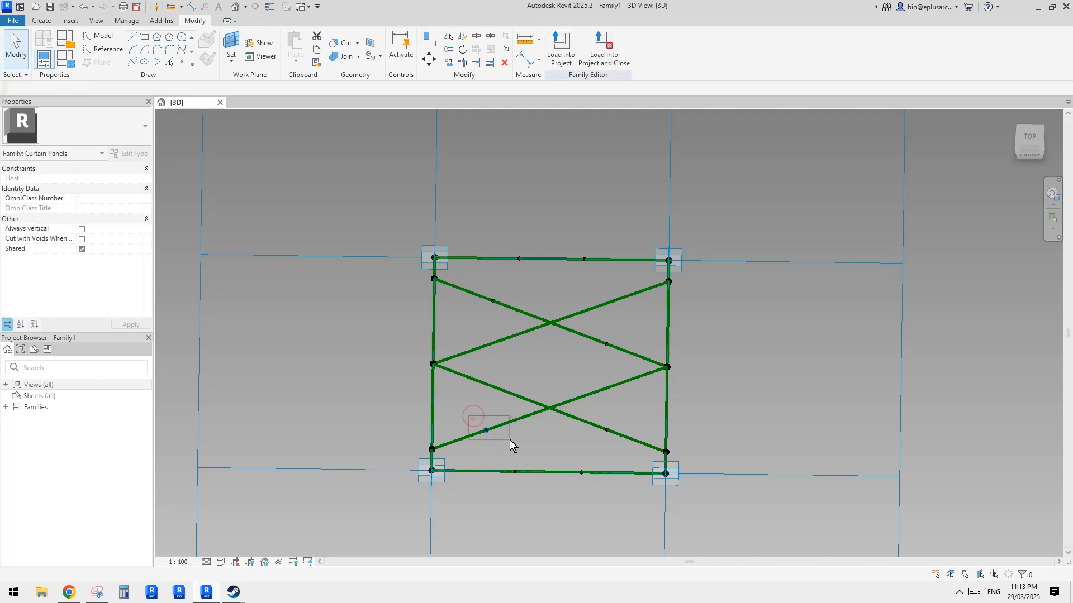
{"action": "left_click", "coordinate": [606, 344], "text": "ctrl"}
{"action": "left_click", "coordinate": [607, 430], "text": "ctrl"}
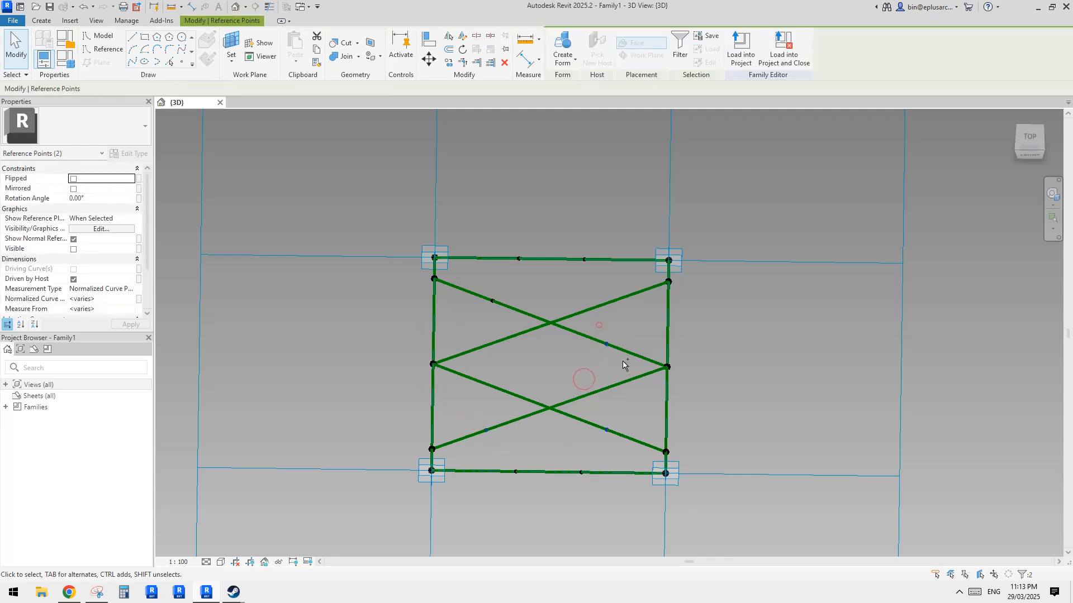
{"action": "left_click", "coordinate": [107, 299]}
{"action": "left_click", "coordinate": [110, 303]}
{"action": "type", "text": ".2"}
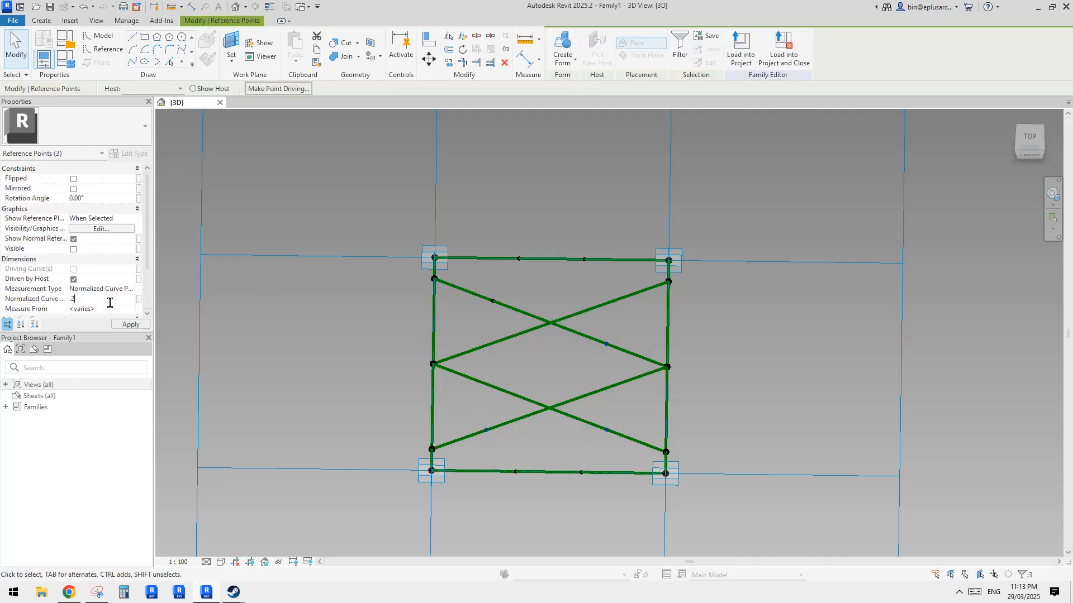
{"action": "type", "text": "5"}
{"action": "key", "text": "Return"}
Step: Rehost the upper-right reference point from the descending diagonal onto the rising upper diagonal, about a quarter of the width from the right side
{"action": "left_click", "coordinate": [622, 313]}
{"action": "middle_click_drag", "start_coordinate": [591, 353], "coordinate": [612, 337]}
{"action": "left_click", "coordinate": [616, 330]}
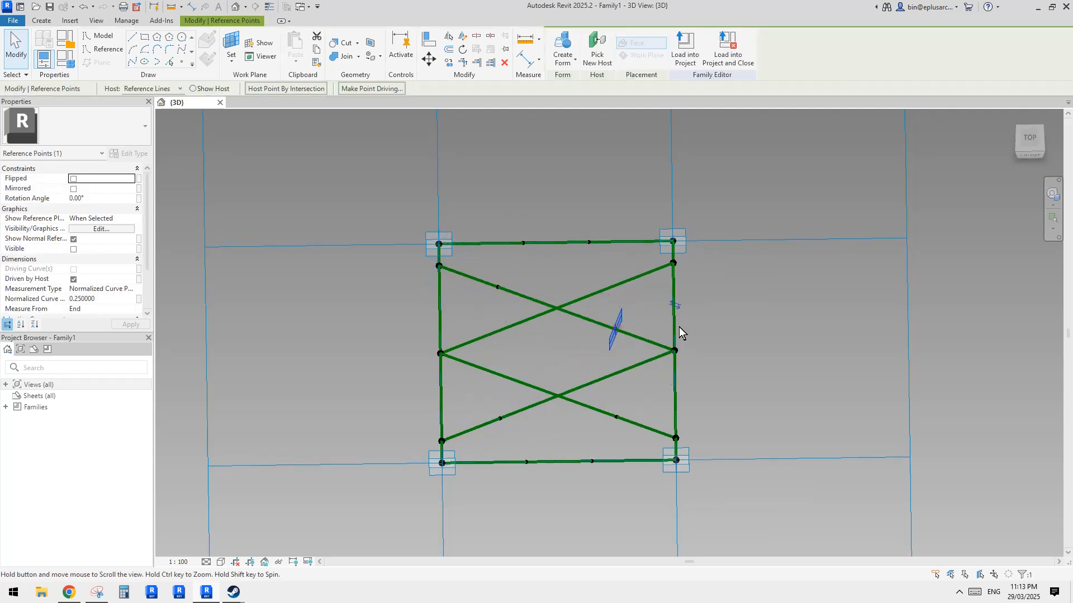
{"action": "middle_click_drag", "start_coordinate": [679, 326], "coordinate": [677, 330]}
{"action": "left_click", "coordinate": [593, 56]}
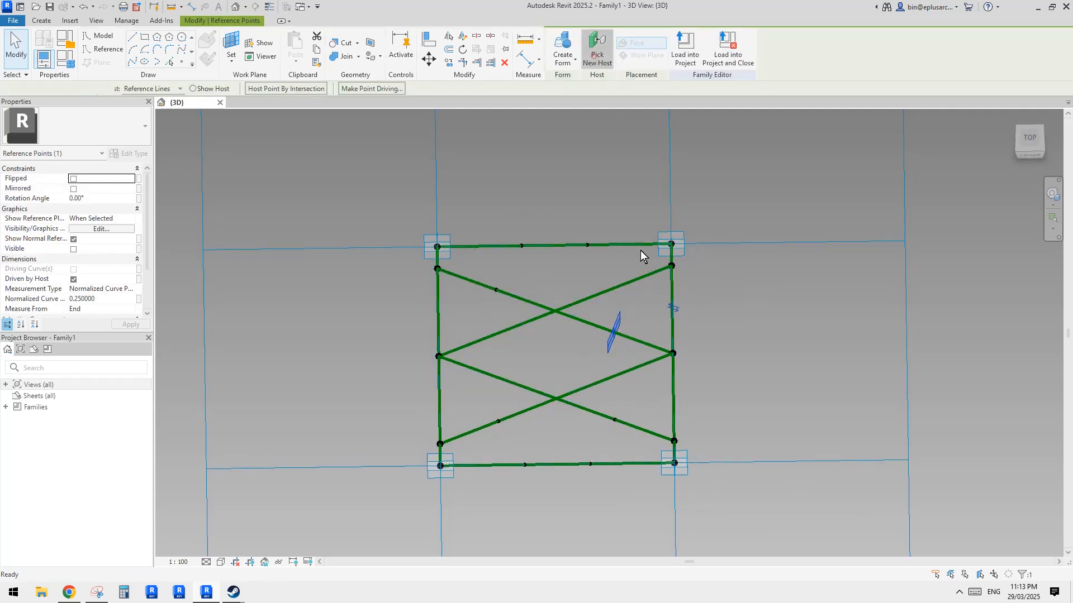
{"action": "left_click", "coordinate": [614, 287]}
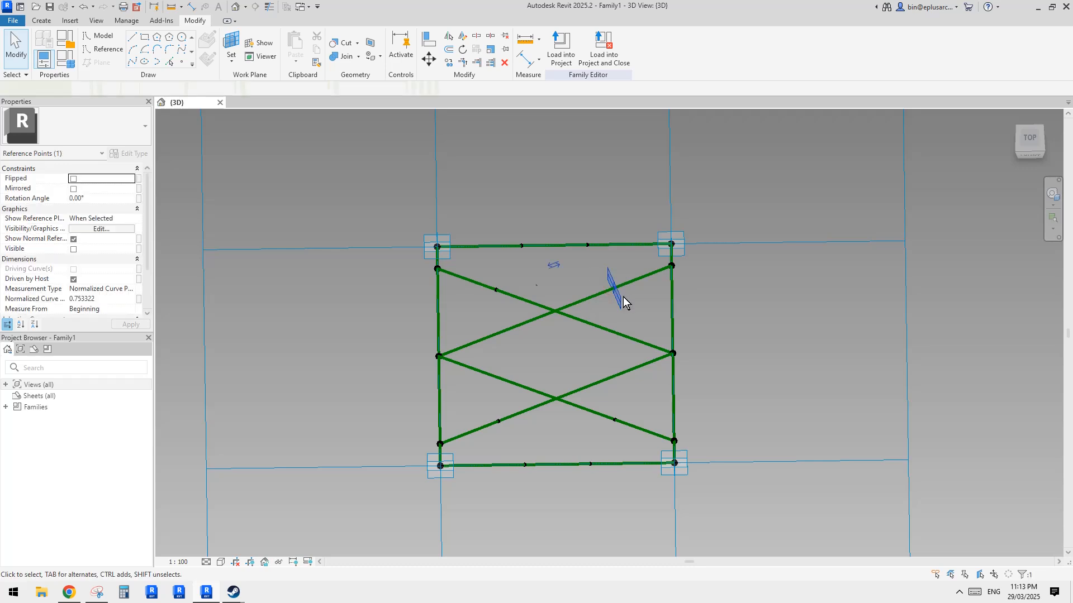
Step: Flip the rehosted upper-right point's measure-from end and set its normalized curve parameter to 0.25
{"action": "left_click", "coordinate": [552, 266]}
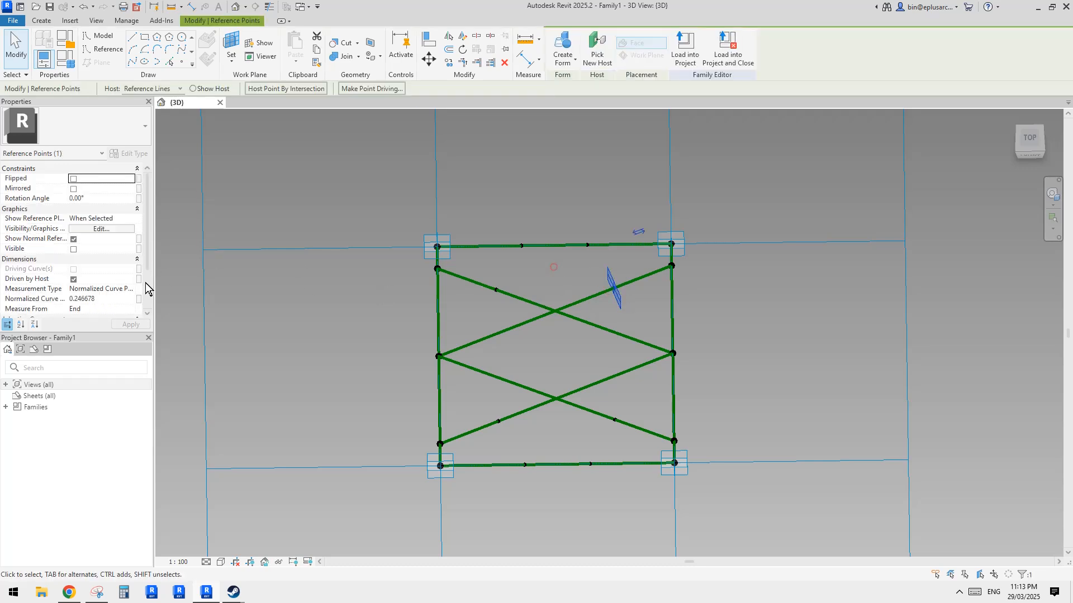
{"action": "left_click", "coordinate": [117, 297]}
{"action": "type", "text": ".25"}
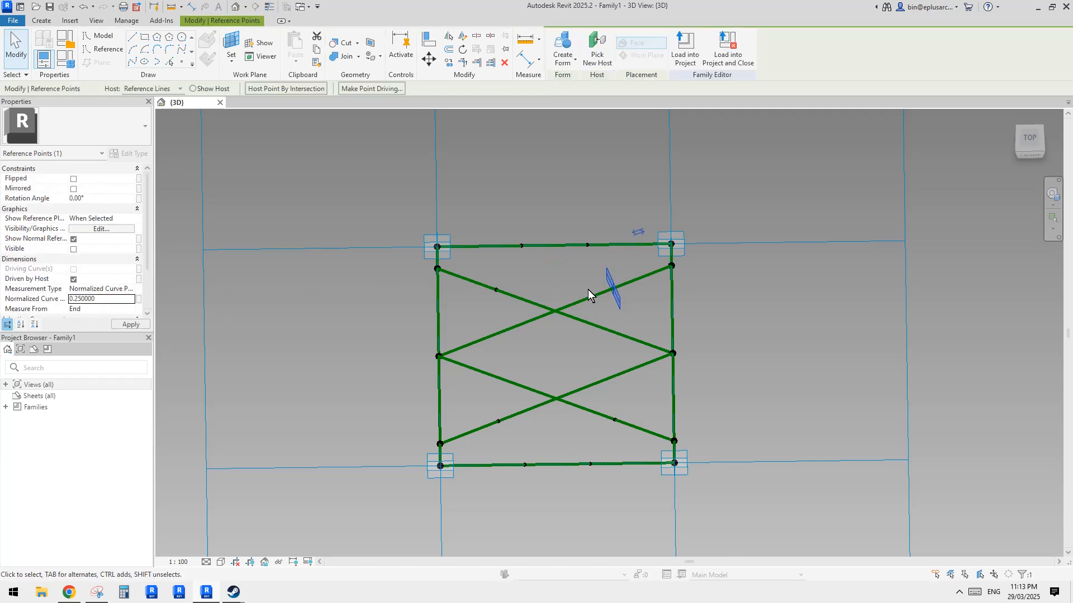
{"action": "left_click", "coordinate": [587, 290]}
Step: Draw two vertical lines through points, one joining the two left points on the diagonals and one joining the two right points
{"action": "left_click_drag", "start_coordinate": [481, 268], "coordinate": [517, 434]}
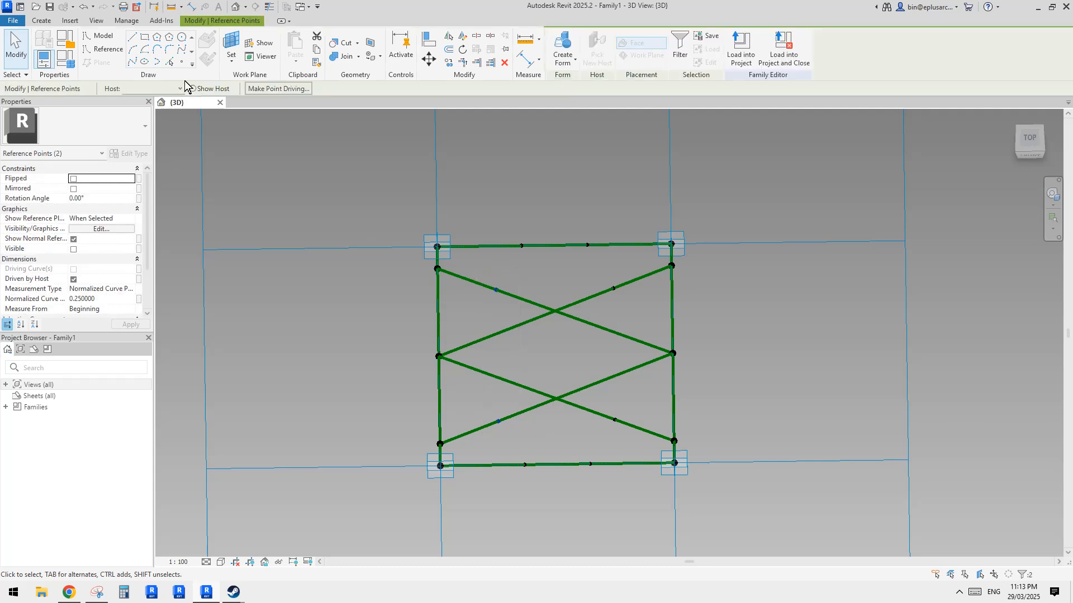
{"action": "left_click", "coordinate": [133, 61]}
{"action": "left_click_drag", "start_coordinate": [586, 276], "coordinate": [632, 441]}
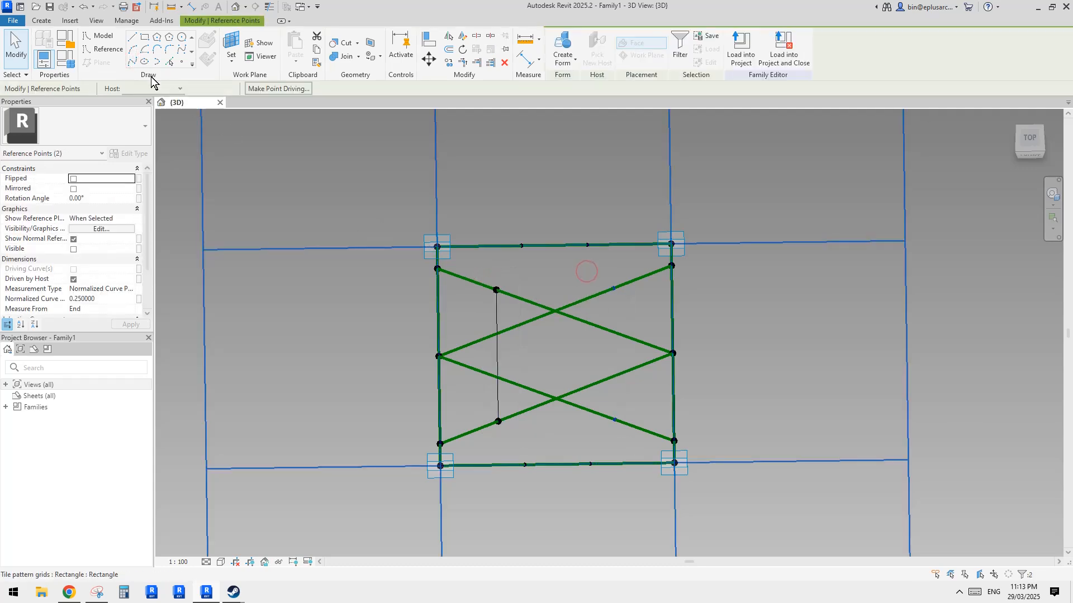
{"action": "left_click", "coordinate": [132, 61]}
{"action": "middle_click_drag", "start_coordinate": [661, 306], "coordinate": [641, 299]}
{"action": "left_click", "coordinate": [515, 375]}
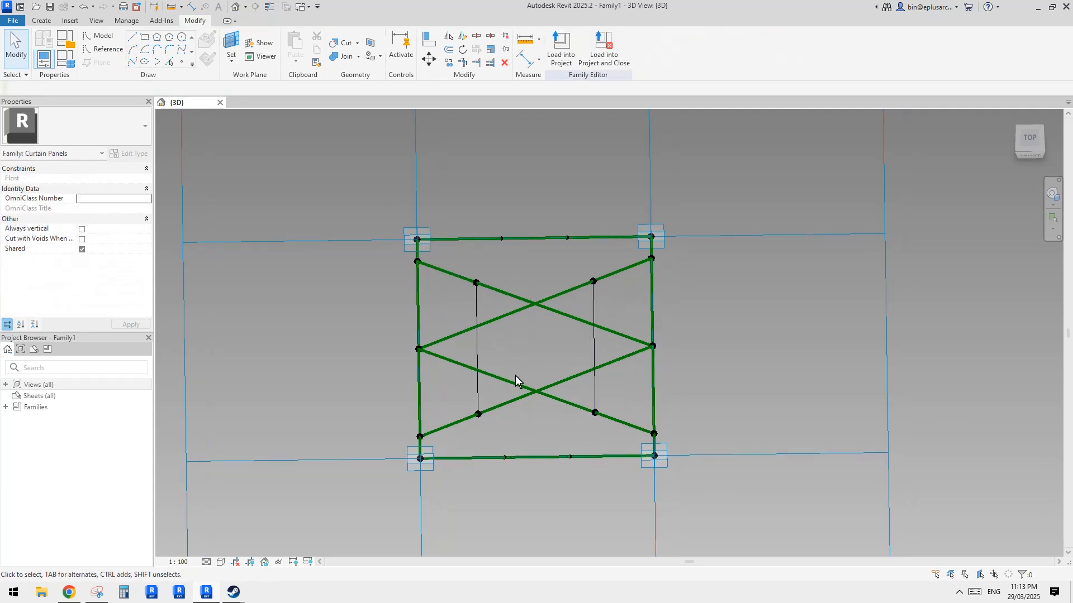
Step: Join each of the four points on the diagonals to the nearest reference point on the panel's top or bottom edge with a line
{"action": "left_click_drag", "start_coordinate": [460, 394], "coordinate": [621, 439]}
{"action": "left_click", "coordinate": [133, 60]}
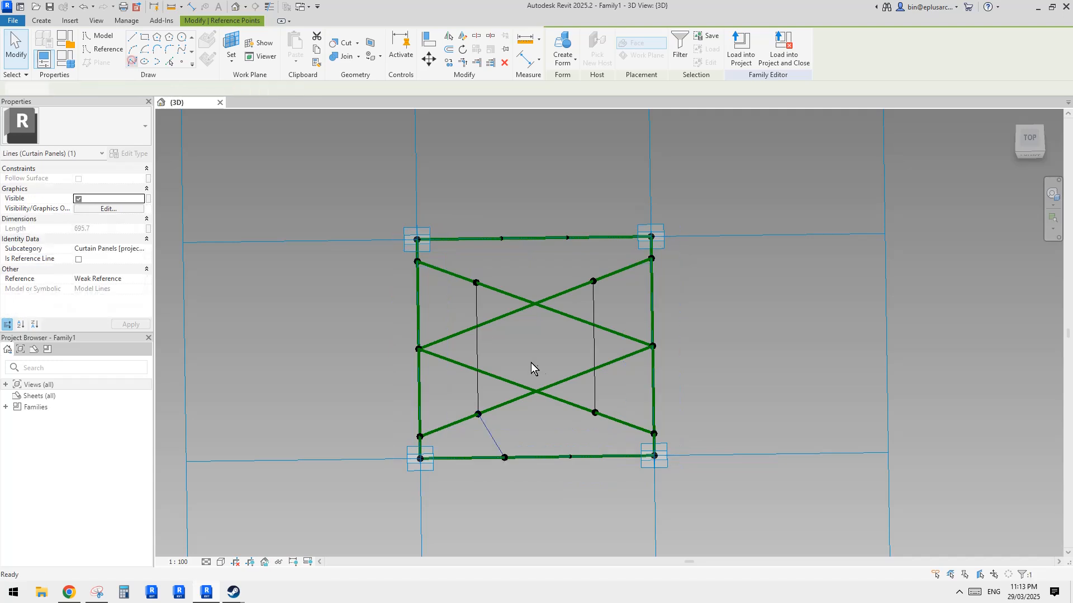
{"action": "left_click_drag", "start_coordinate": [541, 356], "coordinate": [608, 468]}
{"action": "left_click", "coordinate": [132, 60]}
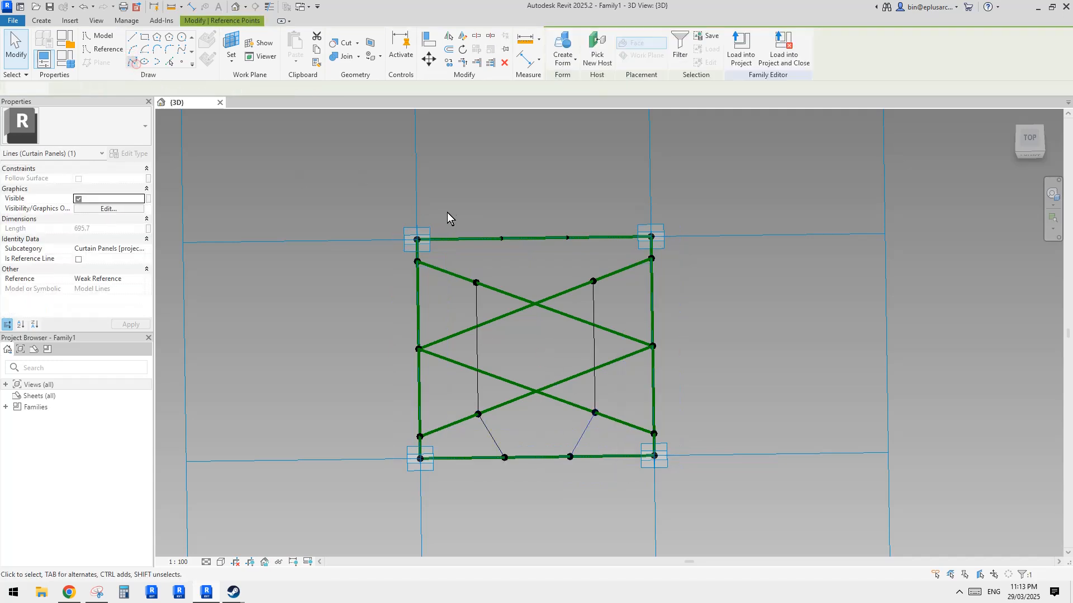
{"action": "left_click_drag", "start_coordinate": [455, 207], "coordinate": [514, 300]}
{"action": "left_click", "coordinate": [132, 60]}
{"action": "left_click_drag", "start_coordinate": [542, 186], "coordinate": [610, 297]}
{"action": "left_click", "coordinate": [133, 60]}
{"action": "key", "text": "Escape"}
{"action": "middle_click_drag", "start_coordinate": [576, 323], "coordinate": [560, 321]}
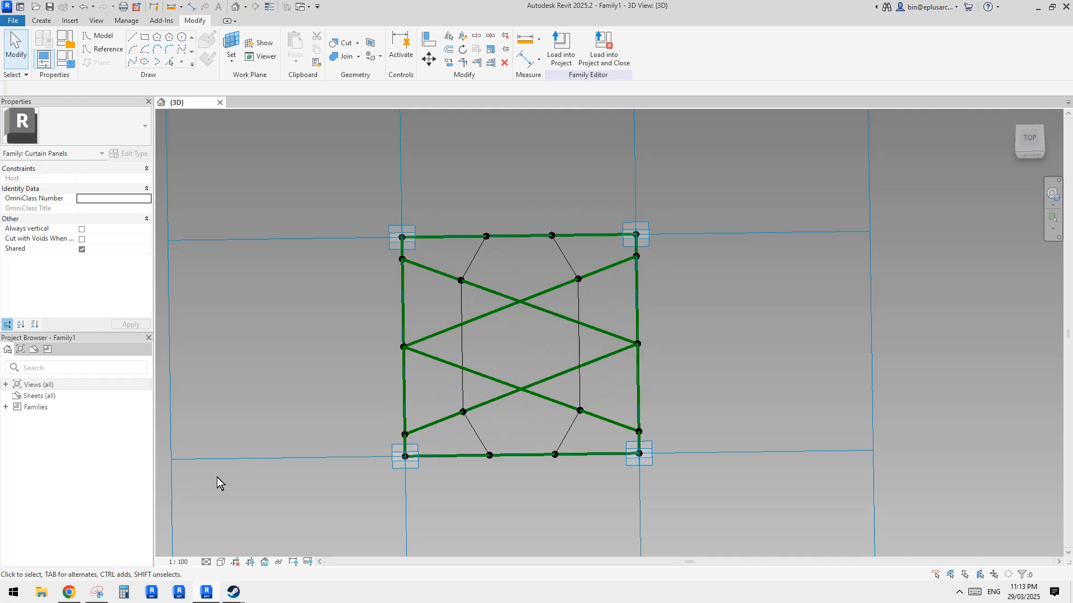
Step: Switch to the Snipping Tool and erase the lattice strokes inside the marked rectangle, then return to Revit
{"action": "left_click", "coordinate": [99, 591]}
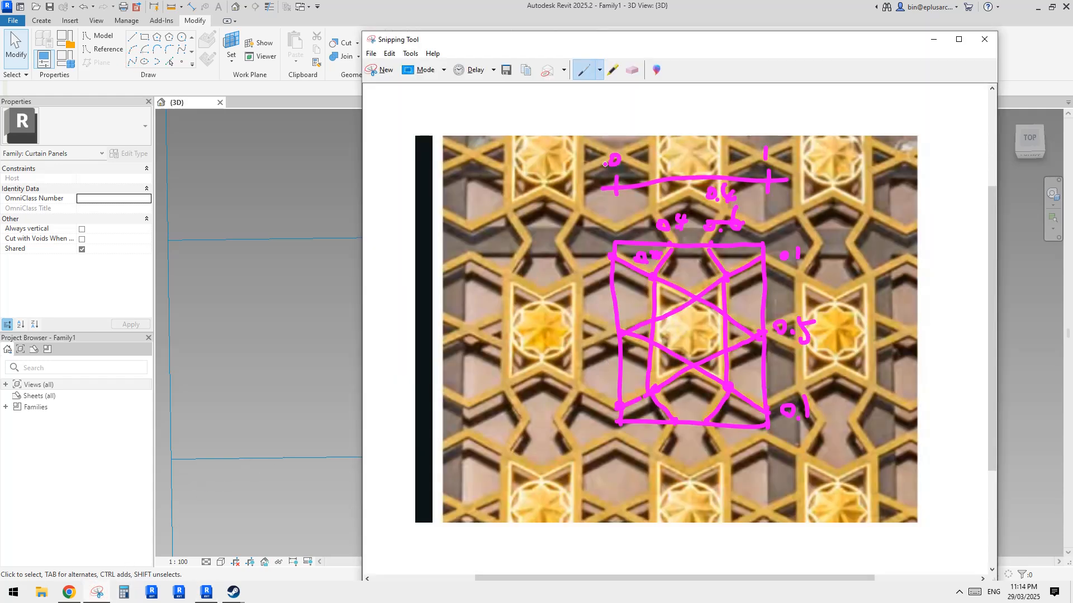
{"action": "left_click", "coordinate": [631, 70]}
{"action": "mouse_move", "coordinate": [735, 294]}
{"action": "left_mouse_down"}
{"action": "mouse_move", "coordinate": [692, 291]}
{"action": "mouse_move", "coordinate": [653, 351]}
{"action": "mouse_move", "coordinate": [682, 377]}
{"action": "left_mouse_up"}
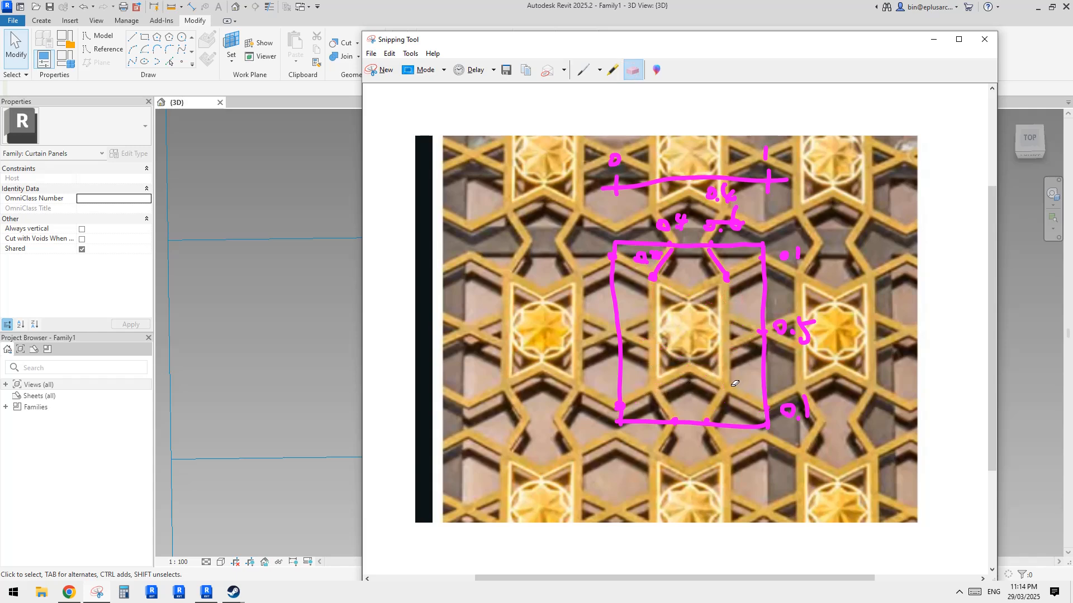
{"action": "left_click_drag", "start_coordinate": [724, 260], "coordinate": [661, 265]}
{"action": "left_click", "coordinate": [320, 295]}
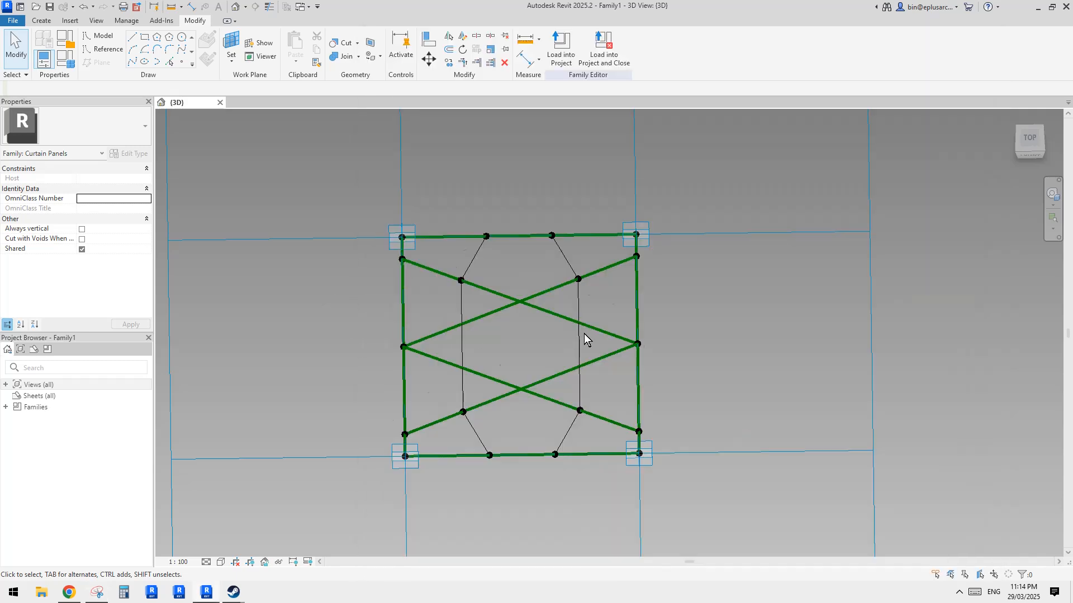
Step: Convert the left and right chains of three vertical and slanted lines each into reference lines
{"action": "scroll", "coordinate": [505, 317], "scroll_direction": "up", "scroll_amount": 1}
{"action": "middle_click_drag", "start_coordinate": [502, 332], "coordinate": [532, 317]}
{"action": "key", "text": "Tab"}
{"action": "left_click", "coordinate": [502, 239]}
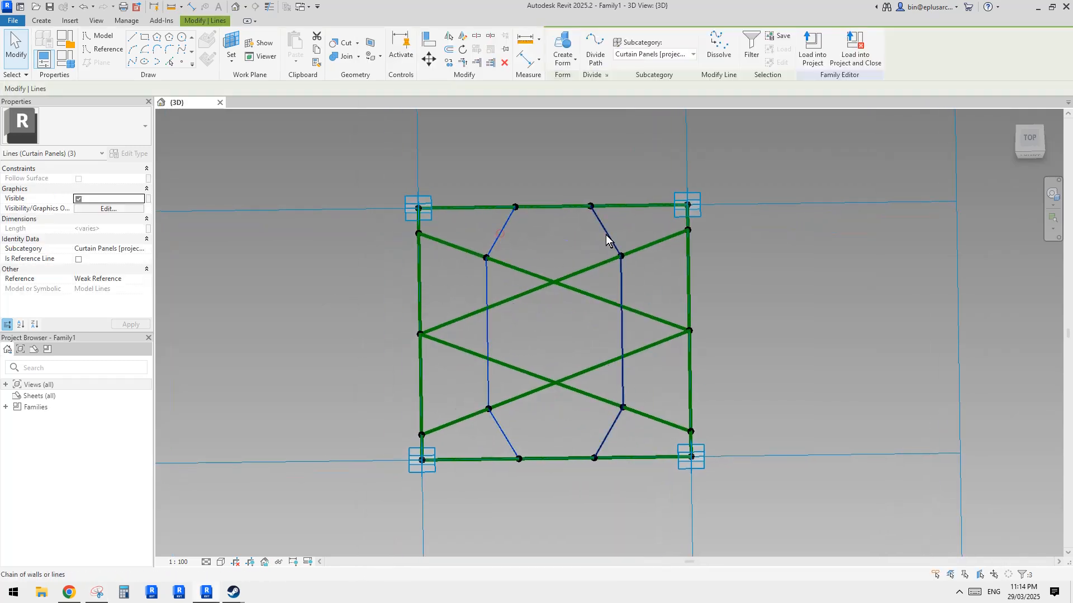
{"action": "left_click", "coordinate": [604, 229], "text": "ctrl"}
{"action": "left_click", "coordinate": [78, 260]}
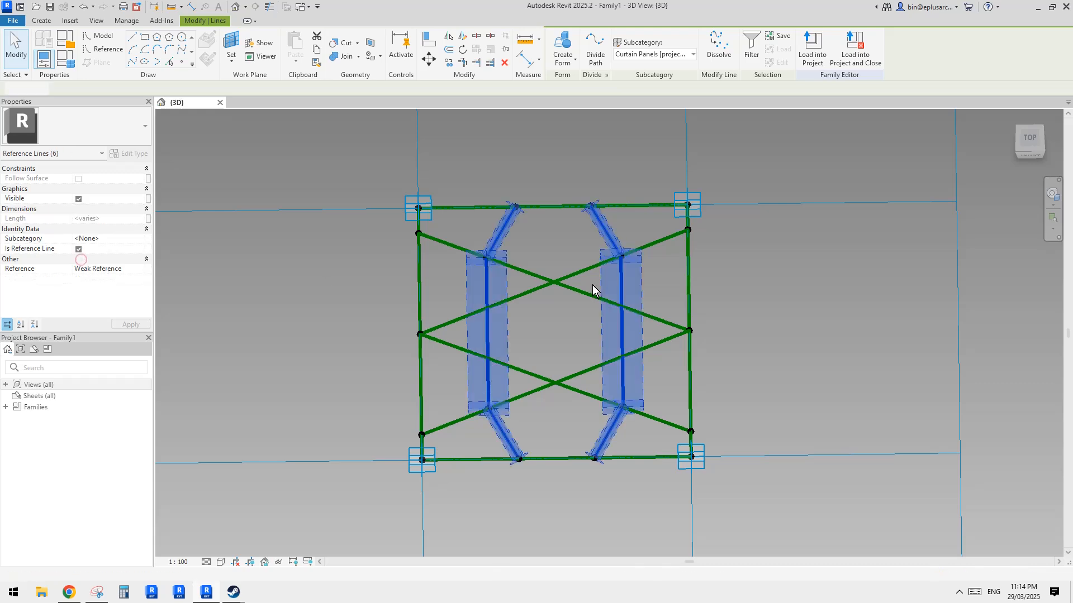
{"action": "left_click", "coordinate": [562, 312]}
{"action": "middle_click_drag", "start_coordinate": [561, 313], "coordinate": [585, 309]}
{"action": "middle_click_drag", "start_coordinate": [512, 253], "coordinate": [544, 269]}
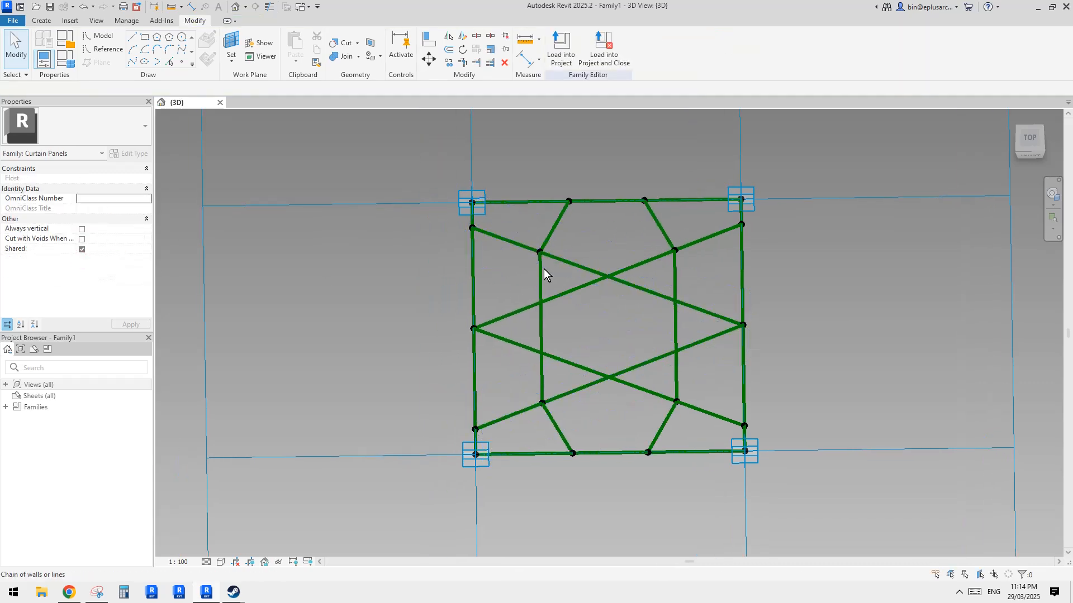
Step: Compare the crossing diagonal reference lines with the lattice in the Snipping Tool photo
{"action": "left_click", "coordinate": [100, 591]}
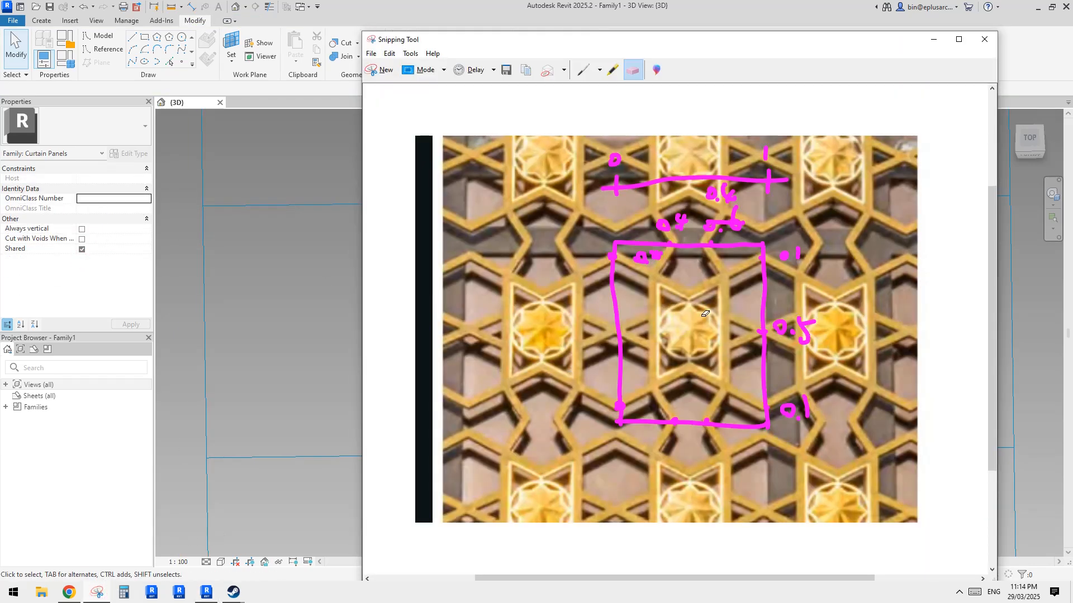
{"action": "left_click", "coordinate": [219, 260]}
{"action": "key", "text": "Tab"}
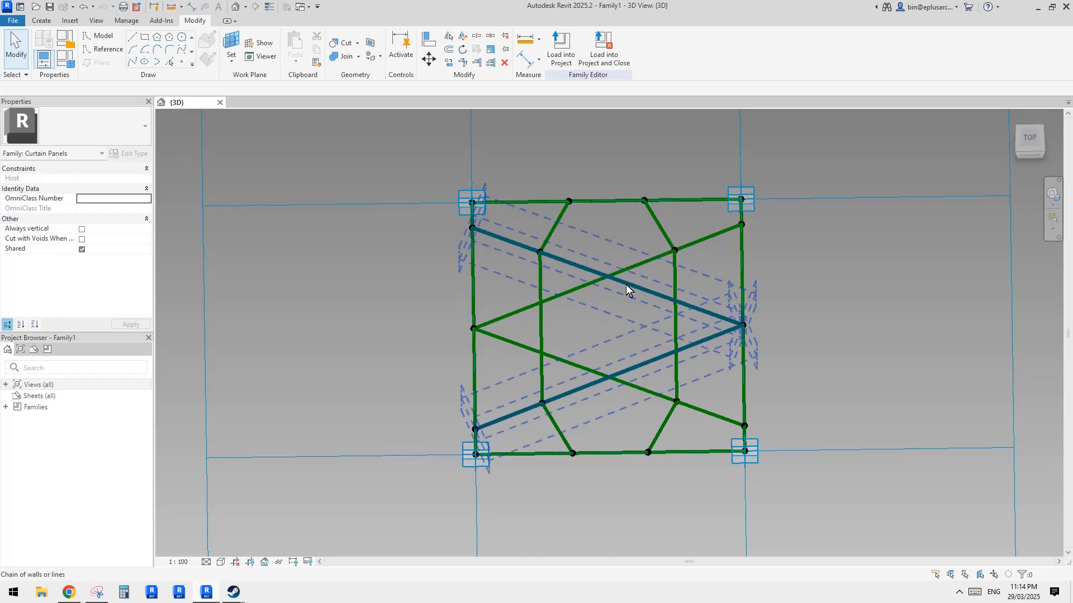
{"action": "middle_click_drag", "start_coordinate": [600, 349], "coordinate": [623, 342]}
{"action": "key", "text": "Tab"}
{"action": "middle_click_drag", "start_coordinate": [676, 271], "coordinate": [658, 282]}
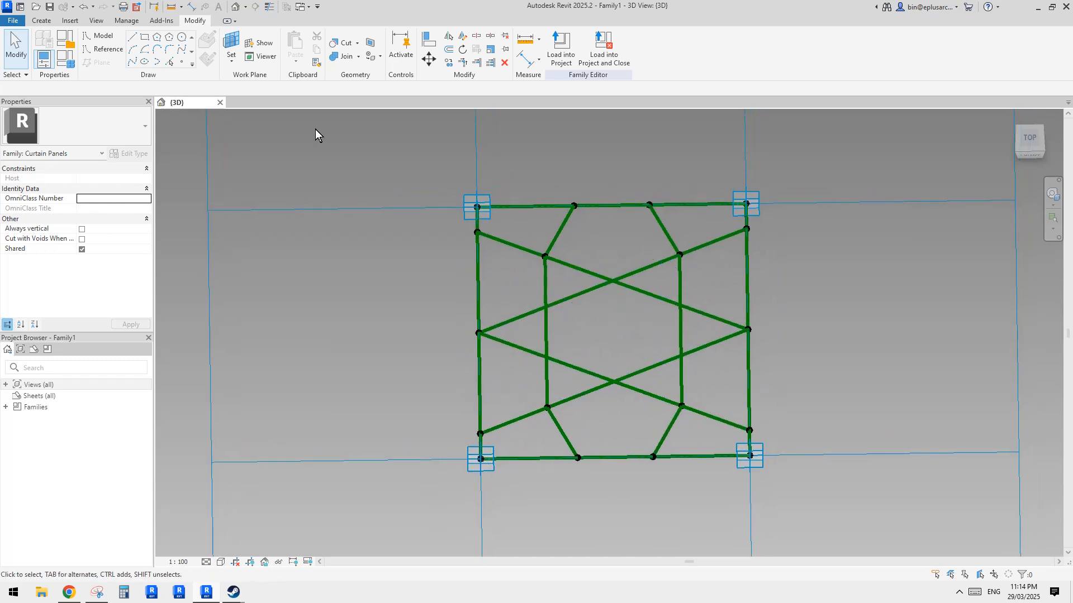
Step: Place a reference point on the rising upper diagonal and host it by its intersection with the descending upper diagonal
{"action": "left_click", "coordinate": [181, 61]}
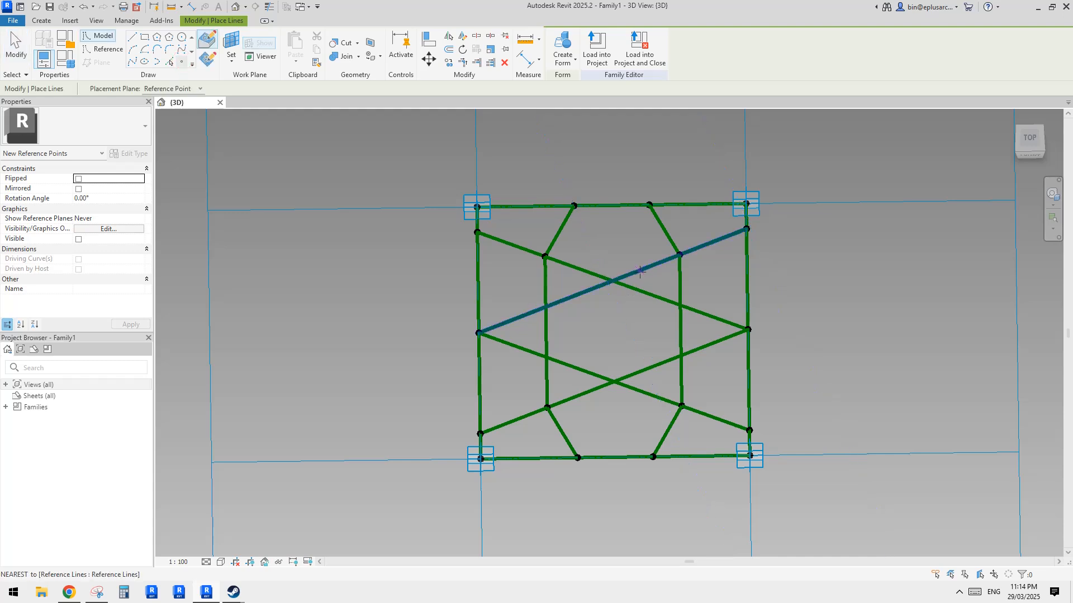
{"action": "left_click", "coordinate": [642, 280]}
{"action": "key", "text": "Escape"}
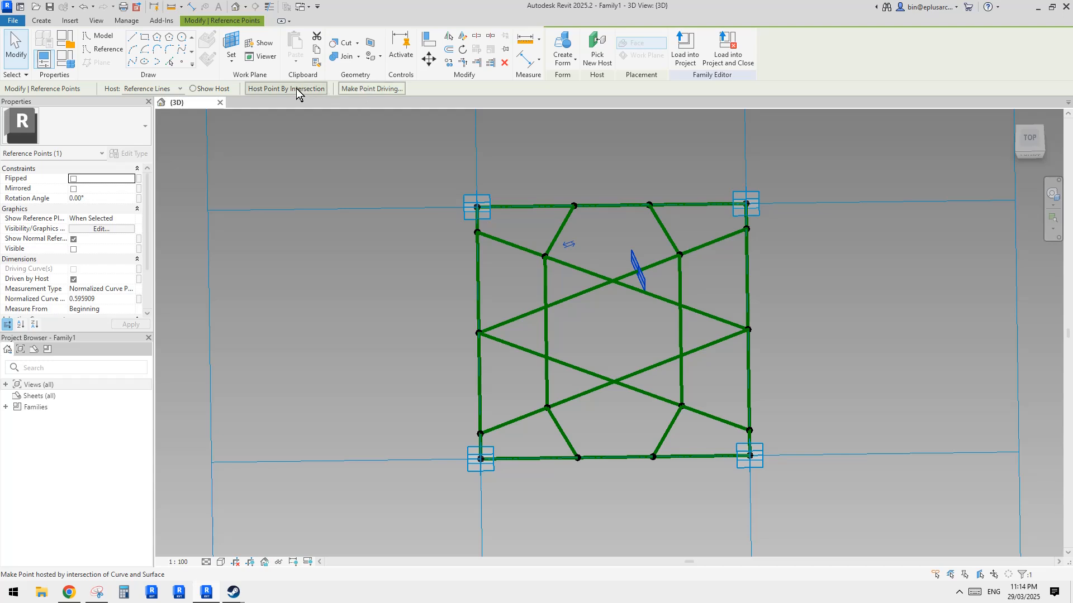
{"action": "left_click", "coordinate": [275, 89]}
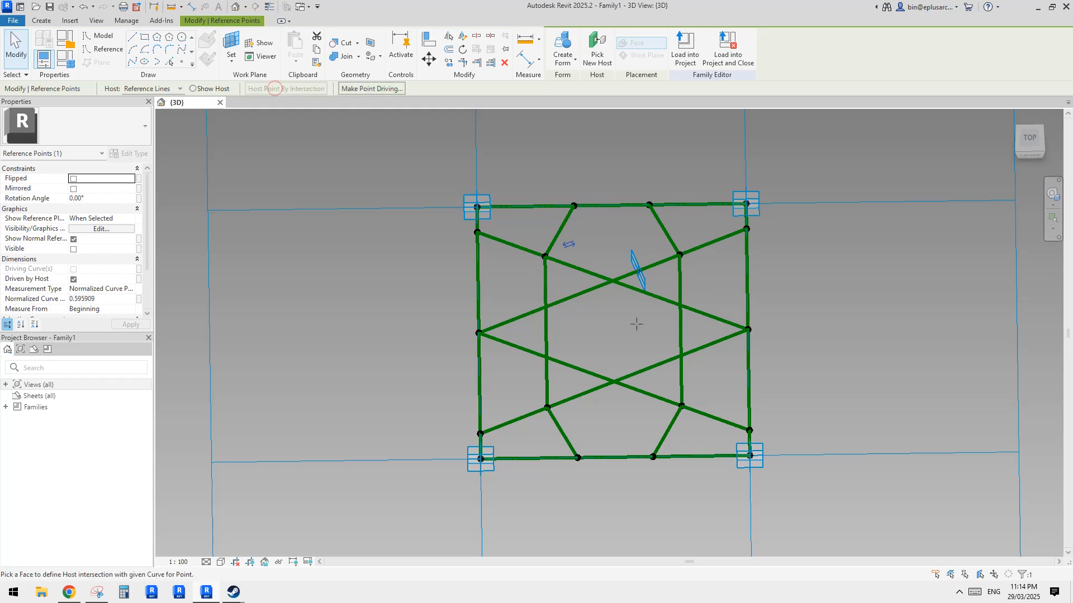
{"action": "left_click", "coordinate": [630, 286]}
{"action": "left_click", "coordinate": [612, 280]}
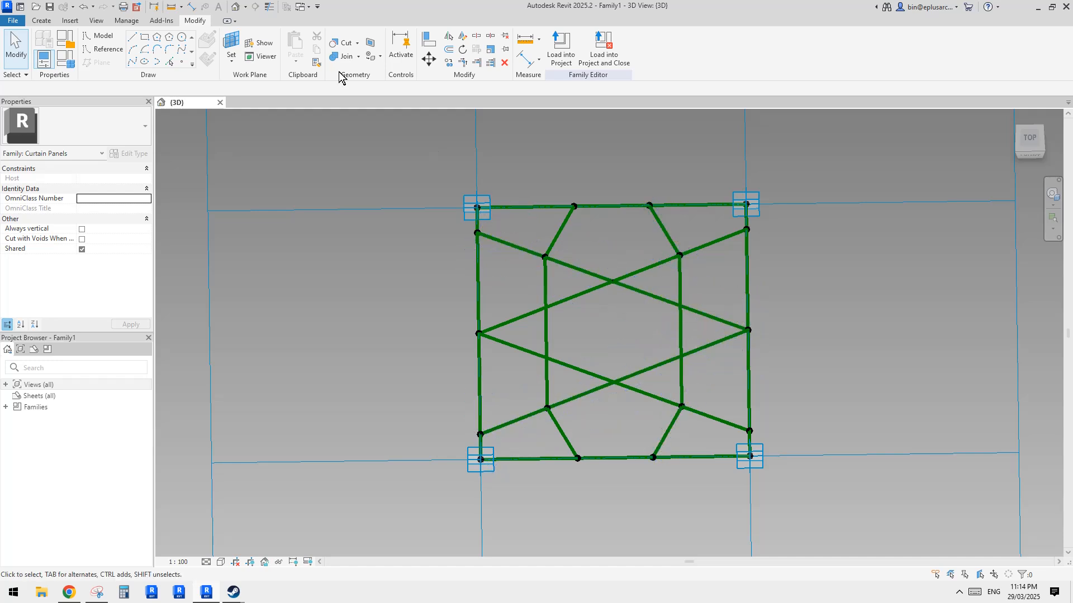
Step: Place a reference point on the right vertical reference line, just above its crossing with the descending upper diagonal, and select it
{"action": "left_click", "coordinate": [182, 61]}
{"action": "left_click", "coordinate": [683, 291]}
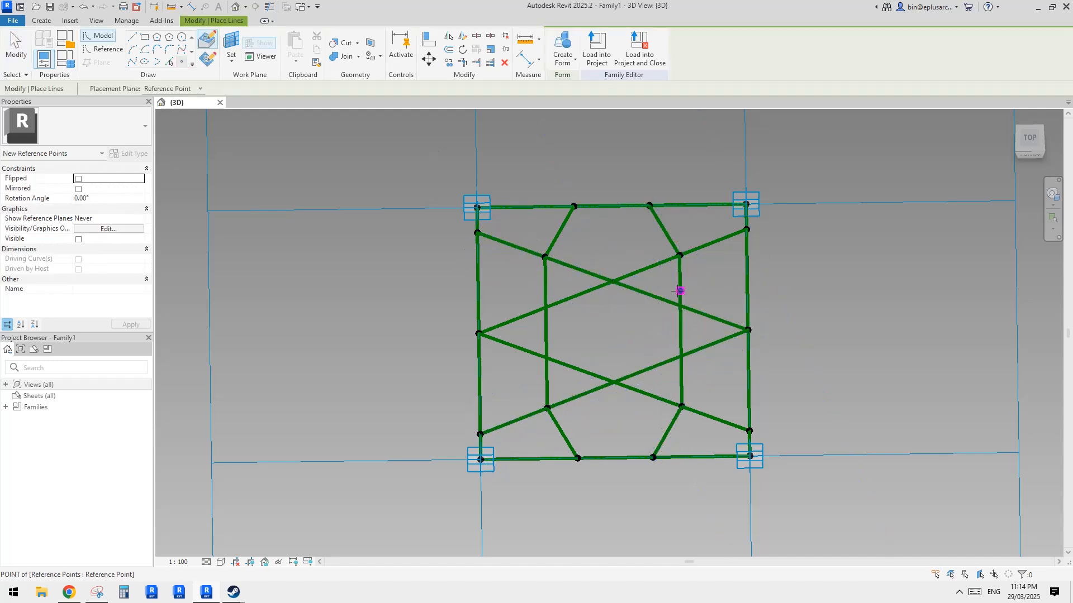
{"action": "key", "text": "Escape"}
{"action": "key", "text": "Escape"}
{"action": "left_click", "coordinate": [682, 292]}
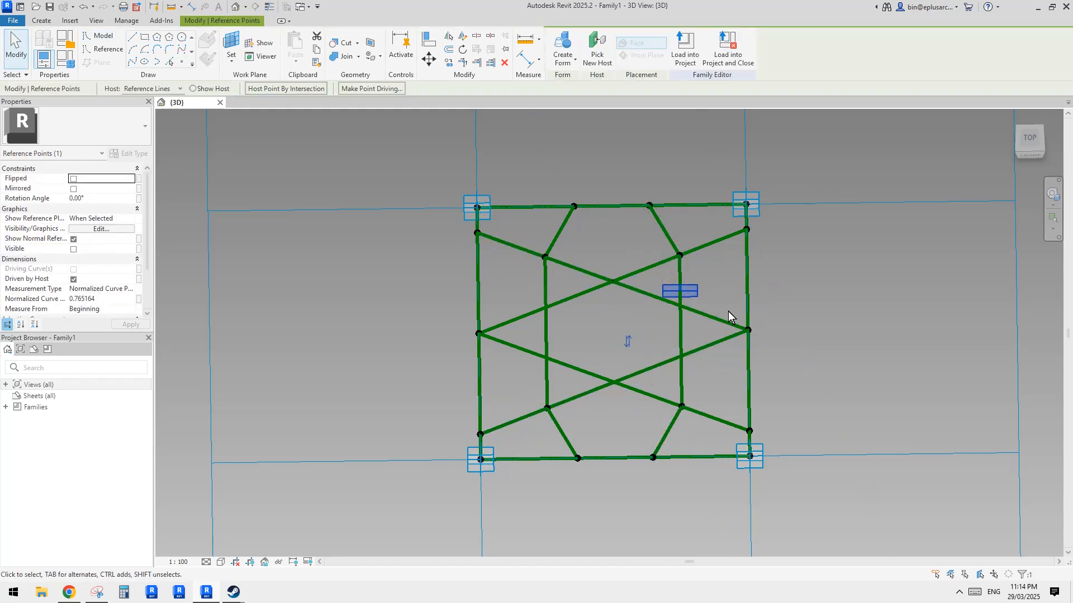
{"action": "middle_click_drag", "start_coordinate": [776, 316], "coordinate": [767, 315]}
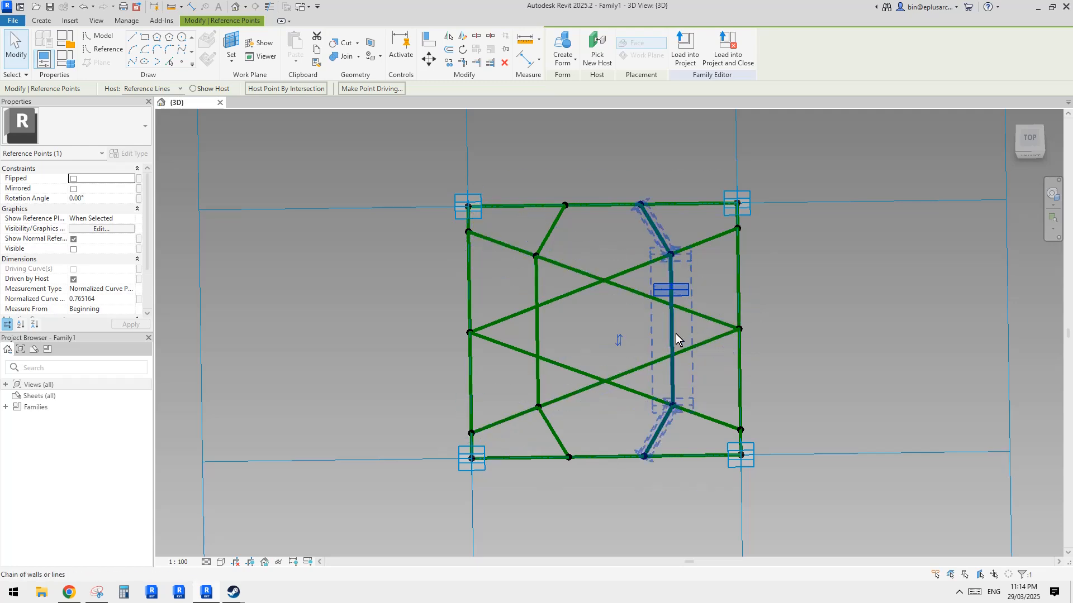
Step: Check the lattice photo again and inspect the hosting of the reference point at the upper crossing of the diagonals
{"action": "left_click", "coordinate": [95, 593]}
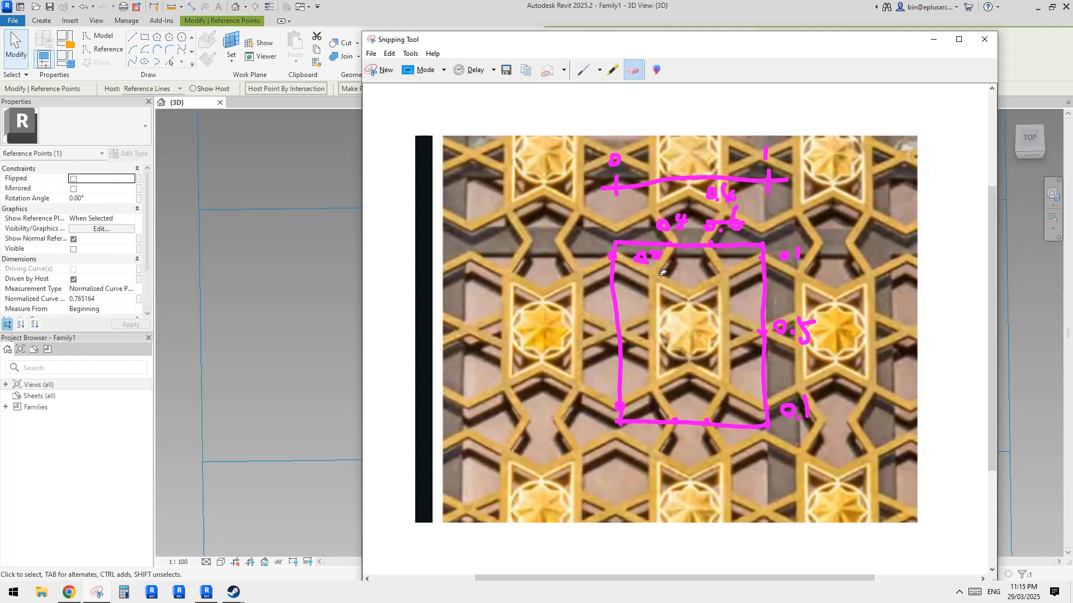
{"action": "left_click", "coordinate": [273, 297]}
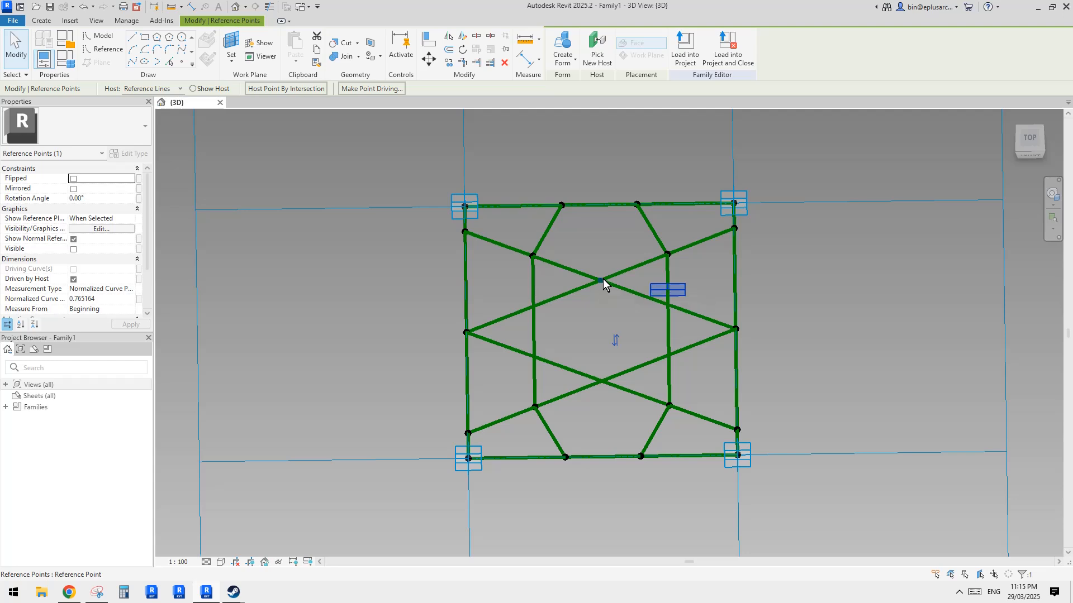
{"action": "key", "text": "Escape"}
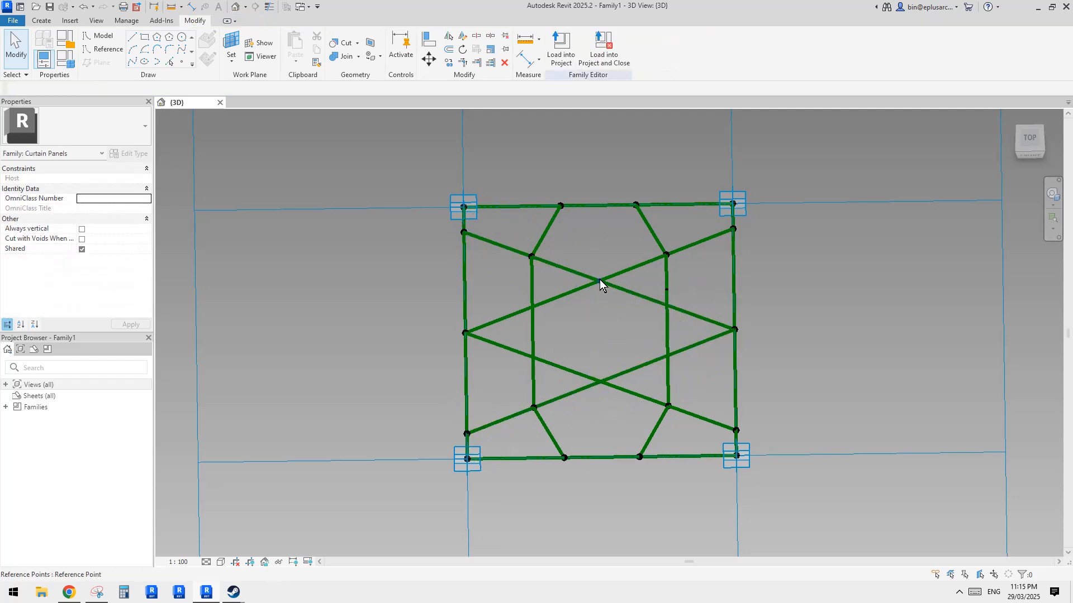
{"action": "left_click", "coordinate": [599, 279]}
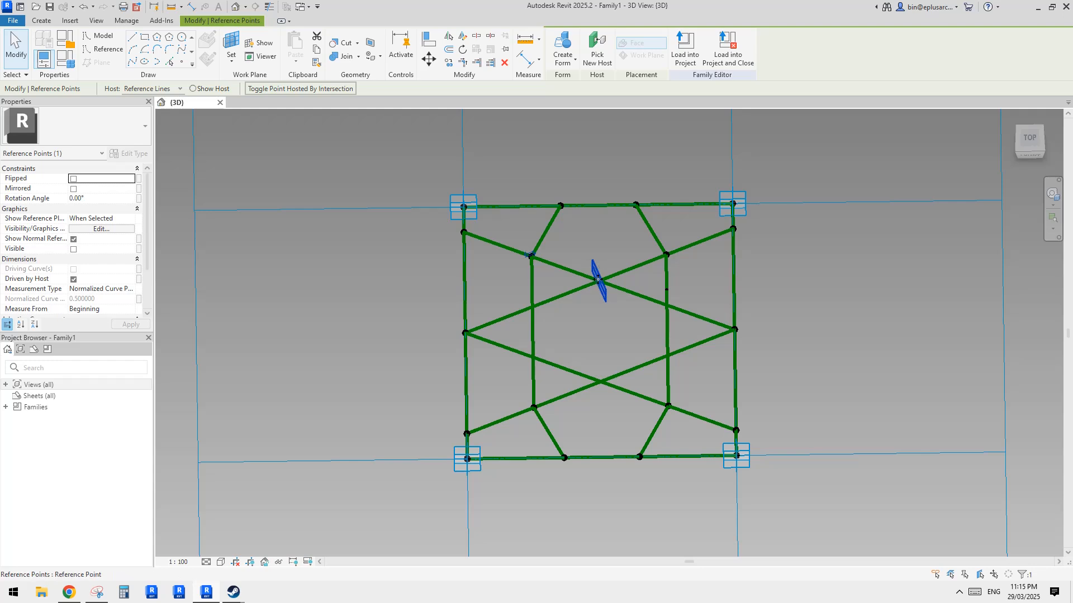
{"action": "key", "text": "Escape"}
{"action": "key", "text": "Tab"}
{"action": "left_click", "coordinate": [601, 280]}
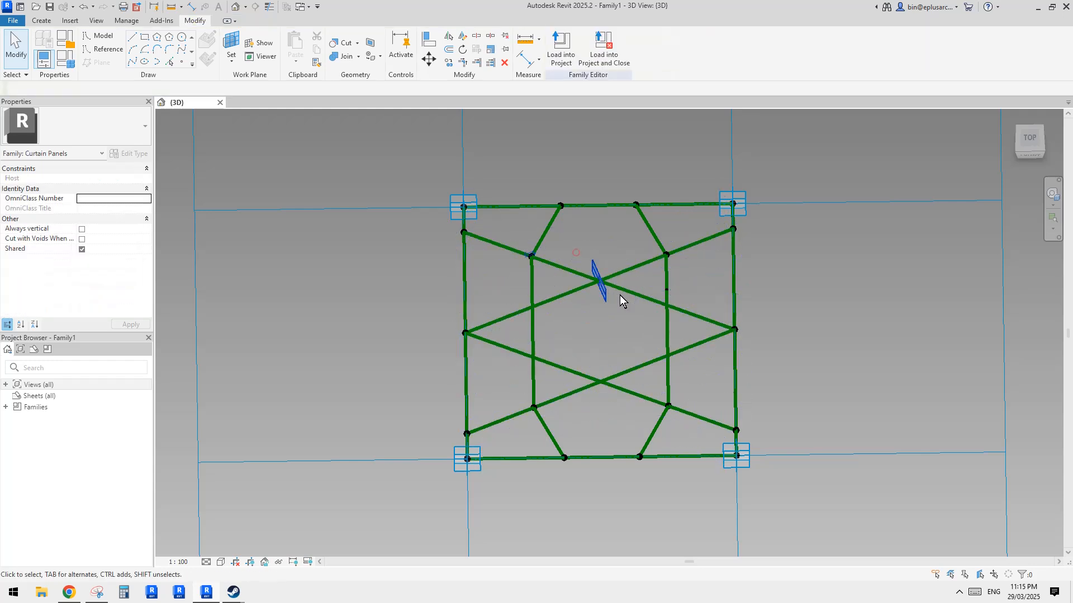
Step: Delete the trial reference point on the inner right vertical reference line of the panel pattern
{"action": "middle_click_drag", "start_coordinate": [614, 288], "coordinate": [646, 321]}
{"action": "key", "text": "Escape"}
{"action": "left_click", "coordinate": [664, 291]}
{"action": "key", "text": "Delete"}
{"action": "mouse_move", "coordinate": [558, 314]}
{"action": "middle_mouse_down"}
{"action": "mouse_move", "coordinate": [594, 307]}
{"action": "mouse_move", "coordinate": [464, 306]}
{"action": "mouse_move", "coordinate": [599, 311]}
{"action": "mouse_move", "coordinate": [575, 318]}
{"action": "middle_mouse_up"}
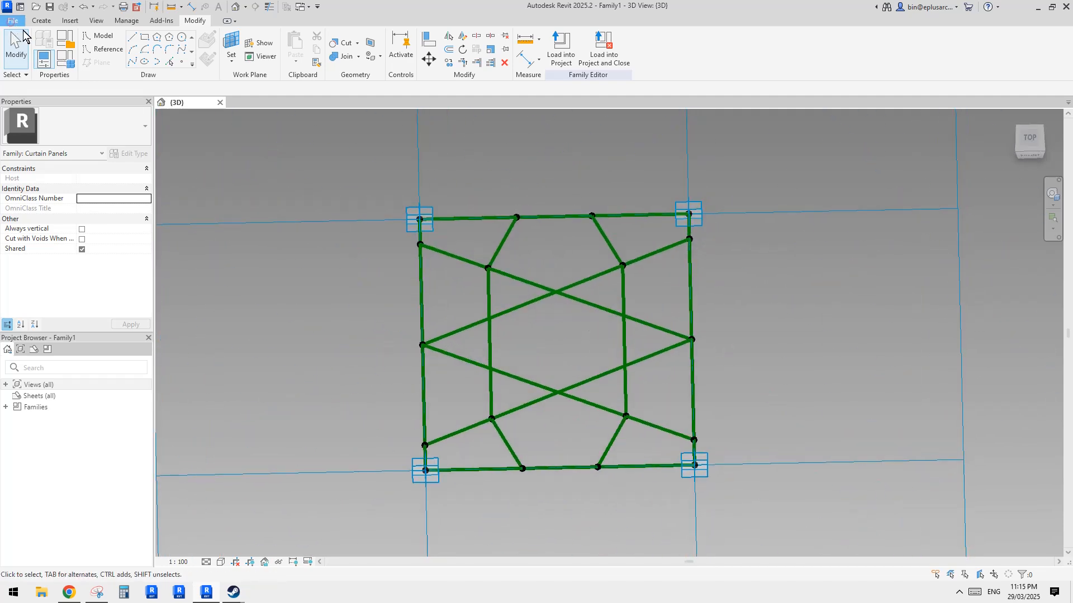
Step: Create a new family from the metric adaptive generic model template
{"action": "left_click", "coordinate": [13, 21]}
{"action": "left_click", "coordinate": [134, 98]}
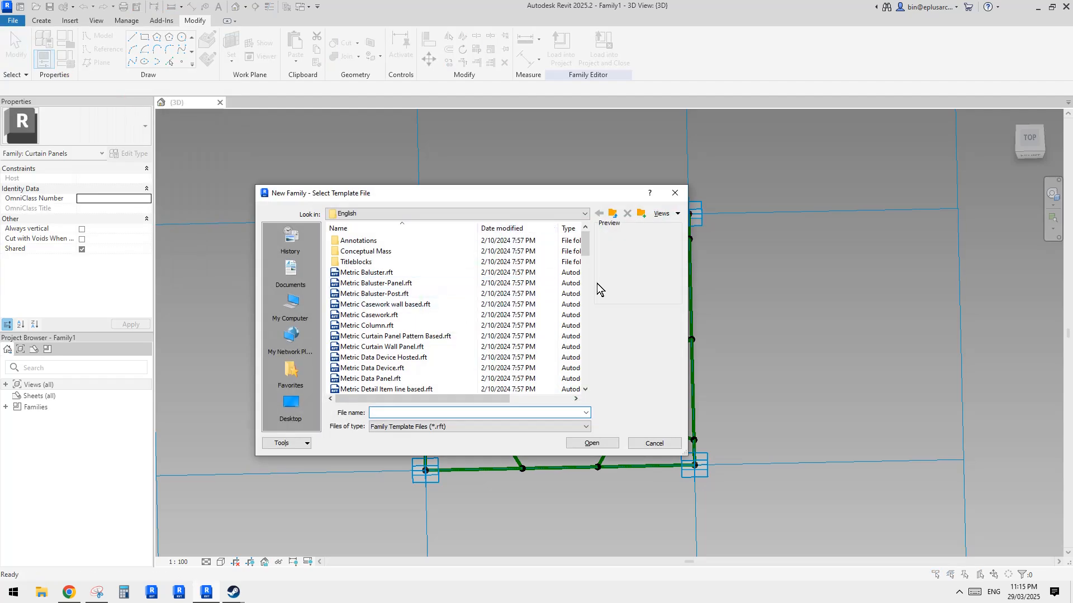
{"action": "scroll", "coordinate": [585, 246], "scroll_direction": "down", "scroll_amount": 10}
{"action": "left_click", "coordinate": [421, 283]}
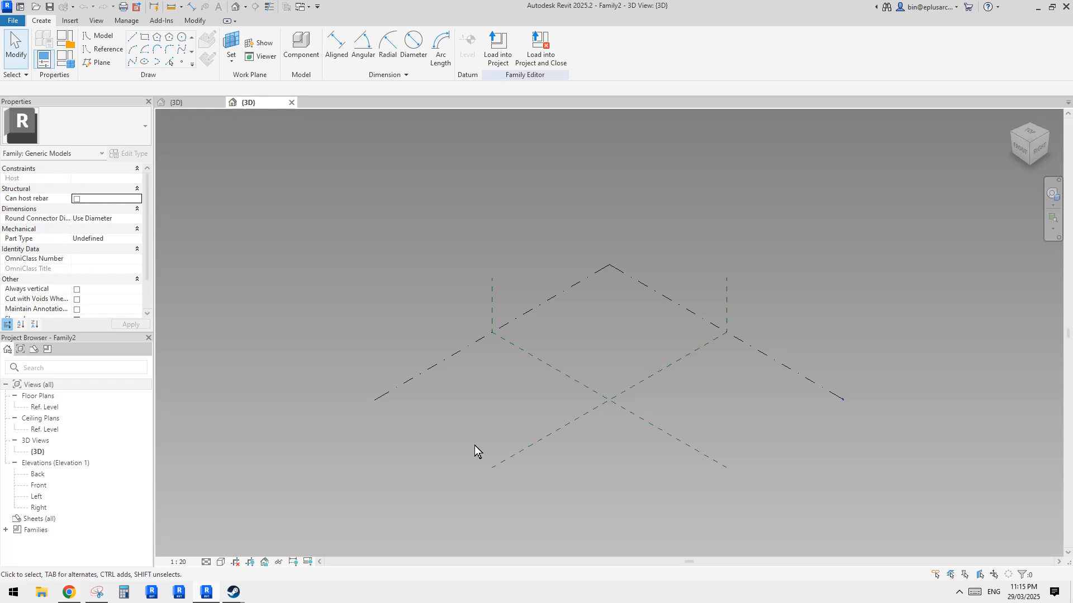
Step: Place two reference points on the Ref. Level plane, just behind and beside the crossing of the centre reference planes
{"action": "left_click", "coordinate": [182, 62]}
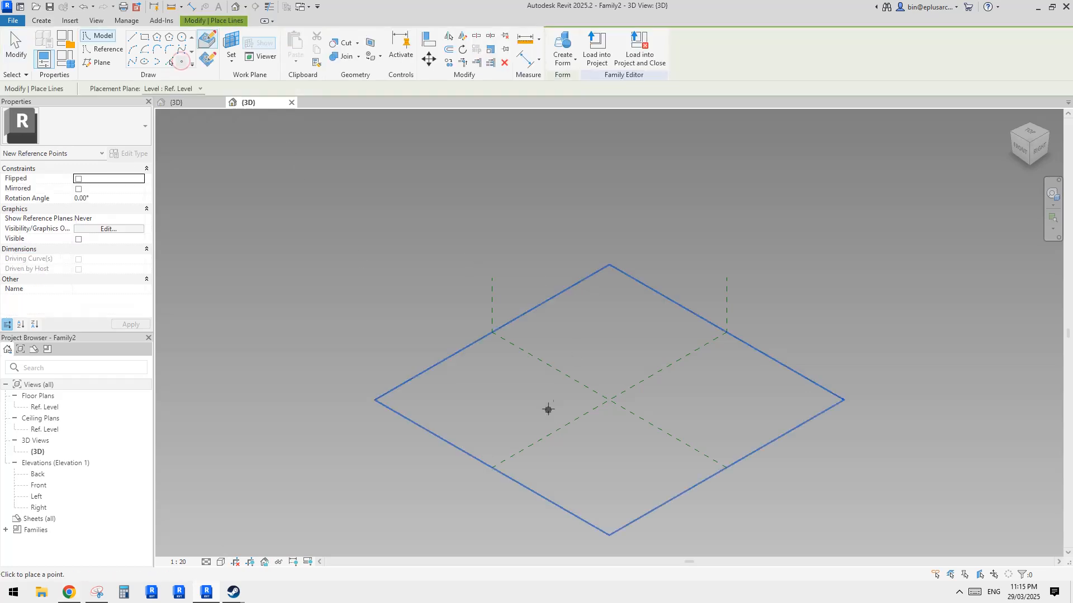
{"action": "left_click", "coordinate": [568, 399]}
{"action": "left_click", "coordinate": [612, 384]}
{"action": "key", "text": "Escape"}
{"action": "left_click_drag", "start_coordinate": [520, 330], "coordinate": [663, 448]}
{"action": "scroll", "coordinate": [656, 414], "scroll_direction": "up", "scroll_amount": 4}
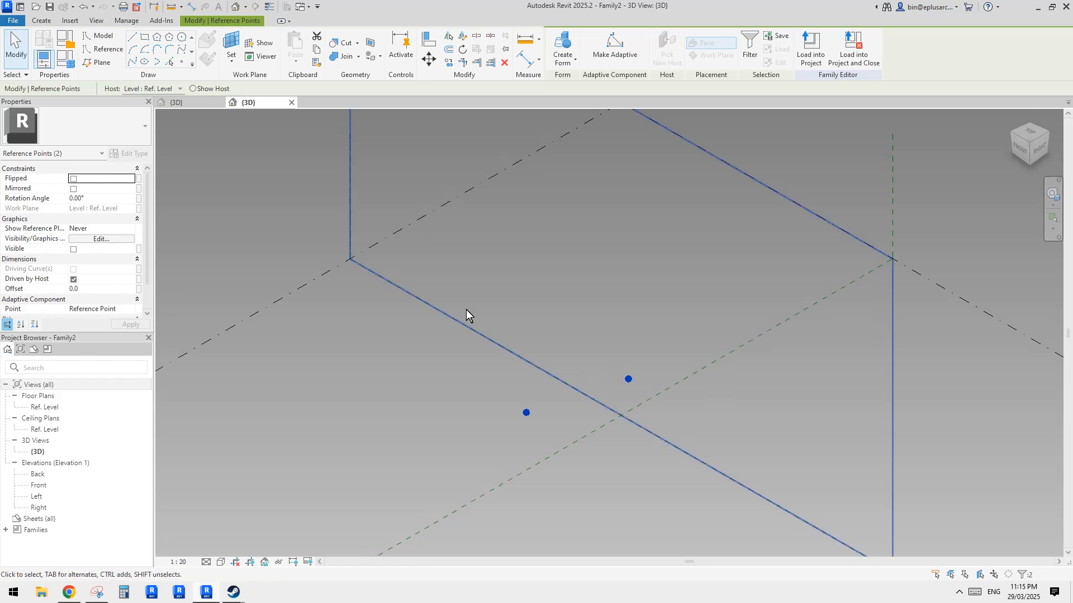
Step: Glance at the panel family, return to the new family, and make both reference points adaptive
{"action": "left_click", "coordinate": [186, 102]}
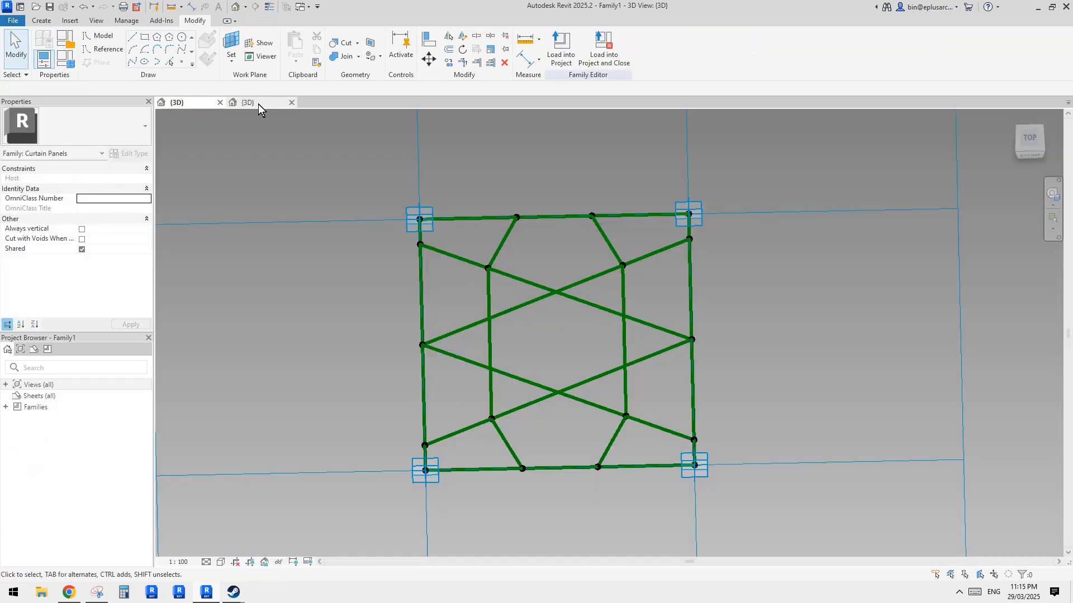
{"action": "left_click", "coordinate": [249, 102]}
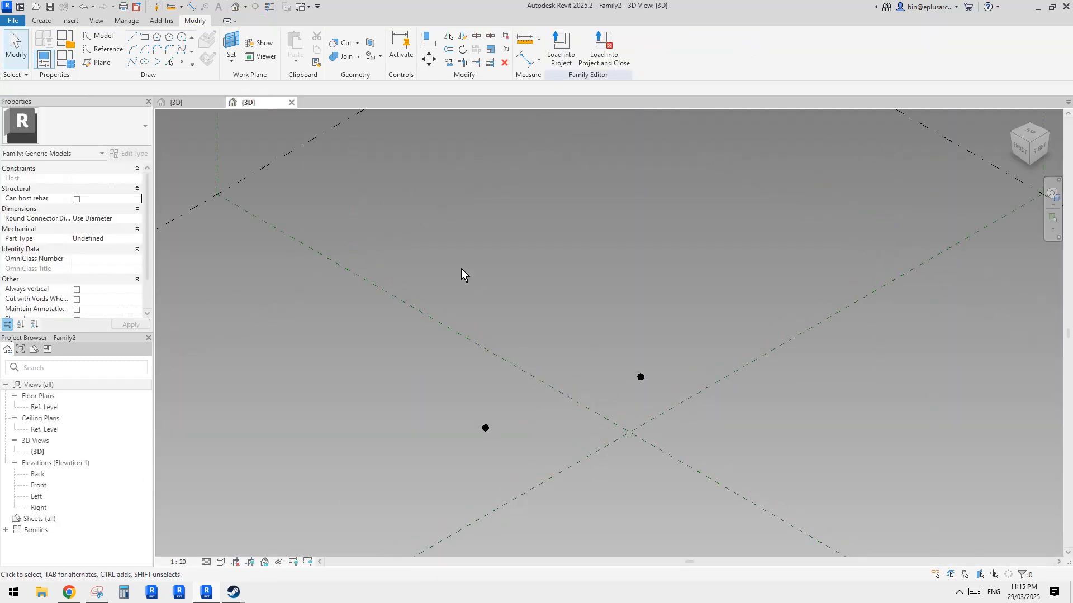
{"action": "left_click_drag", "start_coordinate": [462, 274], "coordinate": [648, 446]}
{"action": "left_click", "coordinate": [620, 61]}
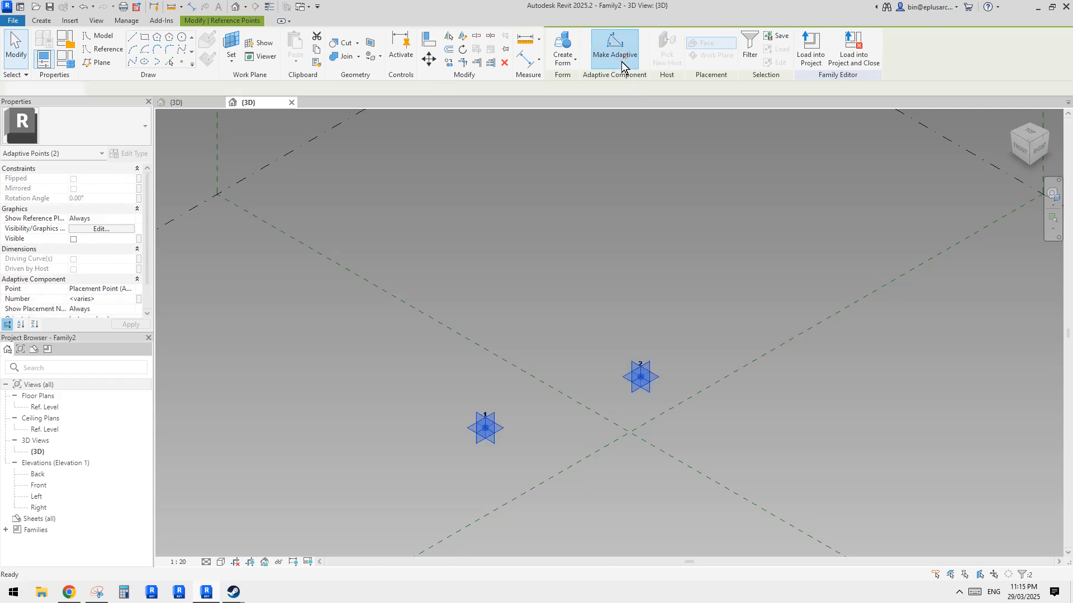
Step: Connect the two adaptive points with a spline through points and turn it into a reference line
{"action": "scroll", "coordinate": [599, 370], "scroll_direction": "up", "scroll_amount": 3}
{"action": "left_click", "coordinate": [136, 64]}
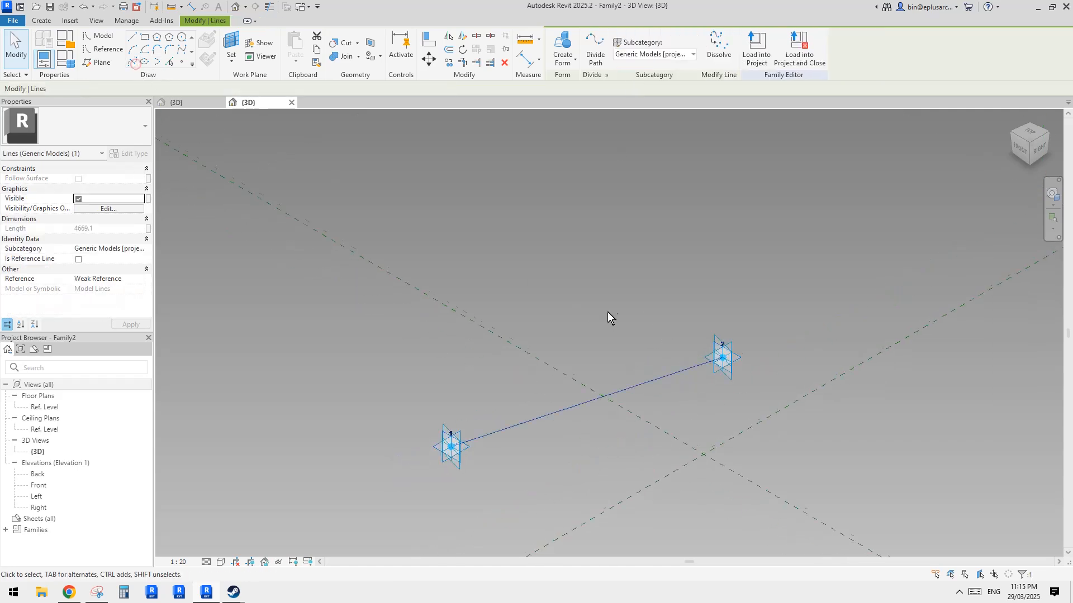
{"action": "left_click", "coordinate": [79, 260]}
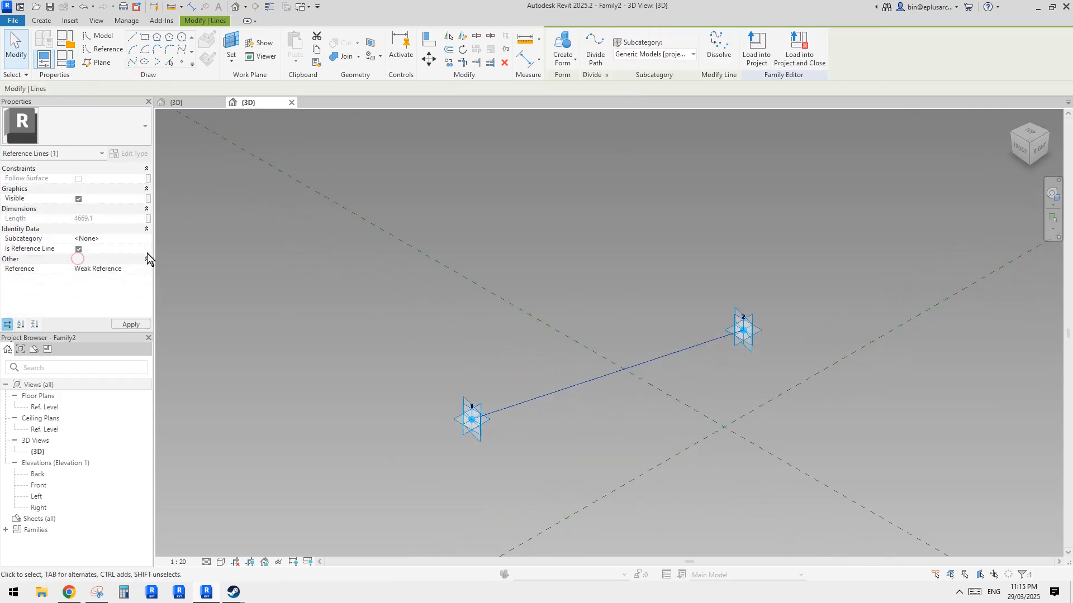
Step: Place a reference point on the reference line, closer to adaptive point 1
{"action": "left_click", "coordinate": [182, 62]}
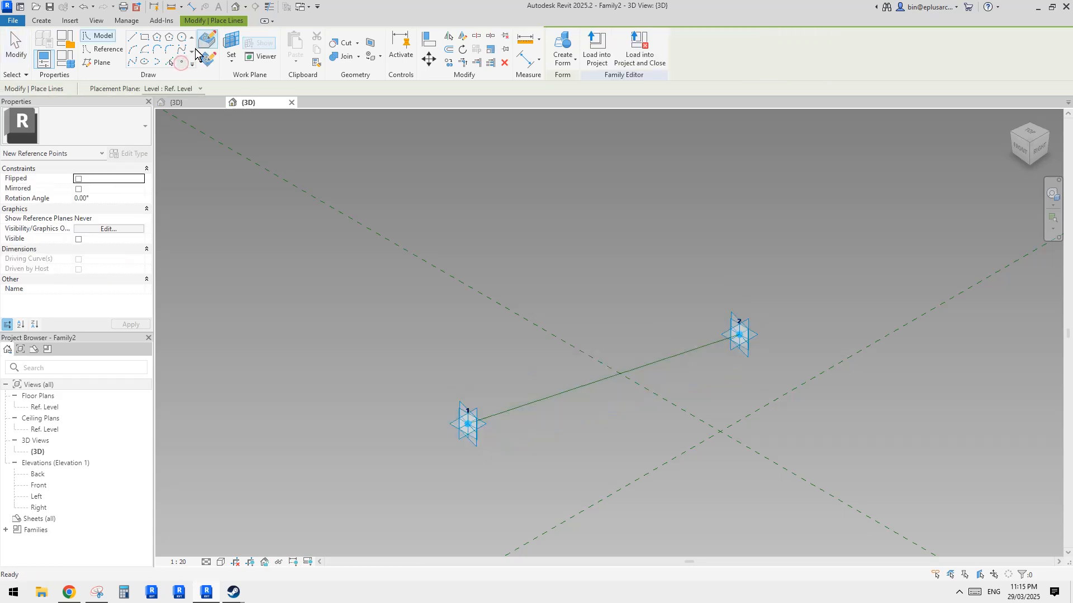
{"action": "left_click", "coordinate": [538, 400]}
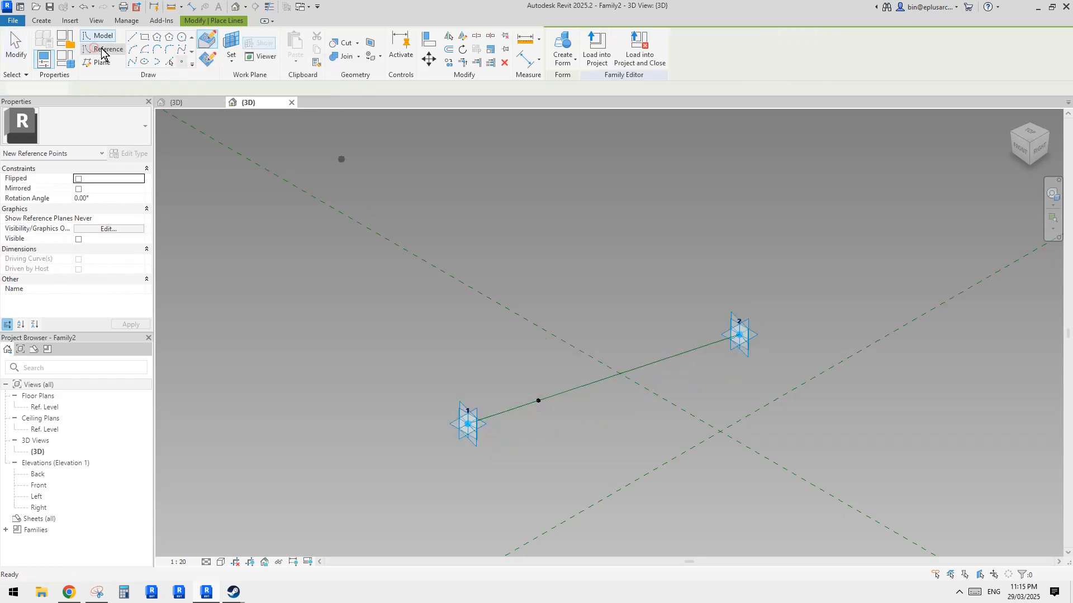
{"action": "left_click", "coordinate": [103, 49]}
{"action": "left_click", "coordinate": [145, 37]}
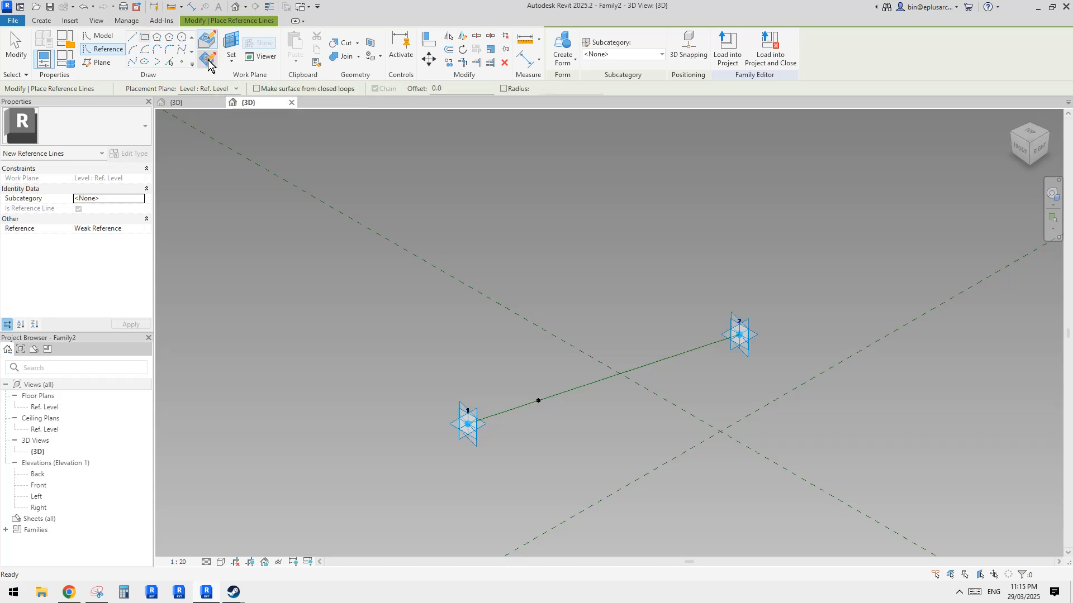
{"action": "key", "text": "Escape"}
{"action": "key", "text": "Escape"}
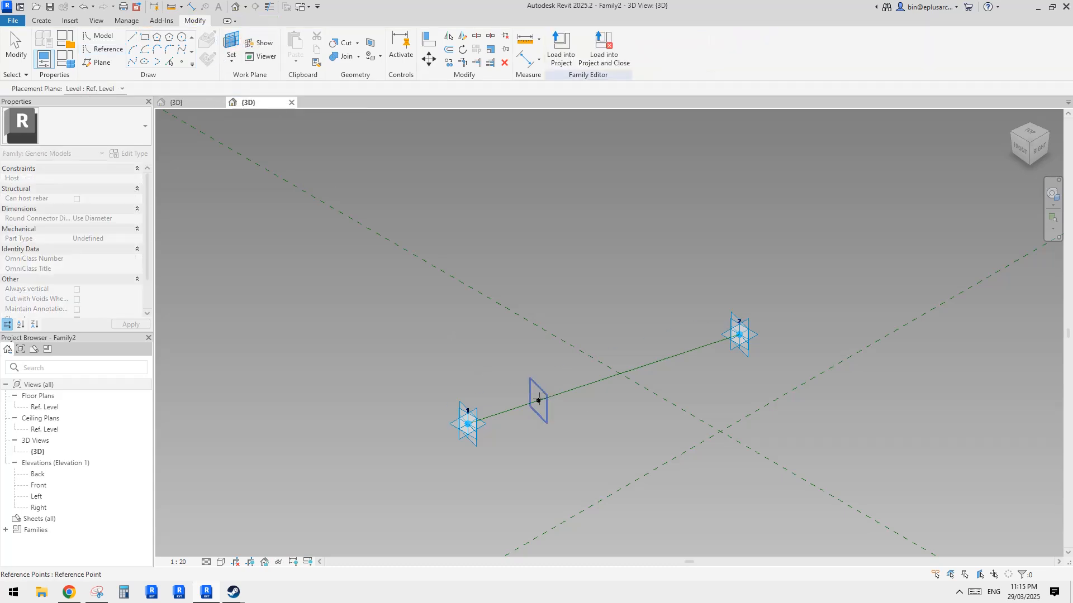
Step: Draw a reference-line rectangle about 180 mm wide and 160 mm high around the hosted point, on that point's own work plane
{"action": "left_click", "coordinate": [538, 399]}
{"action": "middle_click_drag", "start_coordinate": [538, 411], "coordinate": [536, 448], "text": "shift"}
{"action": "scroll", "coordinate": [534, 449], "scroll_direction": "up", "scroll_amount": 3}
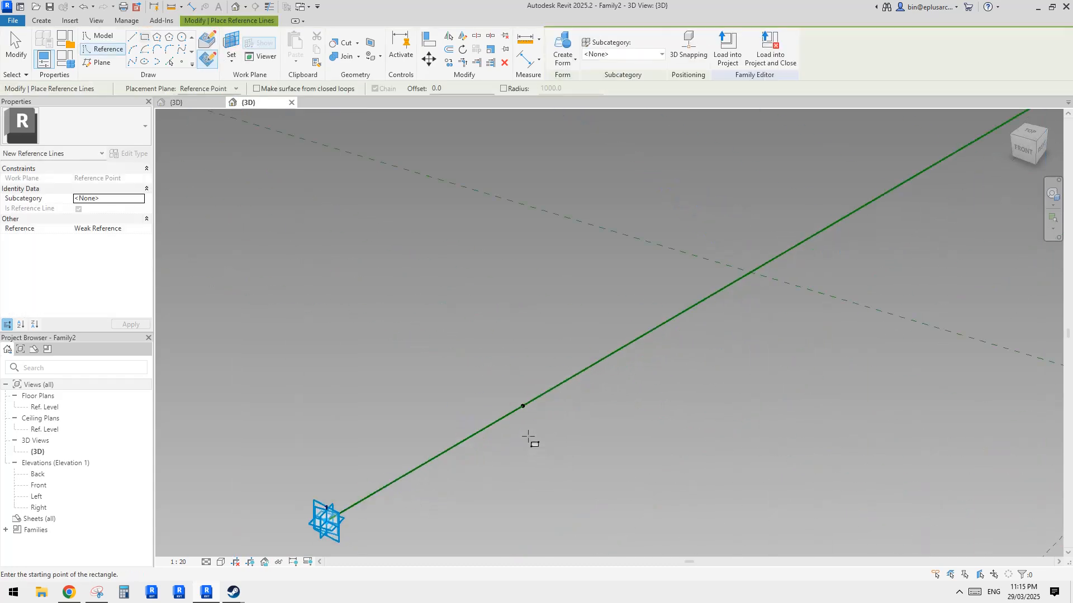
{"action": "left_click", "coordinate": [506, 384]}
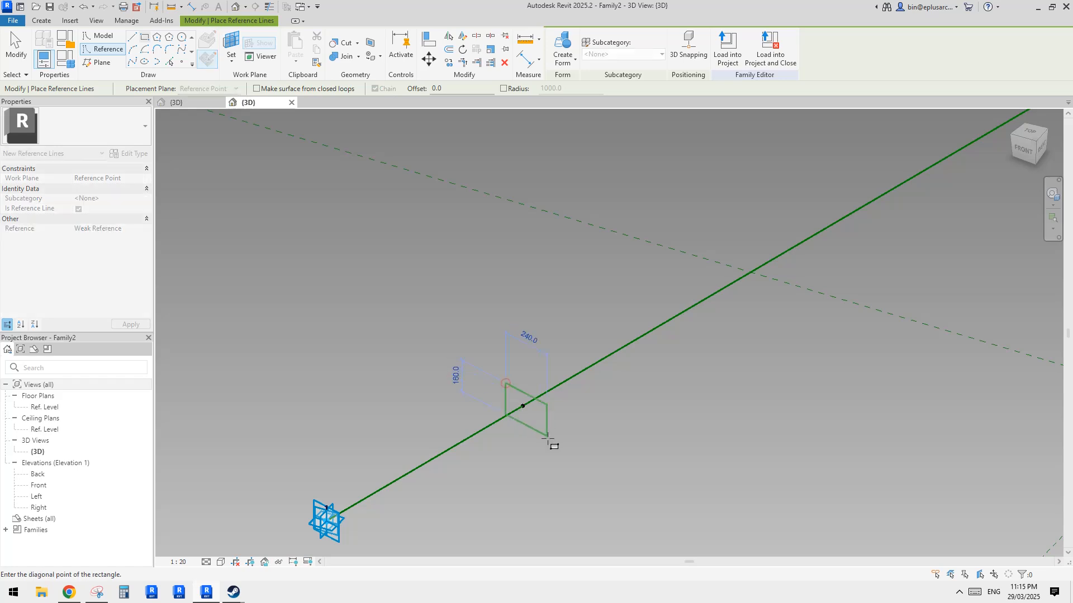
{"action": "left_click", "coordinate": [538, 435]}
{"action": "scroll", "coordinate": [539, 430], "scroll_direction": "up", "scroll_amount": 2}
{"action": "key", "text": "Escape"}
{"action": "key", "text": "Escape"}
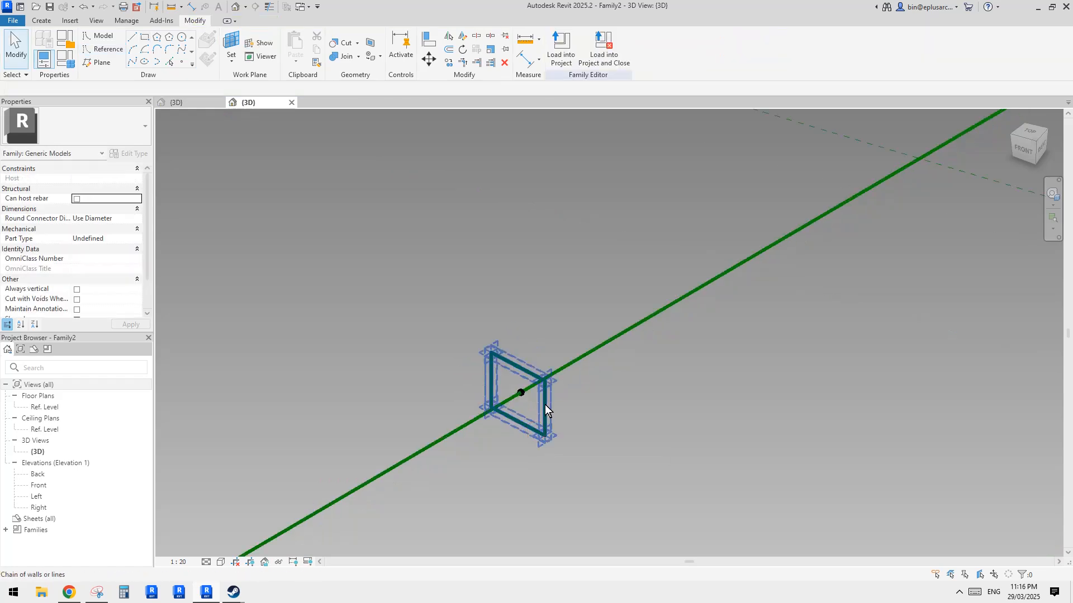
Step: Make the rectangle's temporary width dimension permanent and place it above the rectangle
{"action": "left_click", "coordinate": [545, 404]}
{"action": "middle_click_drag", "start_coordinate": [544, 404], "coordinate": [591, 394], "text": "shift"}
{"action": "left_click", "coordinate": [485, 397]}
{"action": "key", "text": "Tab"}
{"action": "left_click", "coordinate": [579, 383]}
{"action": "left_click", "coordinate": [540, 338]}
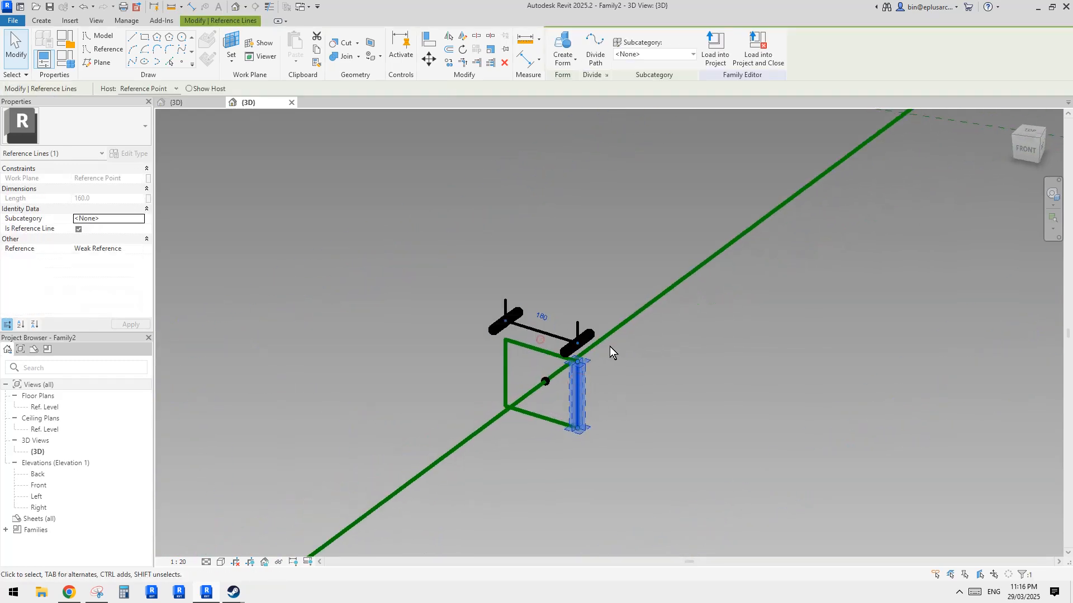
{"action": "left_click", "coordinate": [577, 342]}
{"action": "middle_click_drag", "start_coordinate": [598, 300], "coordinate": [575, 370], "text": "shift"}
{"action": "key", "text": "Escape"}
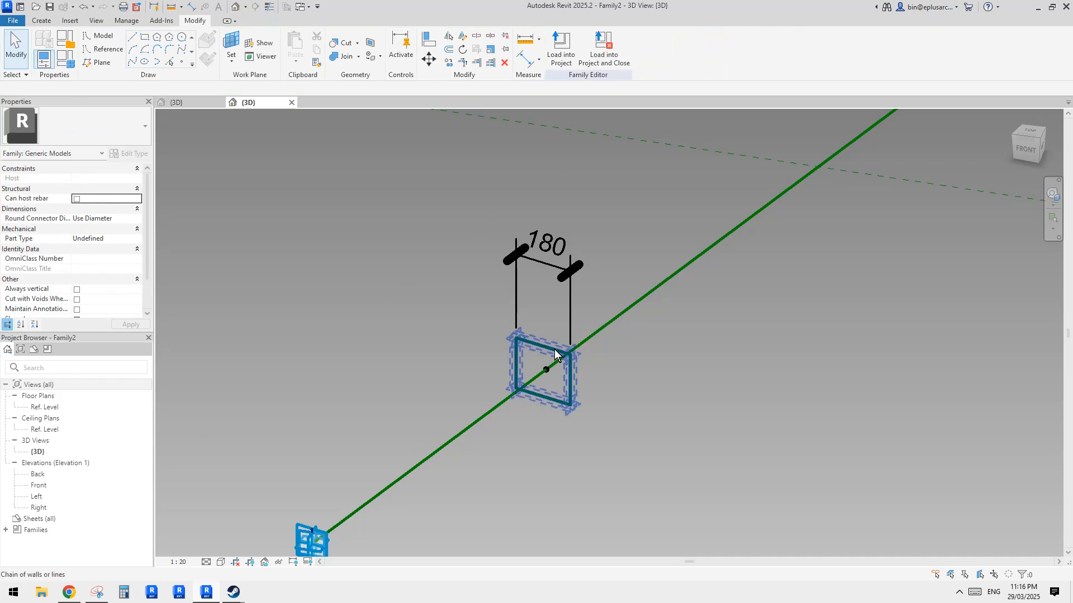
Step: Make the rectangle's temporary height dimension permanent and place it beside the rectangle
{"action": "left_click", "coordinate": [555, 354]}
{"action": "left_click", "coordinate": [498, 344]}
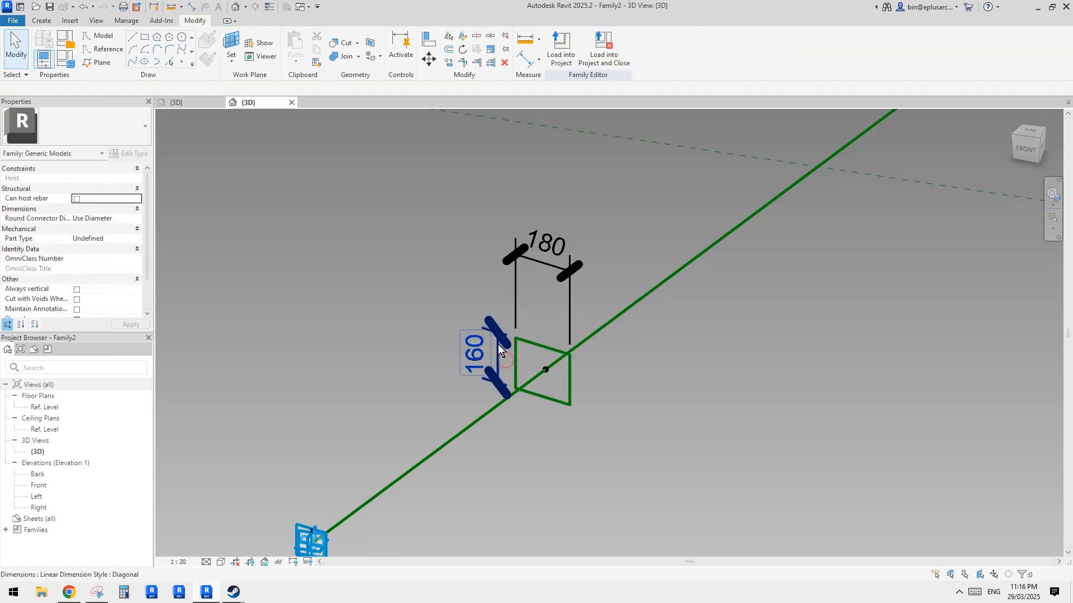
{"action": "left_click", "coordinate": [433, 329]}
Step: Add a witness line at the hosted reference point to the rectangle's width dimension
{"action": "left_click", "coordinate": [567, 270]}
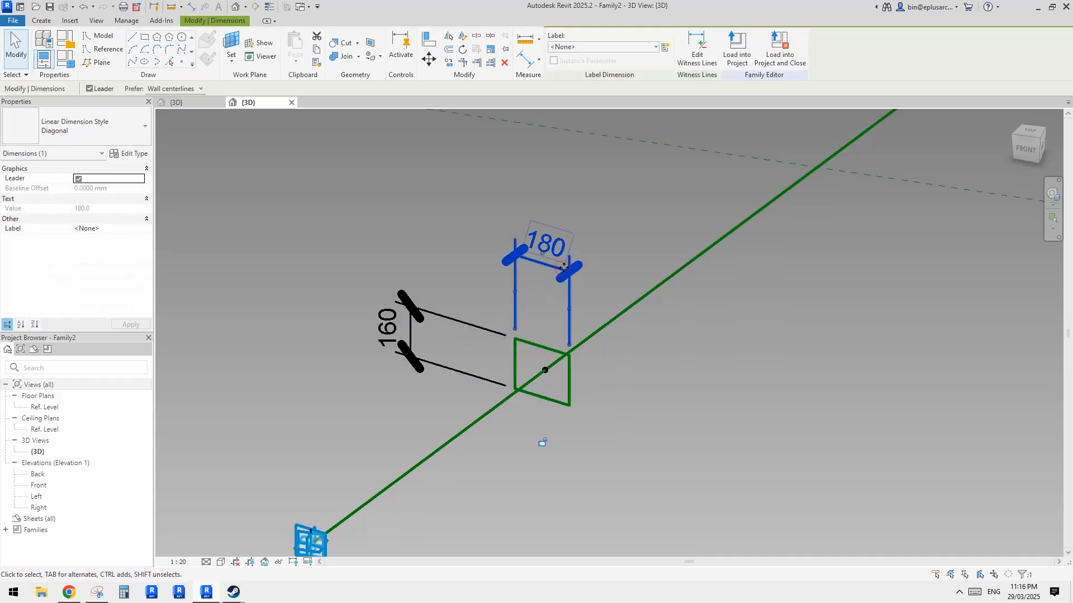
{"action": "left_click", "coordinate": [679, 63]}
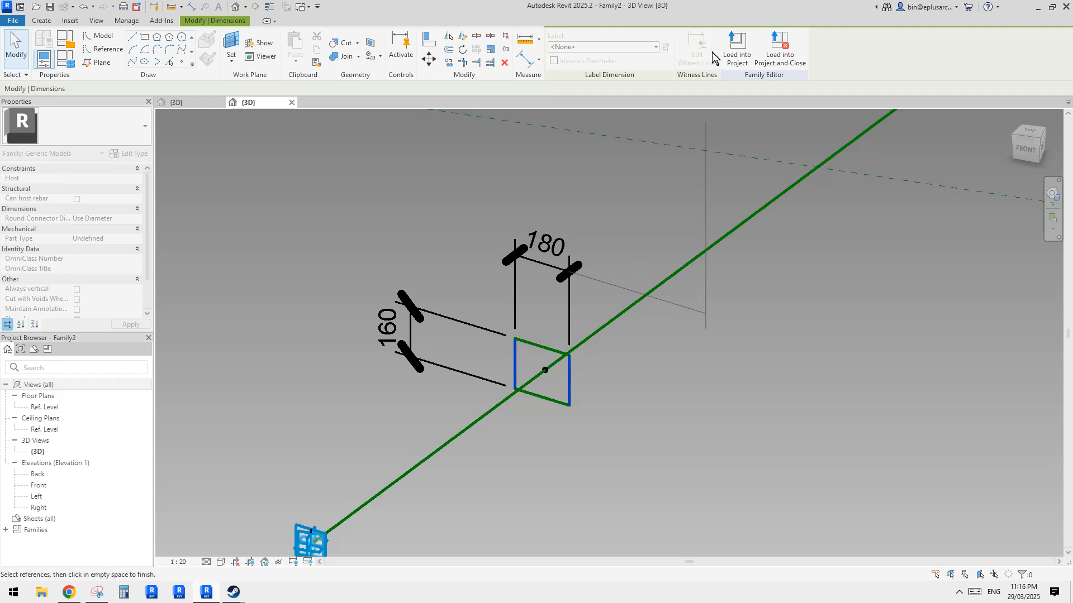
{"action": "left_click", "coordinate": [545, 370]}
{"action": "left_click", "coordinate": [686, 385]}
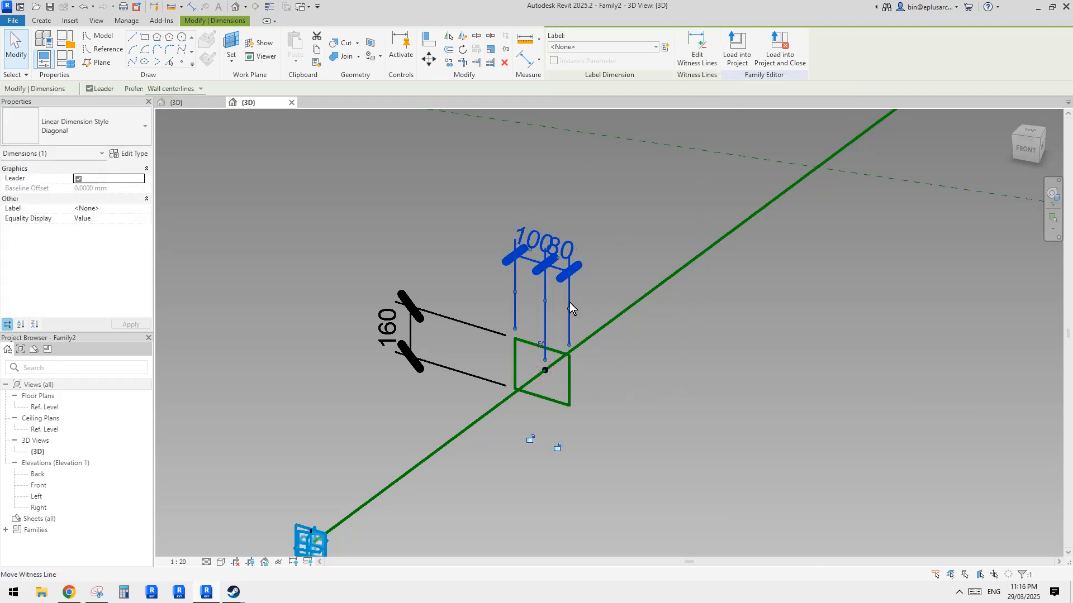
Step: Try to apply an equality constraint to the width dimension split at the reference point
{"action": "scroll", "coordinate": [569, 313], "scroll_direction": "down", "scroll_amount": 2}
{"action": "scroll", "coordinate": [544, 340], "scroll_direction": "up", "scroll_amount": 1}
{"action": "left_click", "coordinate": [545, 336]}
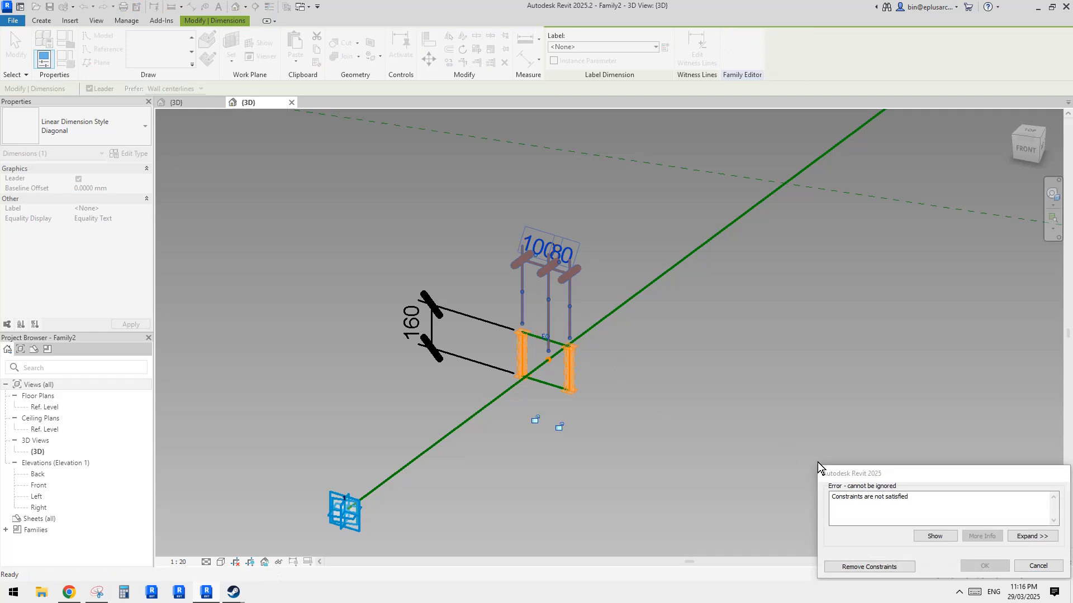
{"action": "left_click", "coordinate": [1035, 566]}
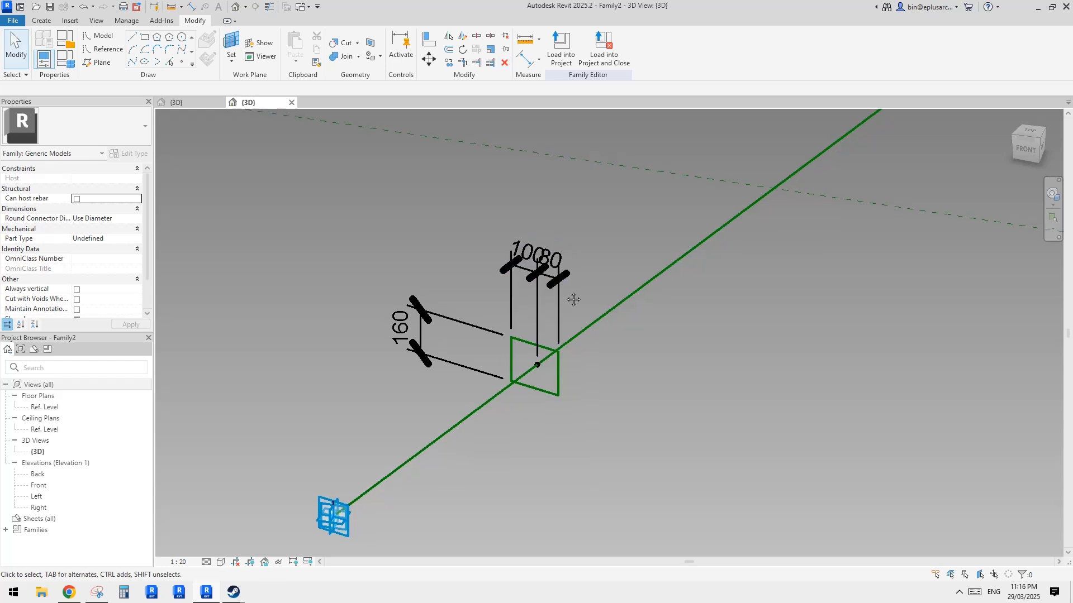
Step: Delete the split width dimension and the height dimension of the rectangle
{"action": "left_click", "coordinate": [561, 277]}
{"action": "key", "text": "Delete"}
{"action": "scroll", "coordinate": [589, 321], "scroll_direction": "down", "scroll_amount": 2}
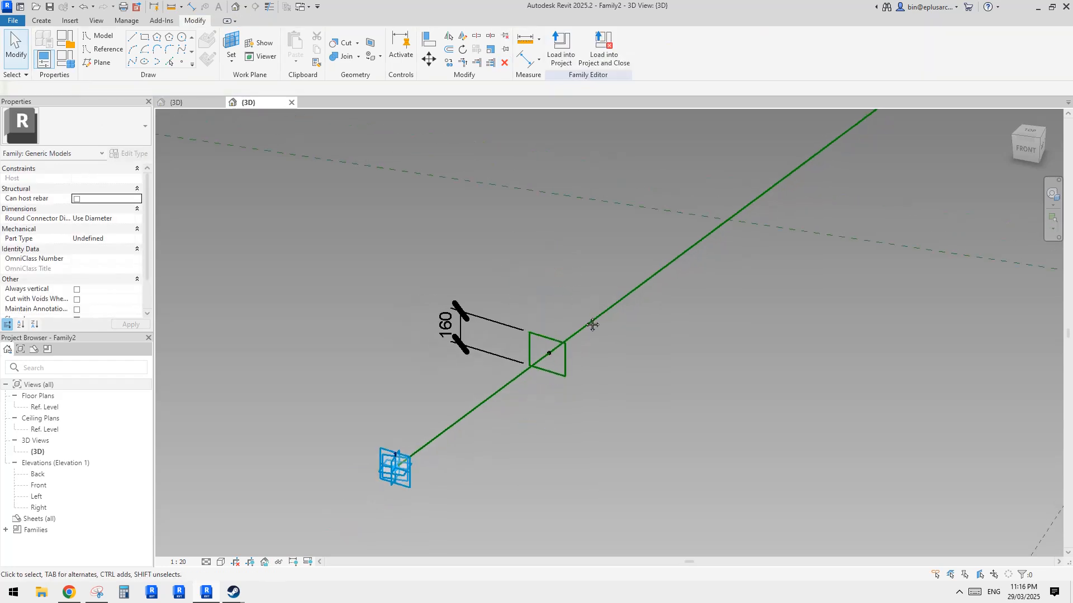
{"action": "scroll", "coordinate": [584, 315], "scroll_direction": "up", "scroll_amount": 2}
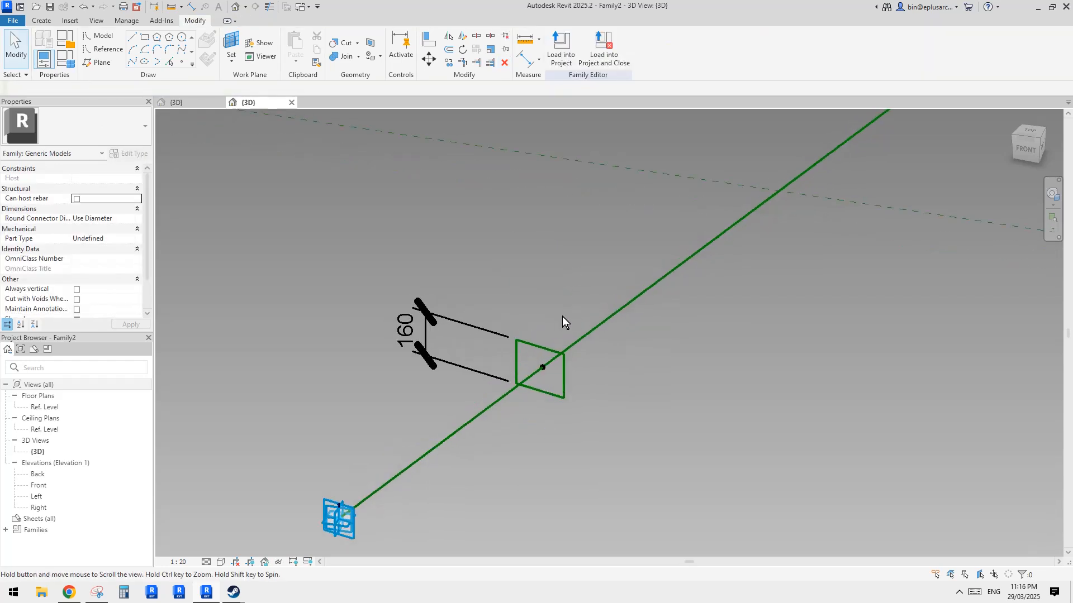
{"action": "left_click", "coordinate": [454, 318]}
{"action": "key", "text": "Delete"}
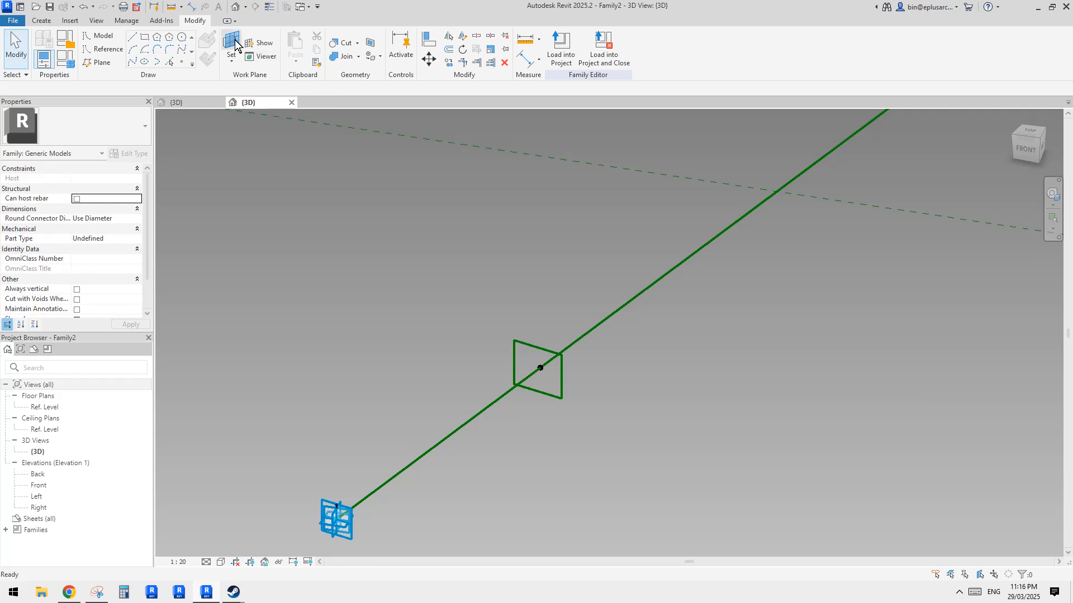
Step: Set the work plane on the hosted point and add an aligned dimension string across the rectangle's vertical sides, passing through the point
{"action": "left_click", "coordinate": [231, 45]}
{"action": "left_click", "coordinate": [539, 367]}
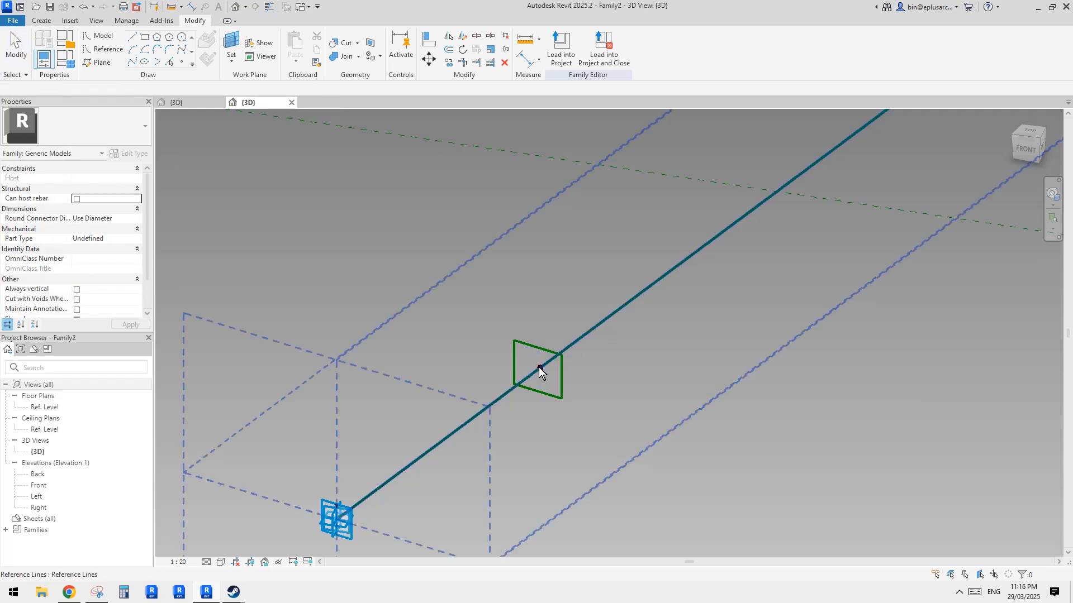
{"action": "key", "text": "d"}
{"action": "key", "text": "i"}
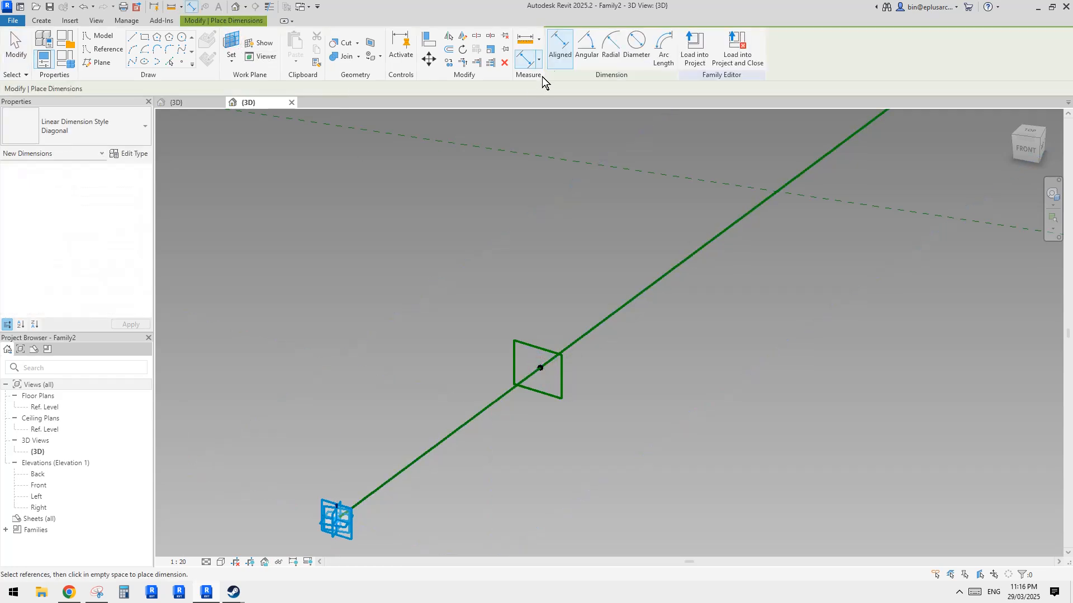
{"action": "left_click", "coordinate": [514, 360]}
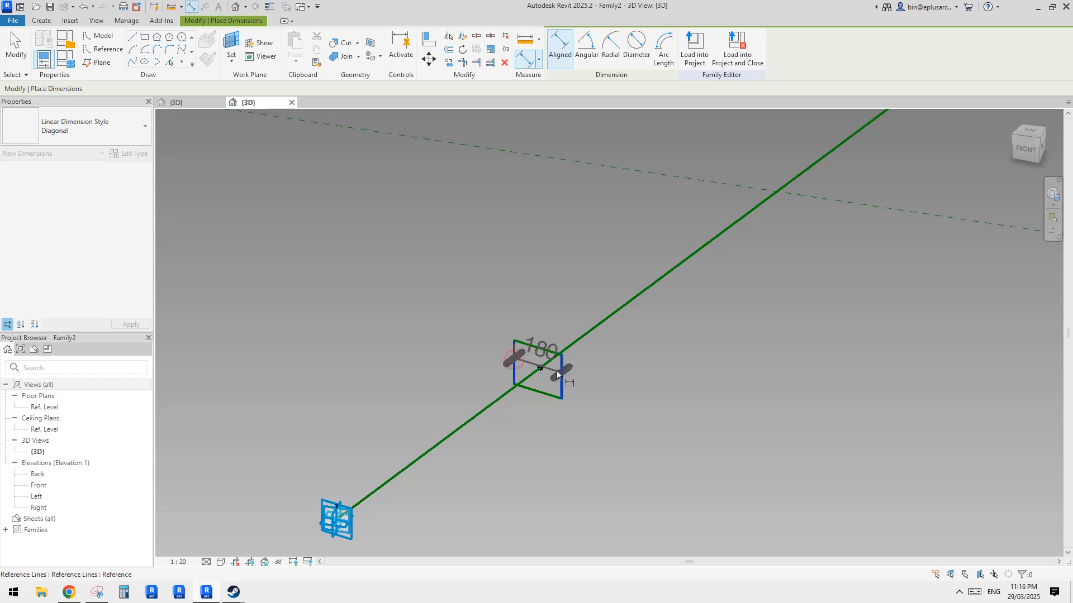
{"action": "left_click", "coordinate": [540, 368]}
{"action": "left_click", "coordinate": [561, 380]}
{"action": "left_click", "coordinate": [559, 217]}
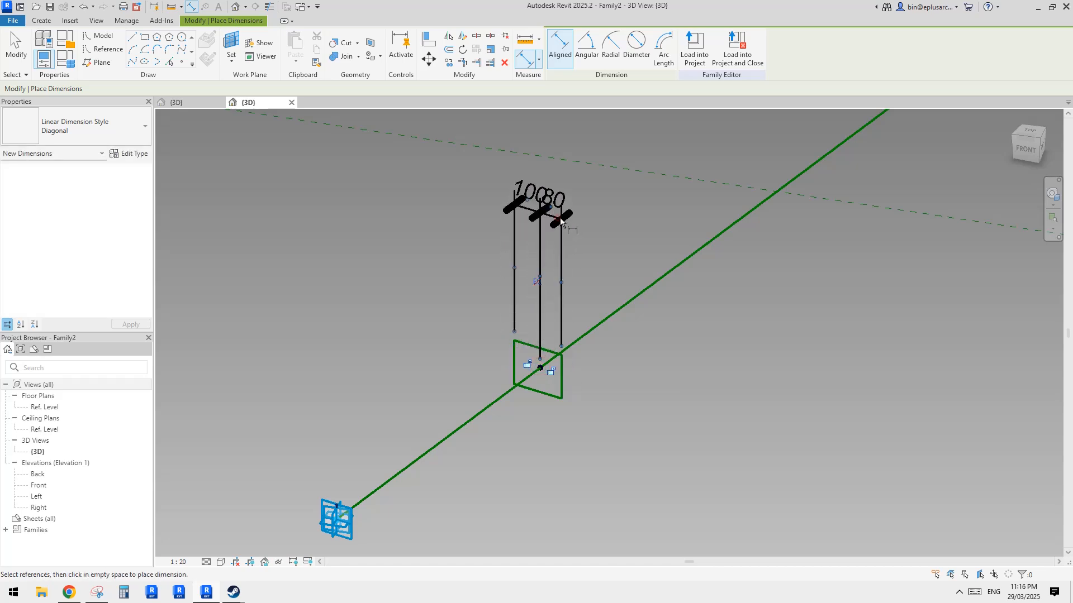
Step: Try to apply an equality constraint to the dimension string across the rectangle's vertical sides, and delete the string
{"action": "left_click", "coordinate": [537, 283]}
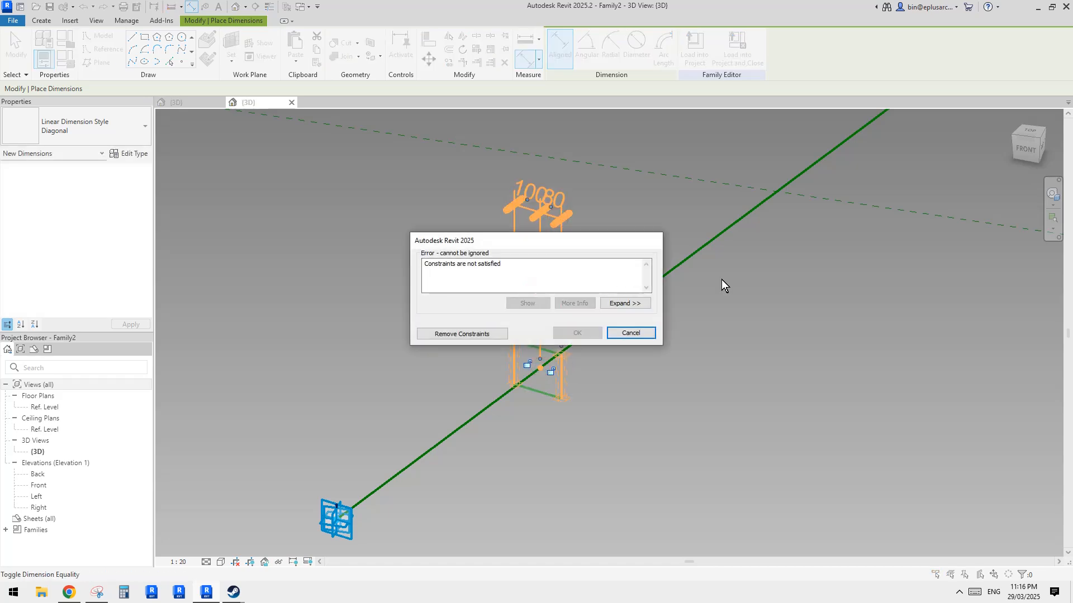
{"action": "key", "text": "Escape"}
{"action": "key", "text": "Escape"}
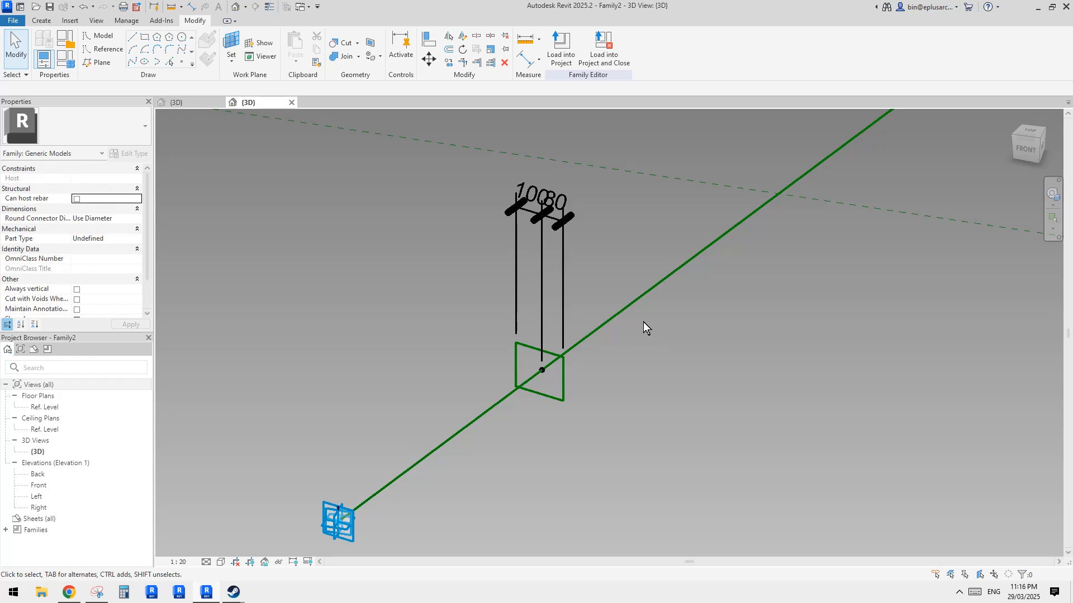
{"action": "left_click", "coordinate": [563, 219]}
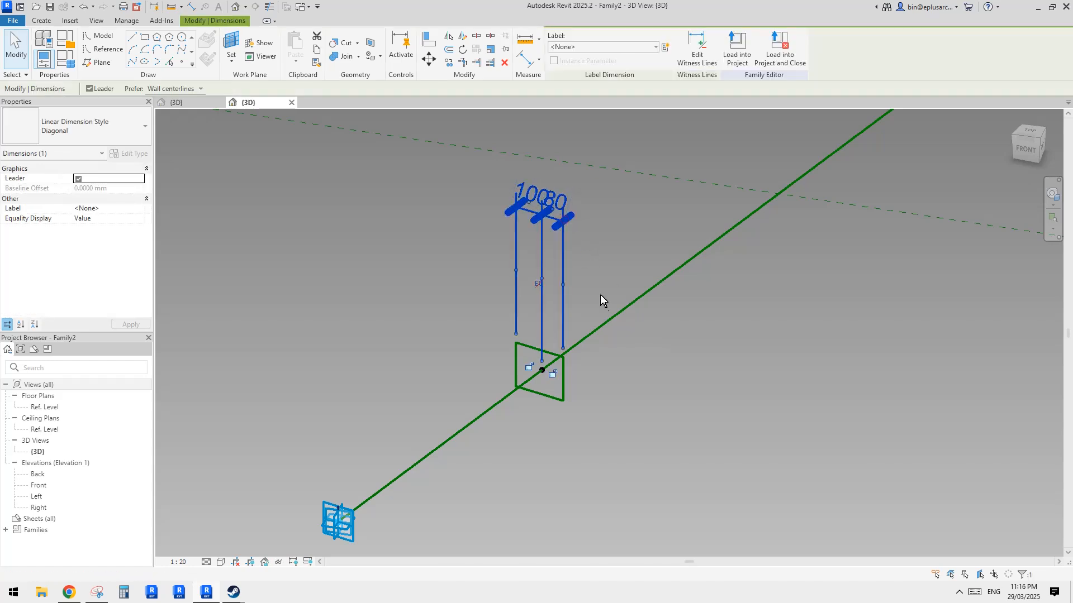
{"action": "key", "text": "Delete"}
Step: Add two separate aligned dimensions, one from each vertical side of the rectangle to the hosted reference point
{"action": "scroll", "coordinate": [531, 394], "scroll_direction": "up", "scroll_amount": 2}
{"action": "key", "text": "d"}
{"action": "key", "text": "l"}
{"action": "left_click", "coordinate": [510, 350]}
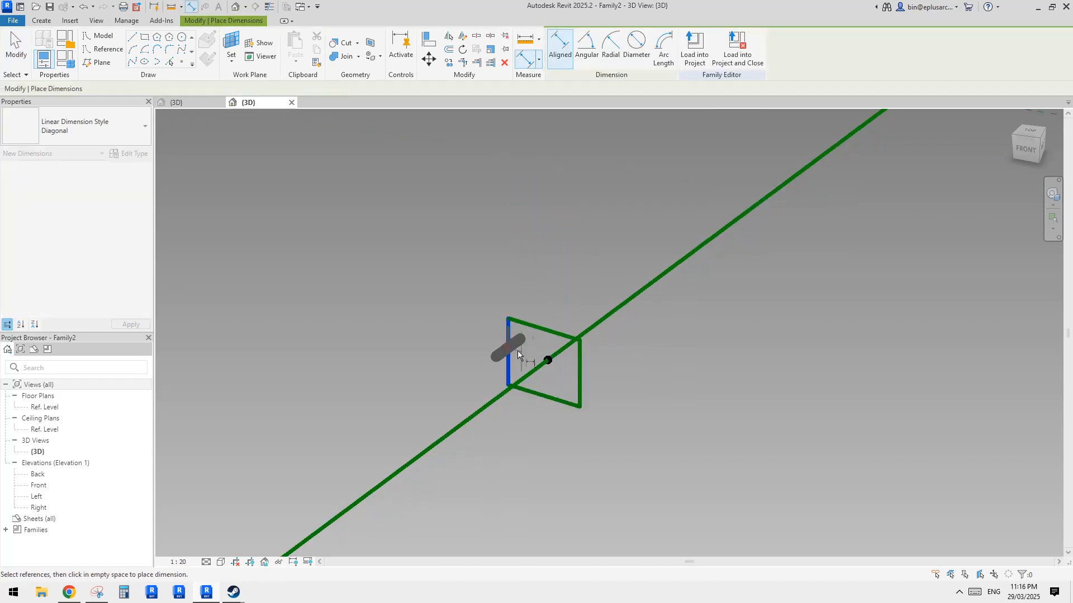
{"action": "left_click", "coordinate": [548, 361]}
{"action": "left_click", "coordinate": [545, 217]}
{"action": "left_click", "coordinate": [577, 364]}
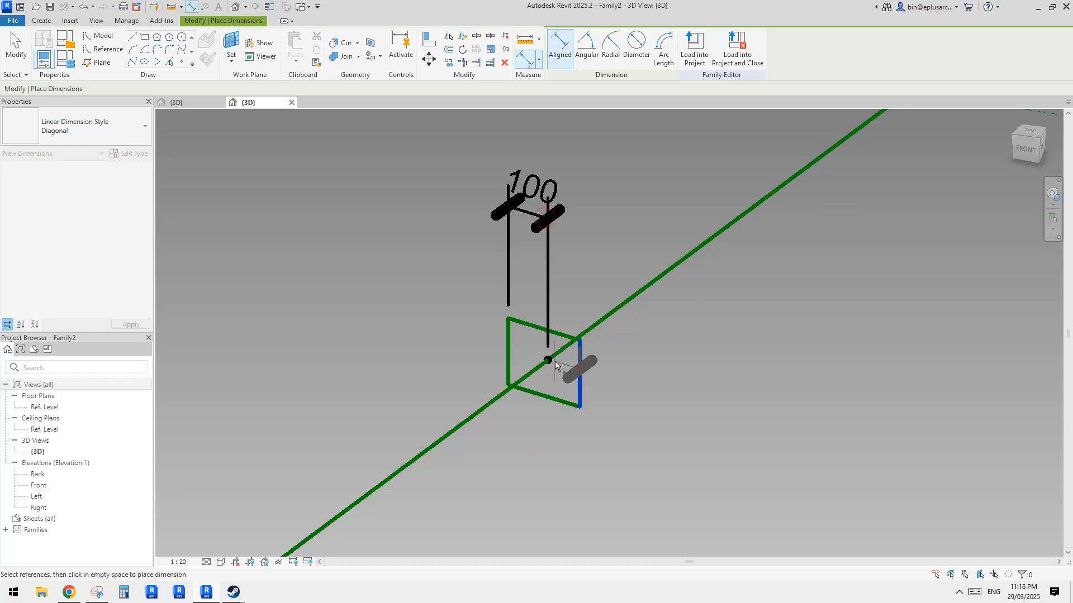
{"action": "left_click", "coordinate": [550, 360]}
{"action": "scroll", "coordinate": [581, 358], "scroll_direction": "down", "scroll_amount": 1}
{"action": "left_click", "coordinate": [582, 474]}
{"action": "middle_click_drag", "start_coordinate": [594, 464], "coordinate": [602, 438]}
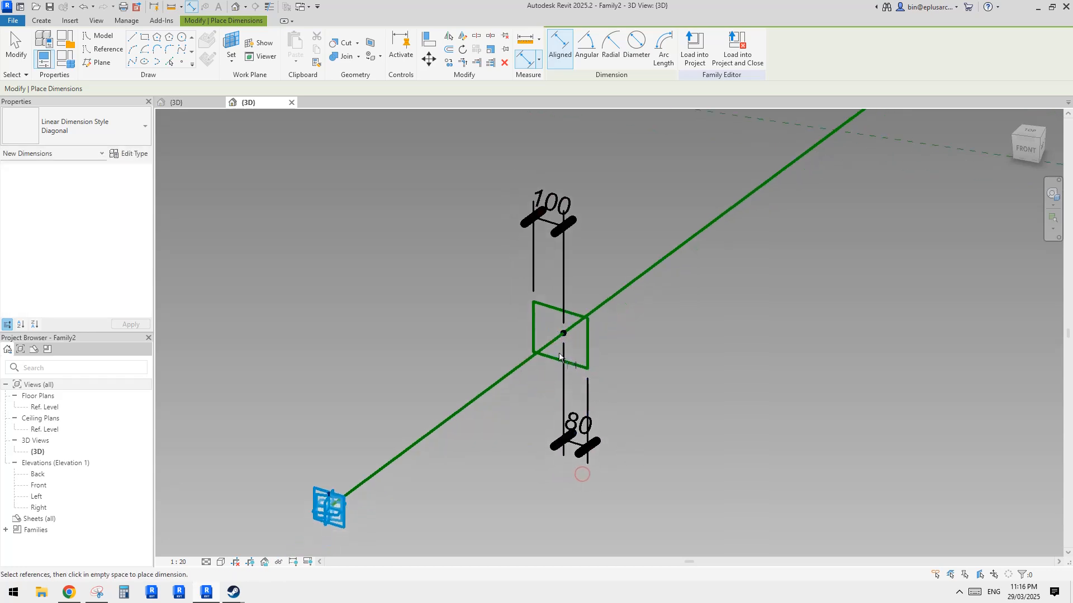
{"action": "key", "text": "Escape"}
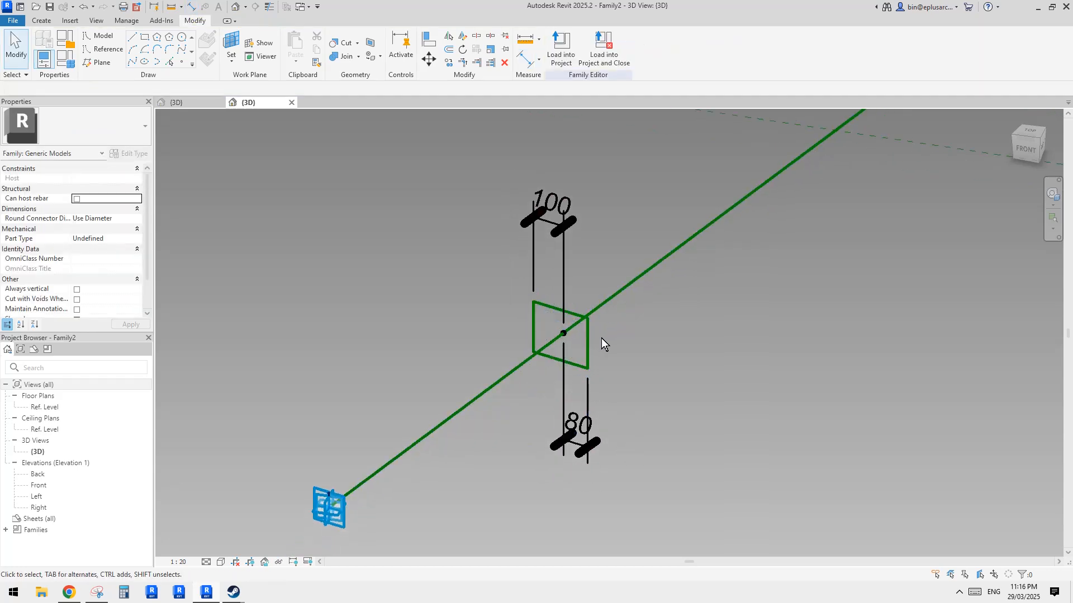
Step: Label both point-to-side width dimensions with a new instance family parameter named hw
{"action": "key", "text": "Tab"}
{"action": "scroll", "coordinate": [591, 339], "scroll_direction": "down", "scroll_amount": 1}
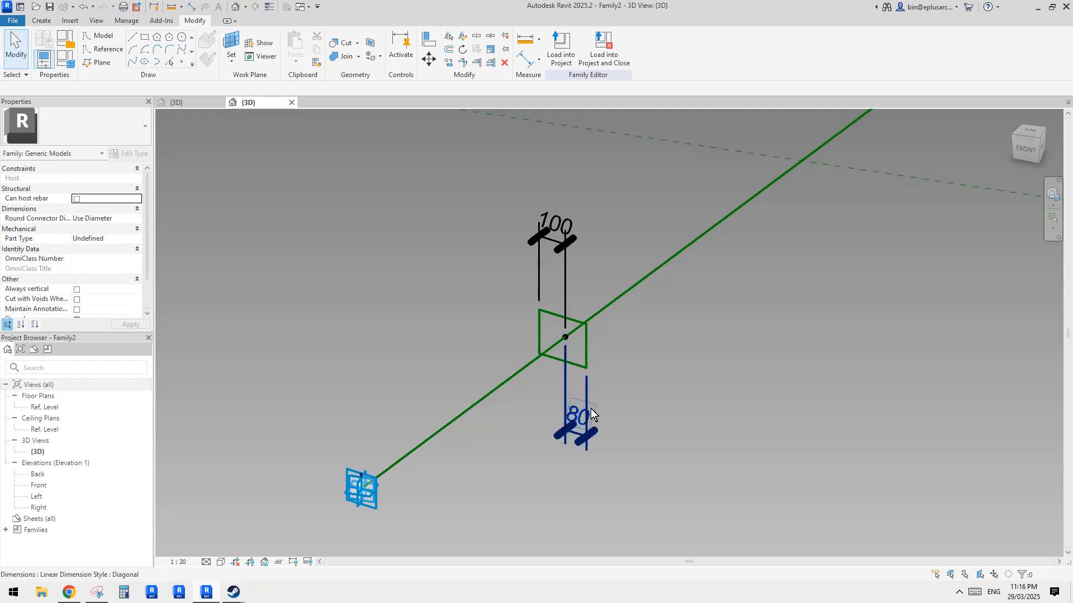
{"action": "left_click", "coordinate": [586, 391]}
{"action": "left_click", "coordinate": [576, 249], "text": "ctrl"}
{"action": "left_click", "coordinate": [665, 47]}
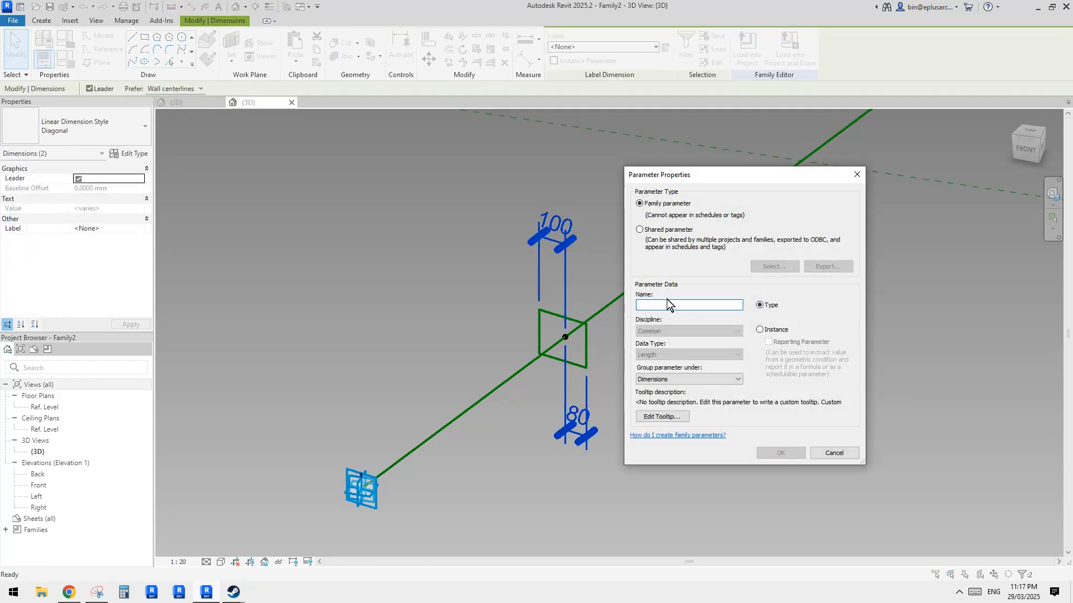
{"action": "type", "text": "hw"}
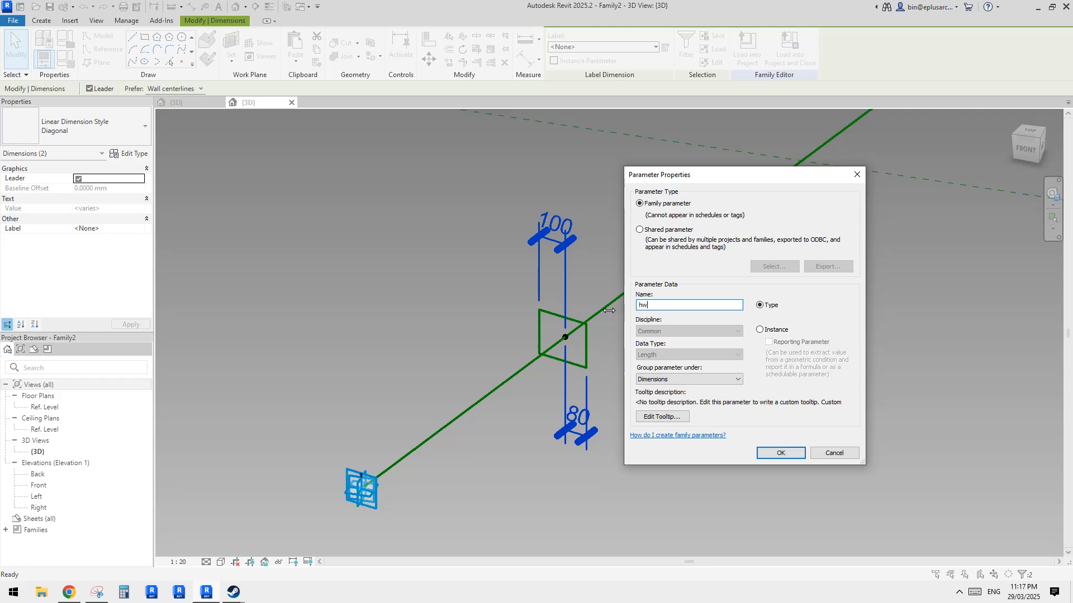
{"action": "left_click", "coordinate": [761, 330]}
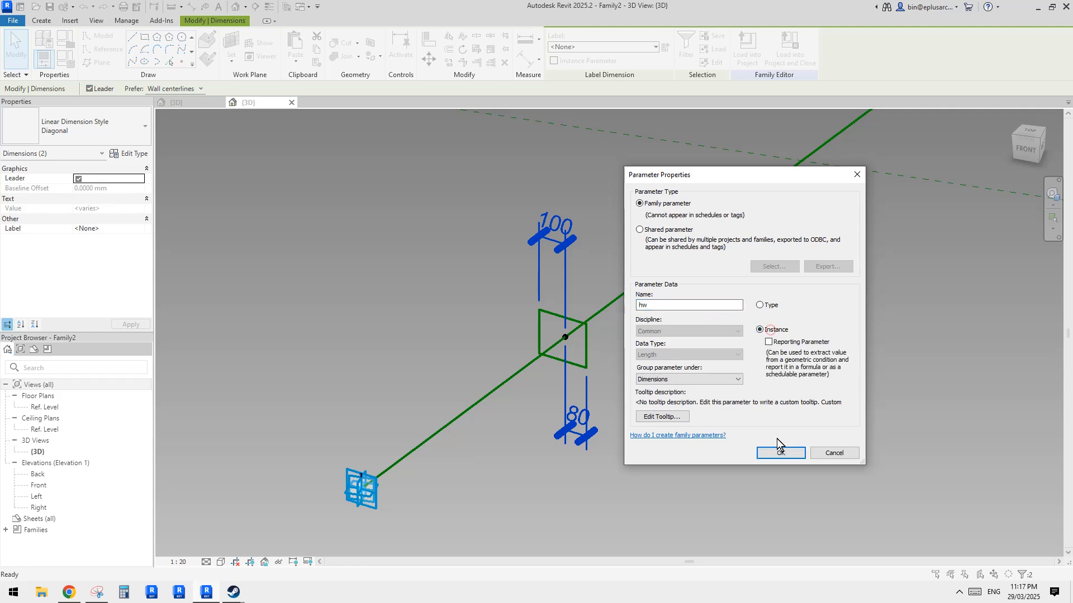
{"action": "left_click", "coordinate": [761, 305]}
{"action": "left_click", "coordinate": [760, 331]}
{"action": "left_click", "coordinate": [774, 455]}
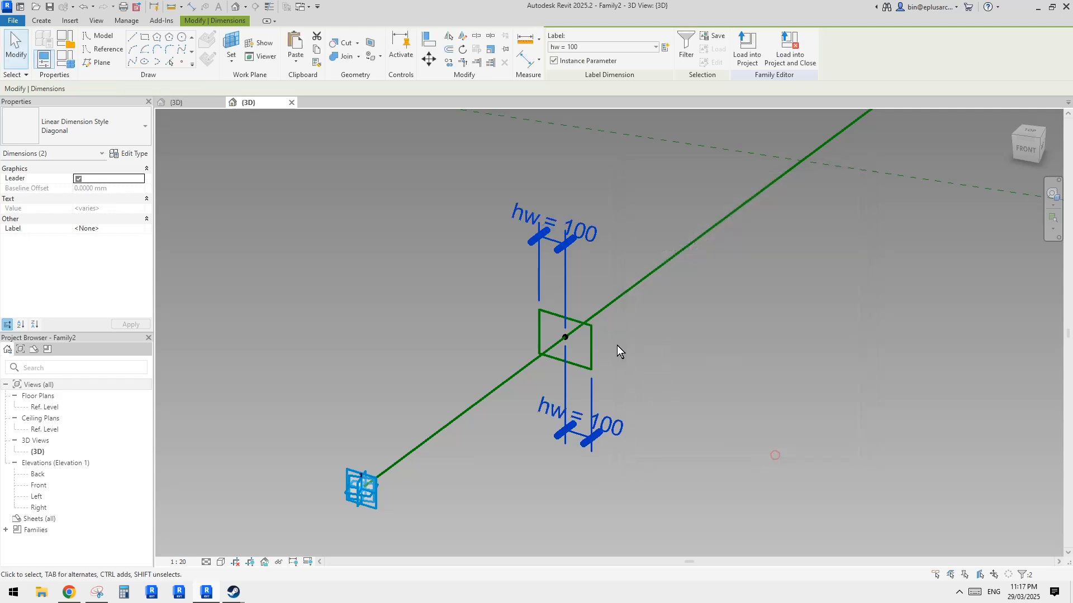
{"action": "left_click", "coordinate": [639, 297]}
{"action": "middle_click_drag", "start_coordinate": [601, 300], "coordinate": [595, 297]}
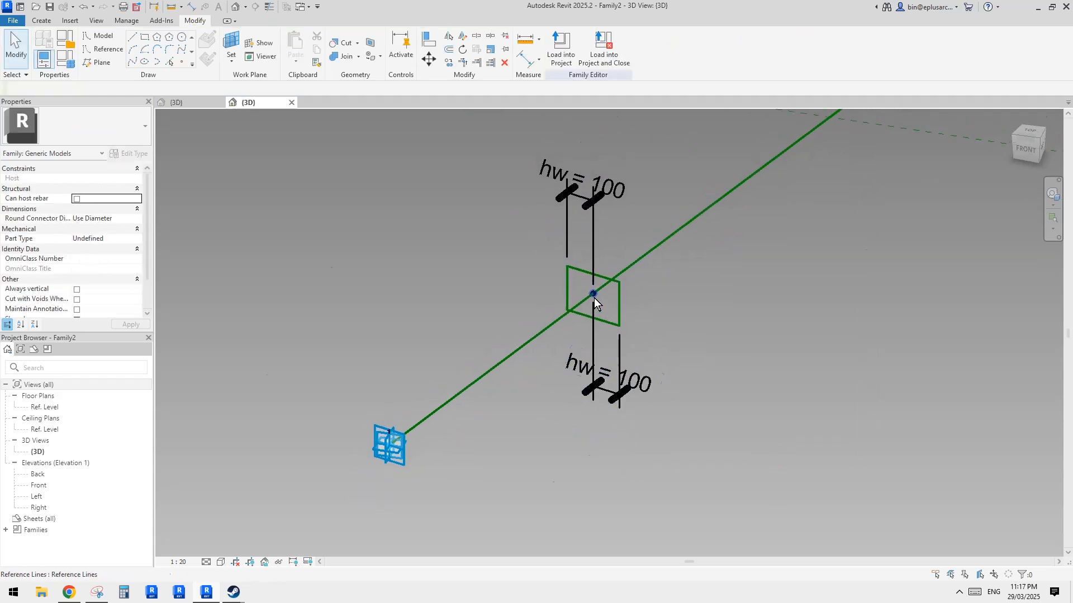
{"action": "key", "text": "Tab"}
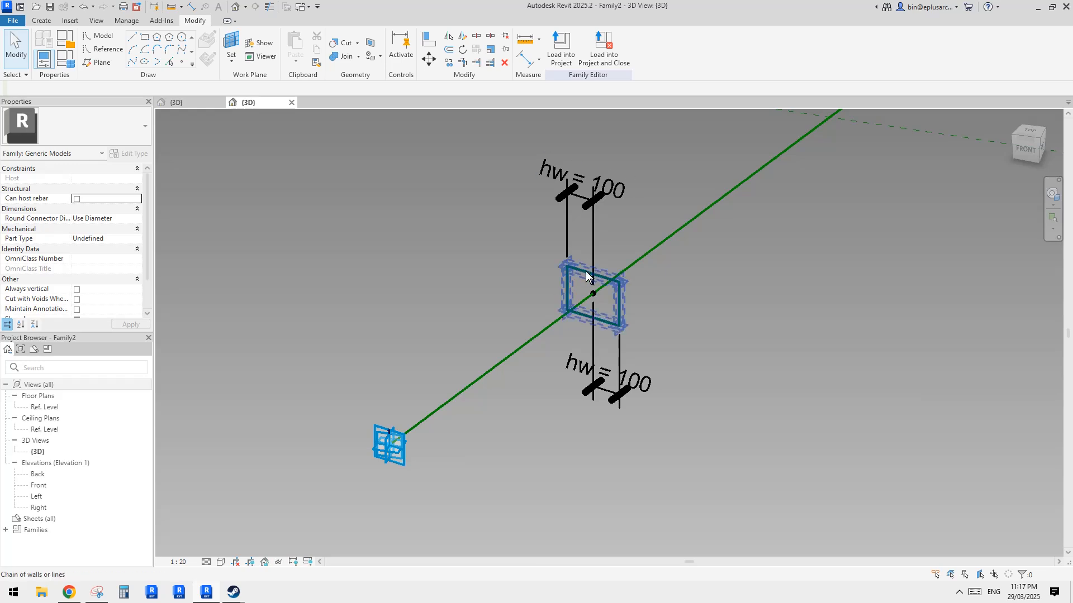
{"action": "middle_click_drag", "start_coordinate": [585, 275], "coordinate": [593, 292]}
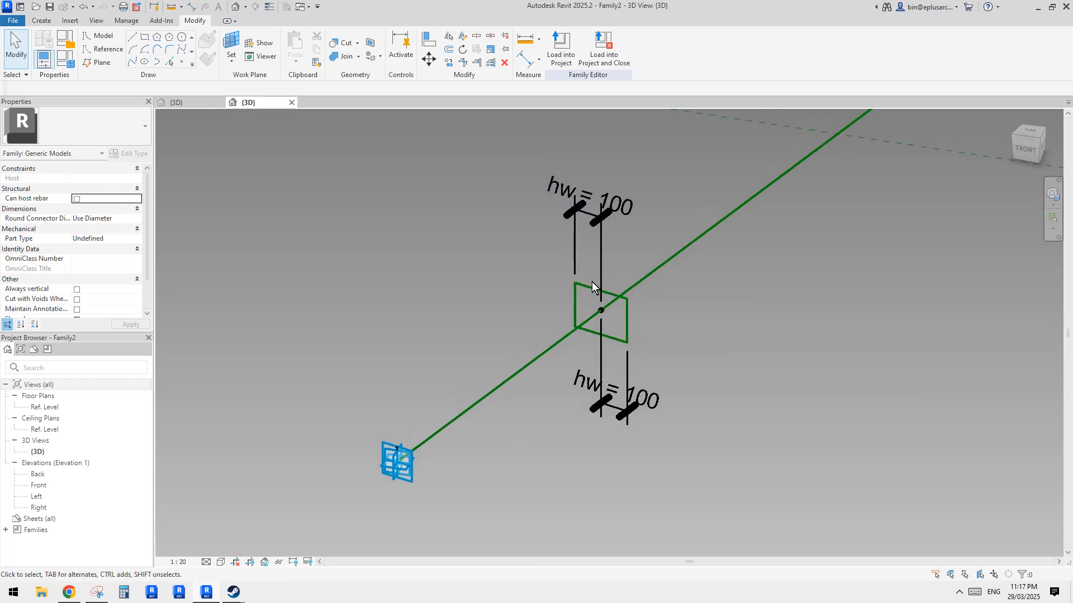
{"action": "middle_click_drag", "start_coordinate": [625, 333], "coordinate": [624, 337]}
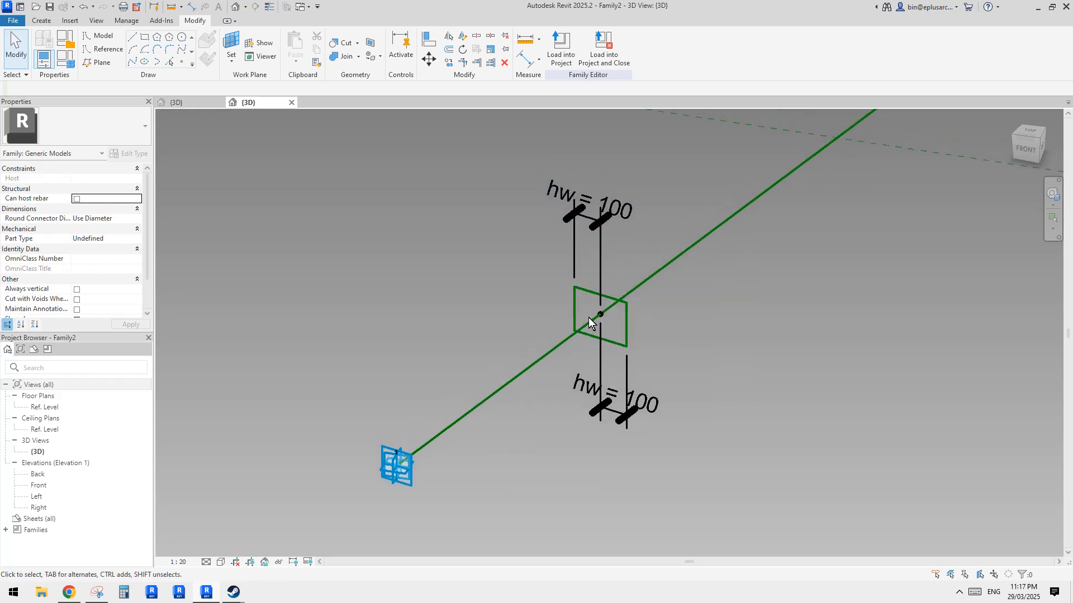
{"action": "middle_click_drag", "start_coordinate": [590, 300], "coordinate": [591, 304]}
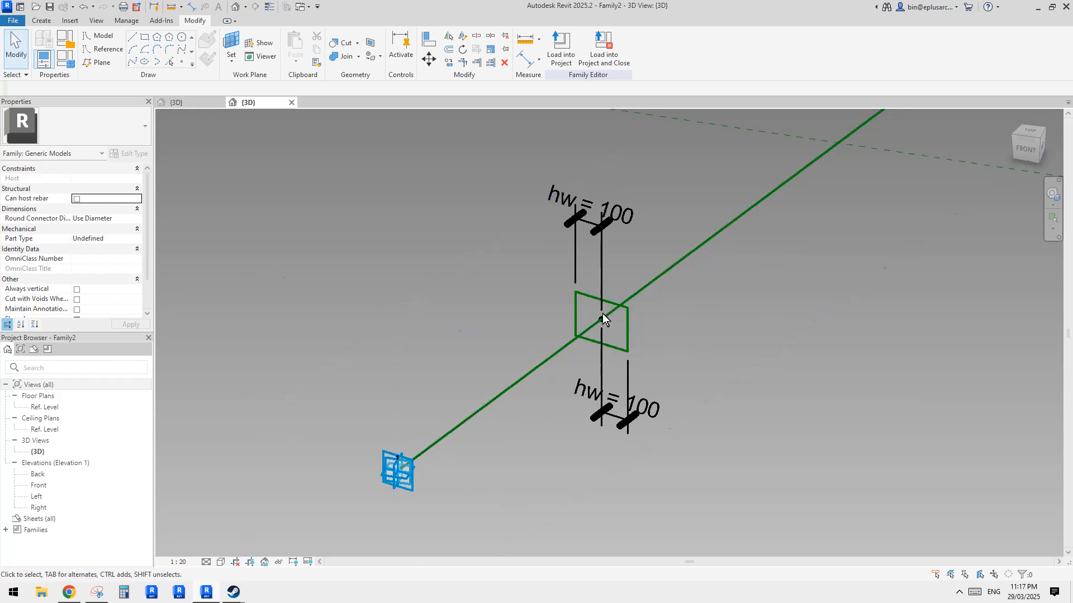
{"action": "middle_click_drag", "start_coordinate": [602, 313], "coordinate": [623, 312]}
{"action": "key", "text": "d"}
{"action": "key", "text": "i"}
{"action": "scroll", "coordinate": [607, 313], "scroll_direction": "up", "scroll_amount": 1}
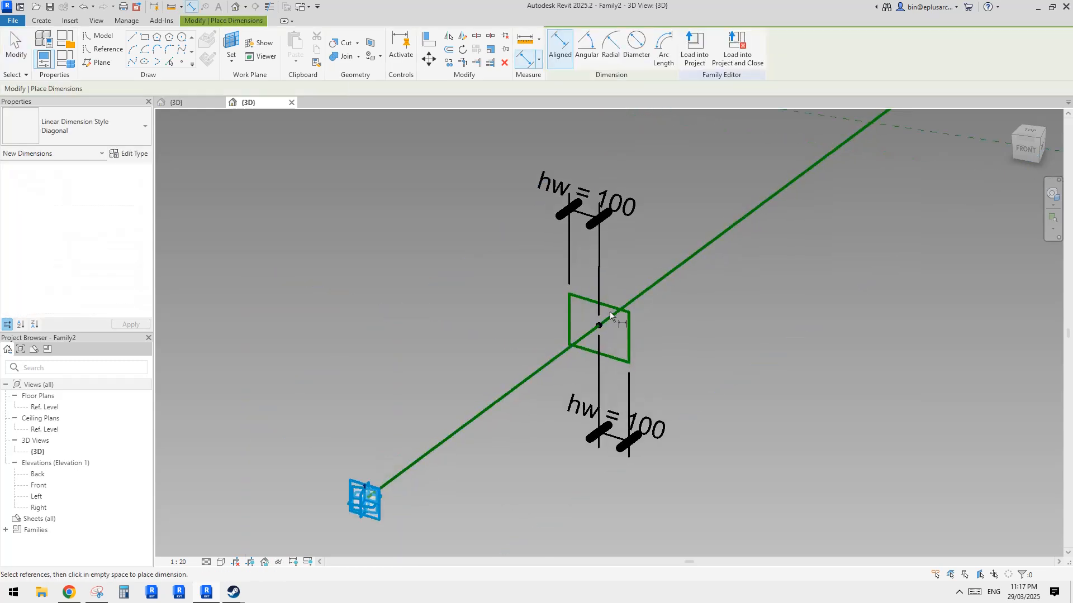
{"action": "key", "text": "Escape"}
{"action": "middle_click_drag", "start_coordinate": [608, 310], "coordinate": [604, 310]}
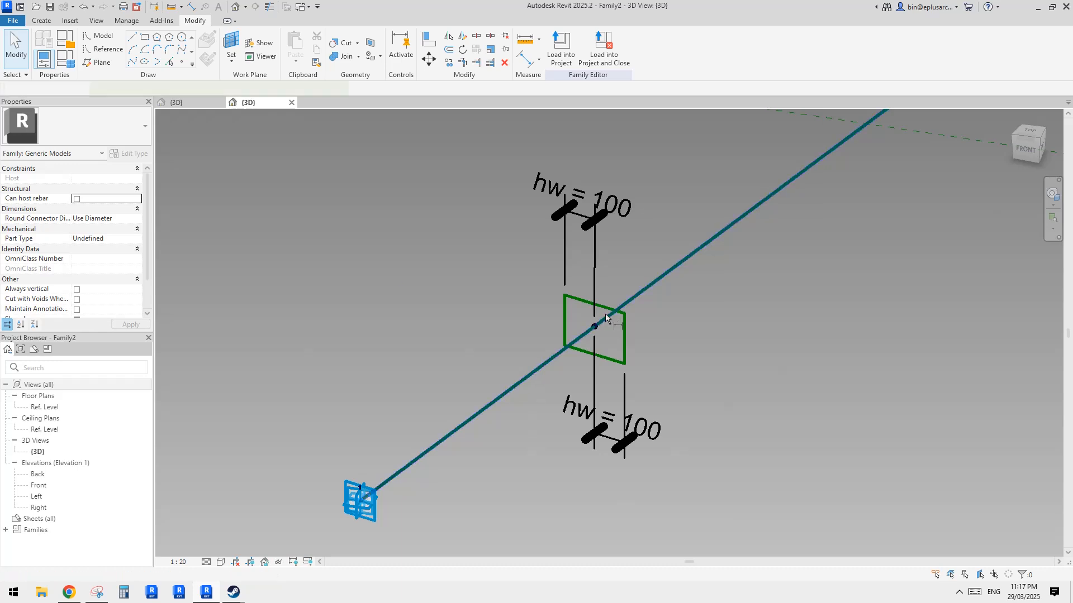
Step: Add two separate aligned dimensions from the rectangle's upper and lower edges to the hosted reference point
{"action": "key", "text": "d"}
{"action": "key", "text": "i"}
{"action": "left_click", "coordinate": [595, 327]}
{"action": "left_click", "coordinate": [480, 297]}
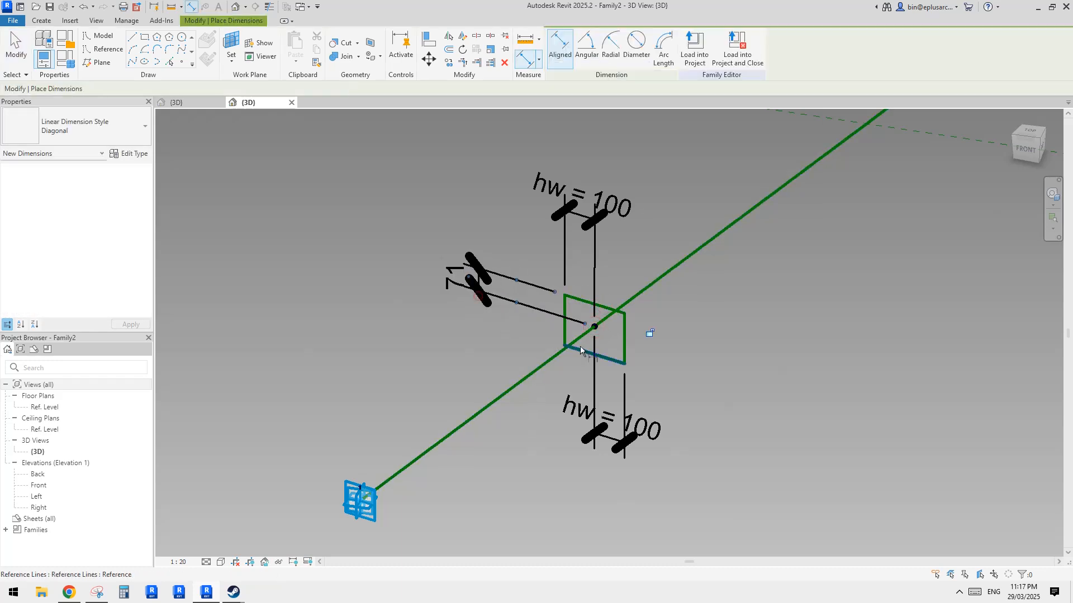
{"action": "left_click", "coordinate": [582, 351]}
{"action": "left_click", "coordinate": [595, 326]}
{"action": "left_click", "coordinate": [700, 358]}
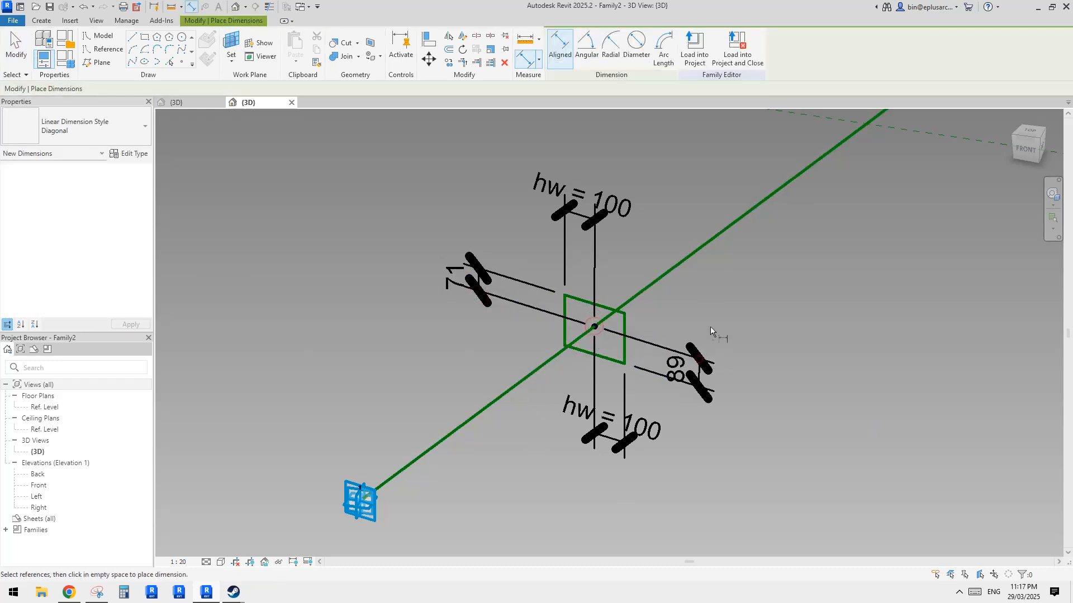
Step: Label both height dimensions of the rectangle with the existing hw parameter
{"action": "key", "text": "Escape"}
{"action": "left_click", "coordinate": [692, 355]}
{"action": "left_click", "coordinate": [484, 273], "text": "ctrl"}
{"action": "left_click", "coordinate": [594, 45]}
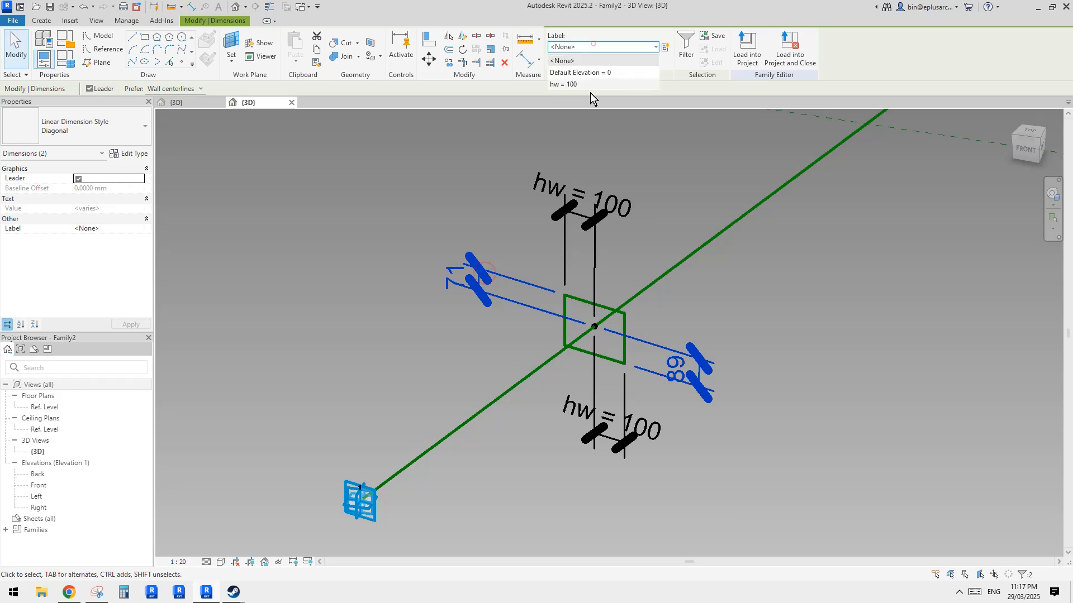
{"action": "left_click", "coordinate": [565, 96]}
{"action": "left_click", "coordinate": [411, 183]}
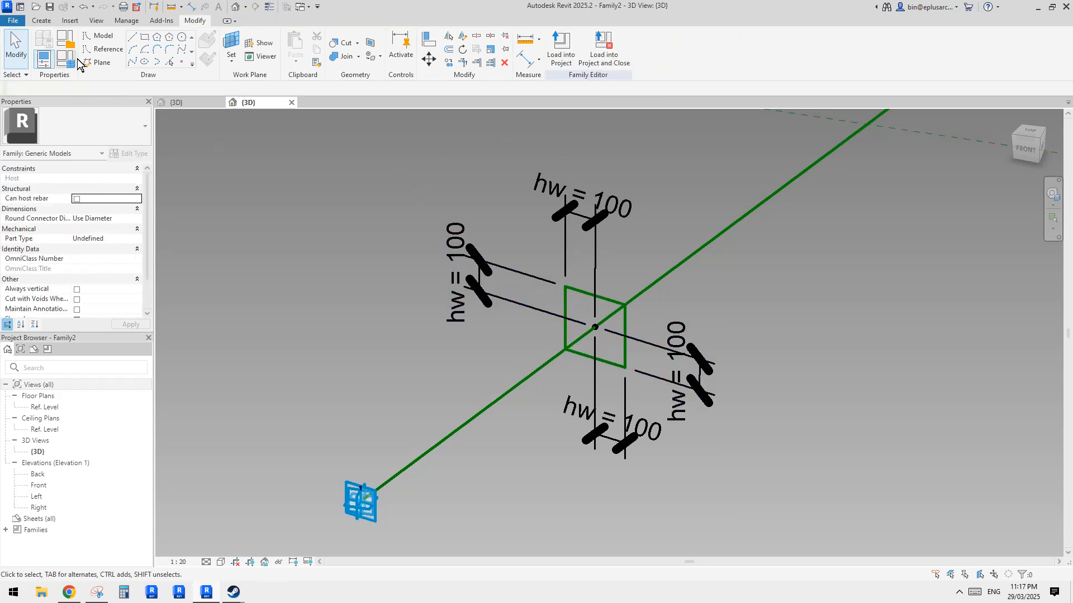
Step: Create a new instance length parameter named w in the family types, grouped under Dimensions
{"action": "left_click", "coordinate": [61, 65]}
{"action": "left_click_drag", "start_coordinate": [182, 82], "coordinate": [207, 80]}
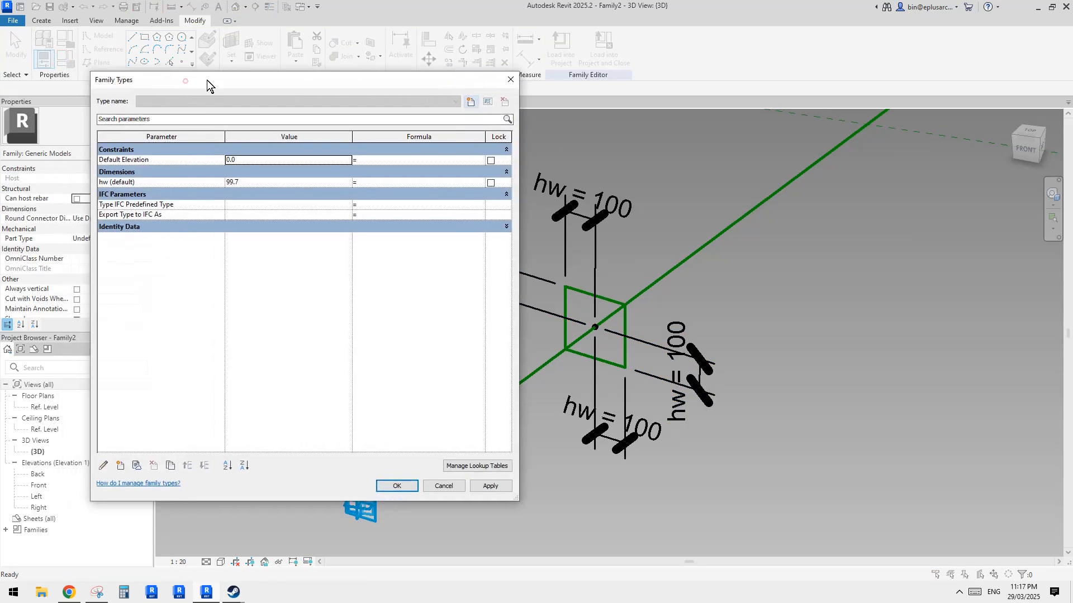
{"action": "left_click", "coordinate": [120, 466]}
{"action": "type", "text": "w"}
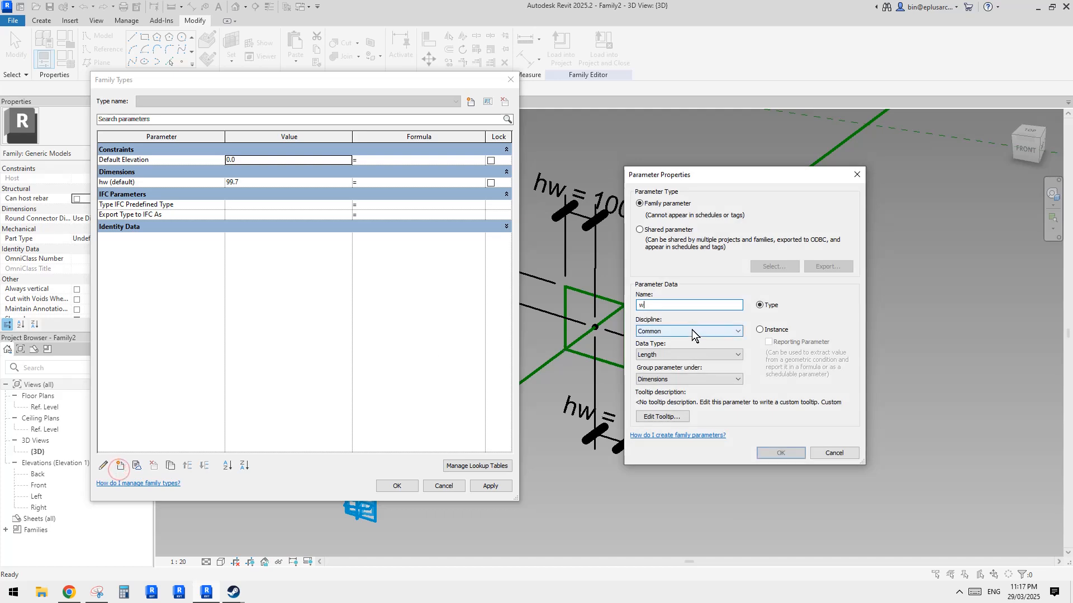
{"action": "left_click", "coordinate": [769, 330]}
{"action": "left_click", "coordinate": [782, 452]}
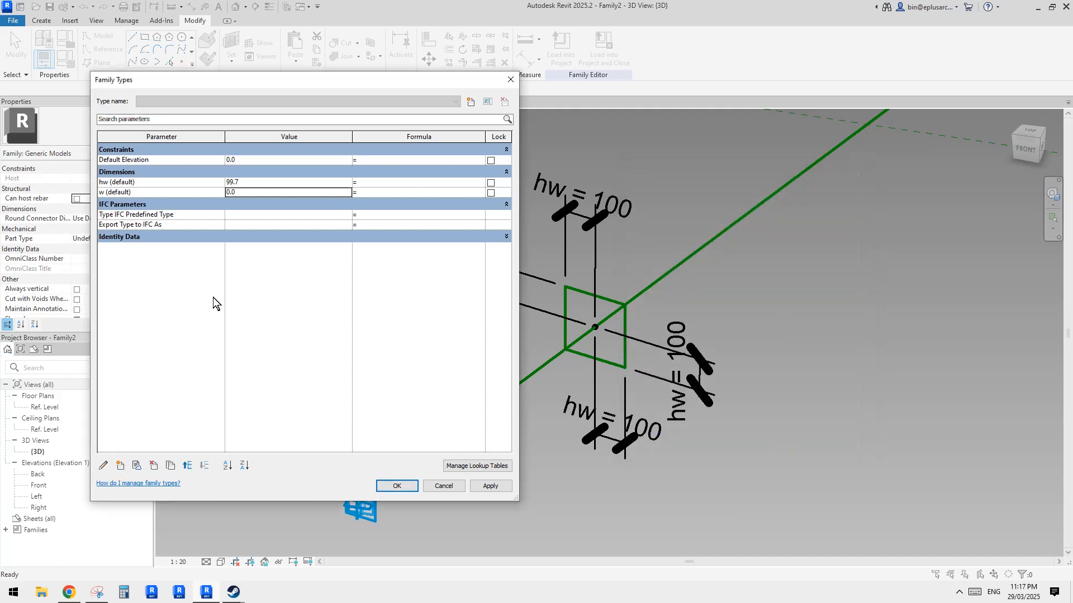
Step: Drive hw with the formula w / 2 and set w first to 200 and finally to 100, applying each value
{"action": "left_click", "coordinate": [382, 184]}
{"action": "left_click", "coordinate": [489, 488]}
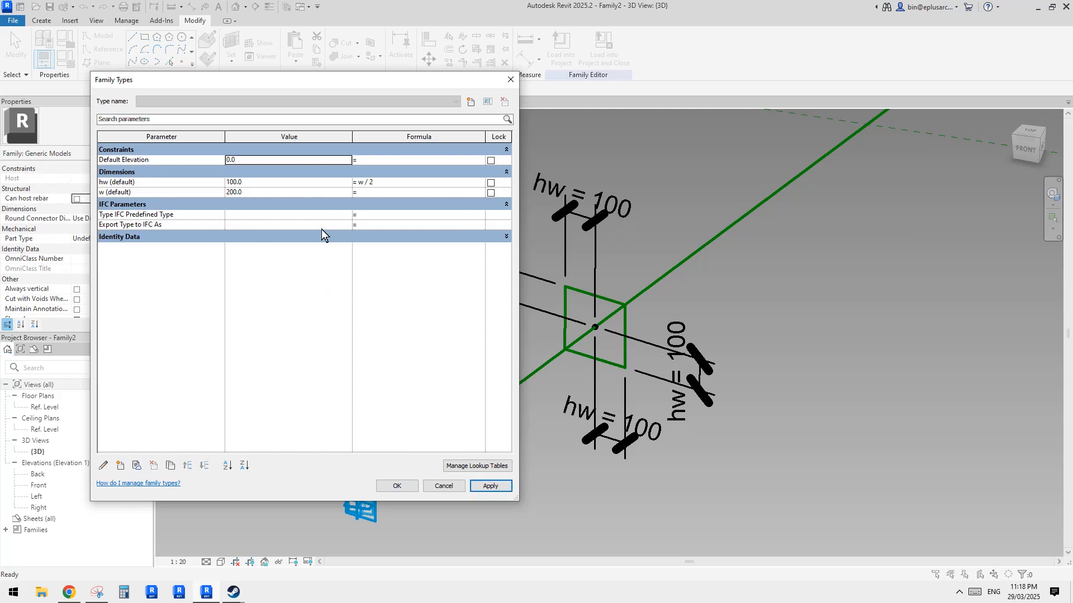
{"action": "left_click", "coordinate": [260, 193]}
{"action": "type", "text": "100"}
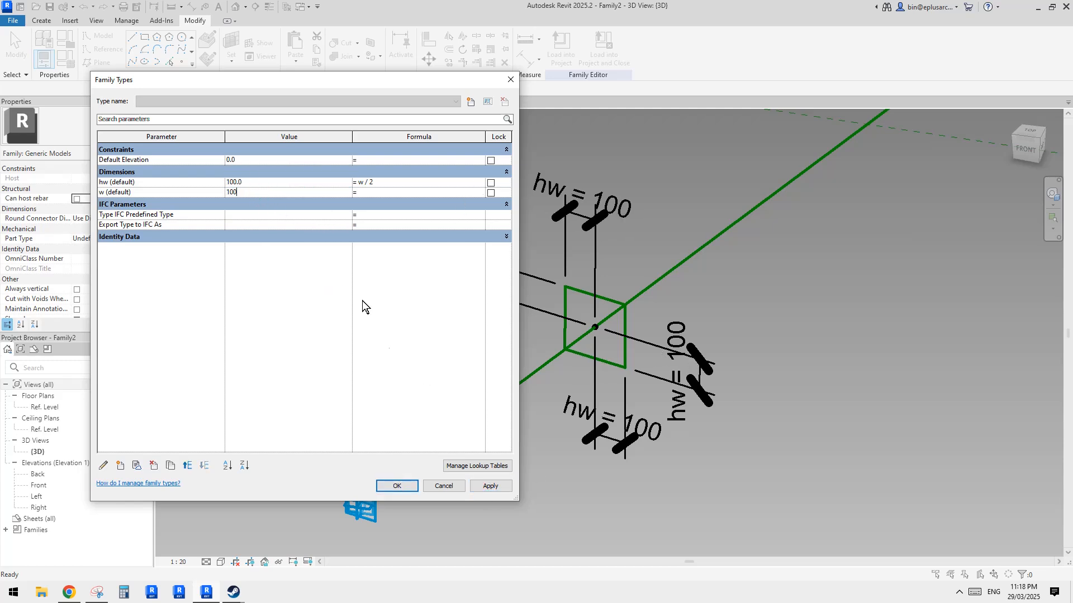
{"action": "left_click", "coordinate": [490, 487]}
{"action": "left_click", "coordinate": [491, 487]}
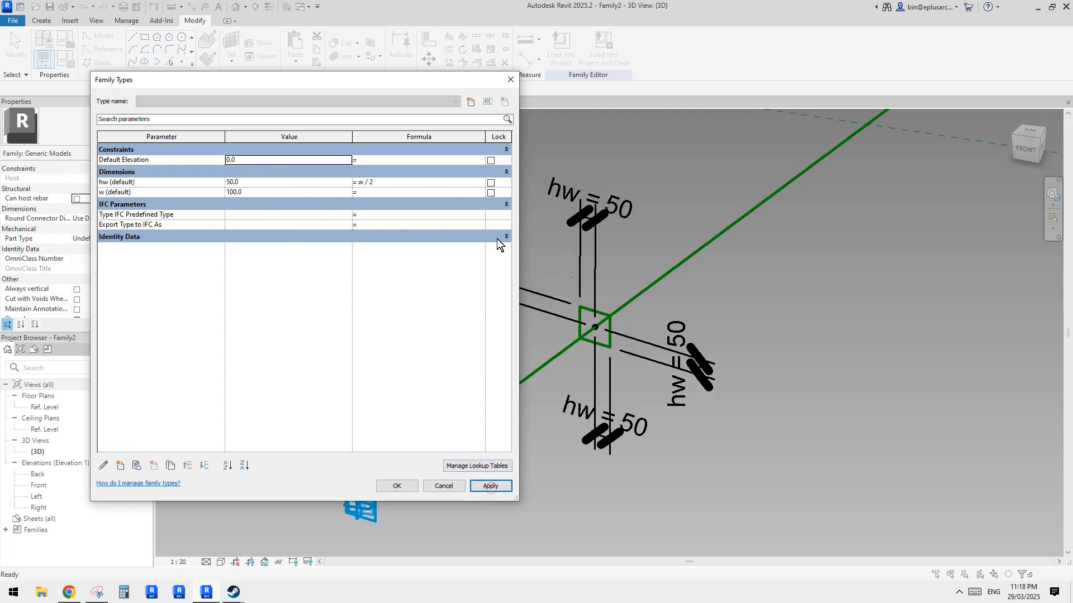
{"action": "left_click", "coordinate": [397, 486]}
Step: Copy the rectangular profile with its hosted point and four hw dimensions to a spot off the reference line
{"action": "mouse_move", "coordinate": [565, 369]}
{"action": "middle_mouse_down", "text": "shift"}
{"action": "mouse_move", "coordinate": [575, 340]}
{"action": "mouse_move", "coordinate": [532, 364]}
{"action": "mouse_move", "coordinate": [564, 364]}
{"action": "middle_mouse_up", "text": "shift"}
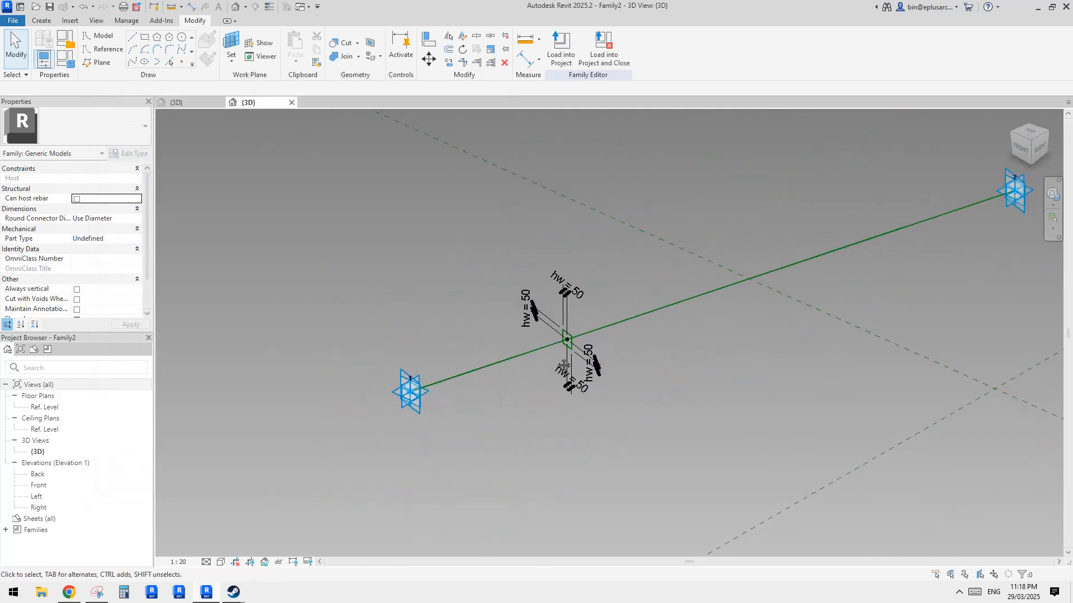
{"action": "scroll", "coordinate": [539, 375], "scroll_direction": "down", "scroll_amount": 2}
{"action": "left_click_drag", "start_coordinate": [490, 263], "coordinate": [636, 432]}
{"action": "scroll", "coordinate": [602, 381], "scroll_direction": "up", "scroll_amount": 3}
{"action": "key", "text": "m"}
{"action": "key", "text": "v"}
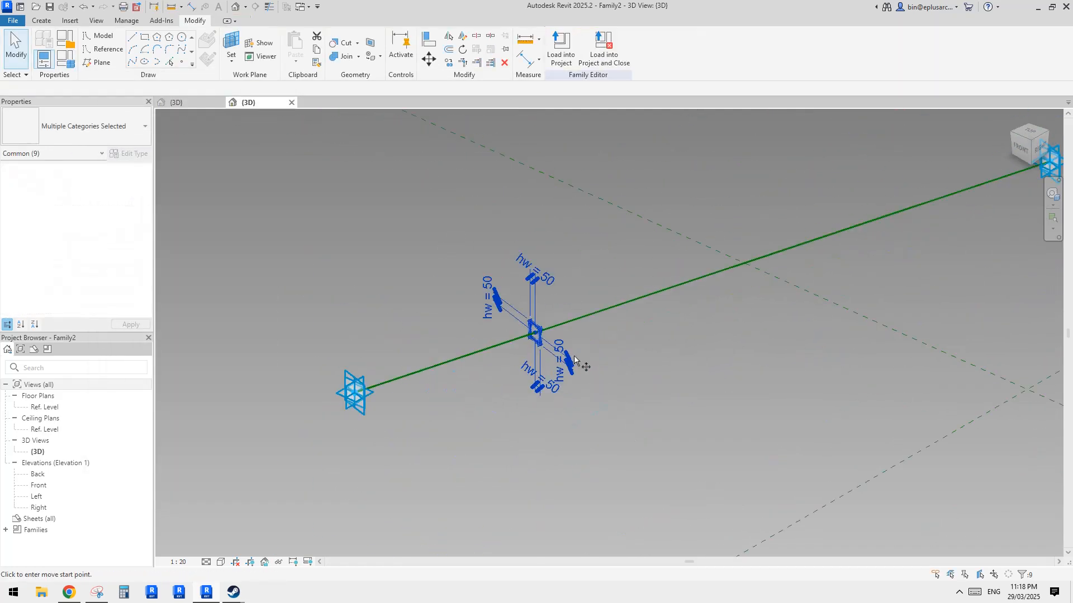
{"action": "left_click", "coordinate": [574, 360]}
{"action": "left_click", "coordinate": [709, 395]}
{"action": "key", "text": "Escape"}
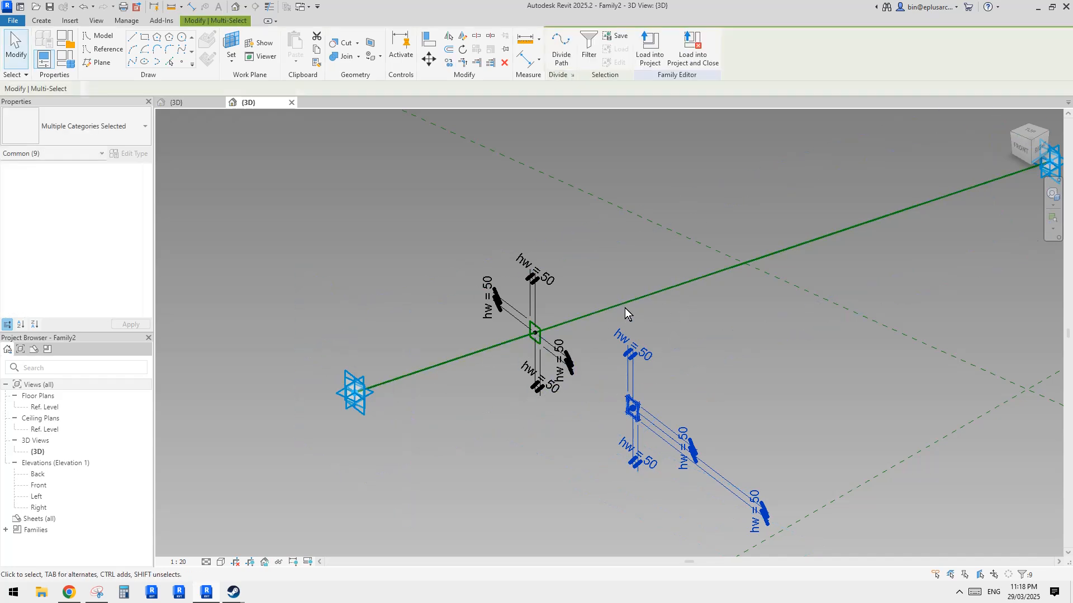
{"action": "middle_click_drag", "start_coordinate": [625, 319], "coordinate": [601, 321]}
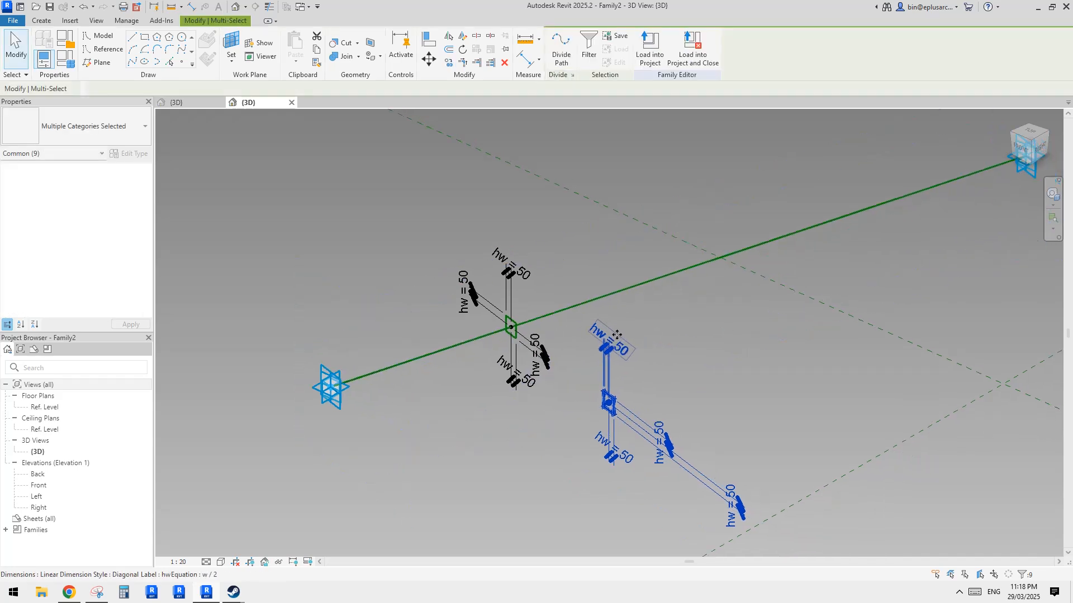
{"action": "key", "text": "Escape"}
Step: Rehost the copied profile's reference point onto the reference line, partway between the first profile and the far adaptive point
{"action": "scroll", "coordinate": [615, 417], "scroll_direction": "up", "scroll_amount": 1}
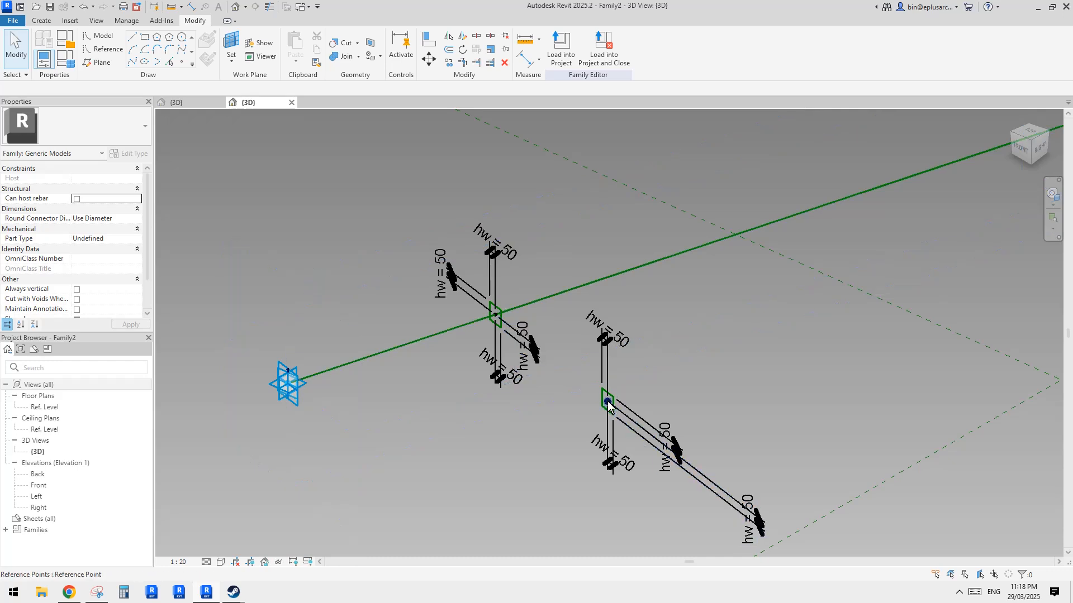
{"action": "left_click", "coordinate": [598, 399]}
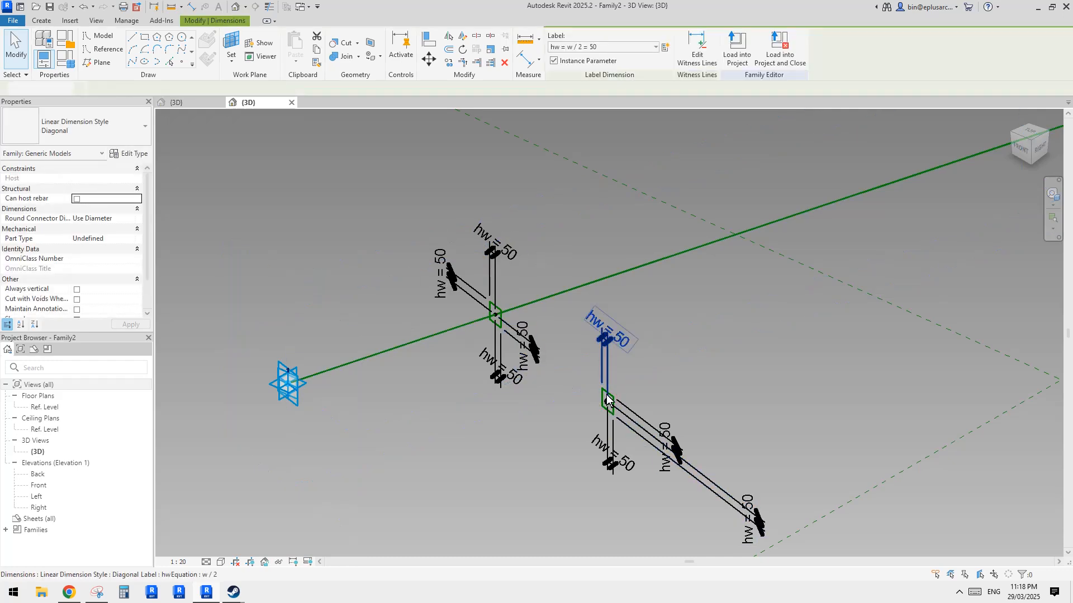
{"action": "key", "text": "Escape"}
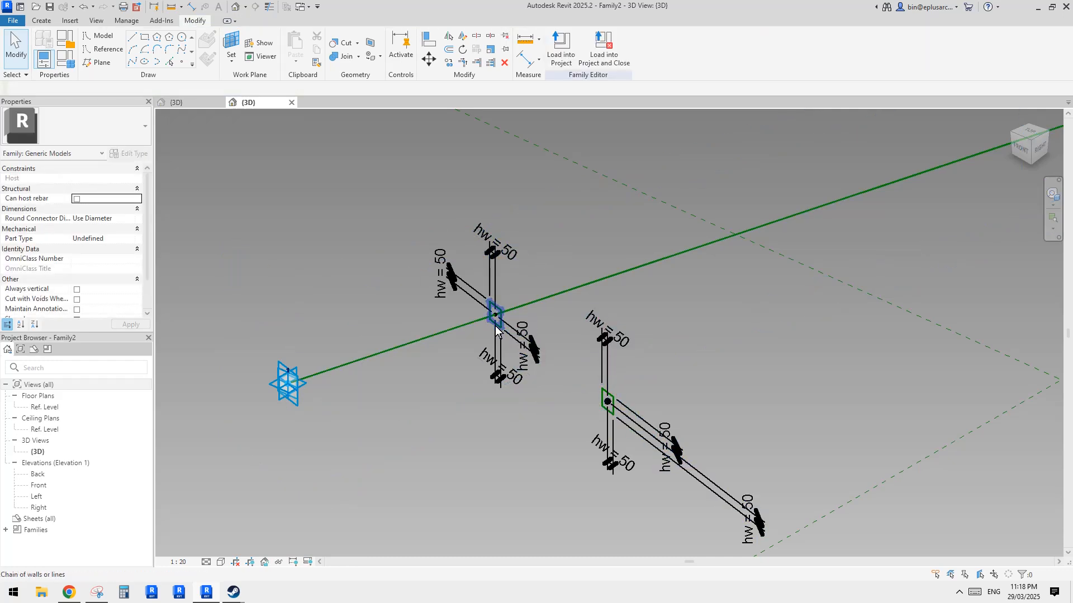
{"action": "left_click", "coordinate": [615, 410]}
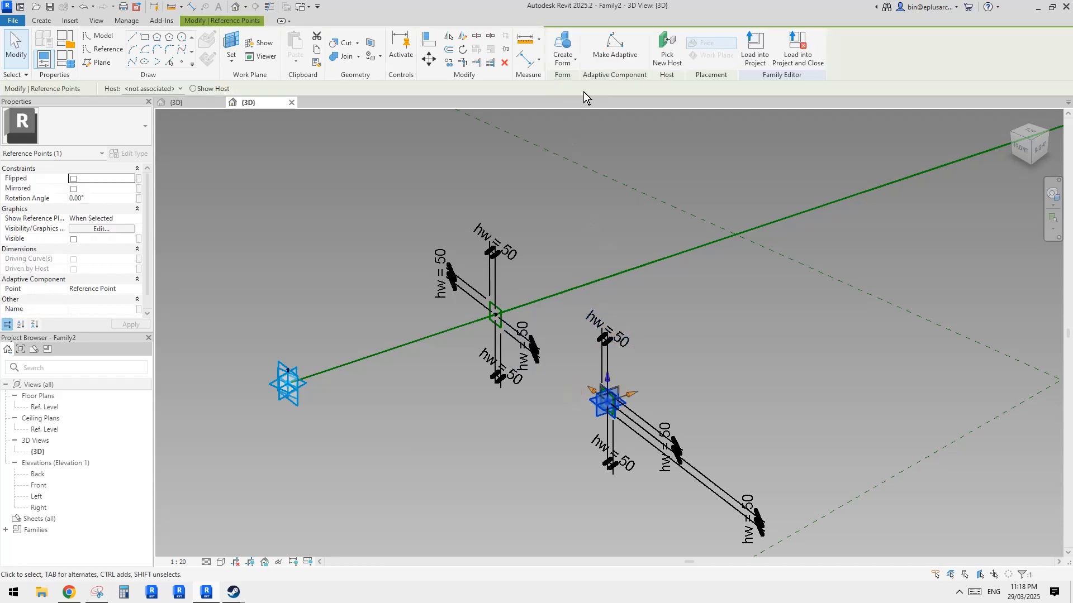
{"action": "left_click", "coordinate": [698, 245]}
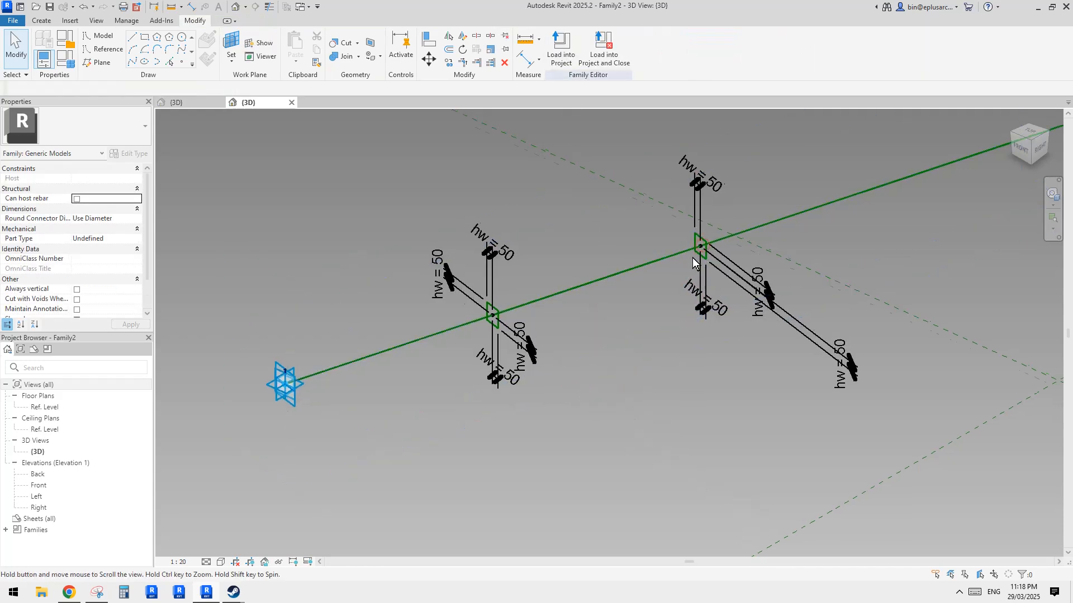
Step: Create a solid form between the two square profiles on the reference line
{"action": "scroll", "coordinate": [692, 257], "scroll_direction": "down", "scroll_amount": 1}
{"action": "left_click", "coordinate": [678, 265]}
{"action": "key", "text": "Escape"}
{"action": "key", "text": "Tab"}
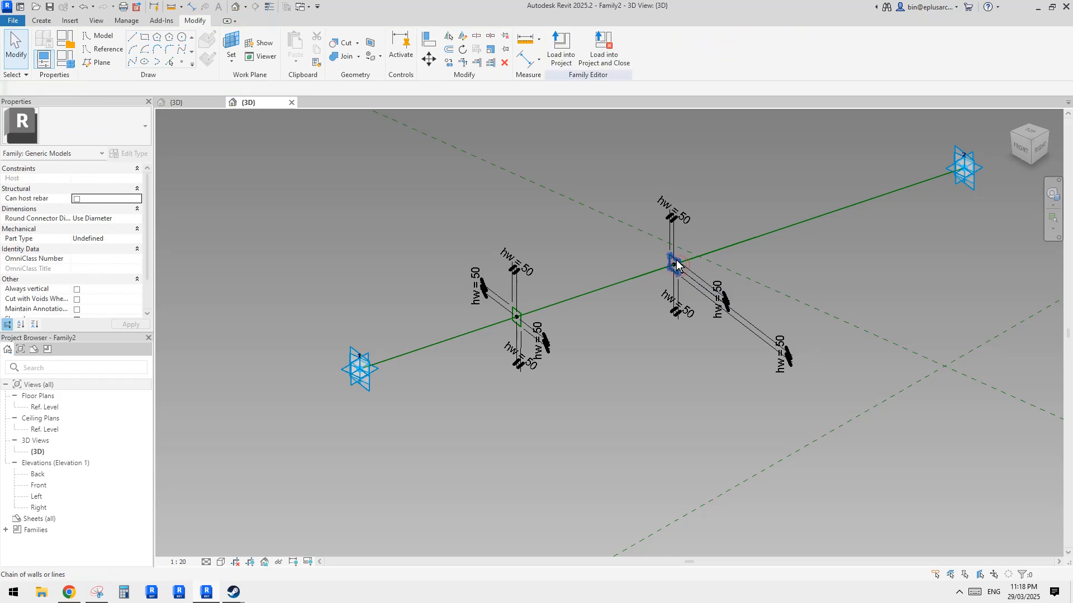
{"action": "left_click", "coordinate": [678, 262]}
{"action": "key", "text": "Tab"}
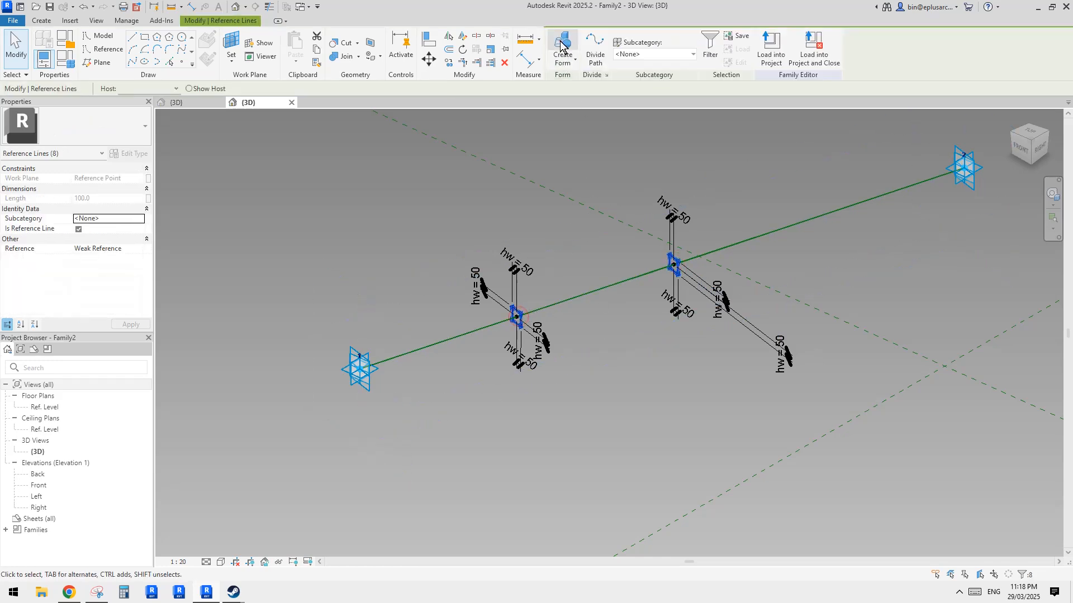
{"action": "left_click", "coordinate": [563, 43]}
Step: Move the first profile's point to the start of the reference line and set the other's Normalized Curve Parameter to 1
{"action": "left_click_drag", "start_coordinate": [465, 317], "coordinate": [360, 368]}
{"action": "scroll", "coordinate": [645, 291], "scroll_direction": "up", "scroll_amount": 3}
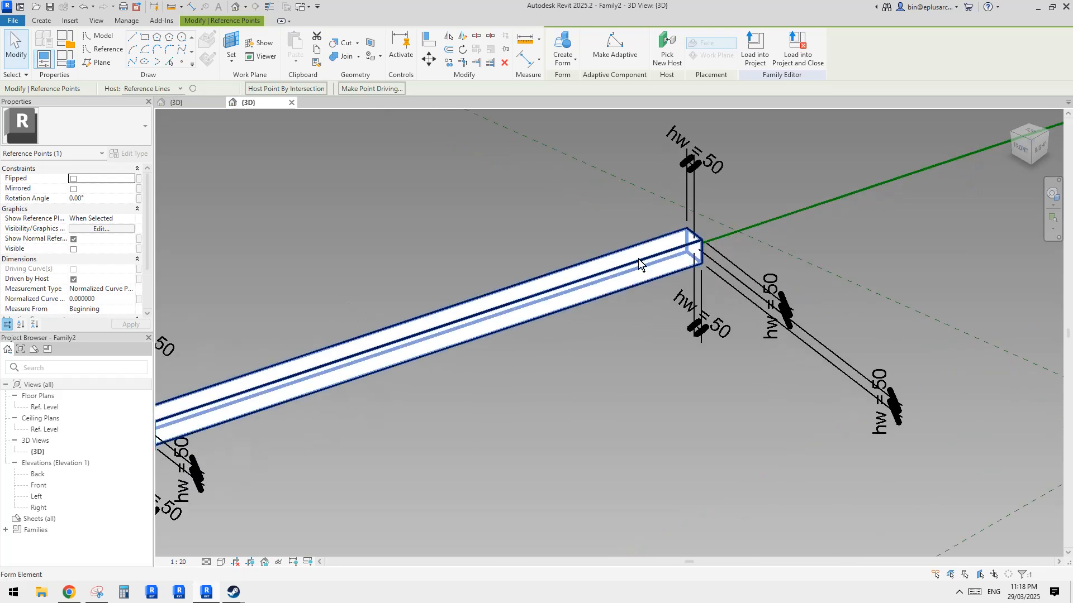
{"action": "left_click_drag", "start_coordinate": [571, 244], "coordinate": [715, 257]}
{"action": "scroll", "coordinate": [713, 258], "scroll_direction": "down", "scroll_amount": 2}
{"action": "middle_click_drag", "start_coordinate": [712, 260], "coordinate": [605, 290]}
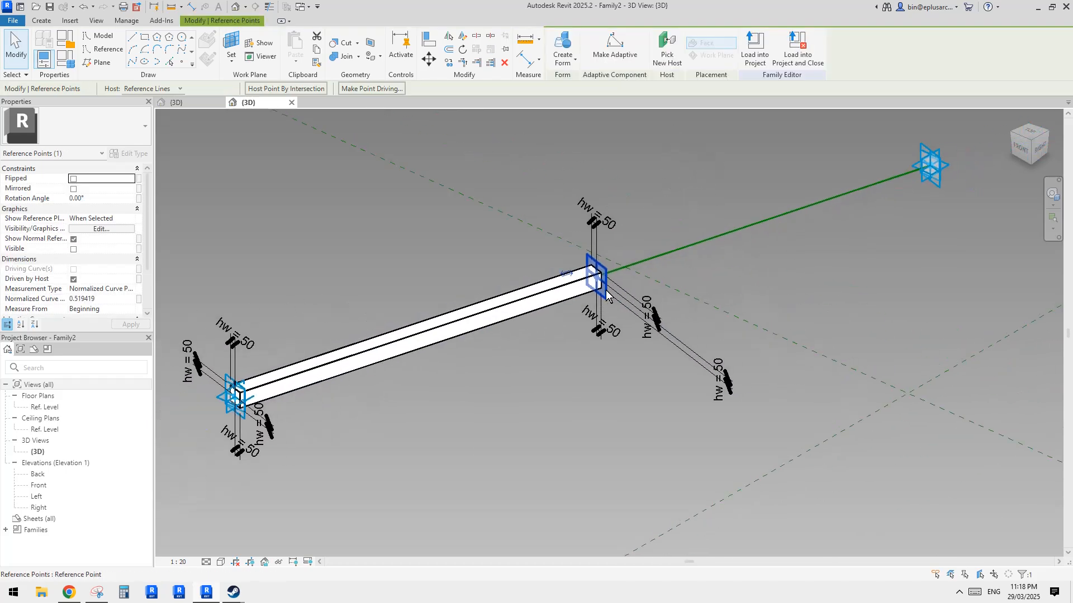
{"action": "left_click", "coordinate": [117, 297]}
{"action": "type", "text": "1"}
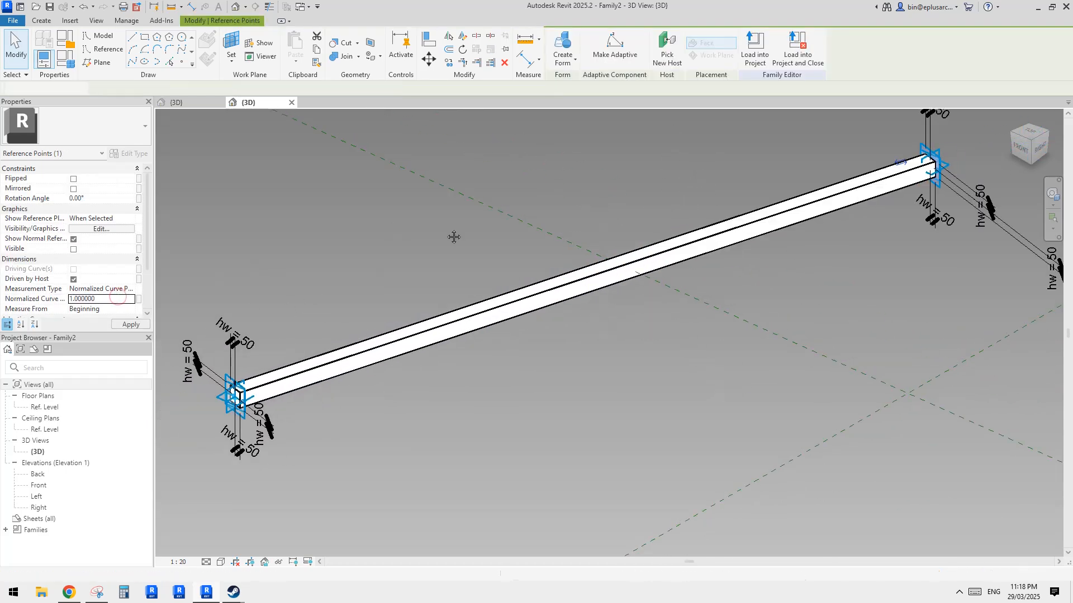
{"action": "middle_click_drag", "start_coordinate": [453, 237], "coordinate": [439, 256]}
{"action": "scroll", "coordinate": [439, 257], "scroll_direction": "down", "scroll_amount": 1}
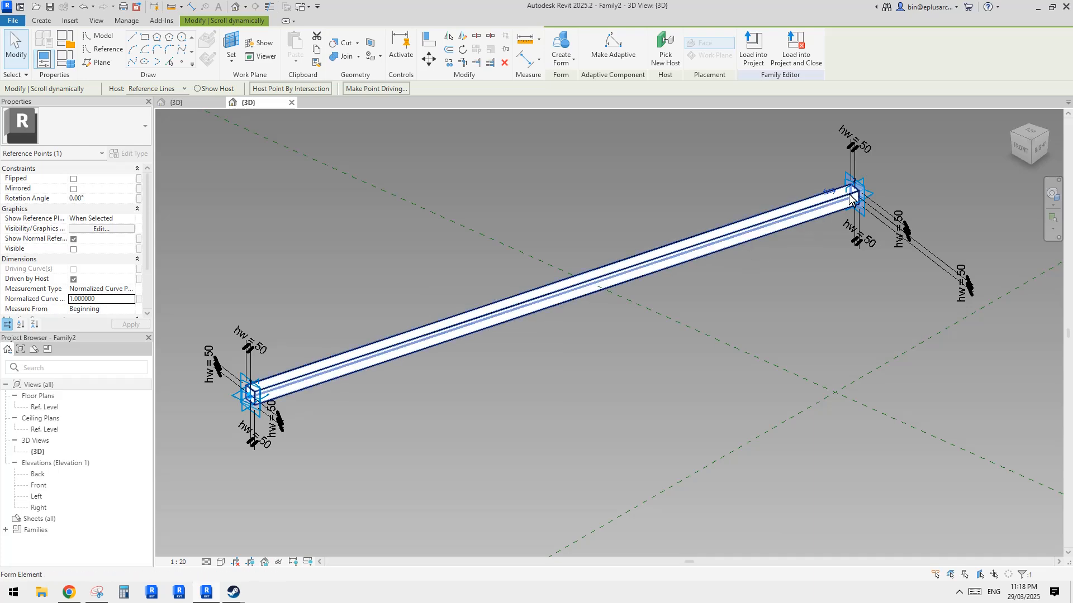
Step: Associate the solid form's material with a new type family parameter named material
{"action": "scroll", "coordinate": [769, 225], "scroll_direction": "down", "scroll_amount": 2}
{"action": "middle_click_drag", "start_coordinate": [769, 225], "coordinate": [910, 210]}
{"action": "scroll", "coordinate": [521, 342], "scroll_direction": "down", "scroll_amount": 2}
{"action": "middle_click_drag", "start_coordinate": [758, 283], "coordinate": [714, 312]}
{"action": "scroll", "coordinate": [686, 267], "scroll_direction": "up", "scroll_amount": 3}
{"action": "left_click", "coordinate": [615, 347]}
{"action": "left_click", "coordinate": [616, 347]}
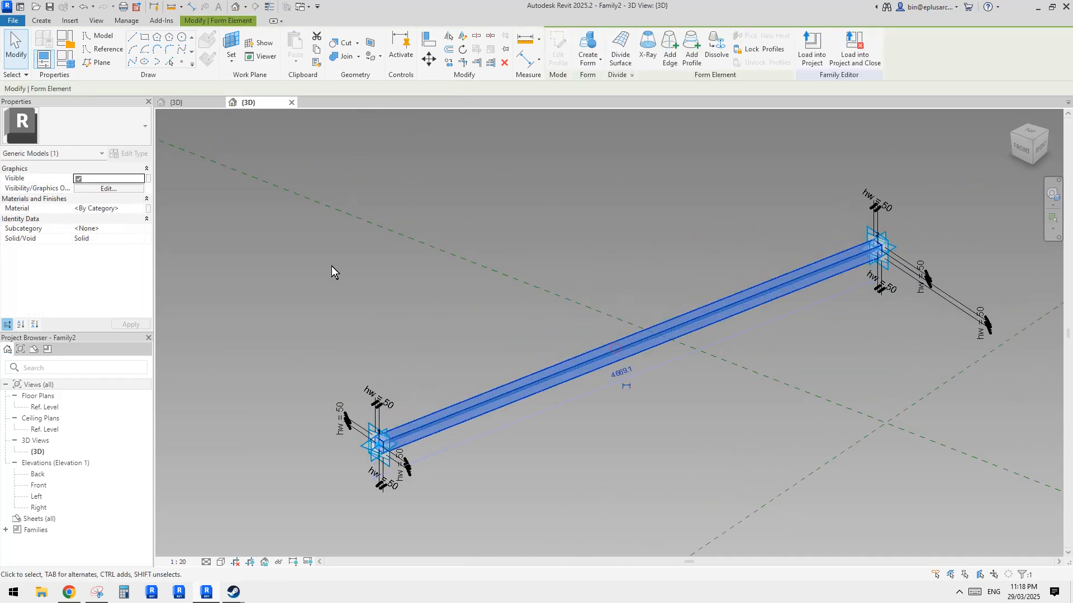
{"action": "left_click", "coordinate": [148, 209]}
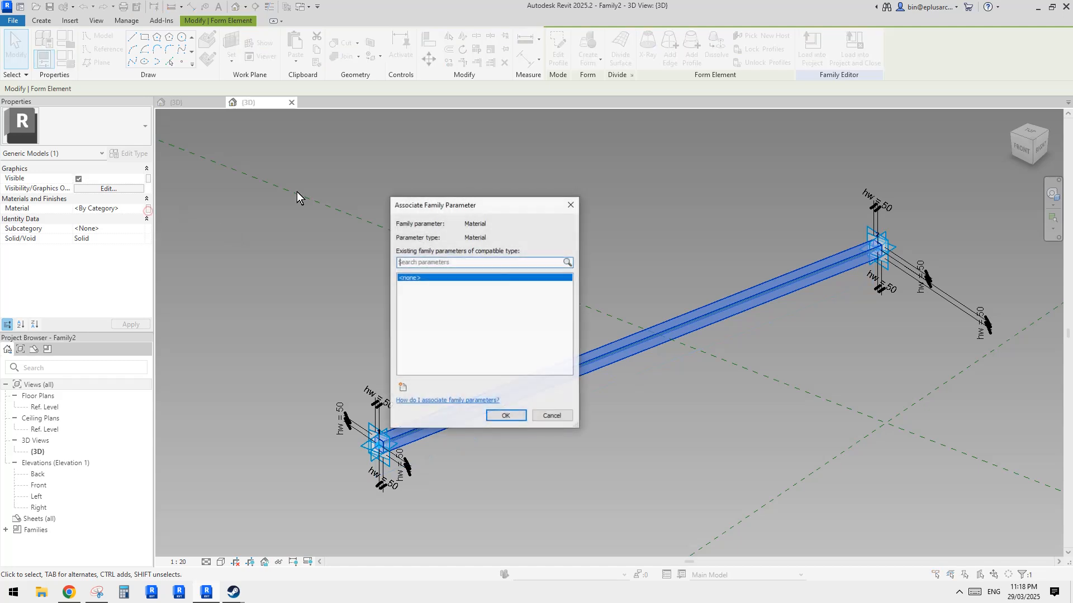
{"action": "left_click", "coordinate": [403, 387]}
{"action": "type", "text": "mater"}
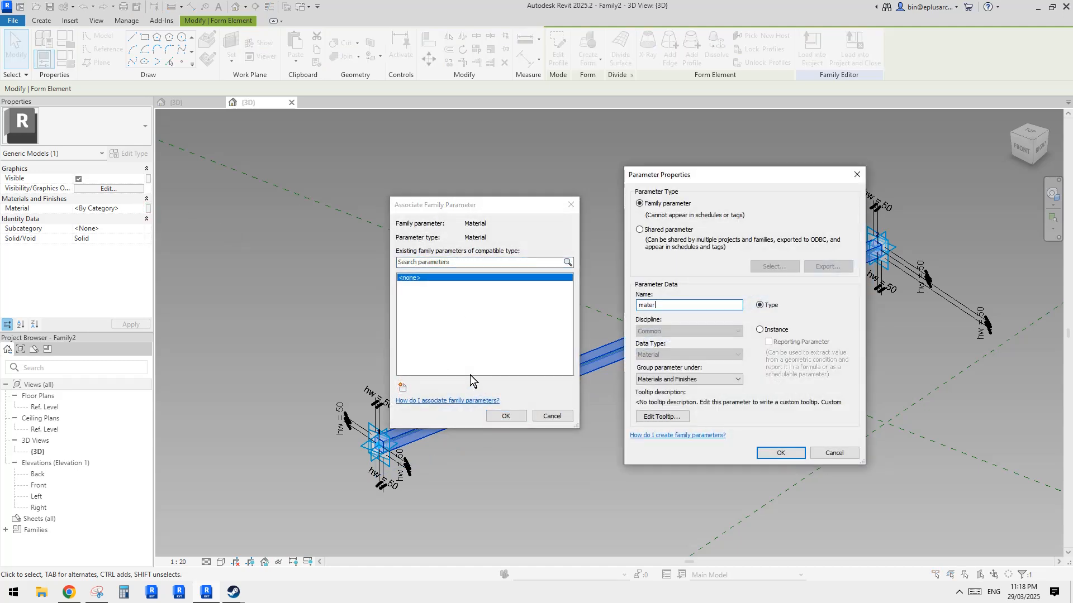
{"action": "type", "text": "ial"}
{"action": "left_click", "coordinate": [777, 452]}
{"action": "left_click", "coordinate": [506, 416]}
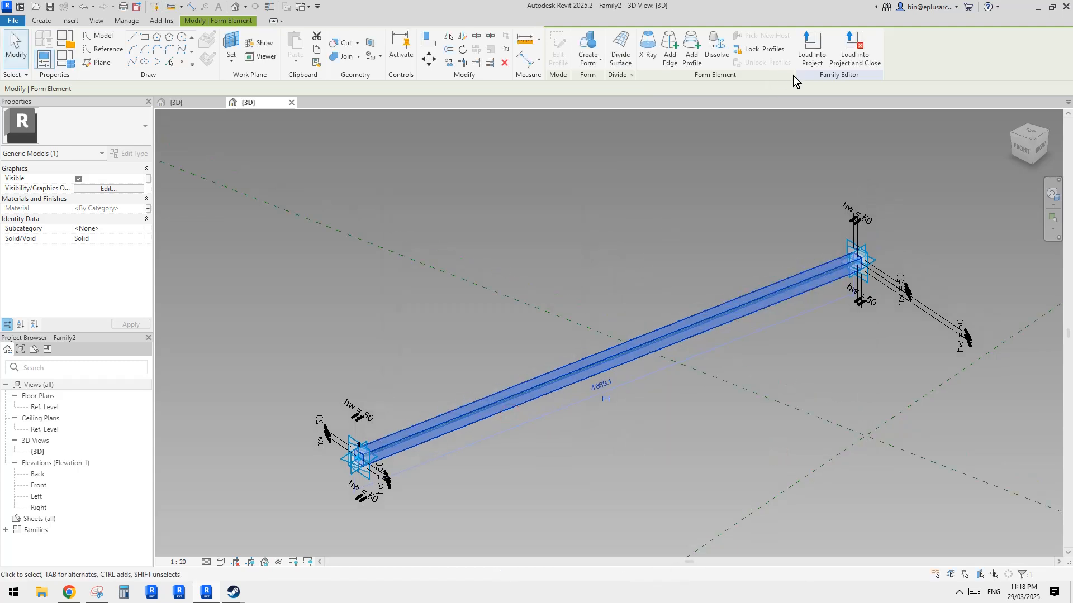
Step: Load the beam family into the panel family Family1 and check the annotated lattice photo in Snipping Tool
{"action": "left_click", "coordinate": [812, 48]}
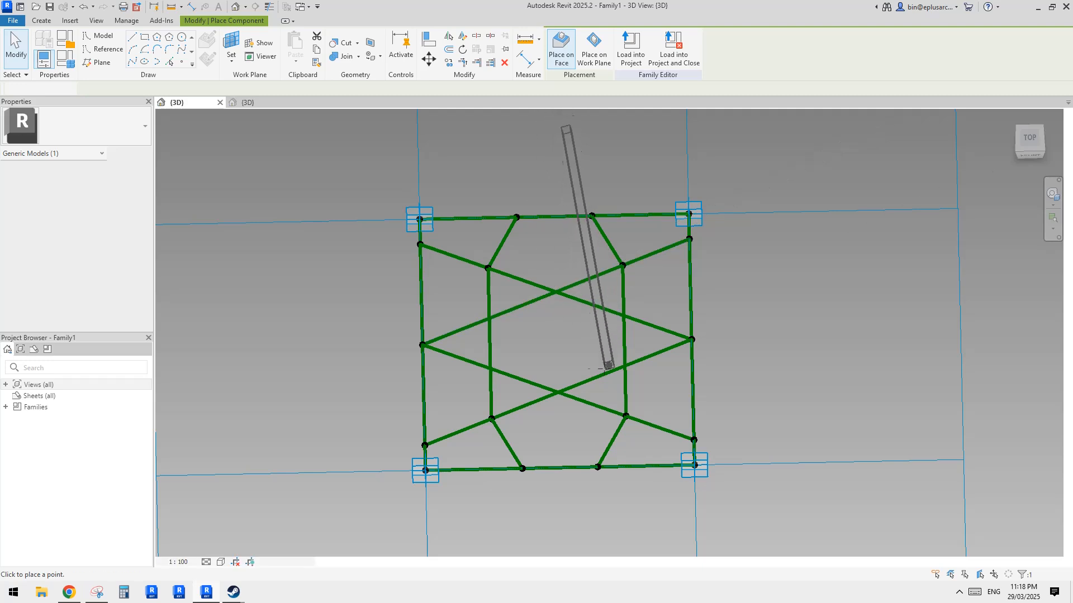
{"action": "key", "text": "alt"}
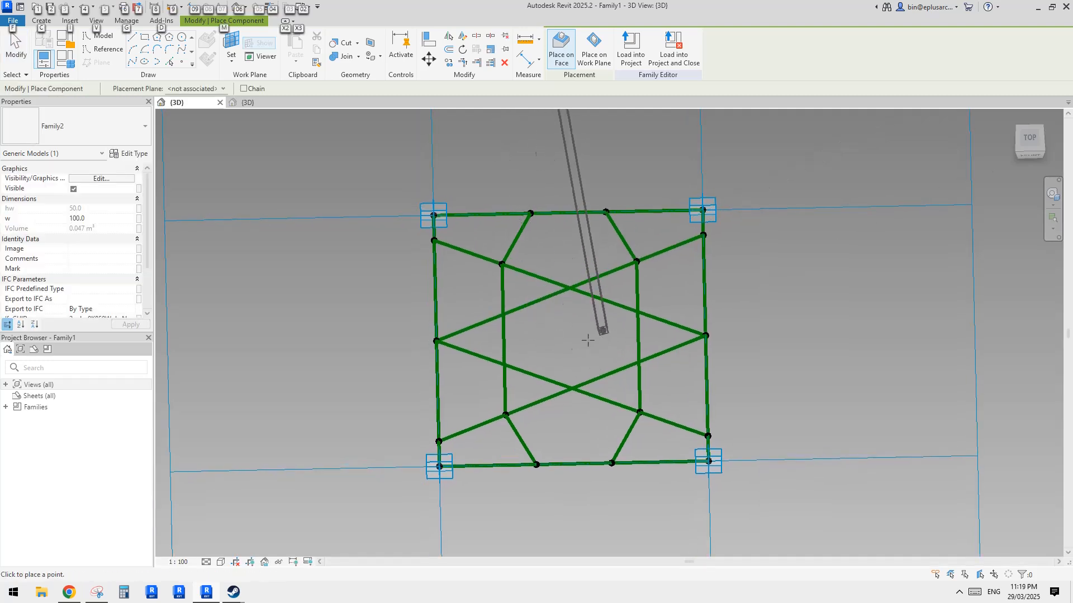
{"action": "left_click", "coordinate": [96, 594]}
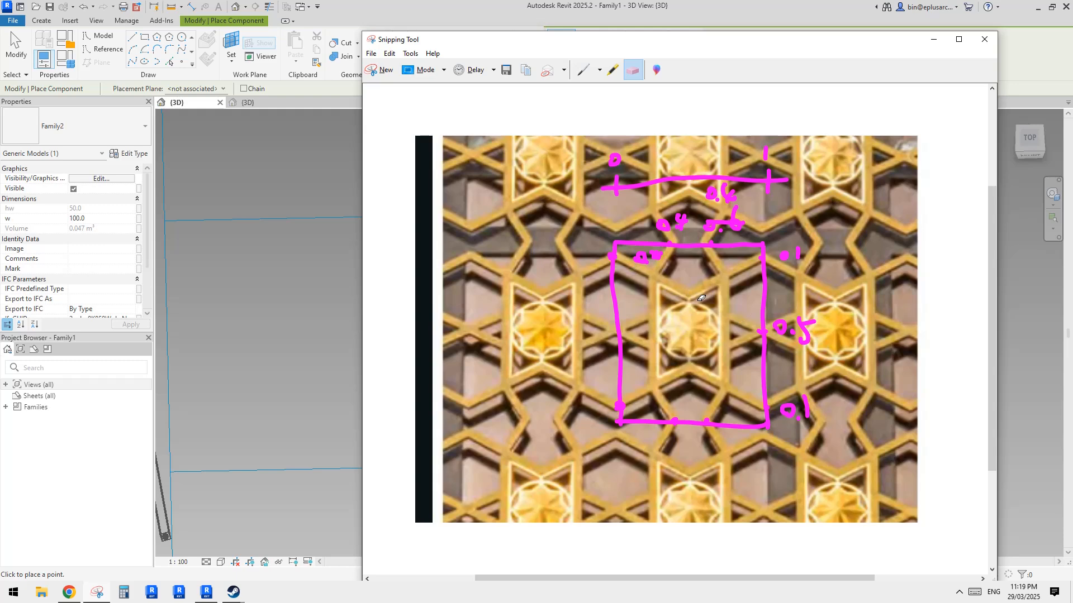
{"action": "left_click", "coordinate": [204, 593]}
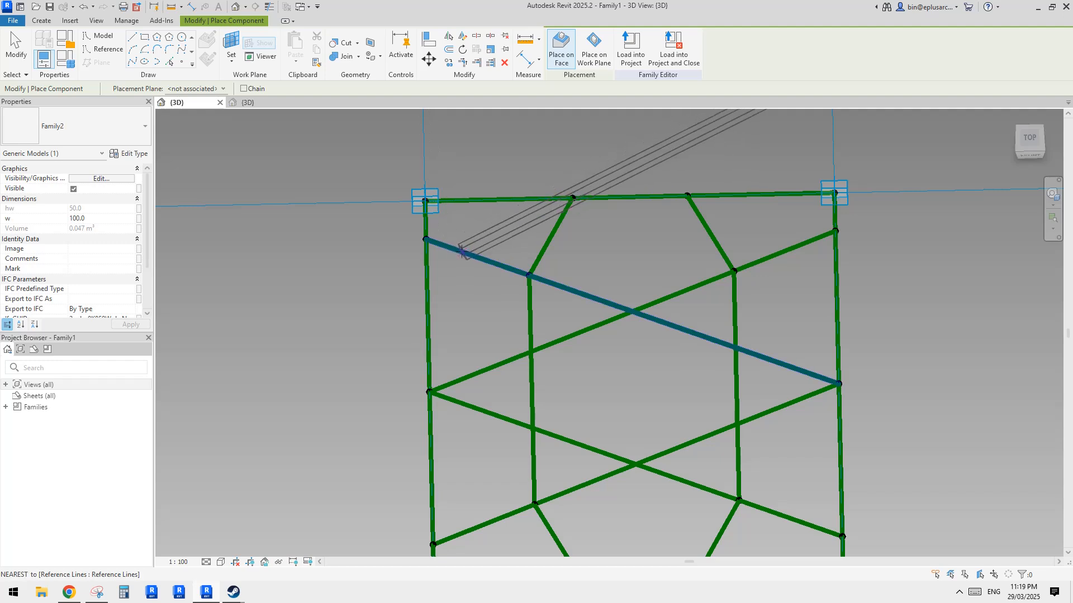
Step: Place one Family2 beam along the upper descending diagonal, from its left edge node to just short of the first crossing
{"action": "key", "text": "e"}
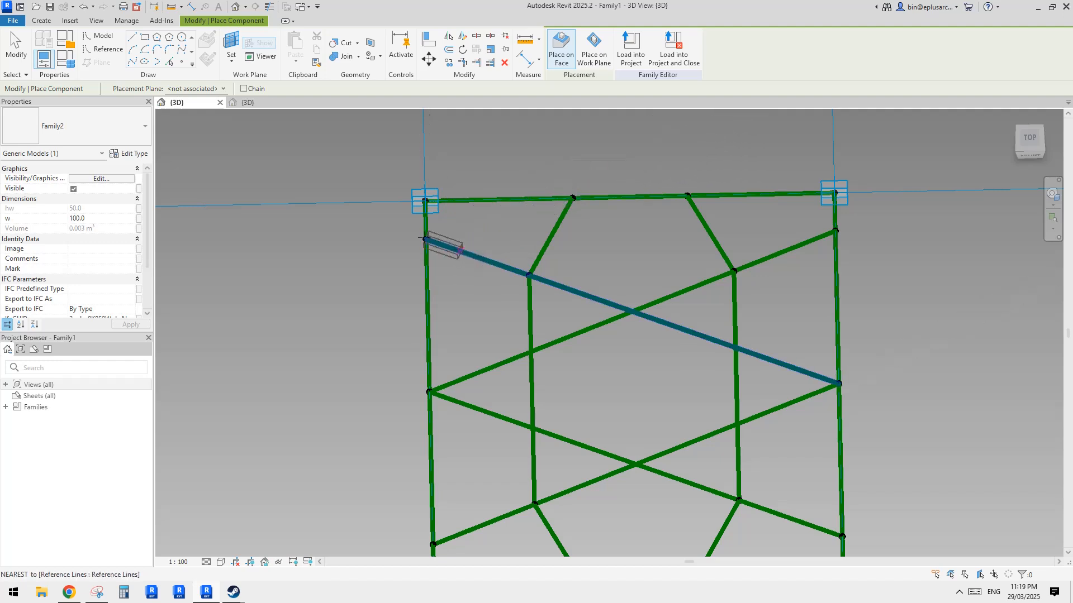
{"action": "left_click", "coordinate": [460, 247]}
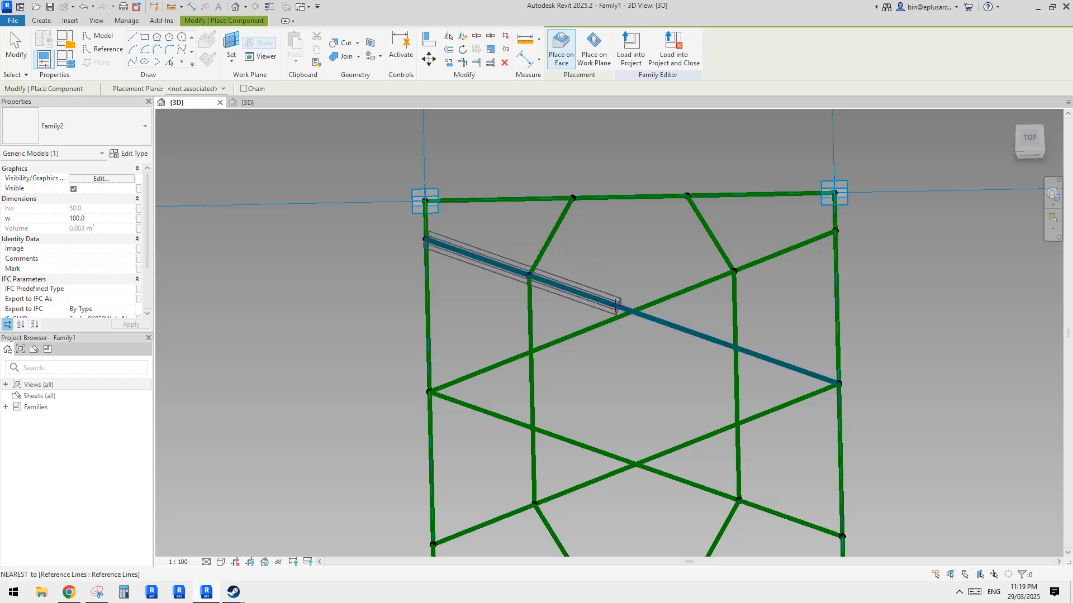
{"action": "left_click", "coordinate": [610, 304]}
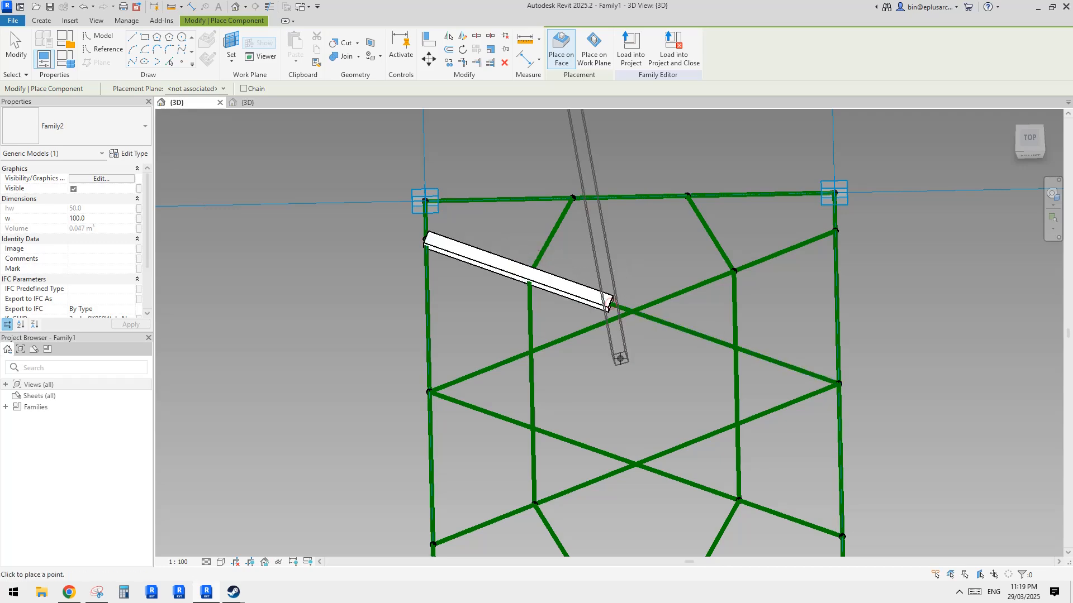
{"action": "key", "text": "Escape"}
Step: Host the beam's second adaptive point by intersection with the crossing diagonal reference line
{"action": "scroll", "coordinate": [625, 340], "scroll_direction": "up", "scroll_amount": 2}
{"action": "middle_click_drag", "start_coordinate": [625, 340], "coordinate": [618, 308], "text": "shift"}
{"action": "scroll", "coordinate": [618, 308], "scroll_direction": "up", "scroll_amount": 2}
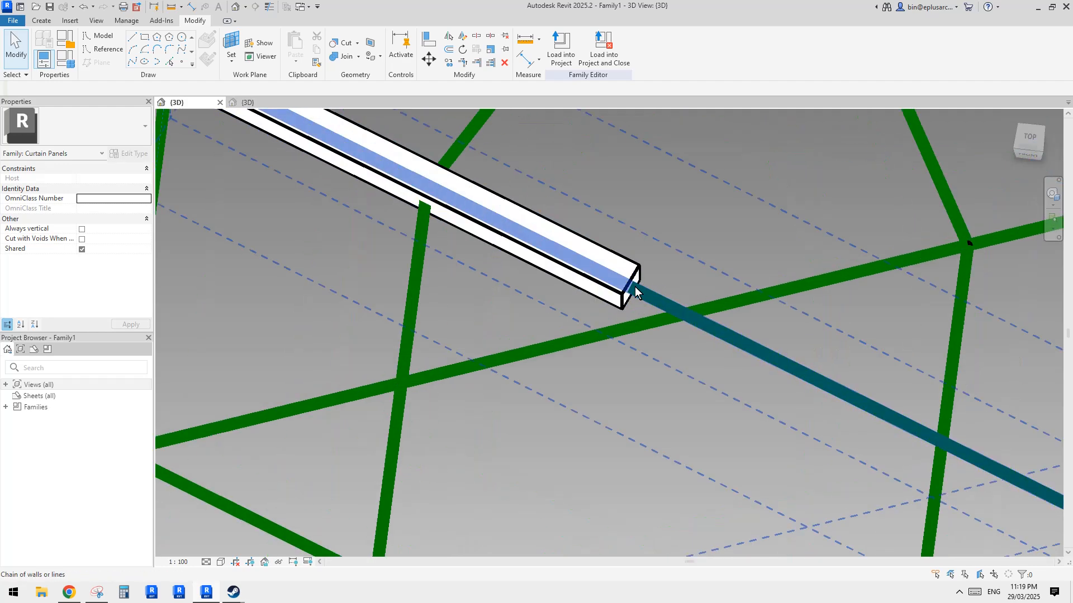
{"action": "middle_click_drag", "start_coordinate": [634, 286], "coordinate": [554, 292]}
{"action": "left_click", "coordinate": [552, 291]}
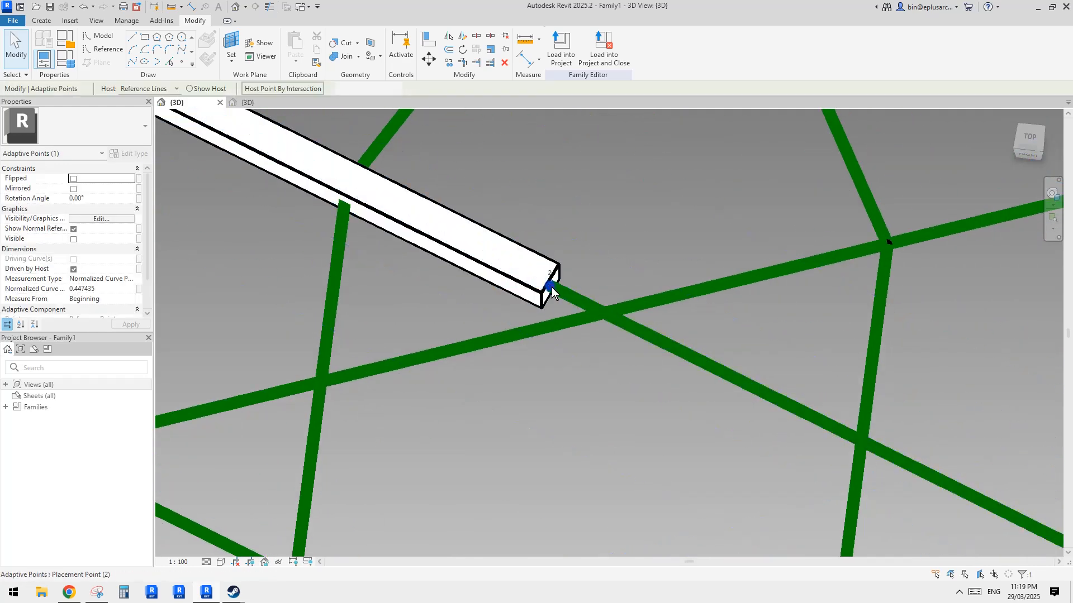
{"action": "scroll", "coordinate": [558, 301], "scroll_direction": "down", "scroll_amount": 3}
{"action": "middle_click_drag", "start_coordinate": [575, 327], "coordinate": [555, 296], "text": "shift"}
{"action": "scroll", "coordinate": [555, 294], "scroll_direction": "up", "scroll_amount": 2}
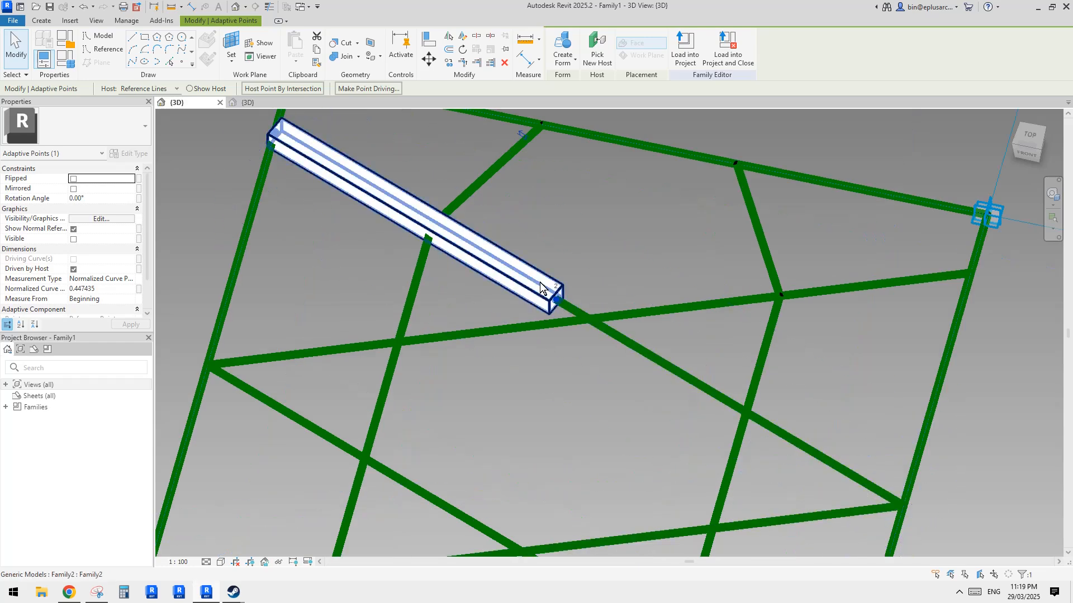
{"action": "scroll", "coordinate": [533, 291], "scroll_direction": "down", "scroll_amount": 3}
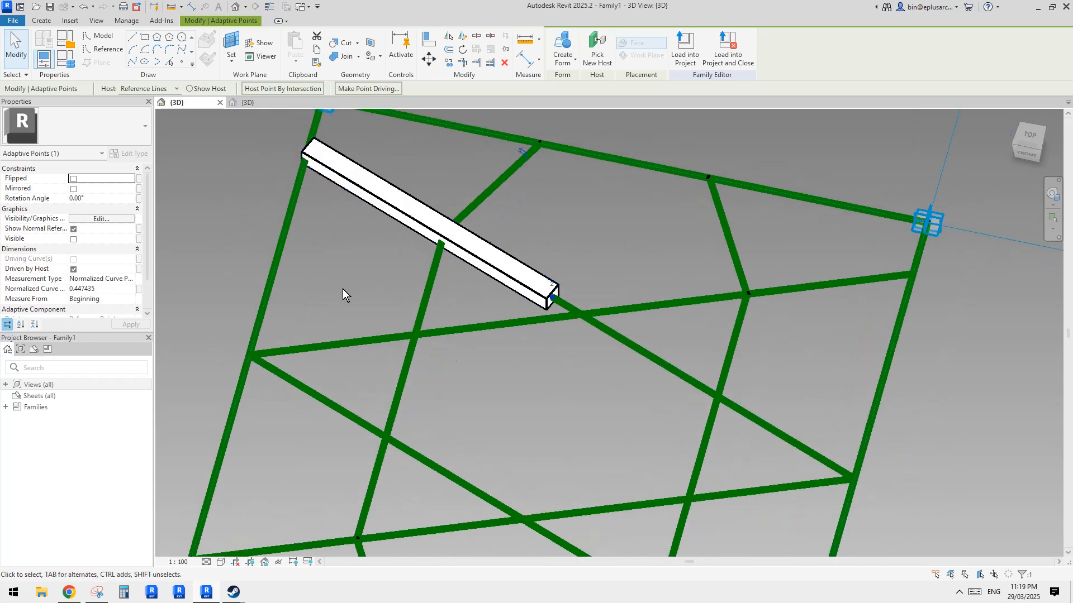
{"action": "scroll", "coordinate": [547, 304], "scroll_direction": "up", "scroll_amount": 2}
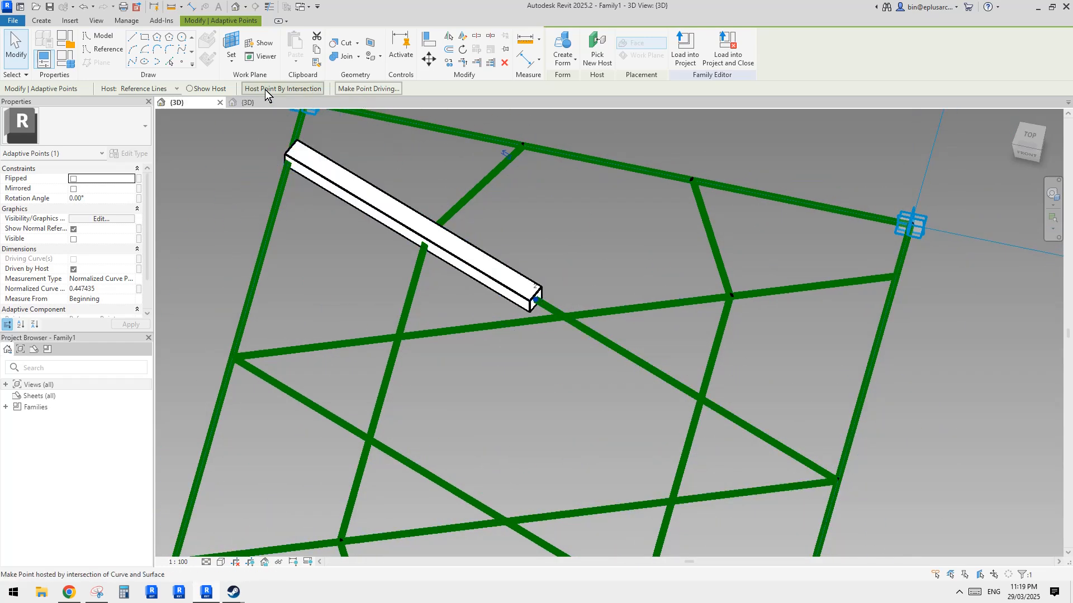
{"action": "left_click", "coordinate": [292, 88]}
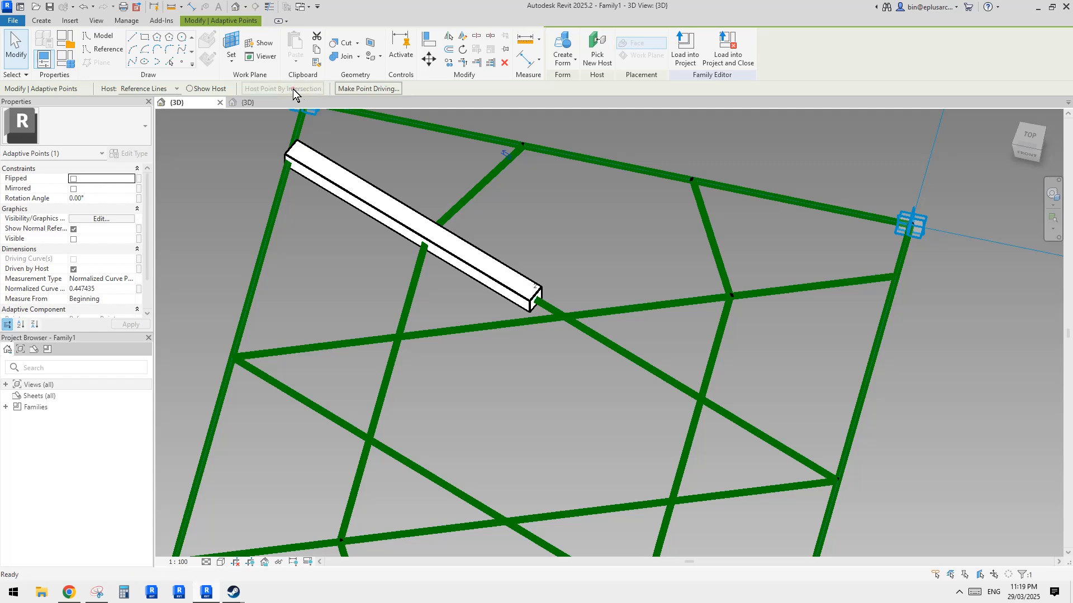
{"action": "left_click", "coordinate": [630, 309]}
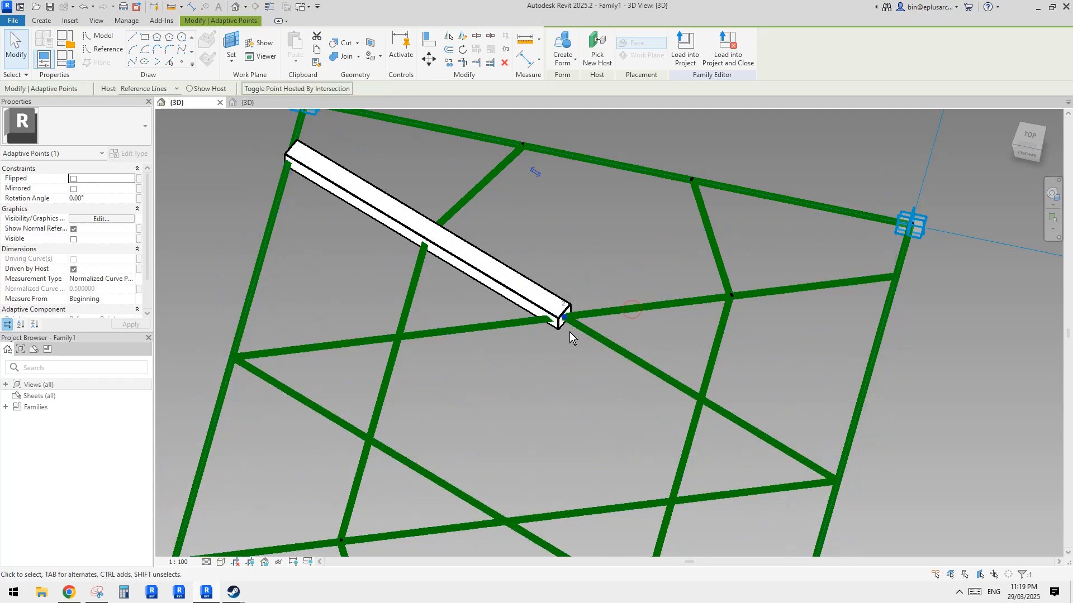
{"action": "middle_click_drag", "start_coordinate": [573, 333], "coordinate": [612, 383], "text": "shift"}
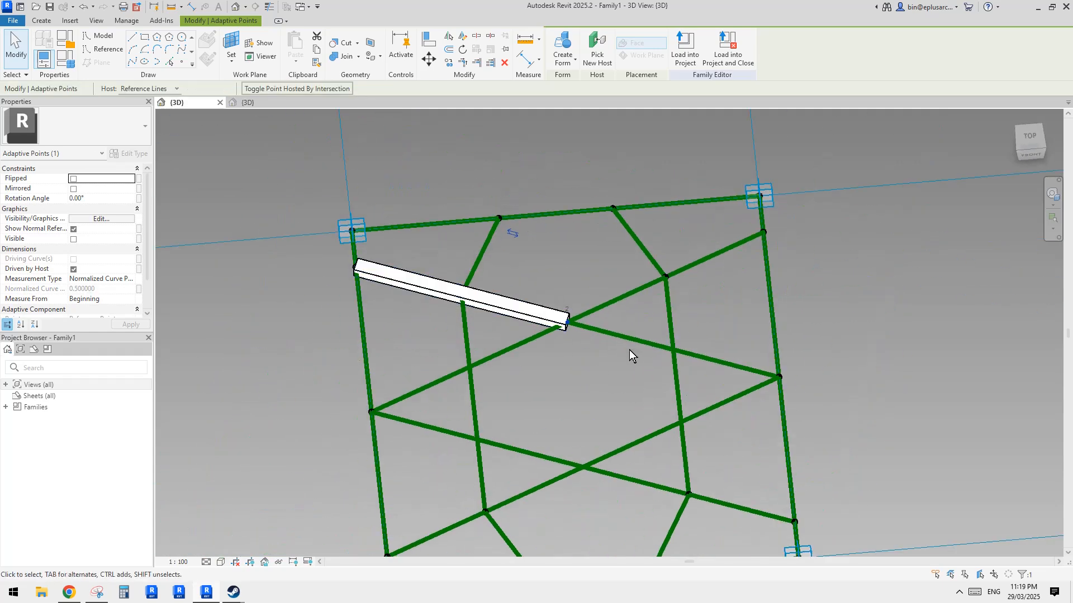
Step: Examine the placed beam and the hosting options of its end point at the diagonals' crossing
{"action": "left_click", "coordinate": [370, 273]}
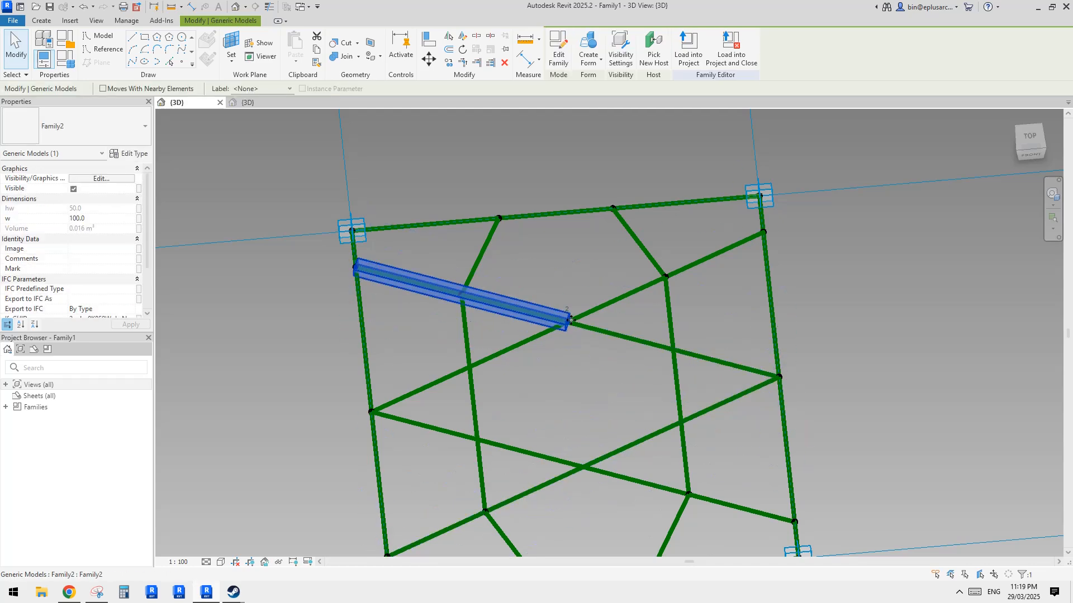
{"action": "scroll", "coordinate": [586, 340], "scroll_direction": "up", "scroll_amount": 5}
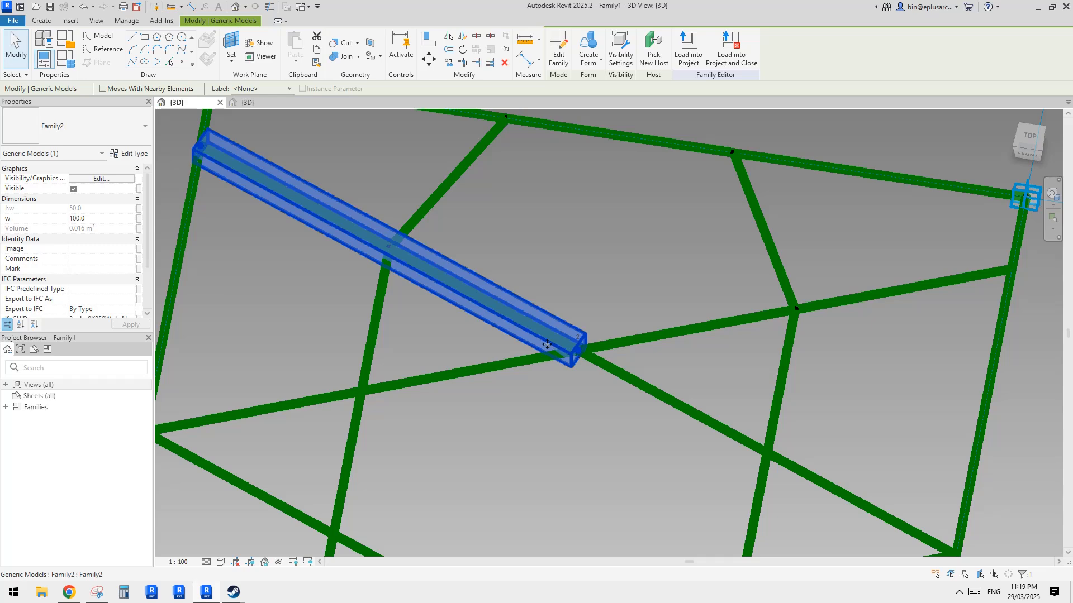
{"action": "scroll", "coordinate": [559, 333], "scroll_direction": "down", "scroll_amount": 3}
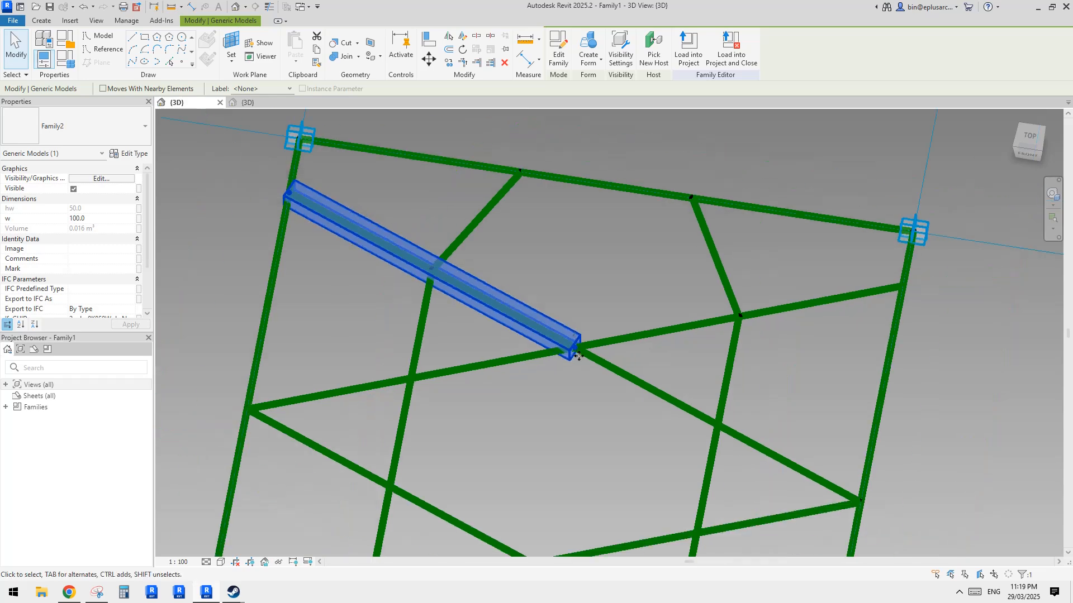
{"action": "left_click", "coordinate": [571, 352]}
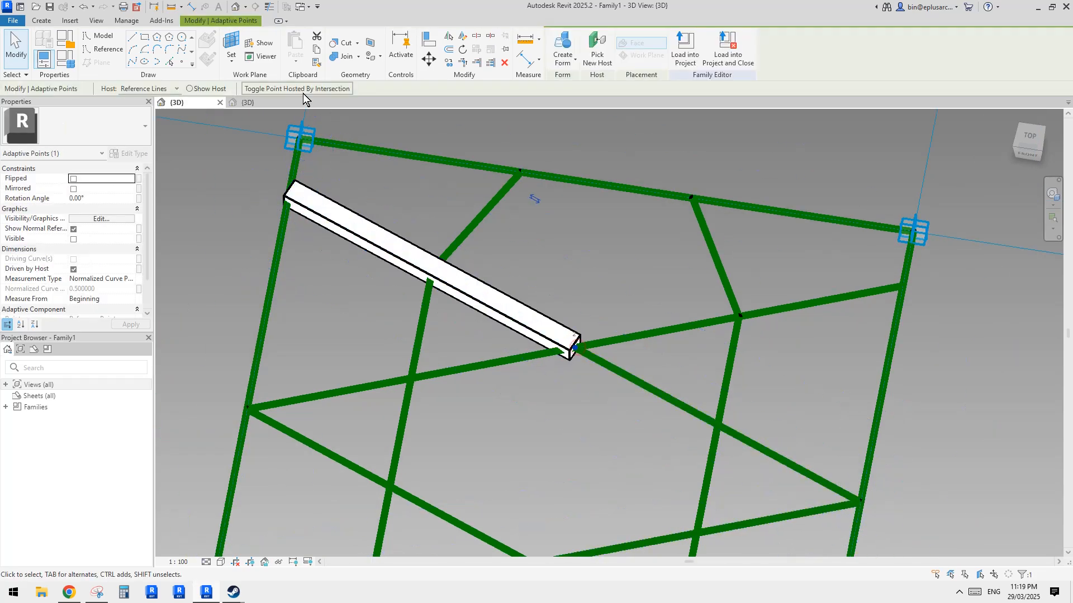
{"action": "left_click", "coordinate": [505, 260]}
{"action": "scroll", "coordinate": [505, 260], "scroll_direction": "down", "scroll_amount": 3}
{"action": "middle_click_drag", "start_coordinate": [537, 268], "coordinate": [607, 301], "text": "shift"}
{"action": "scroll", "coordinate": [611, 301], "scroll_direction": "up", "scroll_amount": 1}
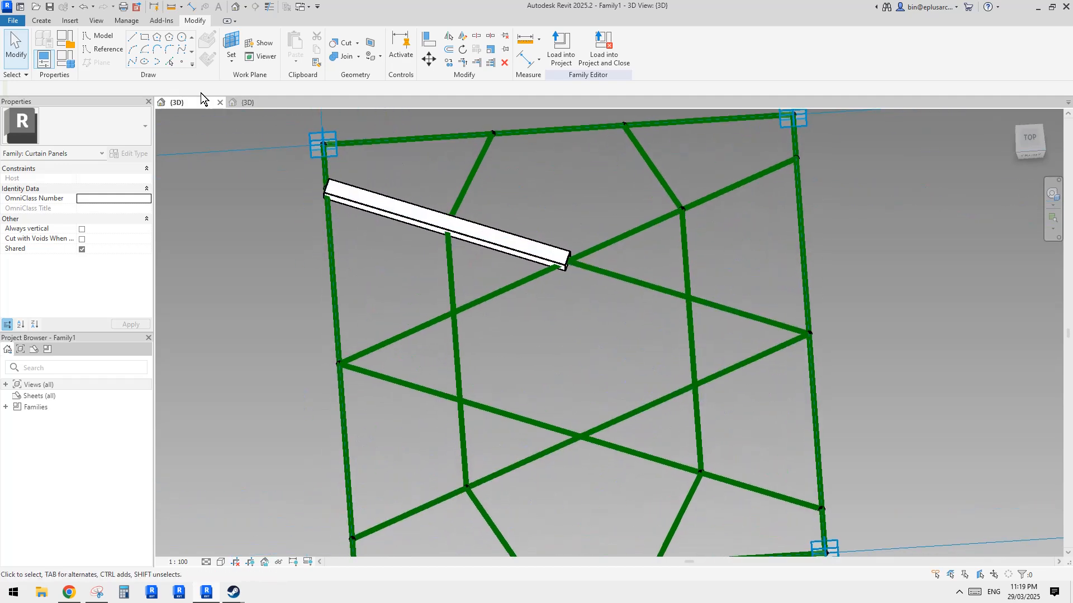
Step: Place a Family2 beam along the upper descending diagonal, from its right edge node to just short of the inner vertical line
{"action": "left_click", "coordinate": [53, 20]}
{"action": "left_click", "coordinate": [300, 48]}
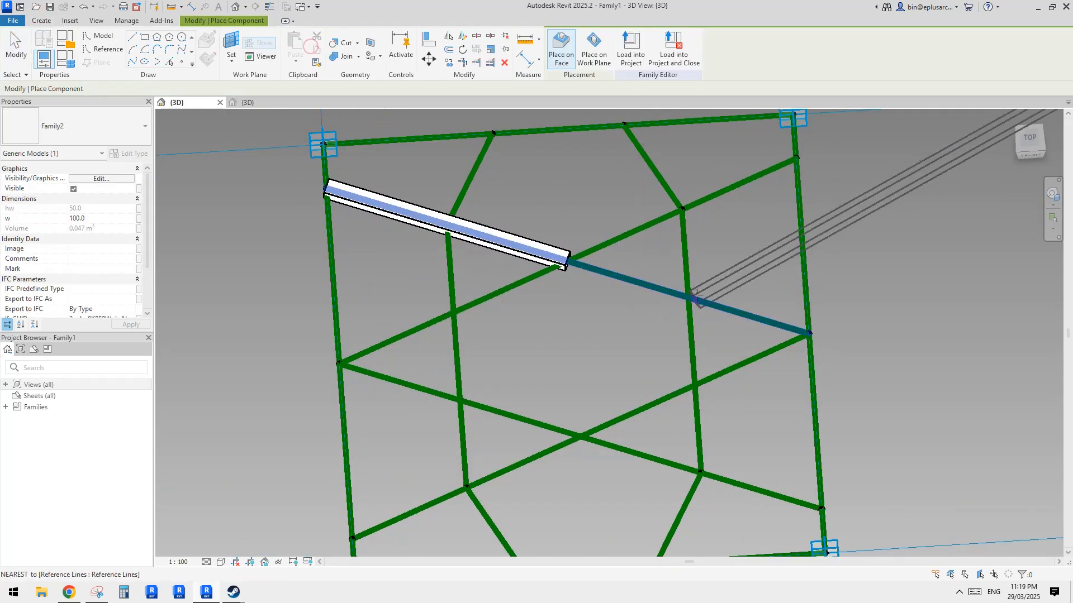
{"action": "left_click", "coordinate": [776, 324]}
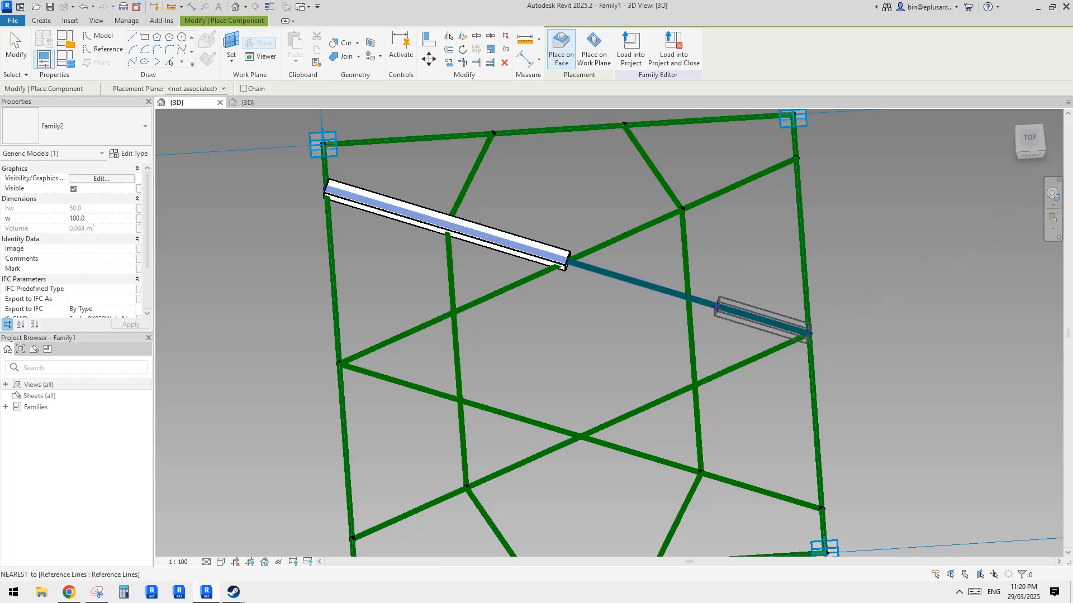
{"action": "left_click", "coordinate": [695, 337]}
{"action": "middle_click_drag", "start_coordinate": [695, 338], "coordinate": [778, 304], "text": "shift"}
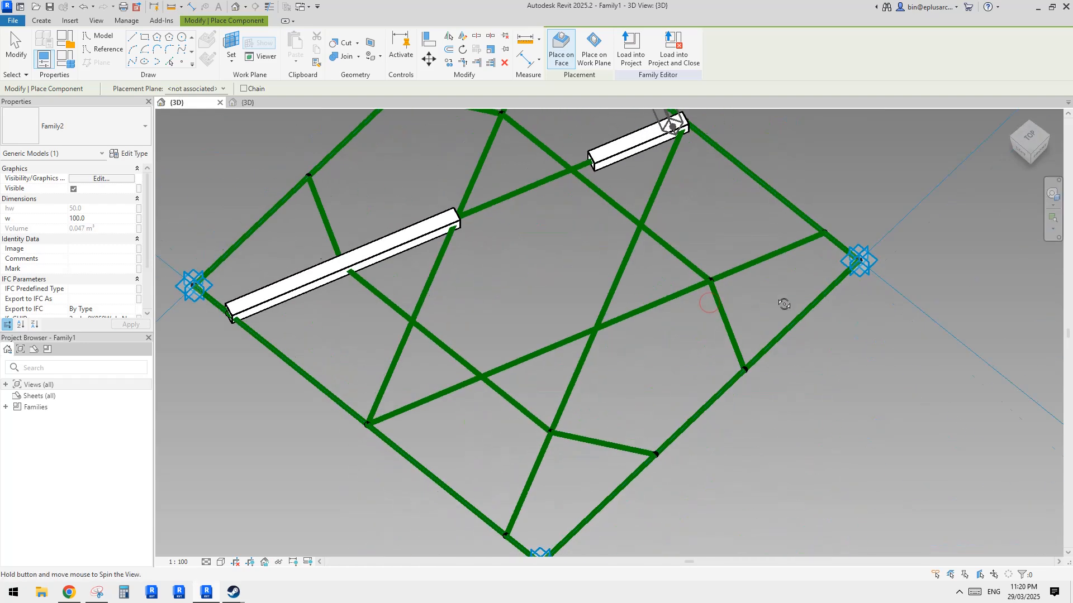
{"action": "key", "text": "Escape"}
Step: Host the new beam's inner adaptive point by intersection with the right inner vertical reference line
{"action": "middle_click_drag", "start_coordinate": [523, 192], "coordinate": [609, 320]}
{"action": "scroll", "coordinate": [653, 290], "scroll_direction": "up", "scroll_amount": 4}
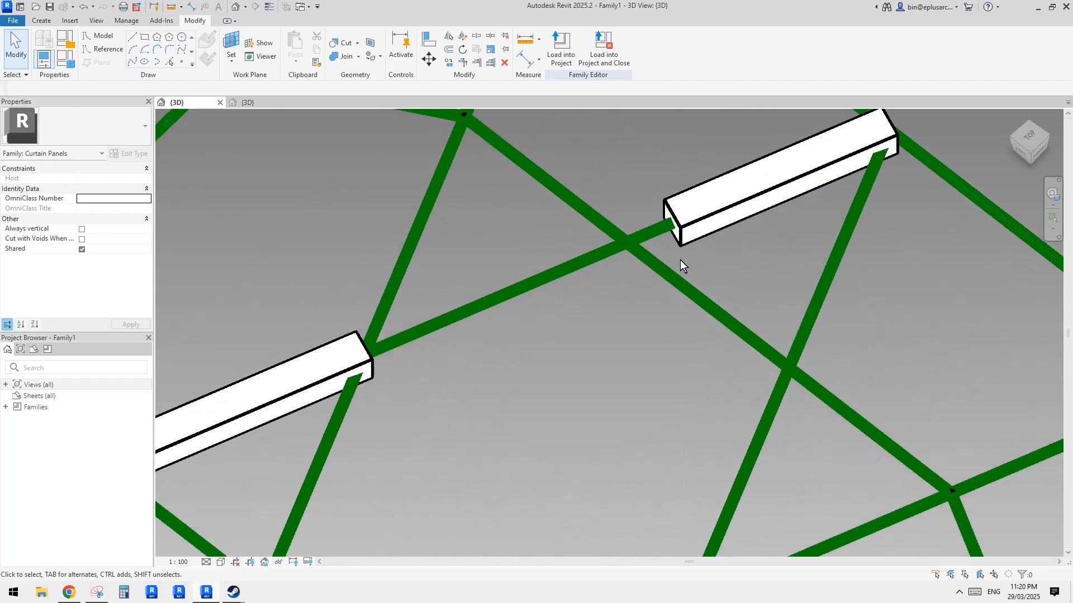
{"action": "left_click", "coordinate": [669, 231]}
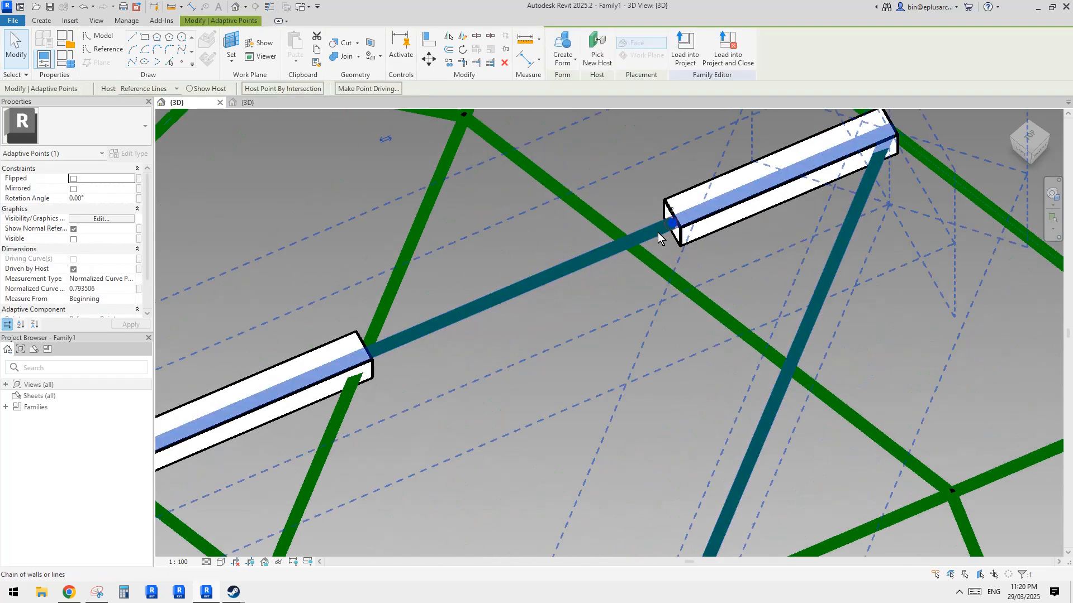
{"action": "middle_click_drag", "start_coordinate": [669, 232], "coordinate": [616, 132], "text": "shift"}
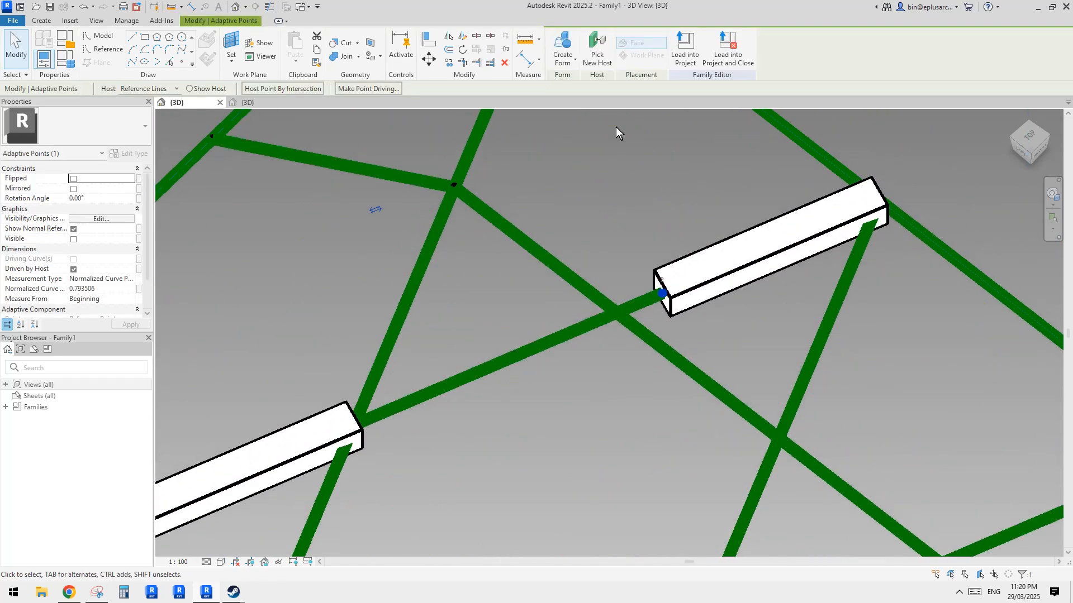
{"action": "left_click", "coordinate": [294, 88]}
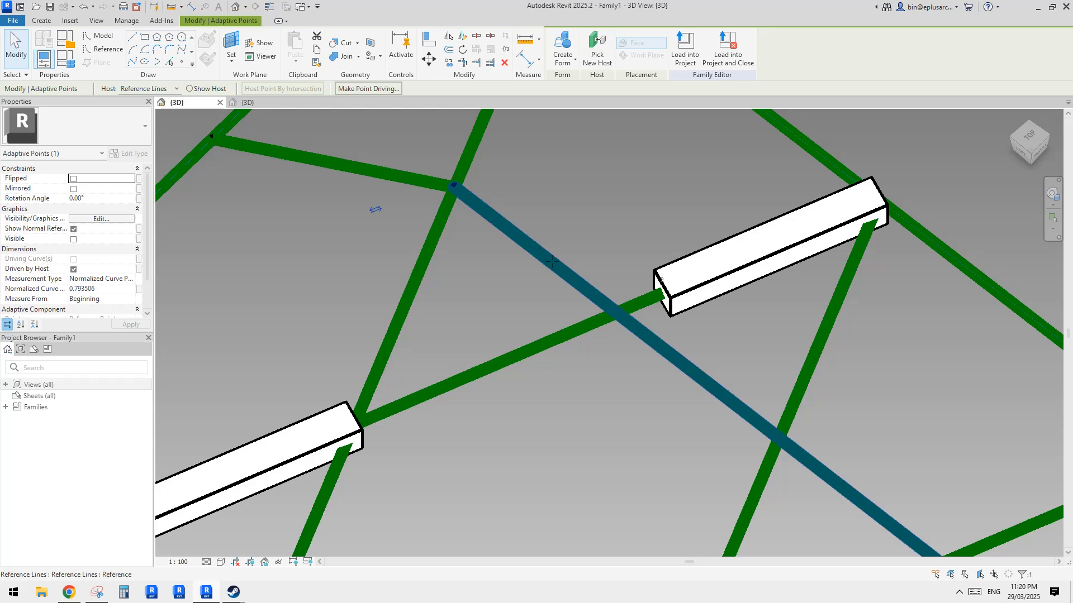
{"action": "scroll", "coordinate": [561, 269], "scroll_direction": "down", "scroll_amount": 5}
{"action": "key", "text": "Escape"}
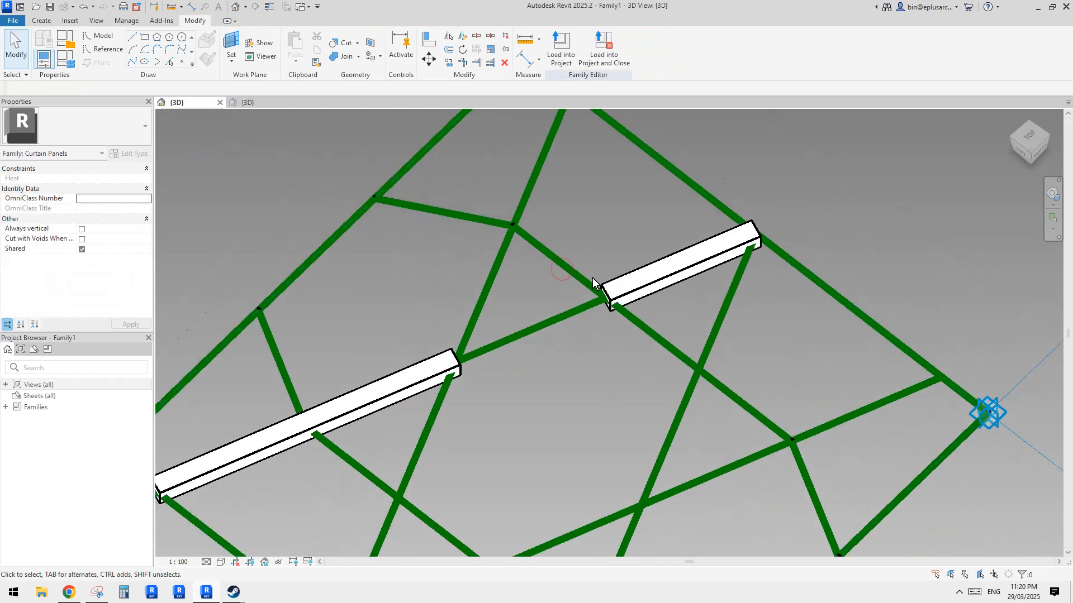
Step: Set the tile pattern grid's horizontal spacing to 2000
{"action": "middle_click_drag", "start_coordinate": [592, 277], "coordinate": [627, 230], "text": "shift"}
{"action": "scroll", "coordinate": [743, 307], "scroll_direction": "down", "scroll_amount": 1}
{"action": "middle_click_drag", "start_coordinate": [790, 368], "coordinate": [706, 361], "text": "shift"}
{"action": "scroll", "coordinate": [754, 380], "scroll_direction": "down", "scroll_amount": 1}
{"action": "scroll", "coordinate": [796, 368], "scroll_direction": "down", "scroll_amount": 1}
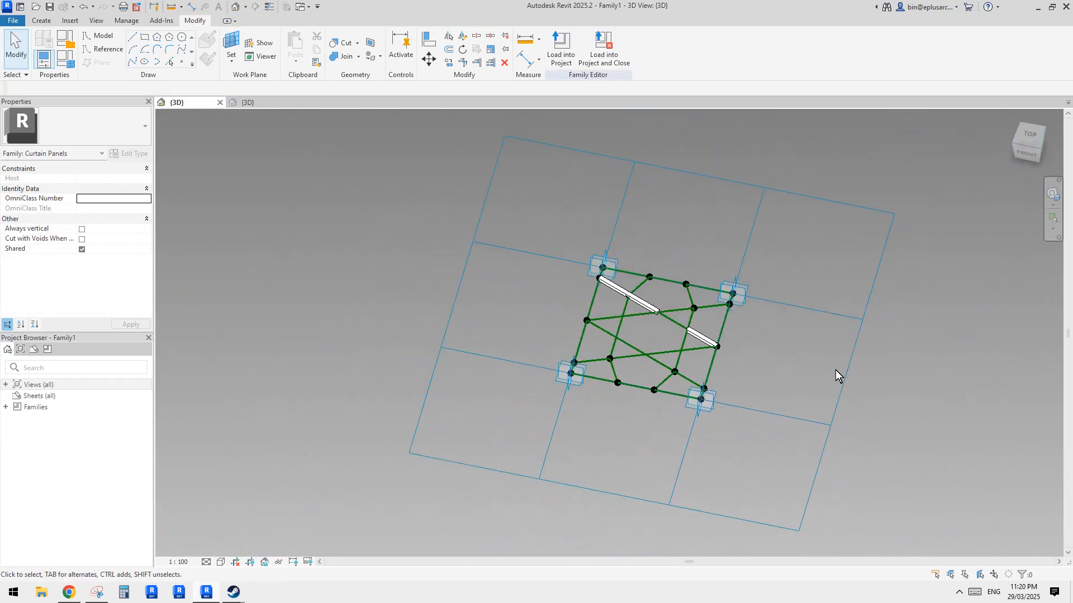
{"action": "left_click", "coordinate": [872, 291]}
{"action": "left_click", "coordinate": [111, 179]}
{"action": "type", "text": "2"}
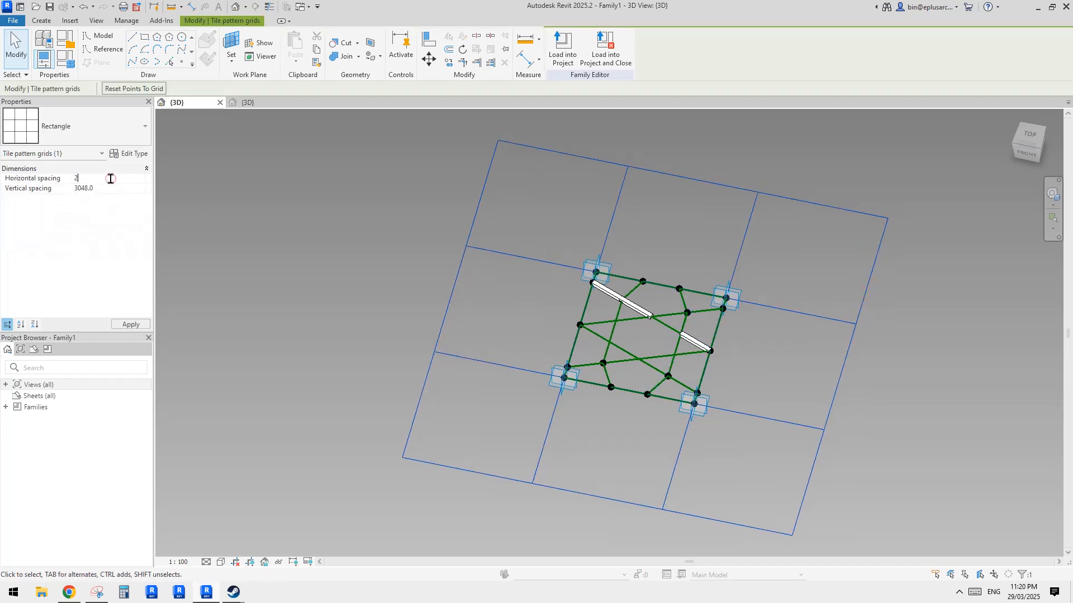
{"action": "type", "text": "000"}
{"action": "key", "text": "Return"}
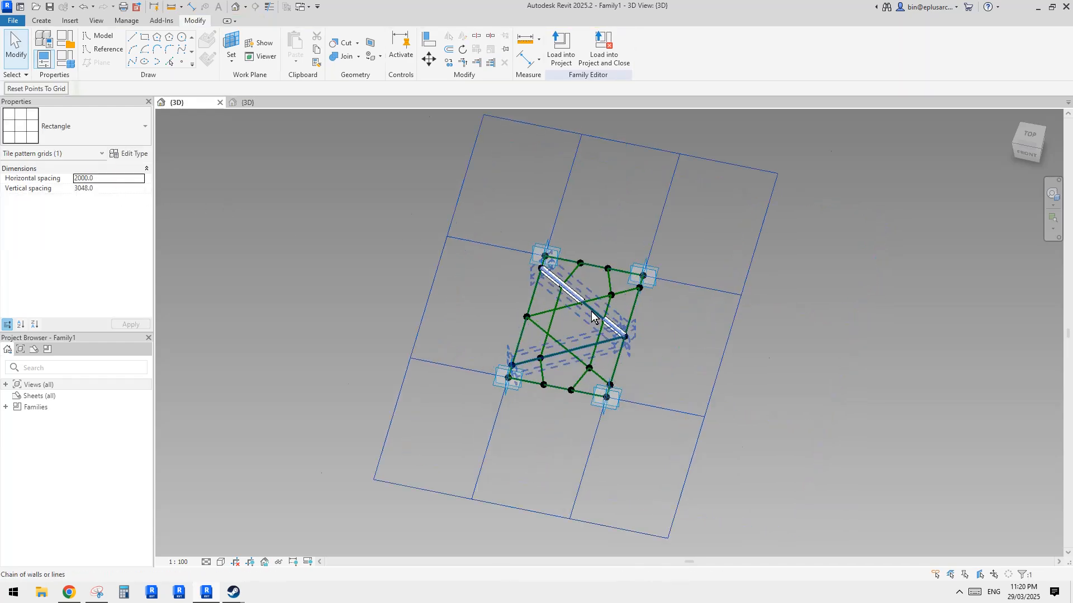
Step: Examine how the two beams follow the narrower panel and compare the layout with the annotated lattice photo in Snipping Tool
{"action": "scroll", "coordinate": [591, 311], "scroll_direction": "up", "scroll_amount": 2}
{"action": "scroll", "coordinate": [539, 263], "scroll_direction": "up", "scroll_amount": 2}
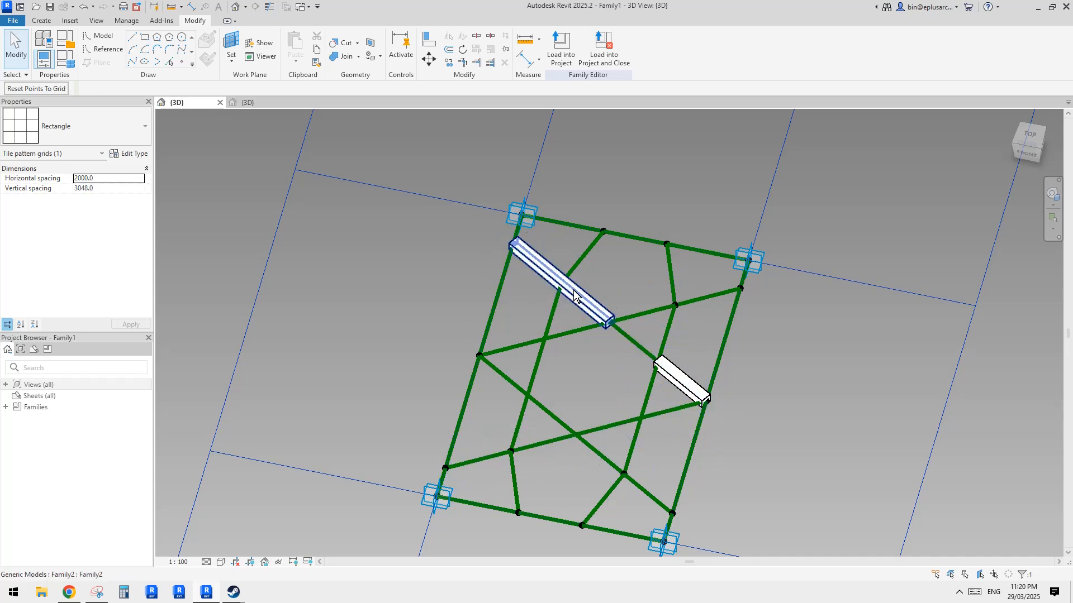
{"action": "scroll", "coordinate": [667, 346], "scroll_direction": "down", "scroll_amount": 1}
{"action": "middle_click_drag", "start_coordinate": [665, 341], "coordinate": [662, 363], "text": "shift"}
{"action": "middle_click_drag", "start_coordinate": [662, 363], "coordinate": [699, 305]}
{"action": "scroll", "coordinate": [694, 315], "scroll_direction": "up", "scroll_amount": 1}
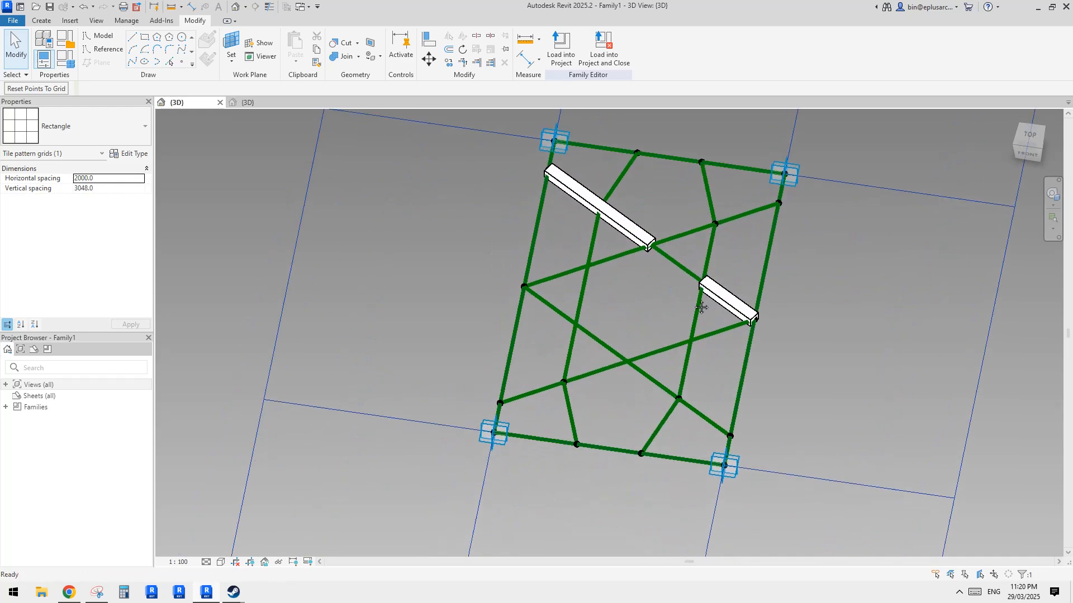
{"action": "left_click", "coordinate": [104, 588]}
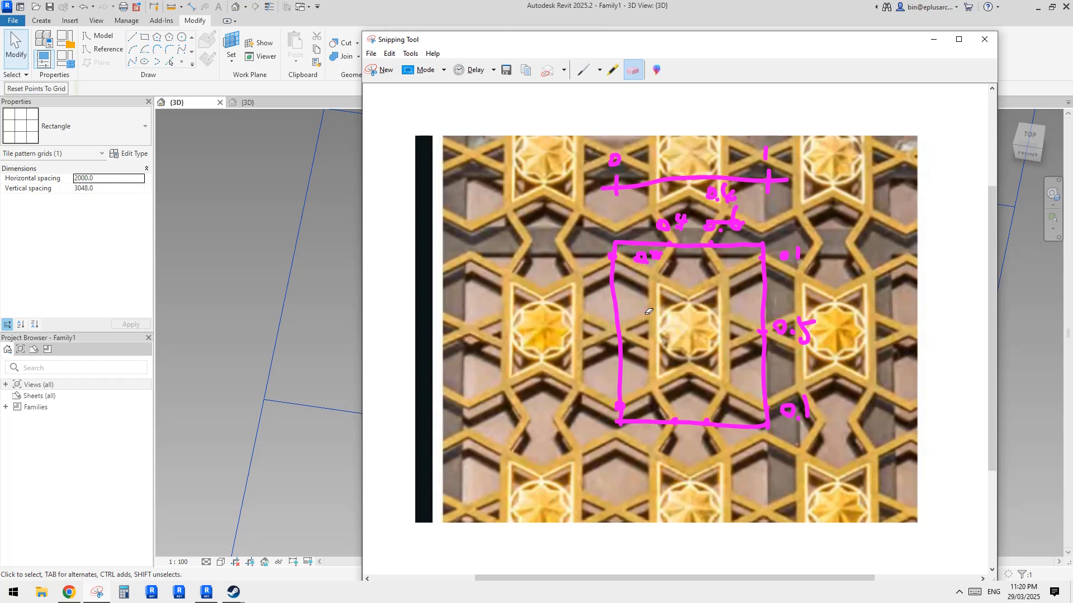
{"action": "key", "text": "alt+Tab"}
{"action": "middle_click_drag", "start_coordinate": [643, 326], "coordinate": [577, 327], "text": "shift"}
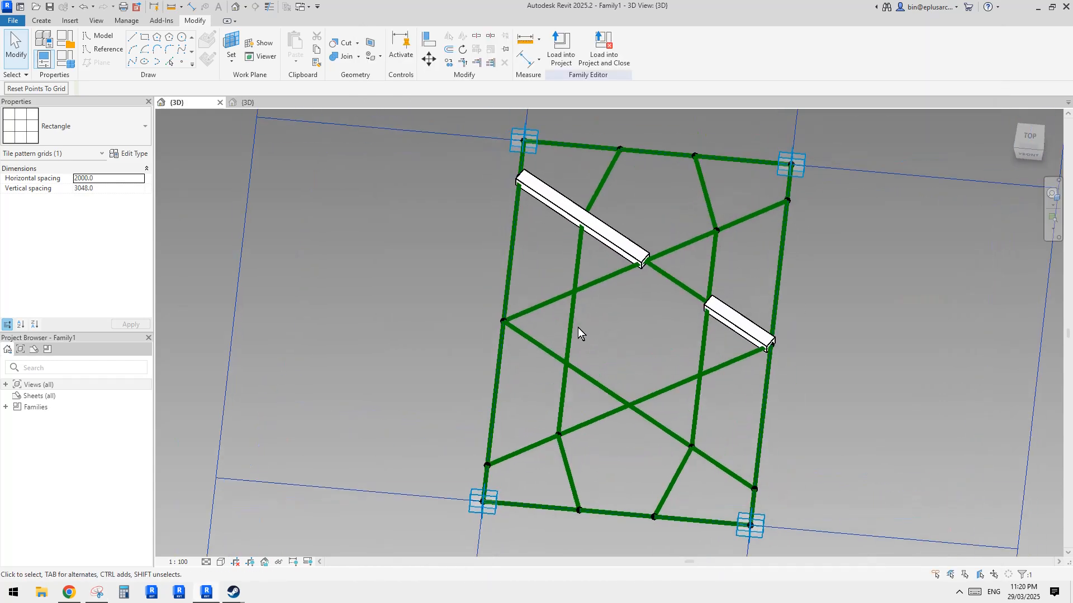
{"action": "left_click", "coordinate": [98, 593]}
{"action": "left_click", "coordinate": [211, 392]}
{"action": "middle_click_drag", "start_coordinate": [559, 212], "coordinate": [551, 222]}
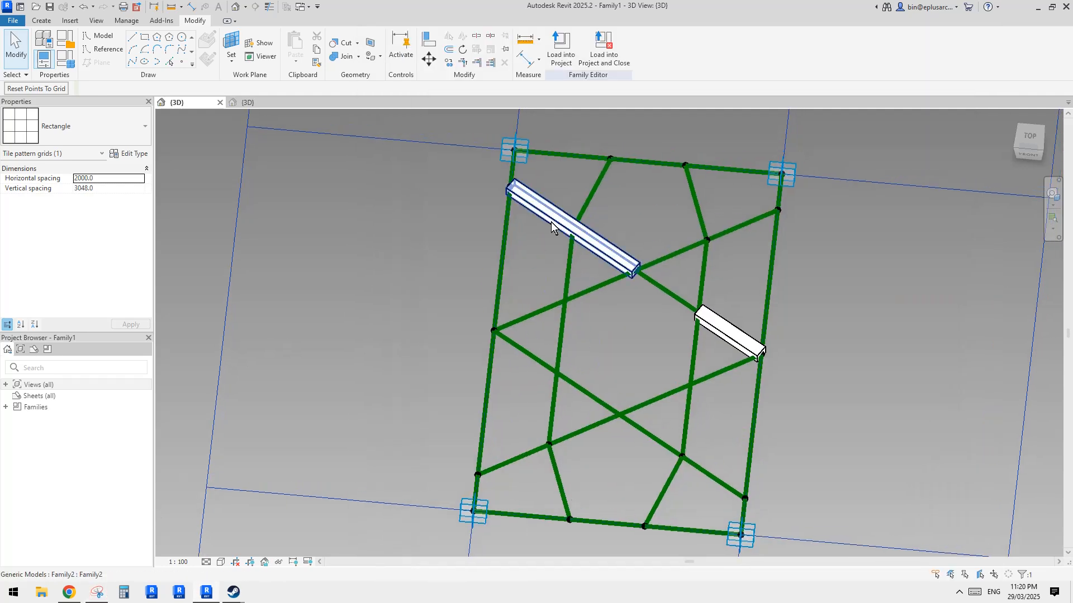
Step: Place a short Family2 beam along the upper ascending diagonal, from its left edge node to just short of the left inner vertical line
{"action": "left_click", "coordinate": [43, 20]}
{"action": "left_click", "coordinate": [301, 47]}
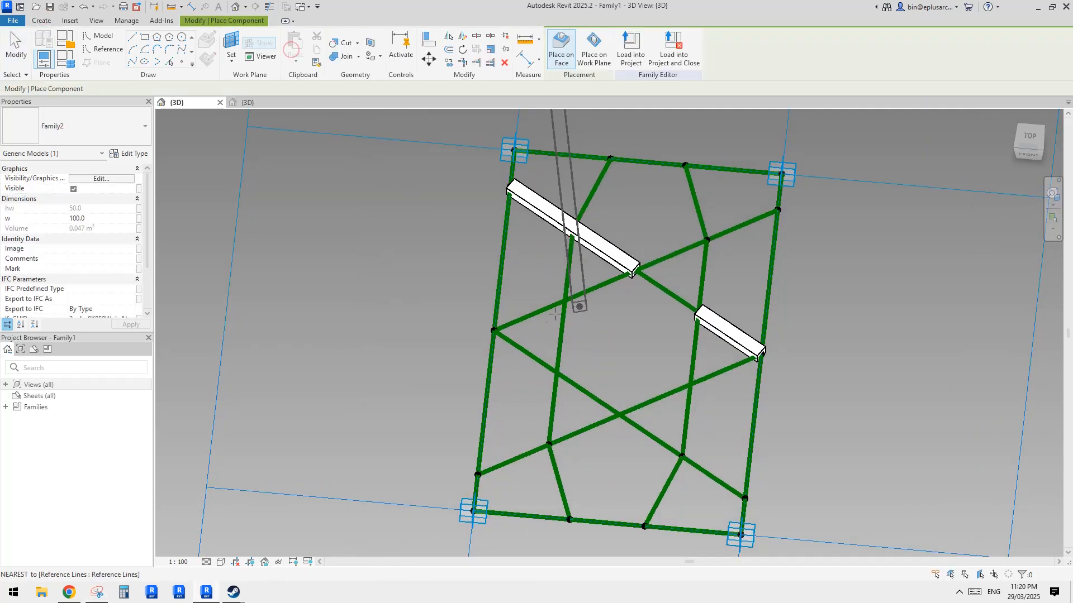
{"action": "scroll", "coordinate": [527, 317], "scroll_direction": "up", "scroll_amount": 2}
{"action": "left_click", "coordinate": [515, 319]}
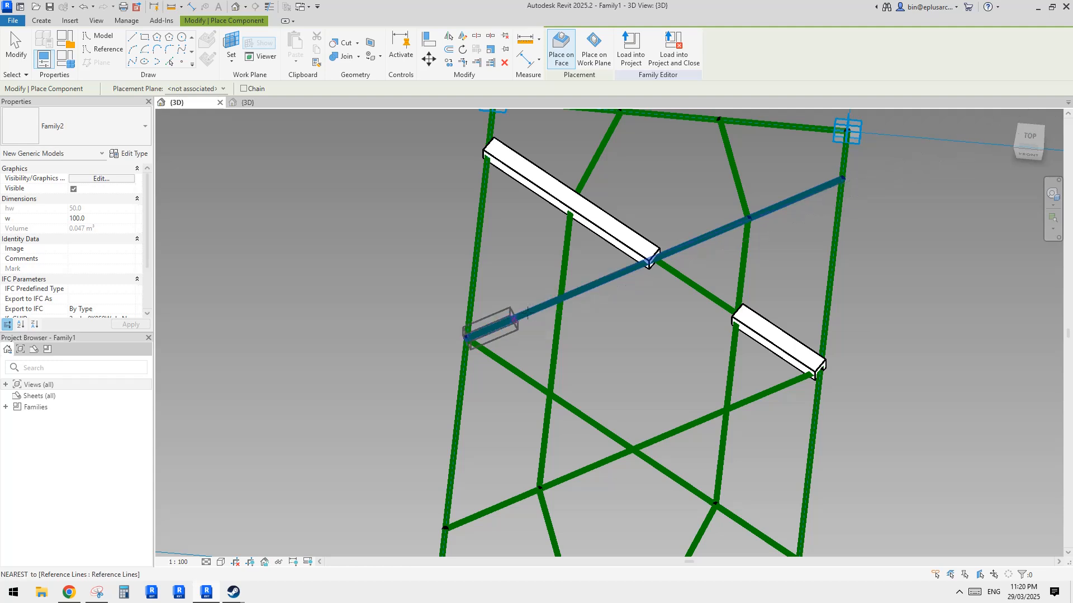
{"action": "left_click", "coordinate": [545, 306]}
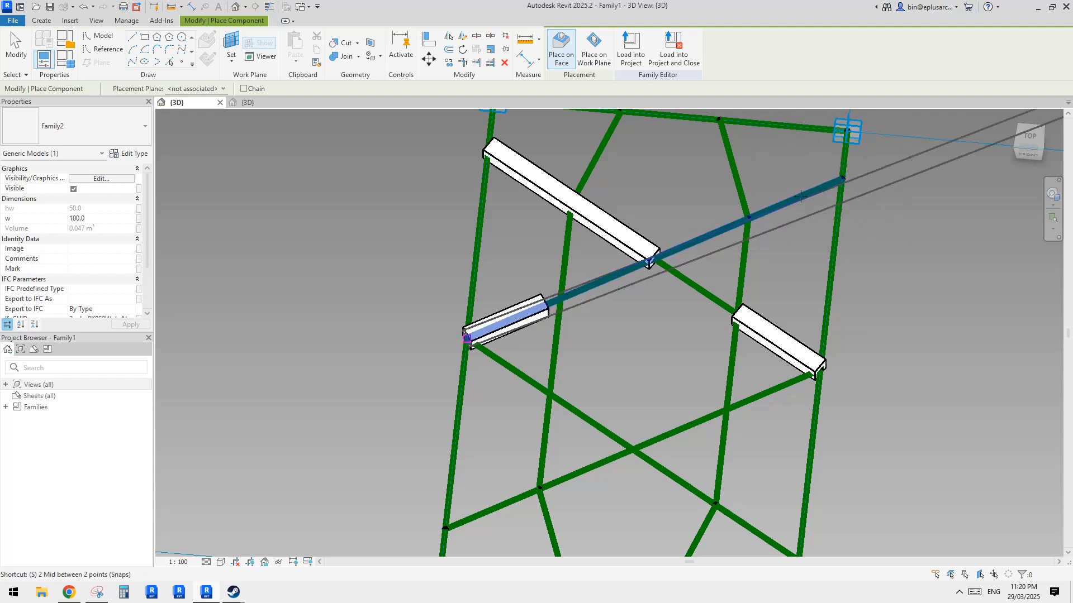
Step: Place another Family2 beam on the same ascending diagonal, from its right edge node to just short of the central crossing
{"action": "left_click", "coordinate": [687, 246]}
{"action": "left_click", "coordinate": [687, 247]}
{"action": "middle_click_drag", "start_coordinate": [719, 341], "coordinate": [706, 296]}
{"action": "mouse_move", "coordinate": [646, 377]}
{"action": "middle_mouse_down"}
{"action": "mouse_move", "coordinate": [661, 343]}
{"action": "mouse_move", "coordinate": [656, 359]}
{"action": "middle_mouse_up"}
{"action": "scroll", "coordinate": [662, 346], "scroll_direction": "down", "scroll_amount": 1}
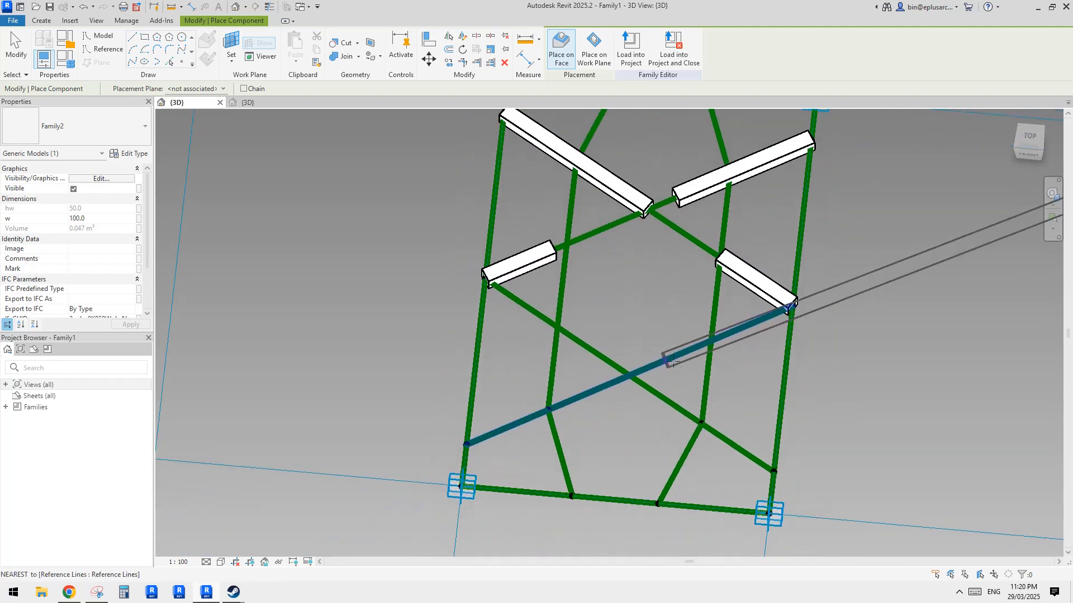
{"action": "middle_click_drag", "start_coordinate": [598, 258], "coordinate": [597, 310]}
{"action": "scroll", "coordinate": [598, 310], "scroll_direction": "up", "scroll_amount": 1}
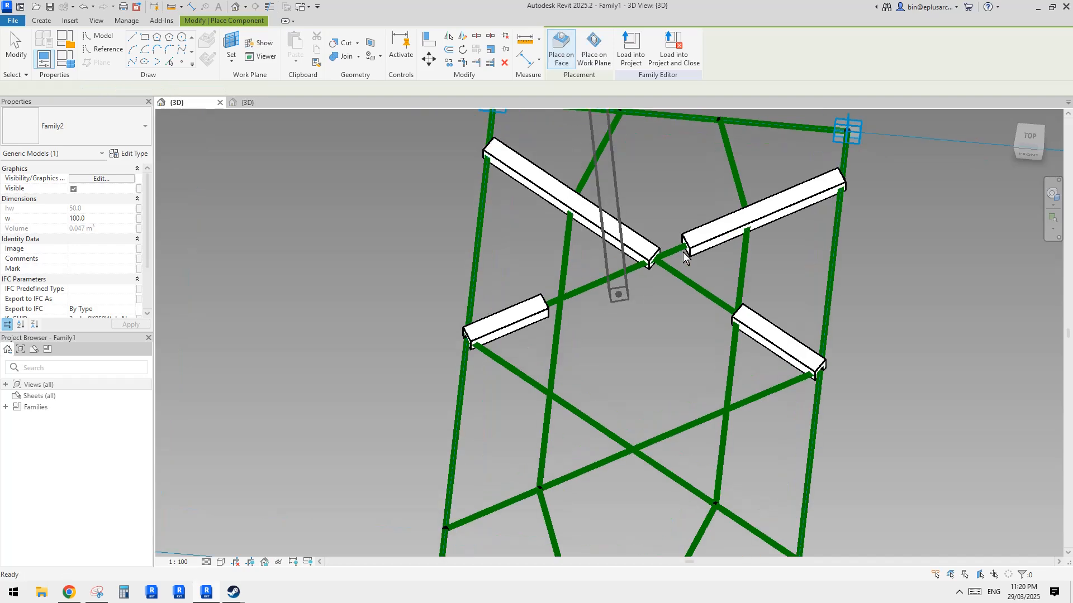
Step: Host the upper-right beam's inner adaptive point by intersection with the descending diagonal reference line
{"action": "key", "text": "Escape"}
{"action": "scroll", "coordinate": [688, 245], "scroll_direction": "up", "scroll_amount": 2}
{"action": "key", "text": "Tab"}
{"action": "key", "text": "Tab"}
{"action": "left_click", "coordinate": [684, 244]}
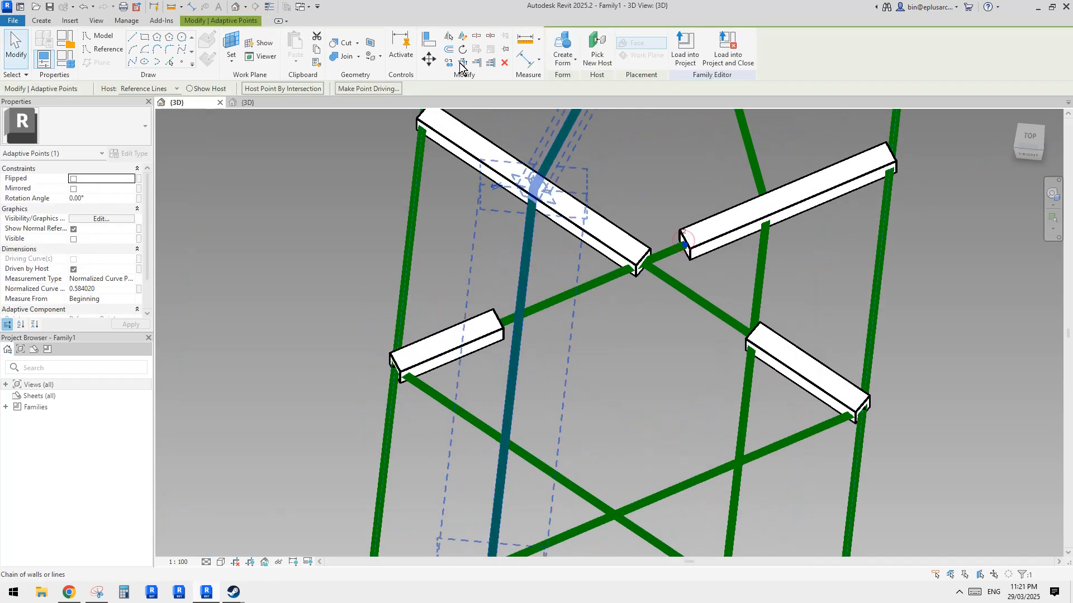
{"action": "left_click", "coordinate": [284, 88]}
{"action": "left_click", "coordinate": [686, 289]}
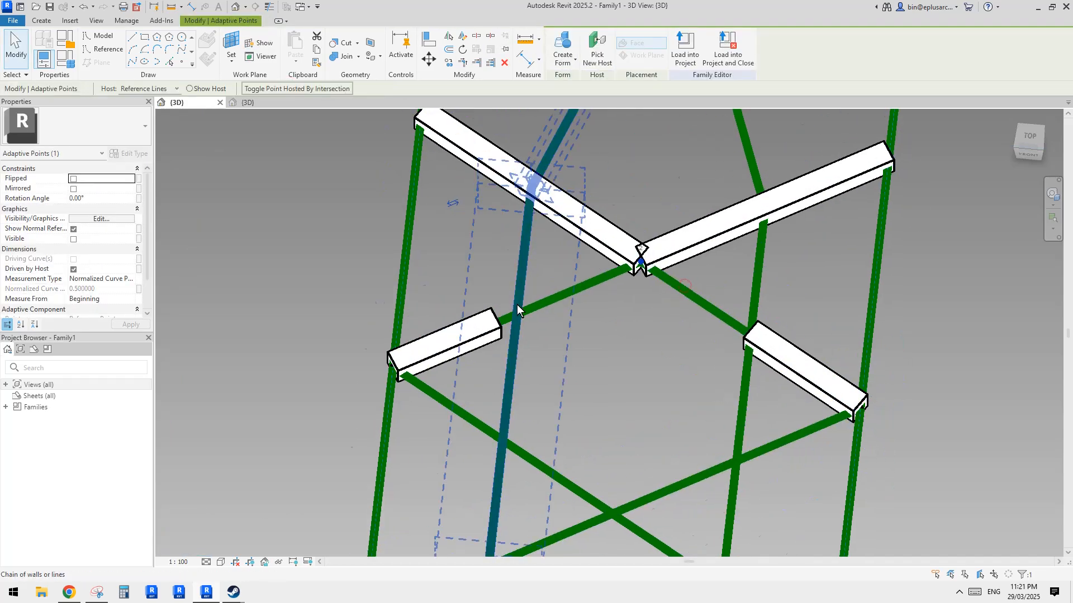
Step: Host the short left beam's inner adaptive point by intersection with the left inner vertical reference line
{"action": "middle_click_drag", "start_coordinate": [573, 310], "coordinate": [447, 313], "text": "shift"}
{"action": "key", "text": "Tab"}
{"action": "left_click", "coordinate": [518, 186]}
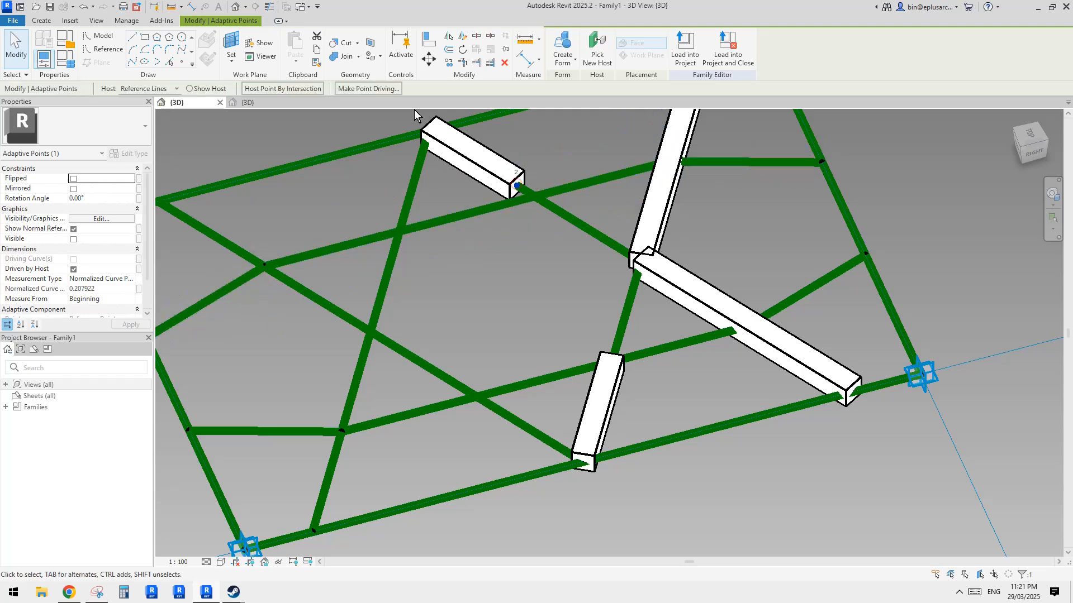
{"action": "left_click", "coordinate": [283, 89]}
{"action": "middle_click_drag", "start_coordinate": [533, 224], "coordinate": [591, 232], "text": "shift"}
{"action": "left_click", "coordinate": [566, 164]}
{"action": "scroll", "coordinate": [537, 193], "scroll_direction": "down", "scroll_amount": 2}
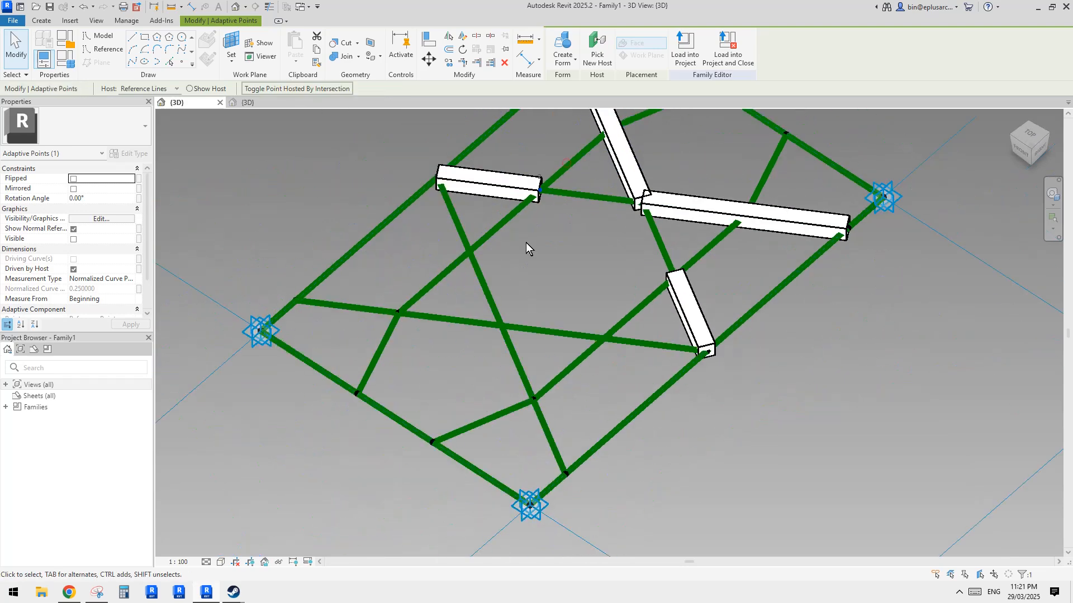
{"action": "middle_click_drag", "start_coordinate": [525, 243], "coordinate": [622, 247], "text": "shift"}
{"action": "scroll", "coordinate": [622, 247], "scroll_direction": "up", "scroll_amount": 1}
{"action": "scroll", "coordinate": [623, 247], "scroll_direction": "down", "scroll_amount": 3}
{"action": "key", "text": "Escape"}
Step: Place full-length Family2 beams along the left and right inner vertical reference lines
{"action": "middle_click_drag", "start_coordinate": [634, 290], "coordinate": [587, 322], "text": "shift"}
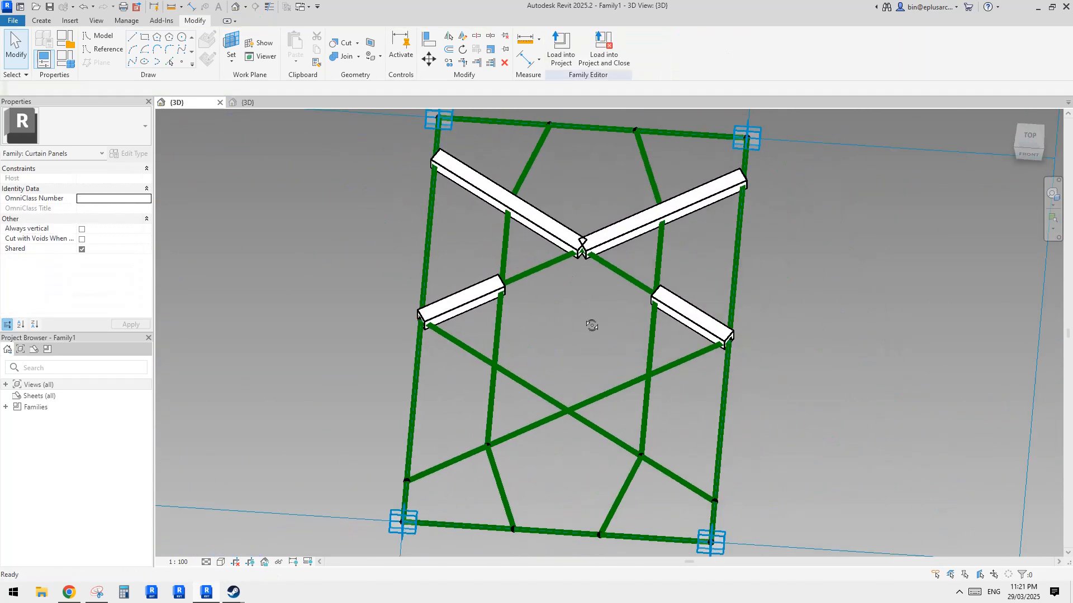
{"action": "left_click", "coordinate": [44, 21]}
{"action": "left_click", "coordinate": [299, 50]}
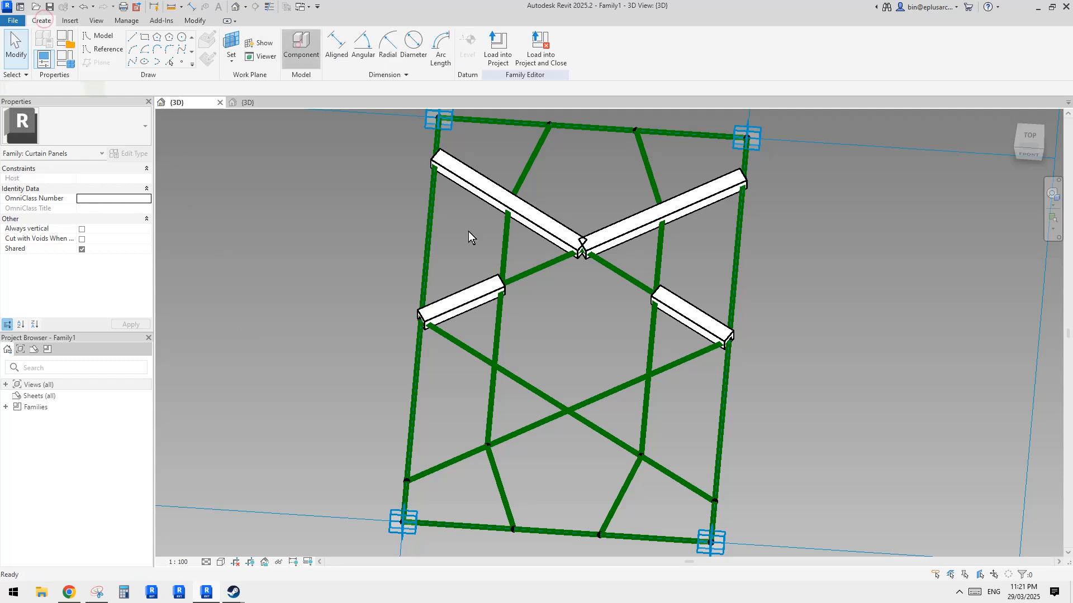
{"action": "left_click", "coordinate": [503, 233]}
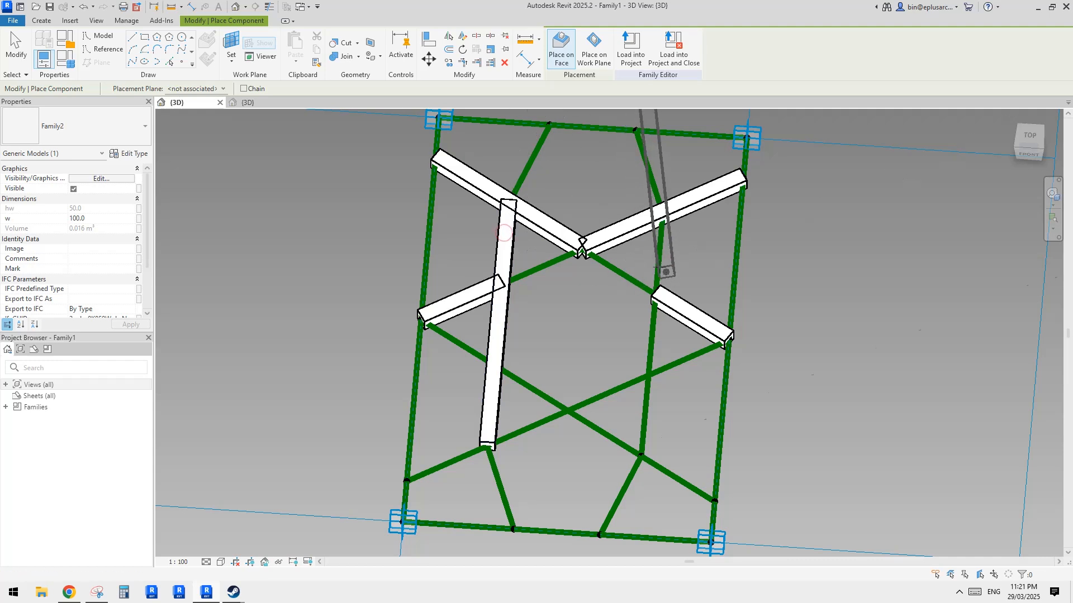
{"action": "left_click", "coordinate": [658, 264]}
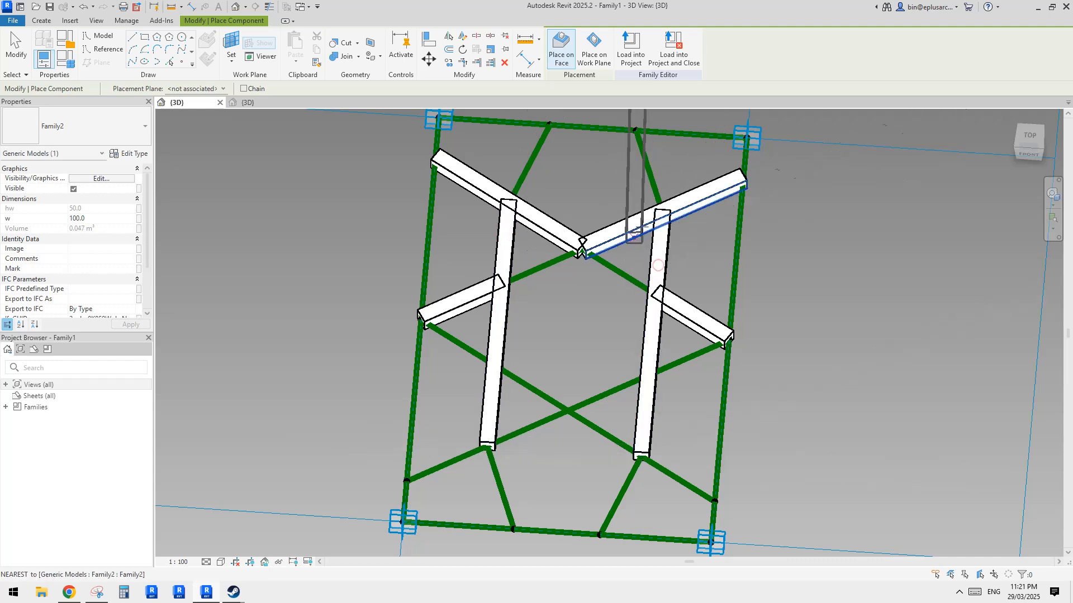
Step: Place Family2 beams along the four short slanted lines joining the inner verticals to the panel's upper and lower edges
{"action": "left_click", "coordinate": [526, 169]}
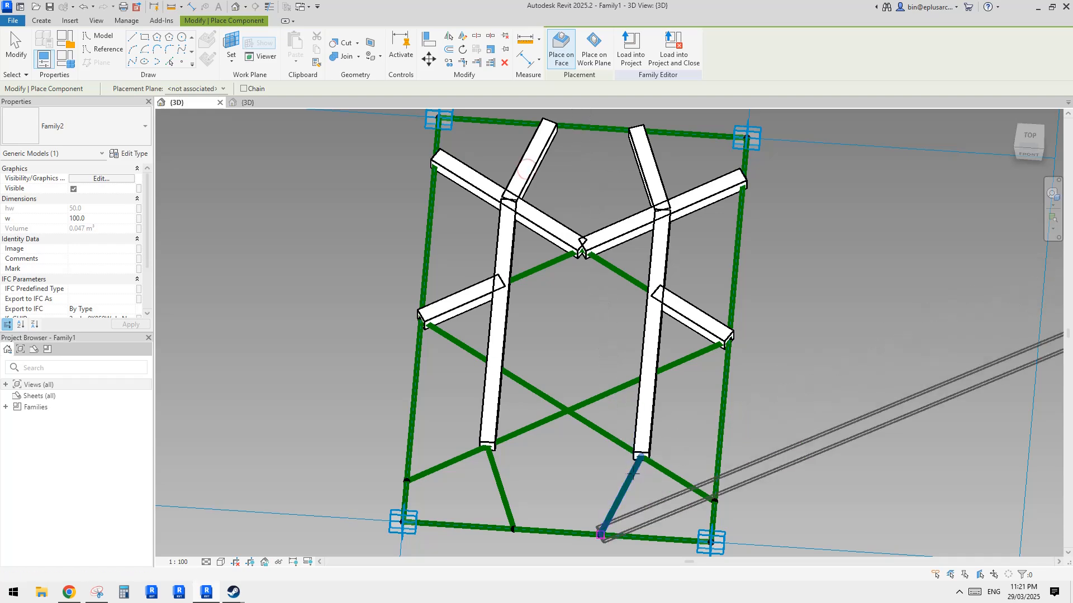
{"action": "left_click", "coordinate": [641, 456]}
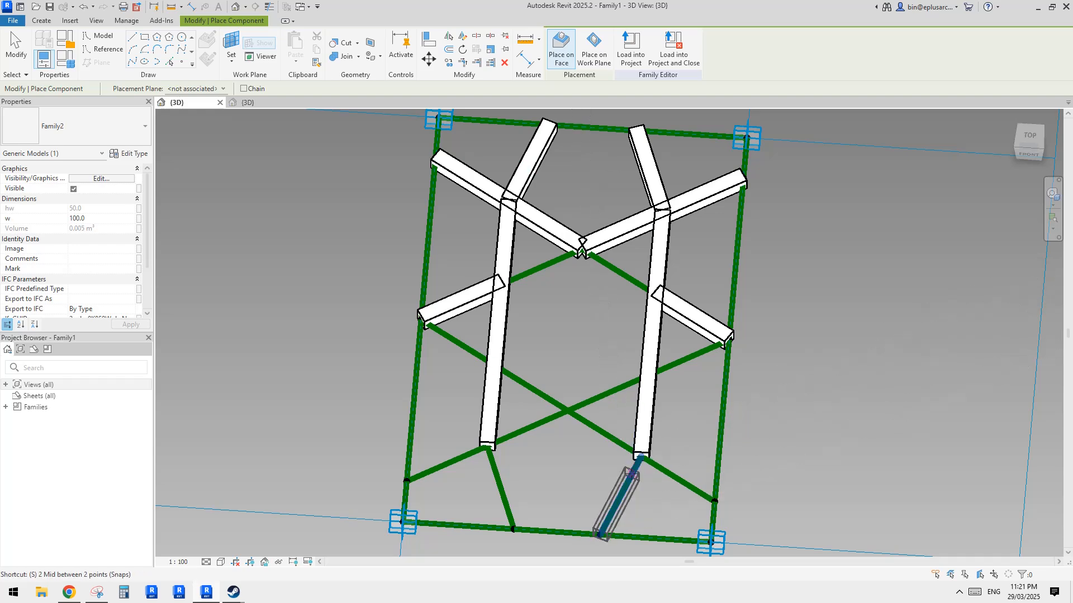
{"action": "left_click", "coordinate": [499, 494]}
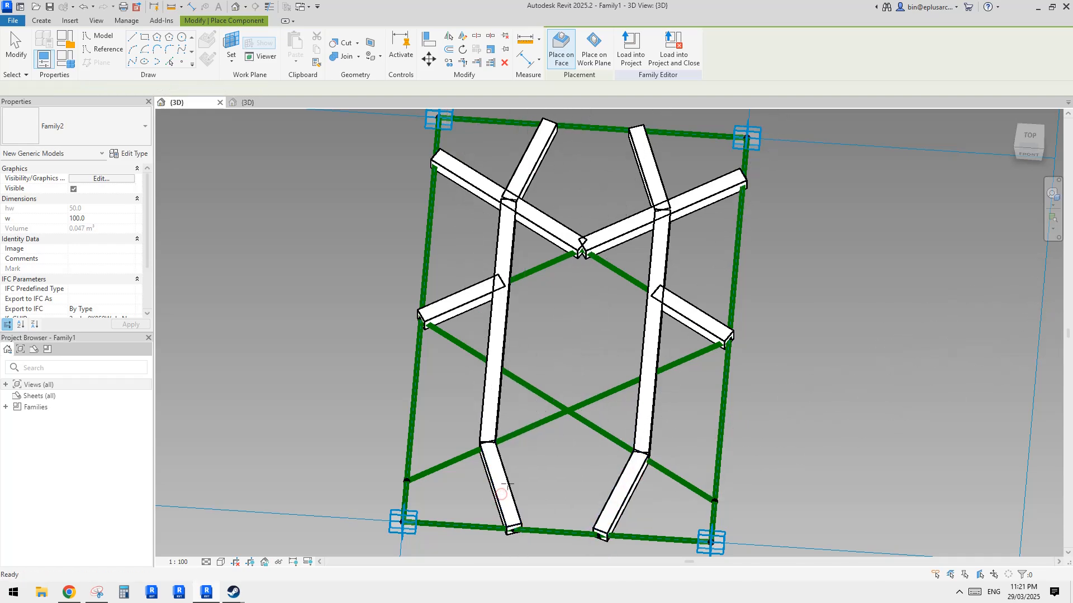
{"action": "key", "text": "Escape"}
{"action": "key", "text": "Escape"}
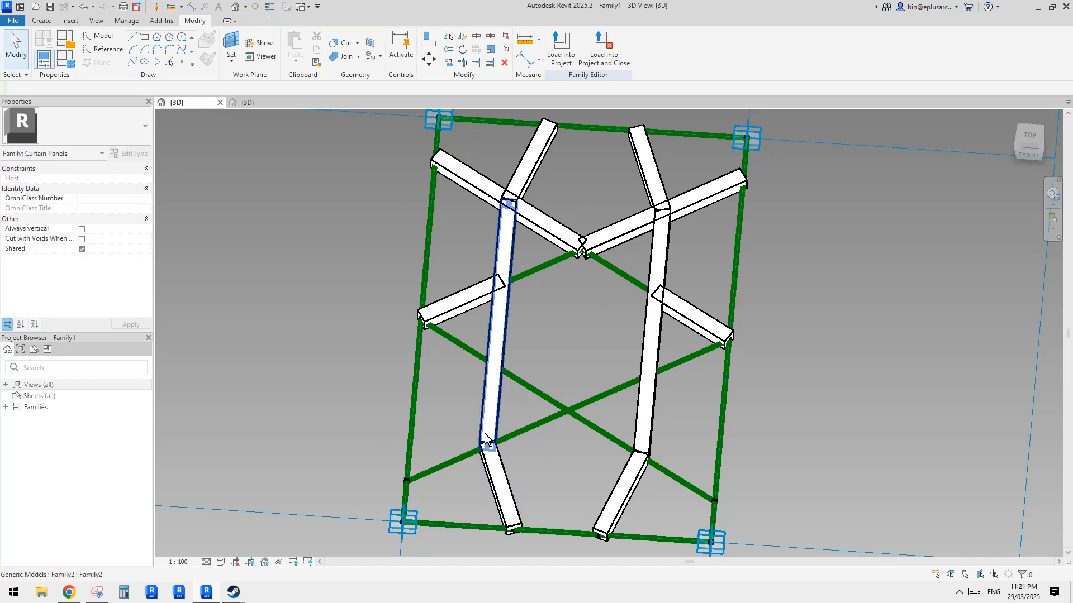
Step: Compare the beams placed so far with the annotated lattice photo in Snipping Tool
{"action": "middle_click_drag", "start_coordinate": [485, 453], "coordinate": [622, 390], "text": "shift"}
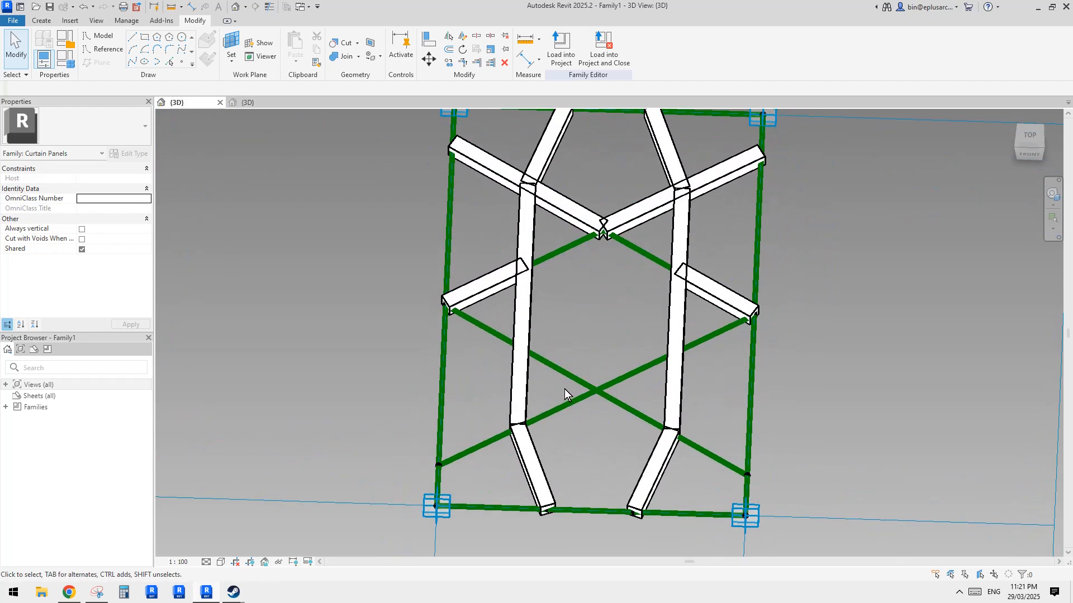
{"action": "left_click", "coordinate": [99, 592]}
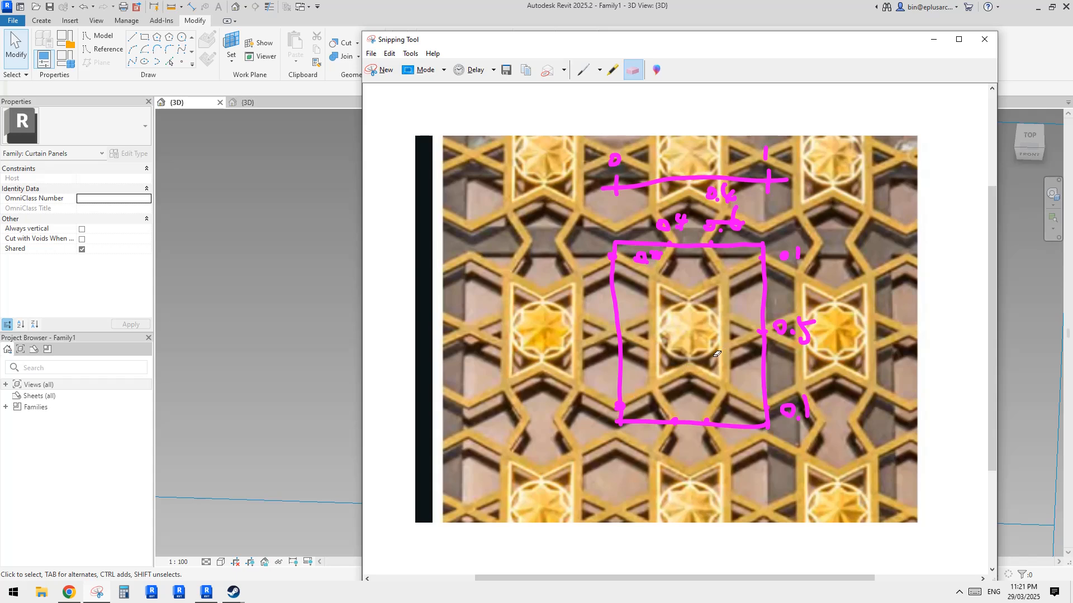
Step: Switch back to Revit and place Family2 beams from the lower points on the panel's left and right edges along the crossing diagonal reference lines
{"action": "left_click", "coordinate": [235, 352]}
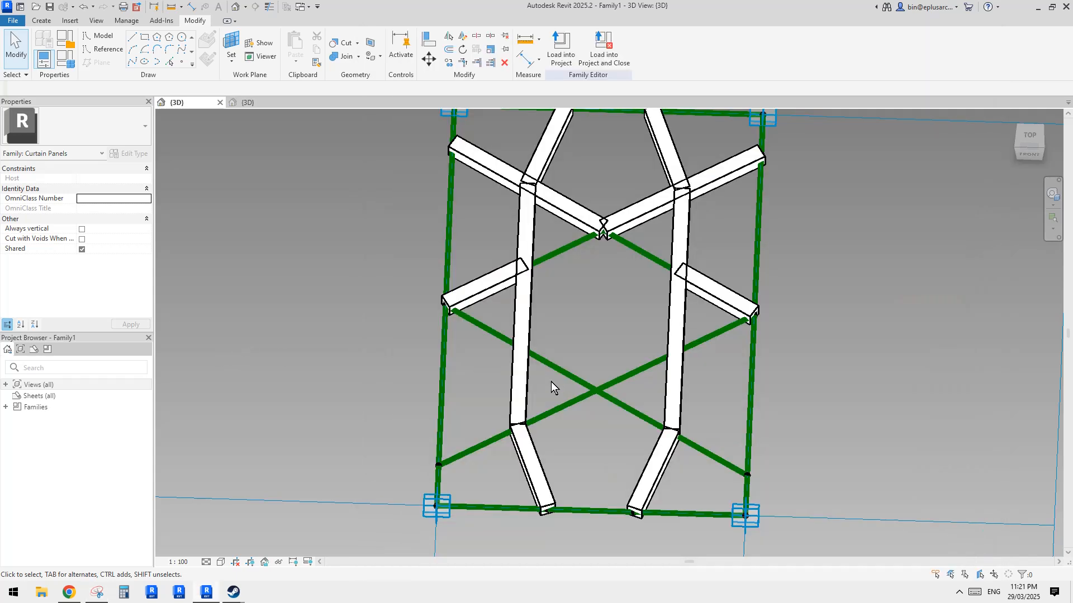
{"action": "left_click", "coordinate": [41, 20]}
{"action": "left_click", "coordinate": [300, 47]}
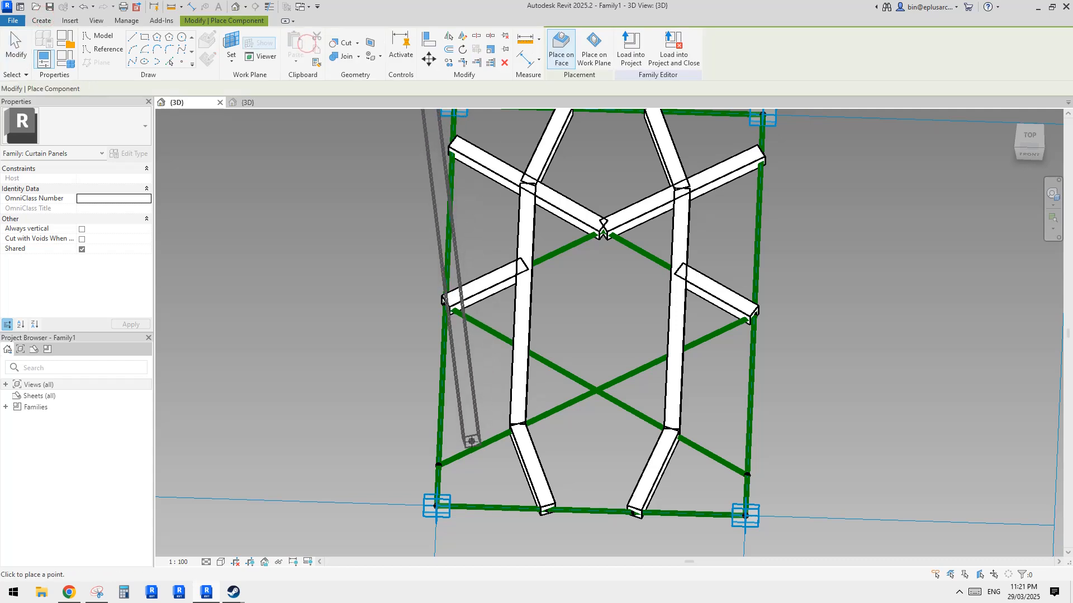
{"action": "left_click", "coordinate": [473, 445]}
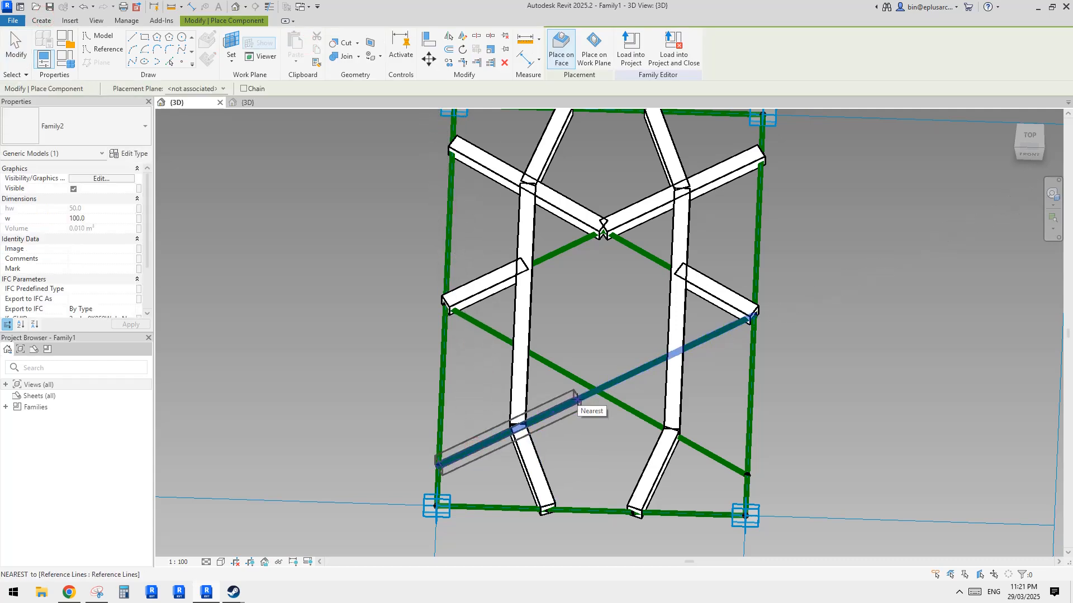
{"action": "left_click", "coordinate": [723, 472]}
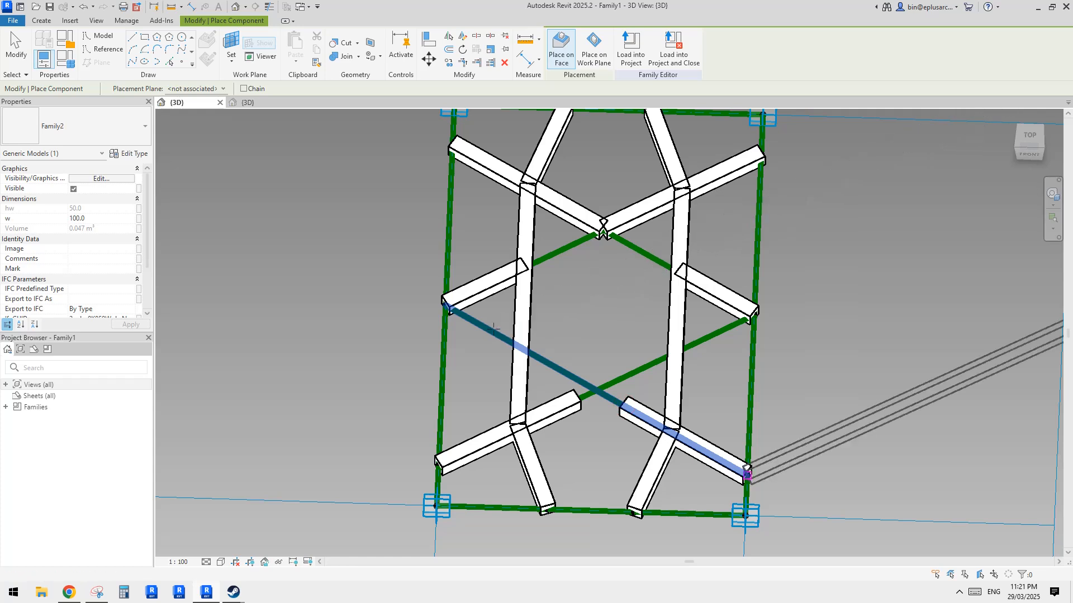
Step: Place short Family2 beams running inward and down from the left and right edge midpoints along the diagonal reference lines
{"action": "left_click", "coordinate": [448, 307]}
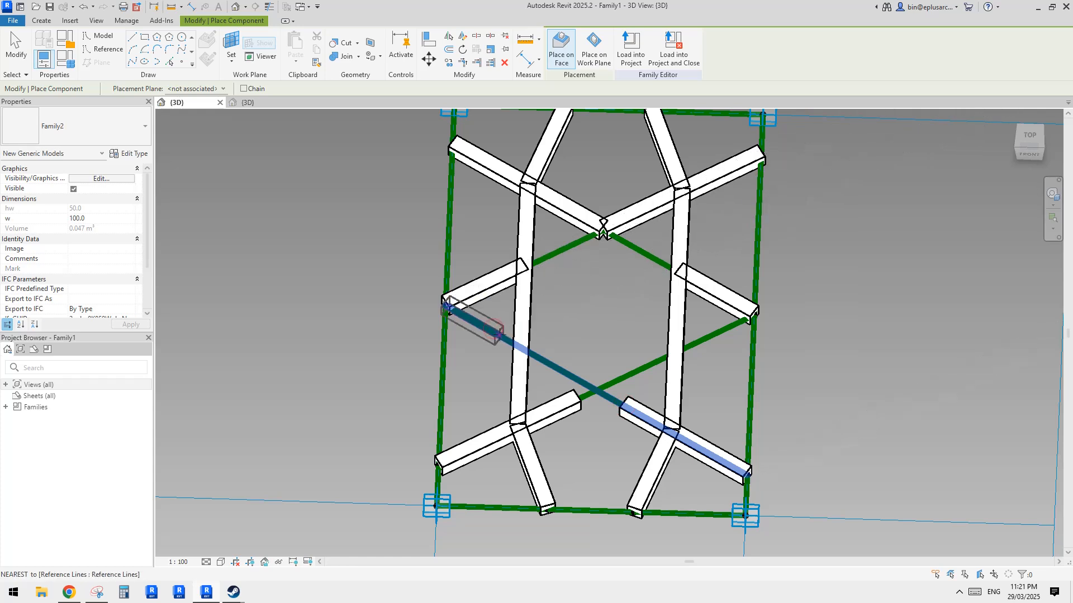
{"action": "left_click", "coordinate": [497, 333]}
{"action": "left_click", "coordinate": [752, 316]}
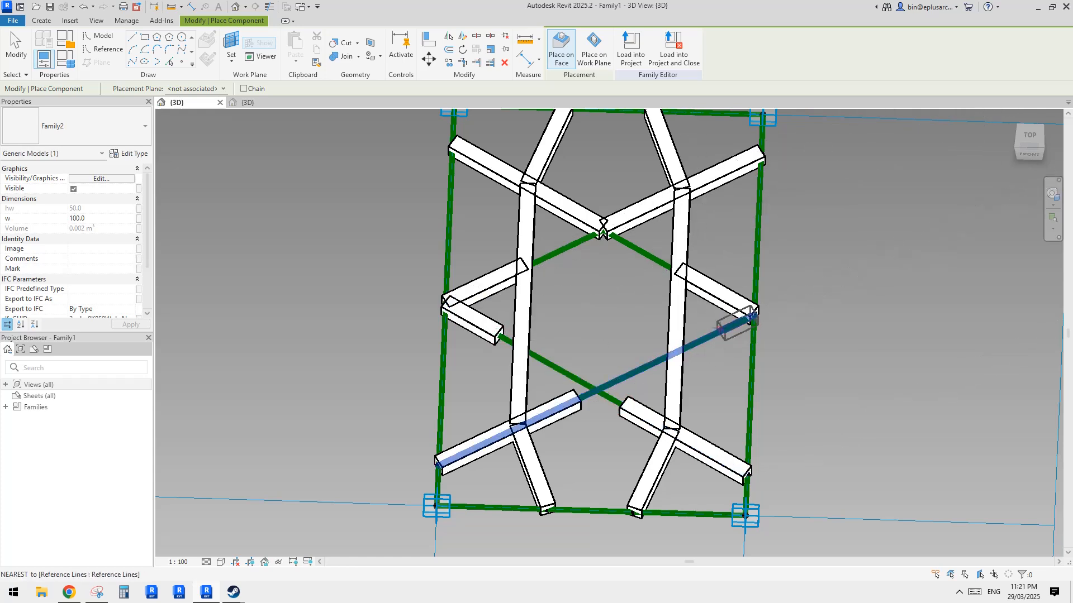
{"action": "left_click", "coordinate": [652, 366]}
{"action": "key", "text": "Escape"}
Step: In wireframe display, host the lower-left short beam's inner adaptive point by intersection with the left inner vertical reference line
{"action": "scroll", "coordinate": [526, 343], "scroll_direction": "up", "scroll_amount": 2}
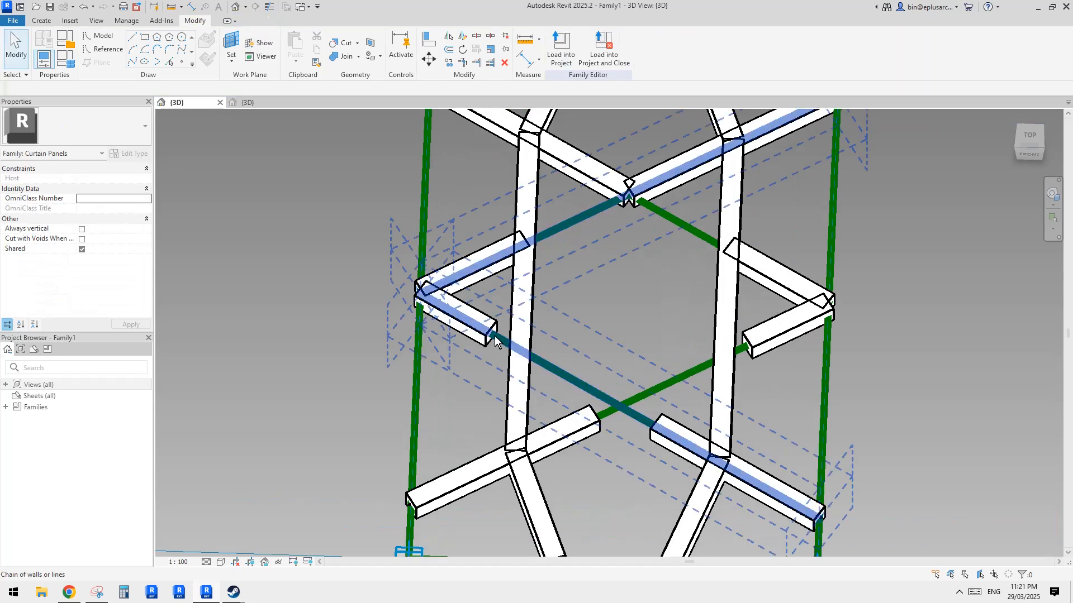
{"action": "left_click", "coordinate": [495, 337]}
{"action": "left_click", "coordinate": [504, 351]}
{"action": "key", "text": "Tab"}
{"action": "key", "text": "Tab"}
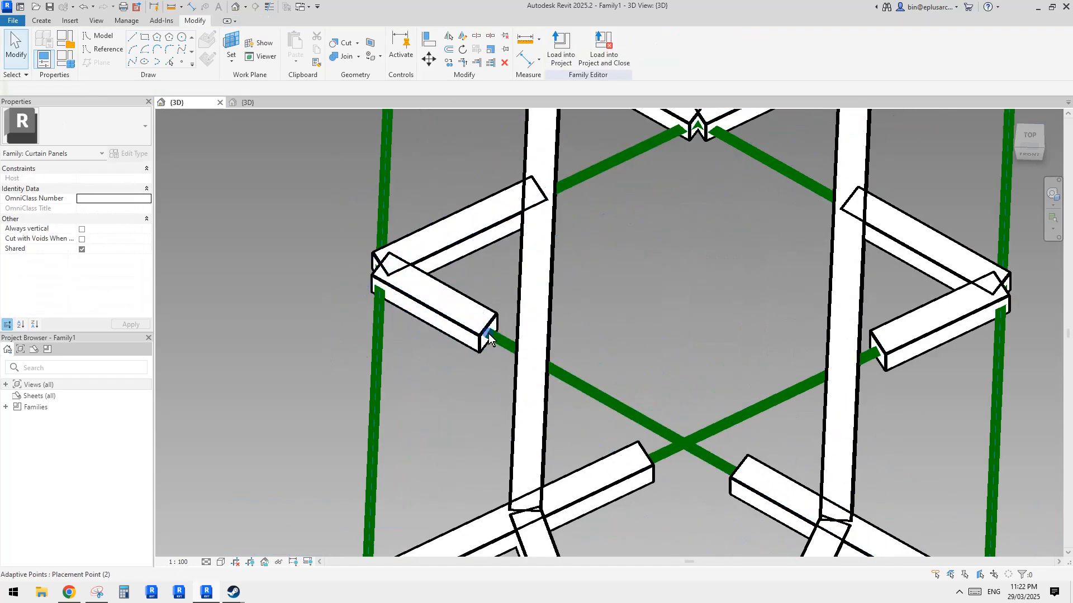
{"action": "left_click", "coordinate": [489, 335]}
{"action": "scroll", "coordinate": [533, 352], "scroll_direction": "up", "scroll_amount": 2}
{"action": "middle_click_drag", "start_coordinate": [537, 352], "coordinate": [410, 252]}
{"action": "left_click", "coordinate": [284, 88]}
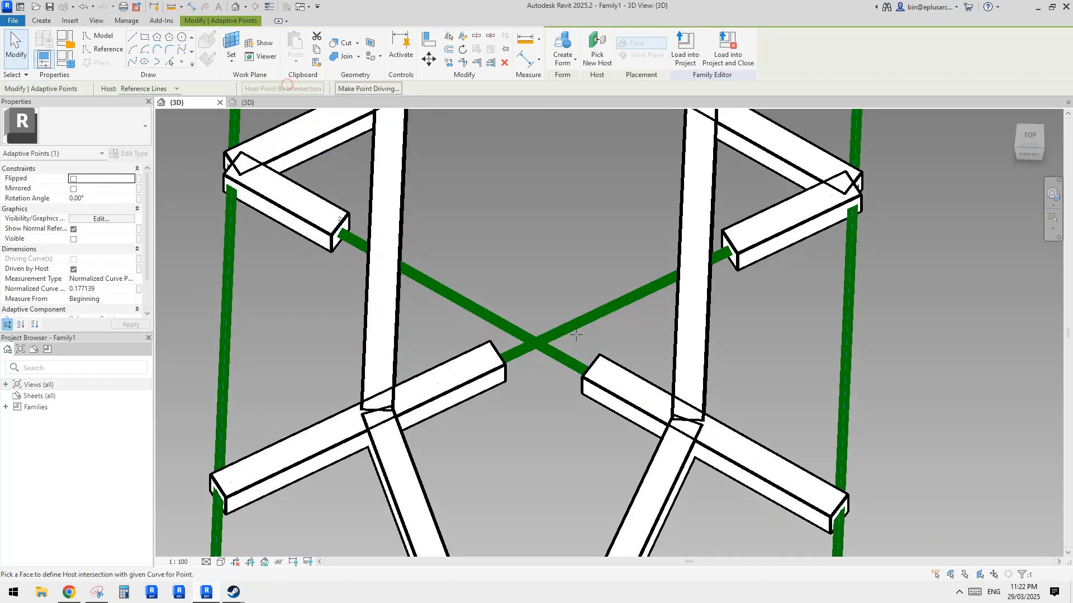
{"action": "scroll", "coordinate": [385, 311], "scroll_direction": "down", "scroll_amount": 3}
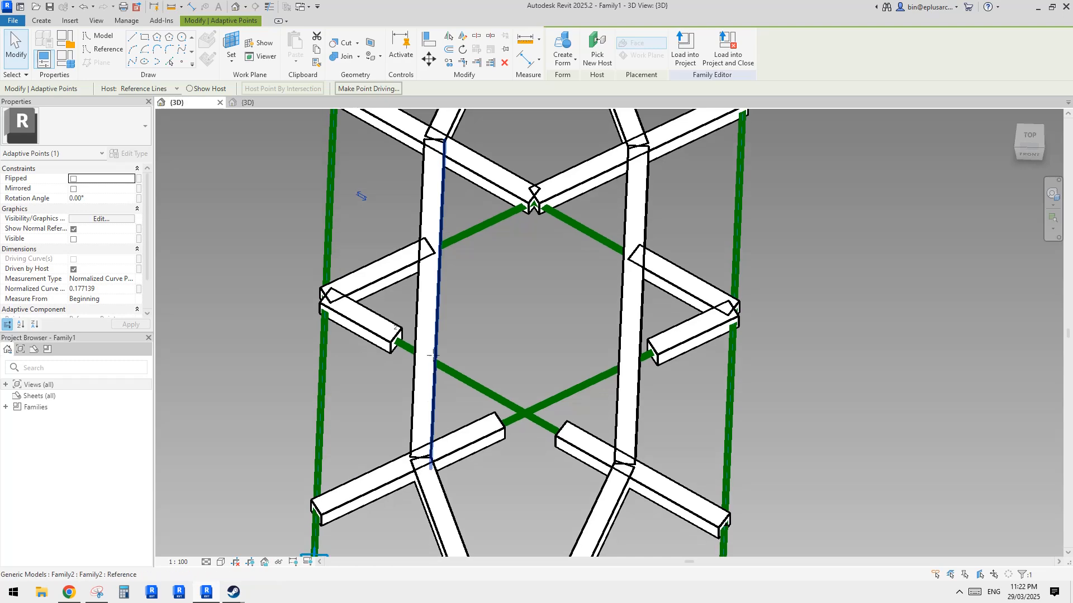
{"action": "middle_click_drag", "start_coordinate": [359, 192], "coordinate": [513, 155], "text": "shift"}
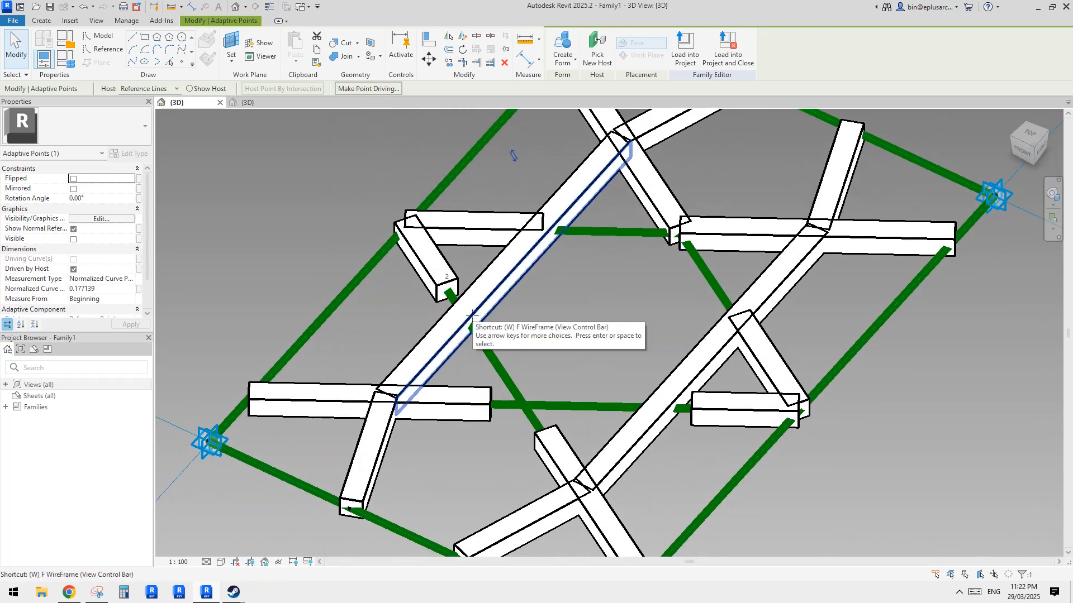
{"action": "key", "text": "f"}
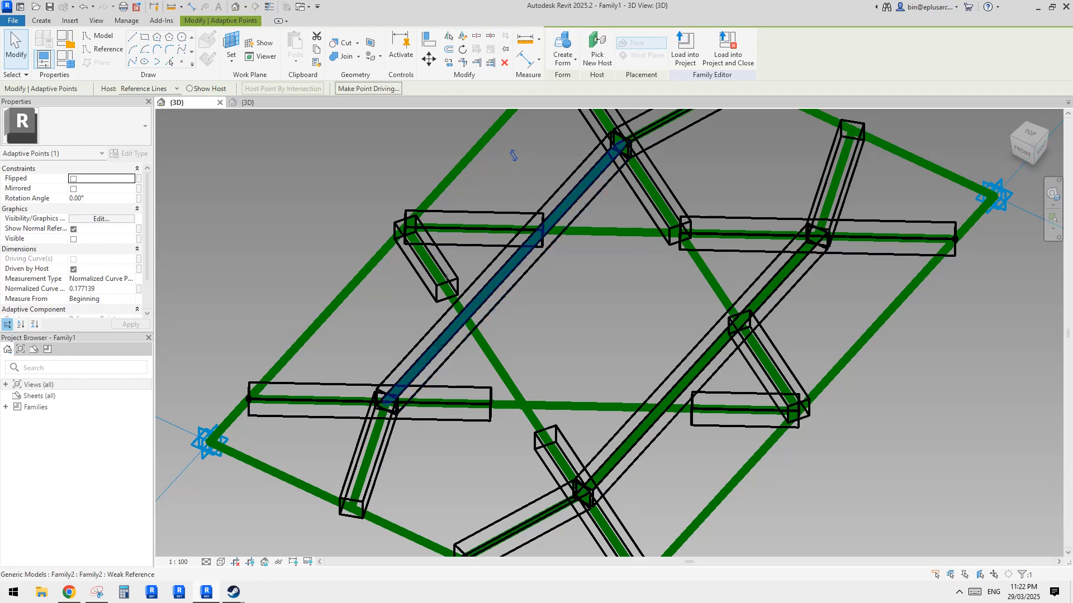
{"action": "middle_click_drag", "start_coordinate": [513, 155], "coordinate": [471, 387], "text": "shift"}
{"action": "key", "text": "Escape"}
Step: Host the lower-left diagonal beam's inner adaptive point by intersection with the opposite diagonal reference line
{"action": "scroll", "coordinate": [487, 403], "scroll_direction": "up", "scroll_amount": 3}
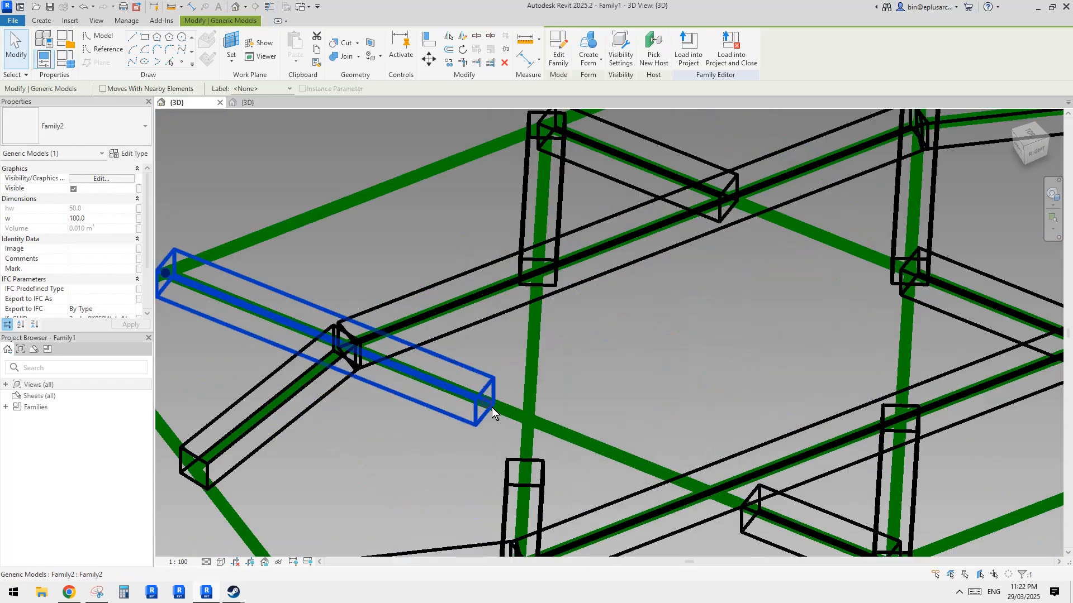
{"action": "left_click", "coordinate": [485, 401]}
{"action": "middle_click_drag", "start_coordinate": [444, 314], "coordinate": [404, 197]}
{"action": "scroll", "coordinate": [404, 196], "scroll_direction": "down", "scroll_amount": 1}
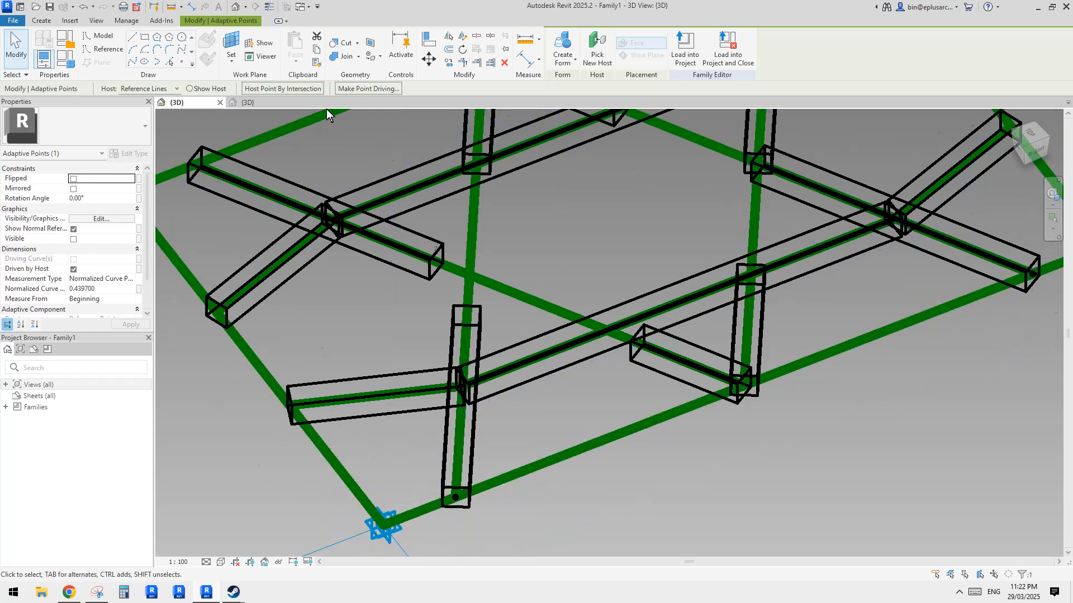
{"action": "left_click", "coordinate": [307, 92]}
{"action": "middle_click_drag", "start_coordinate": [476, 243], "coordinate": [502, 263], "text": "shift"}
{"action": "scroll", "coordinate": [501, 262], "scroll_direction": "up", "scroll_amount": 2}
{"action": "key", "text": "Escape"}
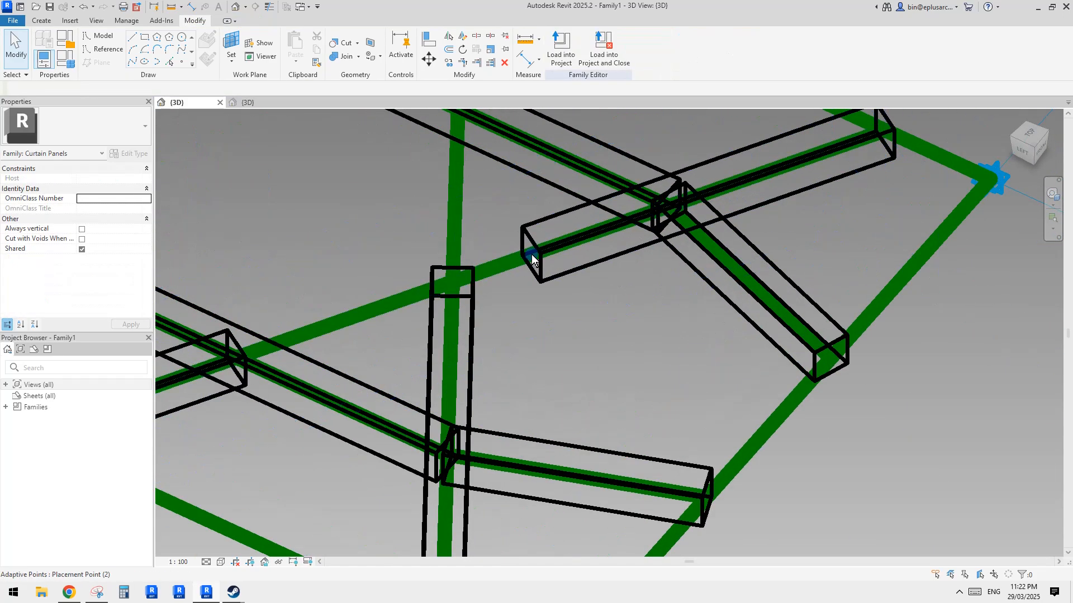
Step: Host the lower-right diagonal beam's inner adaptive point by intersection with the reference line that crosses it
{"action": "left_click", "coordinate": [532, 256]}
{"action": "left_click", "coordinate": [278, 91]}
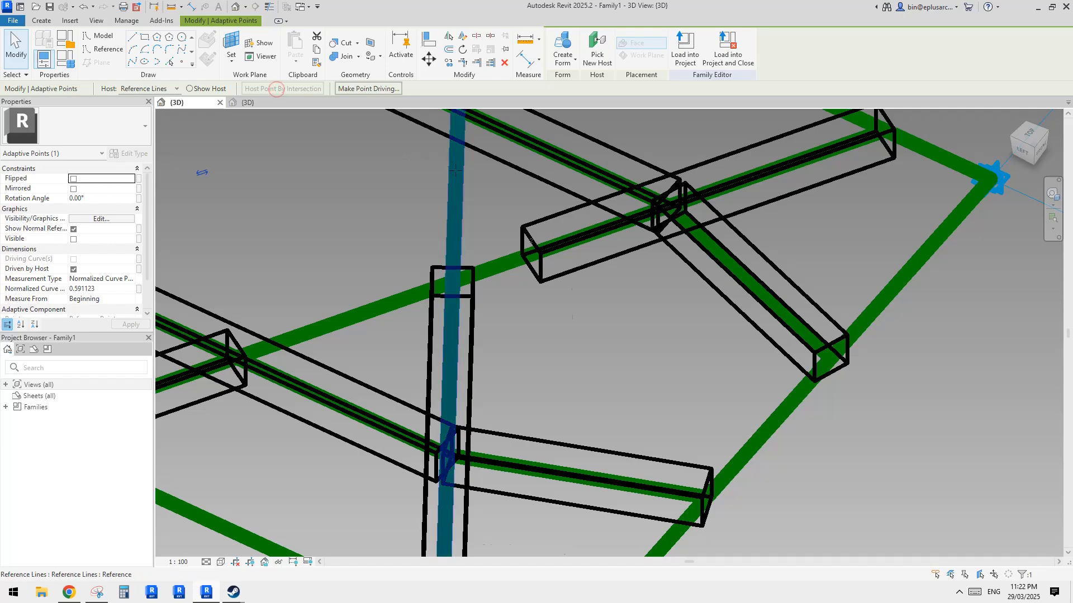
{"action": "left_click", "coordinate": [456, 169]}
{"action": "middle_click_drag", "start_coordinate": [743, 274], "coordinate": [741, 340]}
{"action": "key", "text": "Escape"}
Step: Host the lower-right short beam's inner adaptive point by intersection with the right inner vertical reference line
{"action": "scroll", "coordinate": [698, 294], "scroll_direction": "down", "scroll_amount": 1}
{"action": "middle_click_drag", "start_coordinate": [676, 289], "coordinate": [458, 285], "text": "shift"}
{"action": "scroll", "coordinate": [718, 303], "scroll_direction": "up", "scroll_amount": 2}
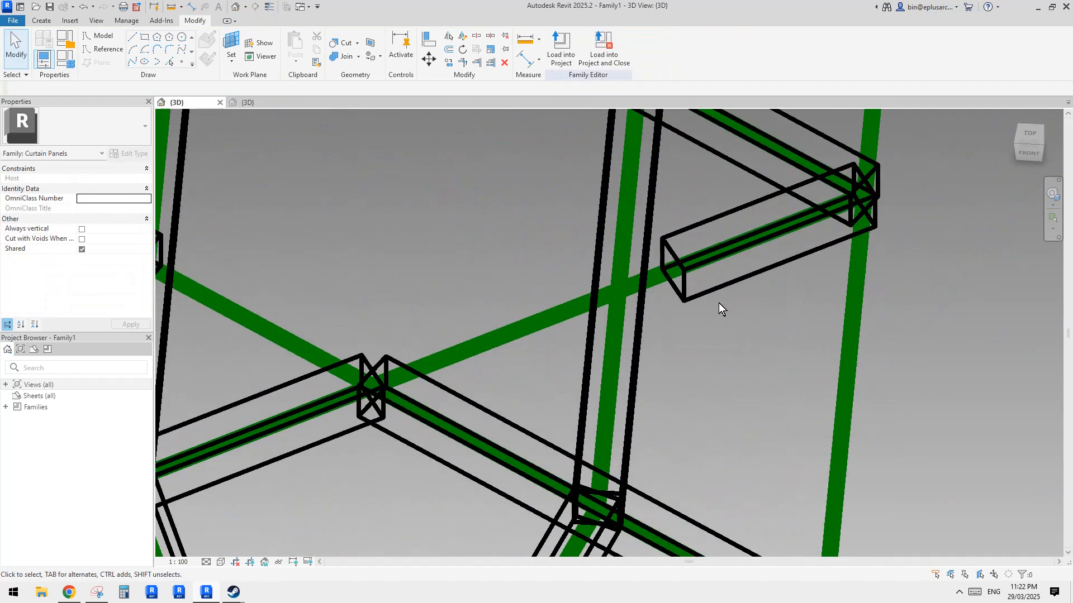
{"action": "left_click", "coordinate": [672, 269]}
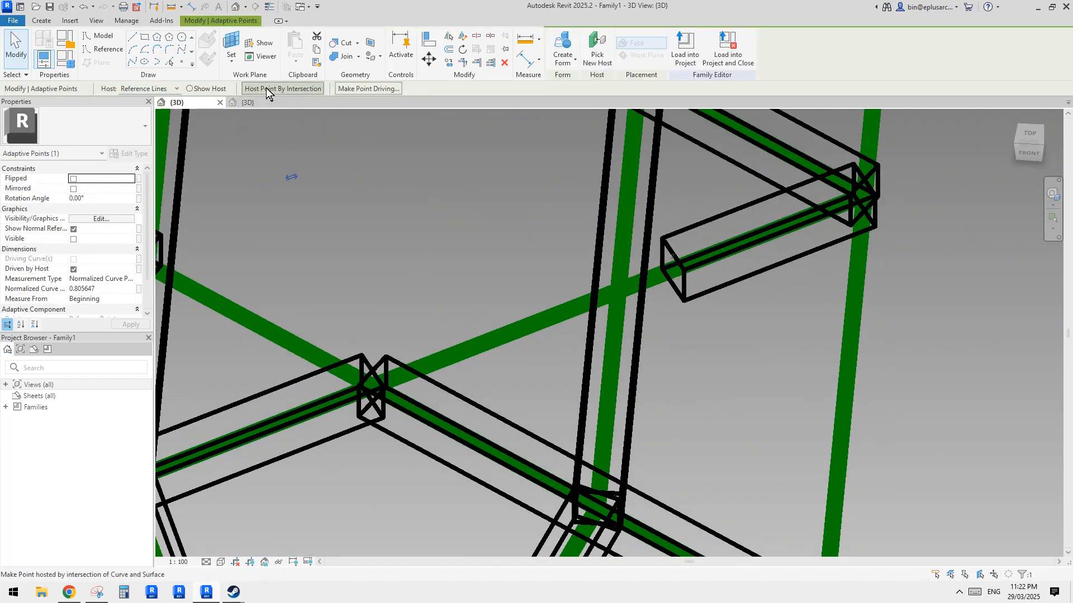
{"action": "left_click", "coordinate": [266, 88]}
{"action": "left_click", "coordinate": [615, 306]}
{"action": "scroll", "coordinate": [598, 267], "scroll_direction": "down", "scroll_amount": 4}
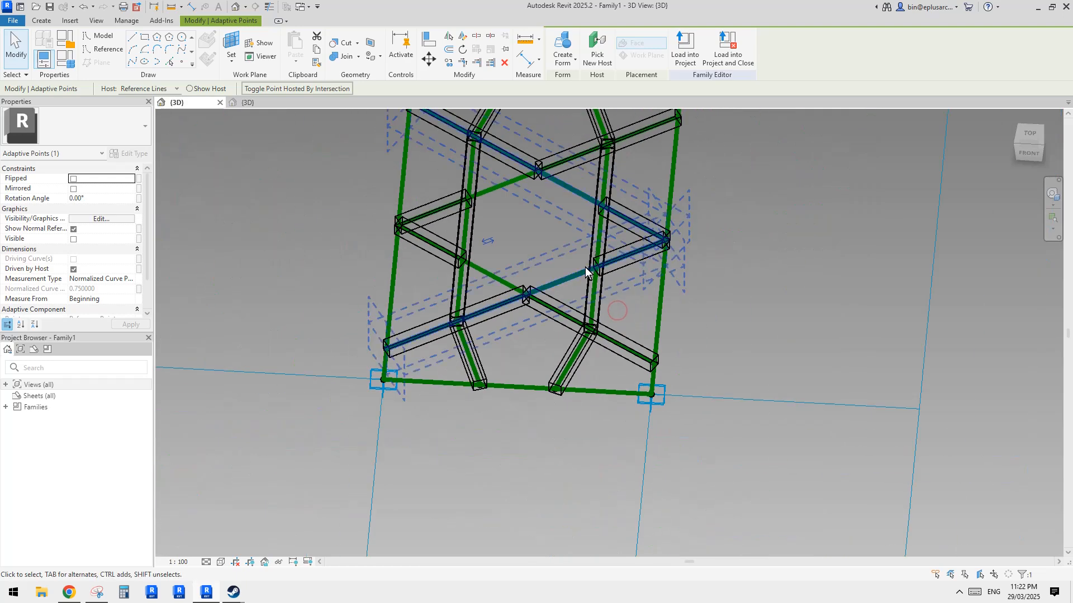
Step: Set the view's visual style to Shaded and review the whole beam lattice within the panel grid
{"action": "mouse_move", "coordinate": [585, 267]}
{"action": "middle_mouse_down", "text": "shift"}
{"action": "mouse_move", "coordinate": [602, 276]}
{"action": "mouse_move", "coordinate": [630, 347]}
{"action": "mouse_move", "coordinate": [687, 247]}
{"action": "mouse_move", "coordinate": [755, 312]}
{"action": "mouse_move", "coordinate": [775, 354]}
{"action": "middle_mouse_up", "text": "shift"}
{"action": "scroll", "coordinate": [603, 278], "scroll_direction": "down", "scroll_amount": 3}
{"action": "key", "text": "d"}
{"action": "scroll", "coordinate": [685, 331], "scroll_direction": "down", "scroll_amount": 2}
{"action": "middle_click_drag", "start_coordinate": [630, 331], "coordinate": [622, 346]}
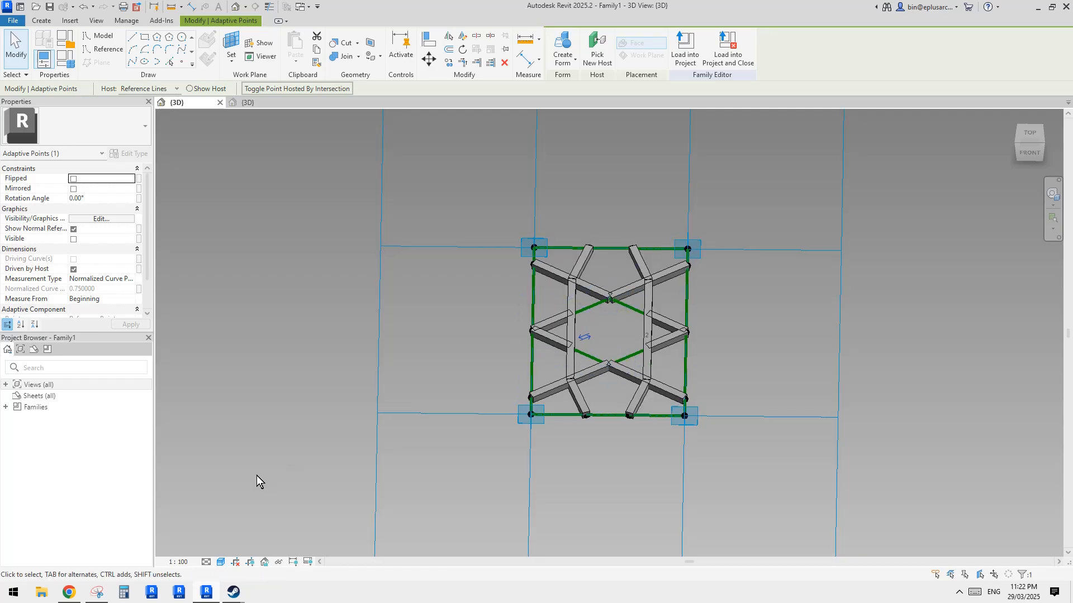
Step: Compare the modelled panel with the lattice photo in the Reddit post in Chrome, examining the star motif inside the central frame
{"action": "left_click", "coordinate": [69, 592]}
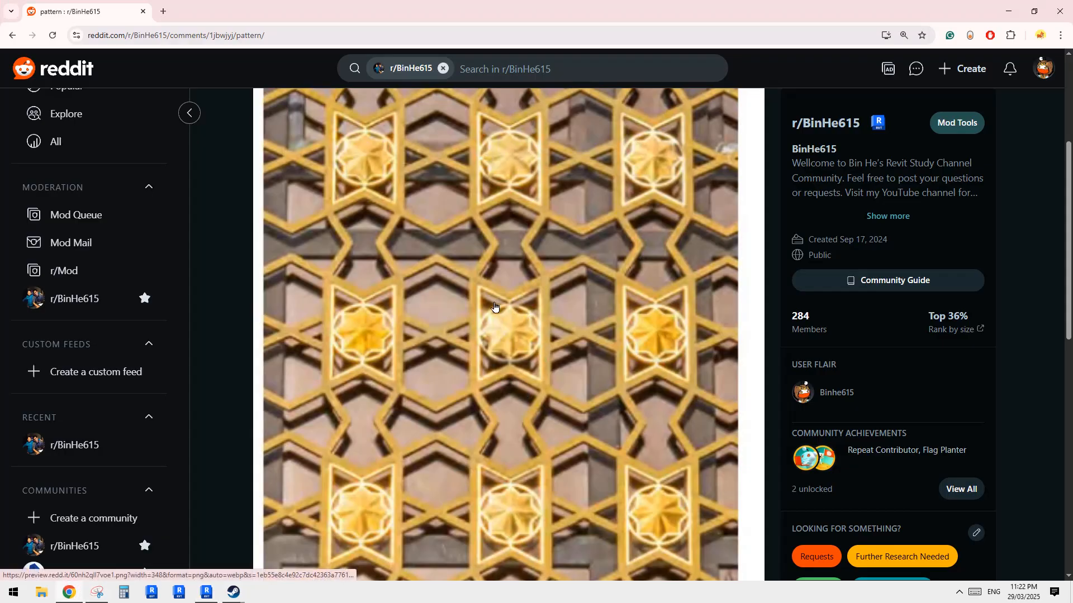
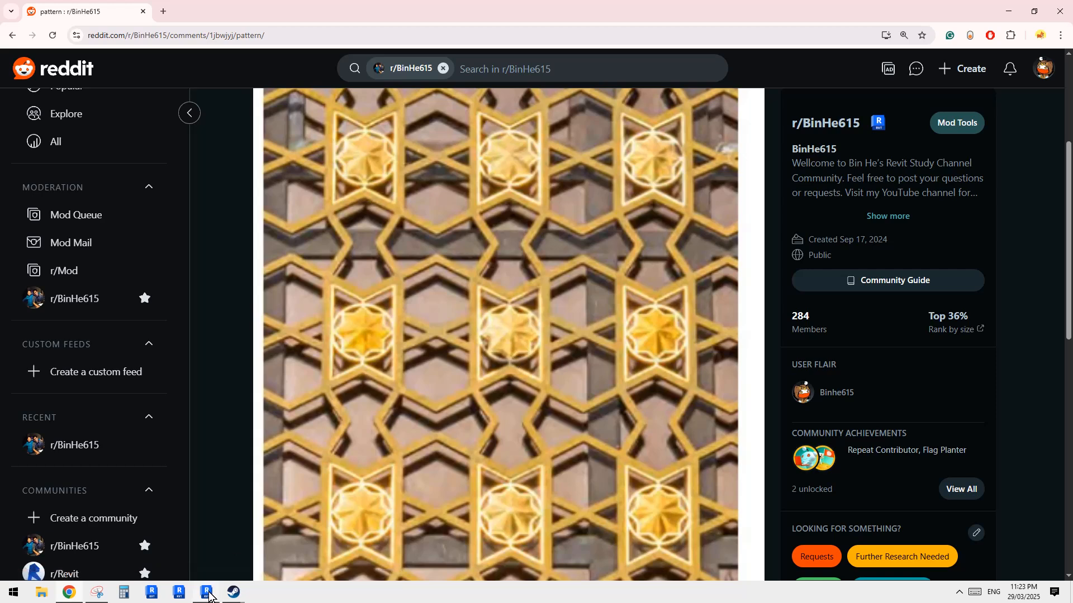
{"action": "left_click", "coordinate": [207, 592]}
{"action": "left_click", "coordinate": [70, 593]}
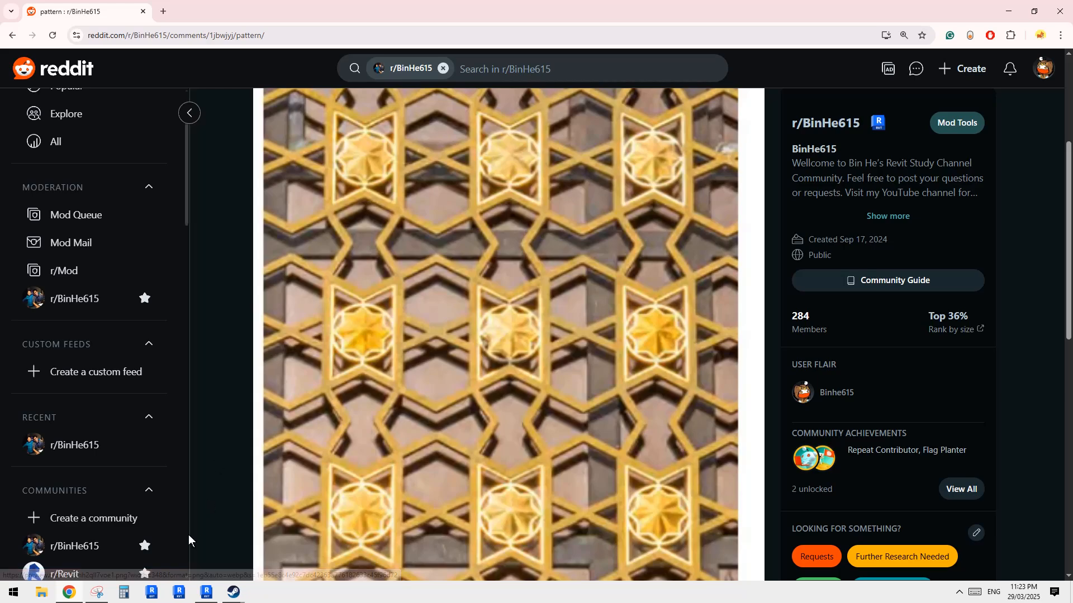
{"action": "left_click", "coordinate": [207, 592]}
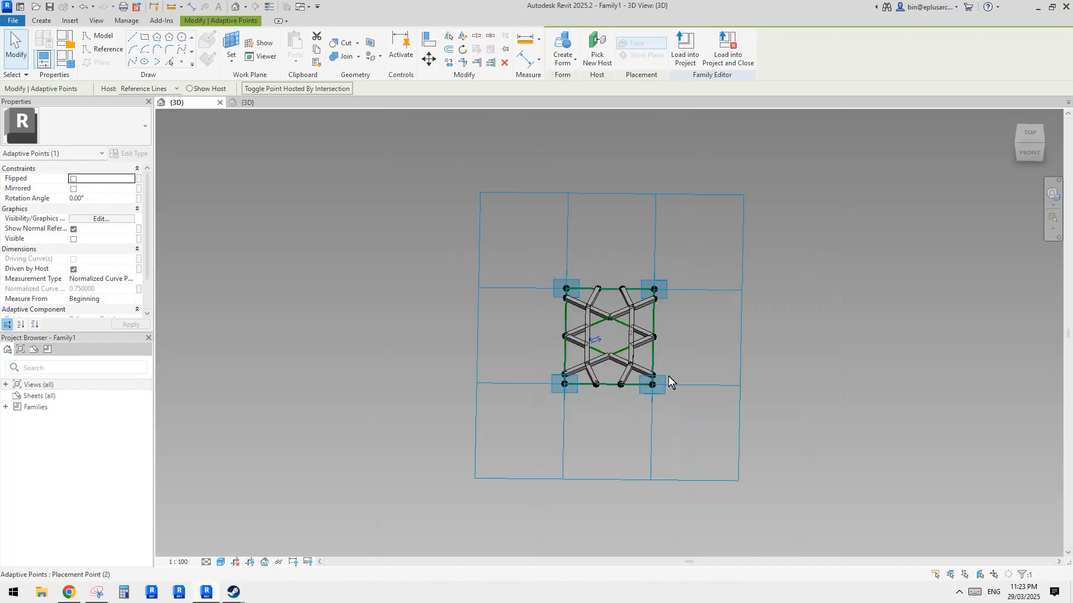
{"action": "scroll", "coordinate": [668, 377], "scroll_direction": "up", "scroll_amount": 4}
{"action": "left_click", "coordinate": [69, 594]}
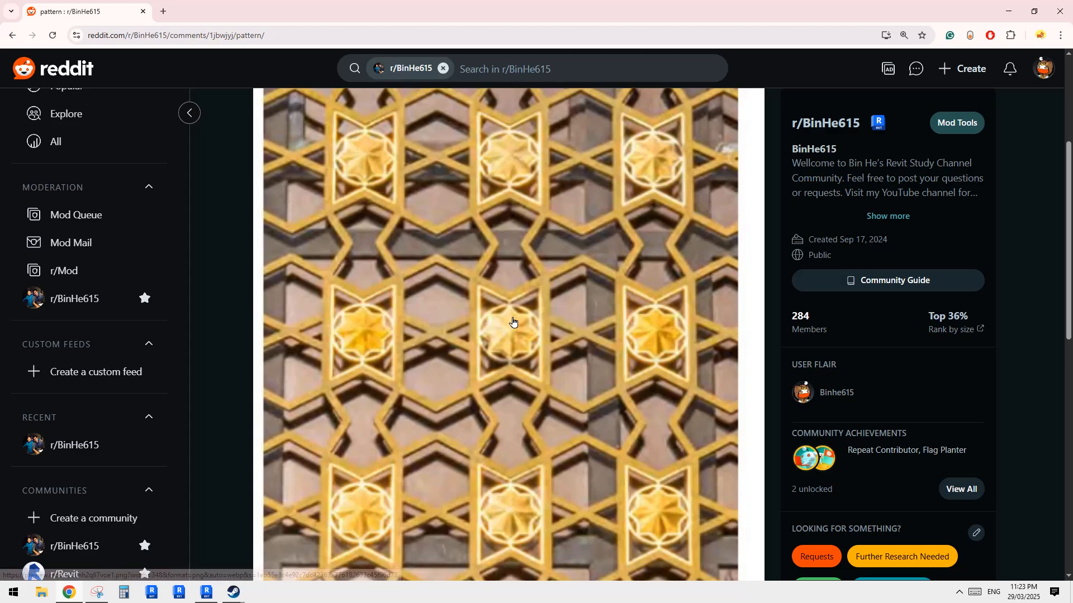
{"action": "key", "text": "alt+Tab"}
{"action": "mouse_move", "coordinate": [613, 334]}
{"action": "middle_mouse_down", "text": "shift"}
{"action": "mouse_move", "coordinate": [596, 367]}
{"action": "mouse_move", "coordinate": [664, 388]}
{"action": "mouse_move", "coordinate": [635, 422]}
{"action": "mouse_move", "coordinate": [592, 390]}
{"action": "mouse_move", "coordinate": [626, 397]}
{"action": "middle_mouse_up", "text": "shift"}
{"action": "scroll", "coordinate": [614, 413], "scroll_direction": "up", "scroll_amount": 2}
{"action": "scroll", "coordinate": [592, 389], "scroll_direction": "down", "scroll_amount": 1}
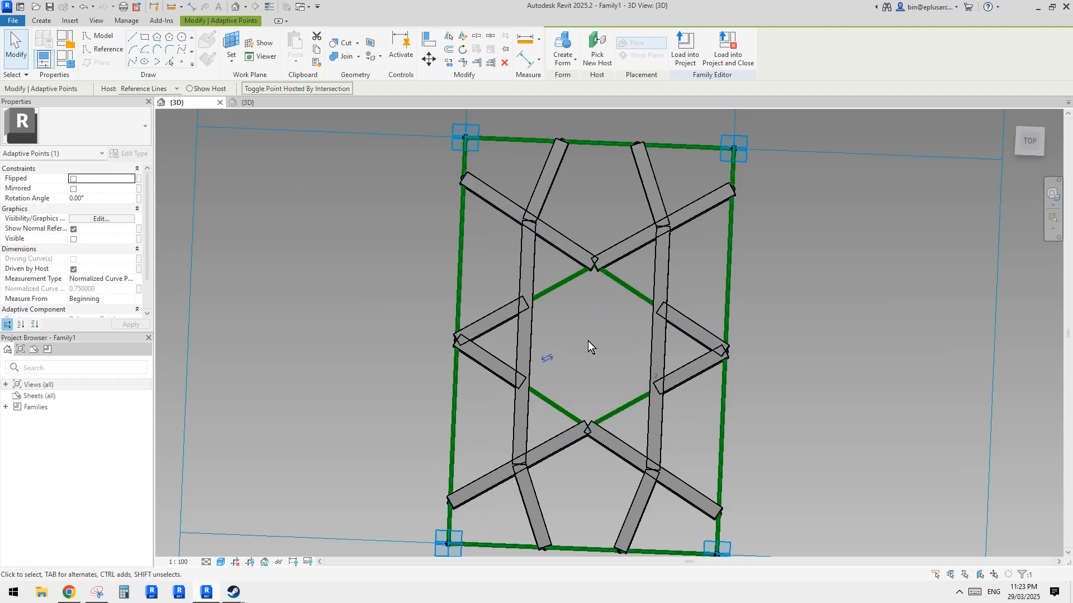
Step: Place reference points at the midpoints of the left and right inner vertical reference lines
{"action": "middle_click_drag", "start_coordinate": [594, 344], "coordinate": [726, 369], "text": "shift"}
{"action": "scroll", "coordinate": [679, 417], "scroll_direction": "up", "scroll_amount": 2}
{"action": "scroll", "coordinate": [796, 376], "scroll_direction": "down", "scroll_amount": 3}
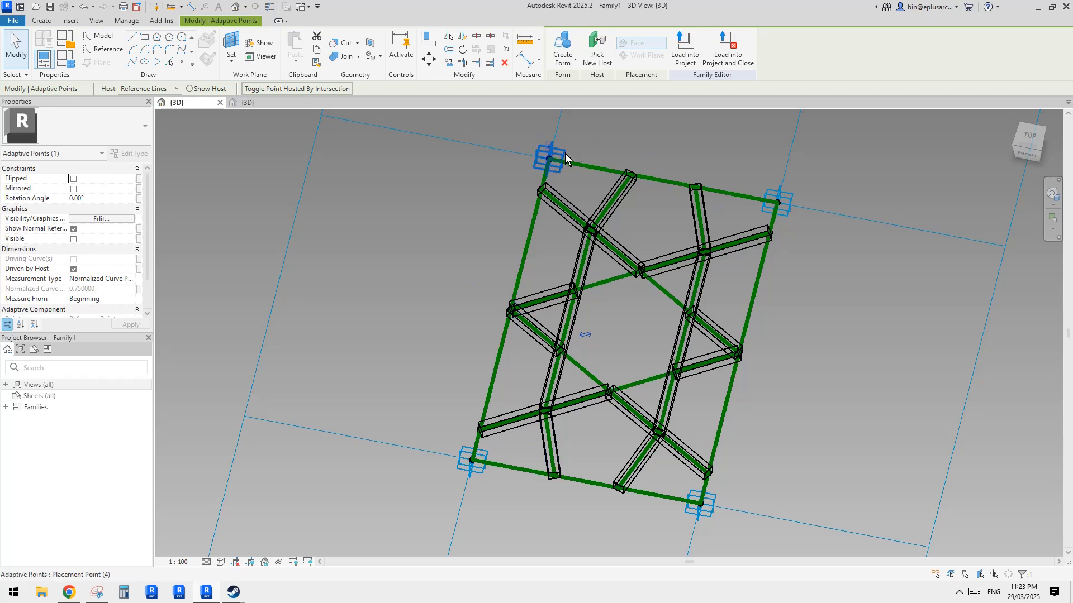
{"action": "middle_click_drag", "start_coordinate": [745, 394], "coordinate": [744, 401], "text": "shift"}
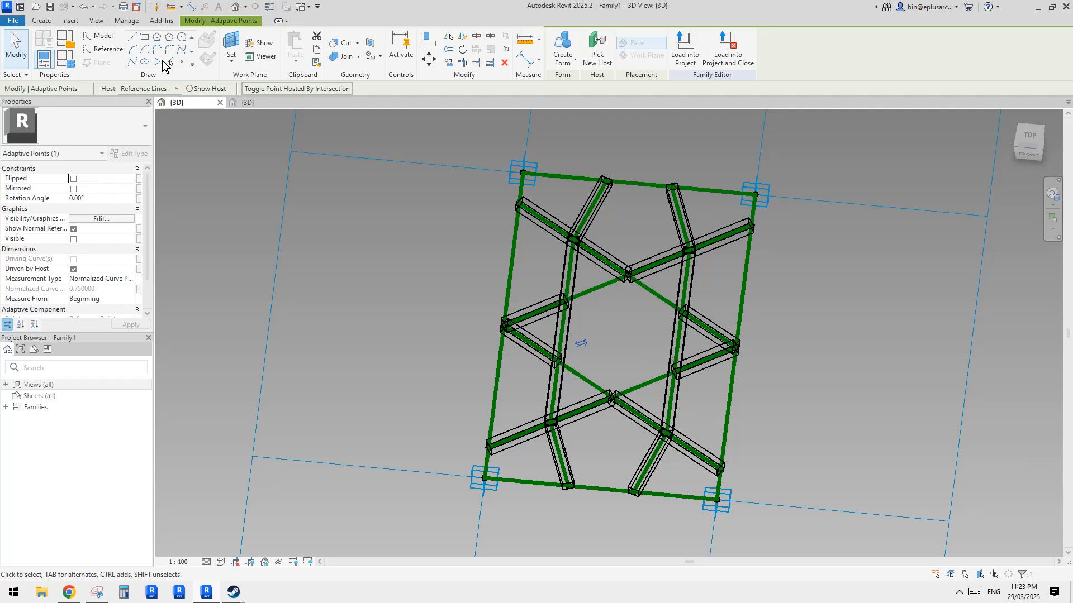
{"action": "left_click", "coordinate": [181, 61]}
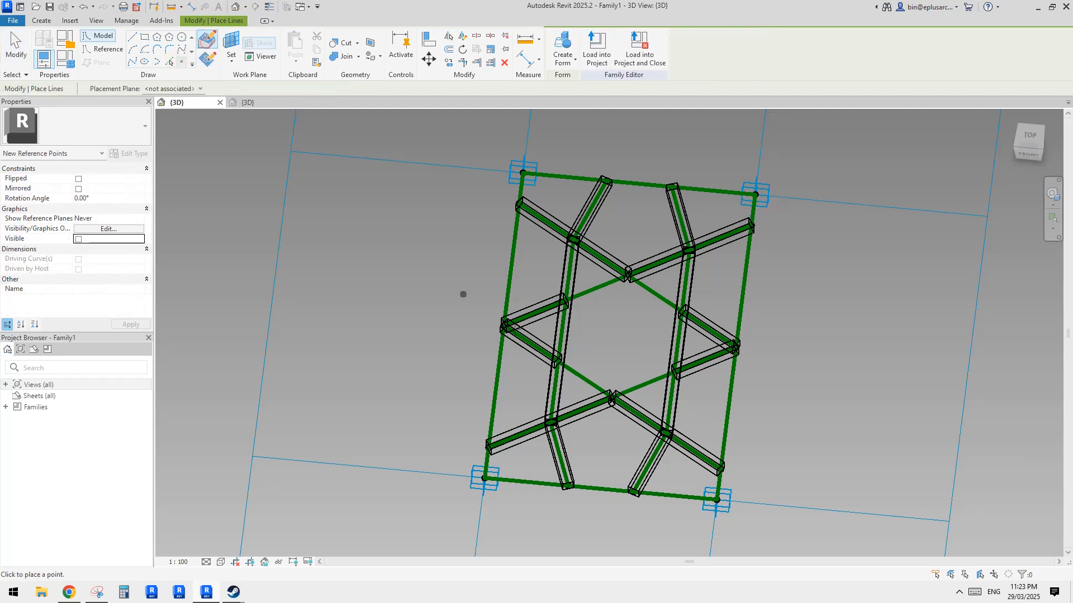
{"action": "scroll", "coordinate": [607, 372], "scroll_direction": "up", "scroll_amount": 2}
{"action": "middle_click_drag", "start_coordinate": [605, 371], "coordinate": [575, 352], "text": "shift"}
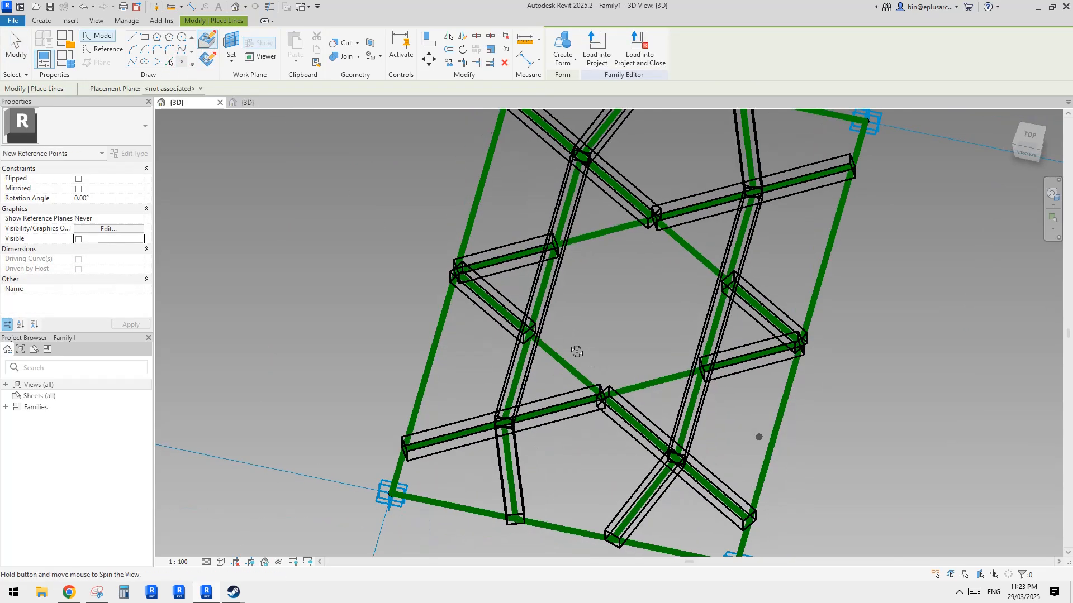
{"action": "left_click", "coordinate": [542, 290]}
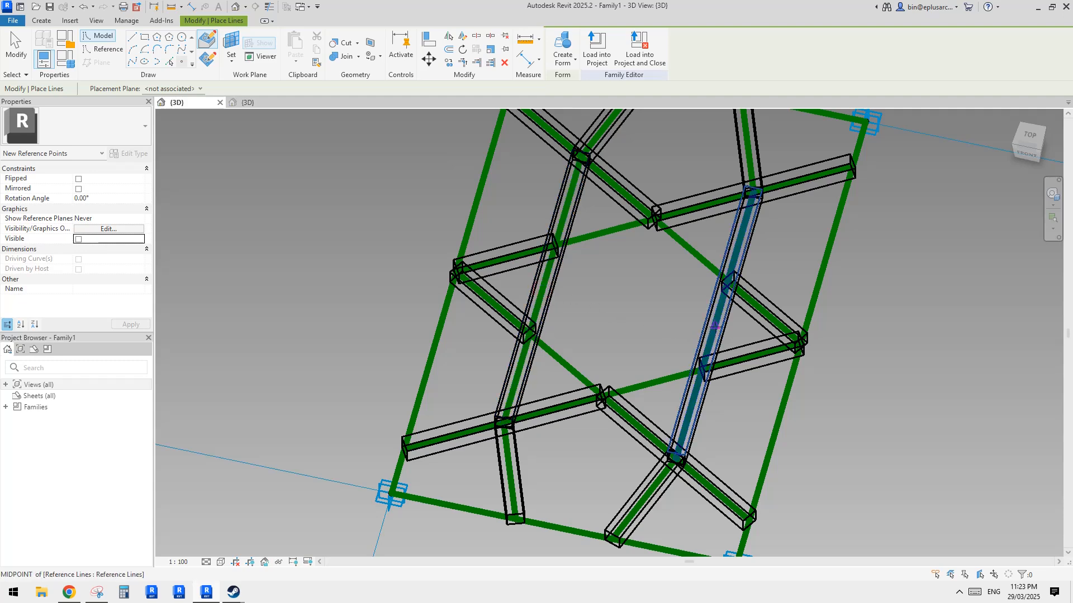
{"action": "left_click", "coordinate": [715, 326]}
{"action": "key", "text": "Escape"}
Step: Select both midpoint reference points on the inner vertical reference lines
{"action": "left_click_drag", "start_coordinate": [512, 275], "coordinate": [564, 299]}
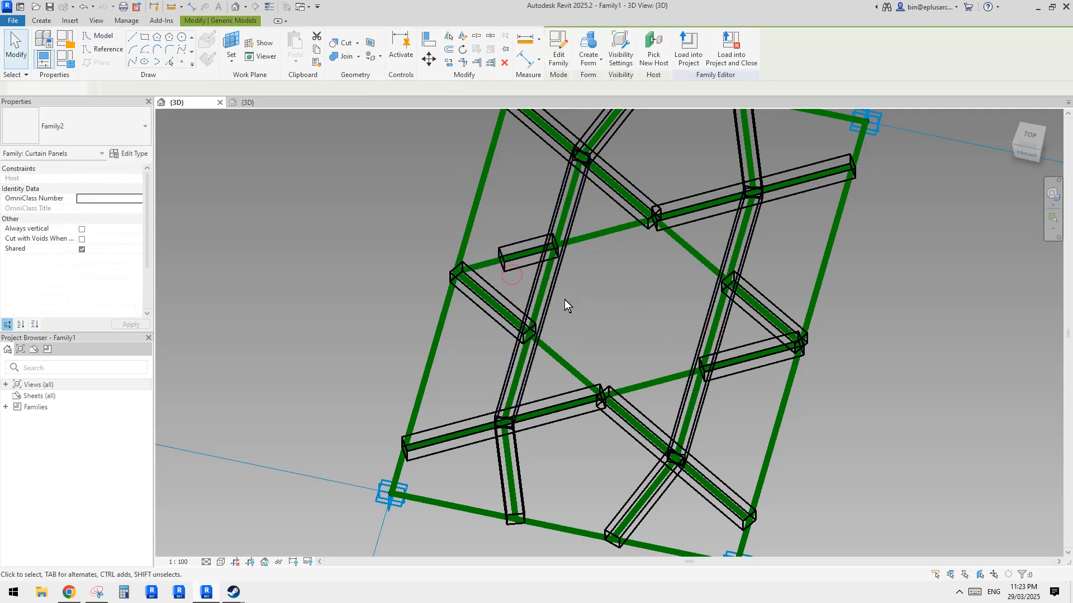
{"action": "left_click", "coordinate": [562, 299]}
{"action": "scroll", "coordinate": [517, 283], "scroll_direction": "up", "scroll_amount": 2}
{"action": "left_click", "coordinate": [556, 295]}
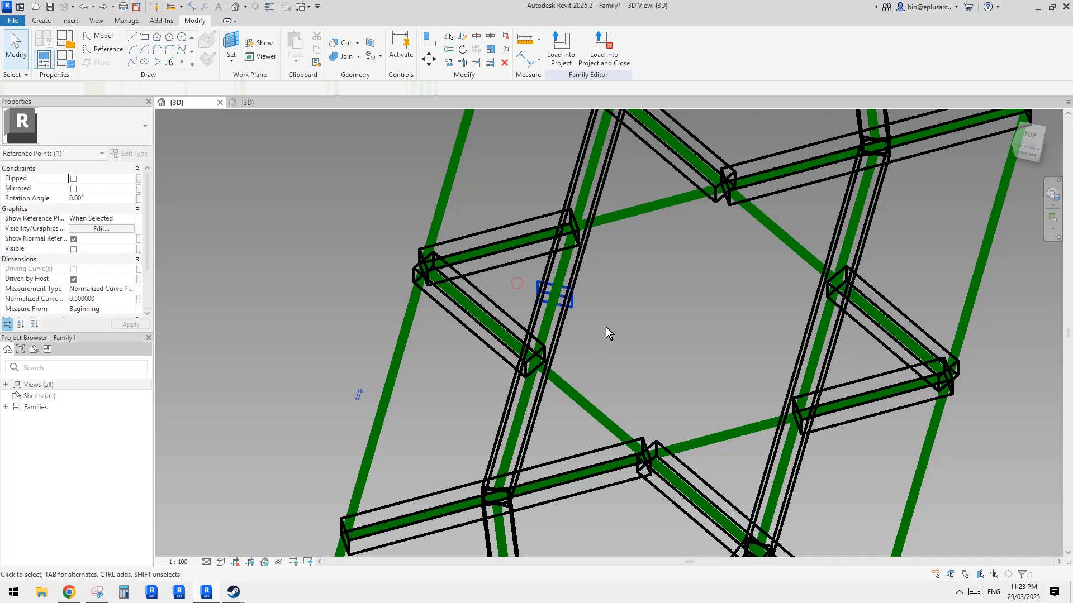
{"action": "scroll", "coordinate": [606, 327], "scroll_direction": "down", "scroll_amount": 4}
{"action": "scroll", "coordinate": [687, 342], "scroll_direction": "up", "scroll_amount": 3}
{"action": "left_click_drag", "start_coordinate": [648, 320], "coordinate": [708, 353], "text": "ctrl"}
{"action": "scroll", "coordinate": [637, 319], "scroll_direction": "down", "scroll_amount": 2}
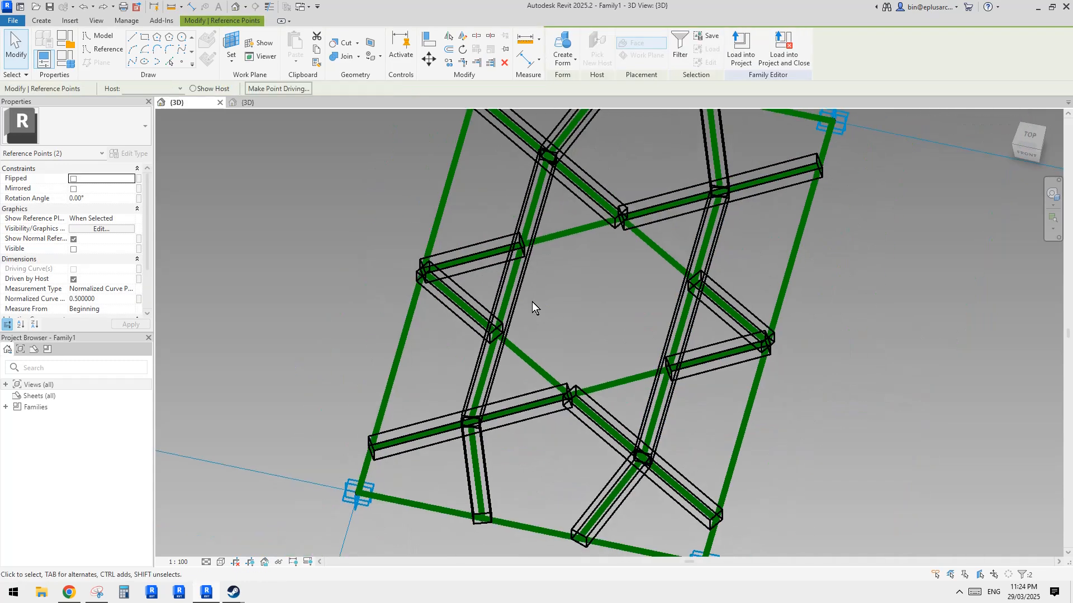
Step: Connect the two selected midpoint reference points with a spline through points and convert it to a reference line
{"action": "middle_click_drag", "start_coordinate": [554, 296], "coordinate": [555, 300]}
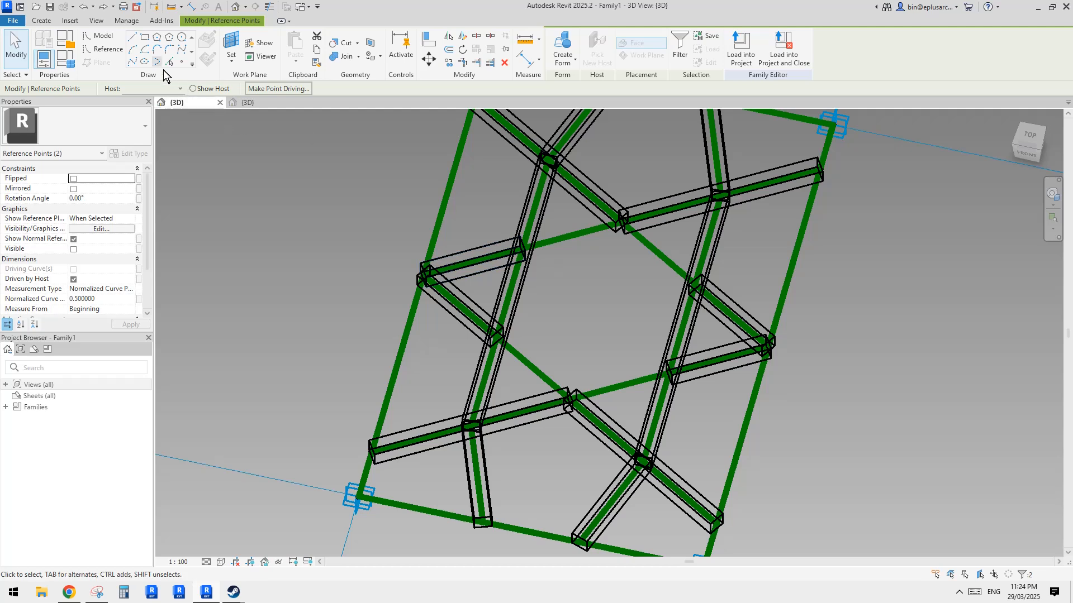
{"action": "left_click", "coordinate": [132, 62]}
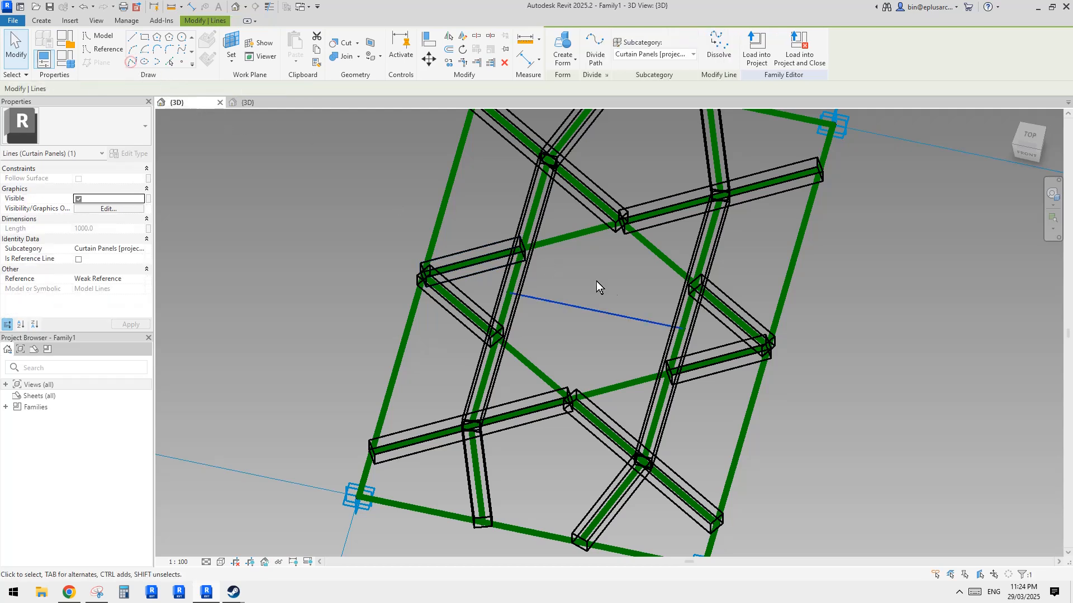
{"action": "left_click", "coordinate": [79, 260]}
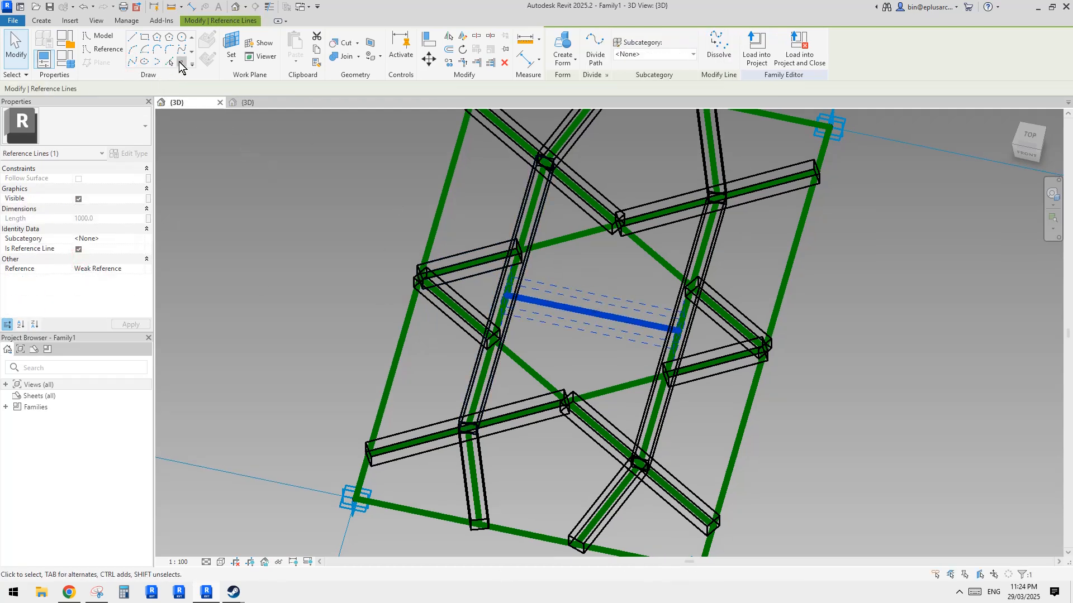
Step: Place a reference point at the midpoint of the new line crossing the central hexagon
{"action": "left_click", "coordinate": [180, 62]}
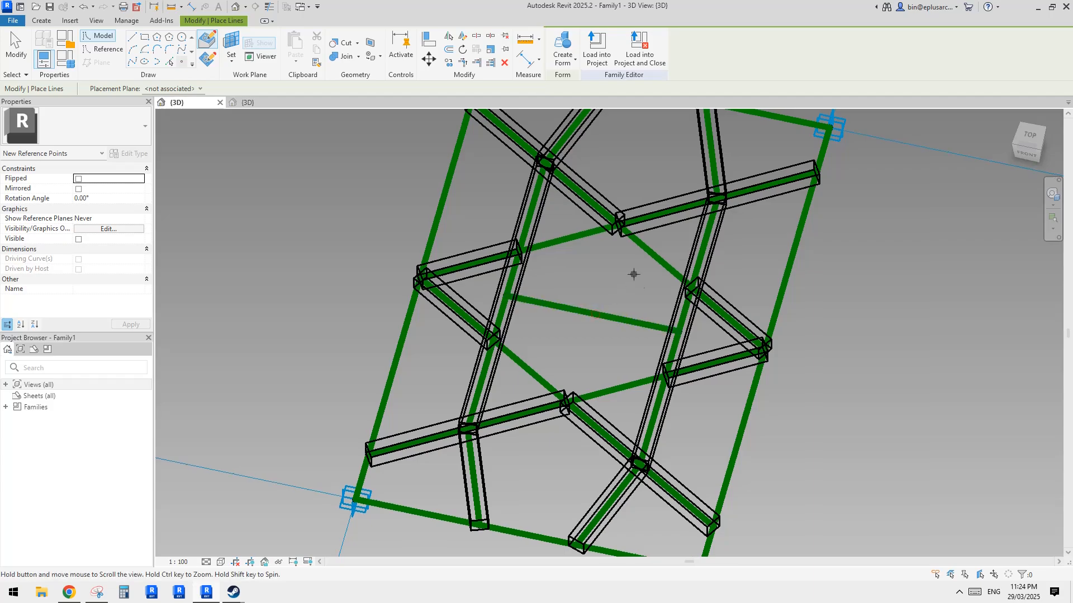
{"action": "left_click", "coordinate": [590, 308]}
{"action": "key", "text": "Escape"}
{"action": "mouse_move", "coordinate": [613, 343]}
{"action": "middle_mouse_down", "text": "shift"}
{"action": "mouse_move", "coordinate": [663, 283]}
{"action": "mouse_move", "coordinate": [758, 282]}
{"action": "mouse_move", "coordinate": [449, 300]}
{"action": "mouse_move", "coordinate": [696, 332]}
{"action": "mouse_move", "coordinate": [641, 347]}
{"action": "mouse_move", "coordinate": [629, 339]}
{"action": "middle_mouse_up", "text": "shift"}
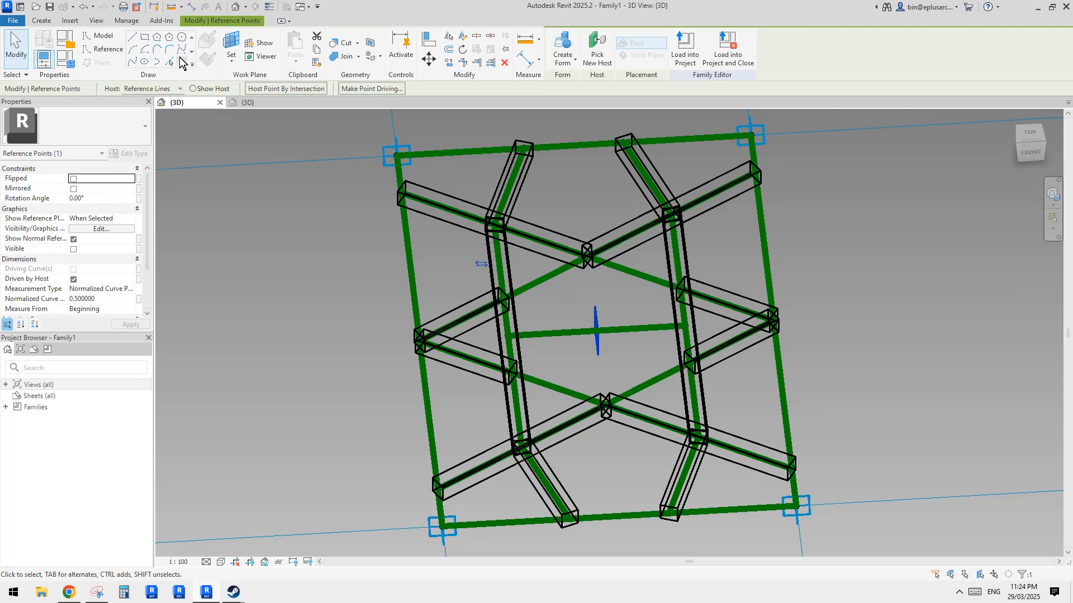
Step: Set the work plane to the new midpoint's reference point and draw a reference circle of radius 380 centred on it
{"action": "left_click", "coordinate": [104, 49]}
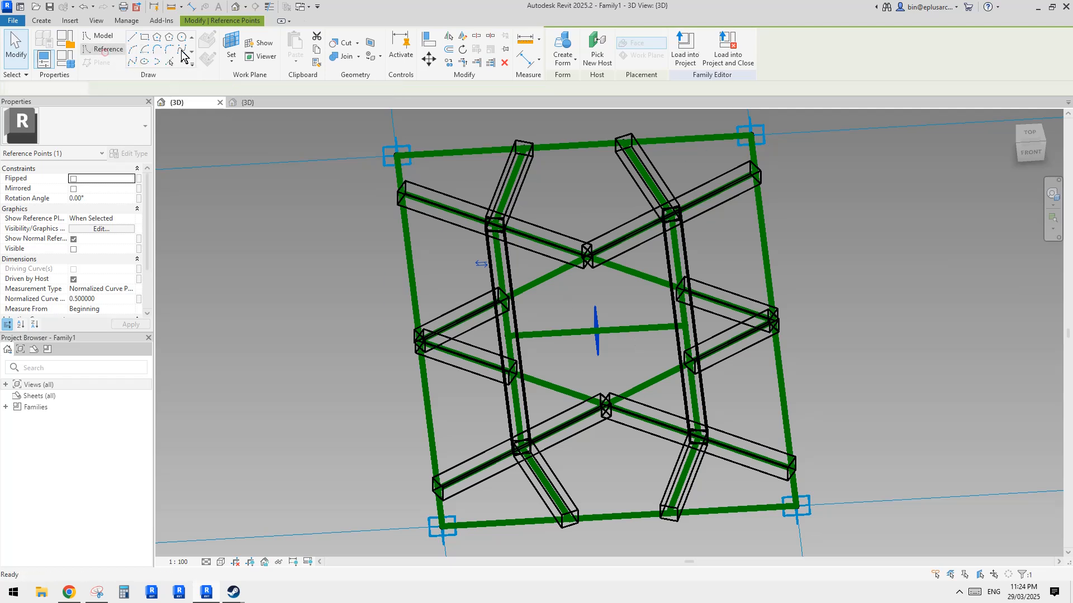
{"action": "key", "text": "Escape"}
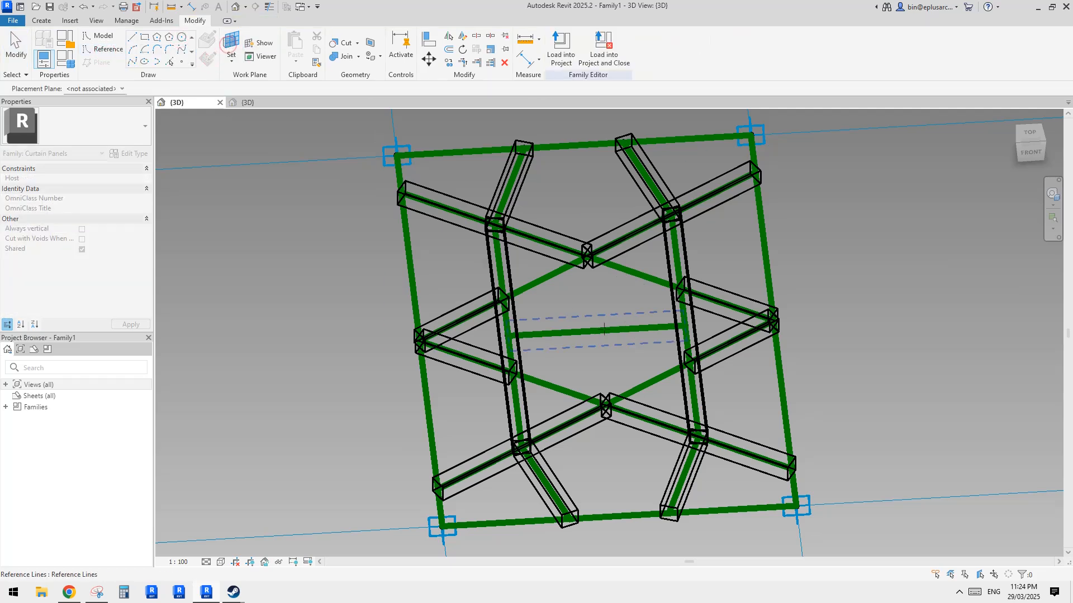
{"action": "middle_click_drag", "start_coordinate": [596, 331], "coordinate": [668, 300], "text": "shift"}
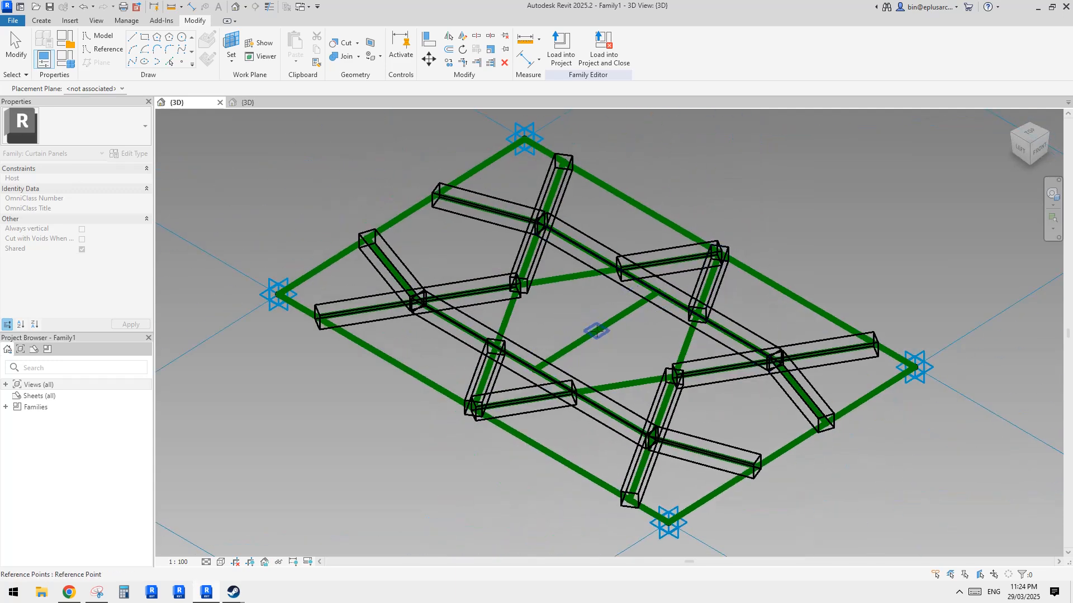
{"action": "key", "text": "Return"}
{"action": "scroll", "coordinate": [595, 335], "scroll_direction": "up", "scroll_amount": 1}
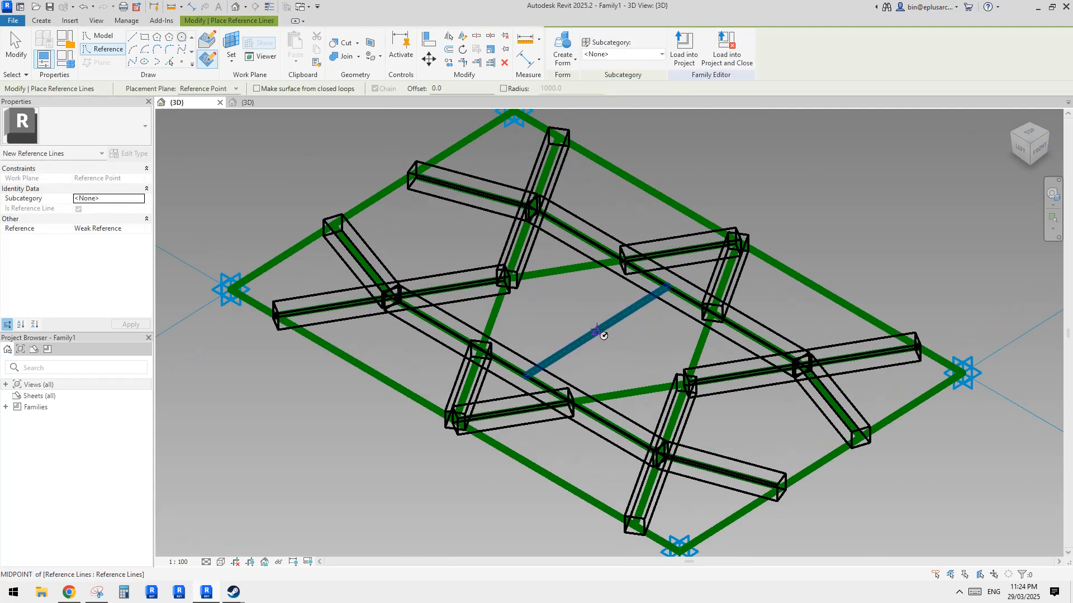
{"action": "left_click", "coordinate": [596, 334]}
{"action": "type", "text": "380"}
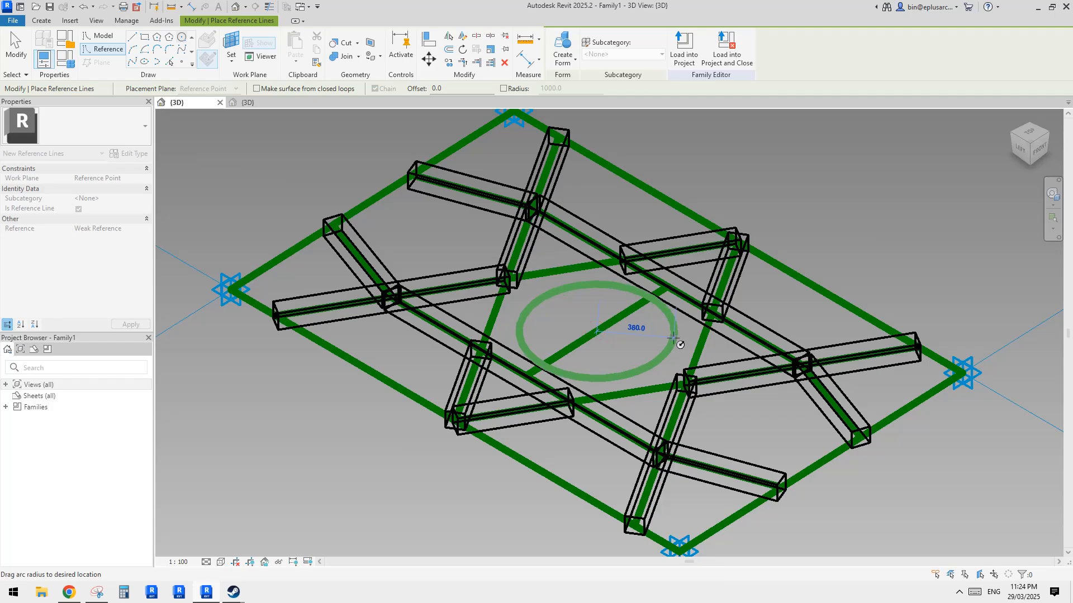
{"action": "key", "text": "Return"}
{"action": "middle_click_drag", "start_coordinate": [810, 352], "coordinate": [499, 277], "text": "shift"}
{"action": "key", "text": "Escape"}
Step: Examine the frame members, their joints and the reference points around the central circle
{"action": "middle_click_drag", "start_coordinate": [437, 291], "coordinate": [675, 366], "text": "shift"}
{"action": "scroll", "coordinate": [669, 359], "scroll_direction": "down", "scroll_amount": 3}
{"action": "scroll", "coordinate": [693, 398], "scroll_direction": "down", "scroll_amount": 1}
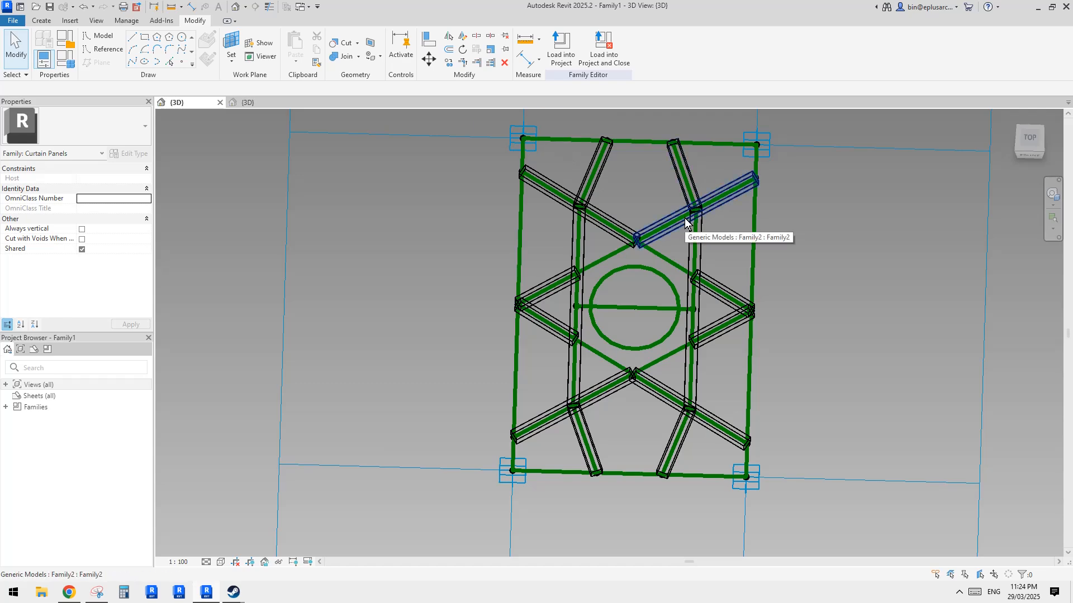
{"action": "scroll", "coordinate": [571, 337], "scroll_direction": "up", "scroll_amount": 5}
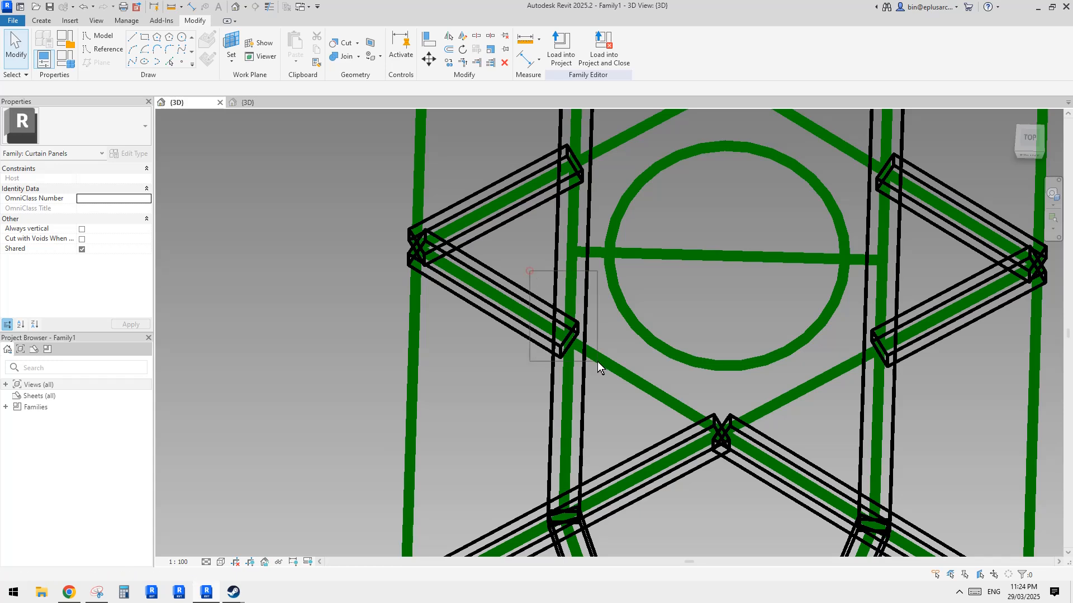
{"action": "scroll", "coordinate": [592, 361], "scroll_direction": "down", "scroll_amount": 2}
{"action": "scroll", "coordinate": [590, 361], "scroll_direction": "down", "scroll_amount": 2}
{"action": "scroll", "coordinate": [581, 346], "scroll_direction": "up", "scroll_amount": 4}
{"action": "scroll", "coordinate": [579, 344], "scroll_direction": "down", "scroll_amount": 2}
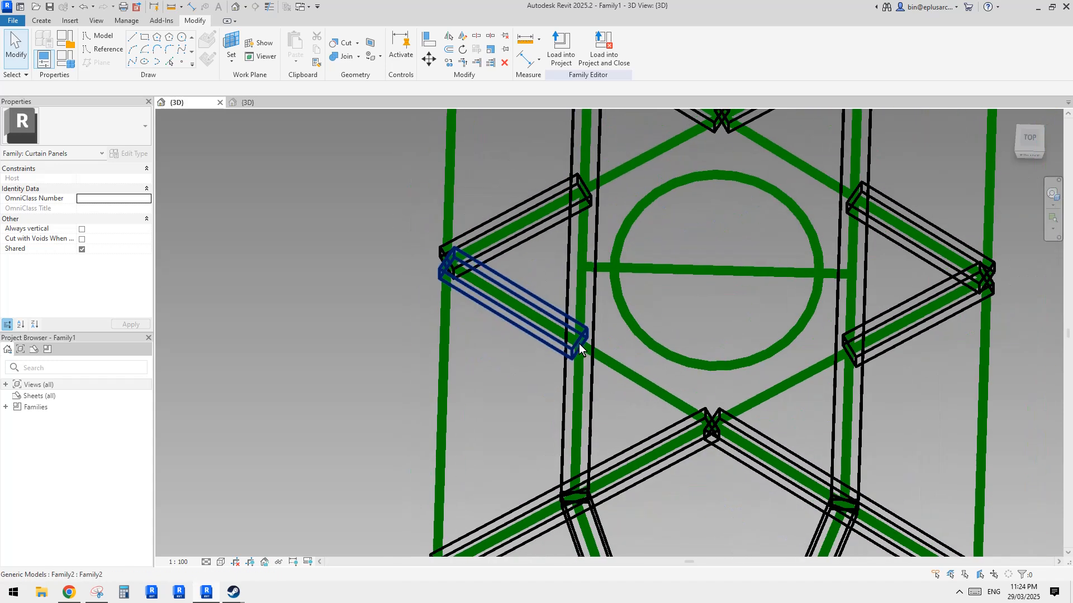
{"action": "left_click", "coordinate": [575, 338]}
{"action": "scroll", "coordinate": [575, 354], "scroll_direction": "down", "scroll_amount": 2}
{"action": "middle_click_drag", "start_coordinate": [575, 355], "coordinate": [508, 356]}
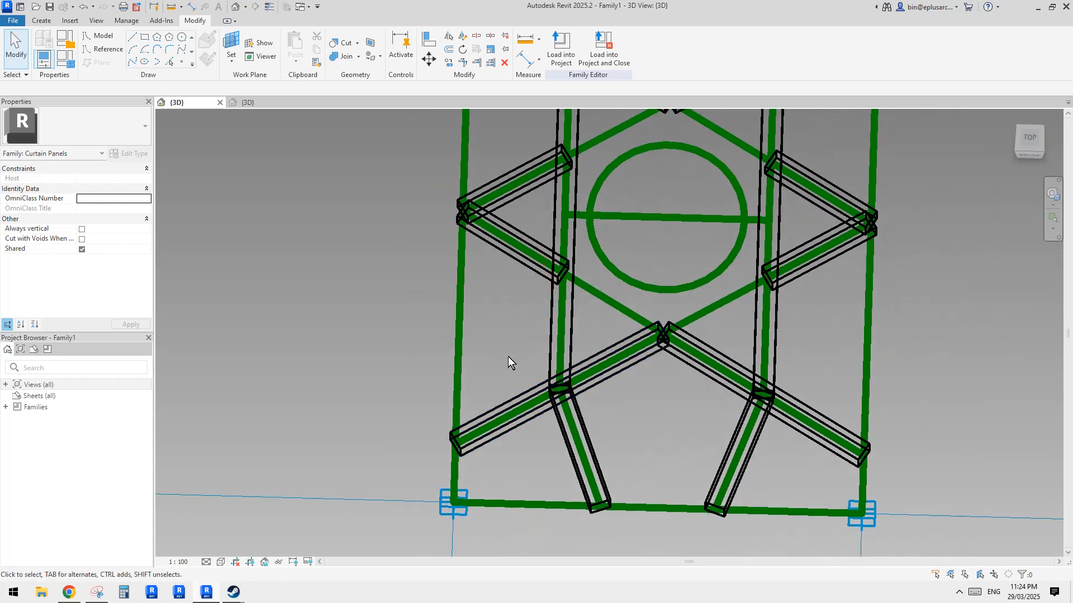
{"action": "scroll", "coordinate": [585, 414], "scroll_direction": "up", "scroll_amount": 2}
{"action": "left_click", "coordinate": [562, 392]}
{"action": "scroll", "coordinate": [524, 418], "scroll_direction": "down", "scroll_amount": 4}
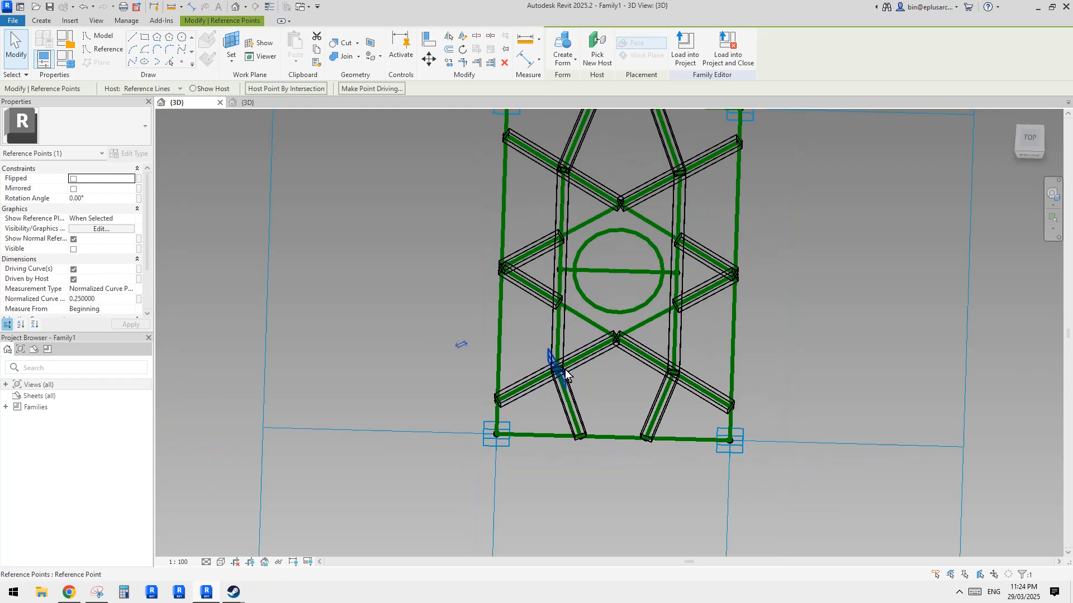
{"action": "scroll", "coordinate": [621, 344], "scroll_direction": "down", "scroll_amount": 1}
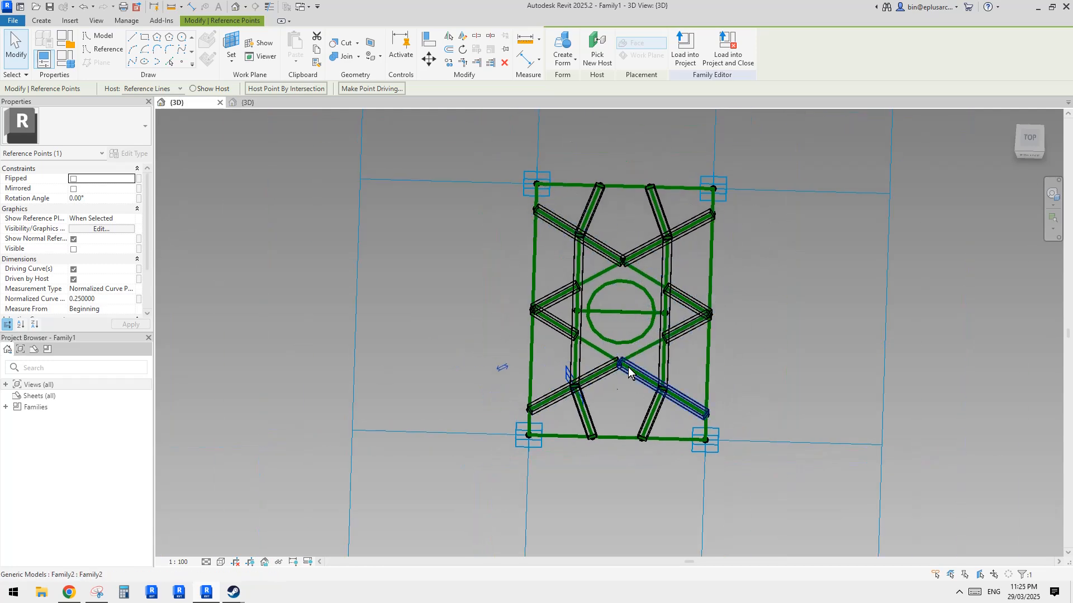
{"action": "key", "text": "Tab"}
{"action": "key", "text": "Tab"}
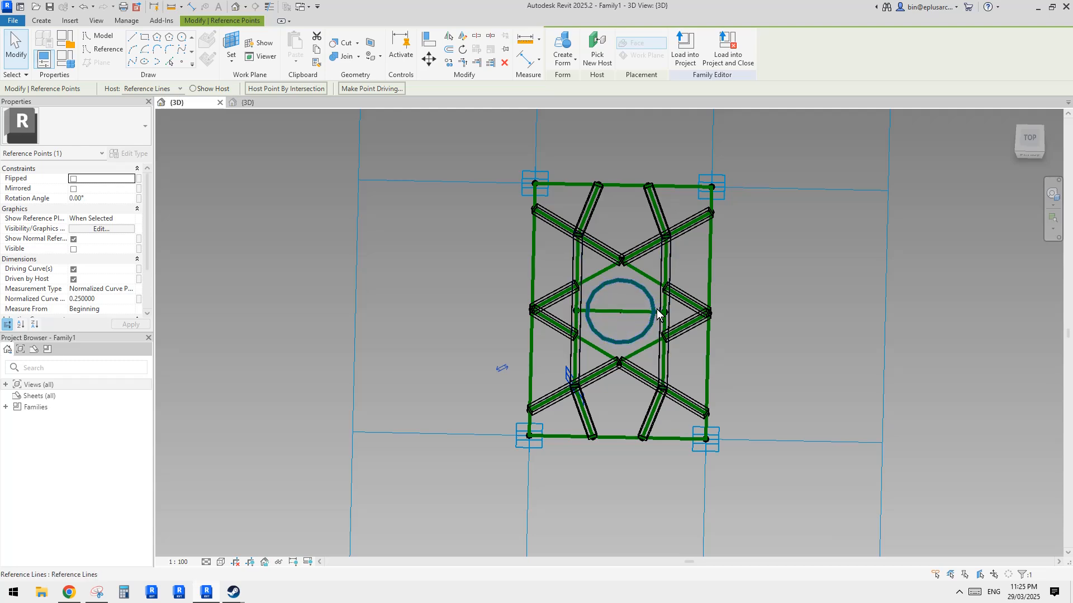
{"action": "mouse_move", "coordinate": [656, 309]}
{"action": "middle_mouse_down", "text": "shift"}
{"action": "mouse_move", "coordinate": [645, 336]}
{"action": "mouse_move", "coordinate": [636, 320]}
{"action": "mouse_move", "coordinate": [646, 348]}
{"action": "mouse_move", "coordinate": [630, 301]}
{"action": "mouse_move", "coordinate": [618, 323]}
{"action": "mouse_move", "coordinate": [648, 323]}
{"action": "middle_mouse_up", "text": "shift"}
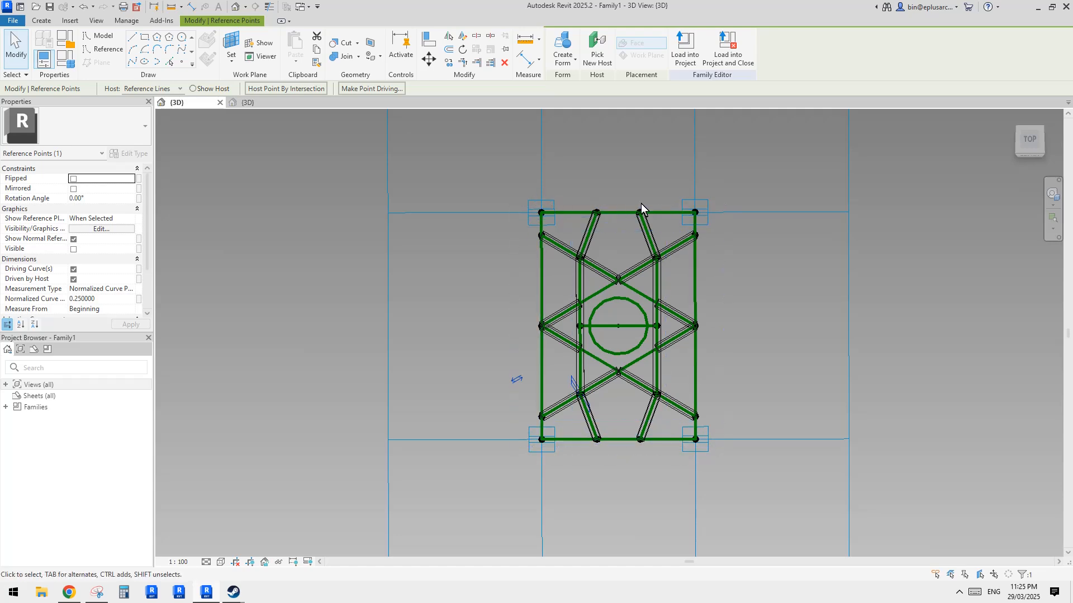
{"action": "middle_click_drag", "start_coordinate": [695, 270], "coordinate": [715, 289], "text": "shift"}
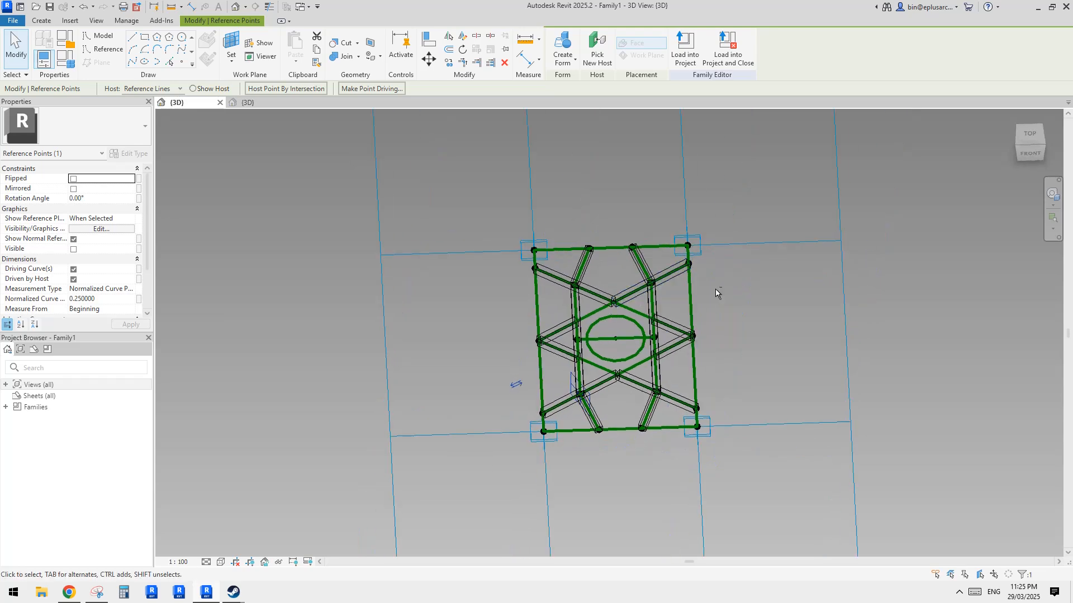
{"action": "scroll", "coordinate": [545, 146], "scroll_direction": "up", "scroll_amount": 2}
{"action": "scroll", "coordinate": [409, 207], "scroll_direction": "down", "scroll_amount": 1}
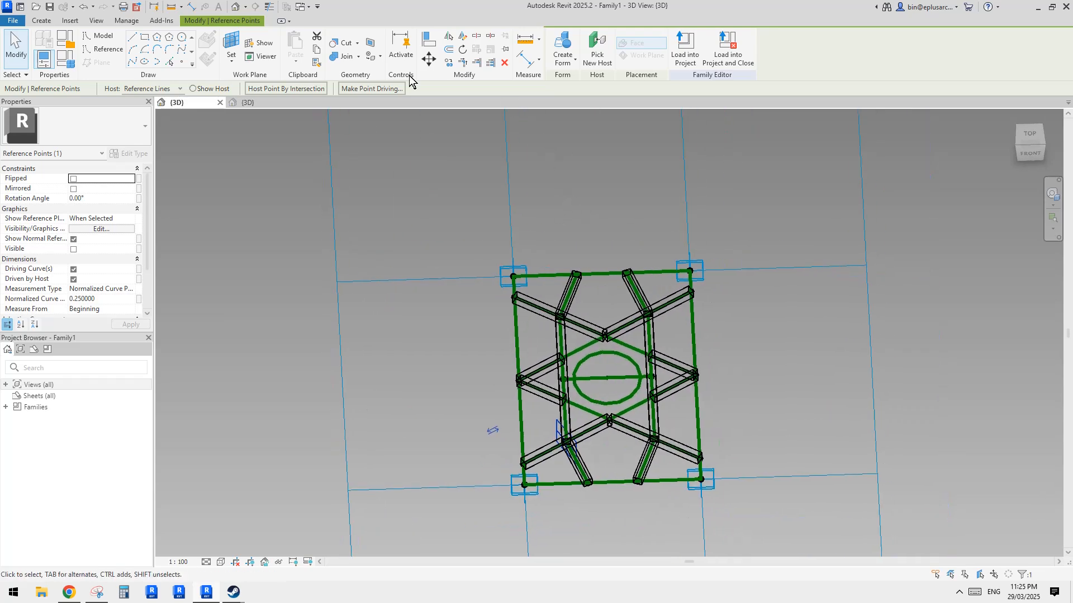
Step: Set the work plane on the panel's upper boundary line and add an aligned dimension between Placement Points 4 and 3
{"action": "left_click", "coordinate": [230, 46]}
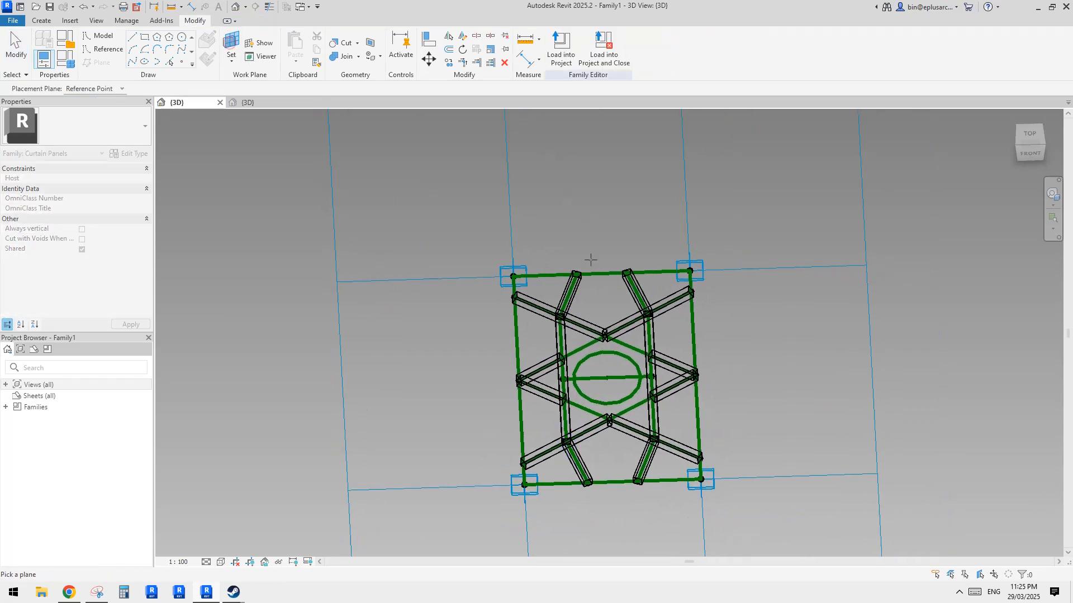
{"action": "left_click", "coordinate": [652, 270]}
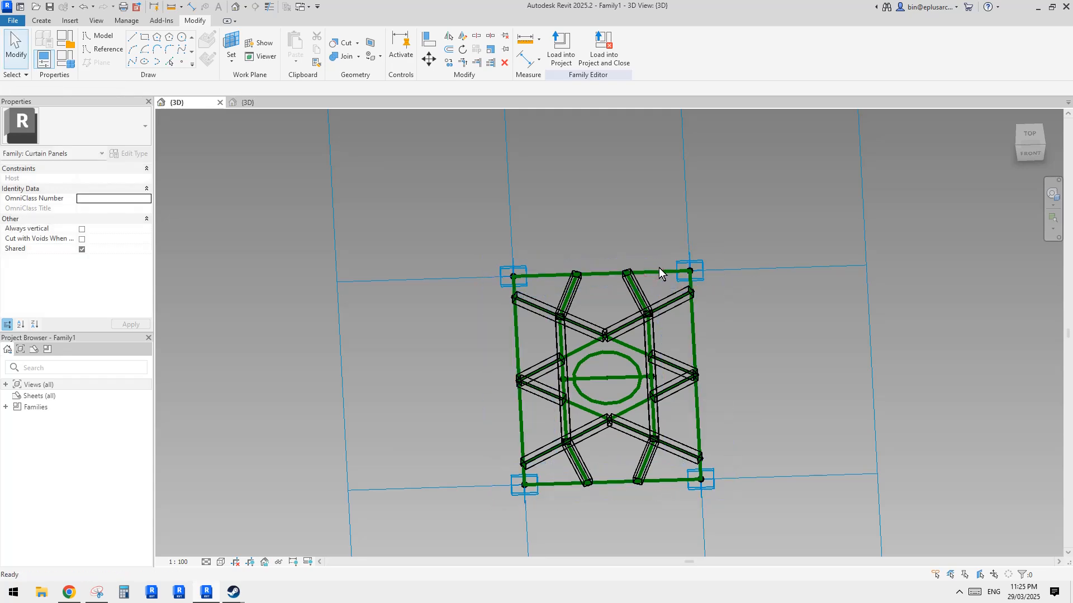
{"action": "key", "text": "d"}
{"action": "key", "text": "i"}
{"action": "scroll", "coordinate": [545, 266], "scroll_direction": "up", "scroll_amount": 2}
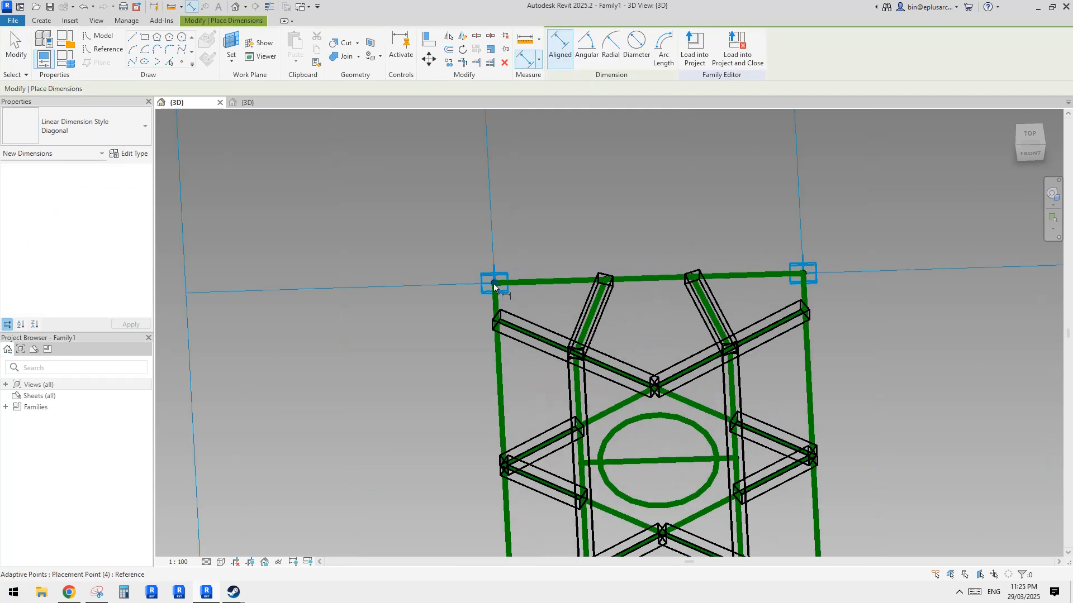
{"action": "scroll", "coordinate": [481, 286], "scroll_direction": "up", "scroll_amount": 4}
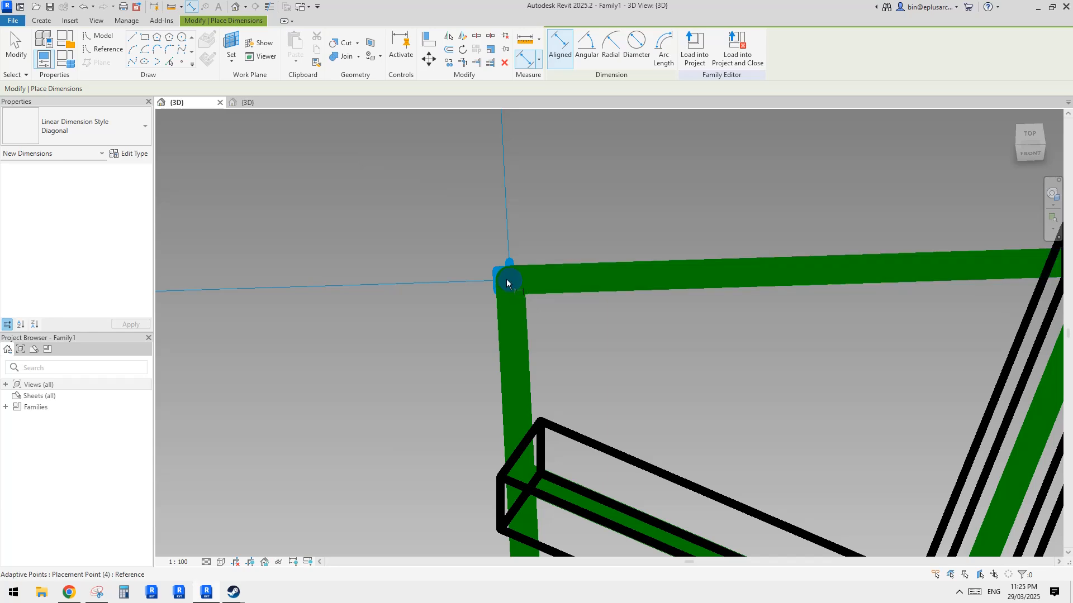
{"action": "scroll", "coordinate": [508, 282], "scroll_direction": "down", "scroll_amount": 5}
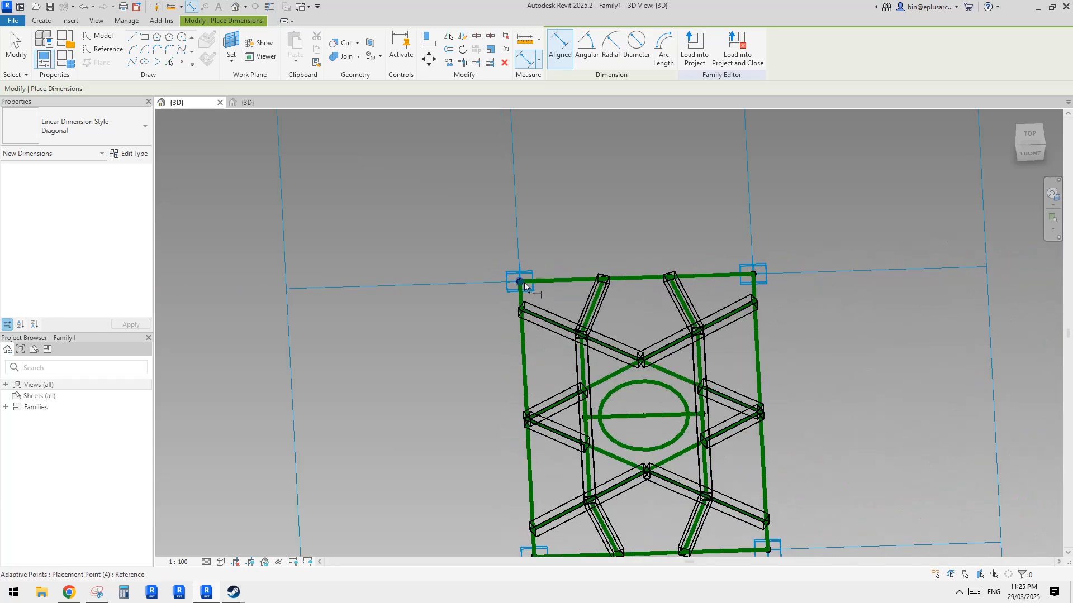
{"action": "left_click", "coordinate": [523, 285]}
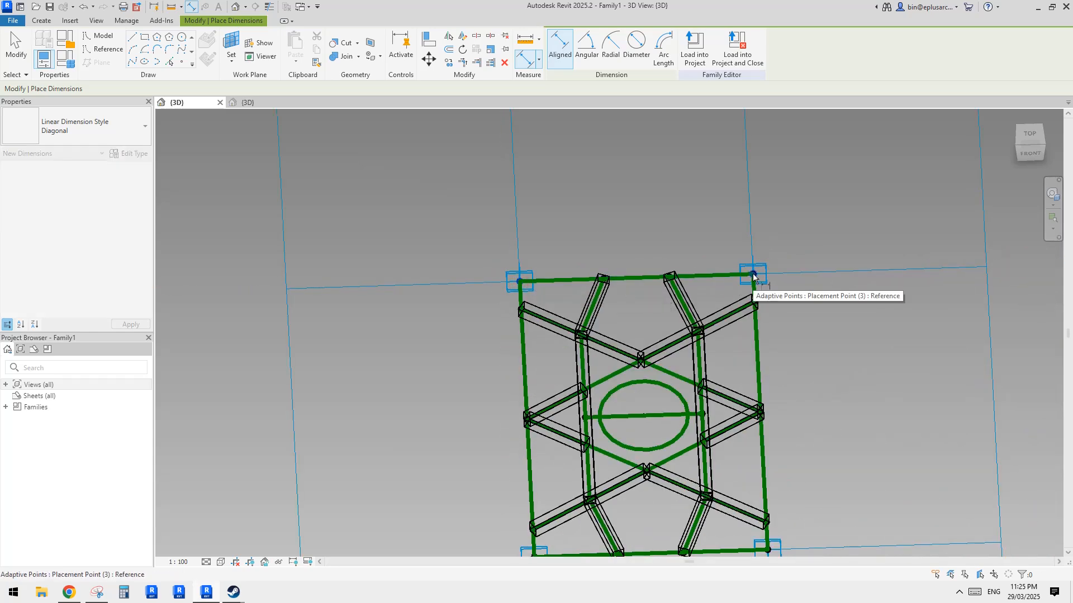
{"action": "left_click", "coordinate": [753, 276]}
{"action": "left_click", "coordinate": [638, 200]}
{"action": "scroll", "coordinate": [648, 229], "scroll_direction": "down", "scroll_amount": 2}
{"action": "key", "text": "Escape"}
{"action": "key", "text": "Escape"}
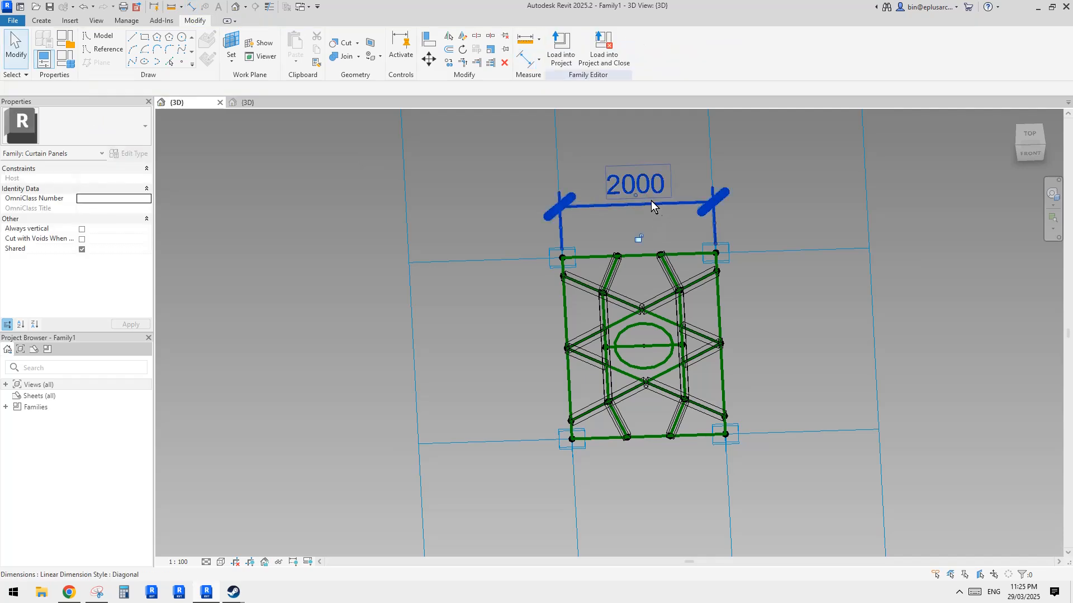
Step: Inspect the new dimension's type properties and the family types without changing them
{"action": "left_click", "coordinate": [651, 204]}
{"action": "middle_click_drag", "start_coordinate": [652, 204], "coordinate": [584, 255]}
{"action": "left_click", "coordinate": [134, 154]}
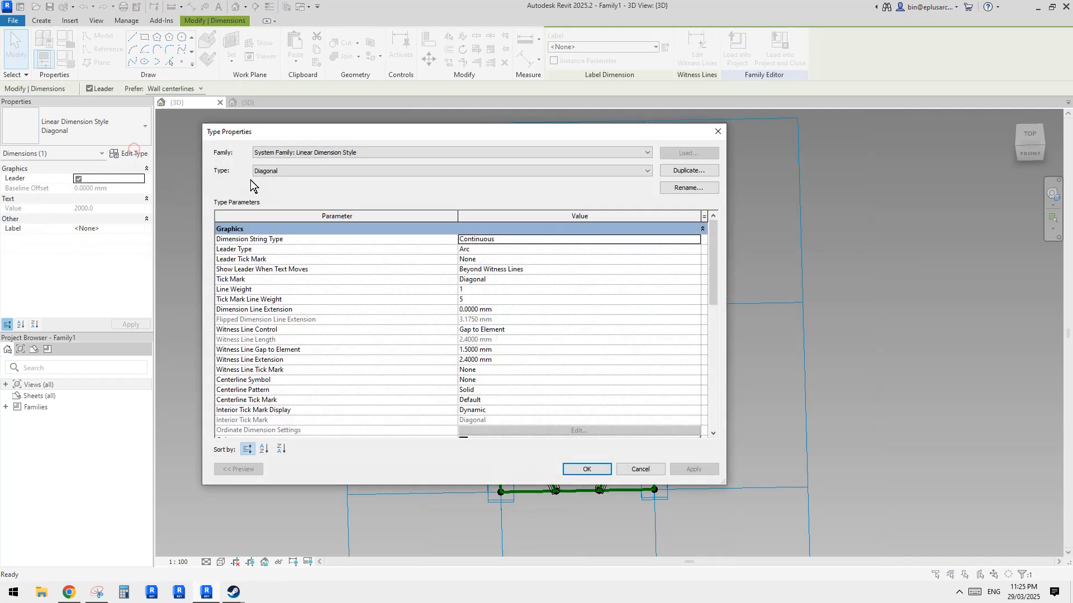
{"action": "key", "text": "Escape"}
{"action": "left_click", "coordinate": [308, 172]}
{"action": "left_click", "coordinate": [67, 64]}
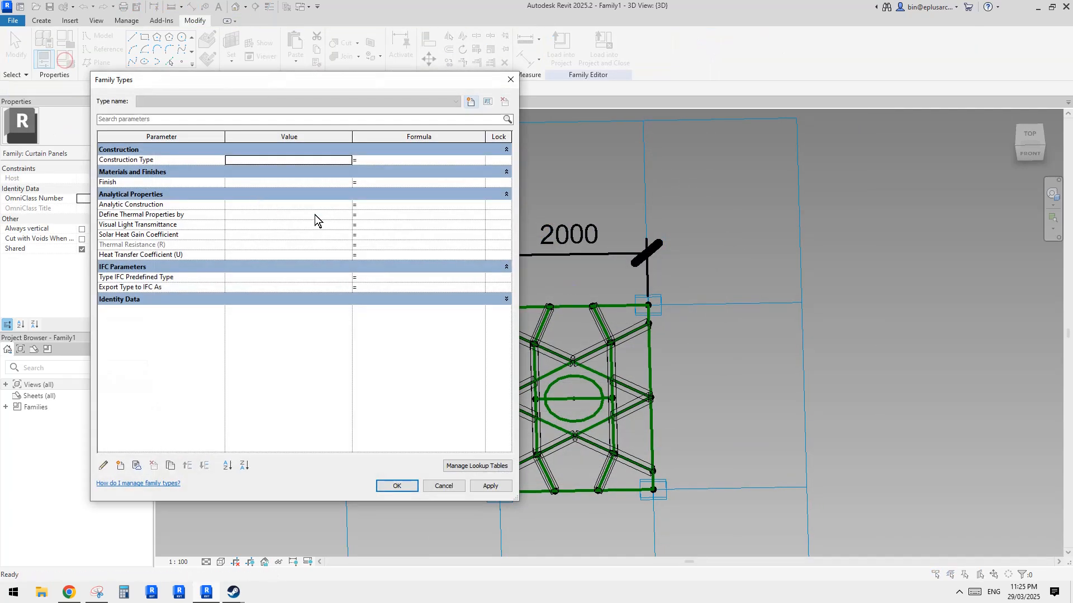
{"action": "key", "text": "Escape"}
Step: Check the horizontal and vertical spacing of the tile pattern grid against the panel width dimension
{"action": "left_click", "coordinate": [336, 129]}
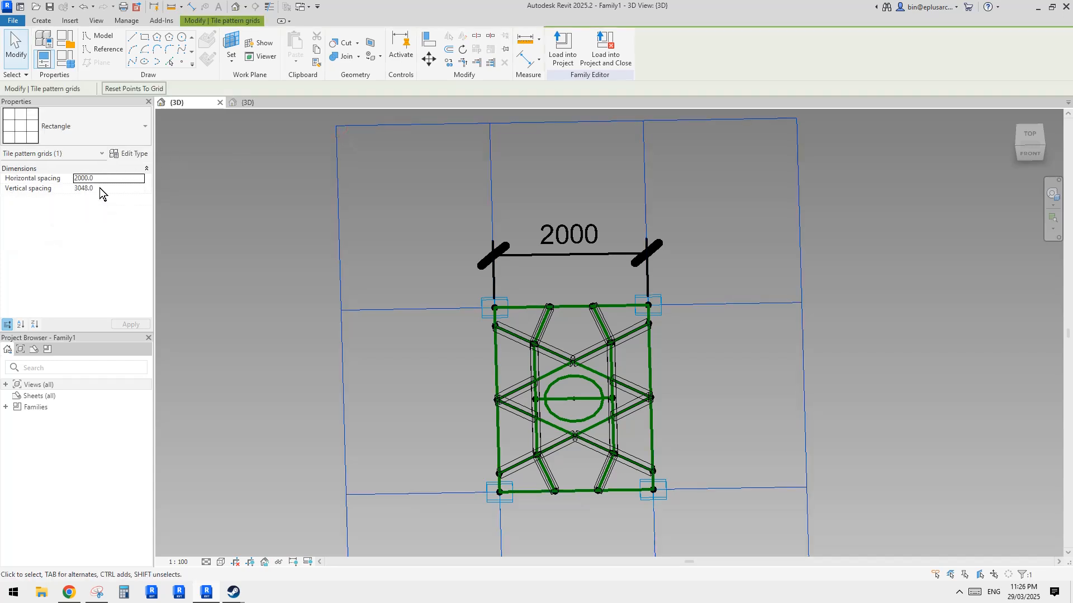
{"action": "middle_click_drag", "start_coordinate": [677, 263], "coordinate": [667, 265]}
{"action": "key", "text": "Escape"}
{"action": "left_click", "coordinate": [565, 240]}
{"action": "key", "text": "Escape"}
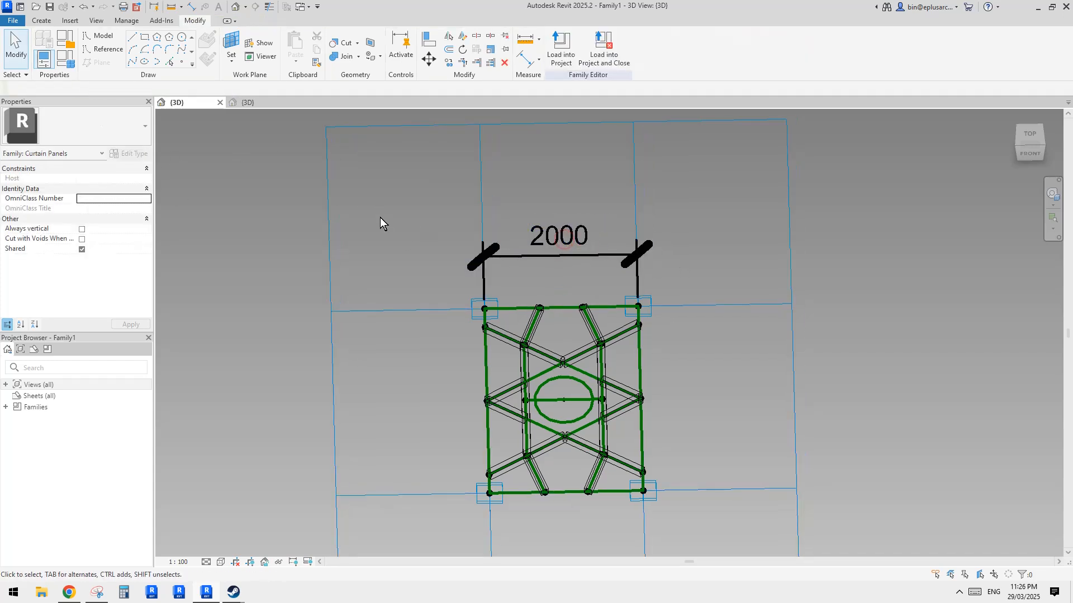
{"action": "left_click", "coordinate": [332, 128]}
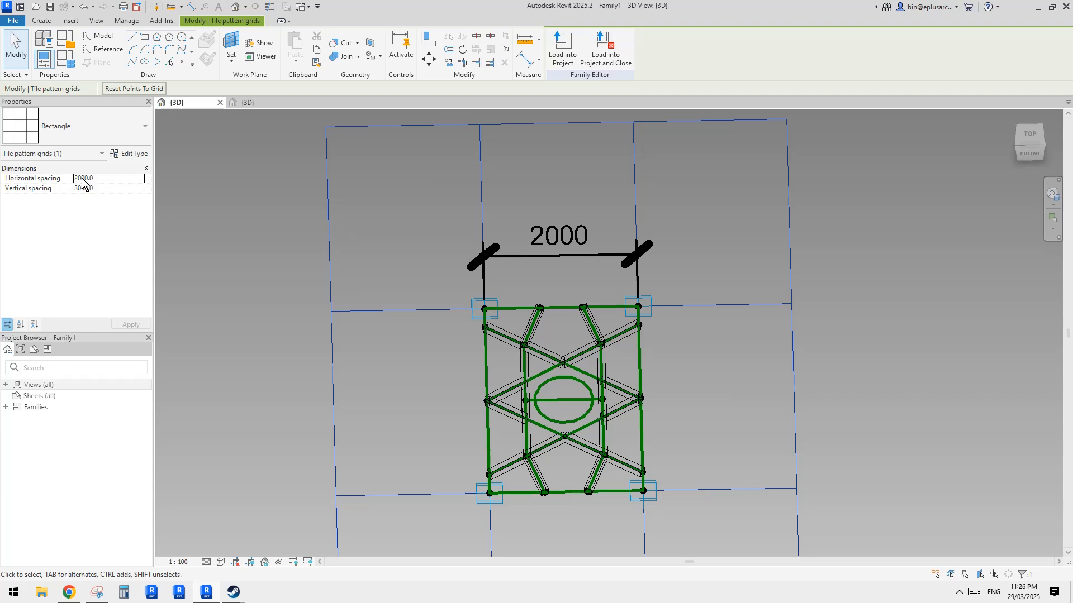
{"action": "middle_click_drag", "start_coordinate": [490, 216], "coordinate": [512, 216]}
{"action": "key", "text": "Escape"}
Step: Label the panel width dimension with a new instance reporting parameter named rp
{"action": "left_click", "coordinate": [588, 257]}
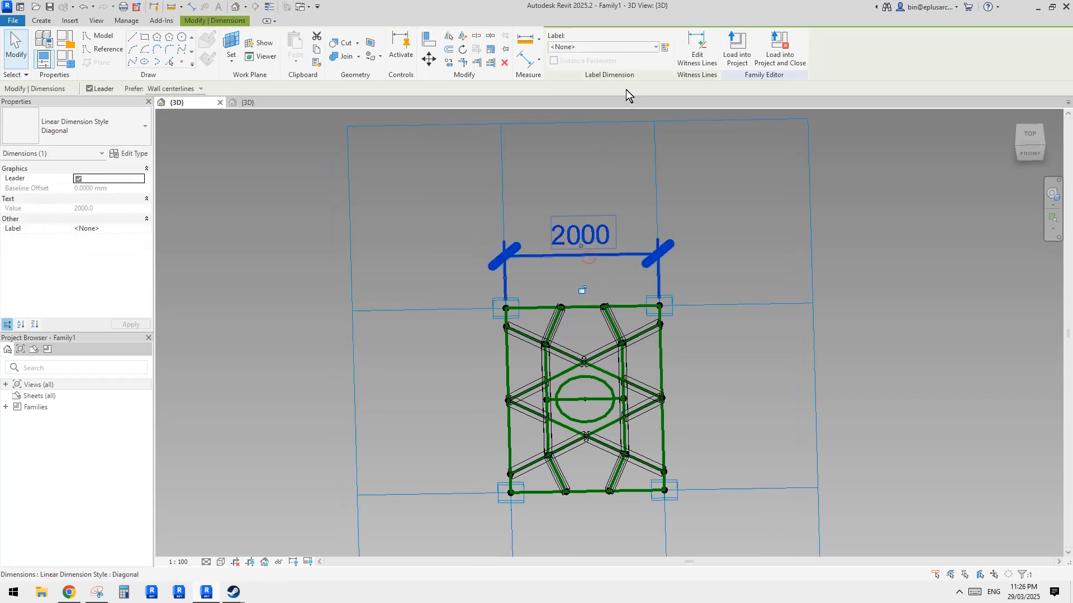
{"action": "left_click", "coordinate": [666, 47]}
{"action": "type", "text": "r"}
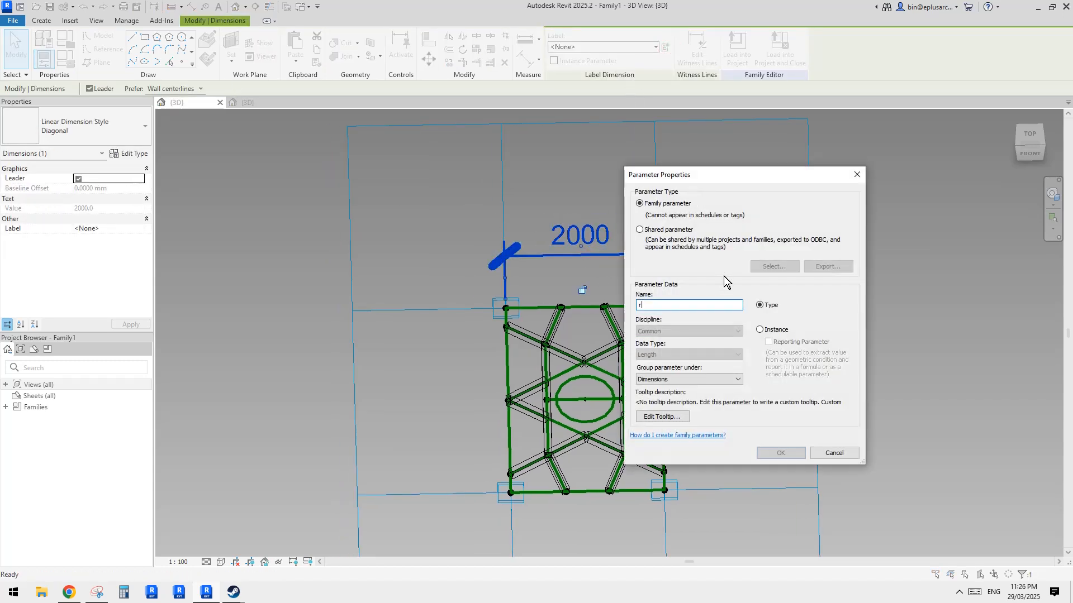
{"action": "type", "text": "p"}
{"action": "left_click", "coordinate": [761, 329]}
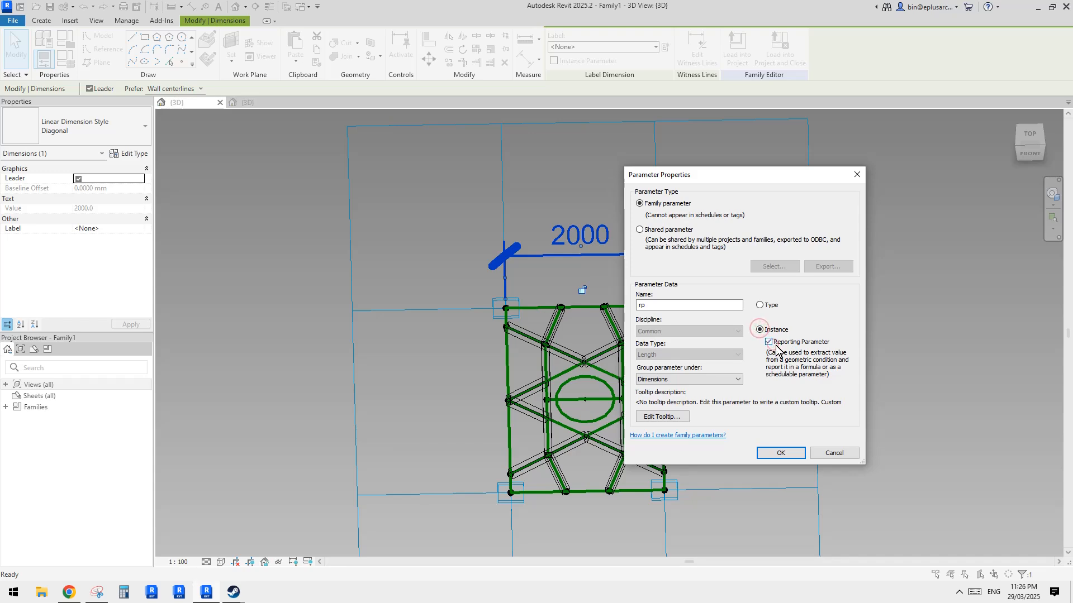
{"action": "left_click", "coordinate": [781, 453]}
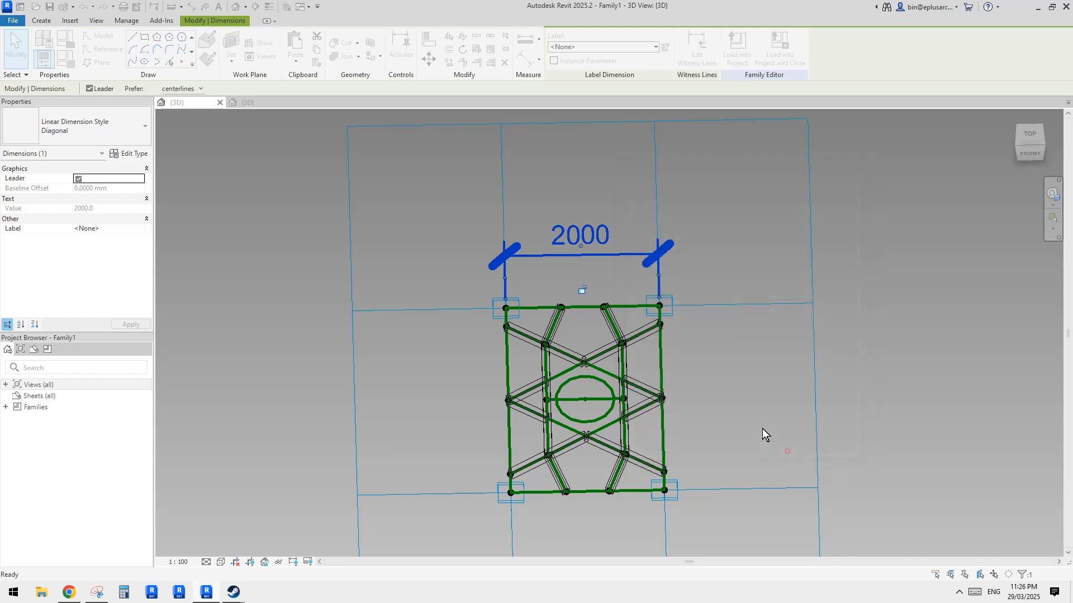
{"action": "middle_click_drag", "start_coordinate": [612, 362], "coordinate": [659, 329]}
{"action": "key", "text": "Escape"}
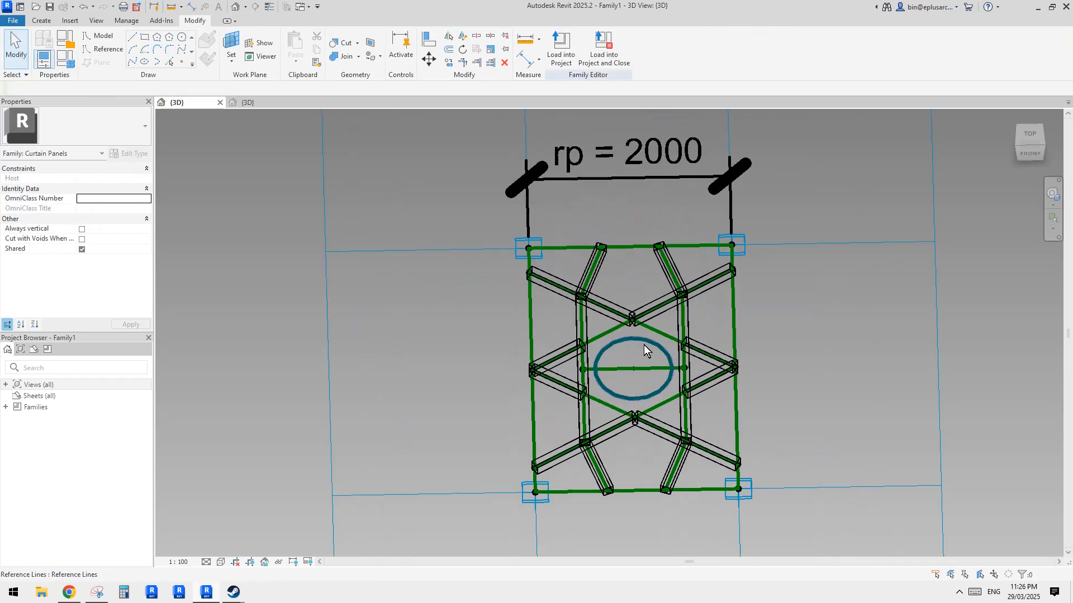
Step: Turn the central circle's temporary radius dimension into a permanent dimension and select it
{"action": "left_click", "coordinate": [644, 346]}
{"action": "scroll", "coordinate": [648, 358], "scroll_direction": "up", "scroll_amount": 5}
{"action": "left_click", "coordinate": [649, 366]}
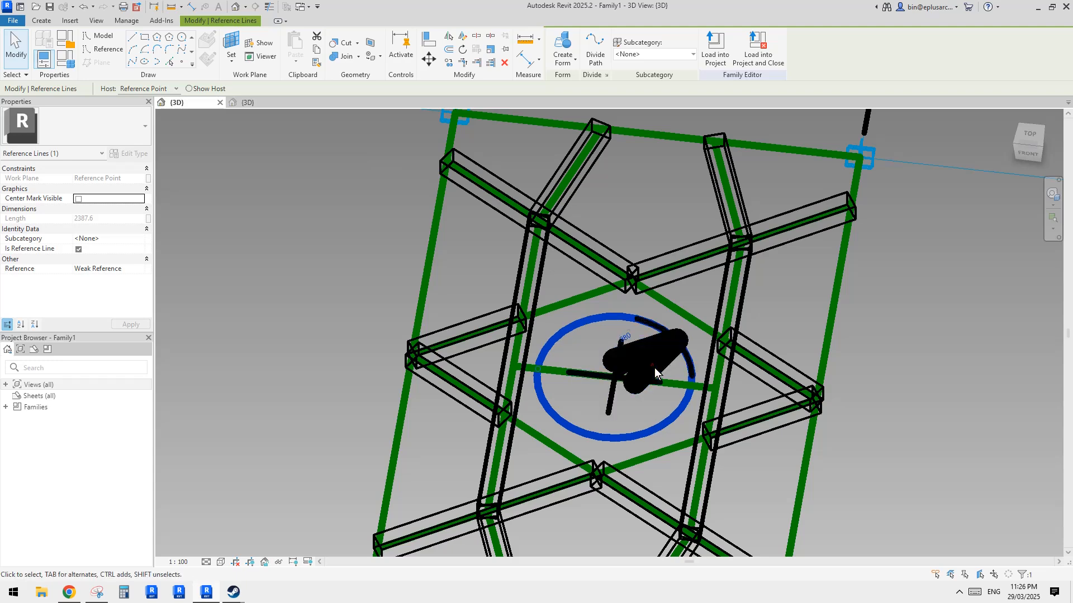
{"action": "key", "text": "Escape"}
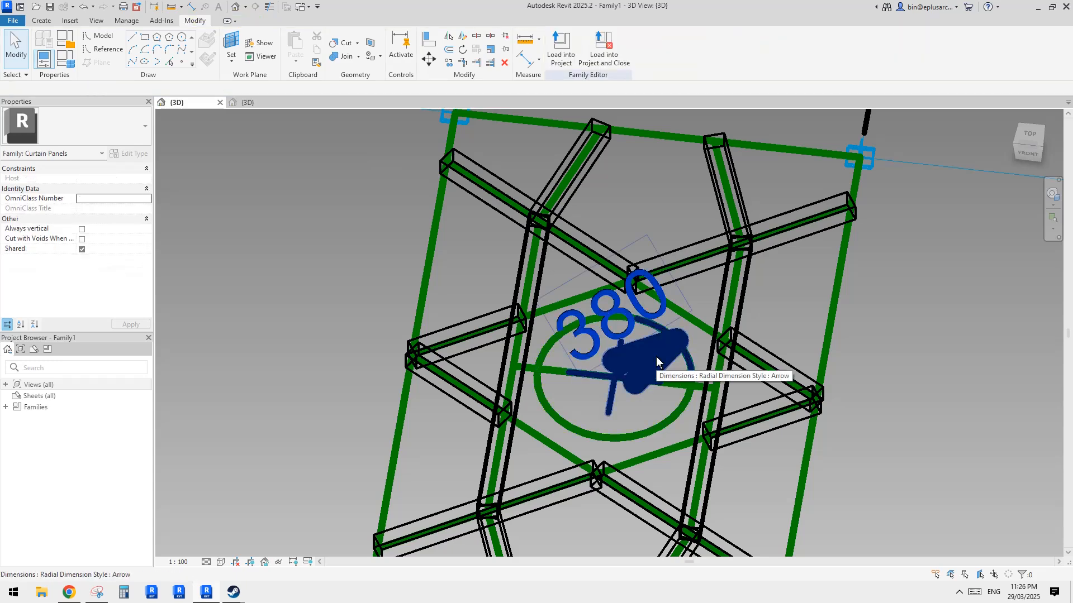
{"action": "left_click", "coordinate": [657, 362]}
Step: Label the central circle's radius dimension with a new non-reporting instance parameter named r
{"action": "scroll", "coordinate": [657, 363], "scroll_direction": "down", "scroll_amount": 3}
{"action": "middle_click_drag", "start_coordinate": [659, 366], "coordinate": [668, 364], "text": "shift"}
{"action": "scroll", "coordinate": [668, 363], "scroll_direction": "up", "scroll_amount": 1}
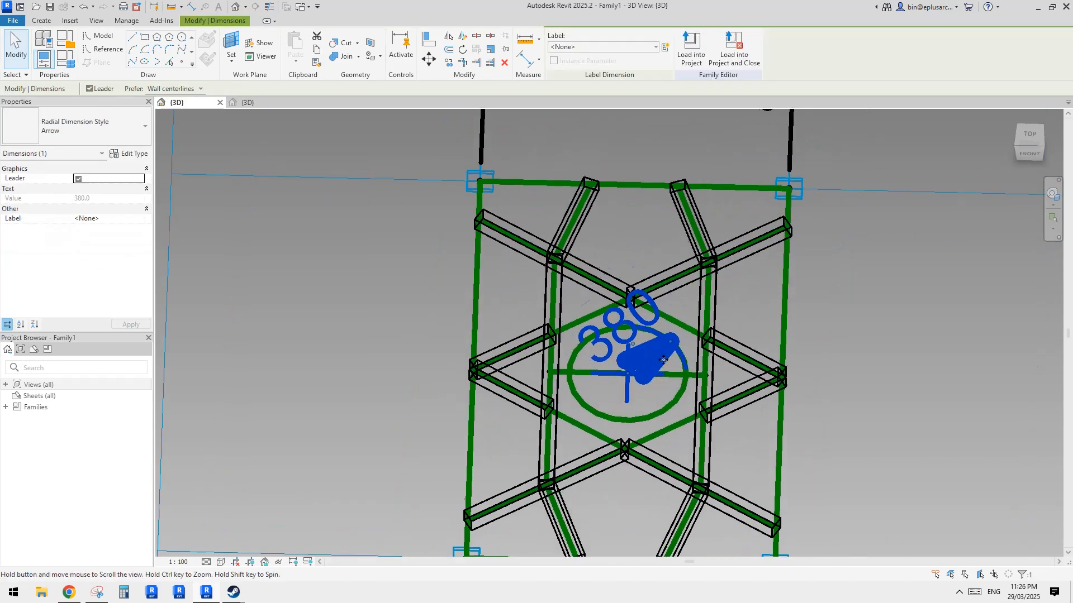
{"action": "scroll", "coordinate": [657, 329], "scroll_direction": "down", "scroll_amount": 2}
{"action": "middle_click_drag", "start_coordinate": [655, 302], "coordinate": [638, 387]}
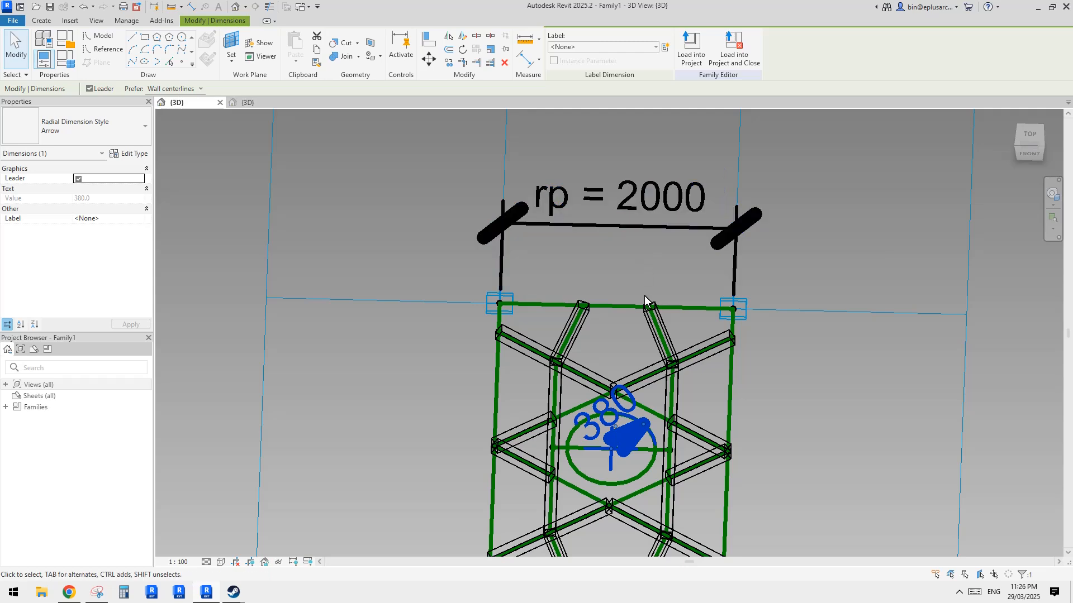
{"action": "middle_click_drag", "start_coordinate": [645, 296], "coordinate": [635, 246]}
{"action": "left_click", "coordinate": [134, 154]}
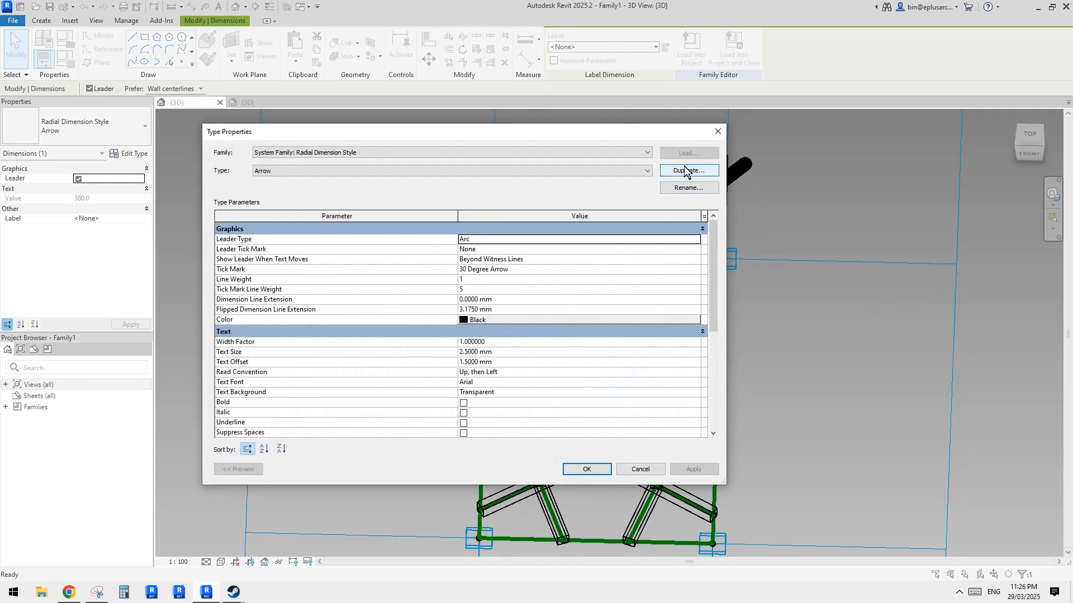
{"action": "key", "text": "Escape"}
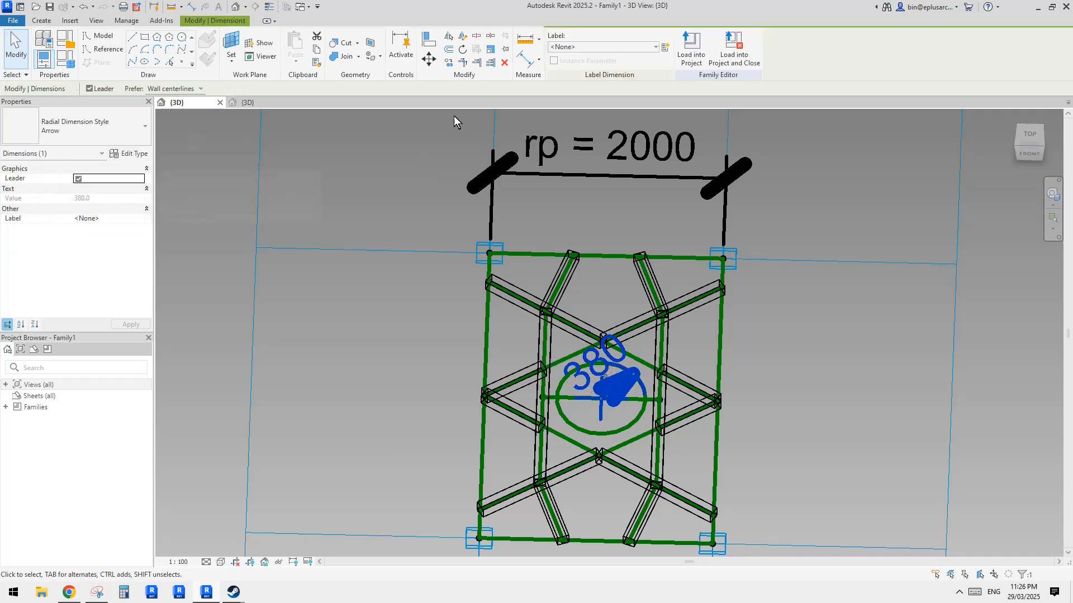
{"action": "left_click", "coordinate": [665, 46]}
{"action": "type", "text": "r"}
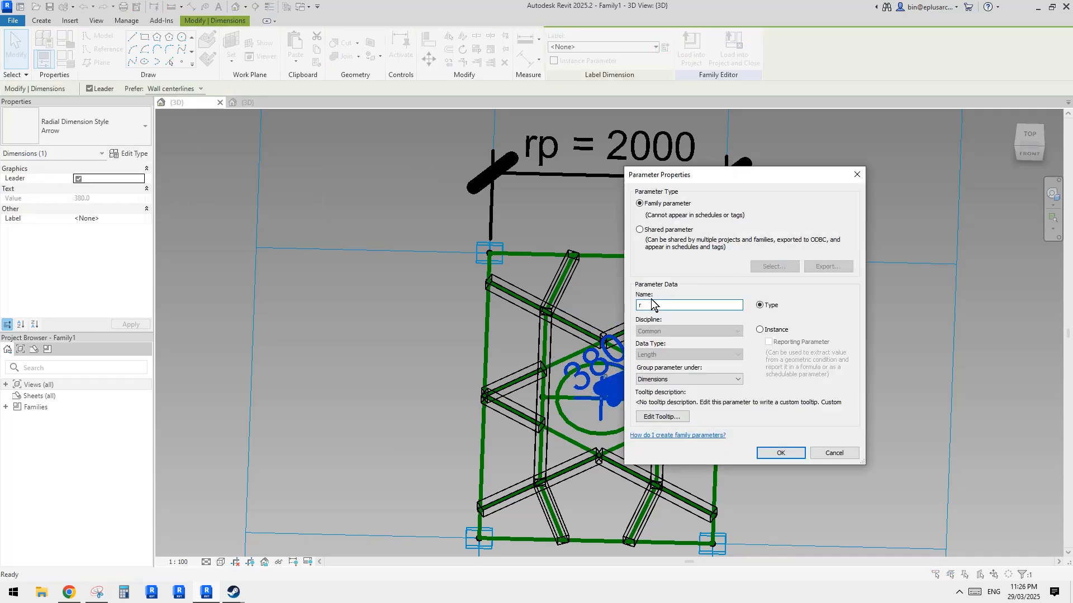
{"action": "left_click", "coordinate": [759, 330]}
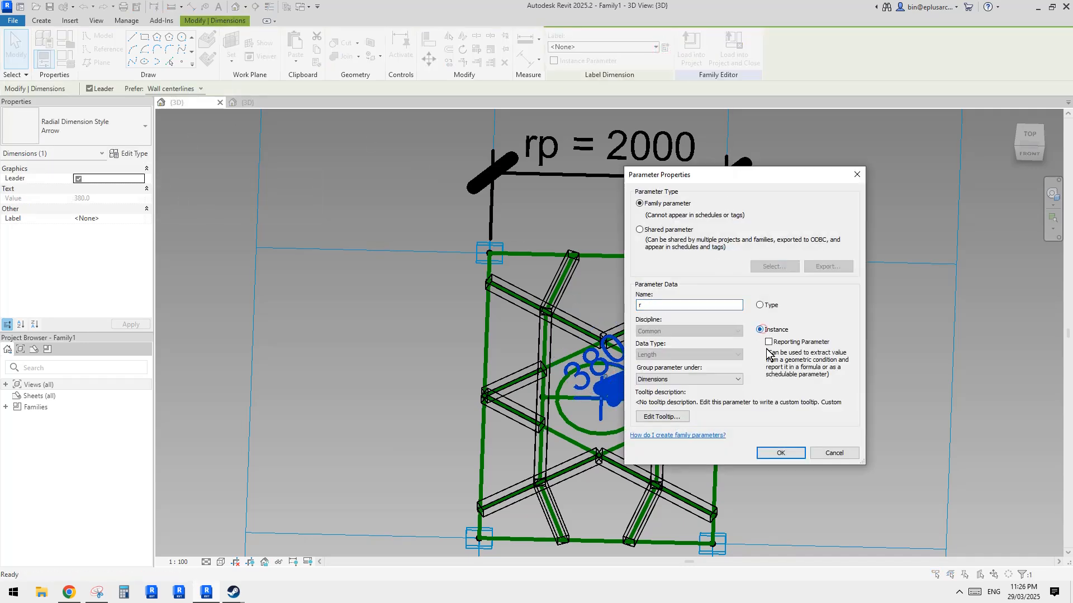
{"action": "left_click", "coordinate": [781, 453]}
Step: Set the formula of parameter r to rp / 4 and compare the circle with the reference pattern photo in Chrome
{"action": "left_click", "coordinate": [67, 63]}
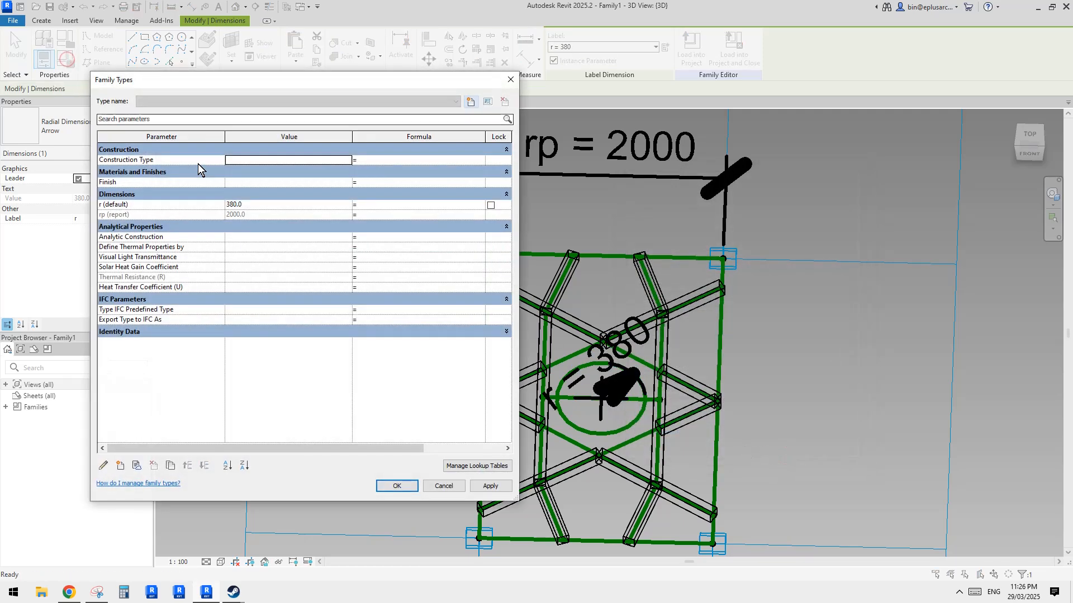
{"action": "left_click", "coordinate": [387, 205]}
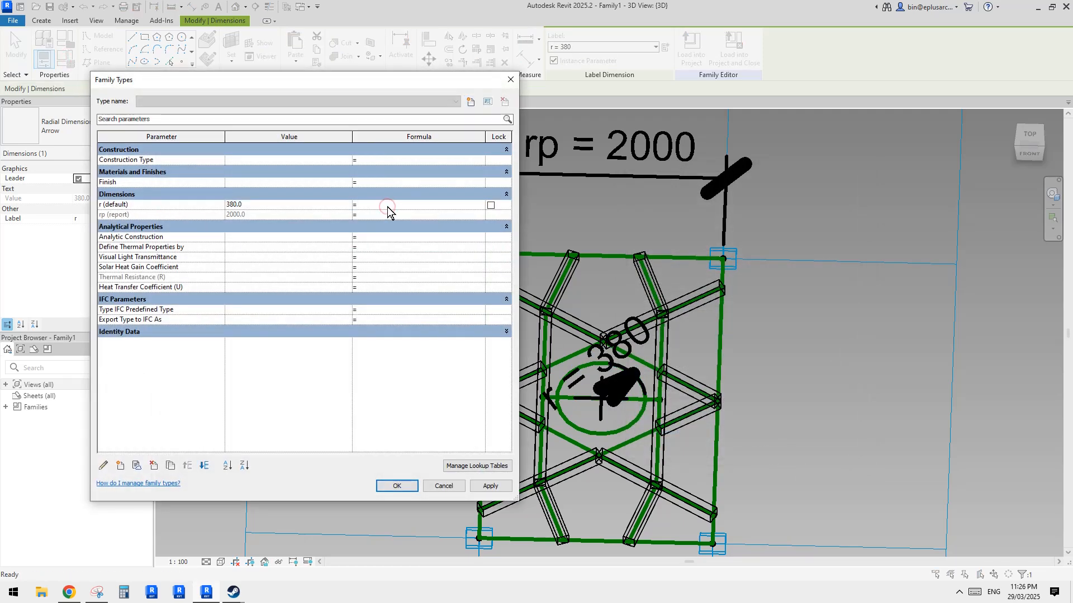
{"action": "type", "text": "rp / 4"}
{"action": "left_click", "coordinate": [397, 486]}
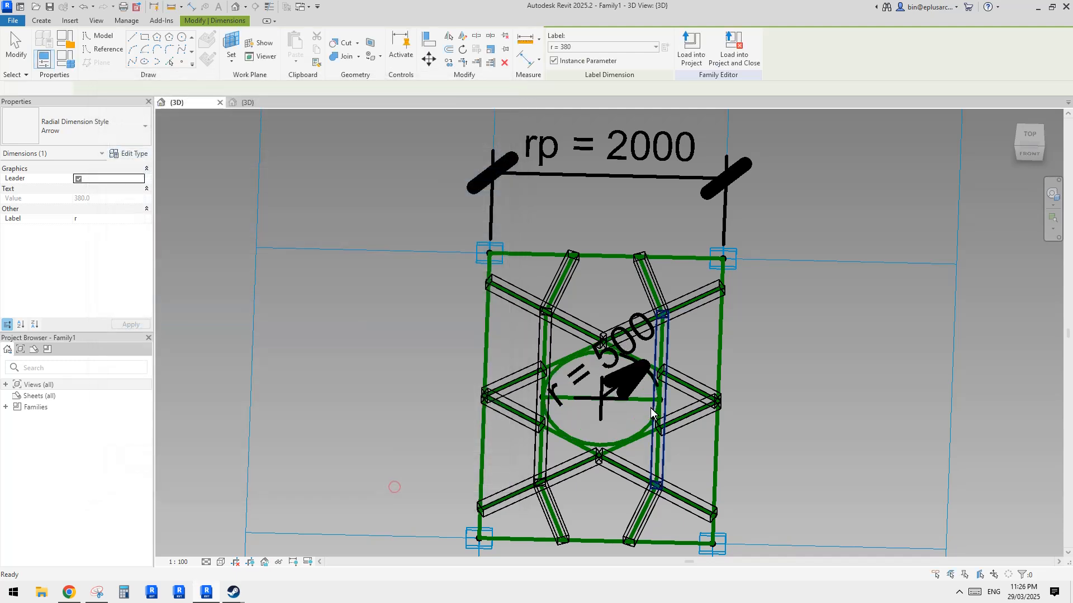
{"action": "left_click", "coordinate": [69, 593]}
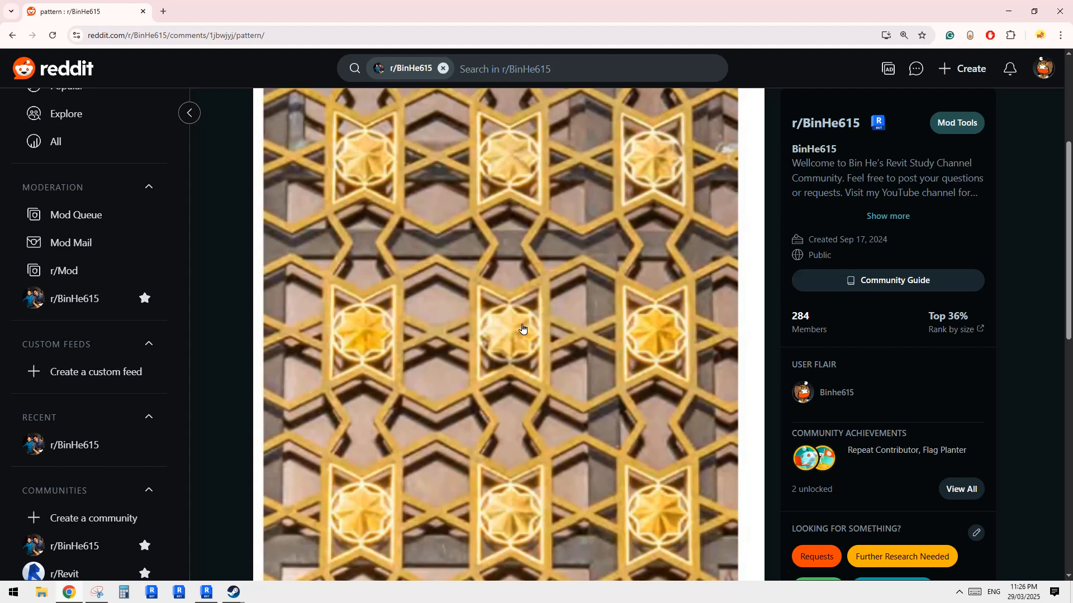
{"action": "left_click", "coordinate": [208, 597]}
Step: Change the formula of the radius parameter r to rp / 4.2 and inspect the circle against the frame
{"action": "left_click", "coordinate": [72, 61]}
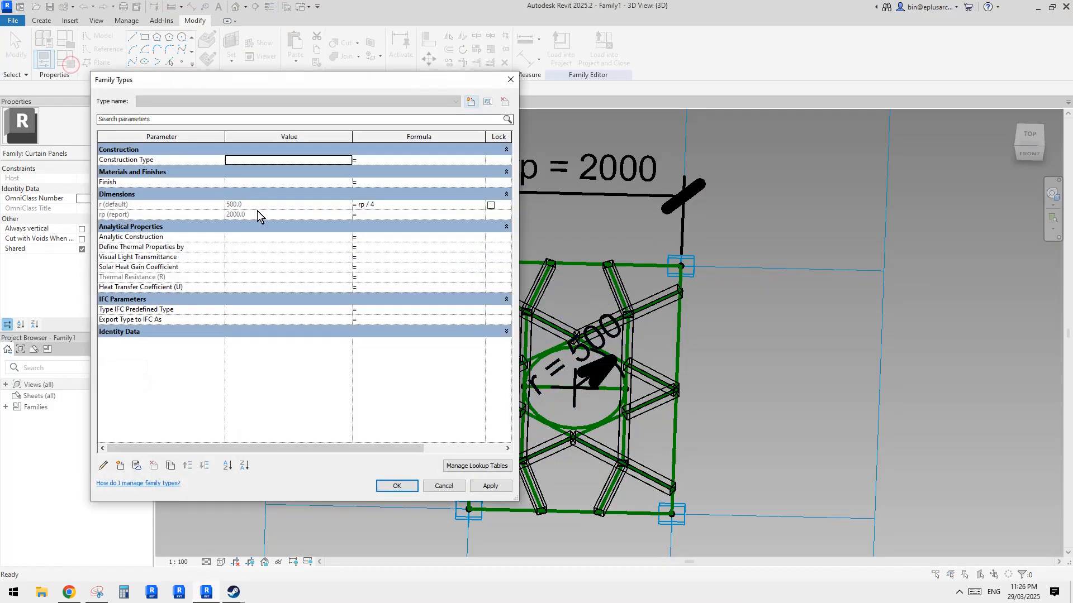
{"action": "left_click", "coordinate": [390, 205]}
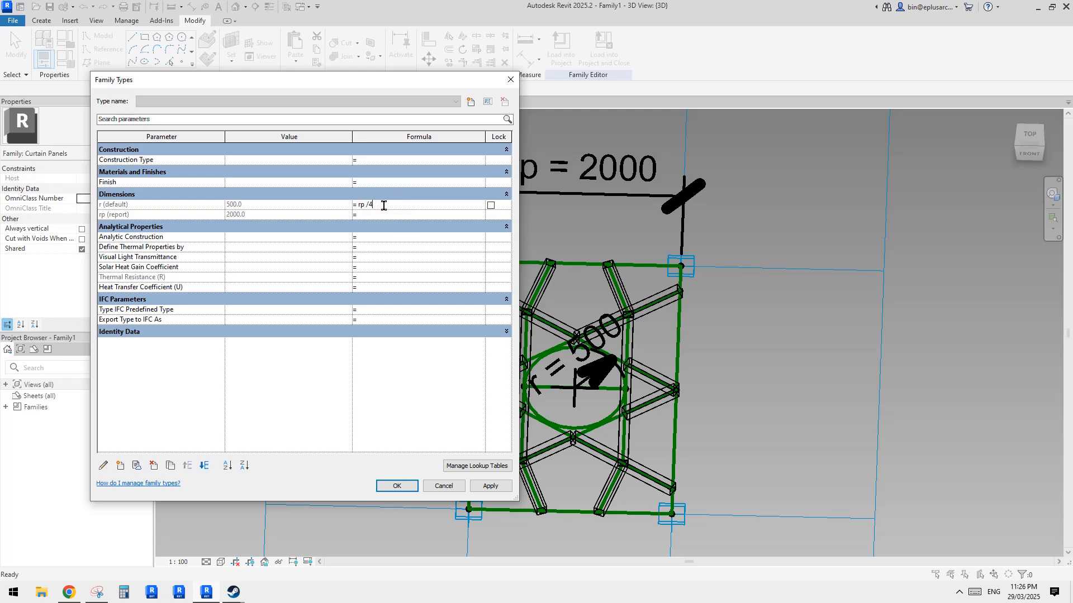
{"action": "left_click", "coordinate": [396, 486]}
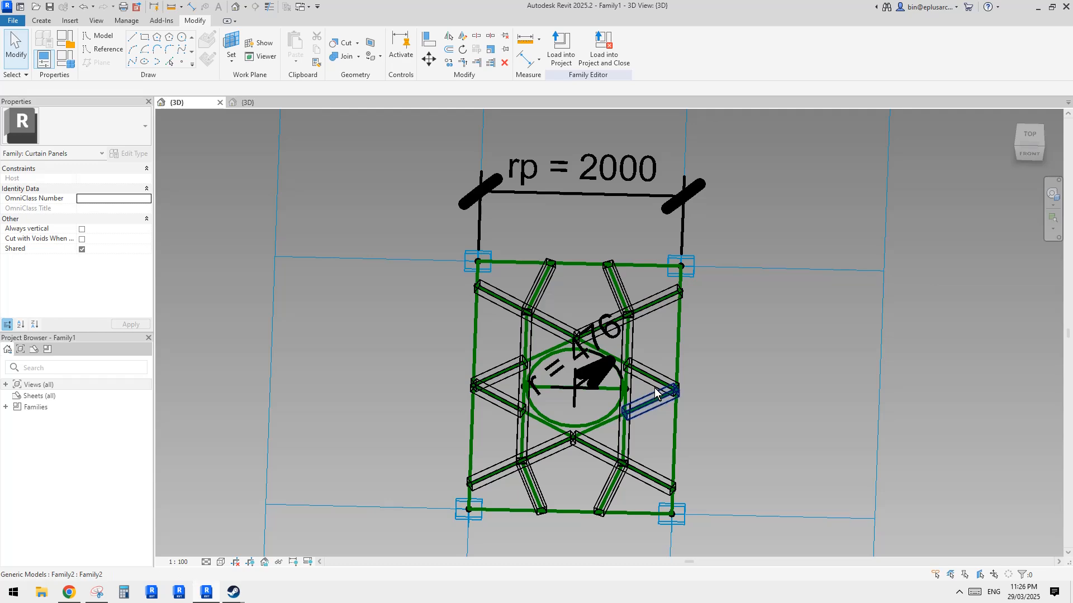
{"action": "middle_click_drag", "start_coordinate": [342, 285], "coordinate": [369, 330], "text": "shift"}
{"action": "scroll", "coordinate": [600, 402], "scroll_direction": "up", "scroll_amount": 2}
{"action": "middle_click_drag", "start_coordinate": [599, 403], "coordinate": [513, 395], "text": "shift"}
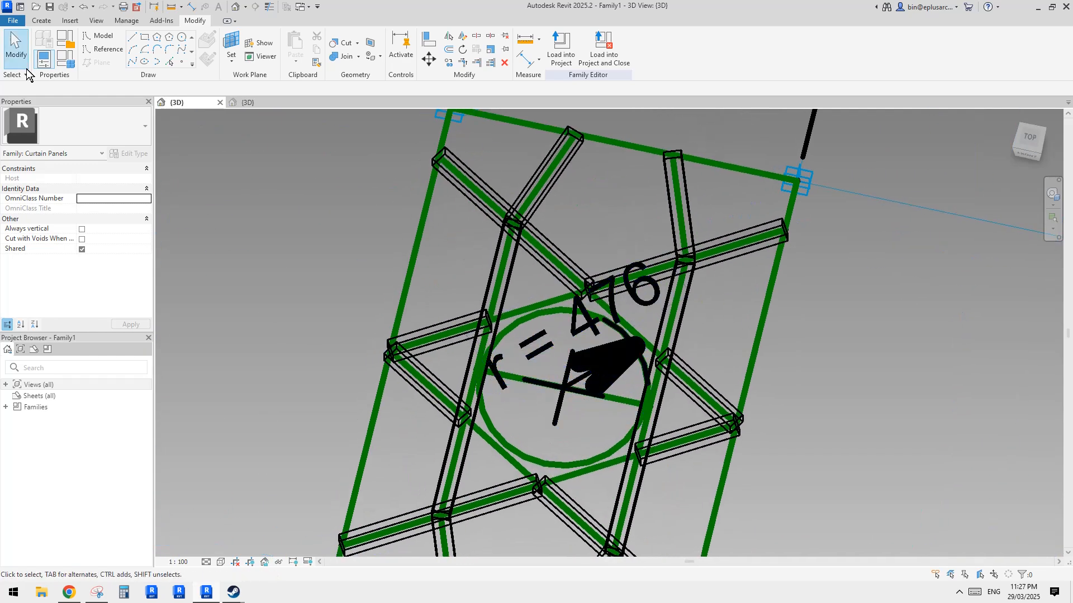
Step: Set the formula of parameter r to rp / 4.5 and check the circle against the reference pattern photo in Chrome
{"action": "left_click", "coordinate": [65, 58]}
{"action": "left_click_drag", "start_coordinate": [359, 205], "coordinate": [378, 204]}
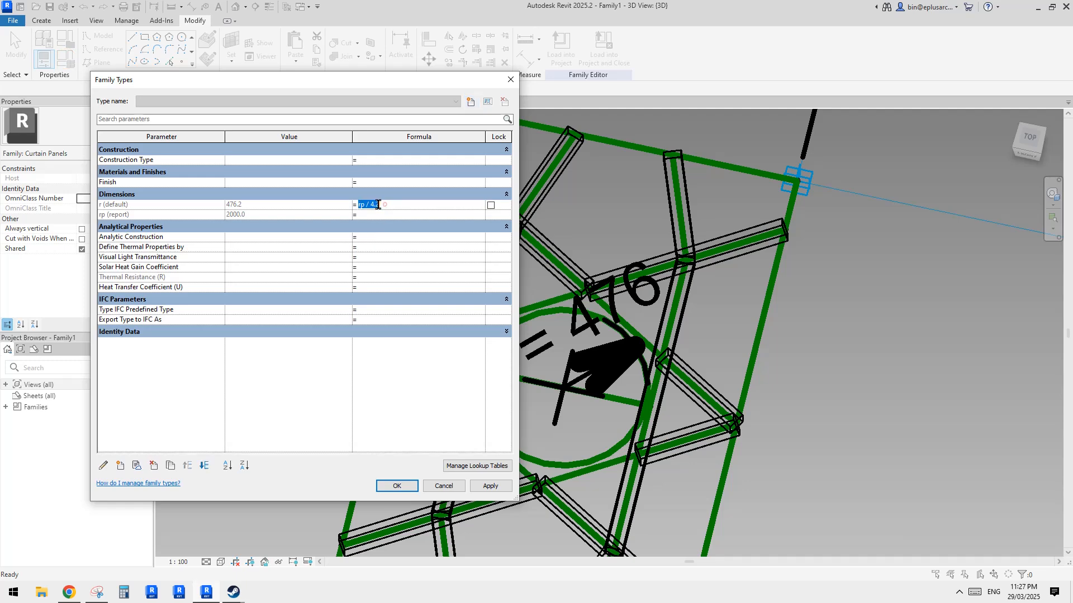
{"action": "type", "text": "5"}
{"action": "left_click", "coordinate": [485, 486]}
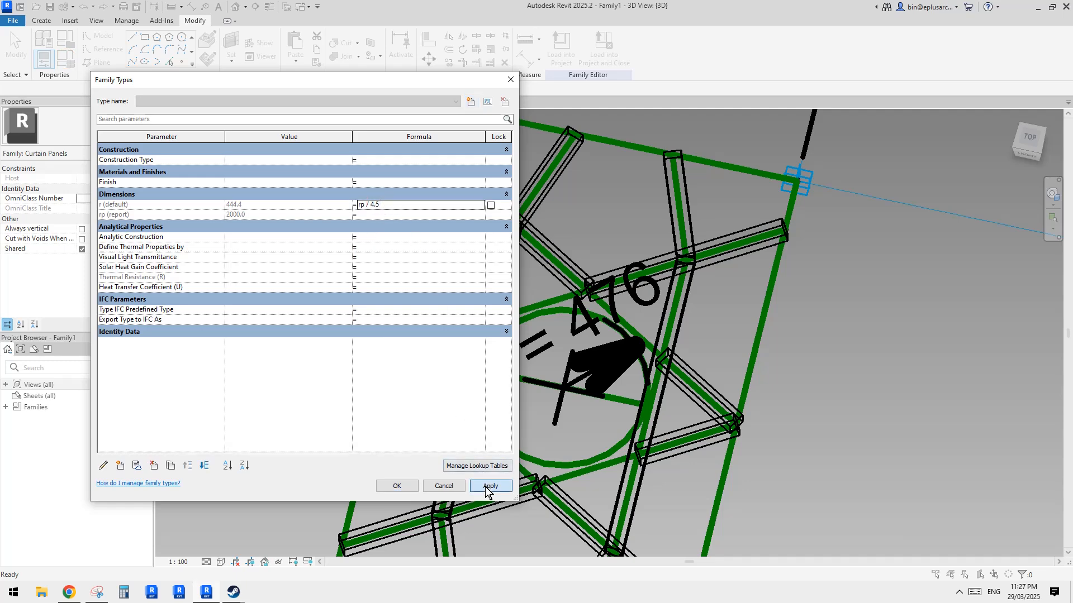
{"action": "left_click", "coordinate": [400, 487]}
{"action": "middle_click_drag", "start_coordinate": [556, 414], "coordinate": [639, 390], "text": "shift"}
{"action": "scroll", "coordinate": [514, 349], "scroll_direction": "up", "scroll_amount": 2}
{"action": "scroll", "coordinate": [639, 374], "scroll_direction": "down", "scroll_amount": 1}
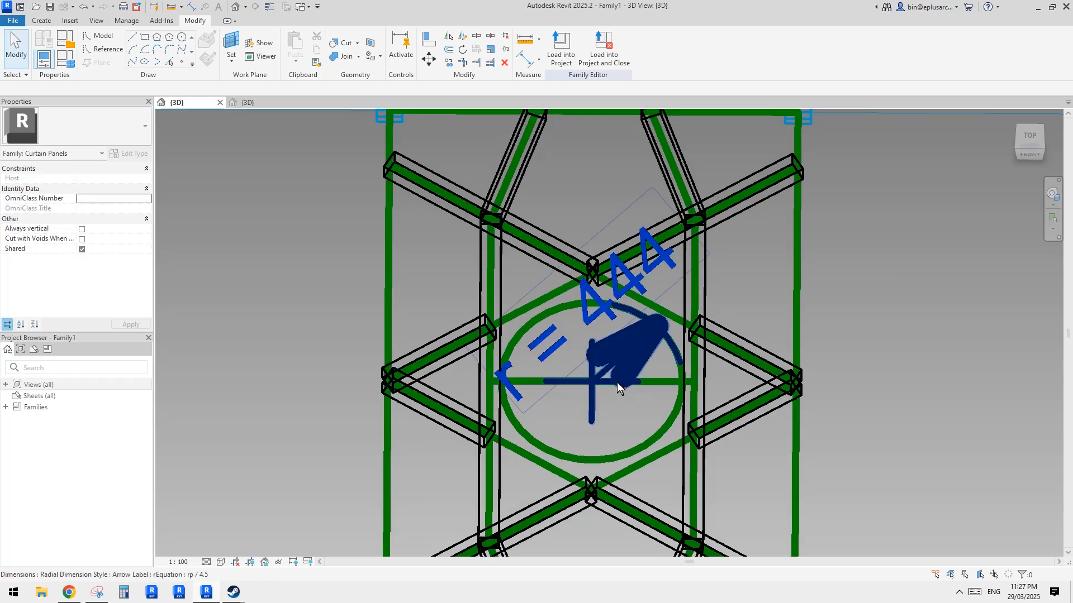
{"action": "scroll", "coordinate": [617, 382], "scroll_direction": "down", "scroll_amount": 1}
{"action": "left_click", "coordinate": [69, 594]}
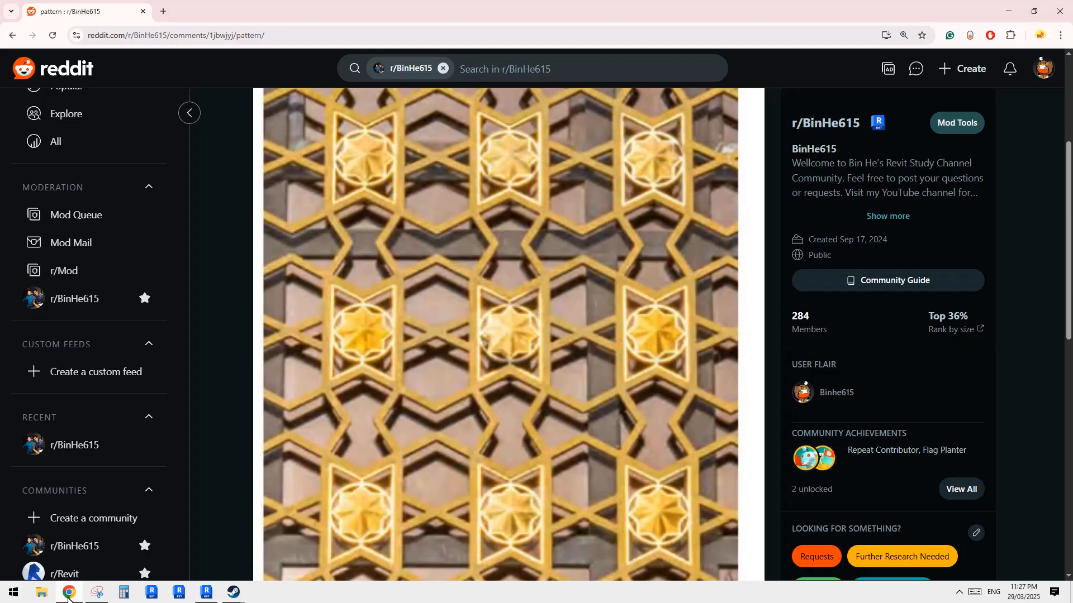
{"action": "left_click", "coordinate": [207, 592]}
Step: Create a solid cylinder form from the central circle and set its positive offset to 50
{"action": "middle_click_drag", "start_coordinate": [471, 469], "coordinate": [566, 329], "text": "shift"}
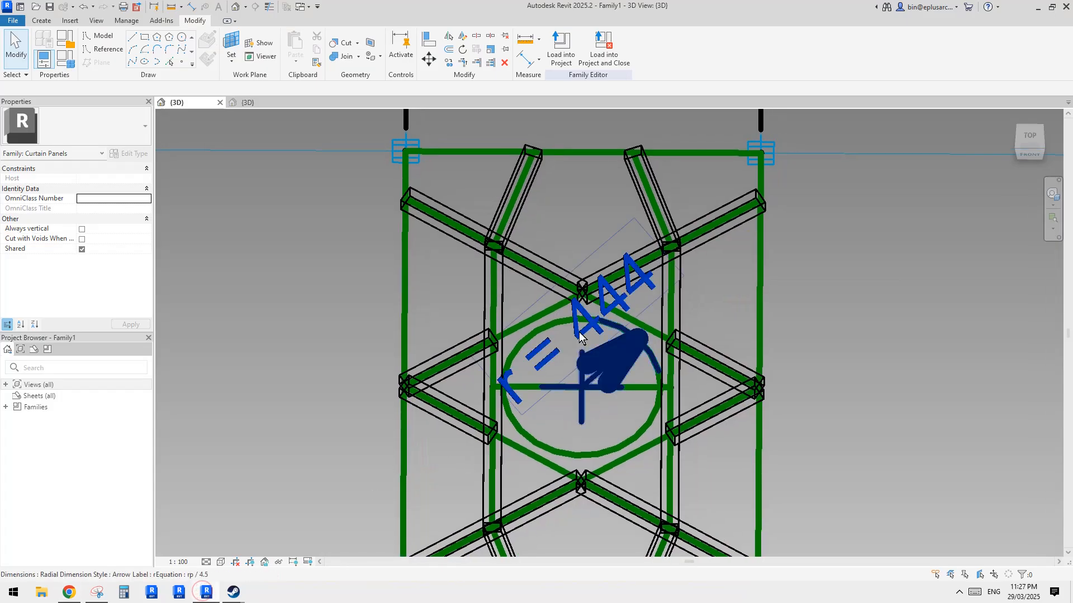
{"action": "middle_click_drag", "start_coordinate": [573, 398], "coordinate": [747, 391], "text": "shift"}
{"action": "left_click", "coordinate": [680, 392]}
{"action": "middle_click_drag", "start_coordinate": [681, 391], "coordinate": [595, 174], "text": "shift"}
{"action": "left_click", "coordinate": [563, 46]}
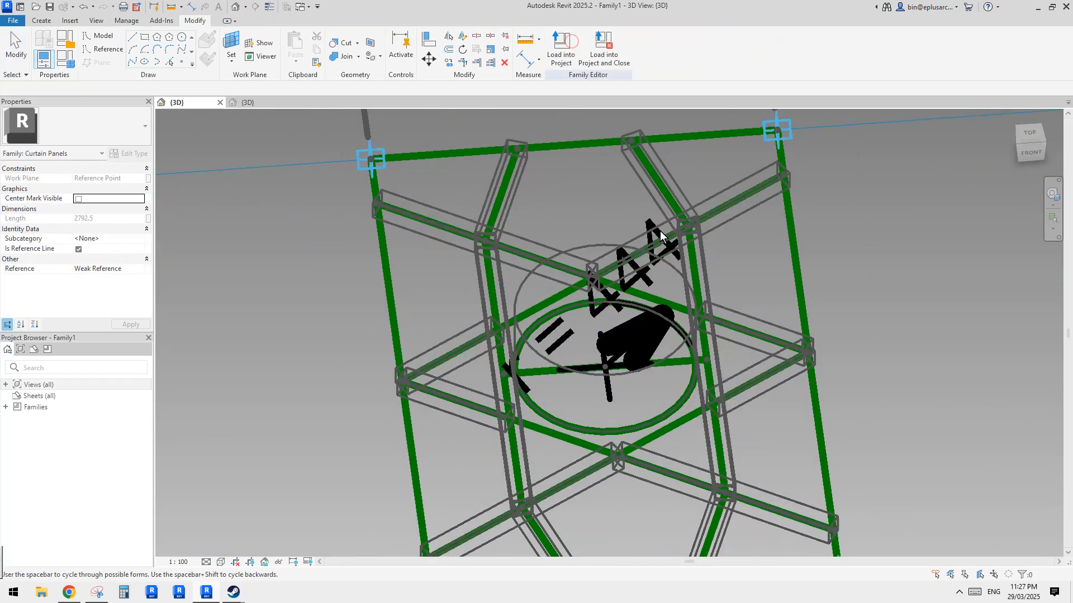
{"action": "left_click", "coordinate": [663, 335]}
{"action": "middle_click_drag", "start_coordinate": [663, 330], "coordinate": [662, 301]}
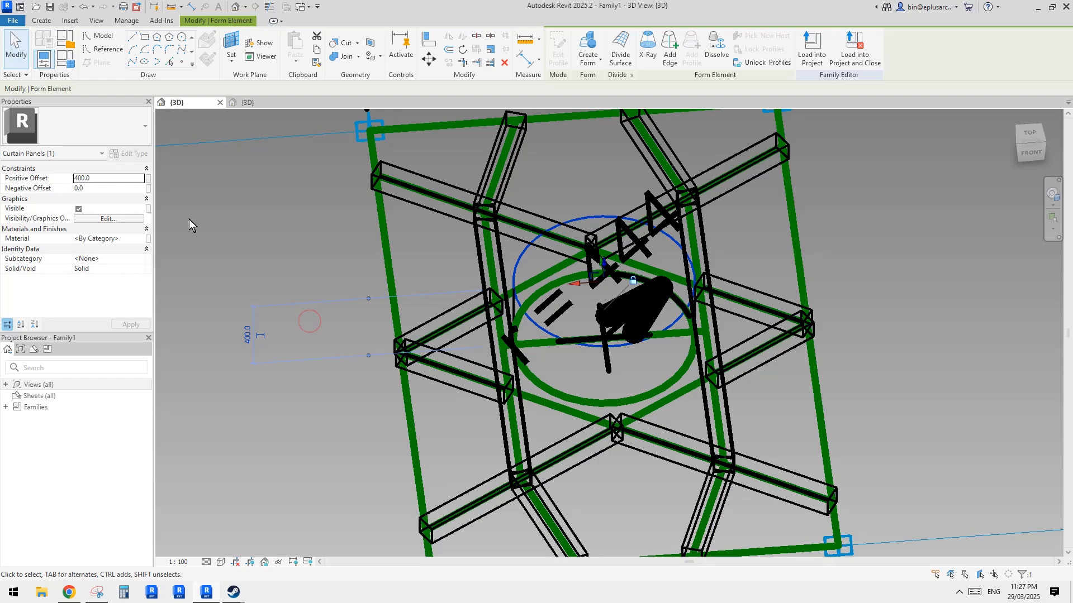
{"action": "left_click", "coordinate": [106, 180]}
{"action": "key", "text": "Return"}
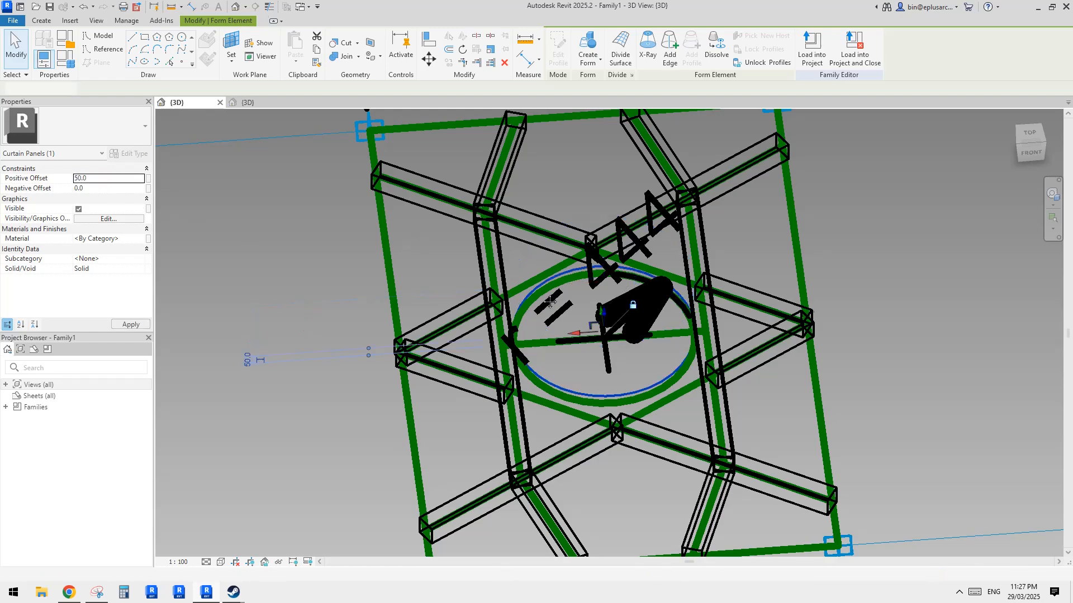
Step: Display the 3D view in the shaded visual style and compare the panel with the reference pattern photo in Chrome
{"action": "mouse_move", "coordinate": [731, 385]}
{"action": "middle_mouse_down", "text": "shift"}
{"action": "mouse_move", "coordinate": [740, 306]}
{"action": "mouse_move", "coordinate": [751, 308]}
{"action": "mouse_move", "coordinate": [773, 397]}
{"action": "middle_mouse_up", "text": "shift"}
{"action": "key", "text": "s"}
{"action": "key", "text": "d"}
{"action": "left_click", "coordinate": [829, 304]}
{"action": "scroll", "coordinate": [829, 305], "scroll_direction": "down", "scroll_amount": 1}
{"action": "scroll", "coordinate": [907, 332], "scroll_direction": "down", "scroll_amount": 1}
{"action": "middle_click_drag", "start_coordinate": [907, 332], "coordinate": [647, 328], "text": "shift"}
{"action": "scroll", "coordinate": [849, 325], "scroll_direction": "down", "scroll_amount": 1}
{"action": "scroll", "coordinate": [647, 328], "scroll_direction": "up", "scroll_amount": 1}
{"action": "left_click", "coordinate": [70, 596]}
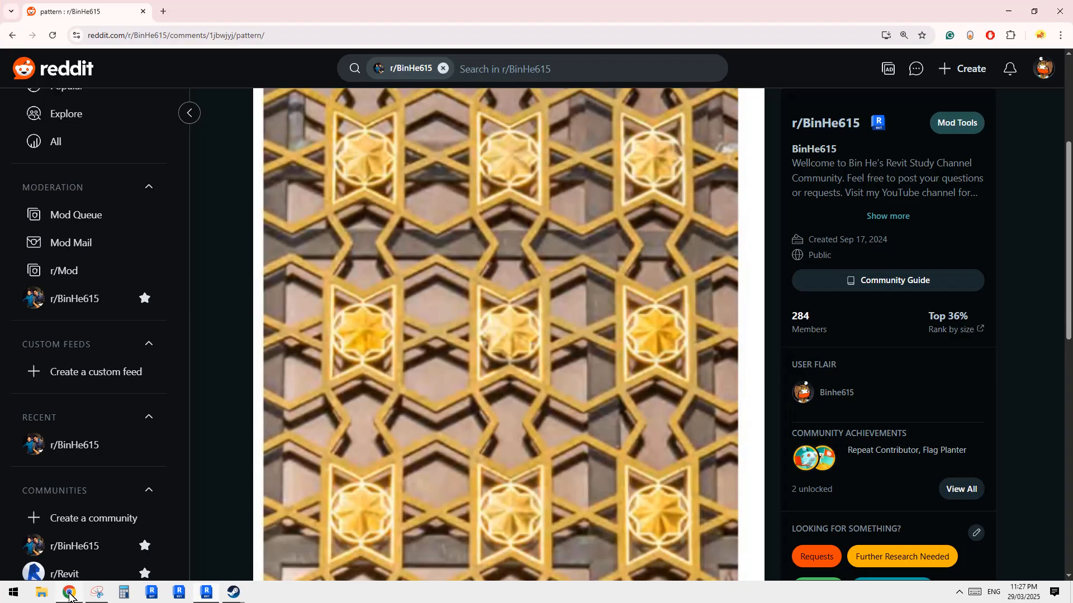
{"action": "left_click", "coordinate": [206, 593]}
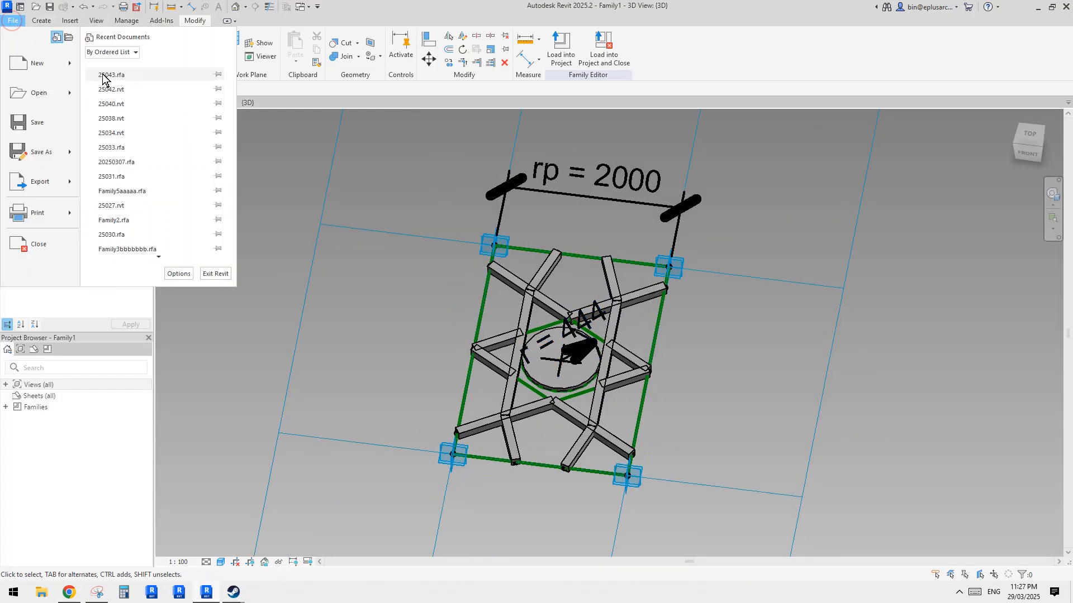
Step: Create a new conceptual mass family from the mass template
{"action": "left_click", "coordinate": [72, 66]}
{"action": "left_click", "coordinate": [141, 103]}
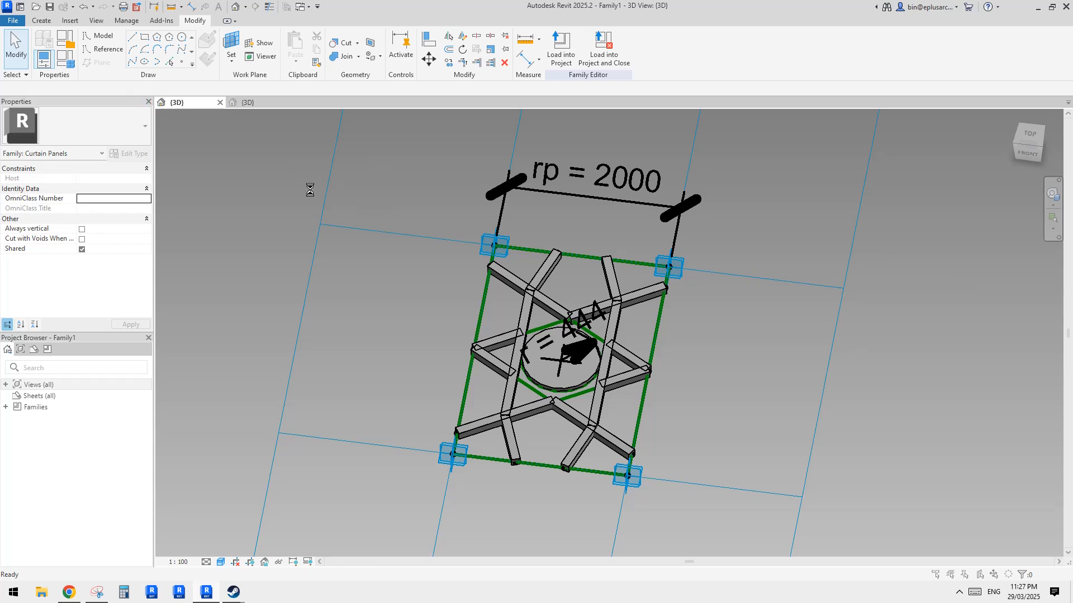
{"action": "key", "text": "Escape"}
{"action": "left_click", "coordinate": [12, 21]}
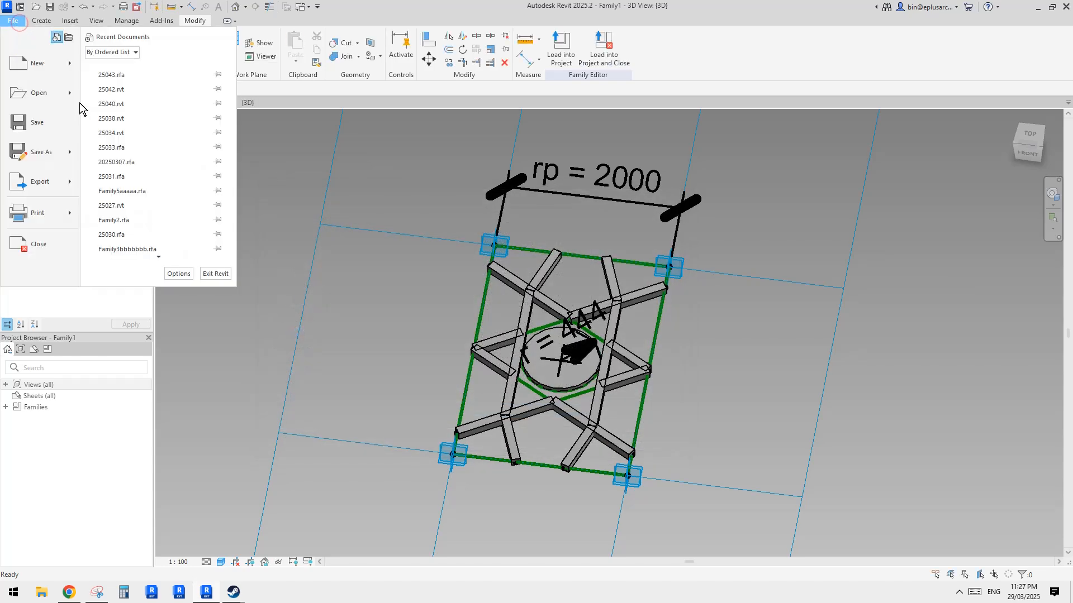
{"action": "left_click", "coordinate": [71, 62]}
{"action": "left_click", "coordinate": [180, 129]}
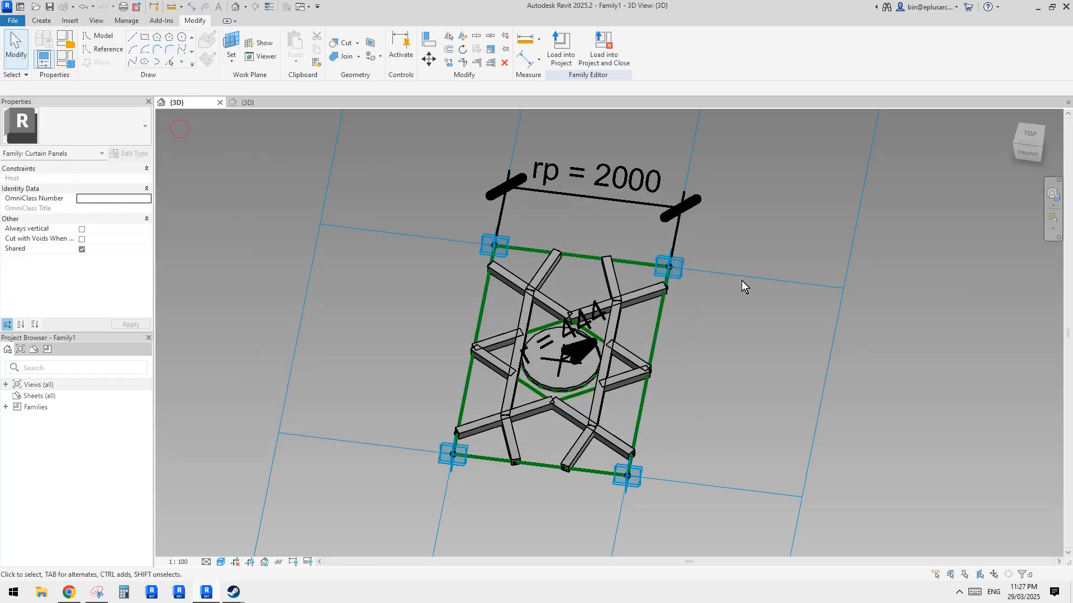
{"action": "double_click", "coordinate": [346, 242]}
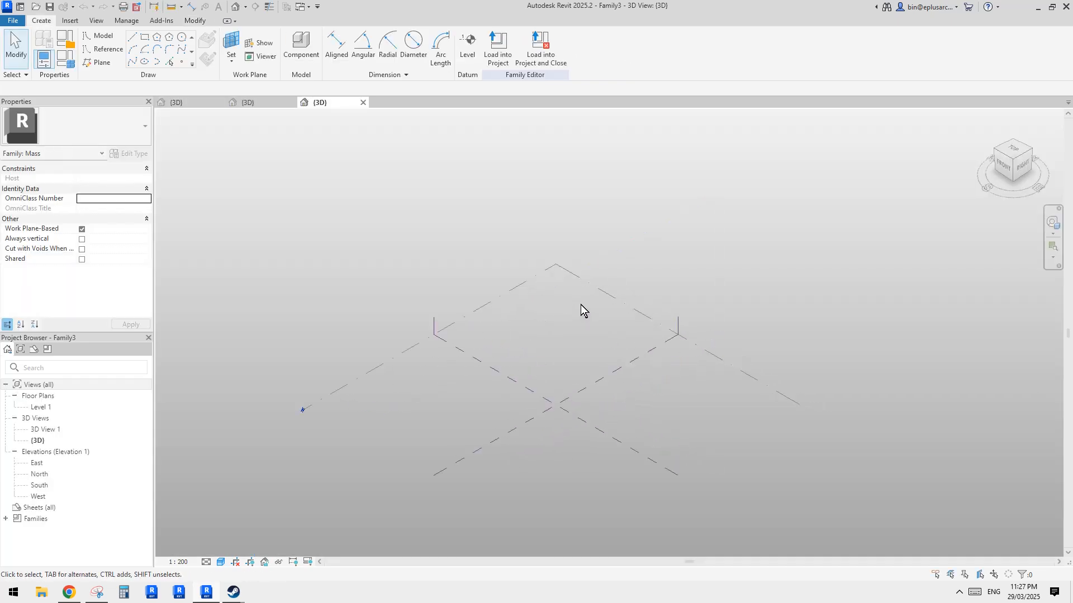
Step: Sketch a rectangle of reference lines on the Center (Left/Right) reference plane
{"action": "left_click", "coordinate": [679, 319]}
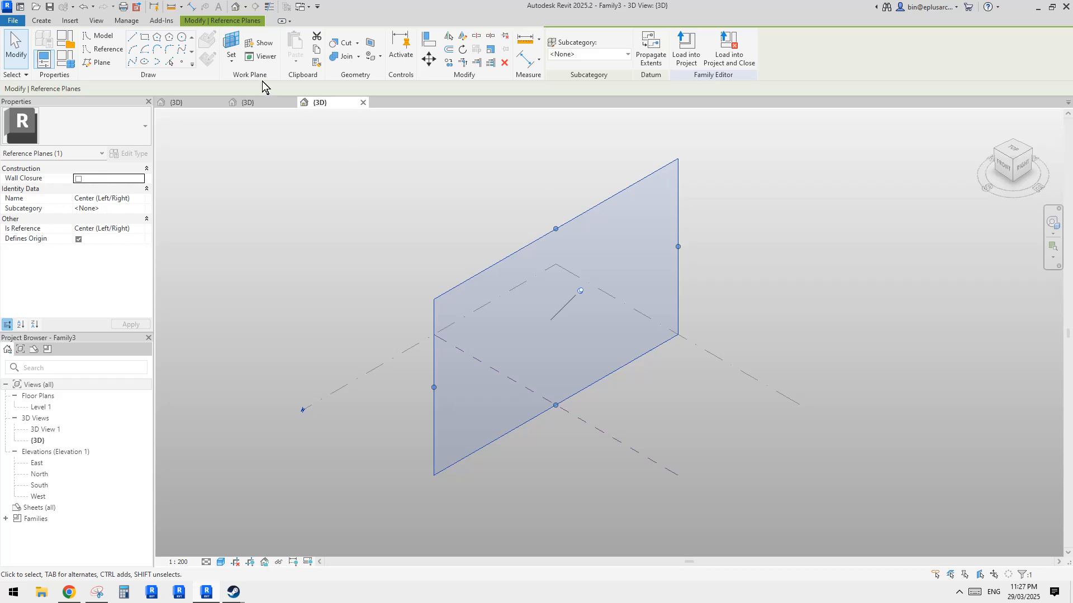
{"action": "left_click", "coordinate": [118, 49]}
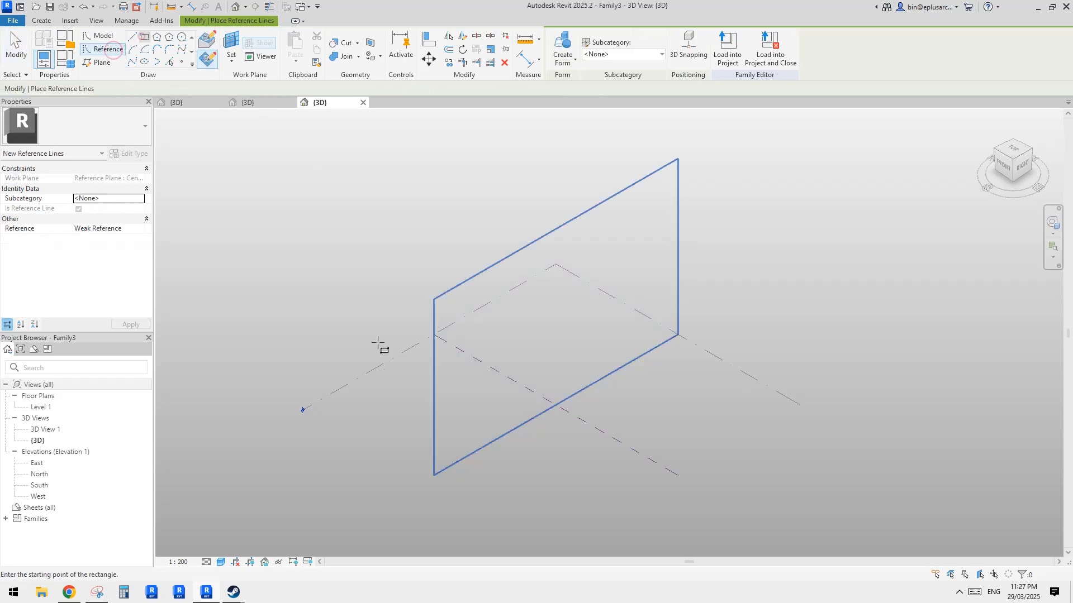
{"action": "left_click", "coordinate": [481, 420]}
{"action": "left_click", "coordinate": [529, 347]}
{"action": "key", "text": "Escape"}
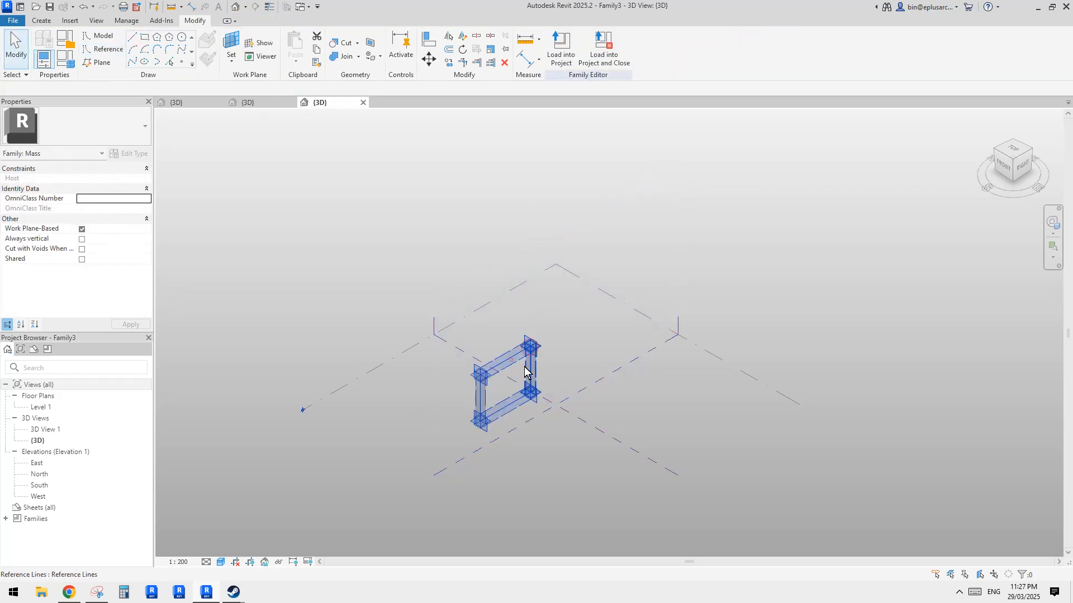
Step: Create a form from the reference rectangle, choosing the flat surface instead of the extruded box
{"action": "scroll", "coordinate": [602, 240], "scroll_direction": "up", "scroll_amount": 2}
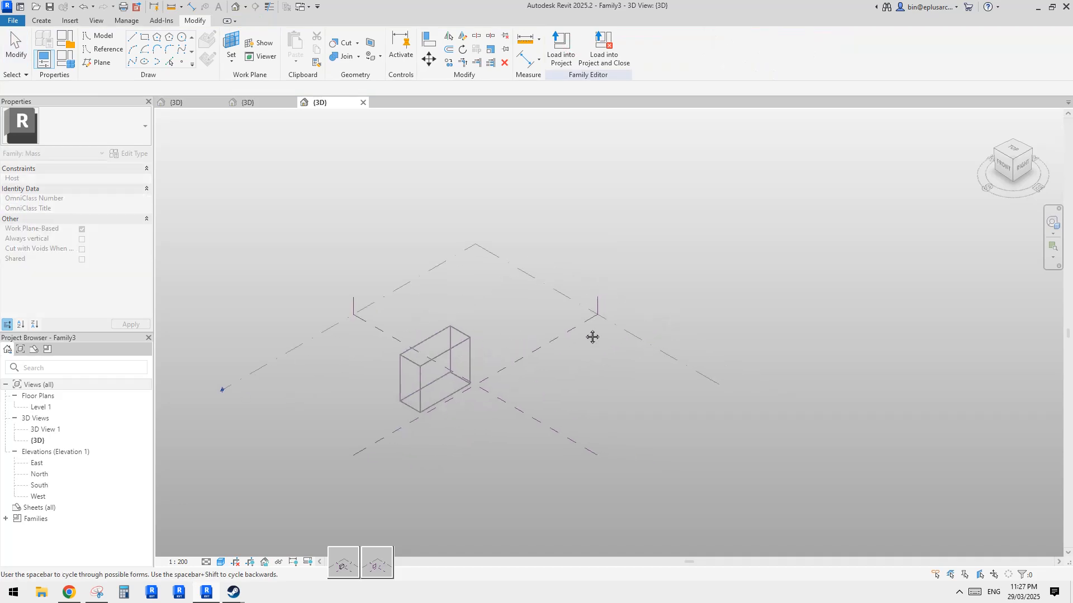
{"action": "left_click", "coordinate": [629, 404]}
{"action": "scroll", "coordinate": [537, 385], "scroll_direction": "up", "scroll_amount": 1}
Step: Divide the flat rectangular surface into a UV grid
{"action": "left_click", "coordinate": [451, 382]}
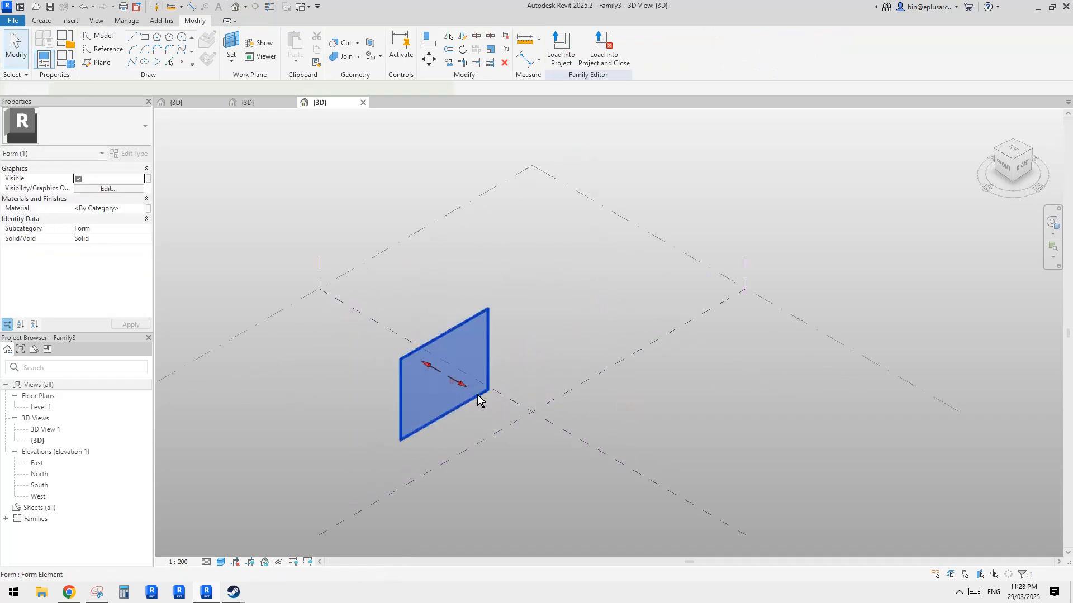
{"action": "scroll", "coordinate": [481, 398], "scroll_direction": "up", "scroll_amount": 1}
{"action": "middle_click_drag", "start_coordinate": [479, 400], "coordinate": [461, 396], "text": "shift"}
{"action": "left_click", "coordinate": [620, 49]}
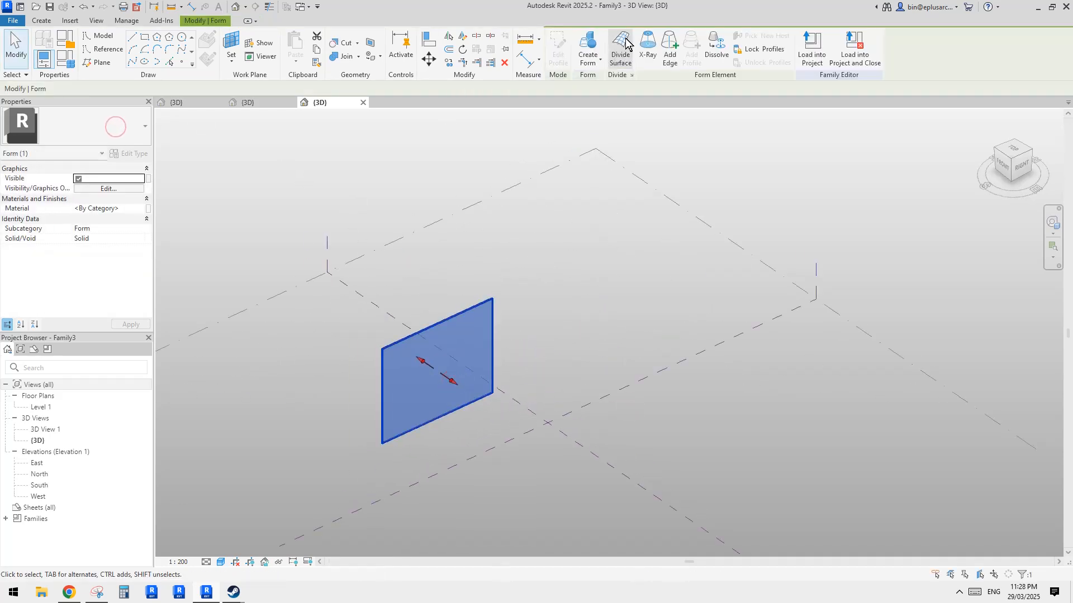
{"action": "middle_click_drag", "start_coordinate": [535, 337], "coordinate": [612, 314]}
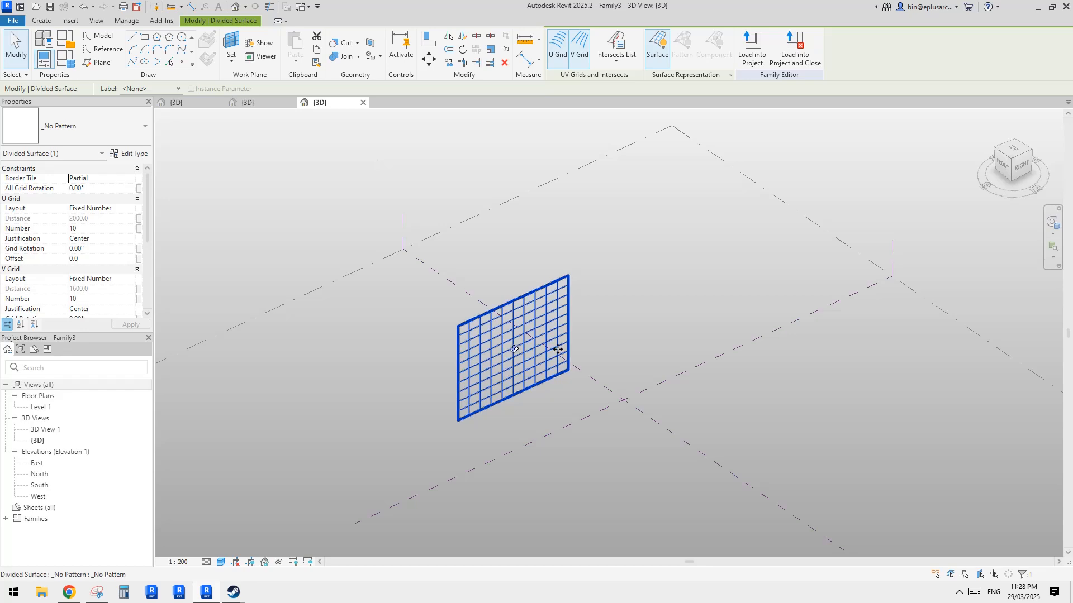
Step: Load the star-shaped curtain panel family Family1 into the mass family Family3
{"action": "left_click", "coordinate": [193, 104]}
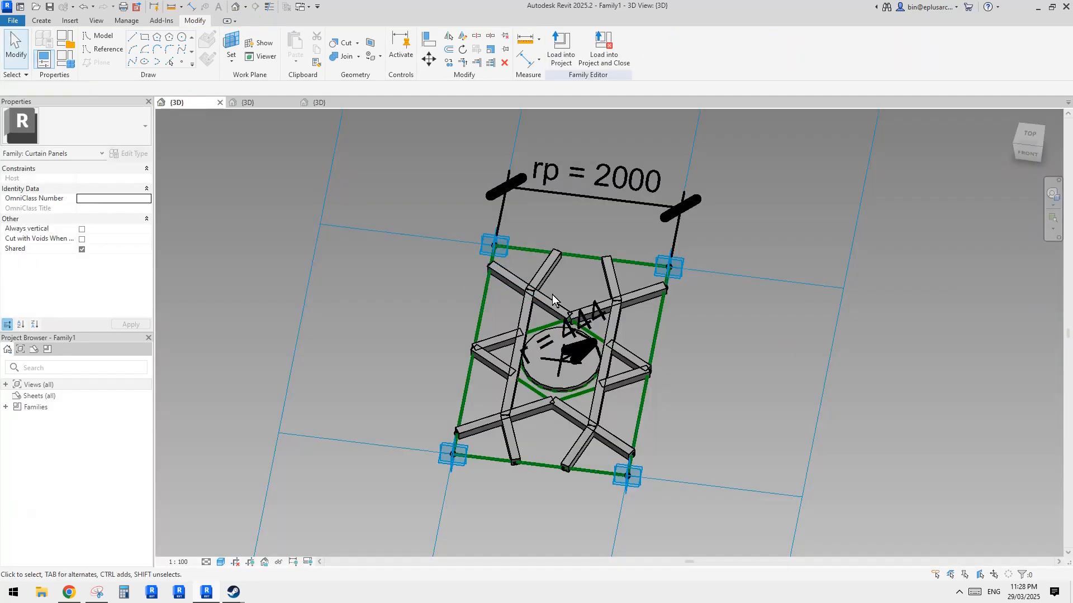
{"action": "left_click", "coordinate": [560, 50]}
{"action": "left_click", "coordinate": [567, 241]}
{"action": "left_click", "coordinate": [567, 250]}
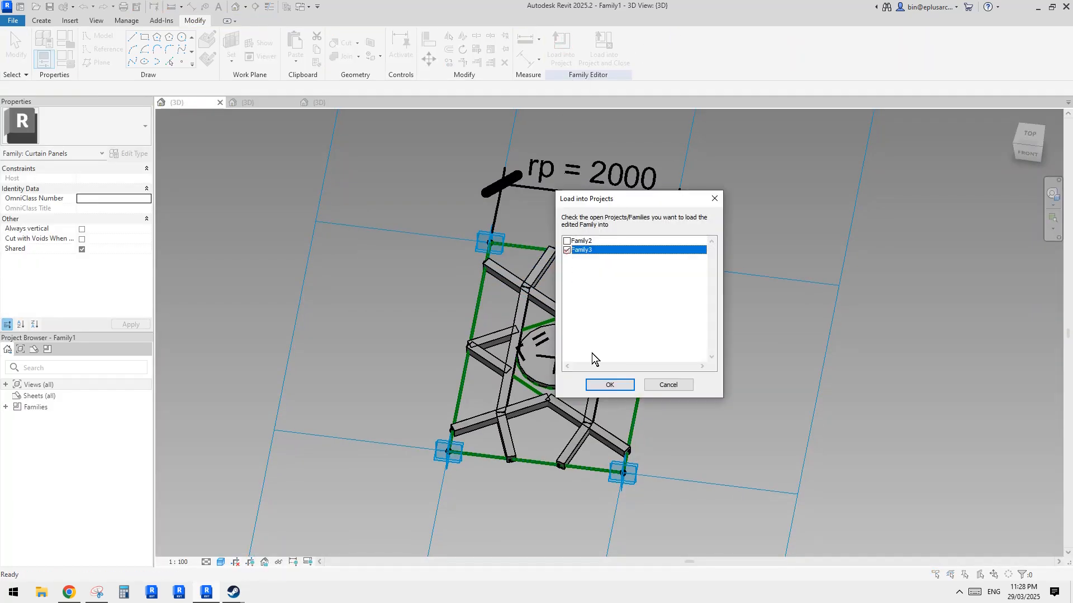
{"action": "left_click", "coordinate": [610, 384]}
Step: Apply the Family1 panel under the Rectangle pattern to the divided surface
{"action": "scroll", "coordinate": [551, 346], "scroll_direction": "up", "scroll_amount": 3}
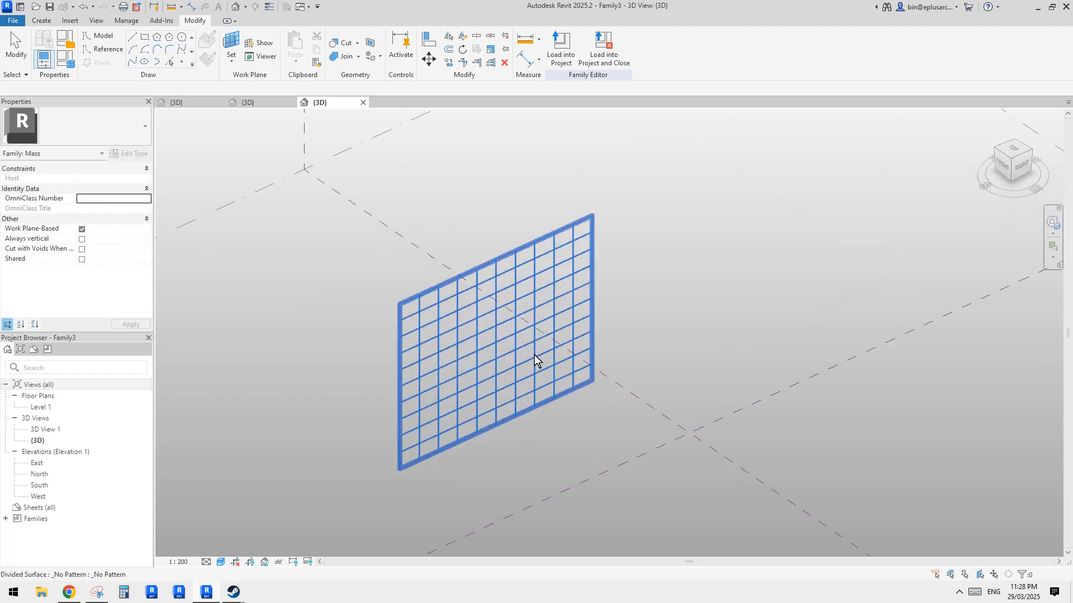
{"action": "left_click", "coordinate": [484, 354]}
{"action": "left_click", "coordinate": [107, 126]}
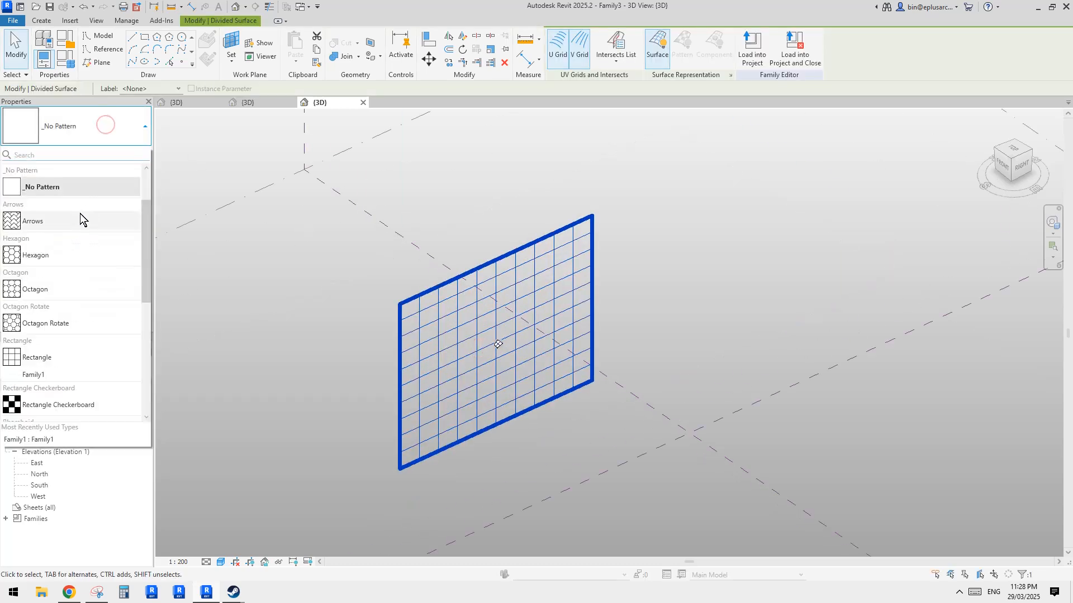
{"action": "left_click", "coordinate": [31, 328]}
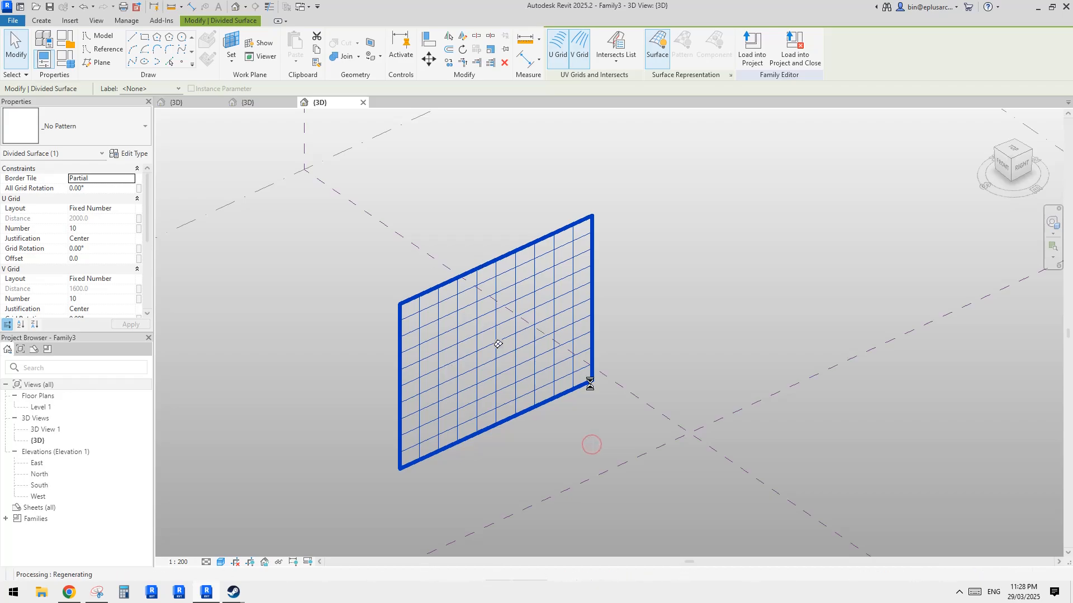
{"action": "left_click", "coordinate": [634, 417]}
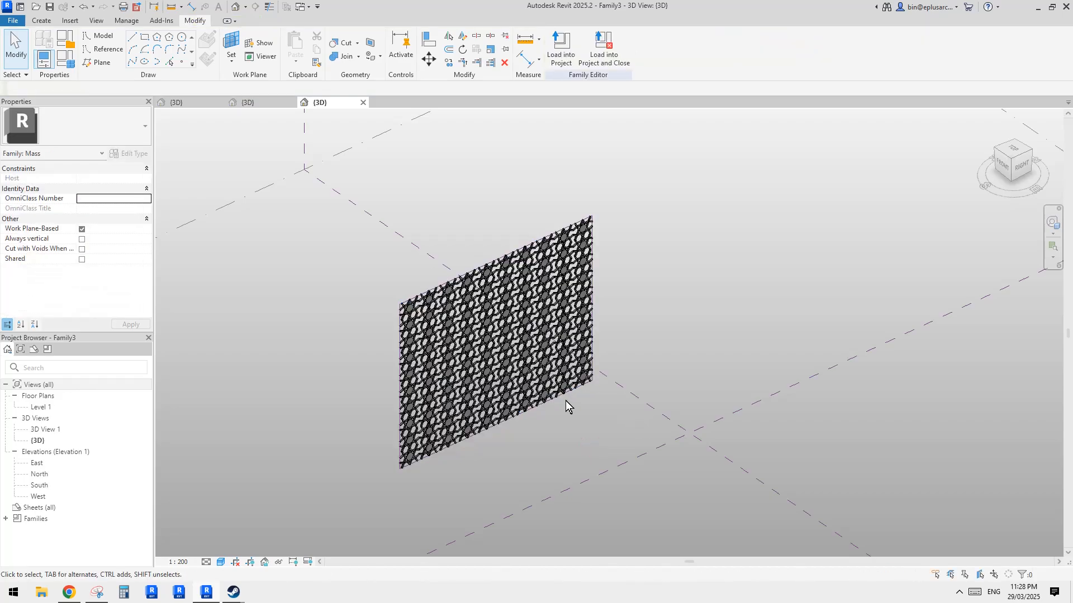
Step: Compare the panelled surface, seen from the right side, with the annotated reference pattern photo in Snipping Tool
{"action": "scroll", "coordinate": [590, 439], "scroll_direction": "up", "scroll_amount": 2}
{"action": "middle_click_drag", "start_coordinate": [629, 431], "coordinate": [662, 428], "text": "shift"}
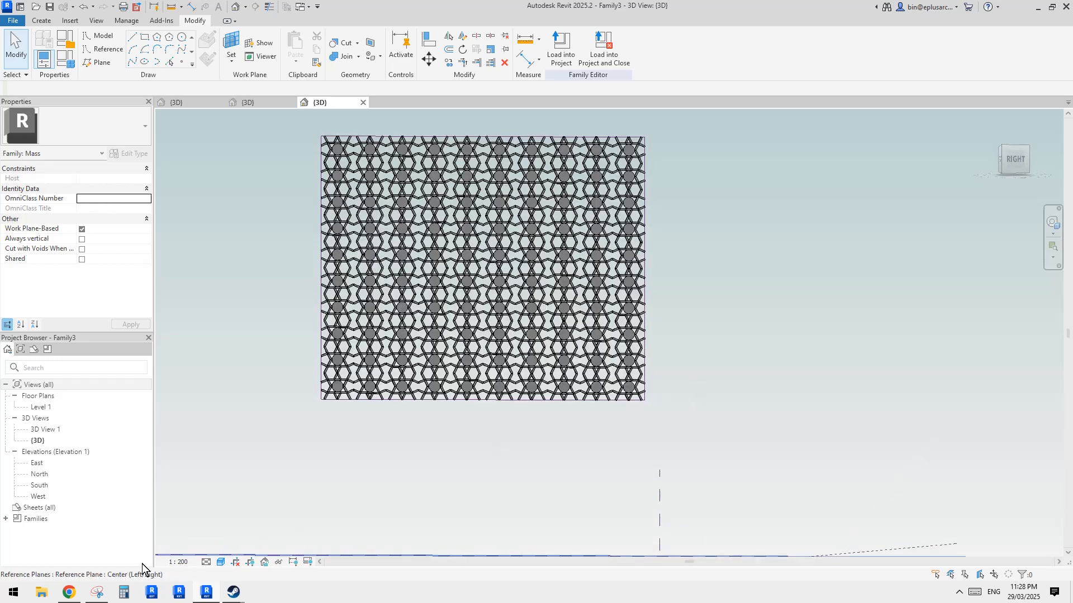
{"action": "left_click", "coordinate": [97, 592]}
{"action": "left_click", "coordinate": [260, 445]}
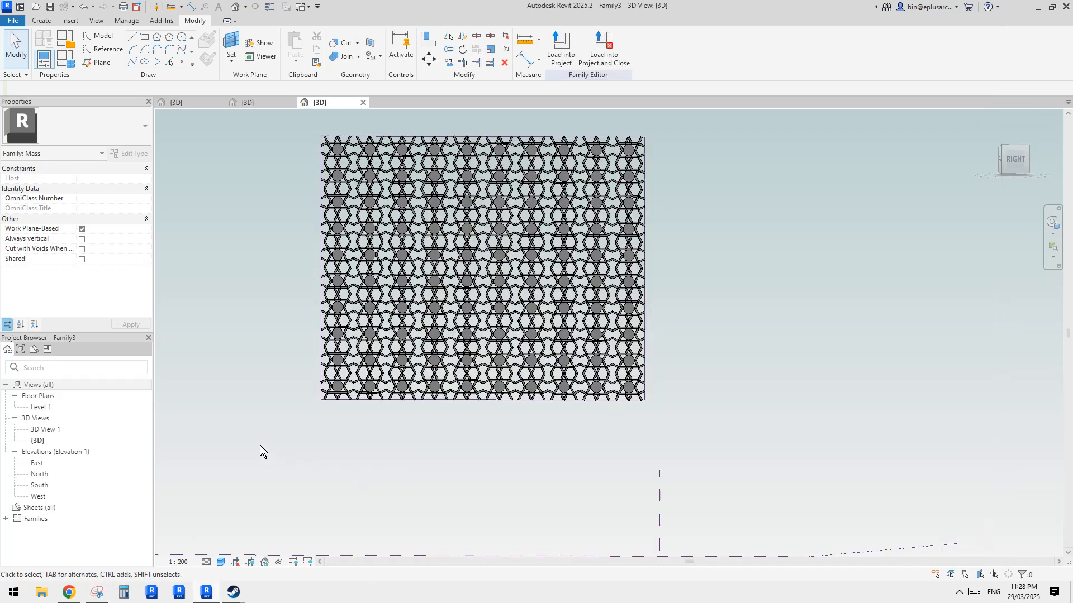
{"action": "left_click", "coordinate": [98, 592]}
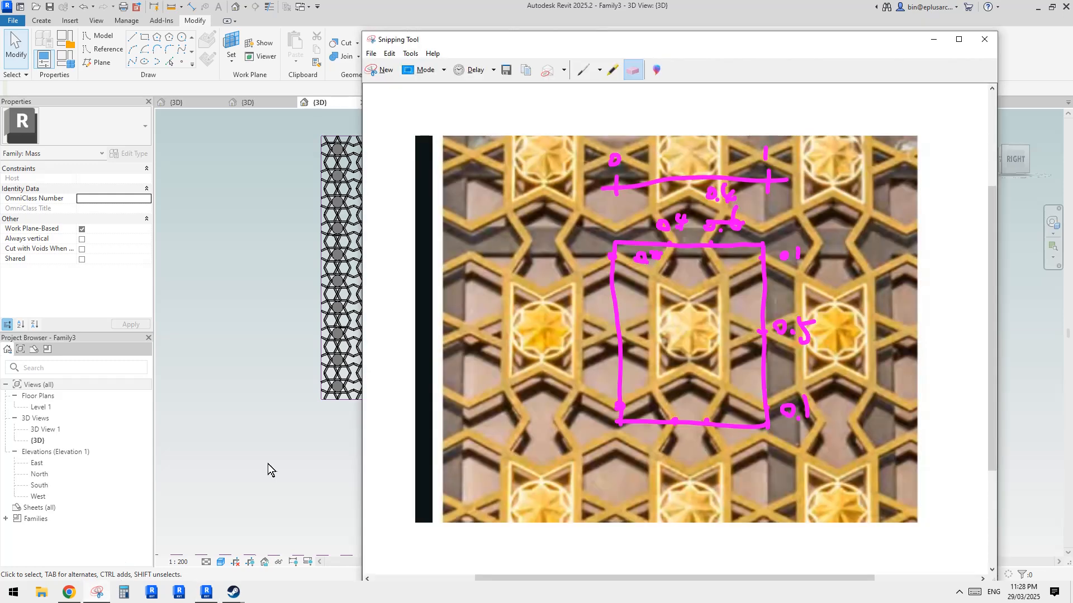
{"action": "left_click", "coordinate": [311, 434]}
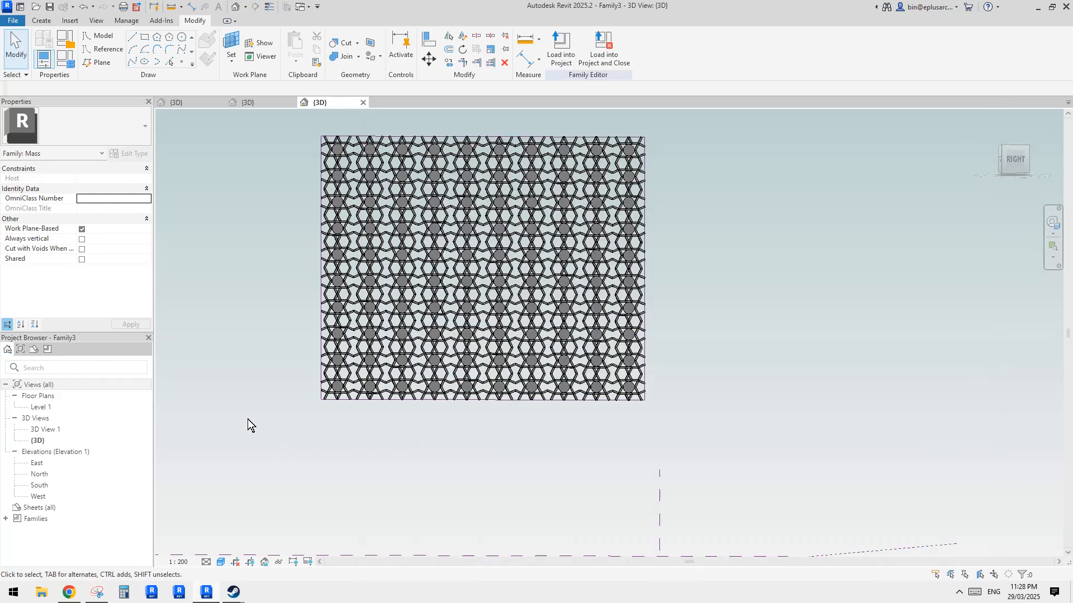
Step: Set the divided surface's All Grid Rotation to 90° and view the rotated panels
{"action": "scroll", "coordinate": [499, 300], "scroll_direction": "up", "scroll_amount": 1}
{"action": "left_click", "coordinate": [498, 300]}
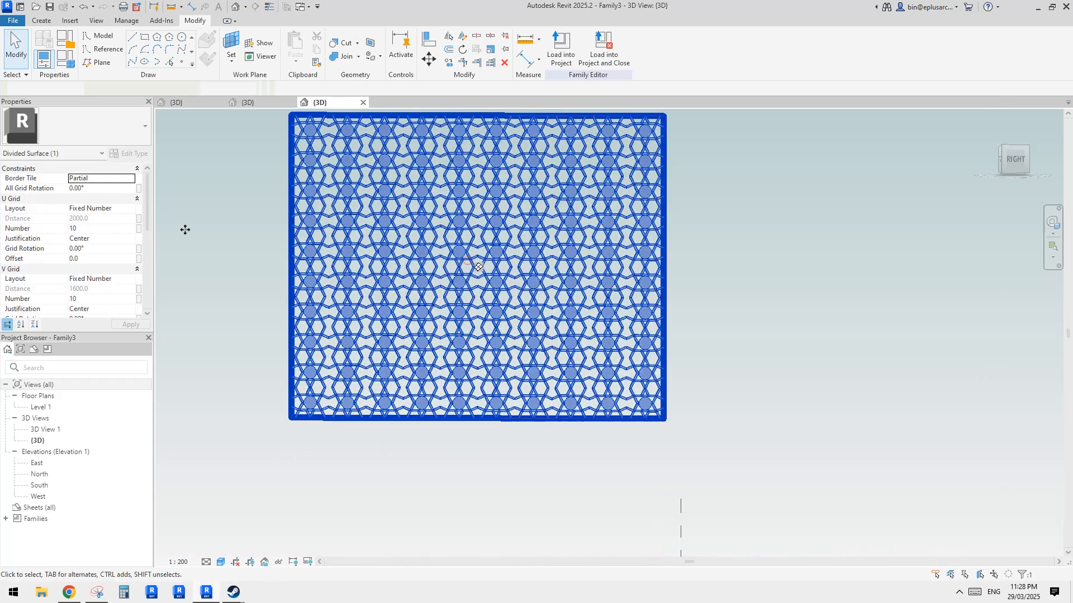
{"action": "left_click", "coordinate": [102, 189]}
{"action": "type", "text": "90"}
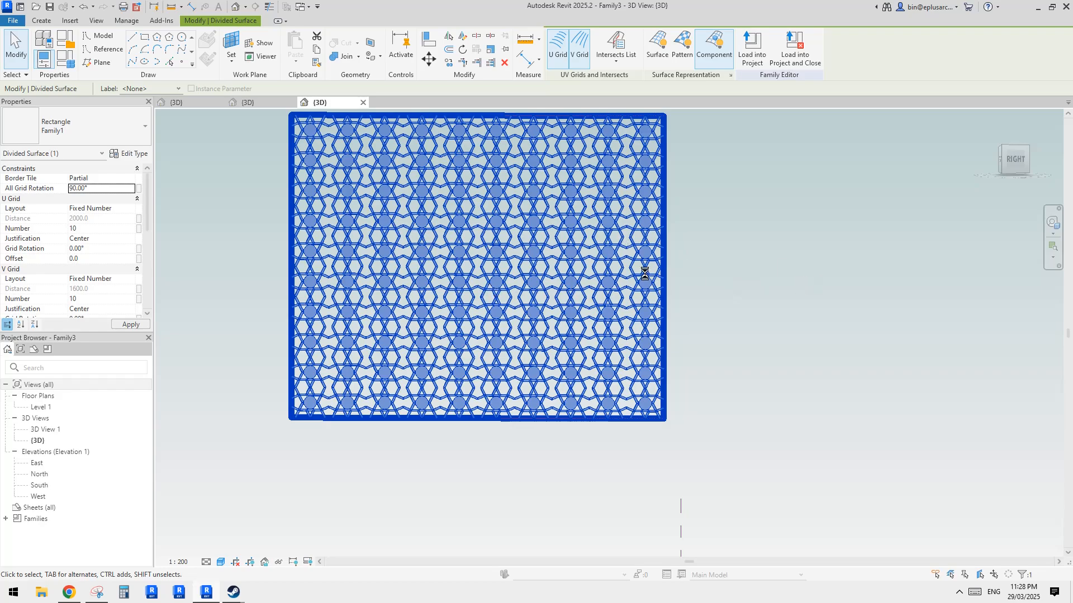
{"action": "left_click", "coordinate": [725, 336]}
{"action": "middle_click_drag", "start_coordinate": [726, 337], "coordinate": [532, 339], "text": "shift"}
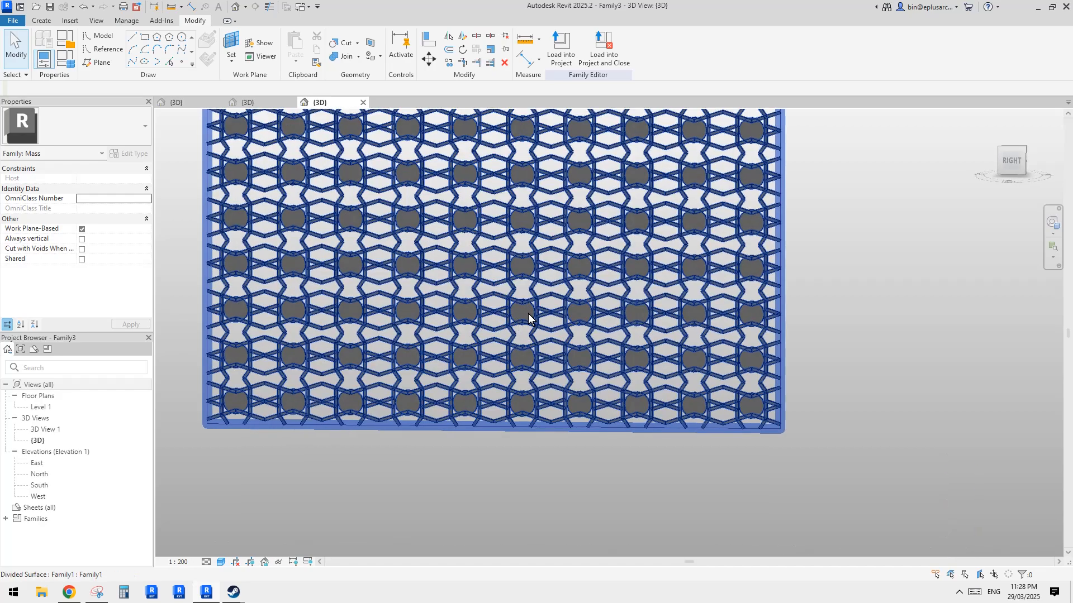
Step: Review the type parameters of the Family1 panel applied to the divided surface
{"action": "left_click", "coordinate": [543, 314]}
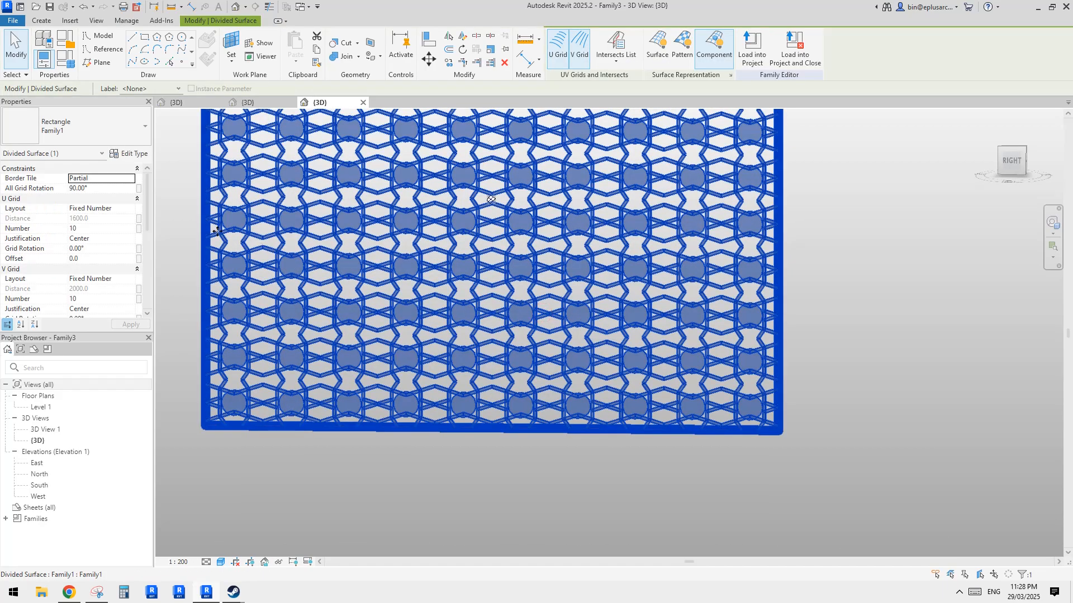
{"action": "left_click", "coordinate": [133, 153]}
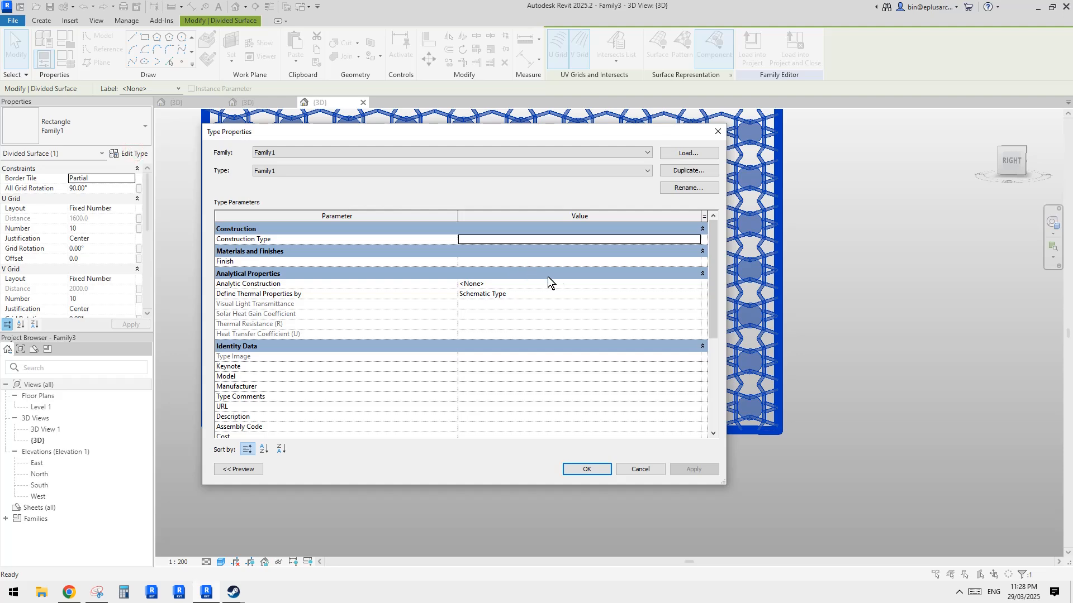
{"action": "scroll", "coordinate": [530, 337], "scroll_direction": "down", "scroll_amount": 5}
{"action": "key", "text": "Escape"}
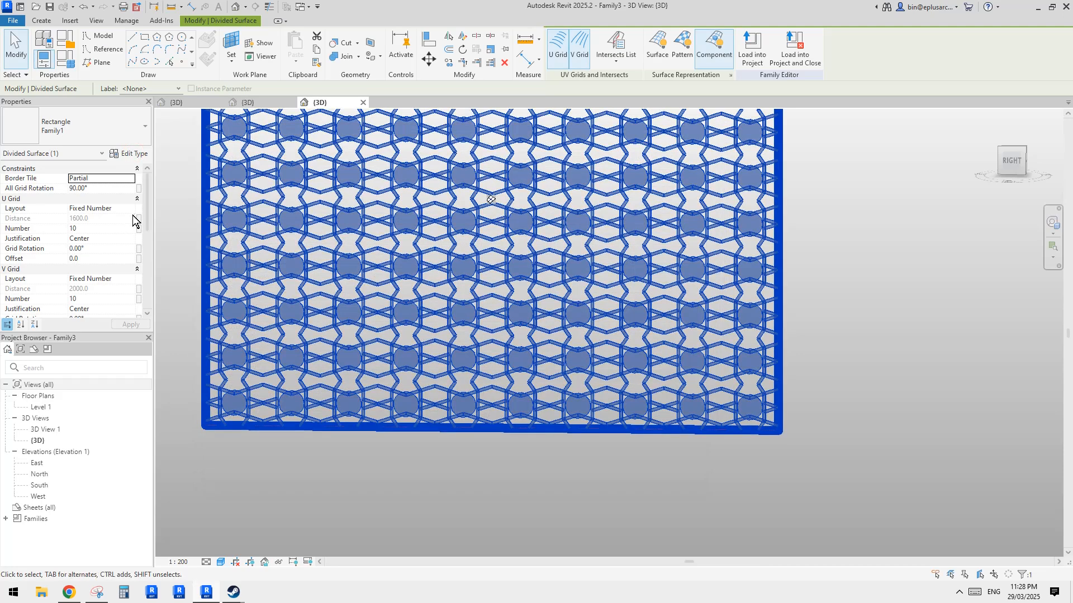
Step: Set both the U and V grid layouts to Fixed Distance, with a U grid distance of 2000
{"action": "left_click", "coordinate": [131, 208]}
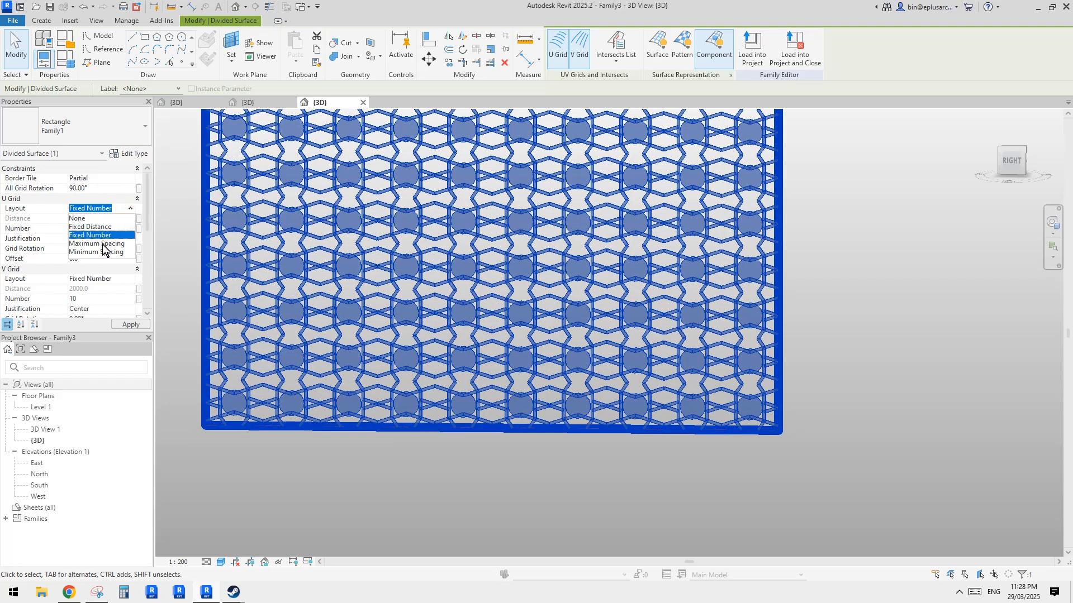
{"action": "left_click", "coordinate": [98, 227]}
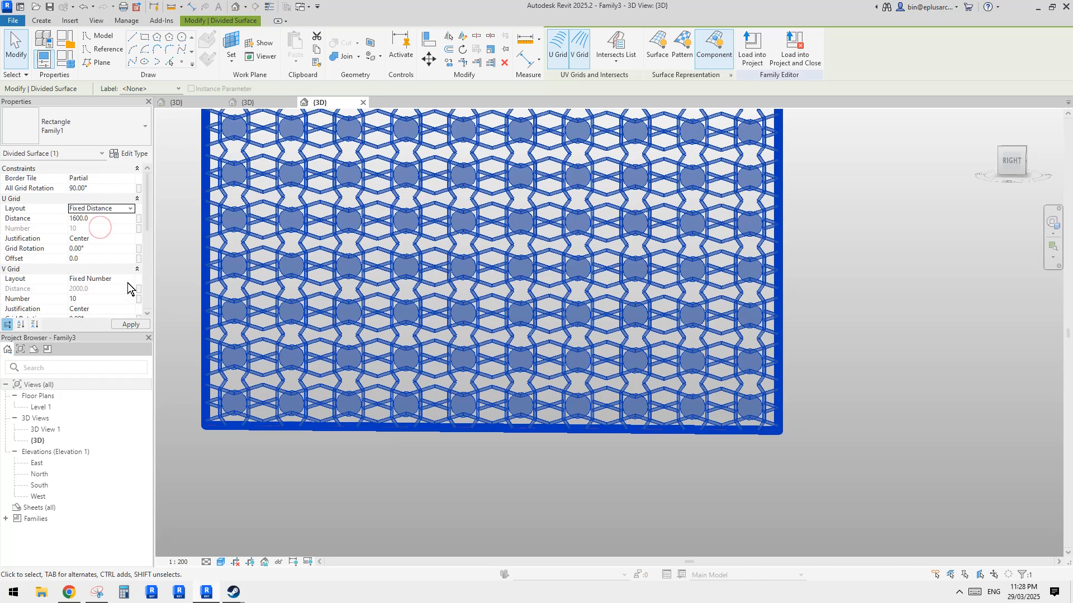
{"action": "left_click", "coordinate": [130, 279]}
{"action": "left_click", "coordinate": [95, 297]}
{"action": "left_click", "coordinate": [99, 219]}
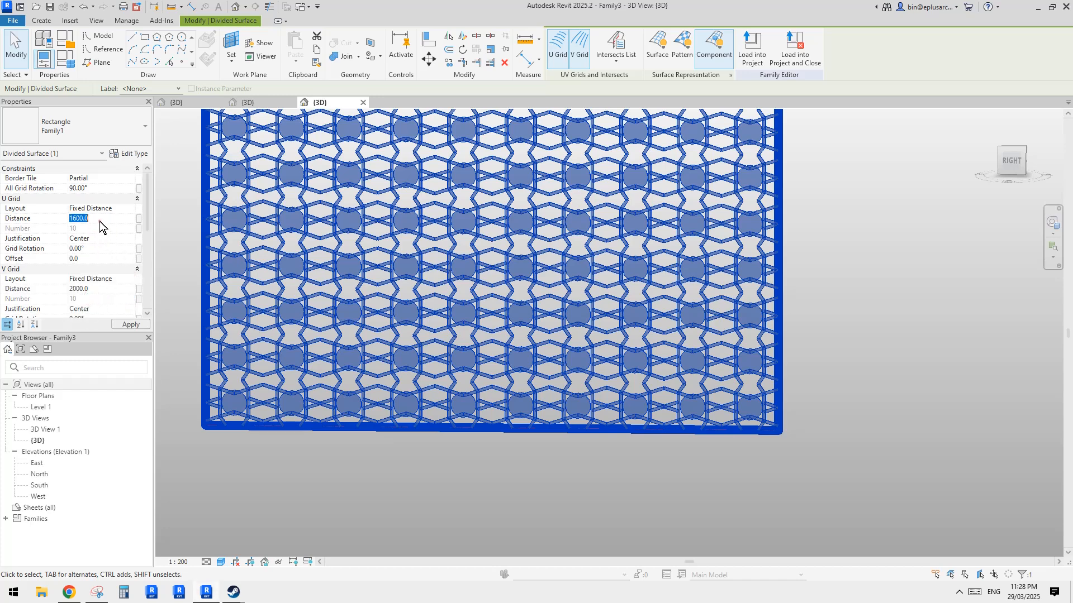
{"action": "type", "text": "200"}
{"action": "left_click", "coordinate": [106, 290]}
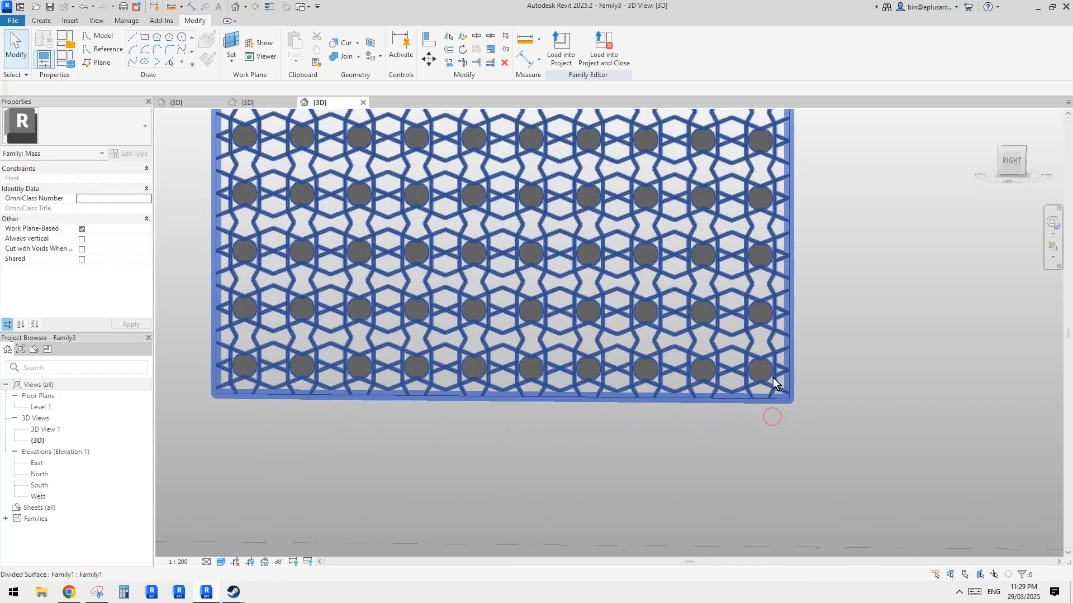
Step: Try a V grid distance of 1000 on the divided surface
{"action": "left_click", "coordinate": [673, 346]}
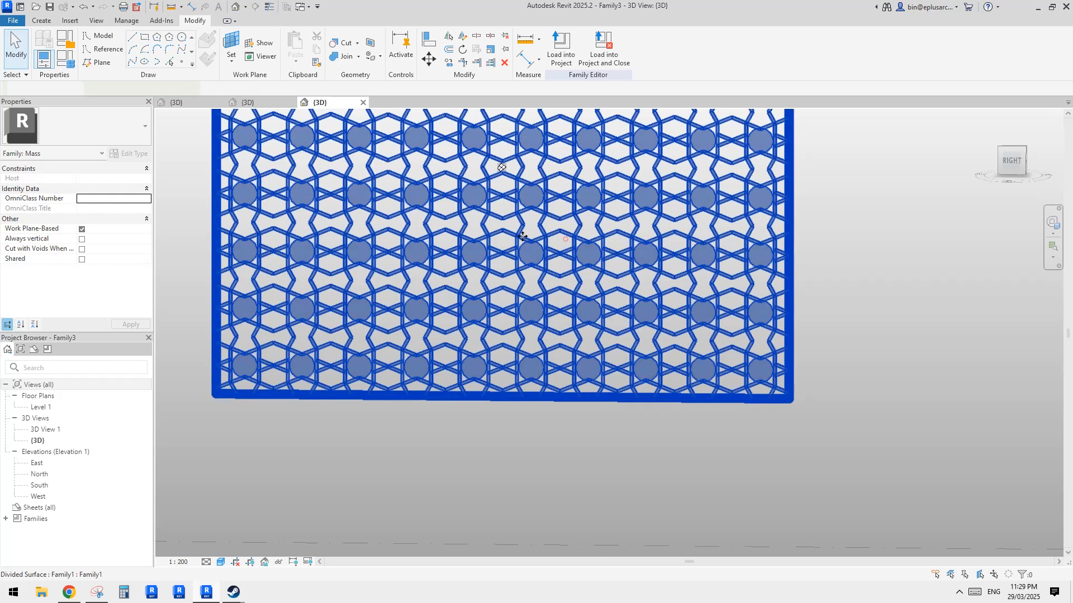
{"action": "left_click", "coordinate": [109, 288]}
{"action": "type", "text": "1000.0"}
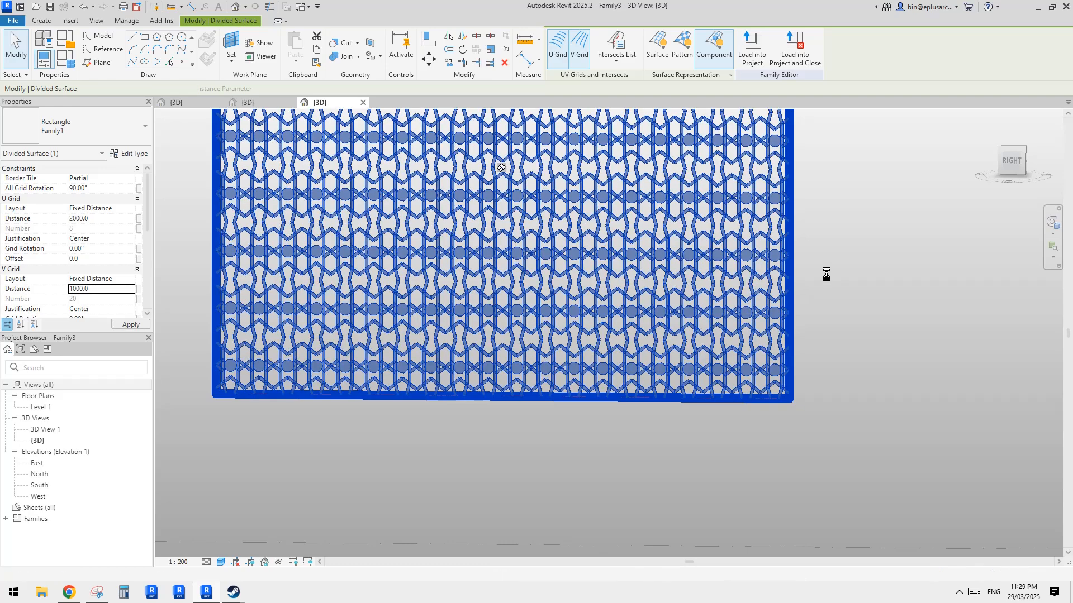
{"action": "left_click", "coordinate": [833, 344]}
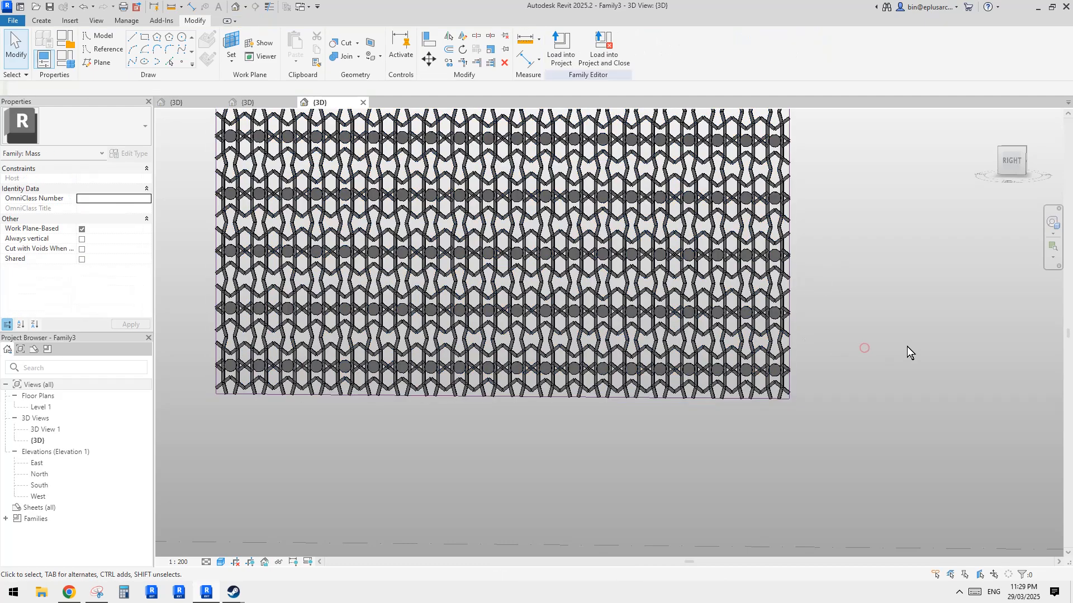
{"action": "middle_click_drag", "start_coordinate": [907, 346], "coordinate": [609, 324], "text": "shift"}
{"action": "scroll", "coordinate": [592, 313], "scroll_direction": "up", "scroll_amount": 3}
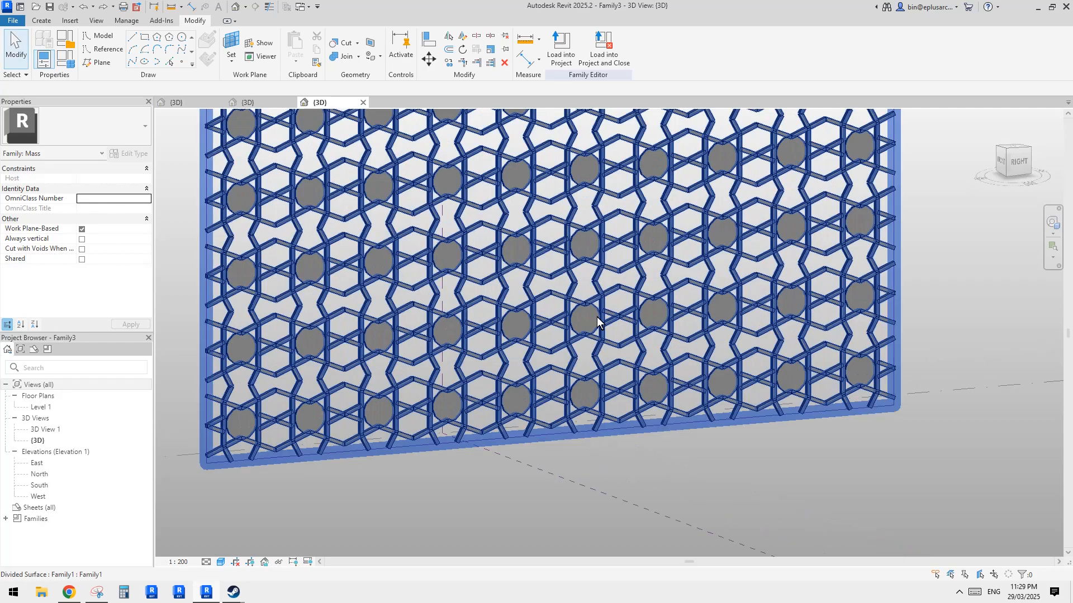
Step: Inspect the instance properties of a single curtain panel within the divided surface
{"action": "scroll", "coordinate": [589, 325], "scroll_direction": "up", "scroll_amount": 3}
{"action": "left_click", "coordinate": [589, 326]}
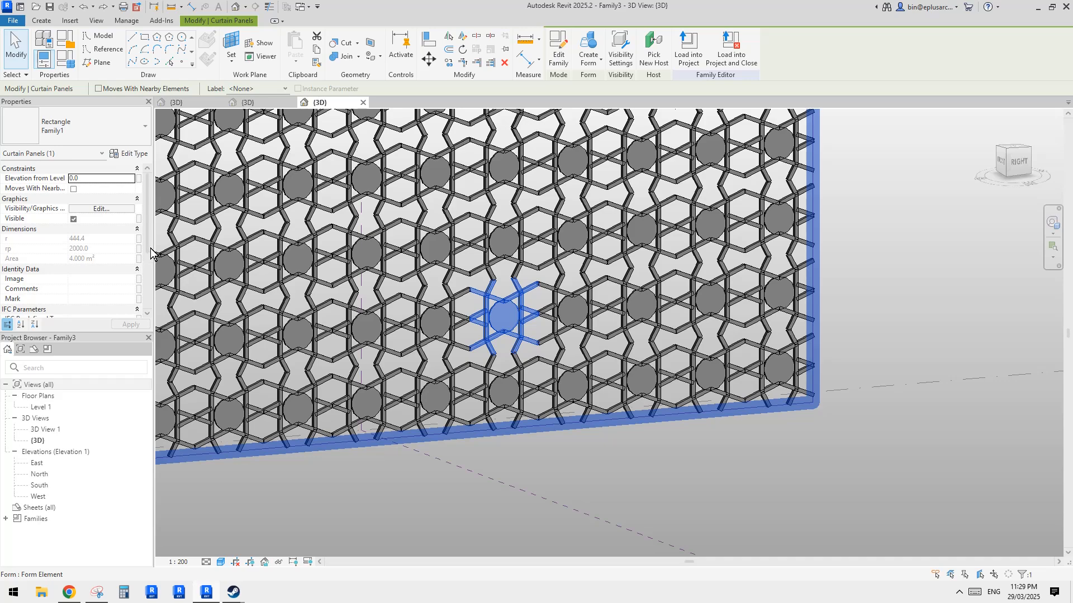
{"action": "scroll", "coordinate": [112, 238], "scroll_direction": "down", "scroll_amount": 2}
{"action": "scroll", "coordinate": [260, 281], "scroll_direction": "down", "scroll_amount": 2}
{"action": "scroll", "coordinate": [260, 280], "scroll_direction": "down", "scroll_amount": 2}
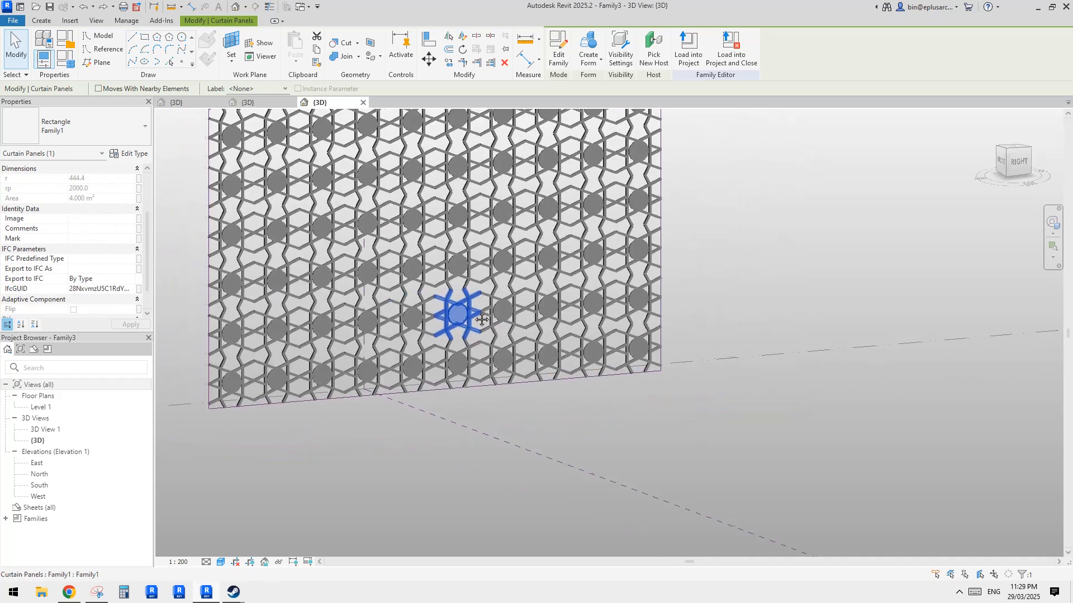
{"action": "key", "text": "Escape"}
Step: Inspect the strut component in Family2, including its square end profiles dimensioned with the hw parameter
{"action": "scroll", "coordinate": [485, 307], "scroll_direction": "up", "scroll_amount": 4}
{"action": "left_click", "coordinate": [242, 103]}
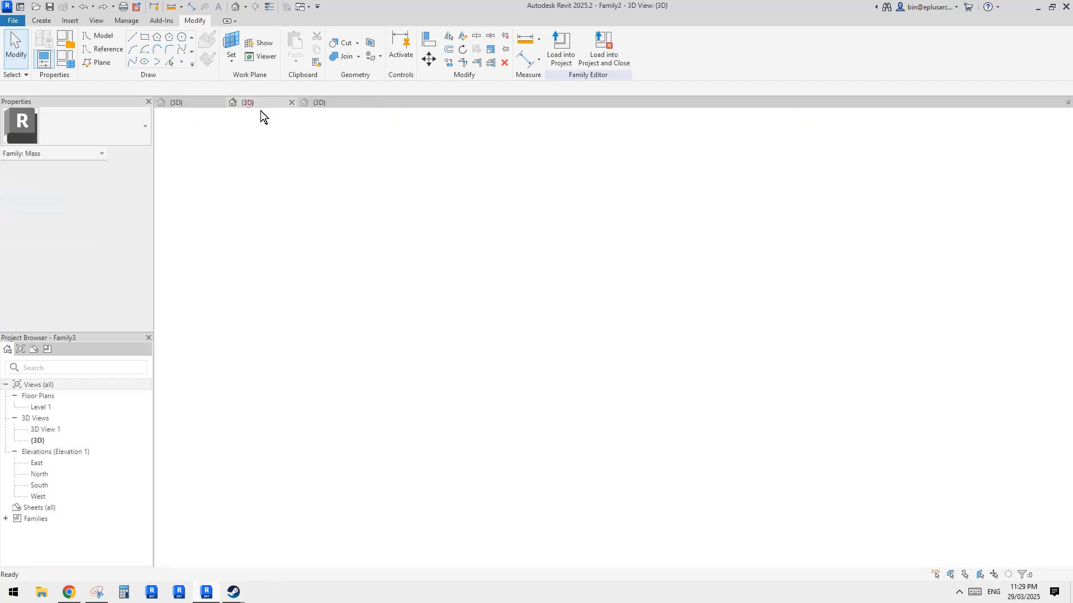
{"action": "middle_click_drag", "start_coordinate": [512, 253], "coordinate": [515, 258]}
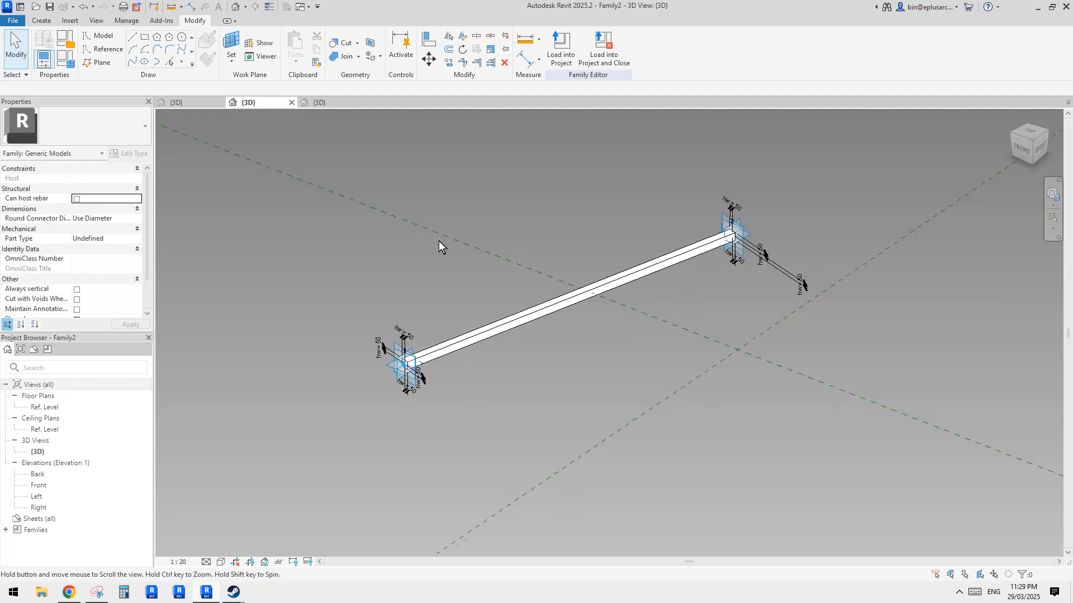
{"action": "scroll", "coordinate": [415, 373], "scroll_direction": "up", "scroll_amount": 3}
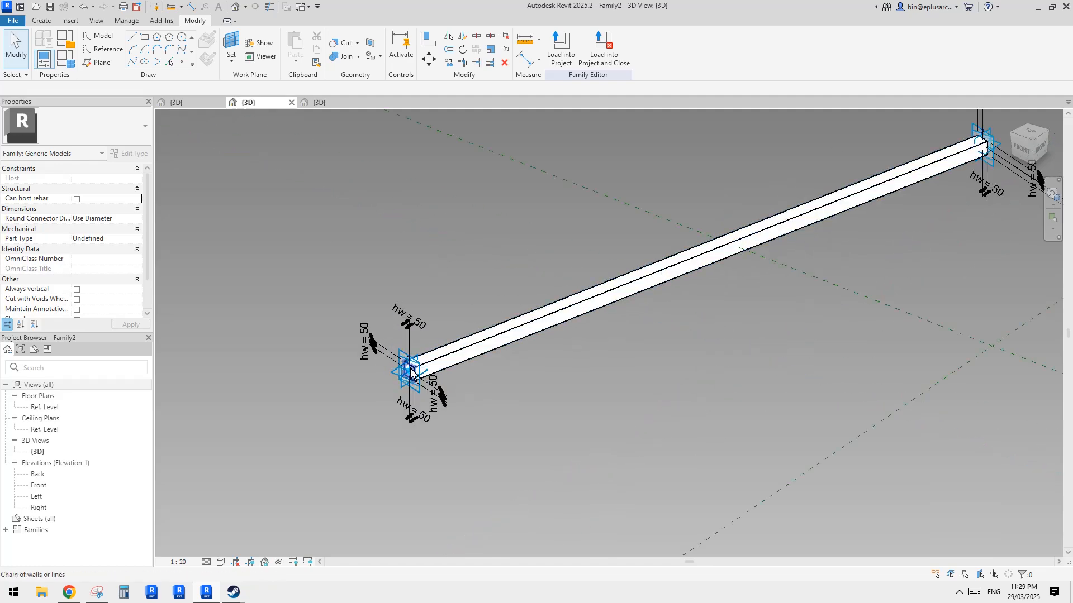
{"action": "scroll", "coordinate": [522, 330], "scroll_direction": "up", "scroll_amount": 1}
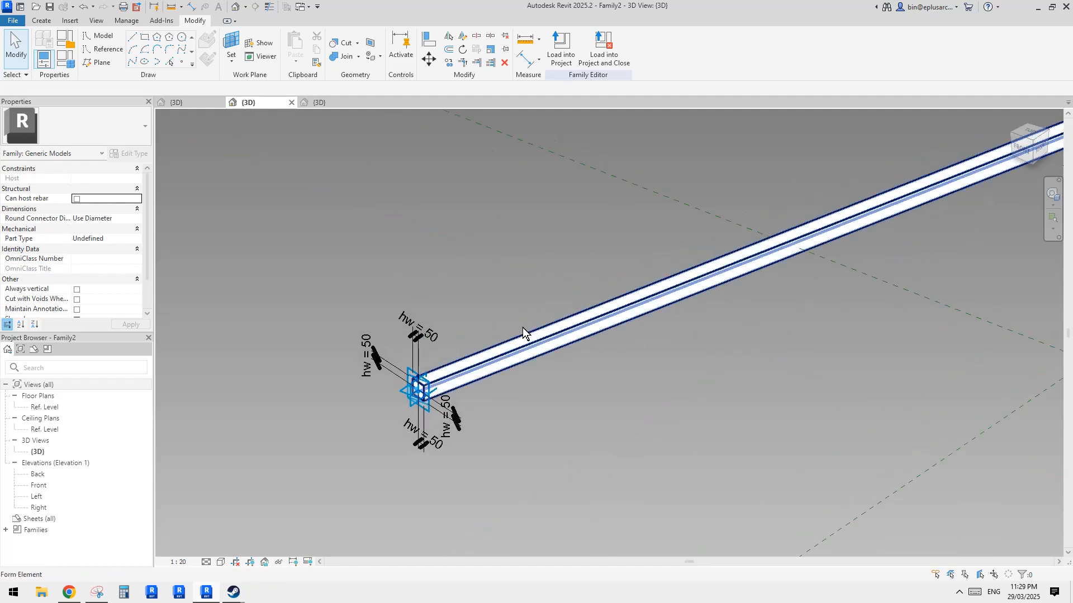
Step: Select all nested Family2 struts in the Family1 panel and associate their w dimension with a new instance parameter named w
{"action": "left_click", "coordinate": [190, 102]}
{"action": "middle_click_drag", "start_coordinate": [596, 301], "coordinate": [568, 299]}
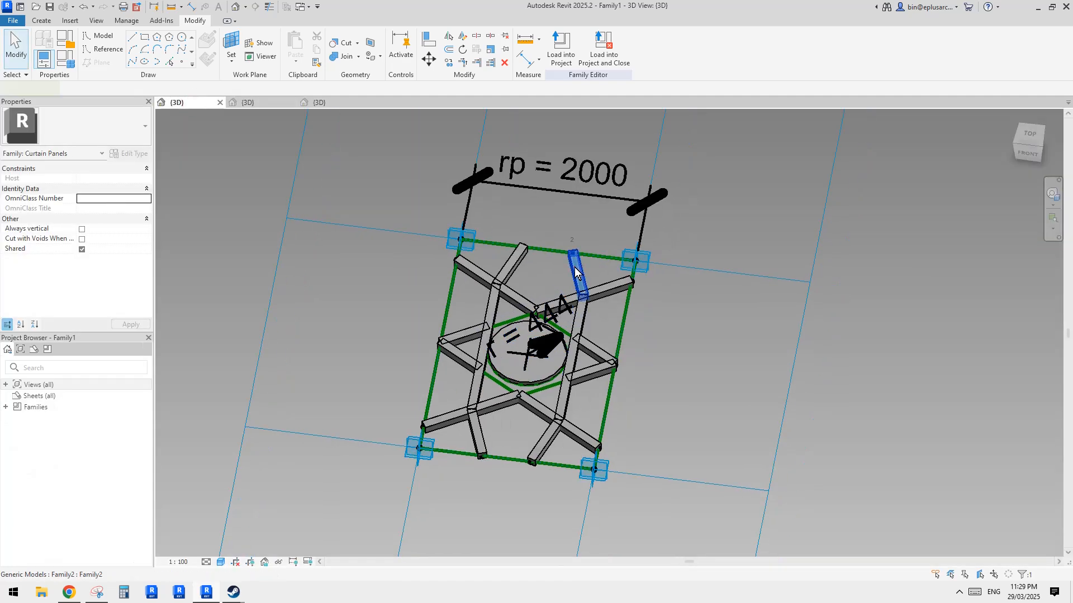
{"action": "left_click", "coordinate": [581, 272]}
{"action": "key", "text": "s"}
{"action": "key", "text": "a"}
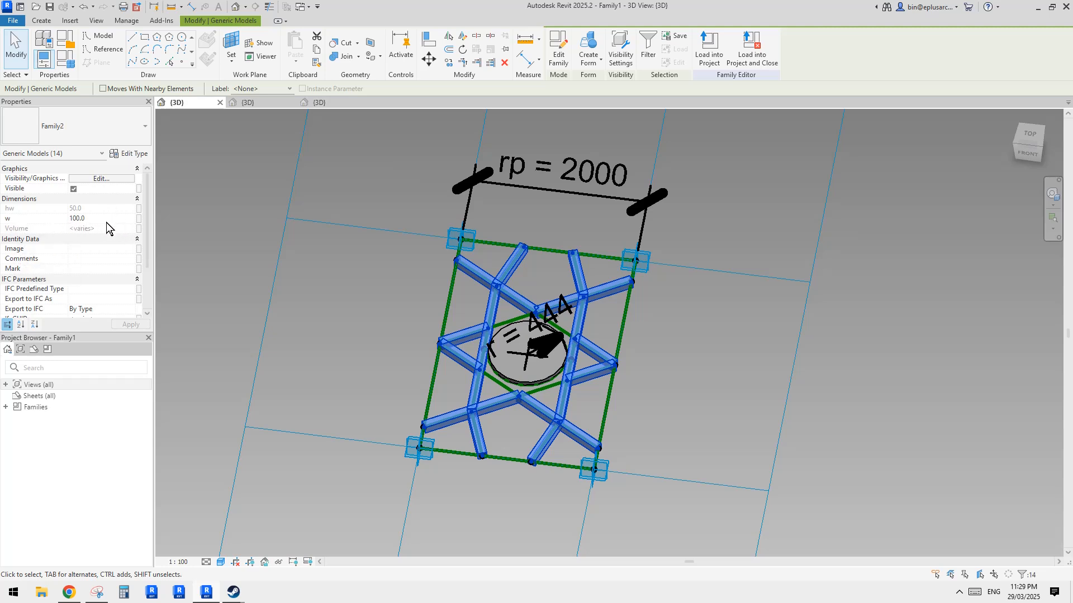
{"action": "left_click", "coordinate": [139, 218]}
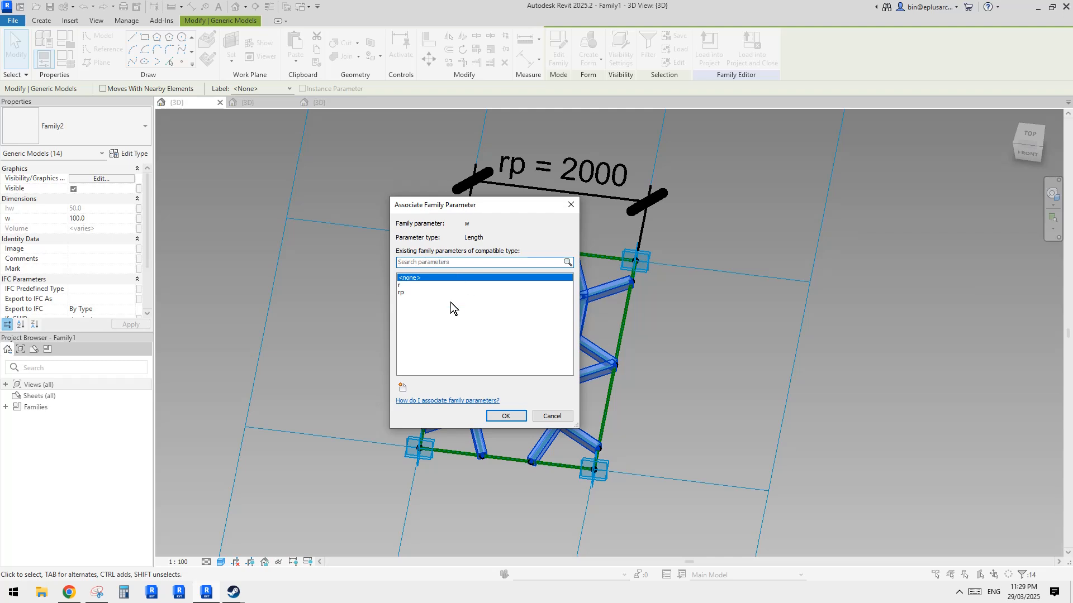
{"action": "left_click", "coordinate": [403, 387]}
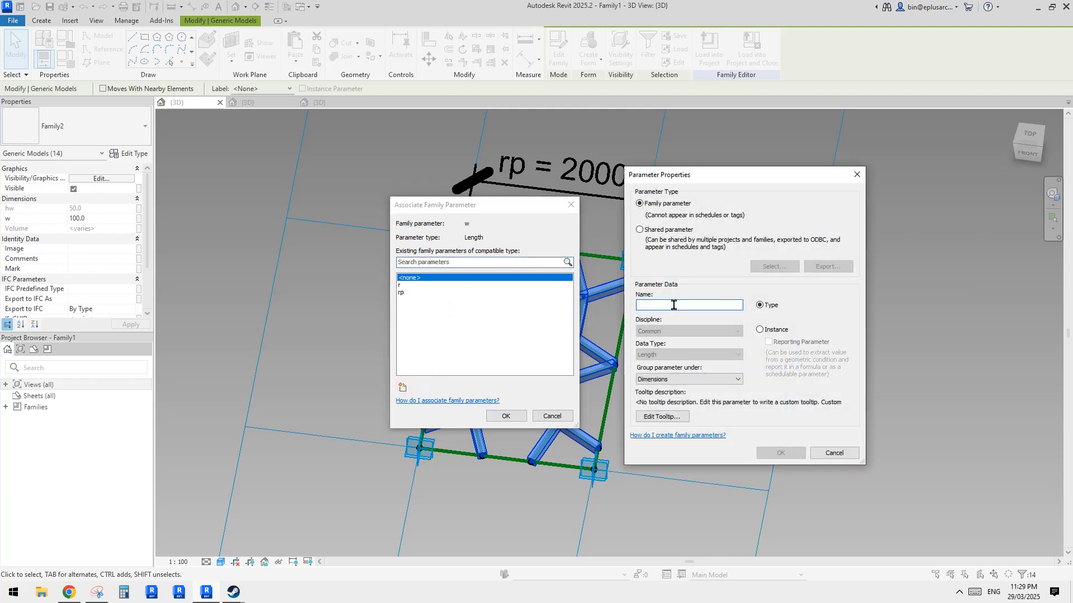
{"action": "type", "text": "w"}
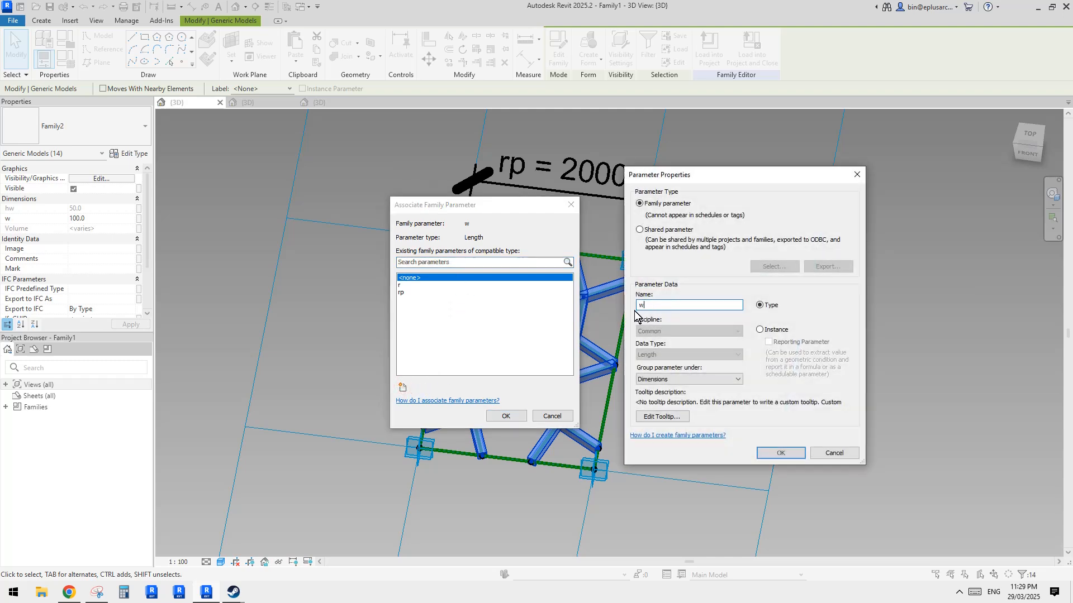
{"action": "left_click", "coordinate": [770, 330]}
{"action": "left_click", "coordinate": [784, 451]}
{"action": "left_click", "coordinate": [504, 416]}
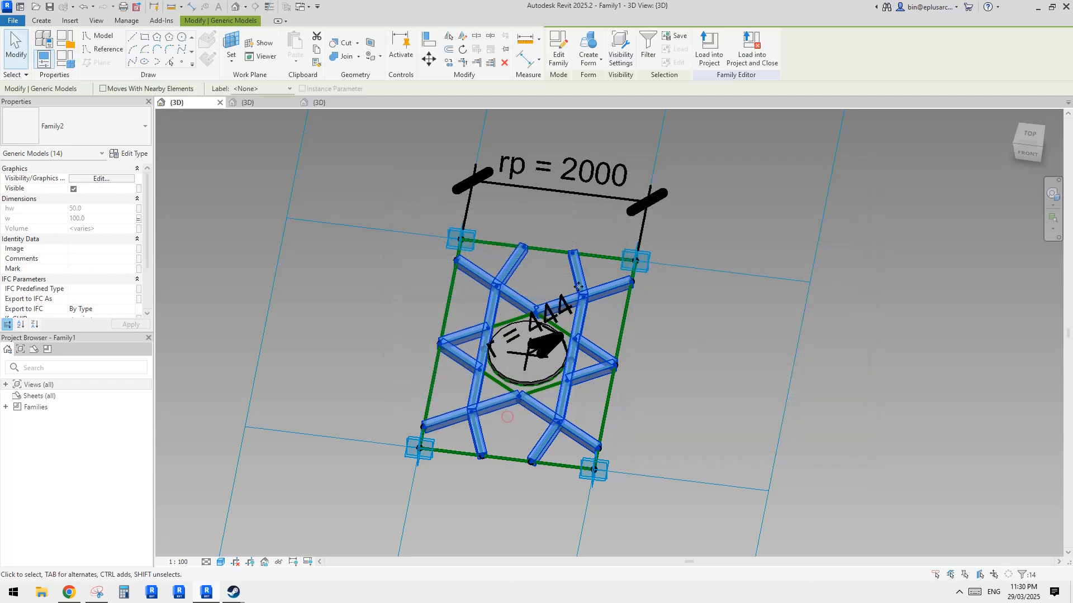
Step: Load the updated Family1 panel into Family3 only, overwriting the existing version
{"action": "left_click", "coordinate": [713, 54]}
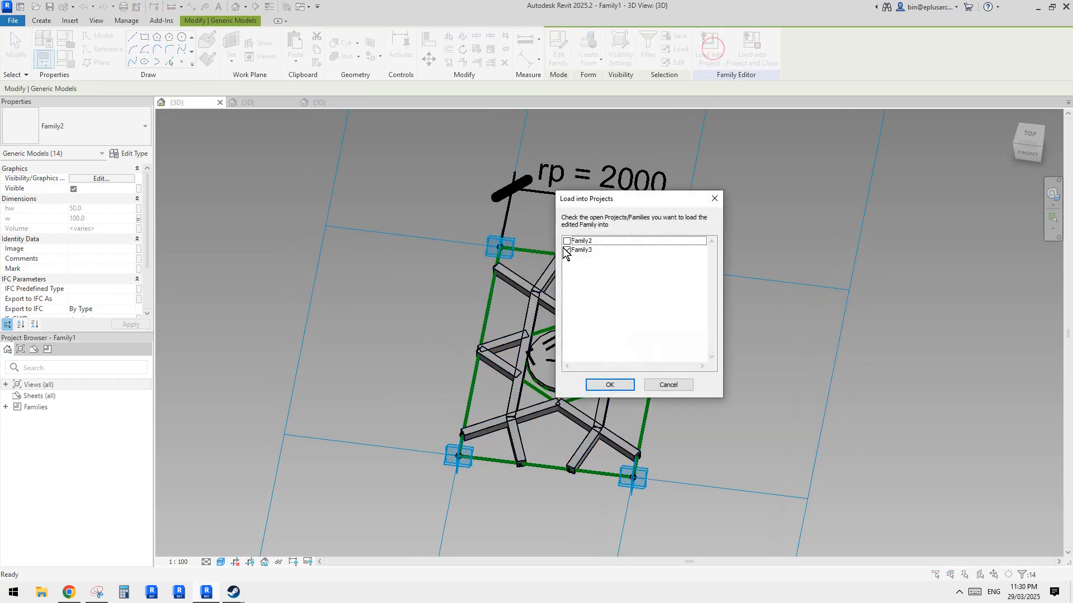
{"action": "left_click", "coordinate": [615, 384]}
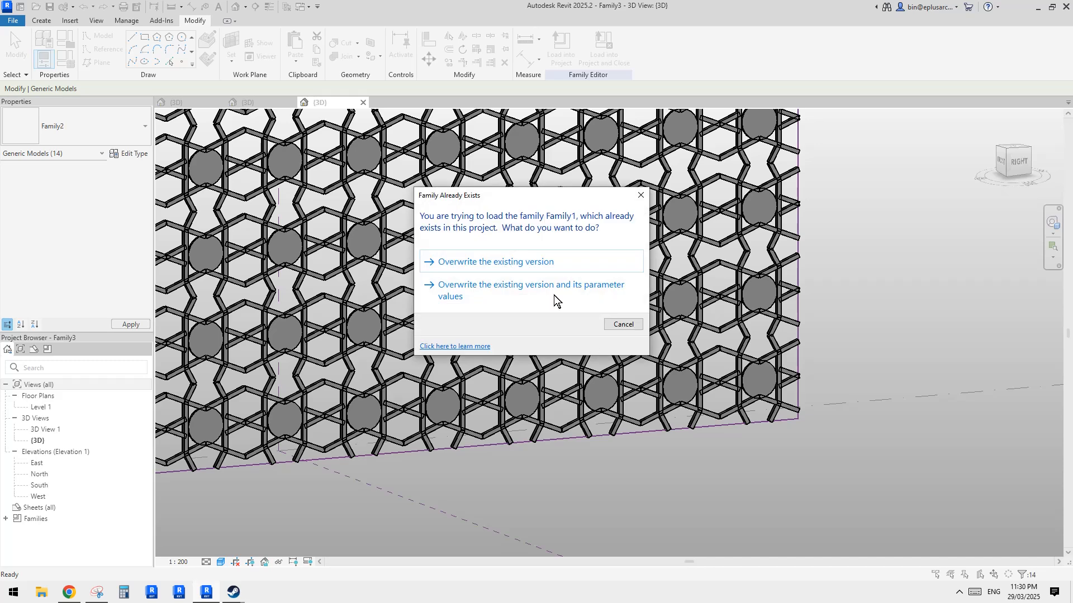
{"action": "left_click", "coordinate": [514, 260]}
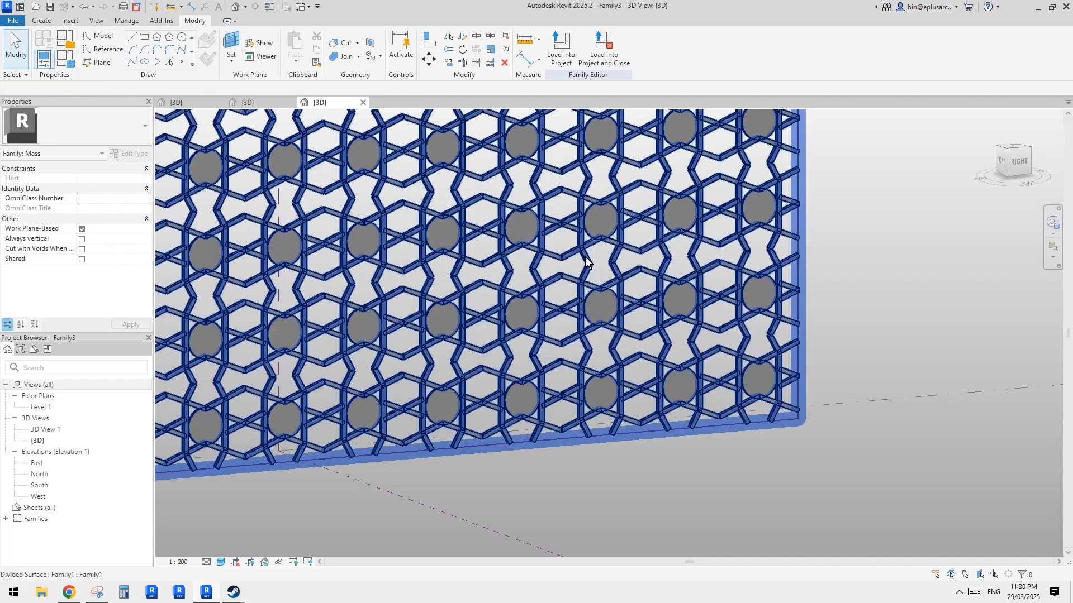
Step: Try a strut width w of 50 on a single curtain panel within the divided surface
{"action": "left_click", "coordinate": [542, 227]}
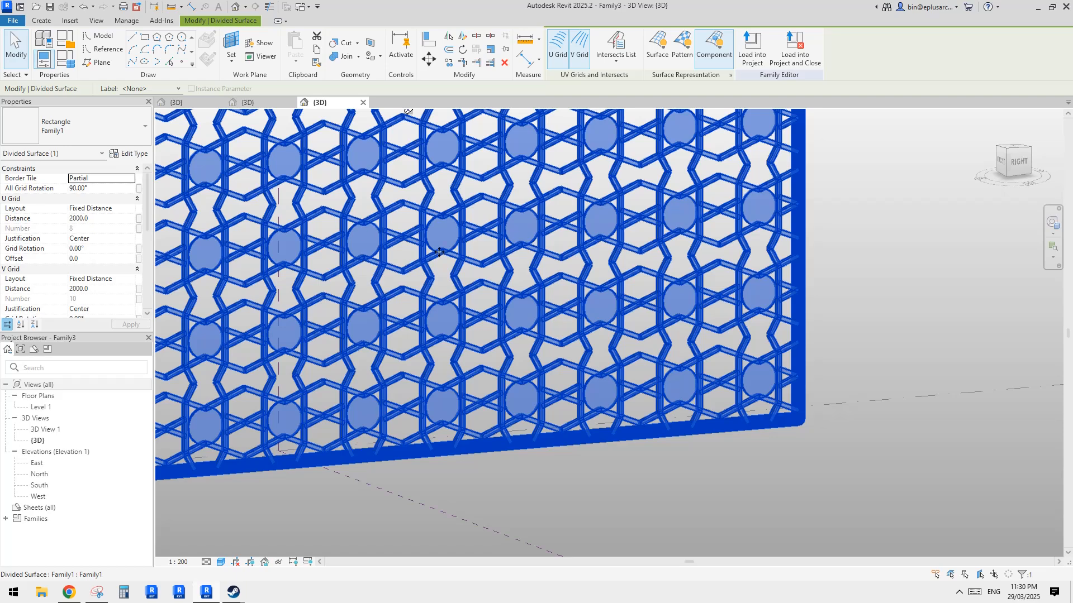
{"action": "middle_click_drag", "start_coordinate": [439, 252], "coordinate": [653, 316]}
{"action": "key", "text": "Escape"}
{"action": "key", "text": "Tab"}
{"action": "left_click", "coordinate": [655, 311]}
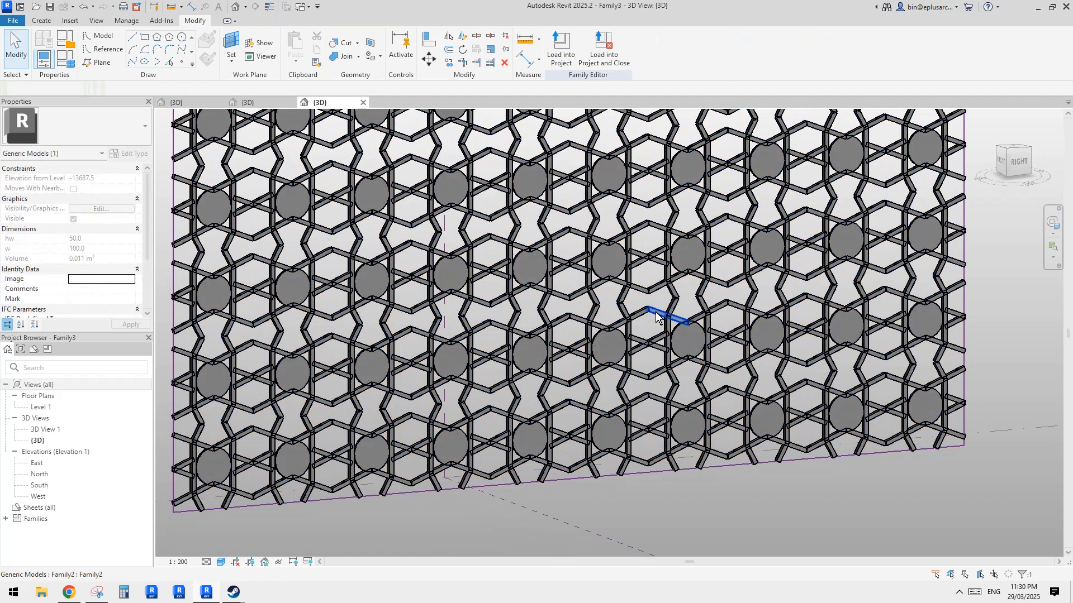
{"action": "key", "text": "Escape"}
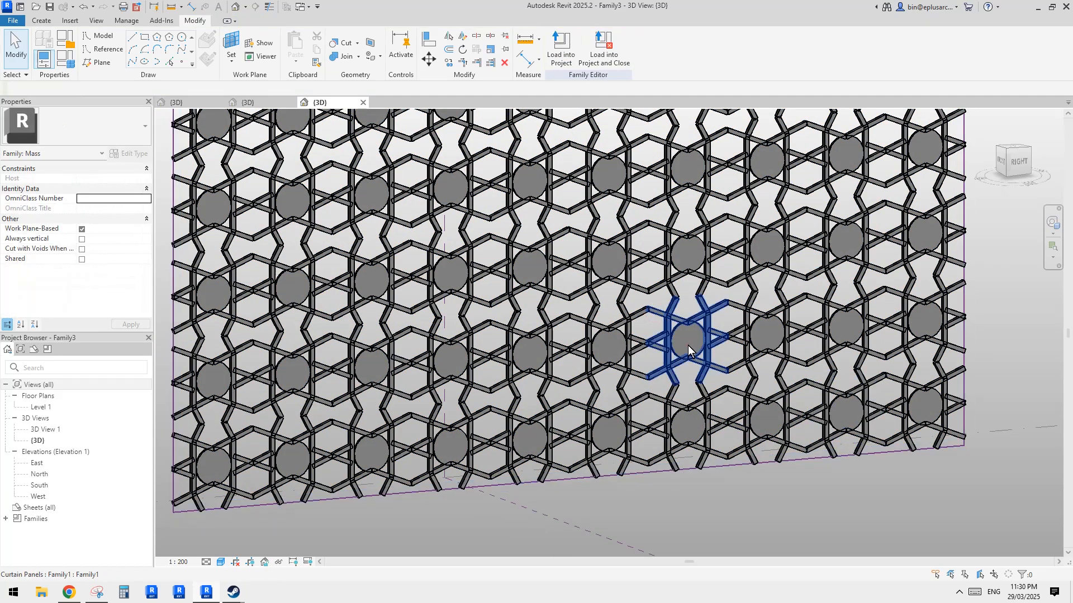
{"action": "left_click", "coordinate": [688, 345]}
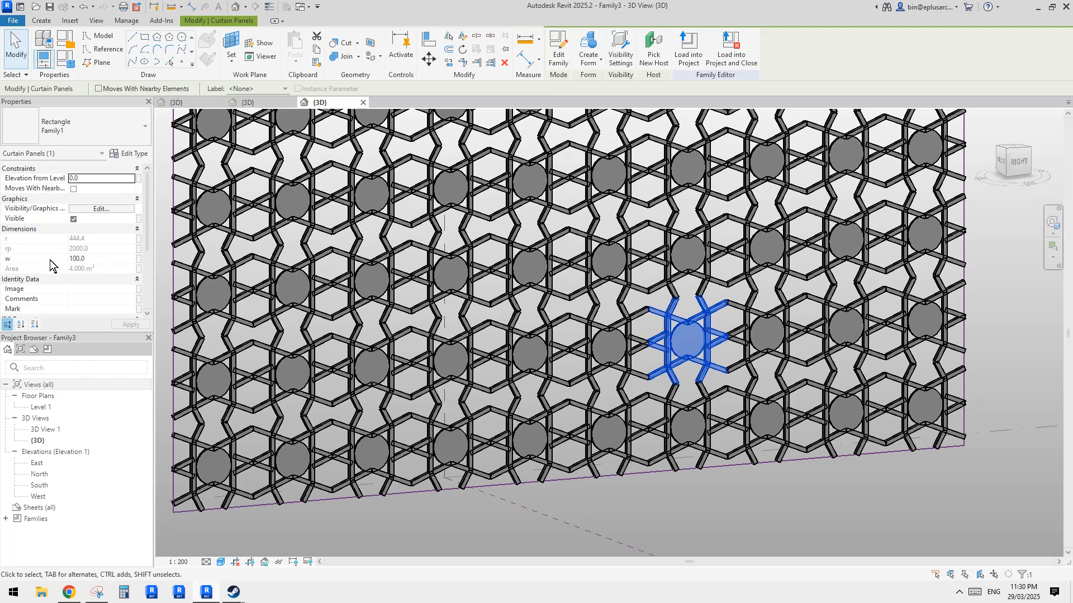
{"action": "left_click", "coordinate": [104, 259]}
{"action": "type", "text": "50"}
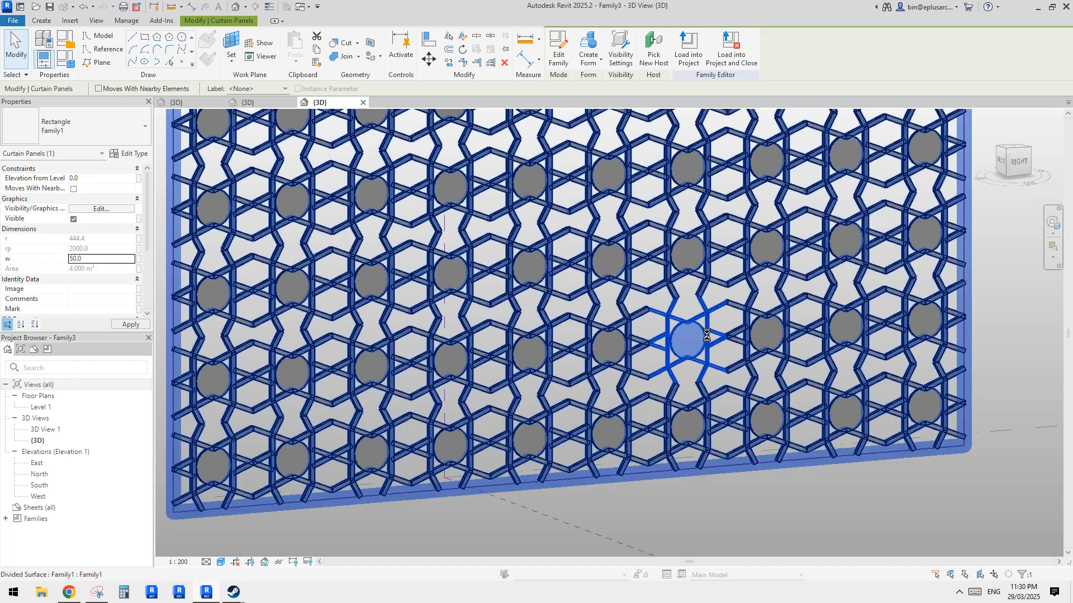
{"action": "scroll", "coordinate": [713, 356], "scroll_direction": "down", "scroll_amount": 1}
{"action": "scroll", "coordinate": [729, 369], "scroll_direction": "down", "scroll_amount": 1}
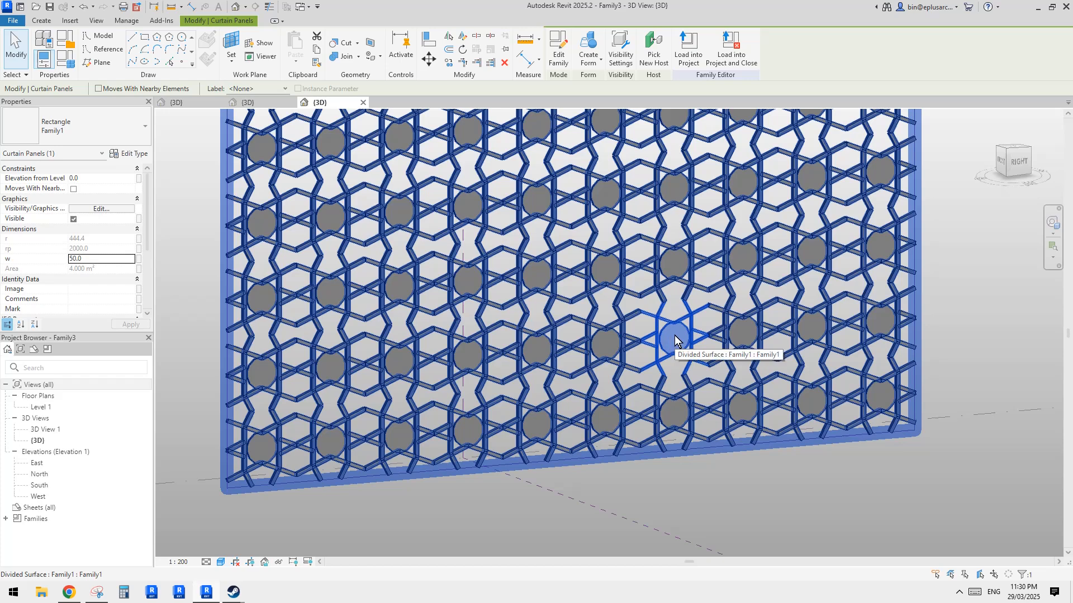
{"action": "scroll", "coordinate": [719, 344], "scroll_direction": "down", "scroll_amount": 2}
{"action": "left_click", "coordinate": [922, 330]}
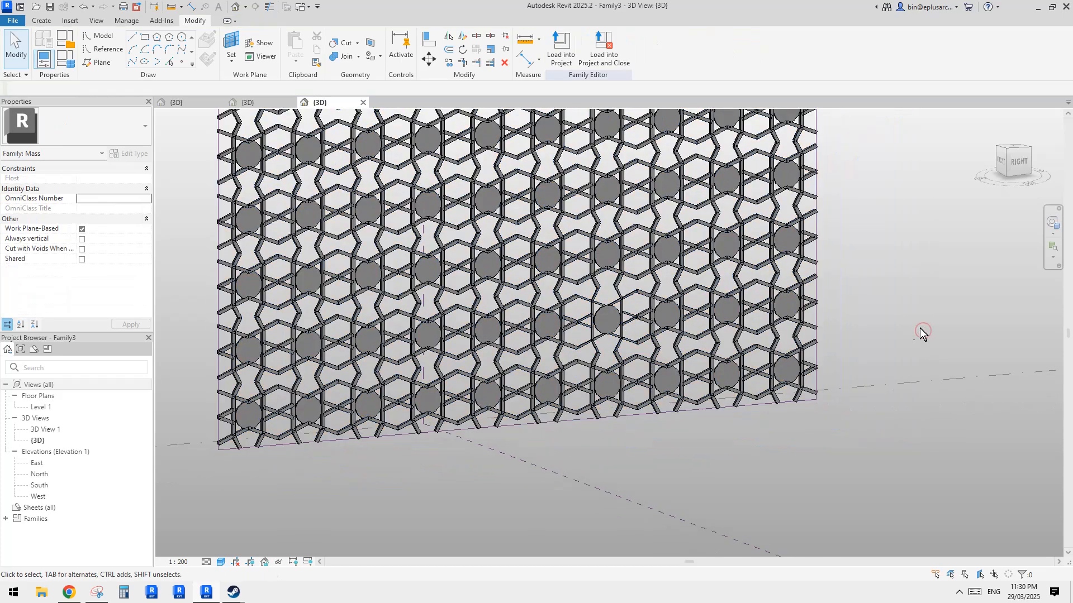
Step: Select all Family1 curtain panel instances in the mass and set their strut width w to 50
{"action": "scroll", "coordinate": [623, 343], "scroll_direction": "up", "scroll_amount": 3}
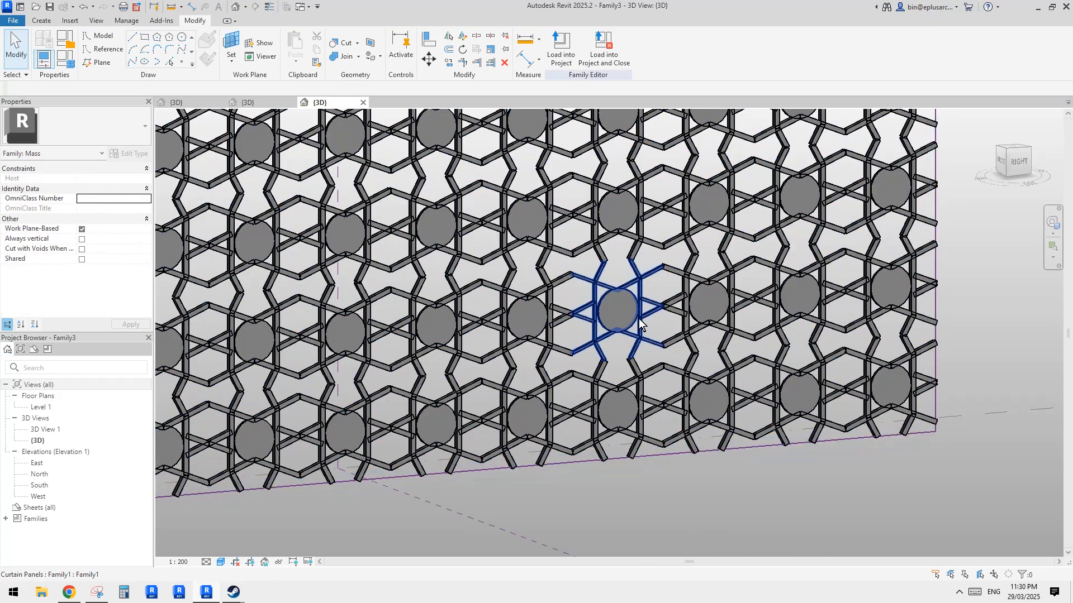
{"action": "left_click", "coordinate": [629, 311]}
{"action": "key", "text": "s"}
{"action": "key", "text": "a"}
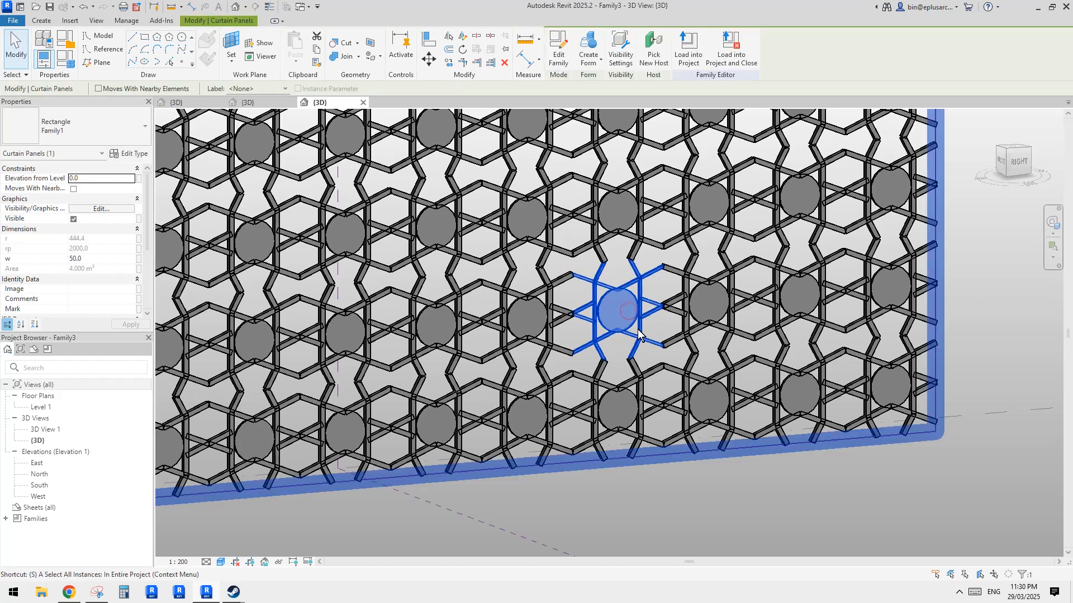
{"action": "left_click", "coordinate": [105, 259]}
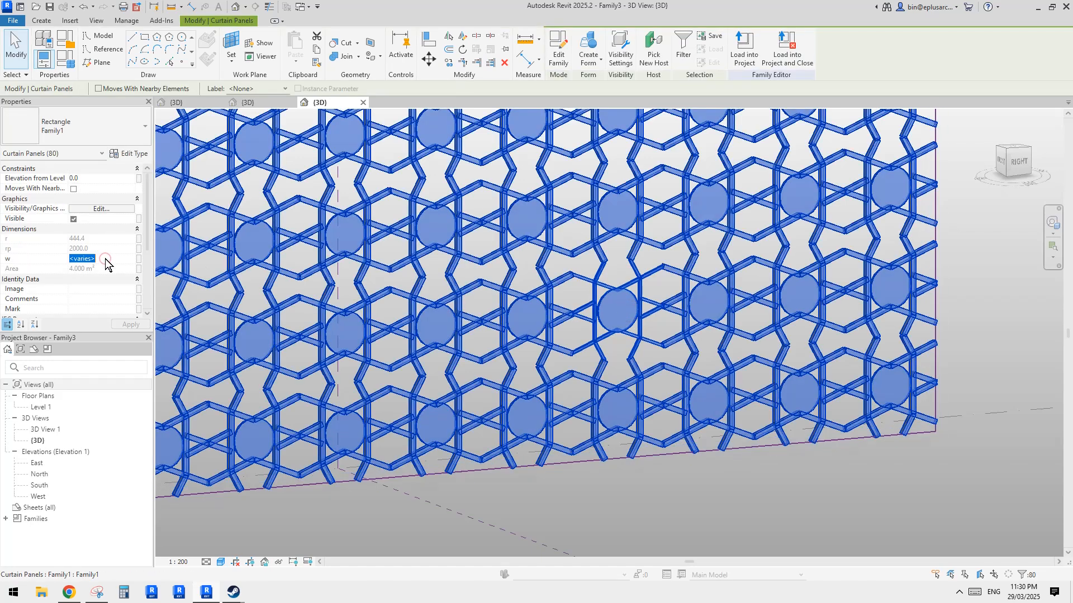
{"action": "type", "text": "50"}
{"action": "key", "text": "Return"}
{"action": "key", "text": "Escape"}
Step: Set both the U and V grid distances of the divided surface to 1000
{"action": "left_click", "coordinate": [576, 327]}
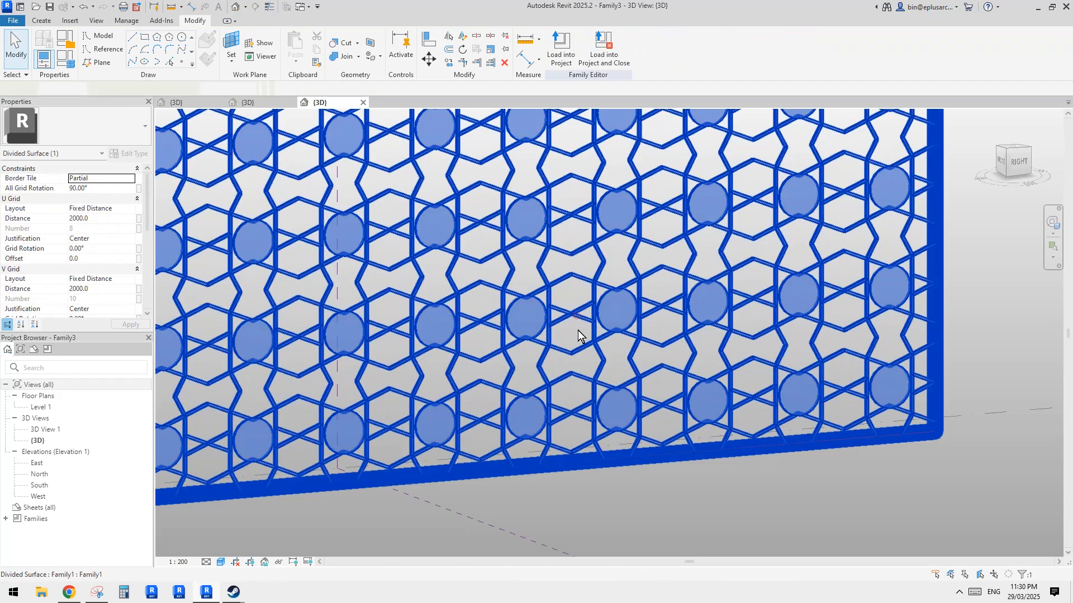
{"action": "scroll", "coordinate": [577, 330], "scroll_direction": "down", "scroll_amount": 2}
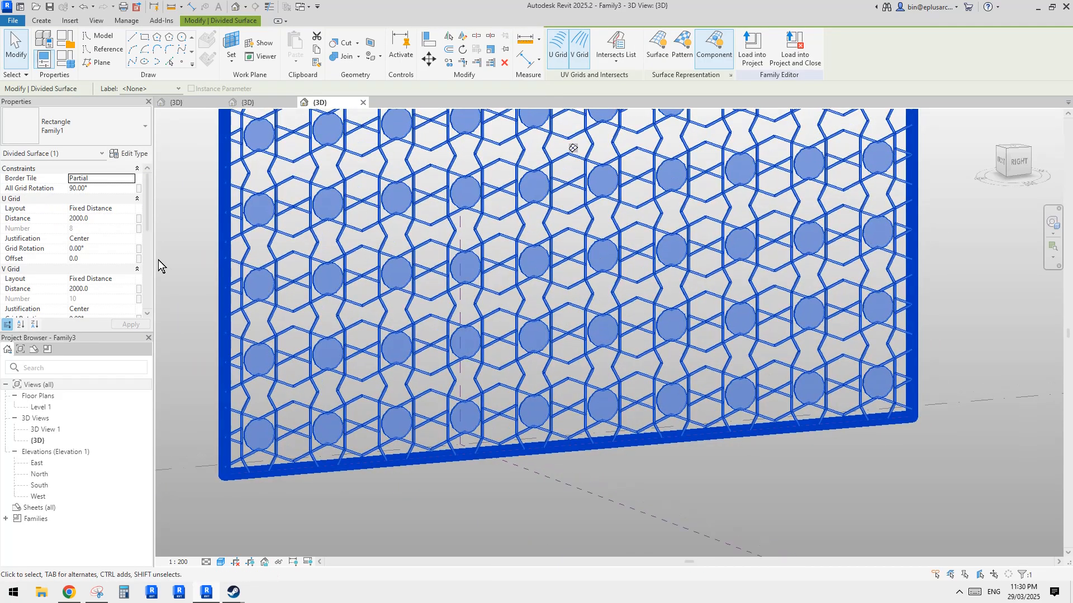
{"action": "left_click", "coordinate": [109, 219]}
{"action": "type", "text": "100"}
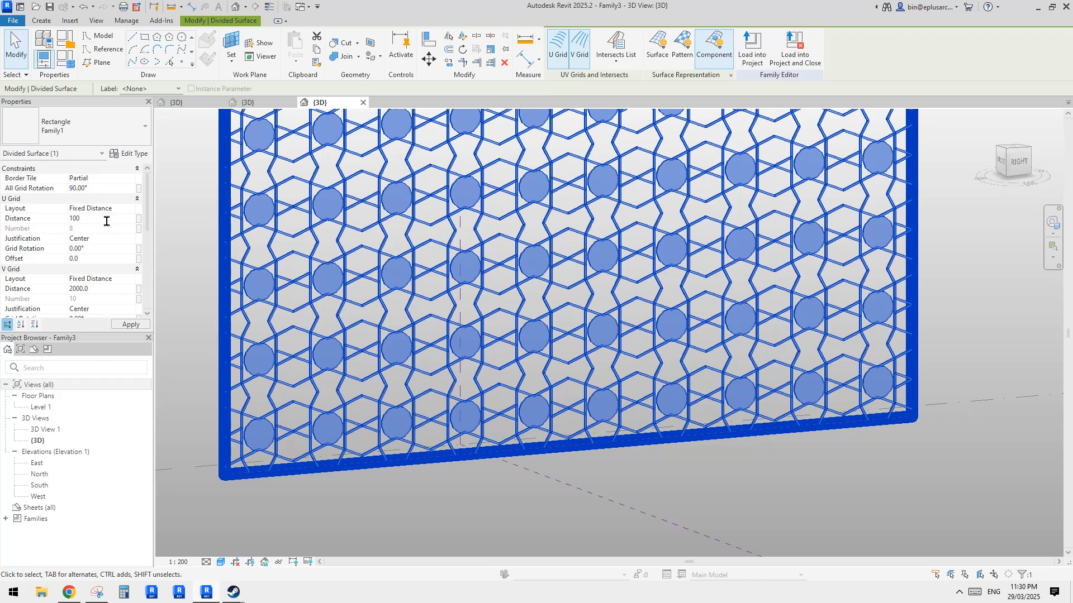
{"action": "left_click", "coordinate": [107, 288]}
{"action": "type", "text": "10"}
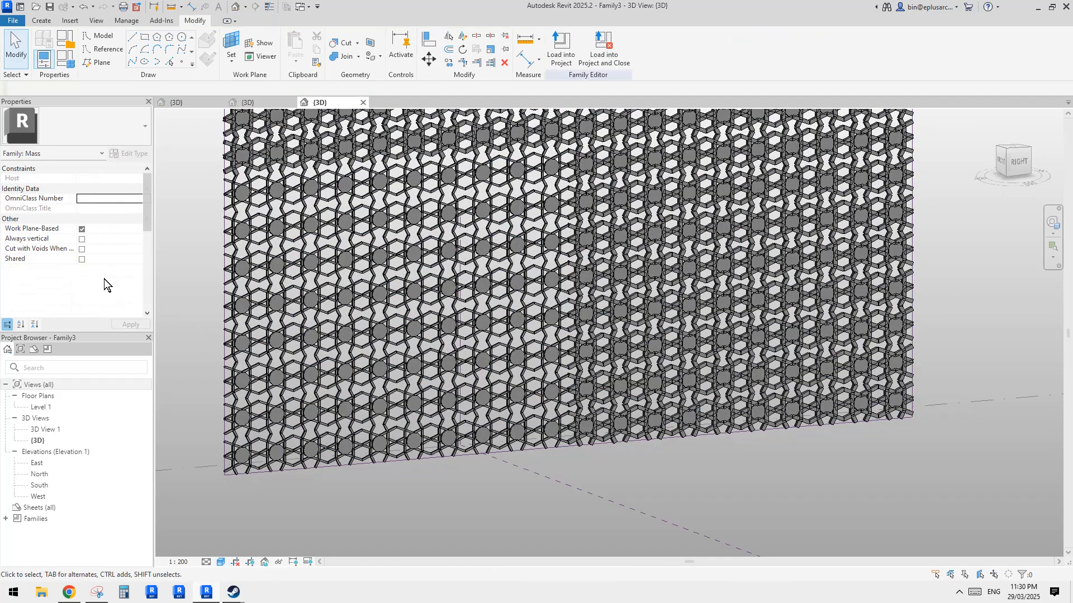
Step: Examine the panel pattern across the divided surface and check the instance dimensions of a panel in the area with thicker struts
{"action": "scroll", "coordinate": [672, 350], "scroll_direction": "down", "scroll_amount": 3}
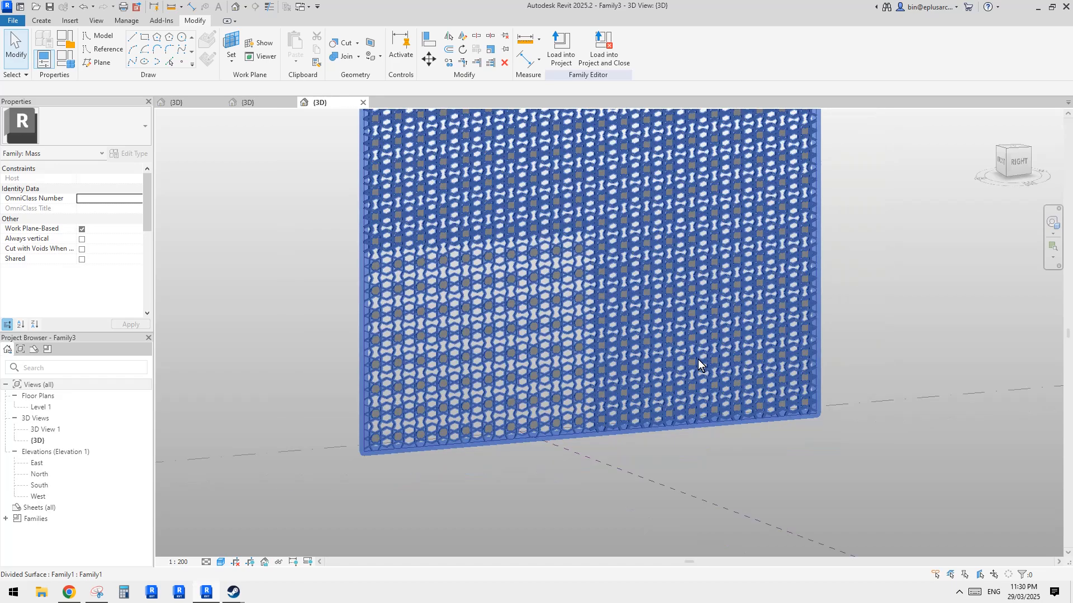
{"action": "scroll", "coordinate": [609, 349], "scroll_direction": "up", "scroll_amount": 3}
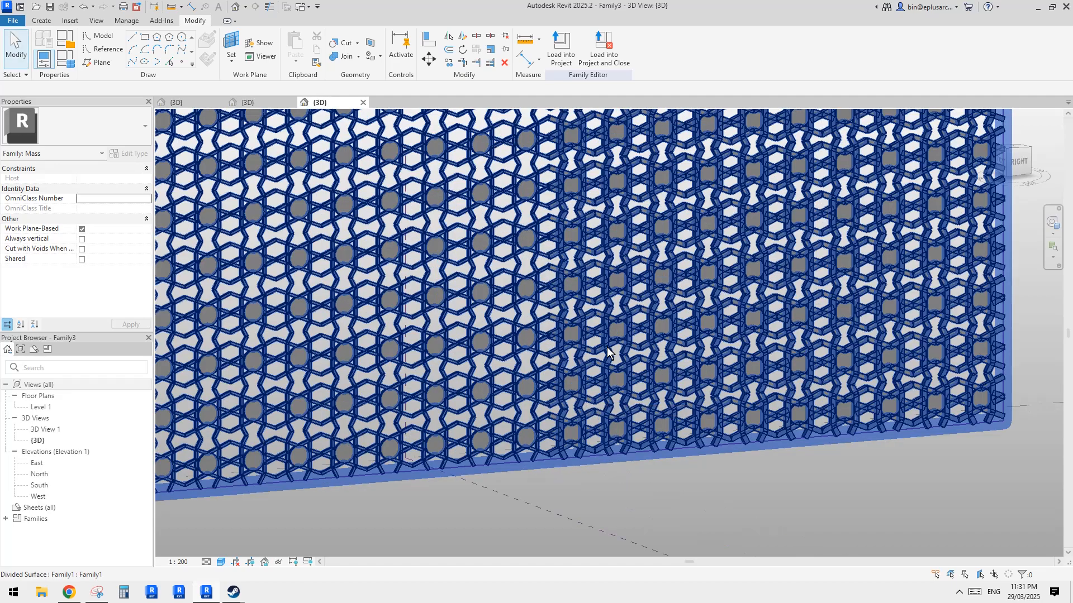
{"action": "left_click", "coordinate": [619, 330]}
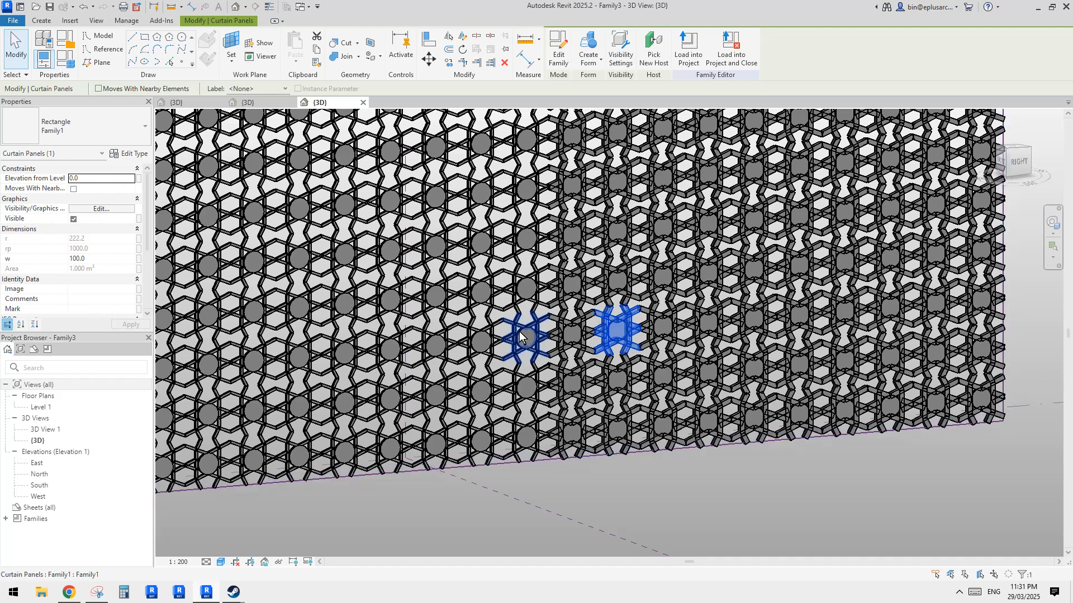
{"action": "scroll", "coordinate": [583, 329], "scroll_direction": "down", "scroll_amount": 2}
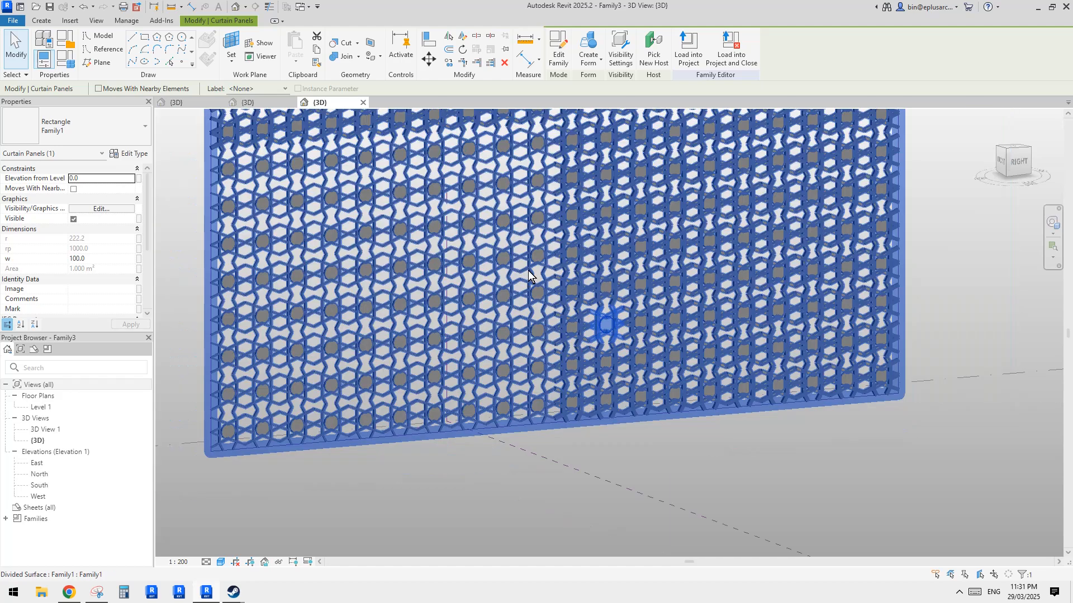
{"action": "middle_click_drag", "start_coordinate": [550, 323], "coordinate": [550, 423]}
{"action": "key", "text": "Escape"}
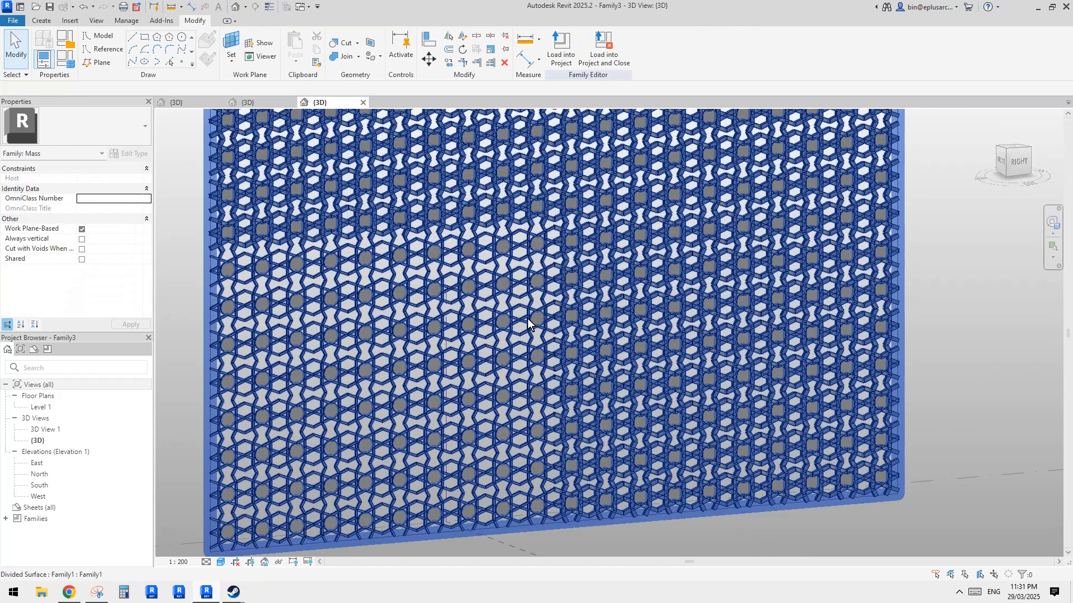
{"action": "scroll", "coordinate": [568, 262], "scroll_direction": "down", "scroll_amount": 1}
{"action": "middle_click_drag", "start_coordinate": [569, 346], "coordinate": [561, 389]}
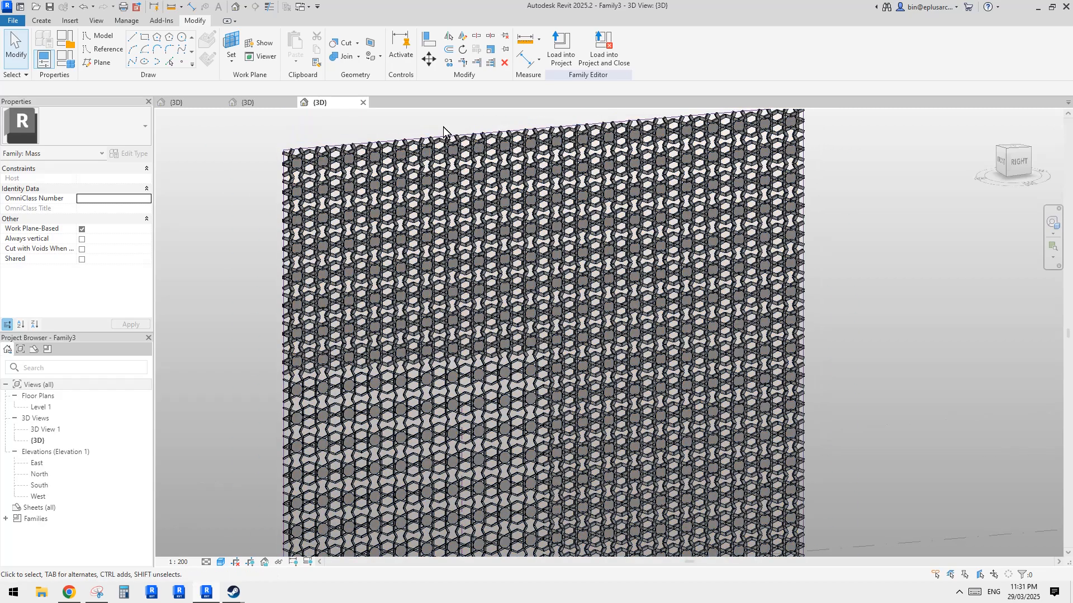
{"action": "middle_click_drag", "start_coordinate": [566, 534], "coordinate": [551, 398]}
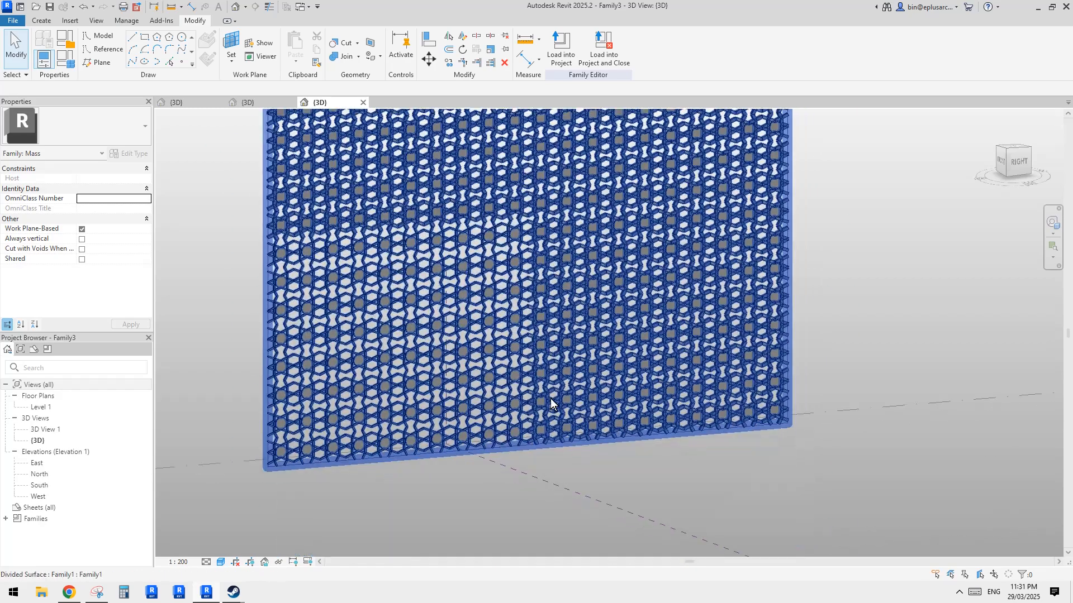
{"action": "scroll", "coordinate": [754, 410], "scroll_direction": "up", "scroll_amount": 3}
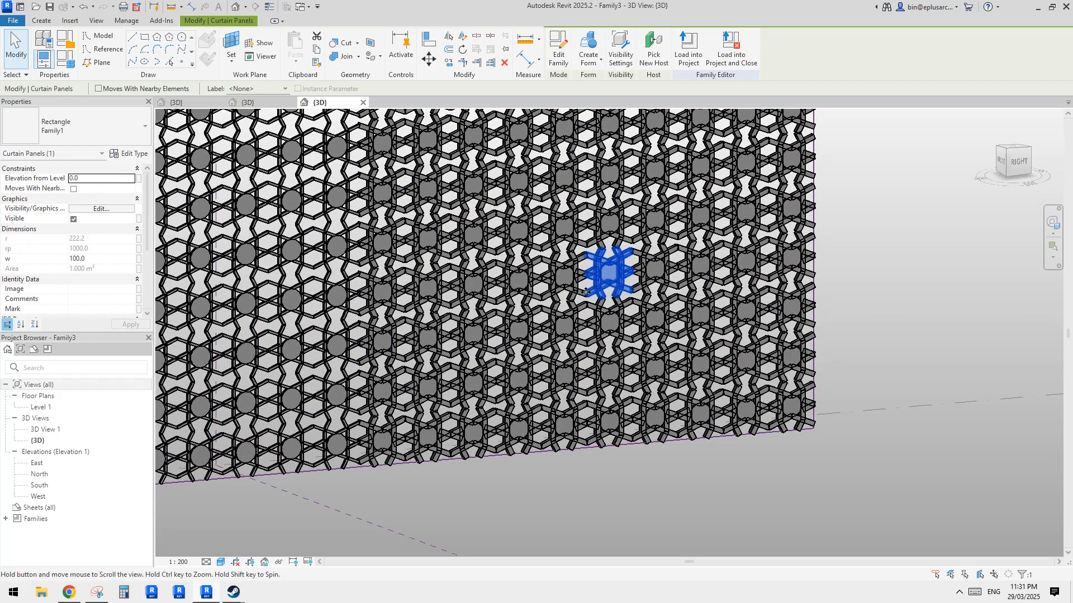
Step: Change the strut width parameter w in the Family1 panel family from an instance to a type parameter
{"action": "middle_click_drag", "start_coordinate": [596, 298], "coordinate": [666, 295]}
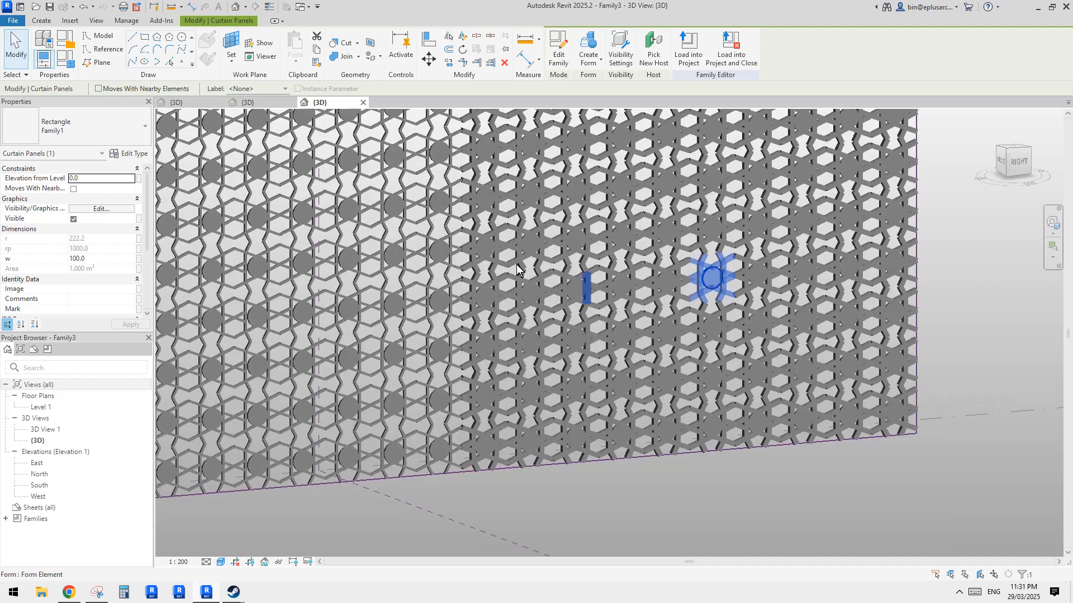
{"action": "left_click", "coordinate": [248, 102]}
{"action": "left_click", "coordinate": [196, 102]}
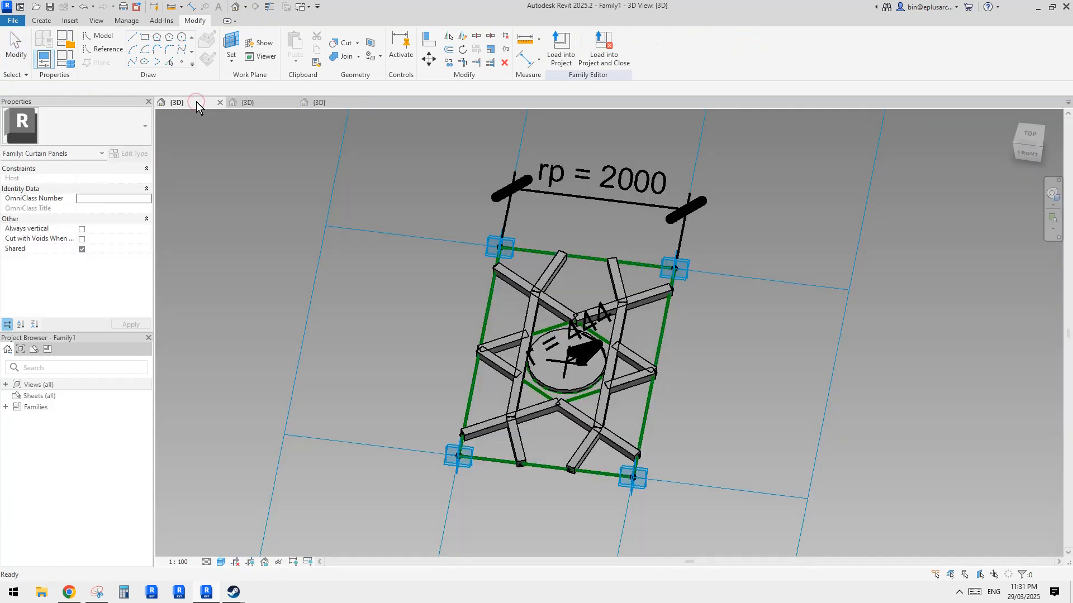
{"action": "left_click", "coordinate": [548, 280]}
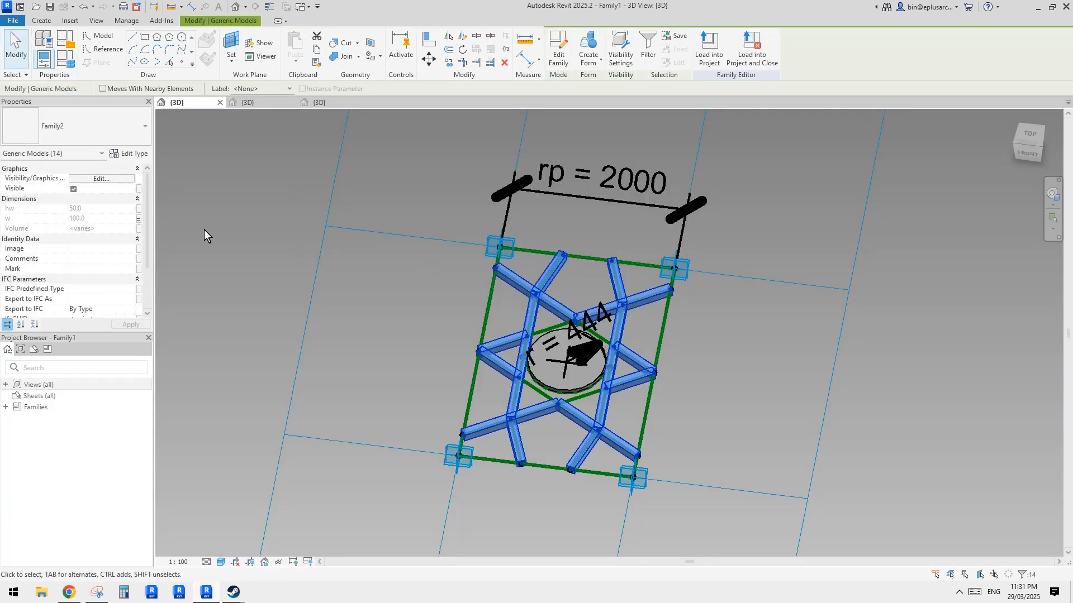
{"action": "key", "text": "Escape"}
{"action": "left_click", "coordinate": [69, 65]}
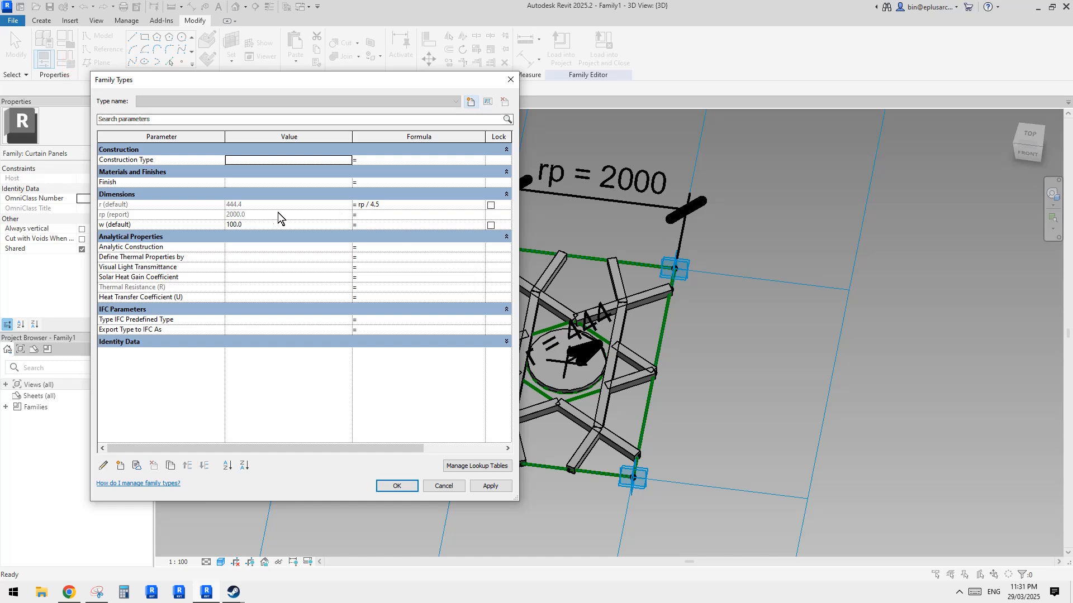
{"action": "left_click", "coordinate": [114, 223]}
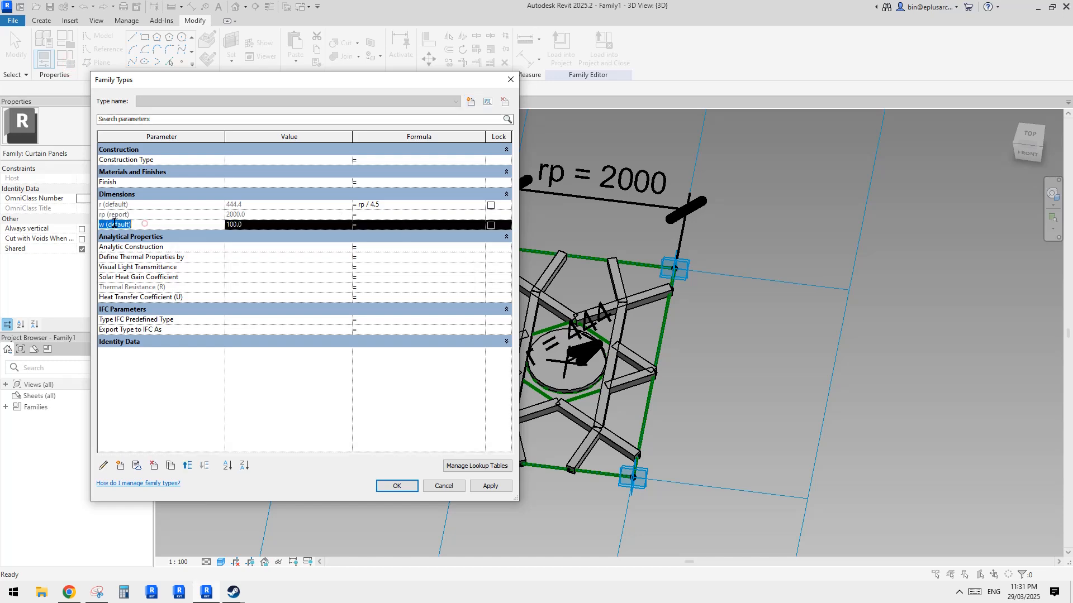
{"action": "left_click", "coordinate": [103, 465]}
{"action": "left_click", "coordinate": [766, 307]}
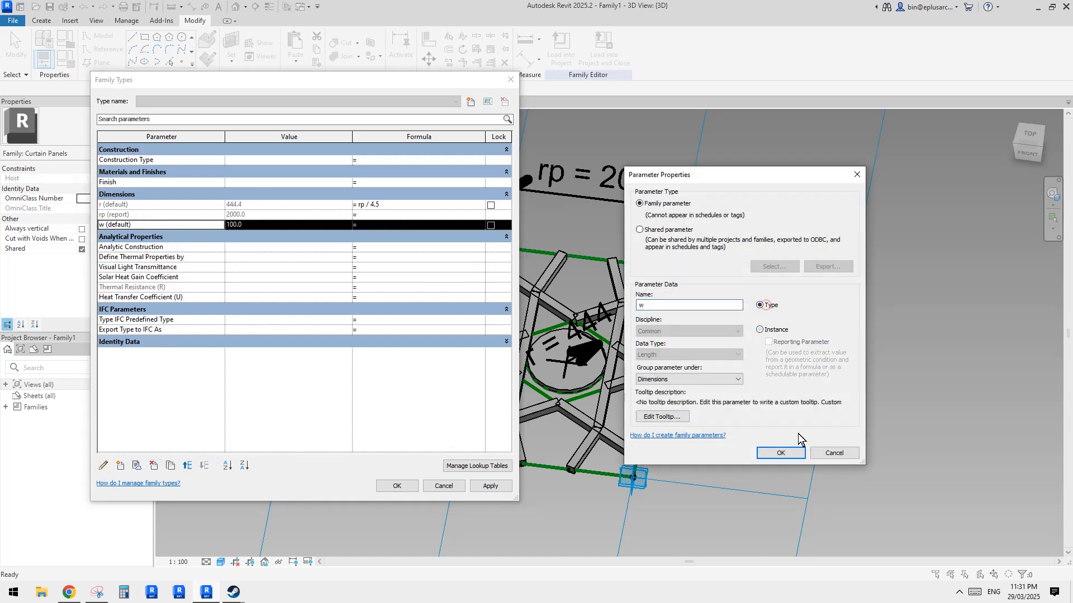
{"action": "left_click", "coordinate": [777, 451]}
{"action": "left_click", "coordinate": [395, 485]}
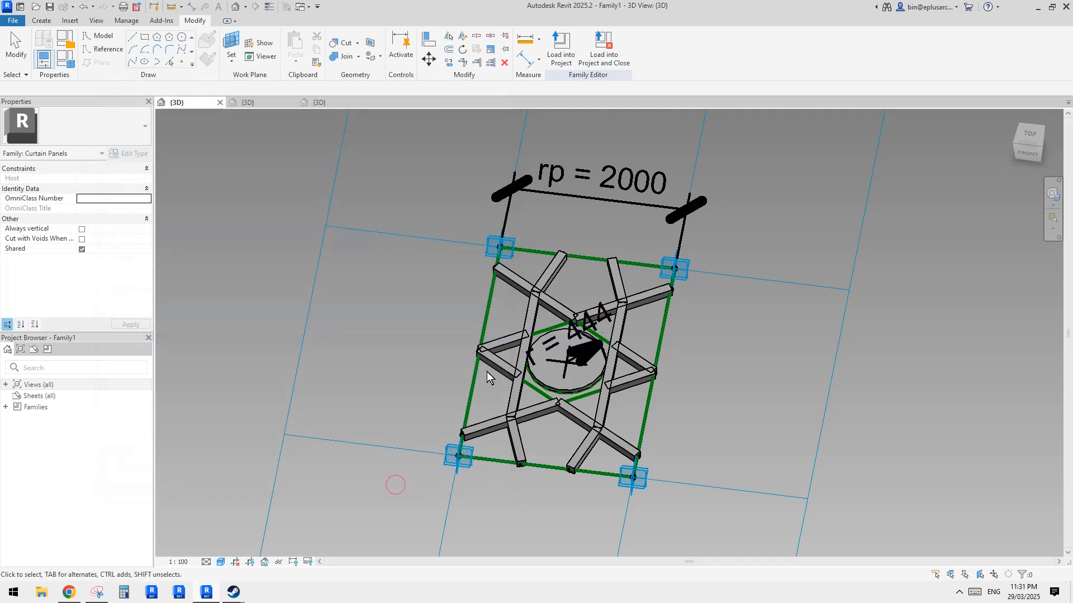
Step: Reload the edited panel family into Family3 only, overwriting the existing version without its parameter values
{"action": "middle_click_drag", "start_coordinate": [577, 300], "coordinate": [620, 287]}
{"action": "left_click", "coordinate": [561, 51]}
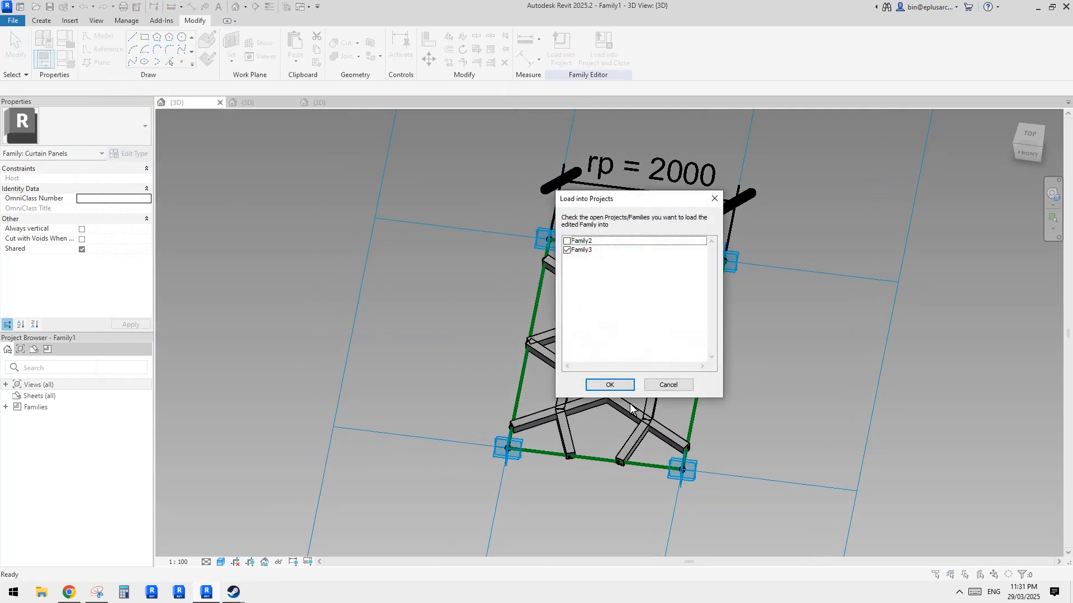
{"action": "left_click", "coordinate": [609, 384]}
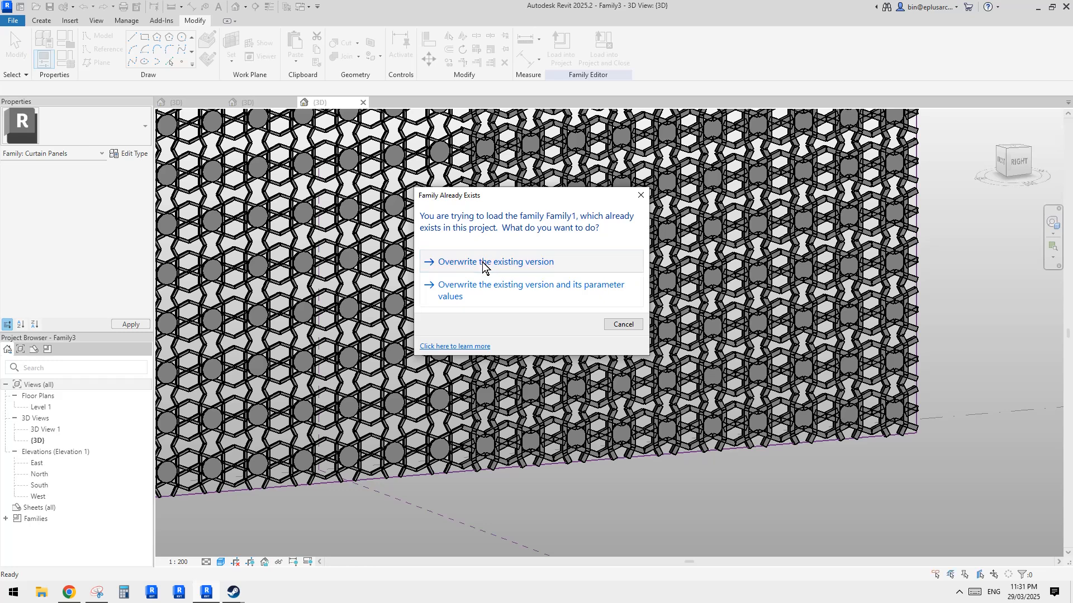
{"action": "left_click", "coordinate": [484, 263]}
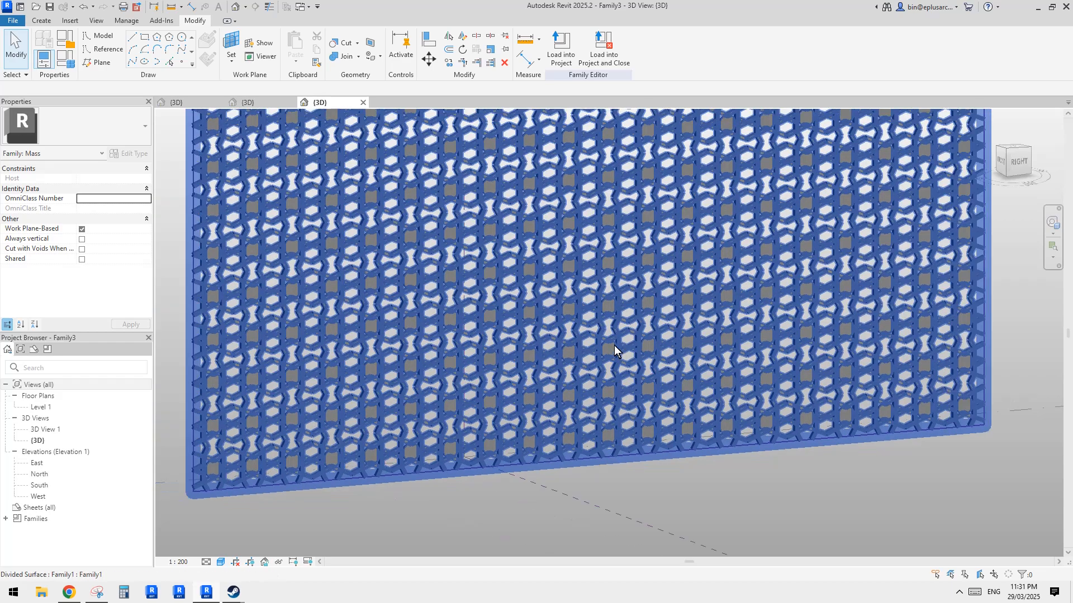
Step: Set the type parameter w of the Family1 curtain panel to 50 through one panel on the flat divided surface
{"action": "key", "text": "Tab"}
{"action": "left_click", "coordinate": [610, 340]}
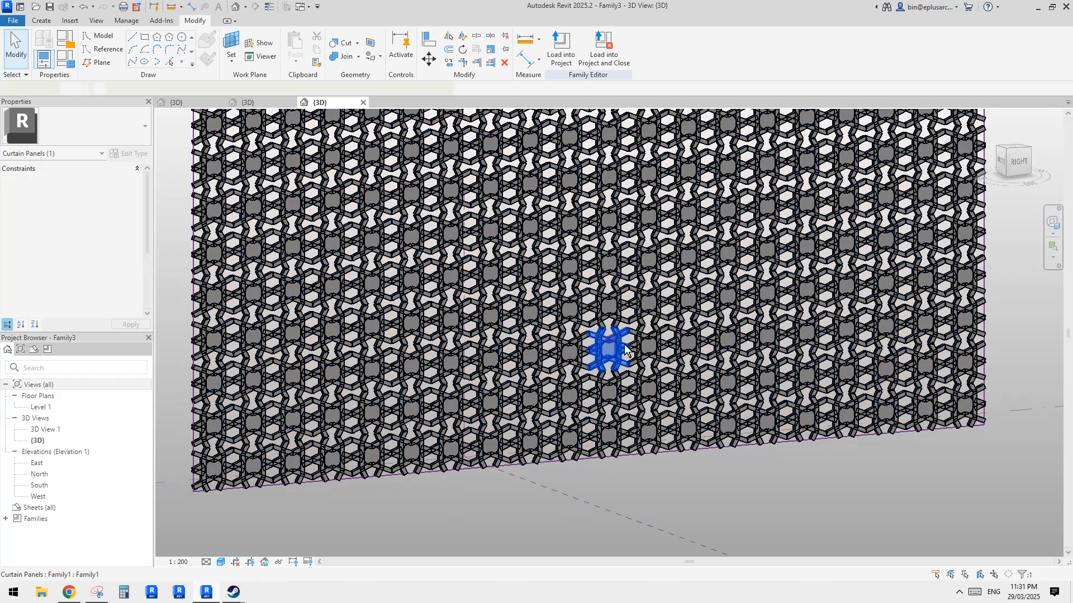
{"action": "left_click", "coordinate": [671, 484]}
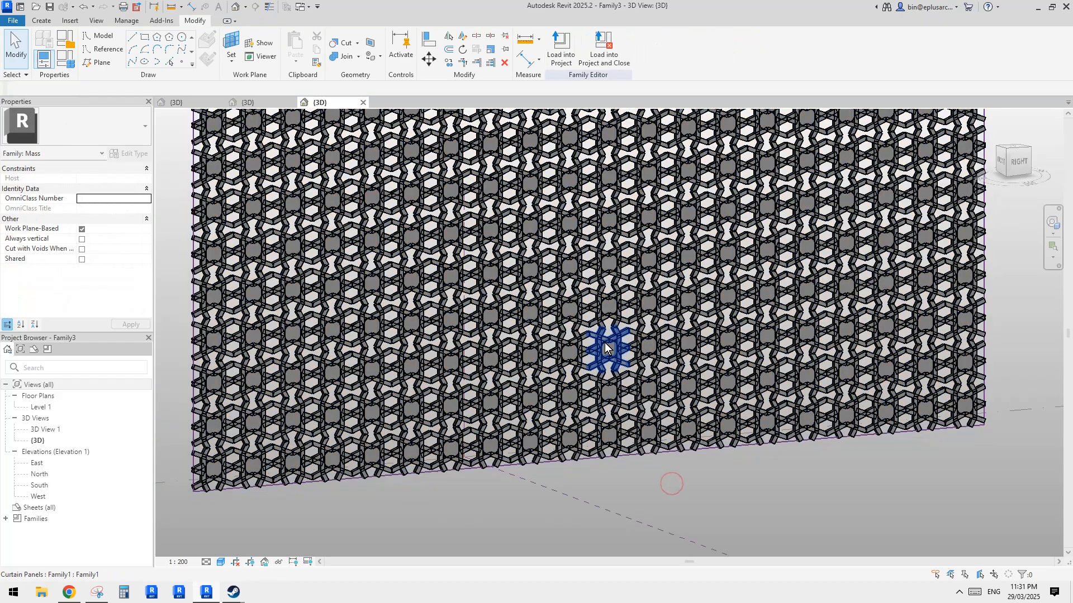
{"action": "left_click", "coordinate": [622, 352]}
{"action": "left_click", "coordinate": [134, 153]}
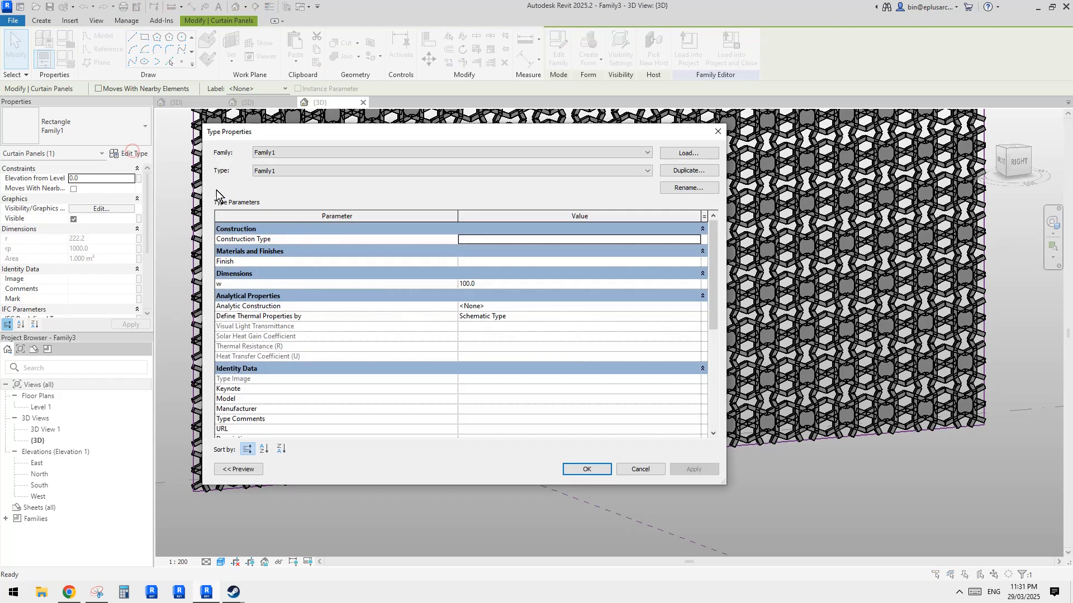
{"action": "left_click", "coordinate": [528, 284]}
{"action": "type", "text": "50"}
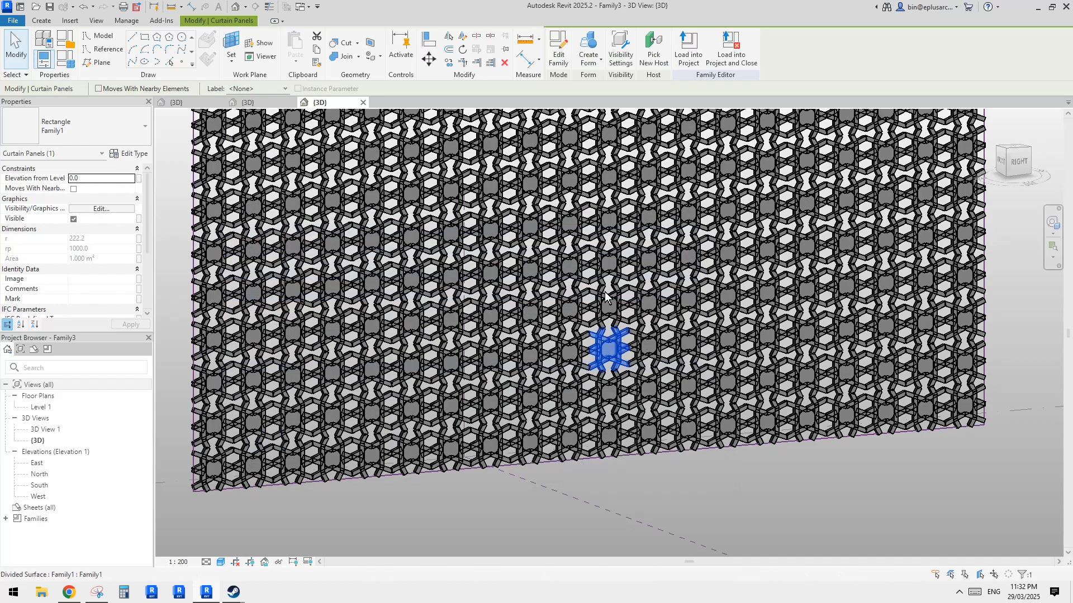
{"action": "left_click", "coordinate": [782, 457]}
Step: Examine the star pattern and strut thickness across the flat divided surface, both close up and from other angles
{"action": "scroll", "coordinate": [680, 322], "scroll_direction": "down", "scroll_amount": 2}
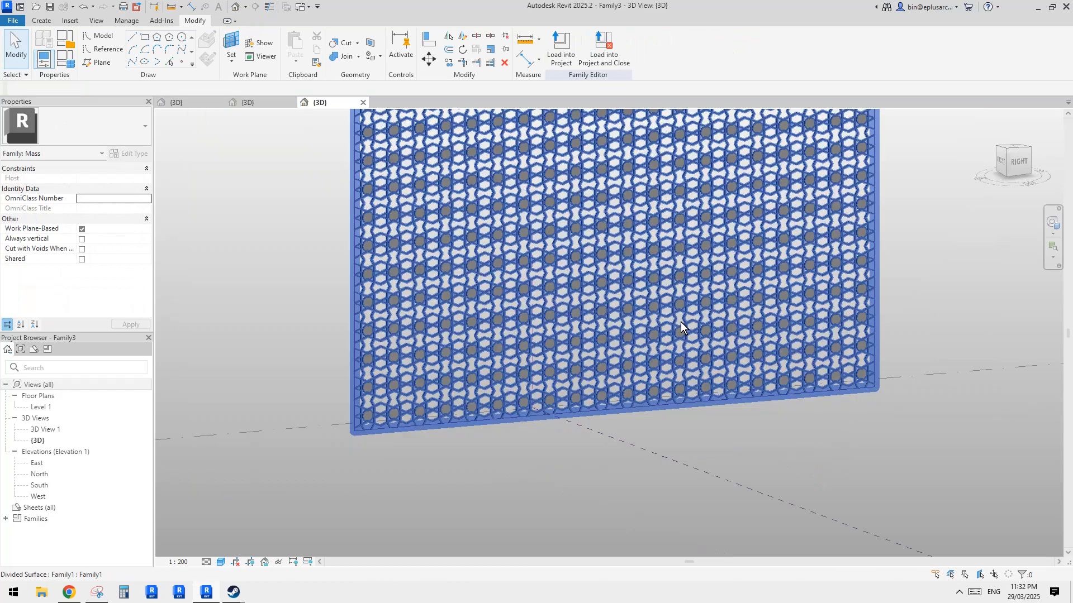
{"action": "middle_click_drag", "start_coordinate": [910, 373], "coordinate": [866, 342], "text": "shift"}
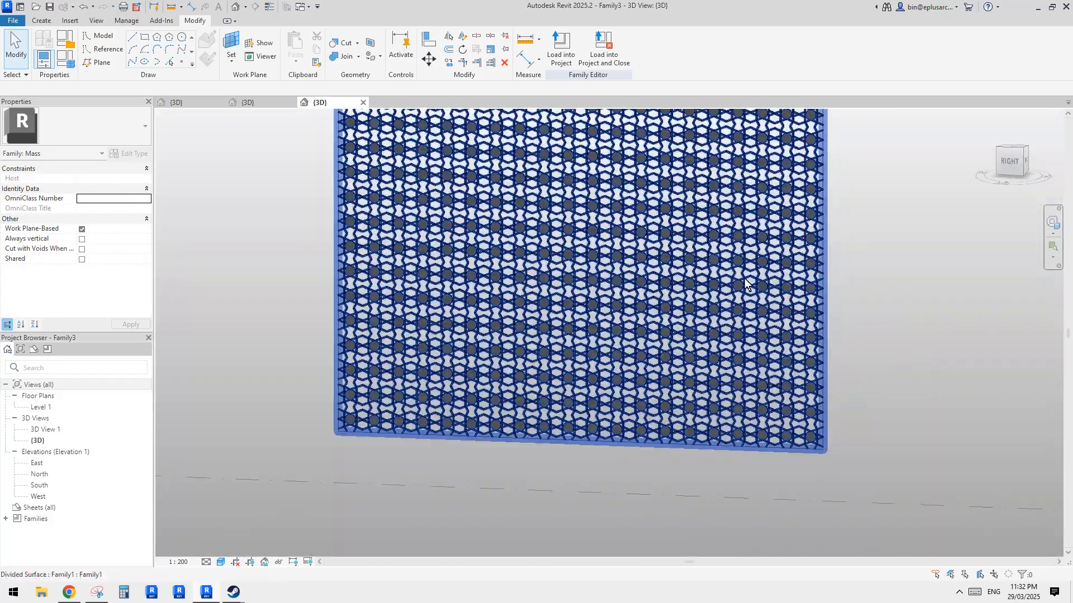
{"action": "scroll", "coordinate": [744, 278], "scroll_direction": "up", "scroll_amount": 4}
{"action": "scroll", "coordinate": [744, 278], "scroll_direction": "down", "scroll_amount": 2}
{"action": "scroll", "coordinate": [737, 308], "scroll_direction": "down", "scroll_amount": 2}
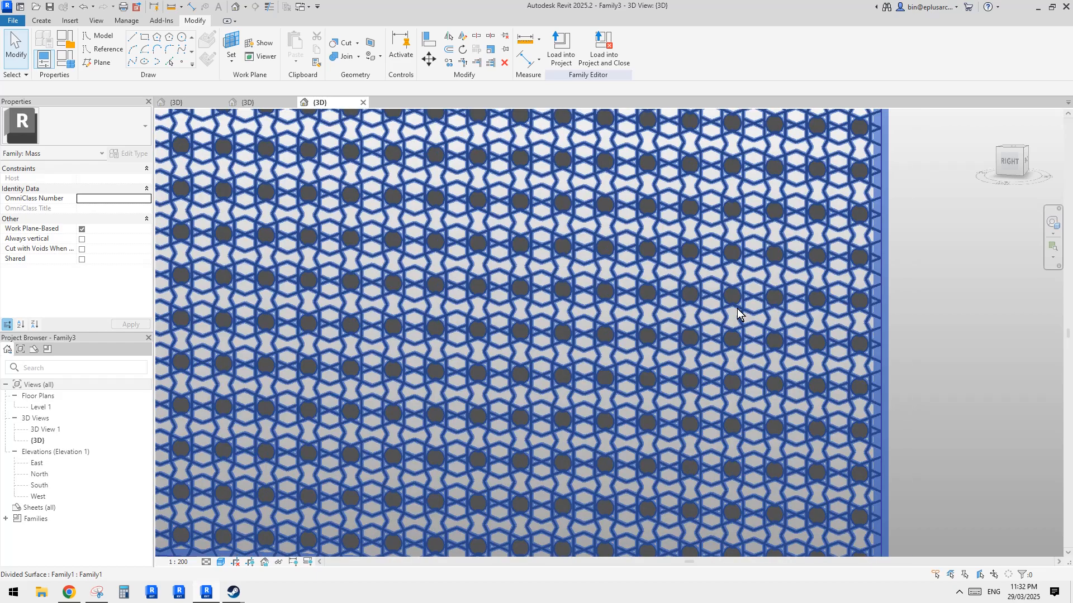
{"action": "scroll", "coordinate": [720, 299], "scroll_direction": "down", "scroll_amount": 2}
{"action": "middle_click_drag", "start_coordinate": [822, 323], "coordinate": [583, 307], "text": "shift"}
{"action": "scroll", "coordinate": [554, 308], "scroll_direction": "down", "scroll_amount": 2}
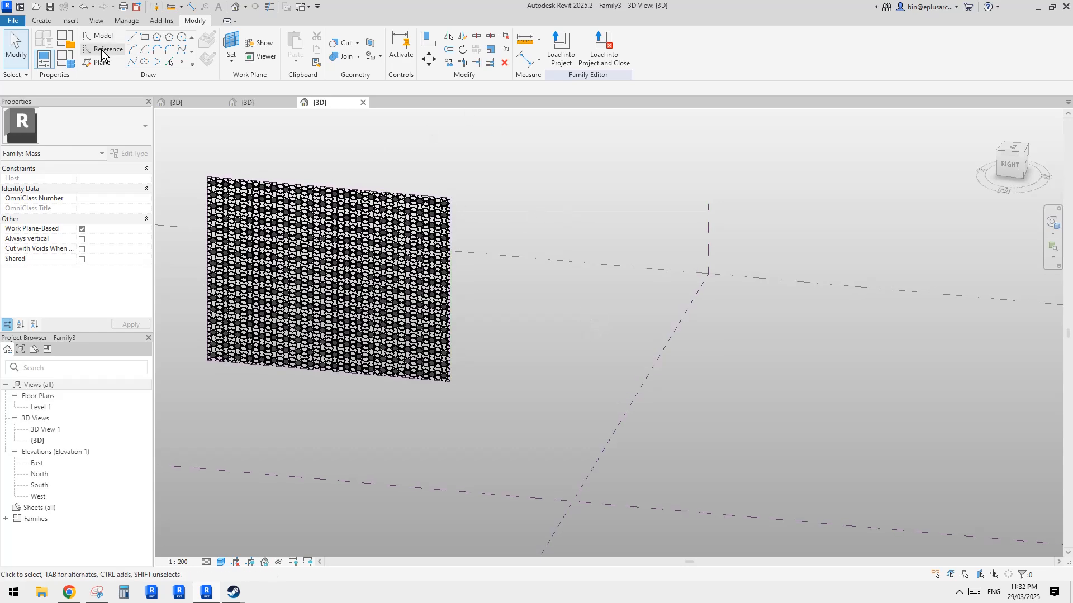
Step: Sketch a reference-line arc on Level 1, apart from the flat panel wall, with a radius of about 12960 and an angle of about 82°
{"action": "scroll", "coordinate": [706, 269], "scroll_direction": "down", "scroll_amount": 1}
{"action": "middle_click_drag", "start_coordinate": [920, 319], "coordinate": [826, 308]}
{"action": "left_click", "coordinate": [888, 288]}
{"action": "scroll", "coordinate": [889, 289], "scroll_direction": "down", "scroll_amount": 2}
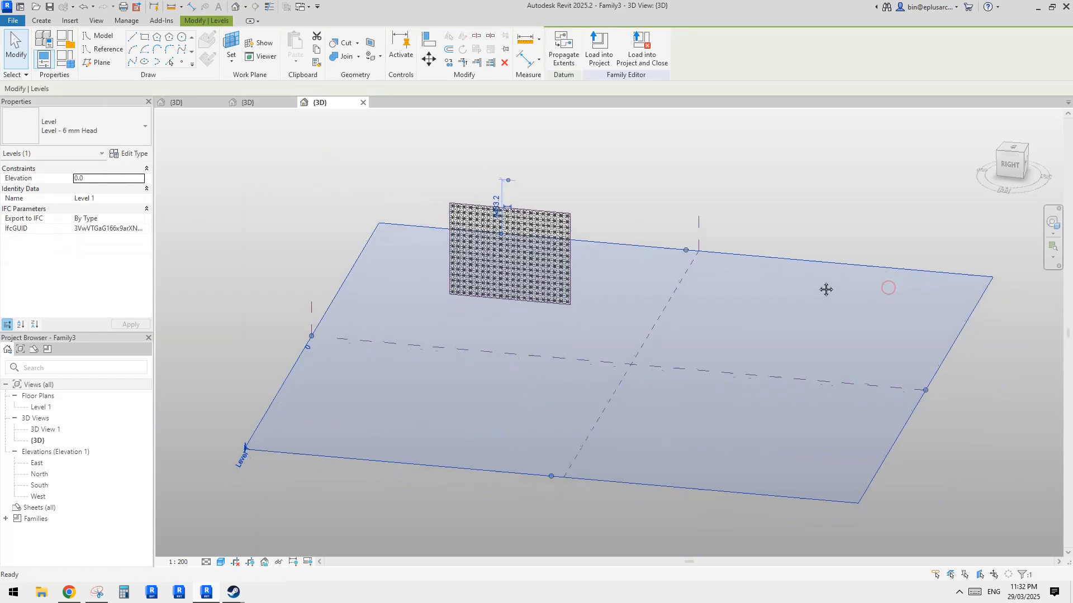
{"action": "left_click", "coordinate": [104, 50]}
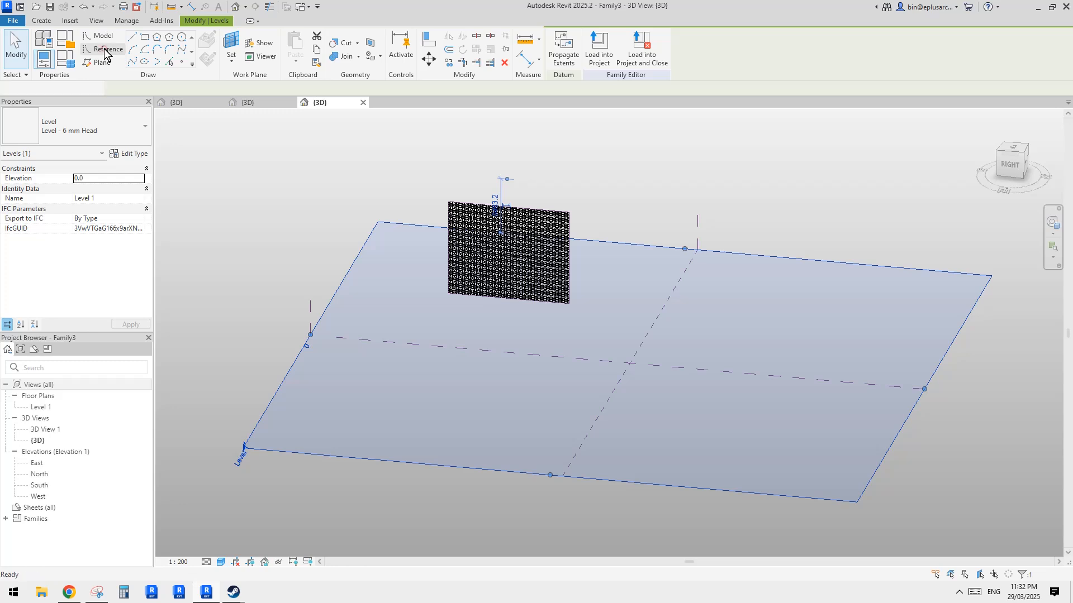
{"action": "left_click", "coordinate": [133, 51]}
{"action": "left_click", "coordinate": [682, 342]}
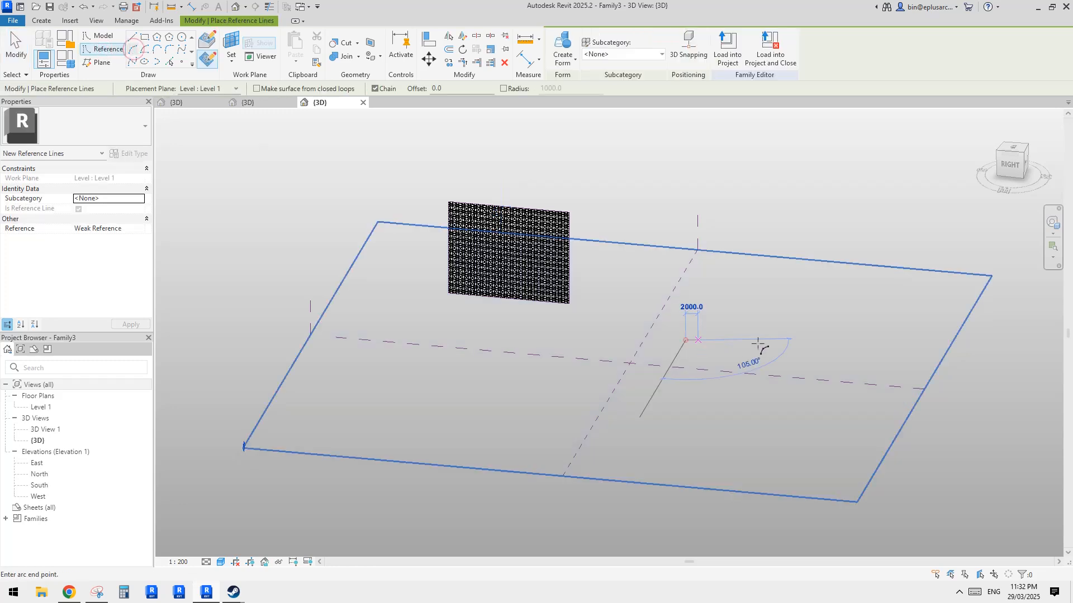
{"action": "left_click", "coordinate": [789, 340]}
{"action": "left_click", "coordinate": [773, 338]}
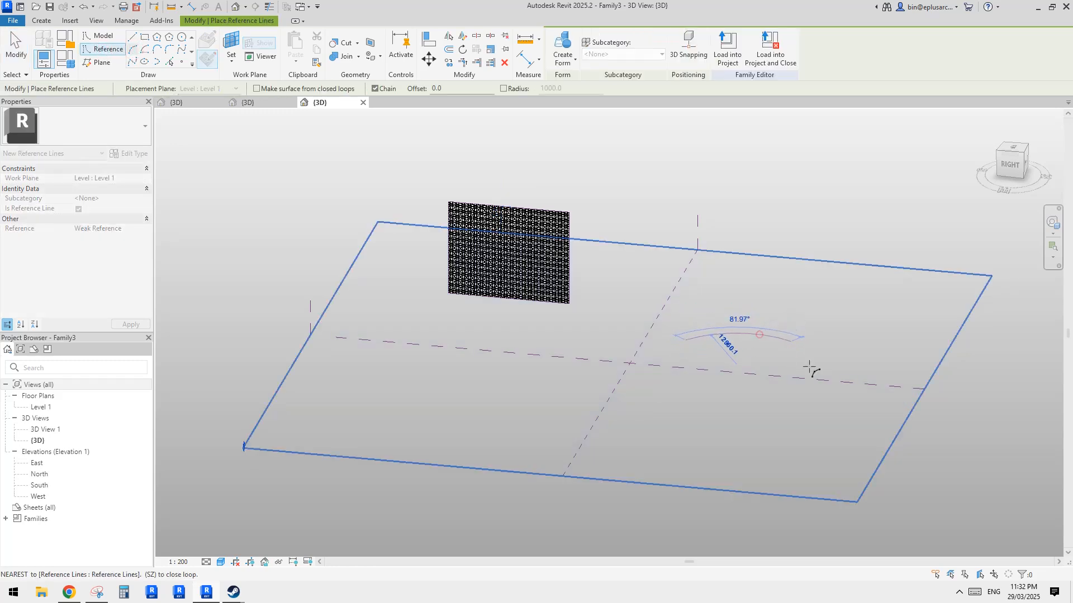
{"action": "key", "text": "Escape"}
{"action": "key", "text": "Escape"}
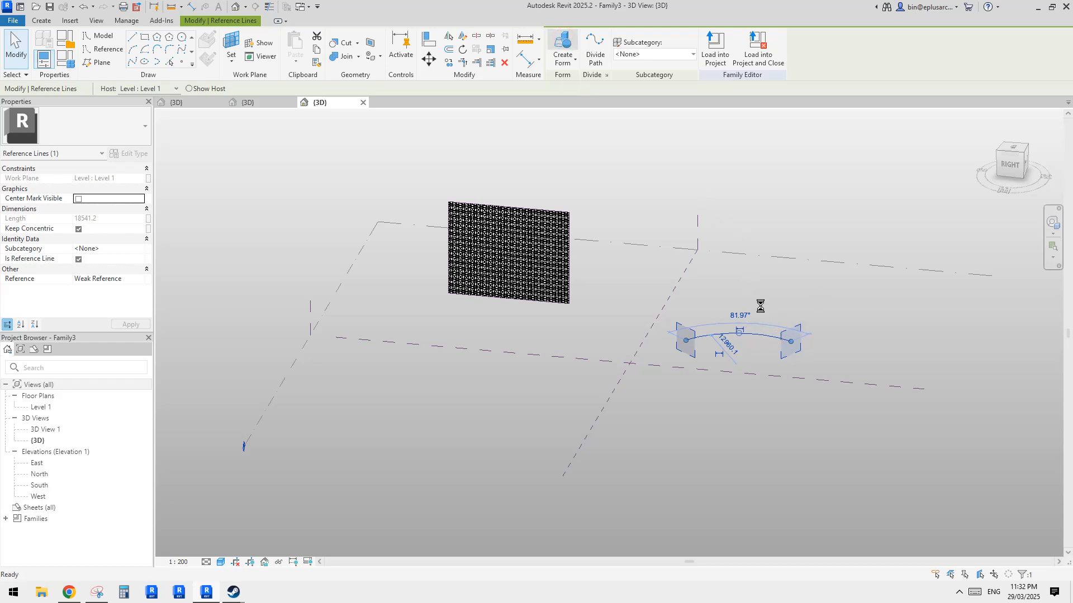
Step: Create a curved surface form from the reference arc and set its positive offset to 10000
{"action": "scroll", "coordinate": [764, 329], "scroll_direction": "up", "scroll_amount": 2}
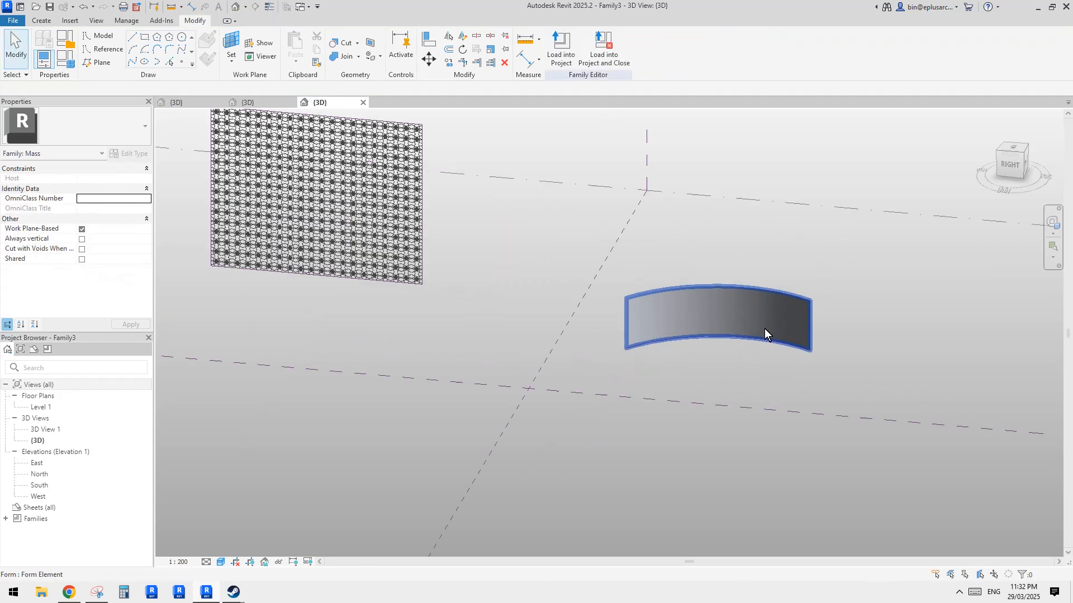
{"action": "left_click", "coordinate": [726, 296]}
{"action": "left_click", "coordinate": [118, 179]}
{"action": "type", "text": "1"}
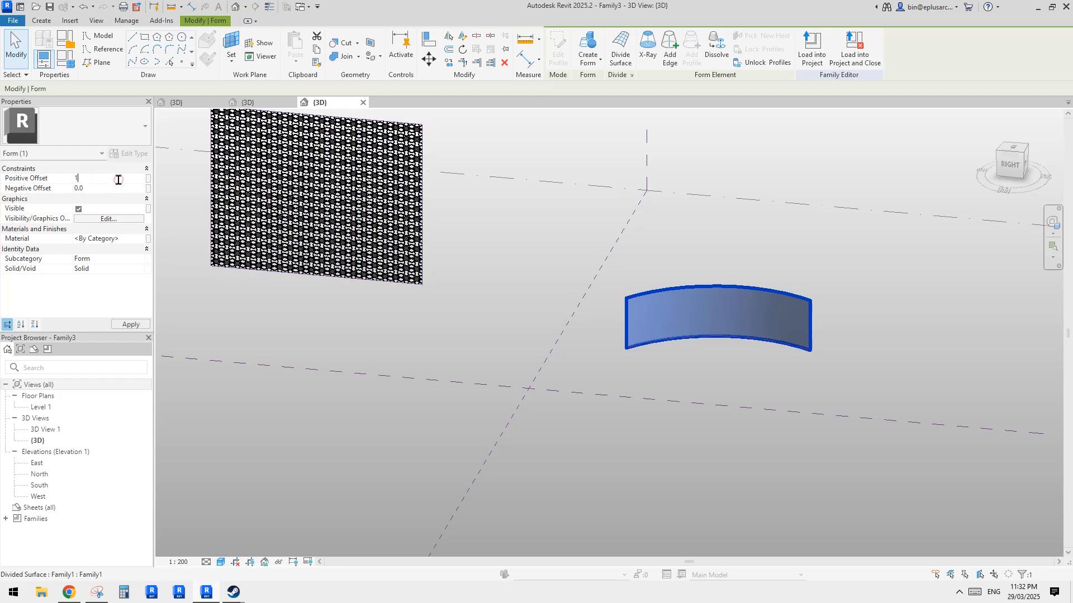
{"action": "type", "text": "0000"}
{"action": "scroll", "coordinate": [718, 278], "scroll_direction": "up", "scroll_amount": 2}
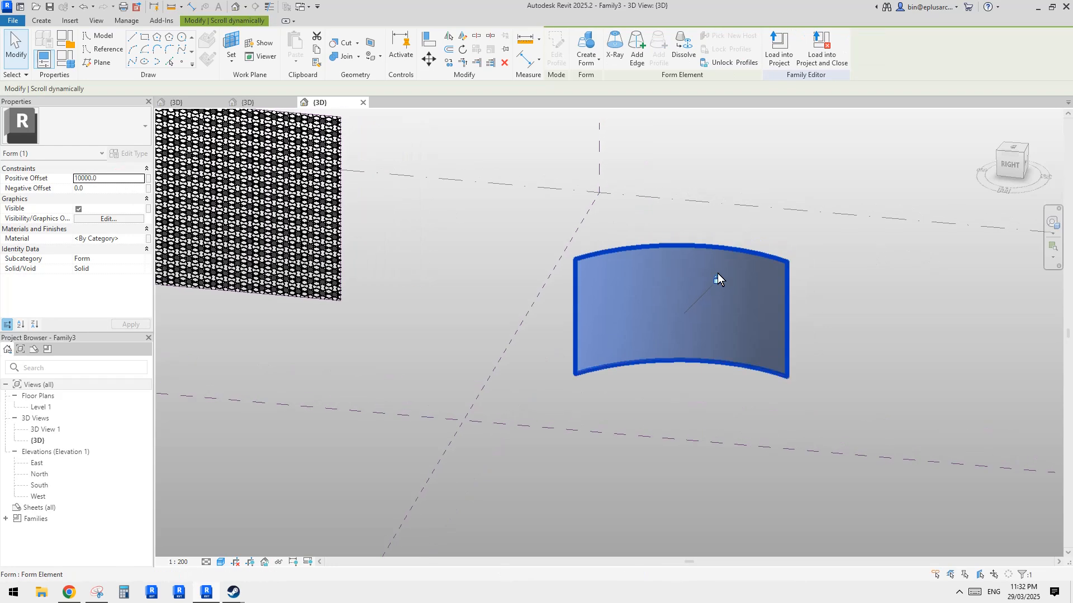
Step: Divide the surface of the curved form into a UV grid
{"action": "left_click", "coordinate": [835, 234]}
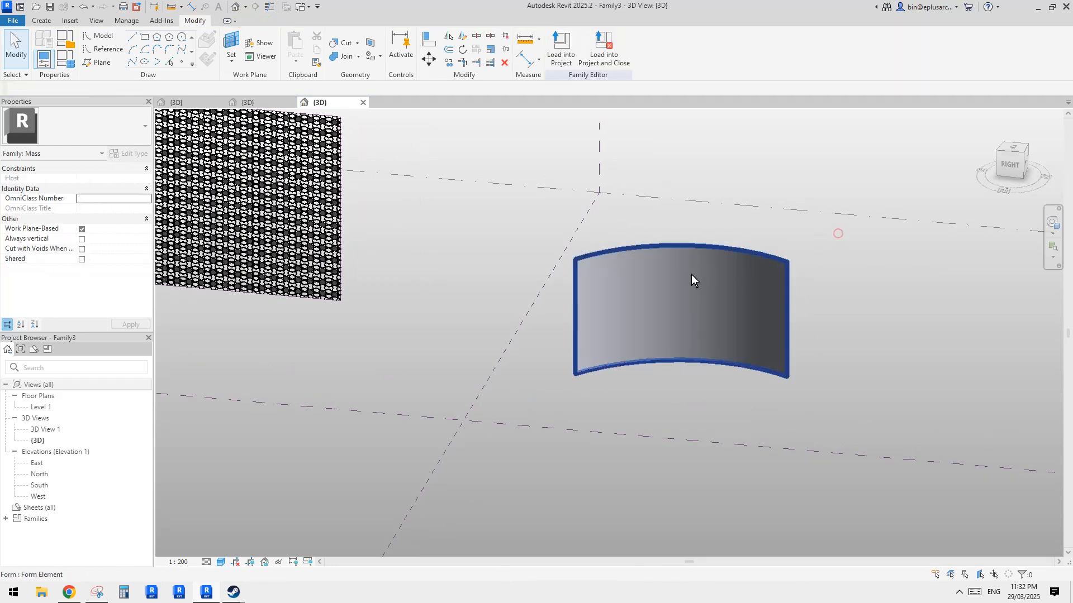
{"action": "left_click", "coordinate": [692, 274]}
{"action": "left_click", "coordinate": [622, 50]}
{"action": "scroll", "coordinate": [840, 334], "scroll_direction": "up", "scroll_amount": 2}
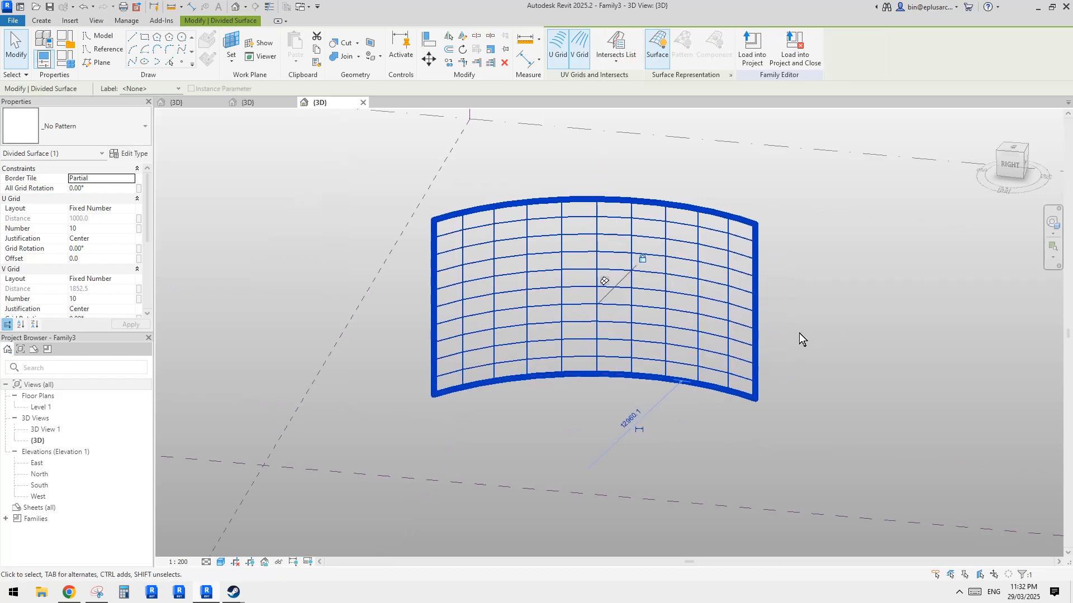
Step: Switch the curved surface's U and V grid layouts to Fixed Distance and set the V distance to 1000
{"action": "left_click", "coordinate": [117, 207]}
{"action": "left_click", "coordinate": [130, 209]}
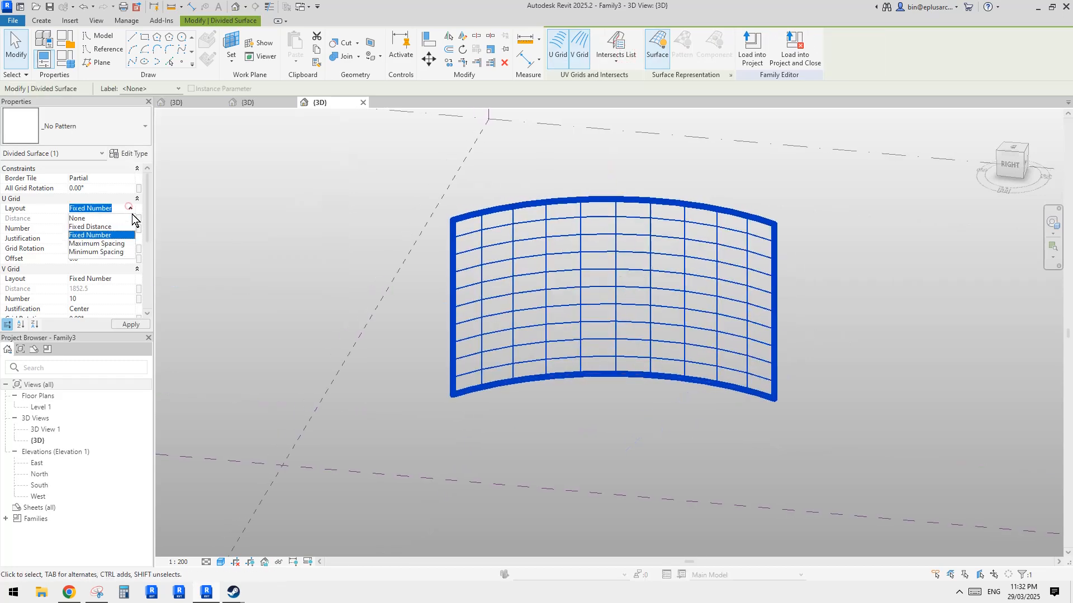
{"action": "left_click", "coordinate": [103, 229]}
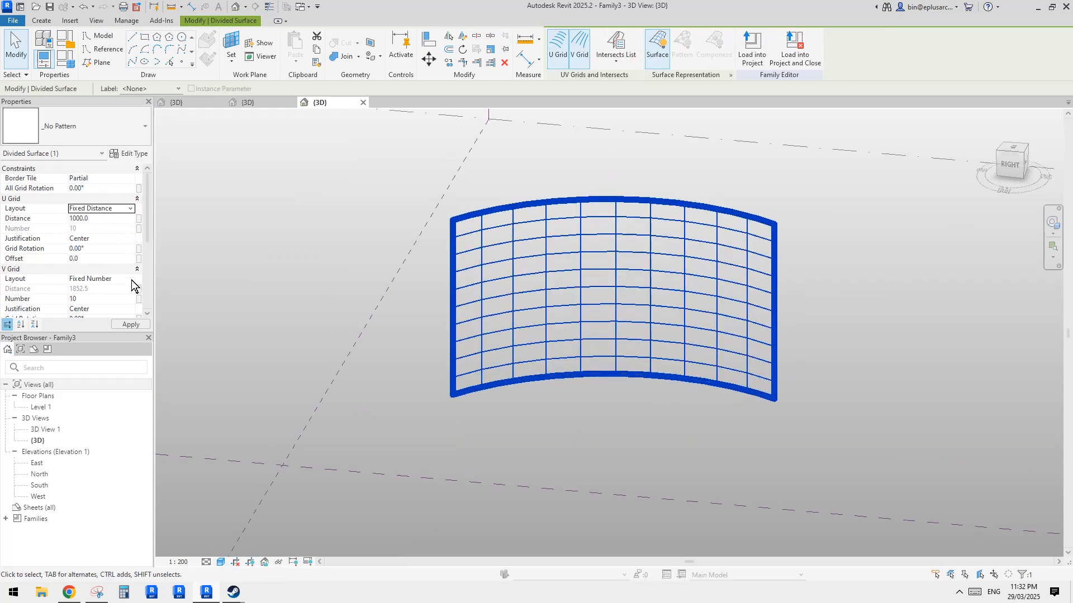
{"action": "left_click", "coordinate": [130, 279]}
{"action": "left_click", "coordinate": [98, 297]}
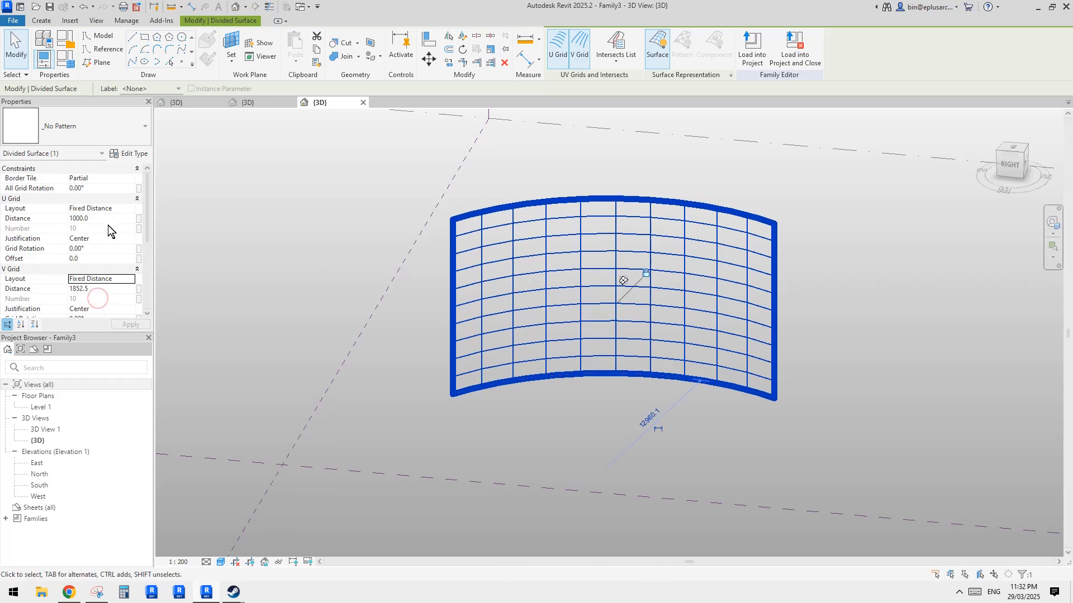
{"action": "left_click", "coordinate": [99, 290]}
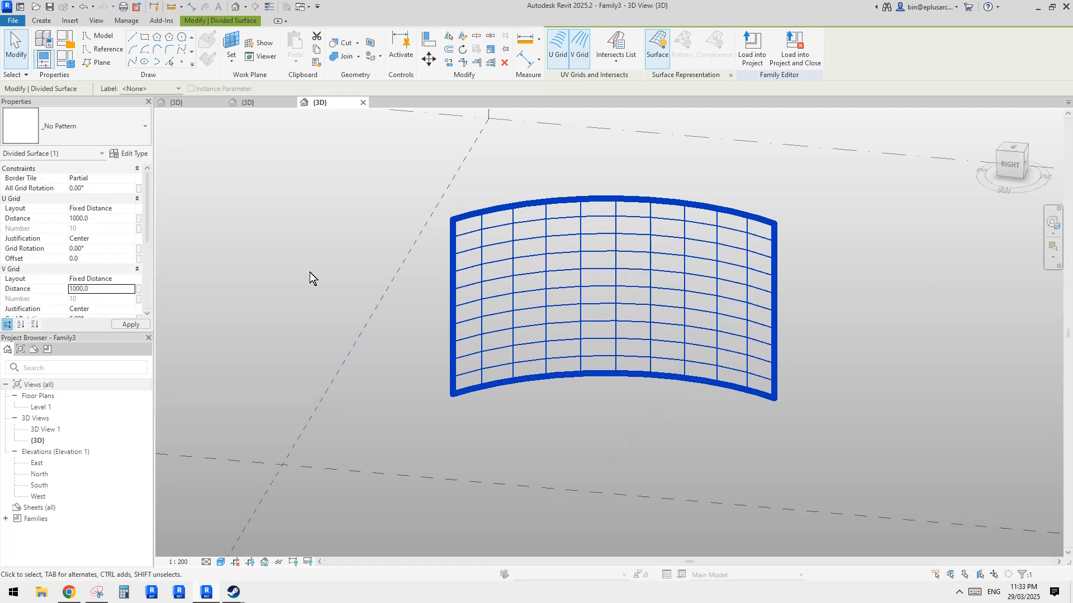
Step: Apply the Family1 panel of the Rectangle pattern to the curved divided surface and inspect it from above
{"action": "scroll", "coordinate": [645, 296], "scroll_direction": "up", "scroll_amount": 2}
{"action": "middle_click_drag", "start_coordinate": [556, 284], "coordinate": [610, 281]}
{"action": "left_click", "coordinate": [93, 126]}
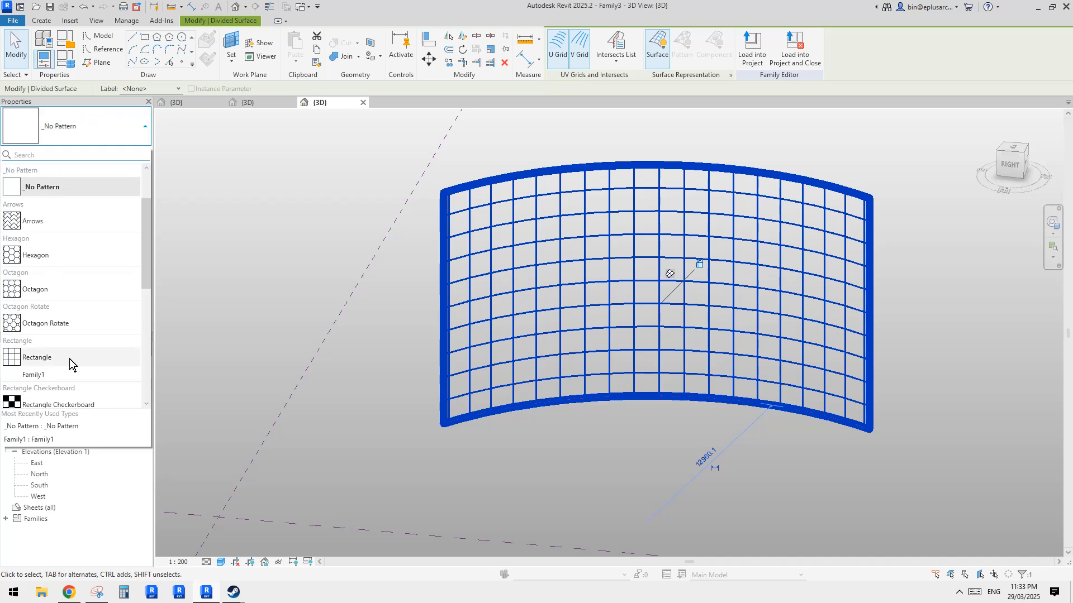
{"action": "left_click", "coordinate": [58, 373]}
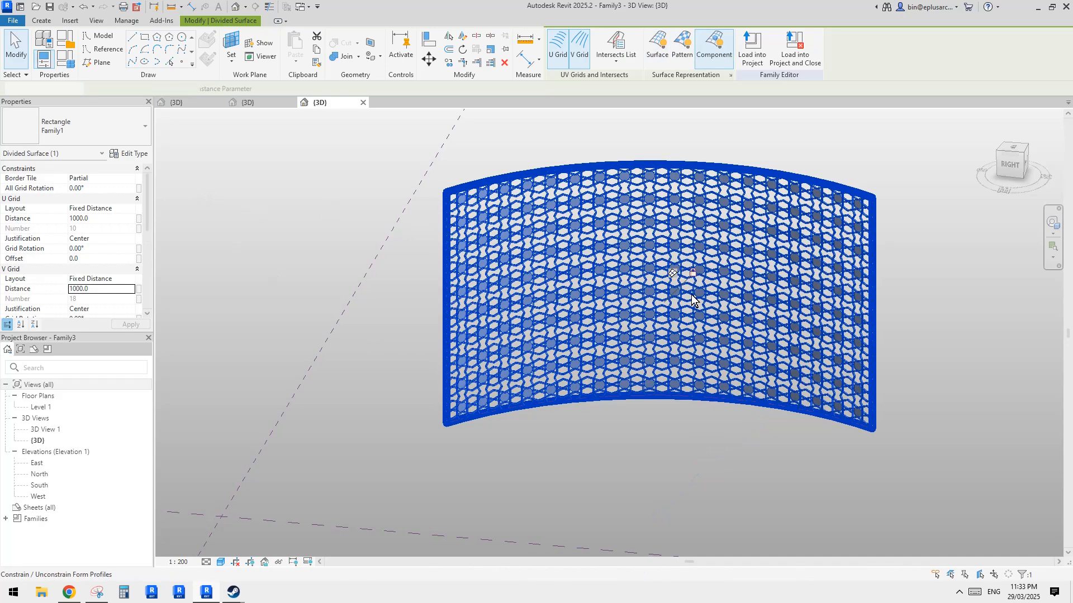
{"action": "middle_click_drag", "start_coordinate": [687, 413], "coordinate": [751, 394], "text": "shift"}
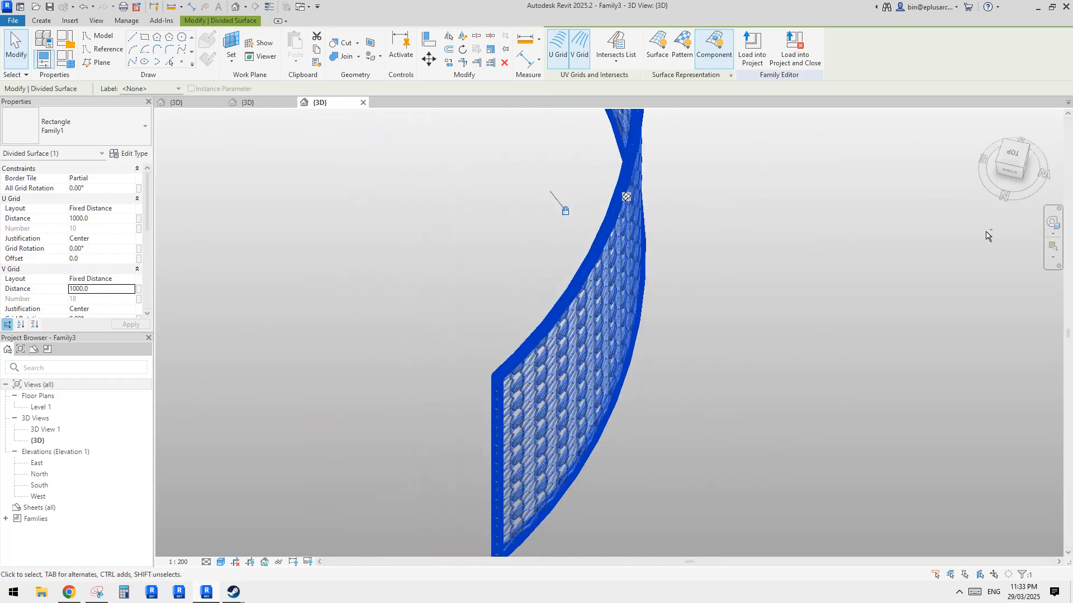
Step: Examine the panels on the curved surface from above and from the side, and compare them with the flat panelled surface
{"action": "left_click", "coordinate": [1017, 152]}
{"action": "scroll", "coordinate": [769, 302], "scroll_direction": "up", "scroll_amount": 10}
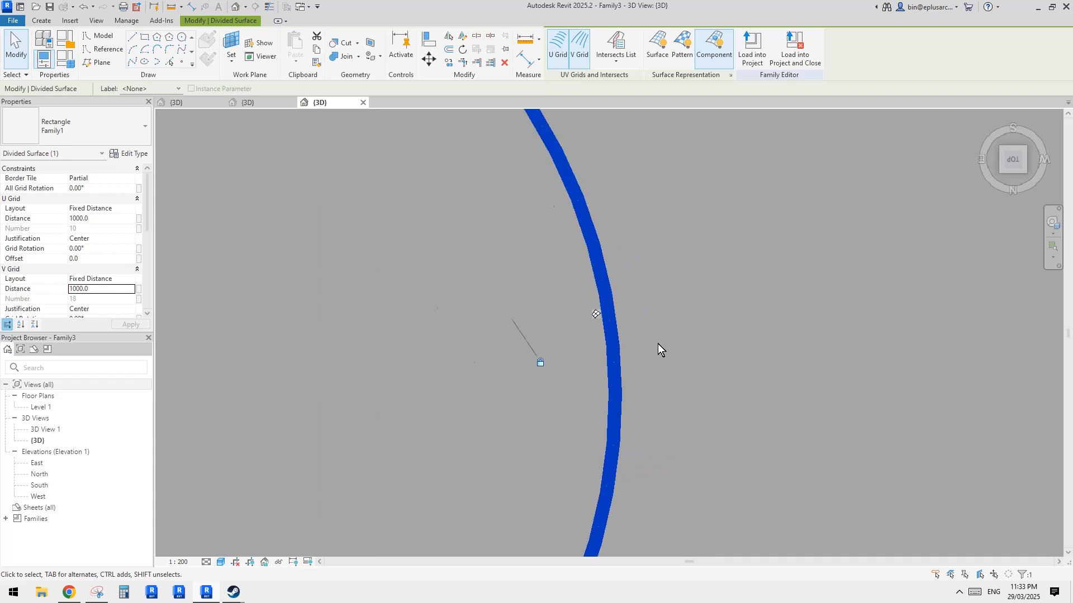
{"action": "left_click", "coordinate": [682, 306]}
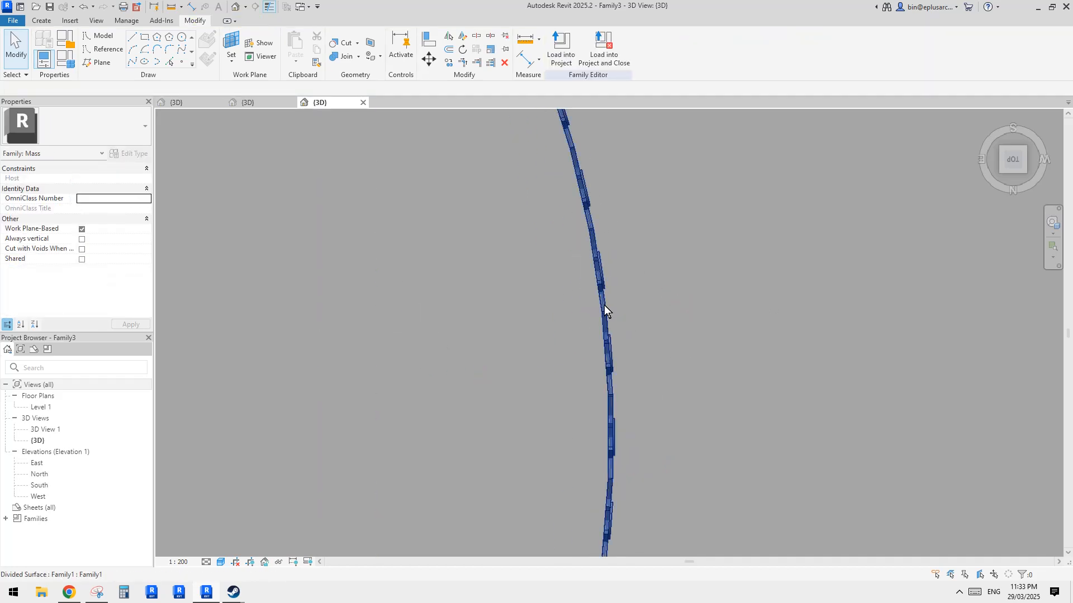
{"action": "middle_click_drag", "start_coordinate": [630, 328], "coordinate": [513, 250], "text": "shift"}
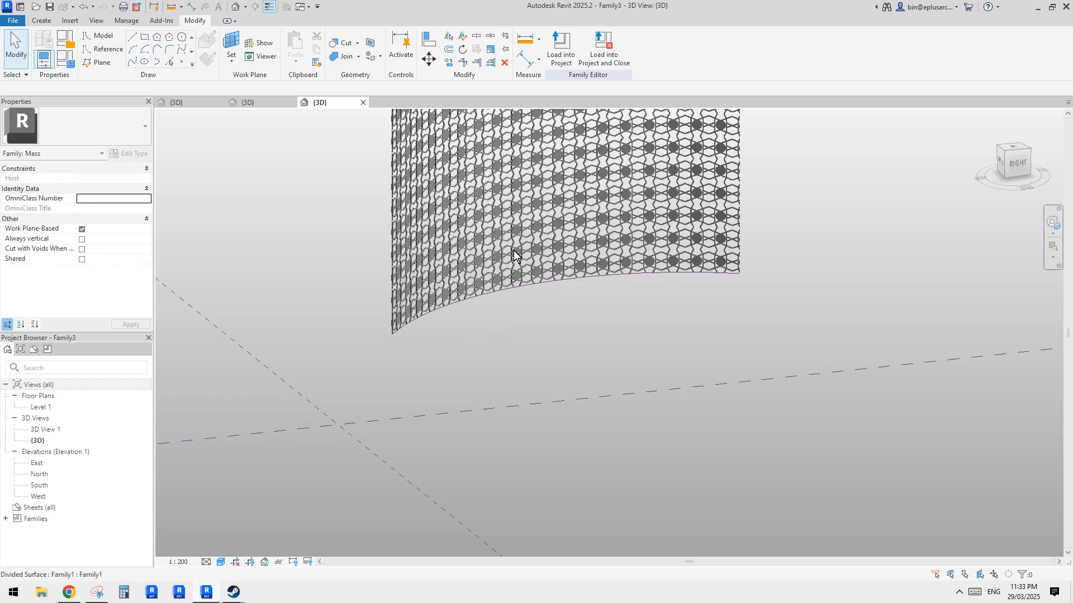
{"action": "scroll", "coordinate": [631, 264], "scroll_direction": "down", "scroll_amount": 1}
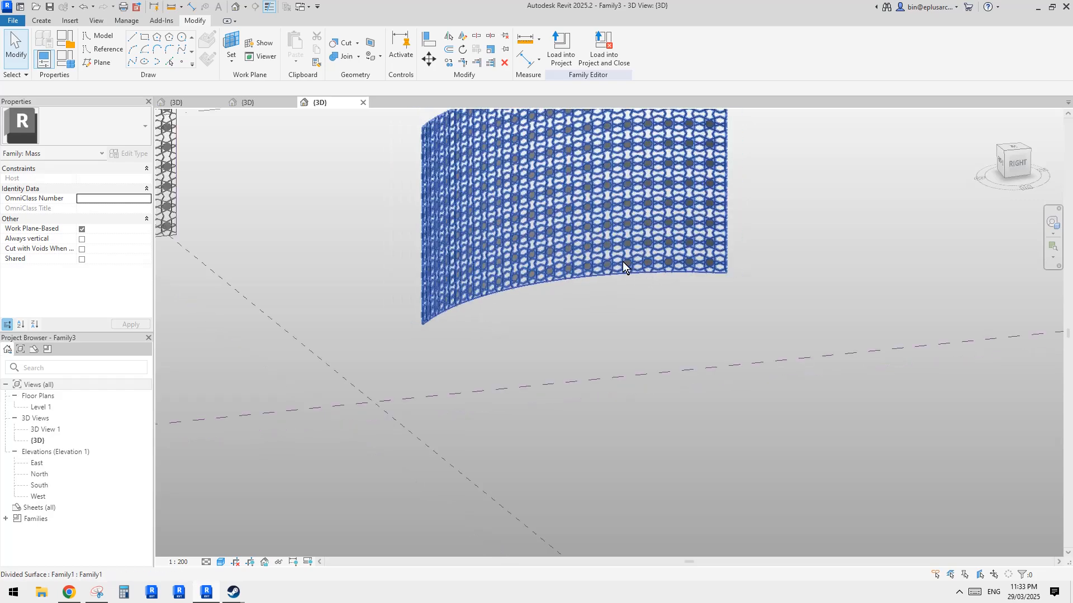
{"action": "scroll", "coordinate": [592, 264], "scroll_direction": "down", "scroll_amount": 1}
{"action": "middle_click_drag", "start_coordinate": [622, 313], "coordinate": [675, 351]}
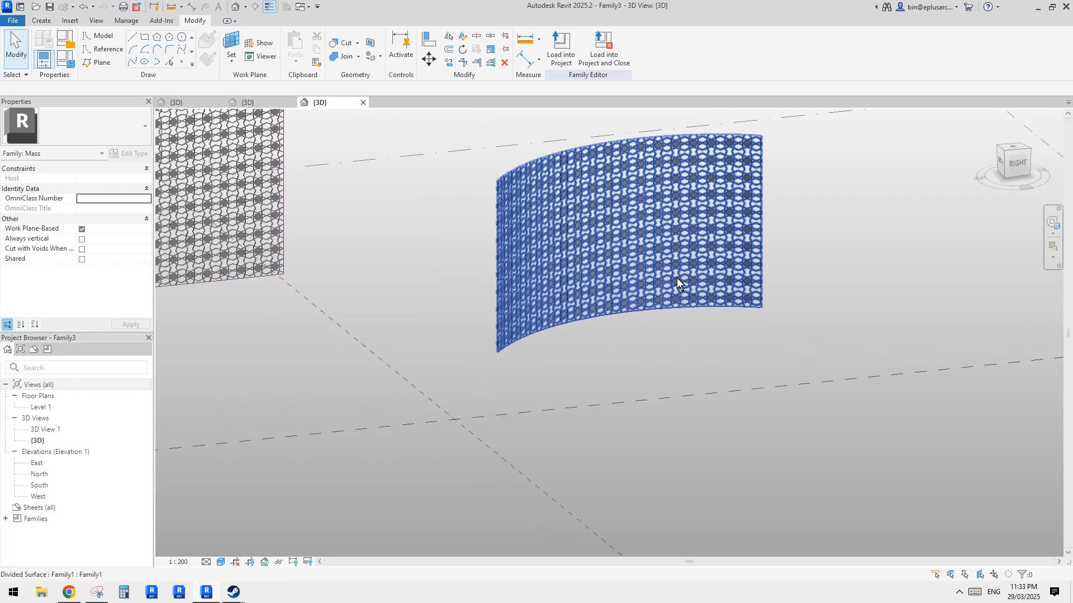
{"action": "scroll", "coordinate": [678, 282], "scroll_direction": "down", "scroll_amount": 3}
{"action": "middle_click_drag", "start_coordinate": [677, 282], "coordinate": [779, 324]}
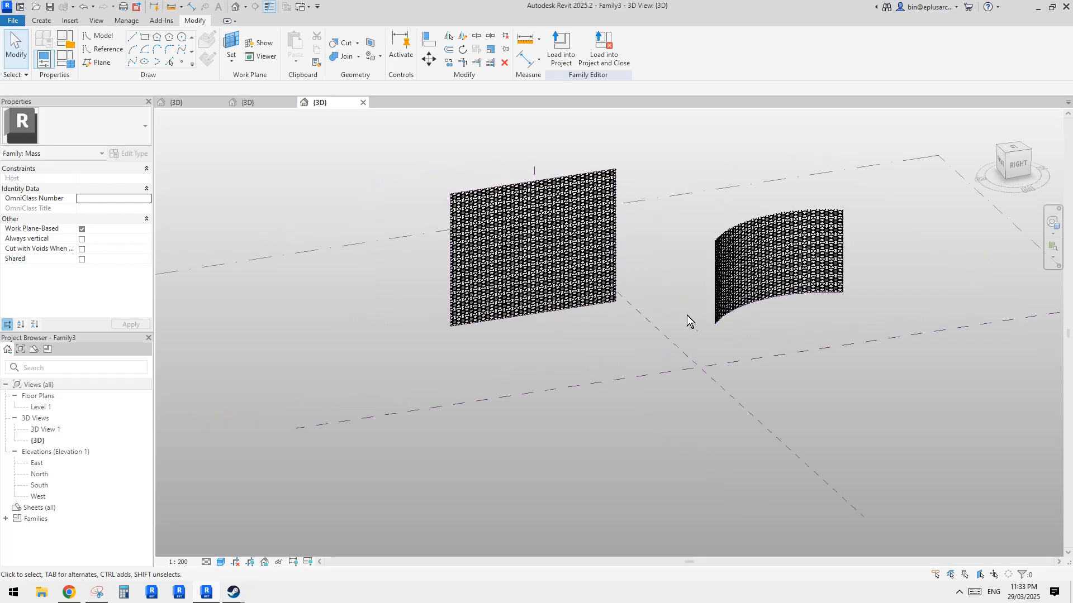
{"action": "scroll", "coordinate": [686, 315], "scroll_direction": "up", "scroll_amount": 2}
{"action": "middle_click_drag", "start_coordinate": [687, 316], "coordinate": [706, 338], "text": "shift"}
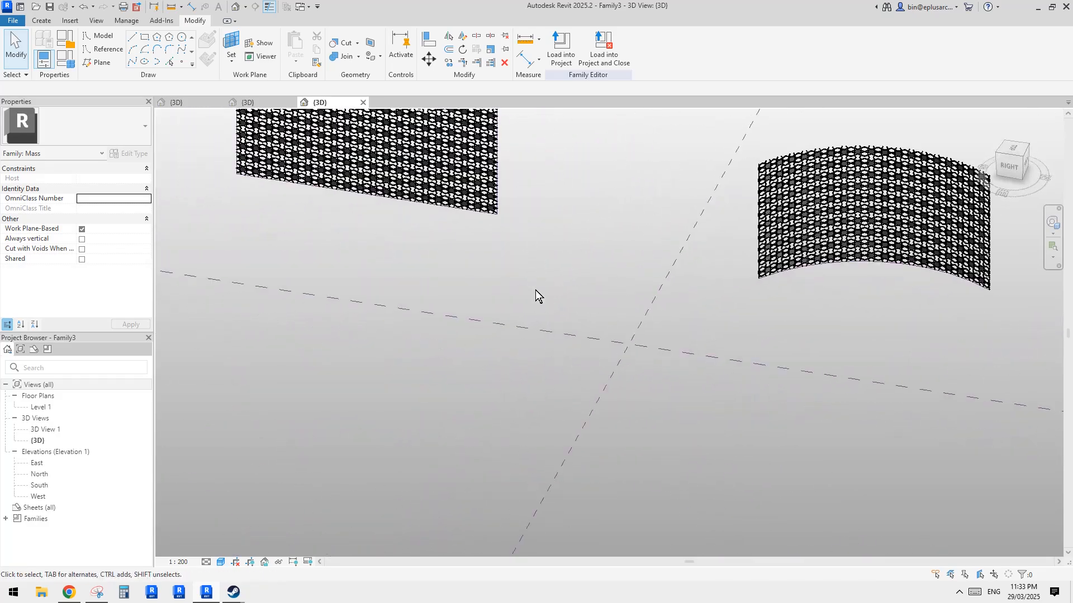
Step: Draw a three-point reference spline about 14164 long on Level 1, in the open area away from the two panelled surfaces
{"action": "left_click", "coordinate": [102, 50]}
{"action": "left_click", "coordinate": [131, 62]}
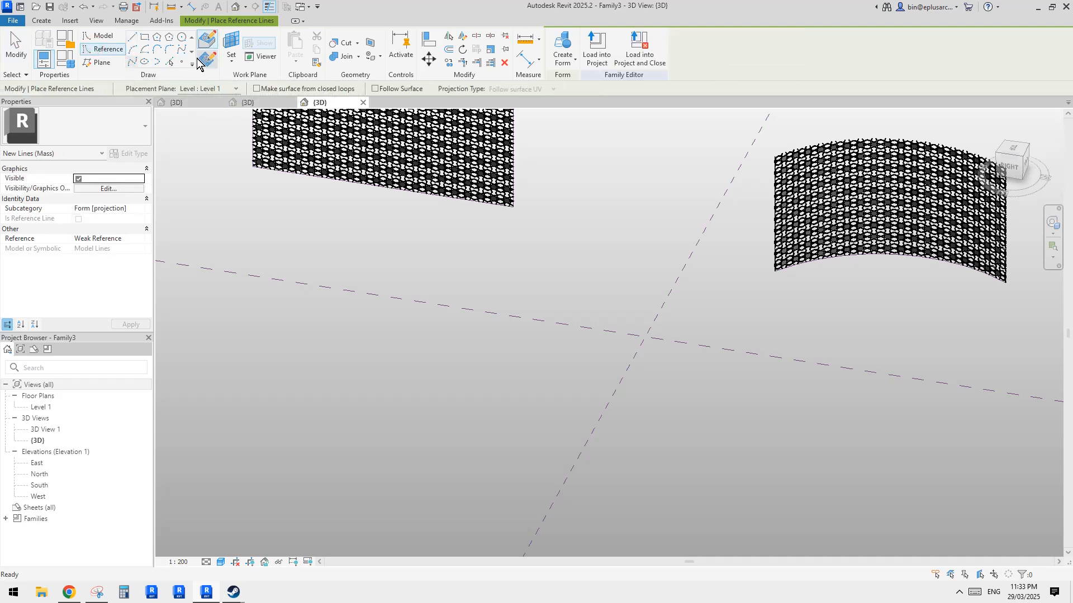
{"action": "left_click", "coordinate": [231, 47]}
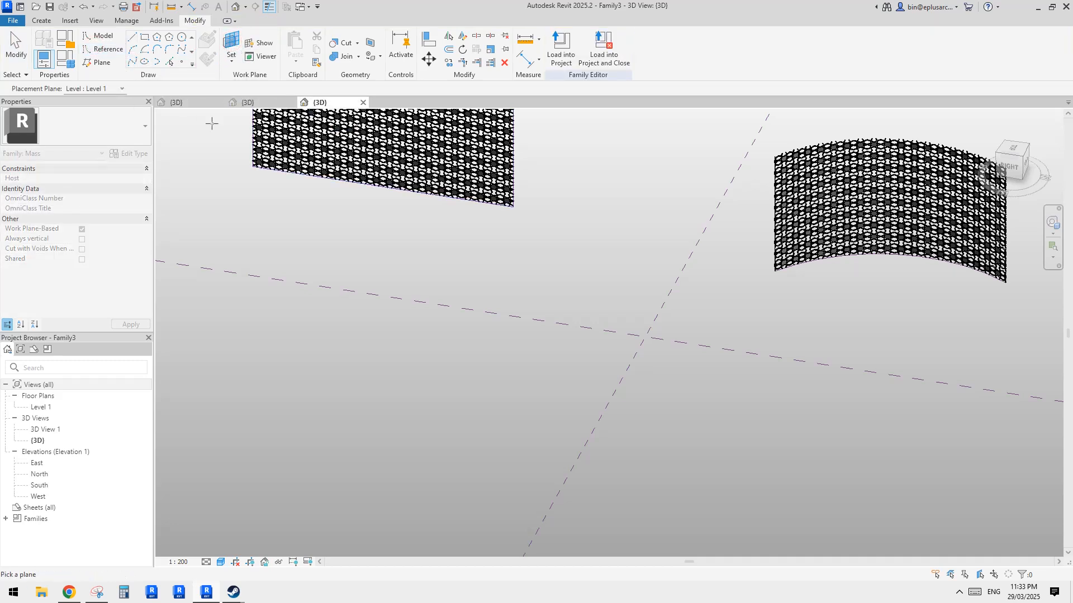
{"action": "left_click", "coordinate": [106, 88]}
{"action": "left_click", "coordinate": [93, 99]}
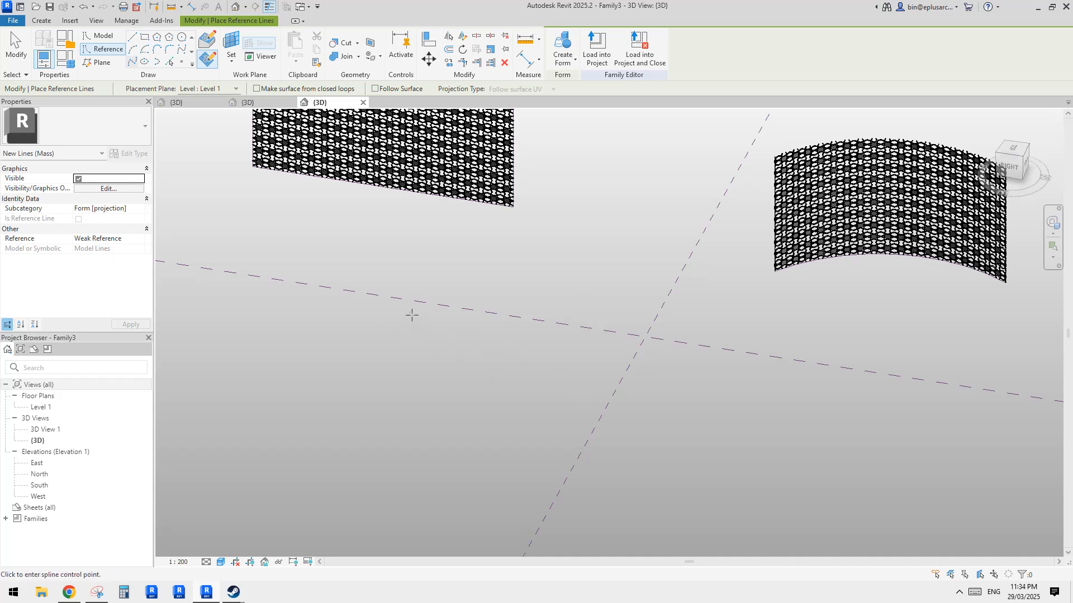
{"action": "key", "text": "Escape"}
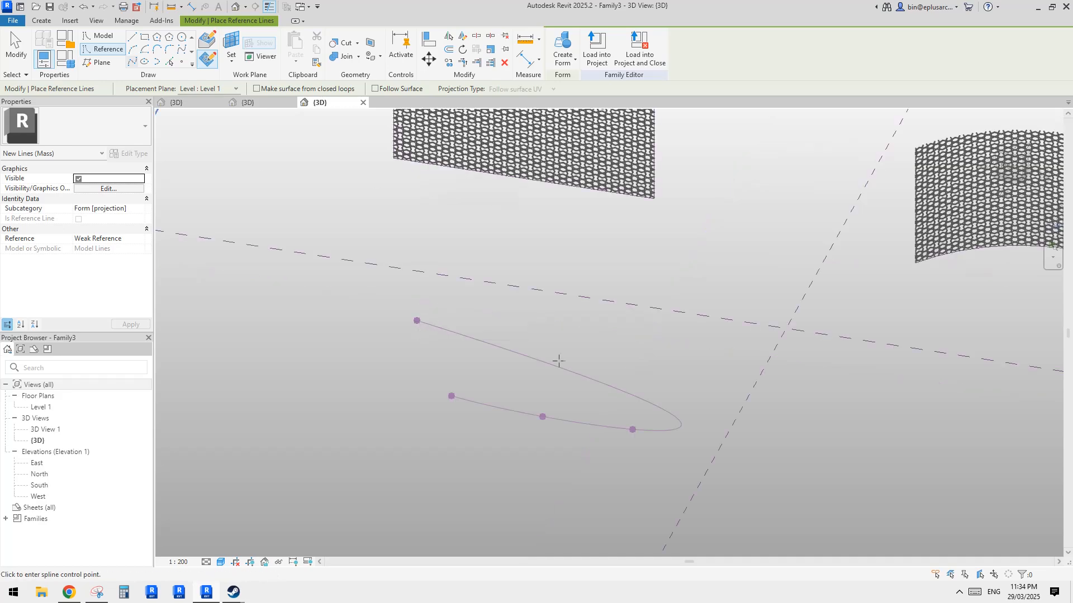
{"action": "key", "text": "Escape"}
{"action": "left_click", "coordinate": [622, 428]}
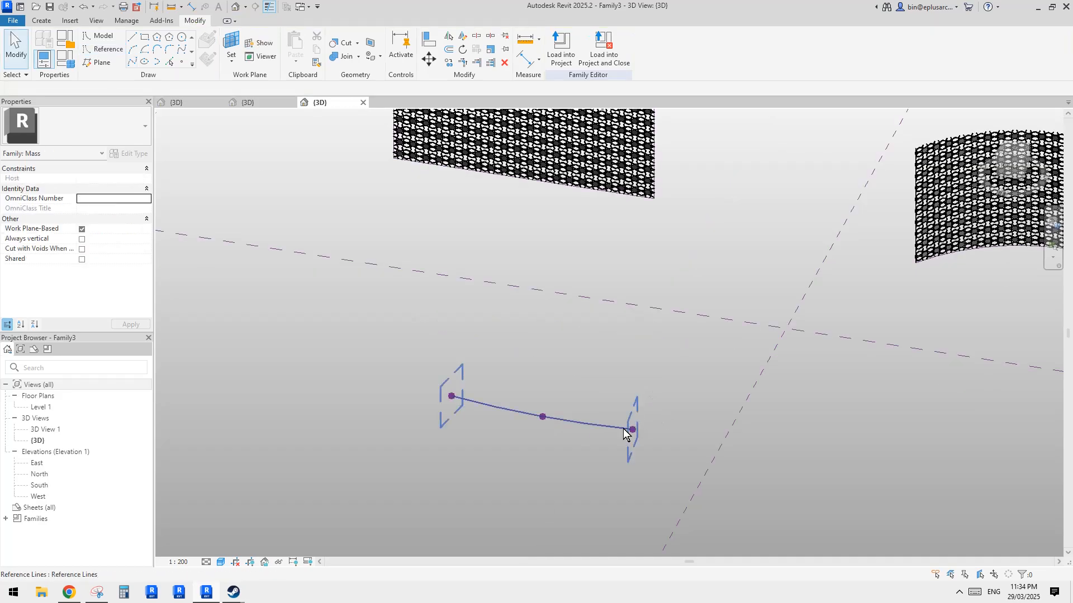
{"action": "mouse_move", "coordinate": [611, 428]}
{"action": "middle_mouse_down", "text": "shift"}
{"action": "mouse_move", "coordinate": [676, 430]}
{"action": "mouse_move", "coordinate": [677, 330]}
{"action": "mouse_move", "coordinate": [589, 301]}
{"action": "mouse_move", "coordinate": [620, 471]}
{"action": "mouse_move", "coordinate": [560, 414]}
{"action": "middle_mouse_up", "text": "shift"}
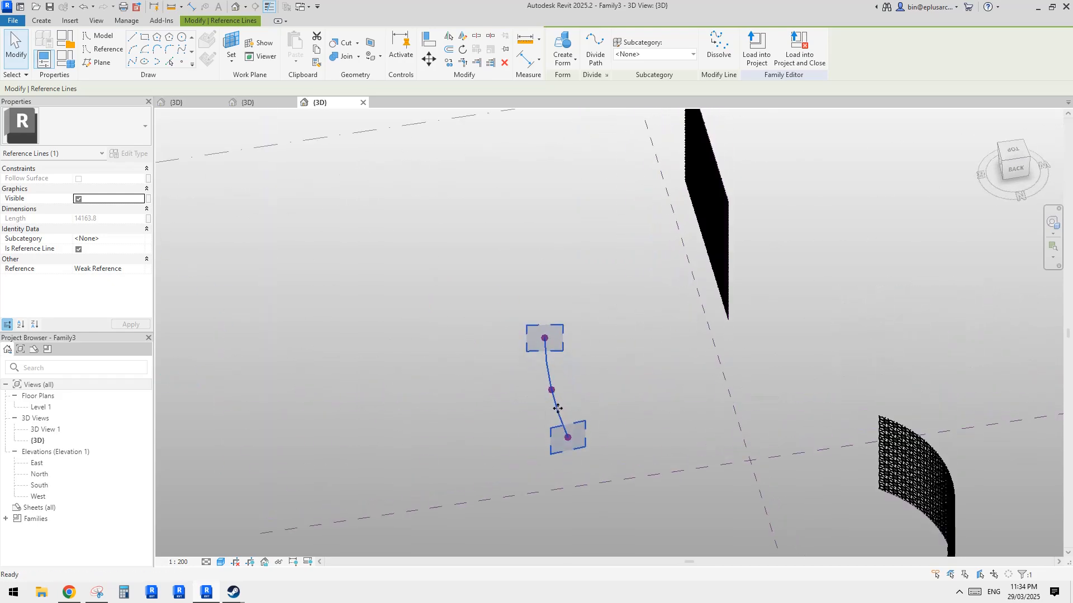
{"action": "left_click_drag", "start_coordinate": [558, 408], "coordinate": [496, 417]}
{"action": "left_click", "coordinate": [423, 429]}
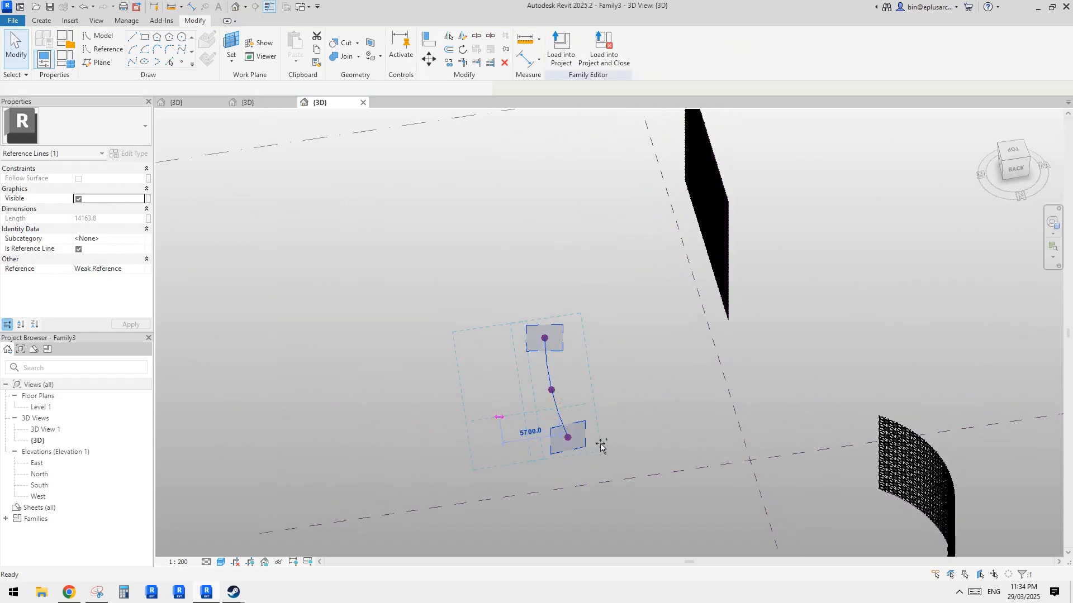
{"action": "middle_click_drag", "start_coordinate": [546, 412], "coordinate": [506, 388], "text": "shift"}
{"action": "left_click", "coordinate": [493, 376]}
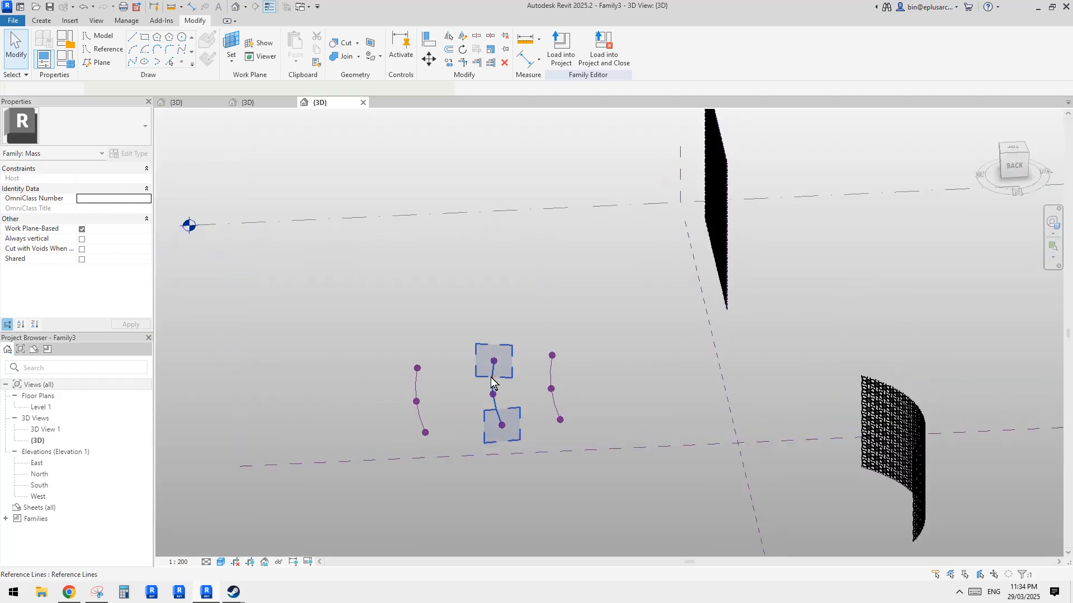
{"action": "left_click", "coordinate": [418, 384]}
{"action": "key", "text": "Delete"}
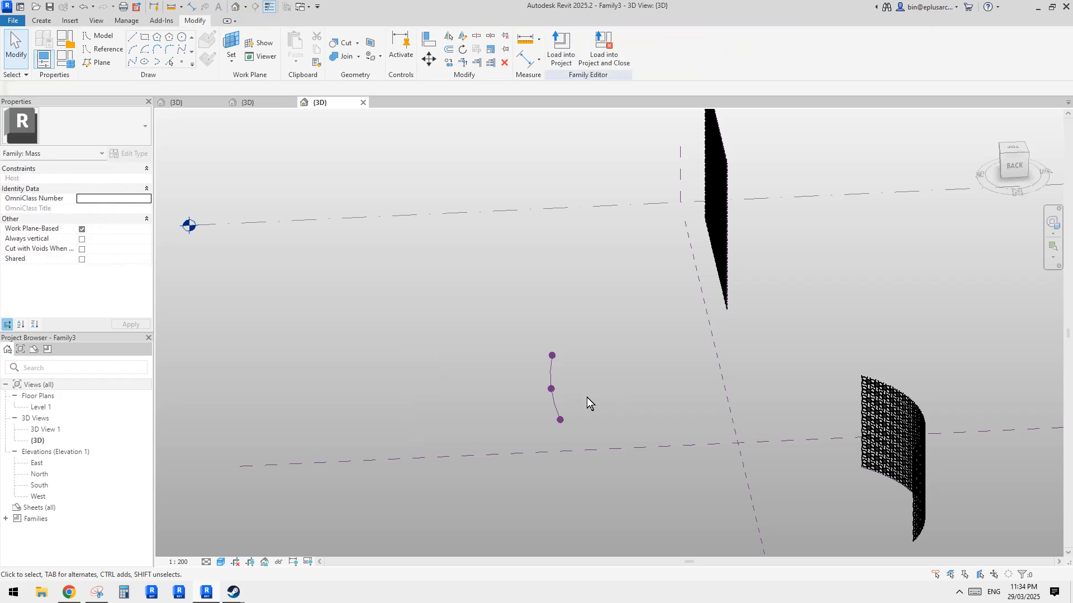
Step: Copy the reference spline twice sideways in plan, placing the first copy about 11000 from the original, to give three roughly parallel splines
{"action": "left_click", "coordinate": [1013, 147]}
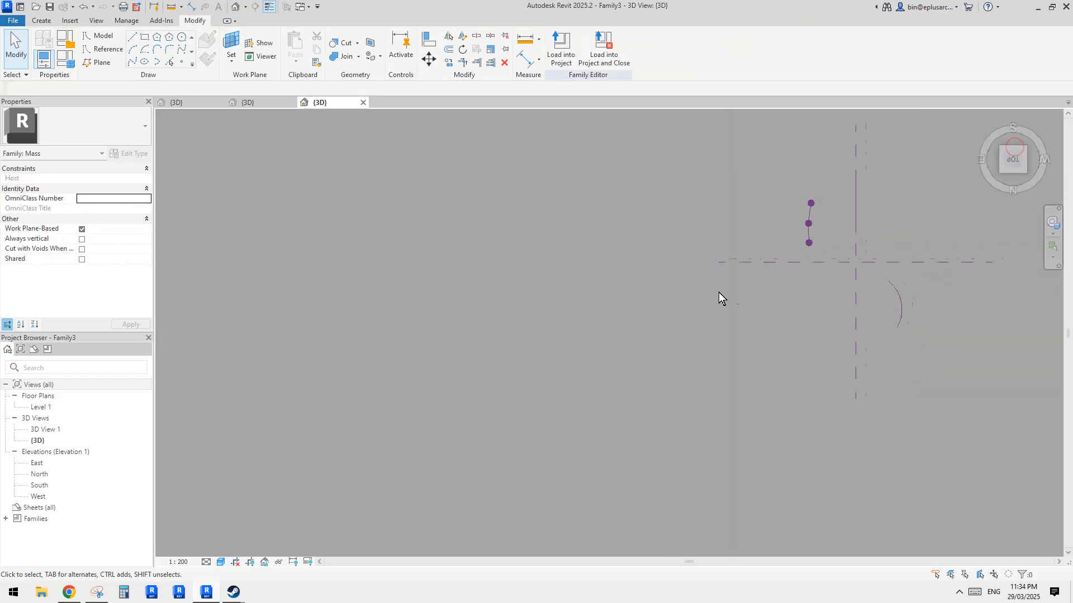
{"action": "left_click", "coordinate": [1011, 159]}
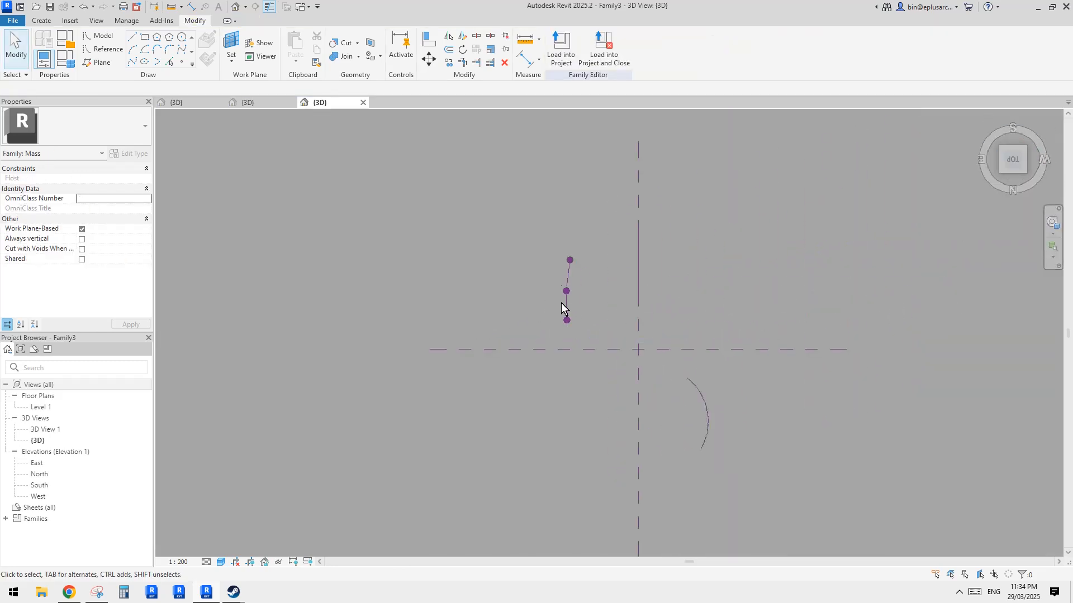
{"action": "left_click", "coordinate": [566, 275]}
{"action": "scroll", "coordinate": [548, 302], "scroll_direction": "up", "scroll_amount": 2}
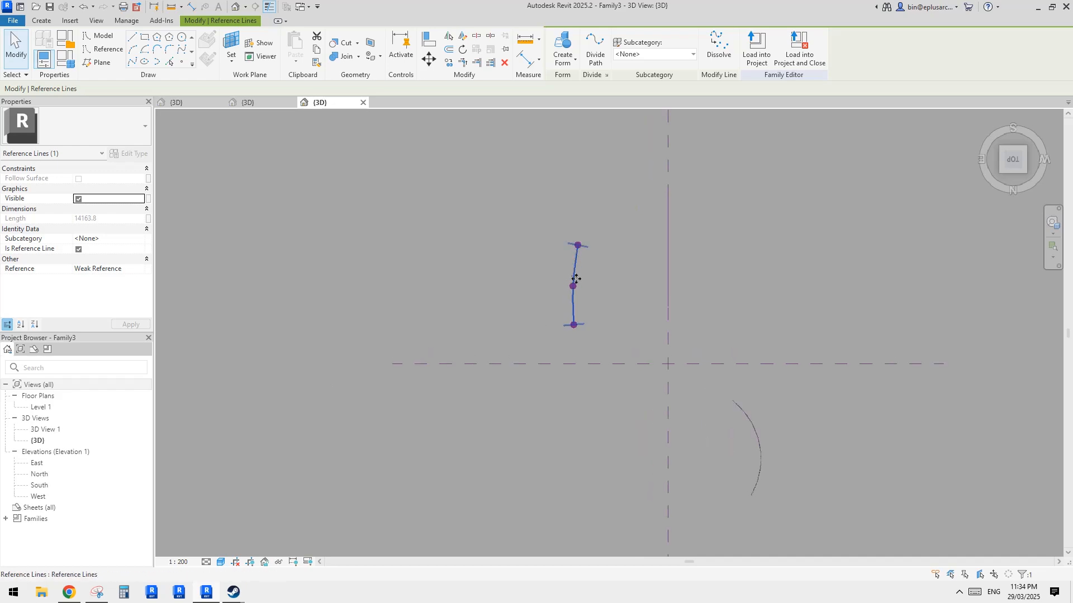
{"action": "left_click", "coordinate": [520, 270]}
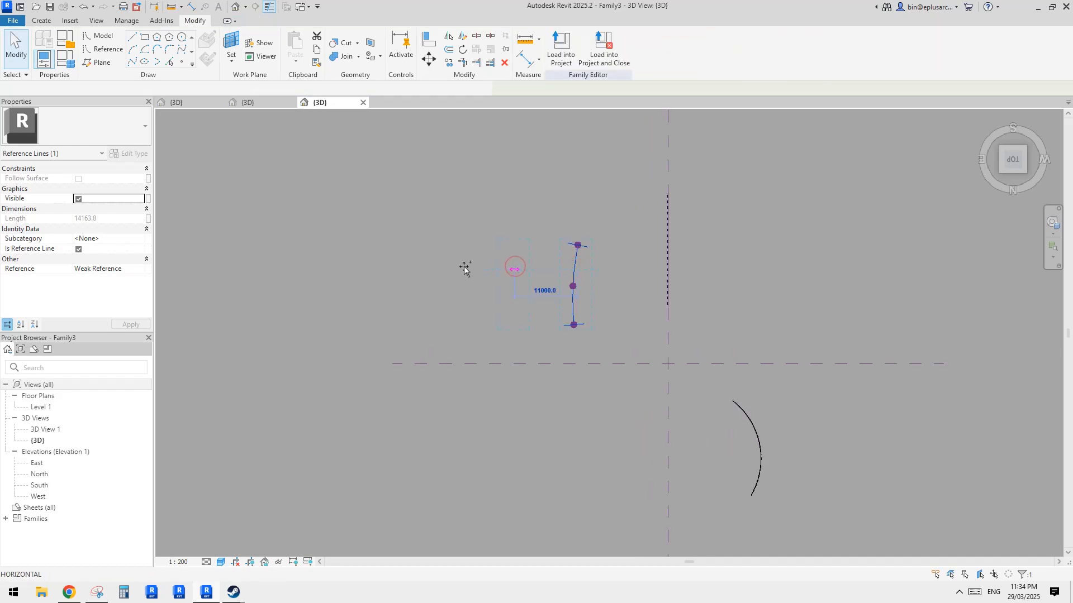
{"action": "middle_click_drag", "start_coordinate": [548, 330], "coordinate": [393, 356], "text": "shift"}
{"action": "scroll", "coordinate": [530, 322], "scroll_direction": "up", "scroll_amount": 1}
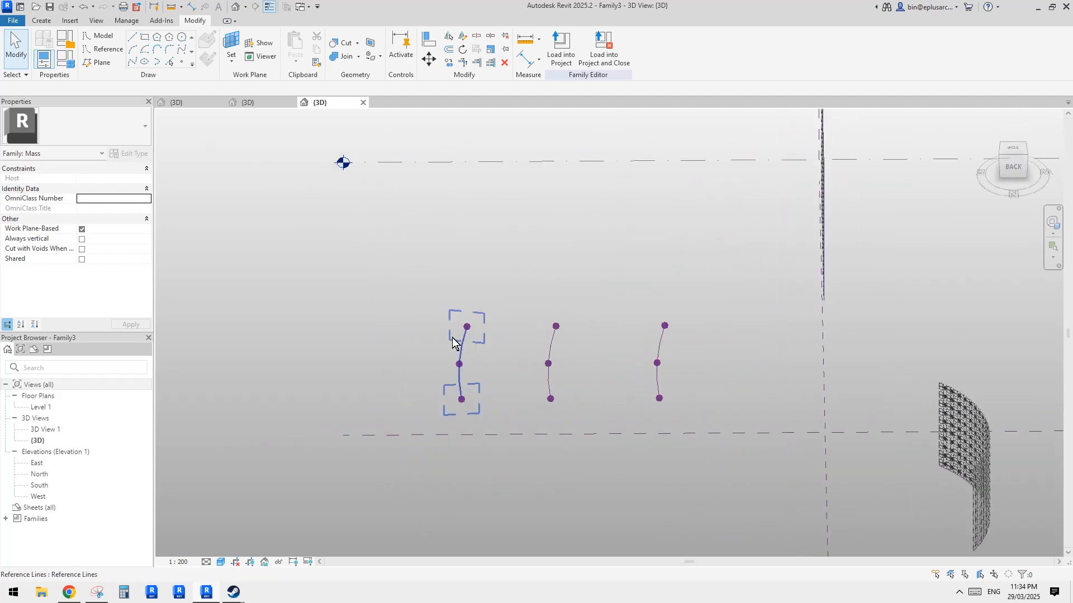
Step: Create a surface form from the three reference splines and raise the middle spline's centre point to an offset of about 2890
{"action": "left_click_drag", "start_coordinate": [688, 380], "coordinate": [425, 378]}
{"action": "left_click", "coordinate": [563, 45]}
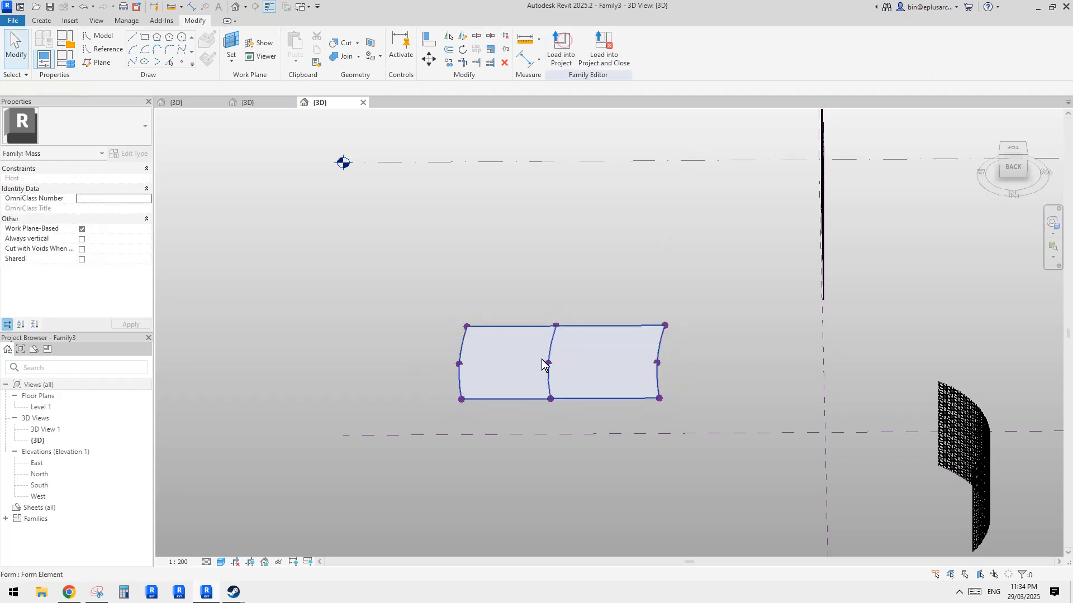
{"action": "middle_click_drag", "start_coordinate": [546, 366], "coordinate": [536, 360], "text": "shift"}
{"action": "left_click", "coordinate": [556, 360]}
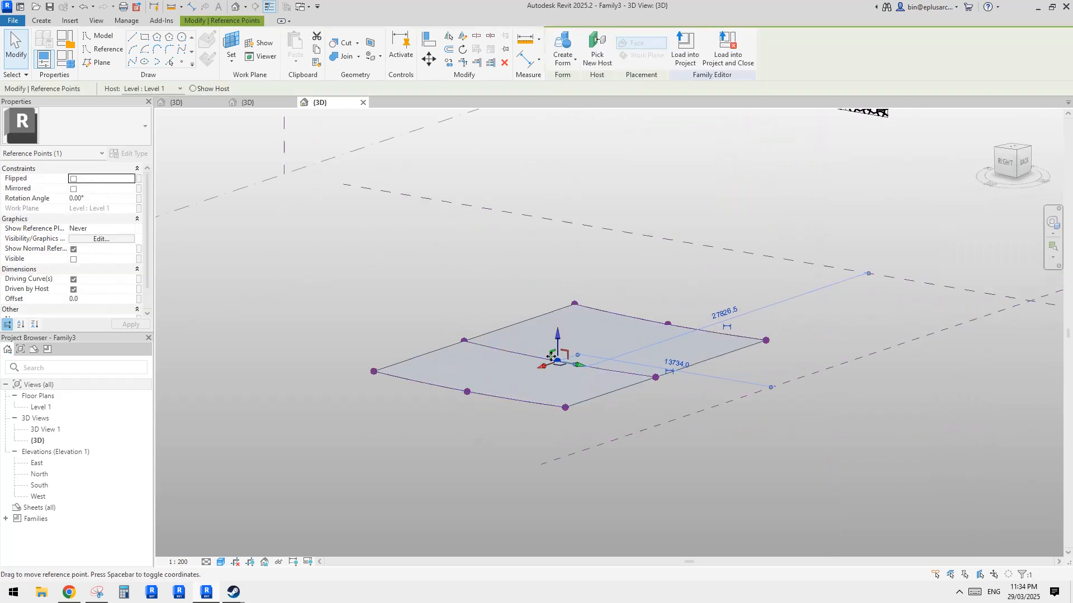
{"action": "left_click_drag", "start_coordinate": [556, 334], "coordinate": [641, 268]}
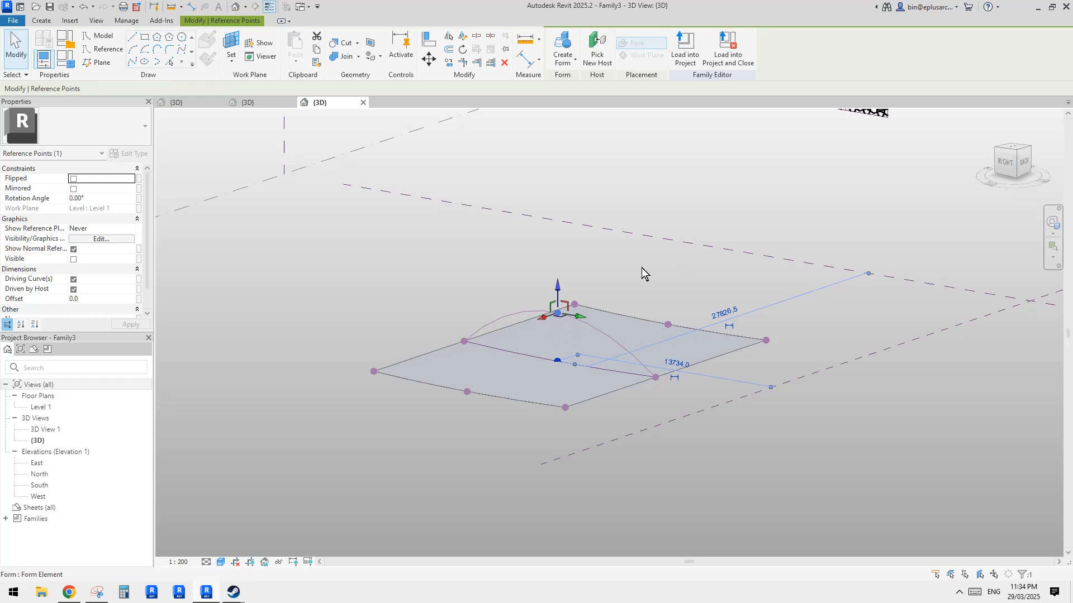
{"action": "middle_click_drag", "start_coordinate": [641, 268], "coordinate": [453, 385], "text": "shift"}
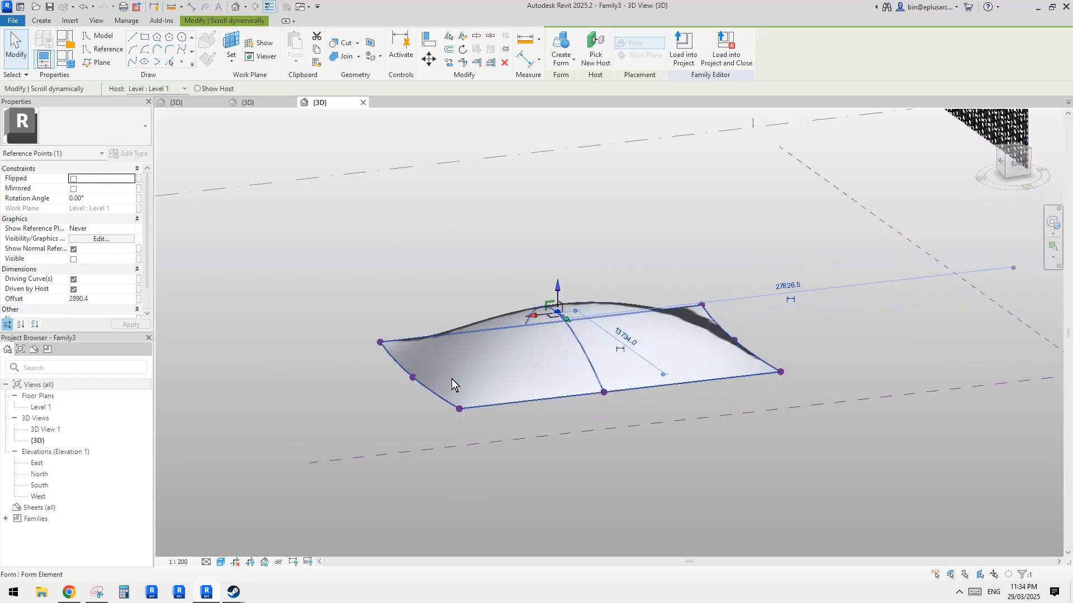
Step: Raise the centre points of the two outer splines, one to an offset of about 1432 and the opposite one to about 2076
{"action": "left_click", "coordinate": [412, 378]}
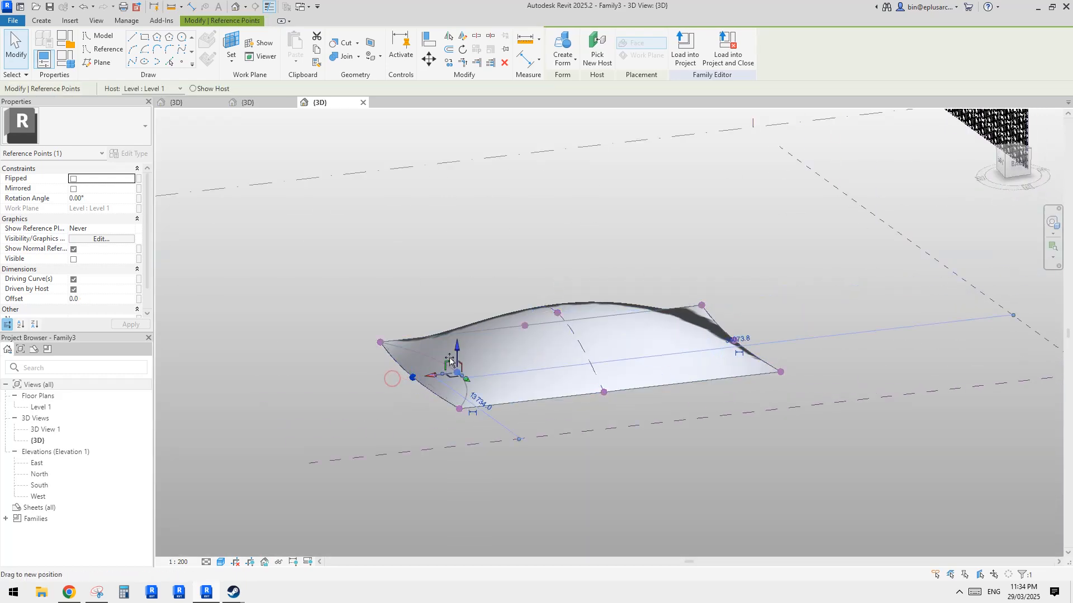
{"action": "left_click_drag", "start_coordinate": [457, 350], "coordinate": [463, 324]}
{"action": "middle_click_drag", "start_coordinate": [730, 323], "coordinate": [746, 321]}
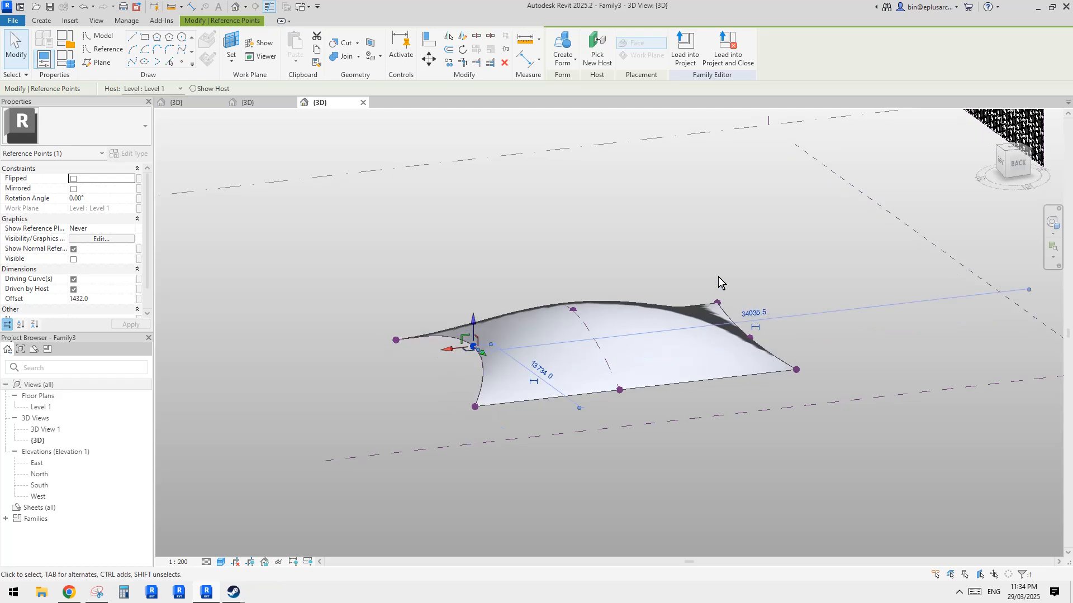
{"action": "left_click", "coordinate": [718, 277]}
{"action": "left_click", "coordinate": [750, 338]}
{"action": "left_click_drag", "start_coordinate": [750, 314], "coordinate": [755, 281]}
{"action": "middle_click_drag", "start_coordinate": [682, 286], "coordinate": [853, 317]}
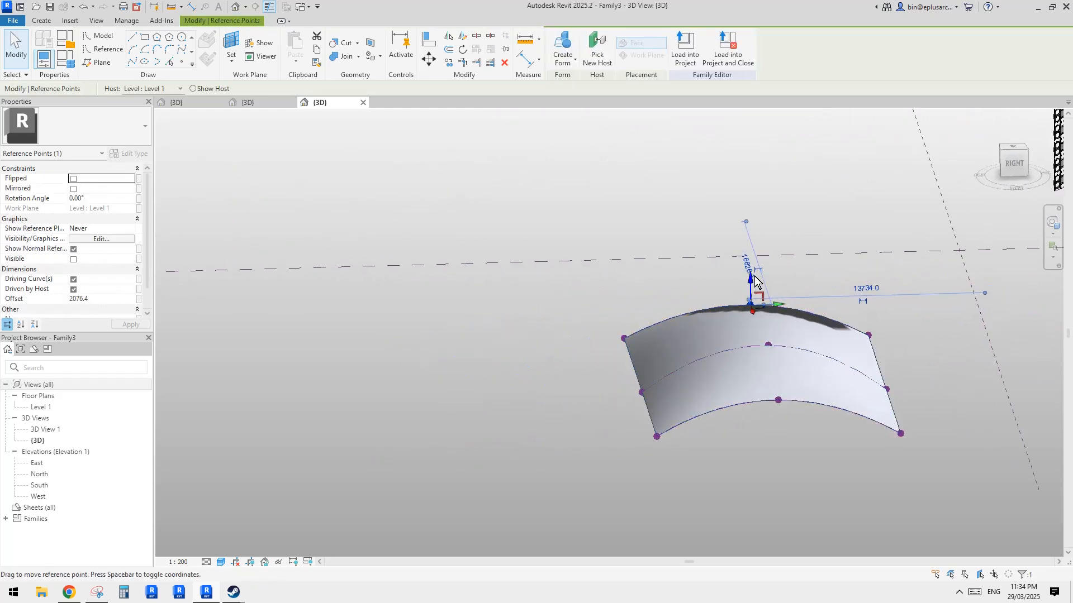
Step: Raise the centre point of the higher outer spline to an offset of about 4050, and lift it again for a steeper peak
{"action": "left_click_drag", "start_coordinate": [752, 277], "coordinate": [820, 257]}
{"action": "left_click", "coordinate": [824, 273]}
{"action": "middle_click_drag", "start_coordinate": [832, 284], "coordinate": [718, 232], "text": "shift"}
{"action": "left_click", "coordinate": [668, 309]}
{"action": "left_click", "coordinate": [766, 267]}
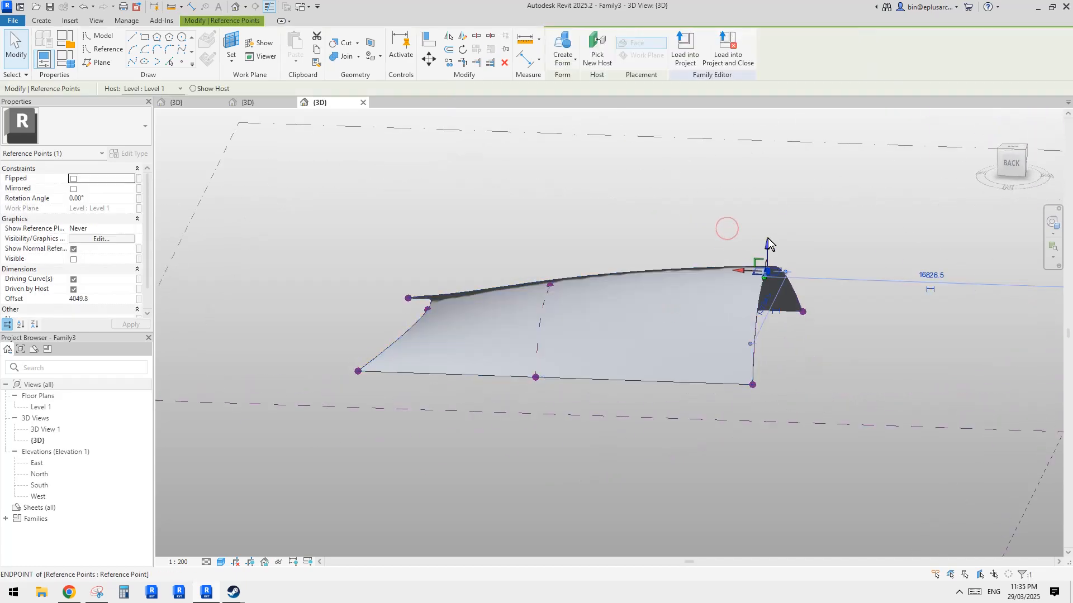
{"action": "left_click_drag", "start_coordinate": [787, 249], "coordinate": [680, 226]}
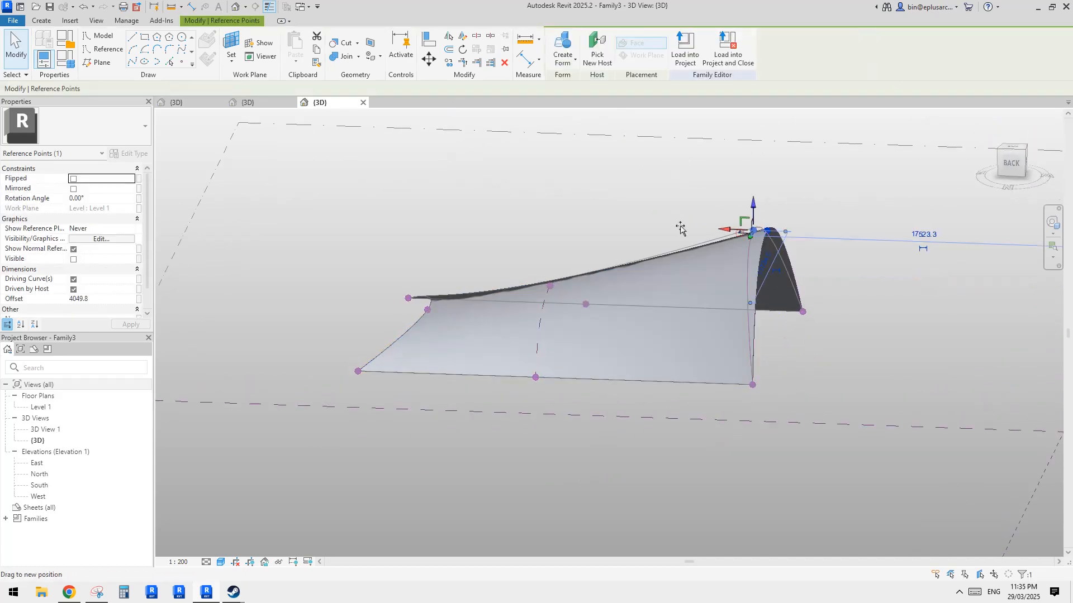
{"action": "left_click", "coordinate": [736, 280]}
{"action": "middle_click_drag", "start_coordinate": [734, 278], "coordinate": [678, 441], "text": "shift"}
Step: Lift the middle spline's endpoint on the form's far straight edge so that this edge arches upward
{"action": "middle_click_drag", "start_coordinate": [598, 311], "coordinate": [695, 283], "text": "shift"}
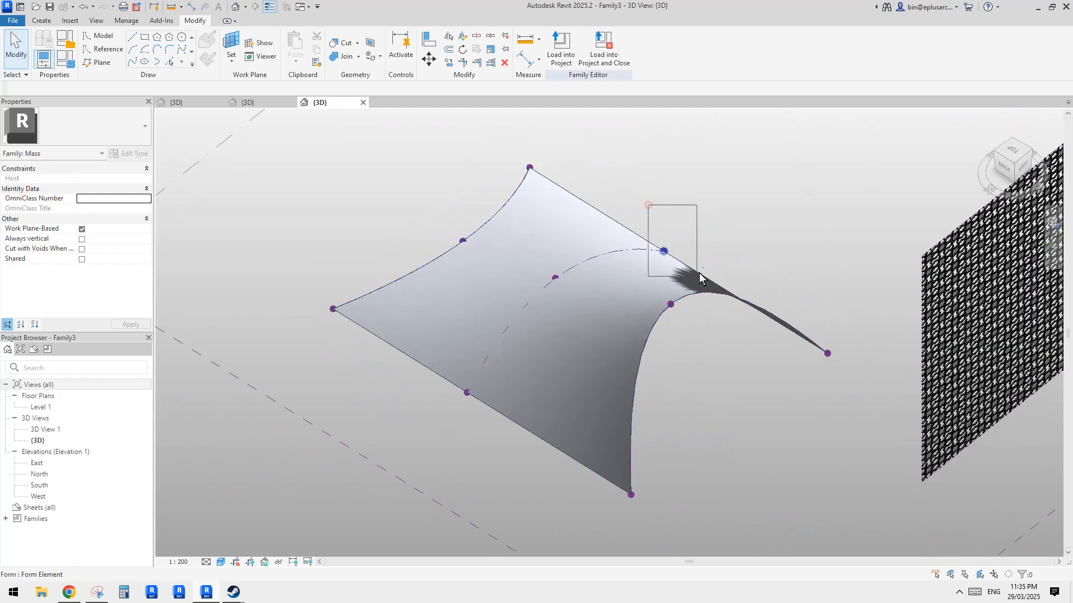
{"action": "left_click", "coordinate": [678, 253]}
{"action": "left_click_drag", "start_coordinate": [679, 255], "coordinate": [740, 204]}
{"action": "key", "text": "Escape"}
{"action": "middle_click_drag", "start_coordinate": [625, 281], "coordinate": [667, 260], "text": "shift"}
Step: Divide the surface of the double-curved form into a UV grid and view it from several angles
{"action": "left_click", "coordinate": [667, 263]}
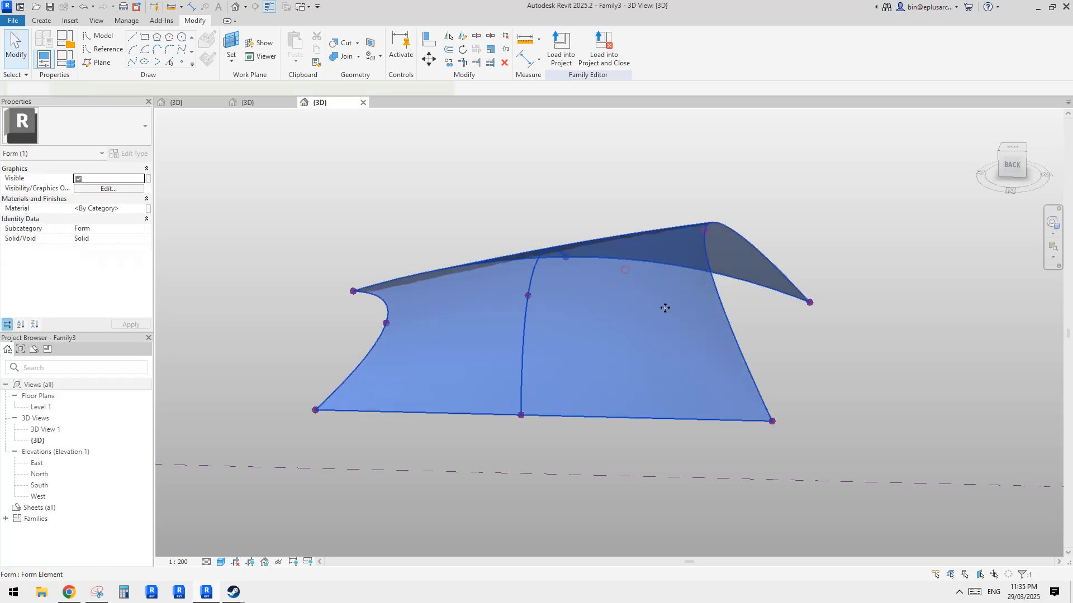
{"action": "mouse_move", "coordinate": [665, 307]}
{"action": "middle_mouse_down", "text": "shift"}
{"action": "mouse_move", "coordinate": [626, 269]}
{"action": "mouse_move", "coordinate": [682, 318]}
{"action": "middle_mouse_up", "text": "shift"}
{"action": "left_click", "coordinate": [620, 51]}
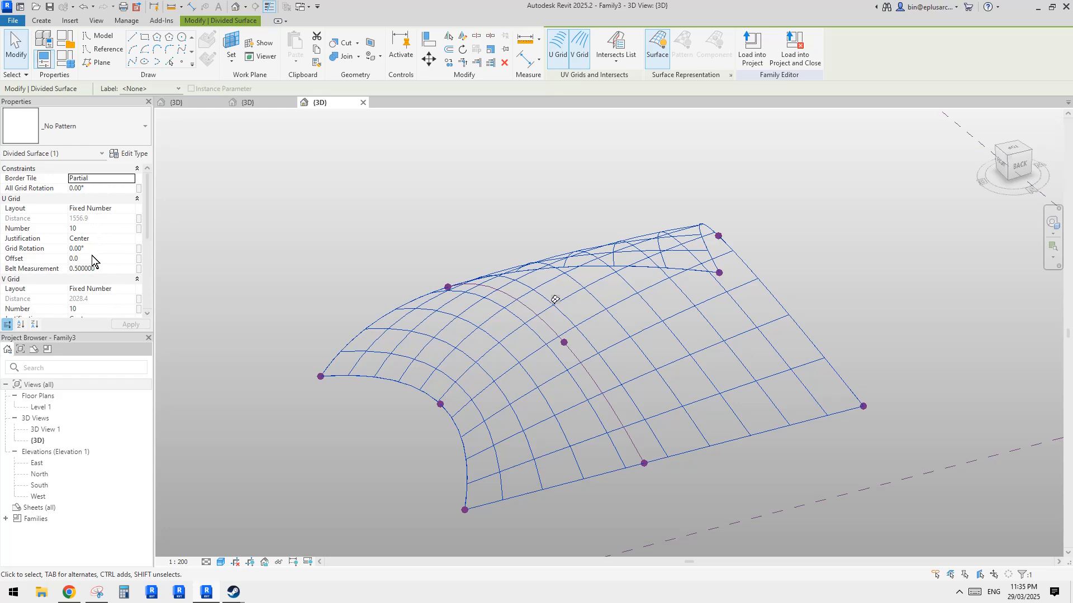
{"action": "middle_click_drag", "start_coordinate": [391, 281], "coordinate": [417, 248]}
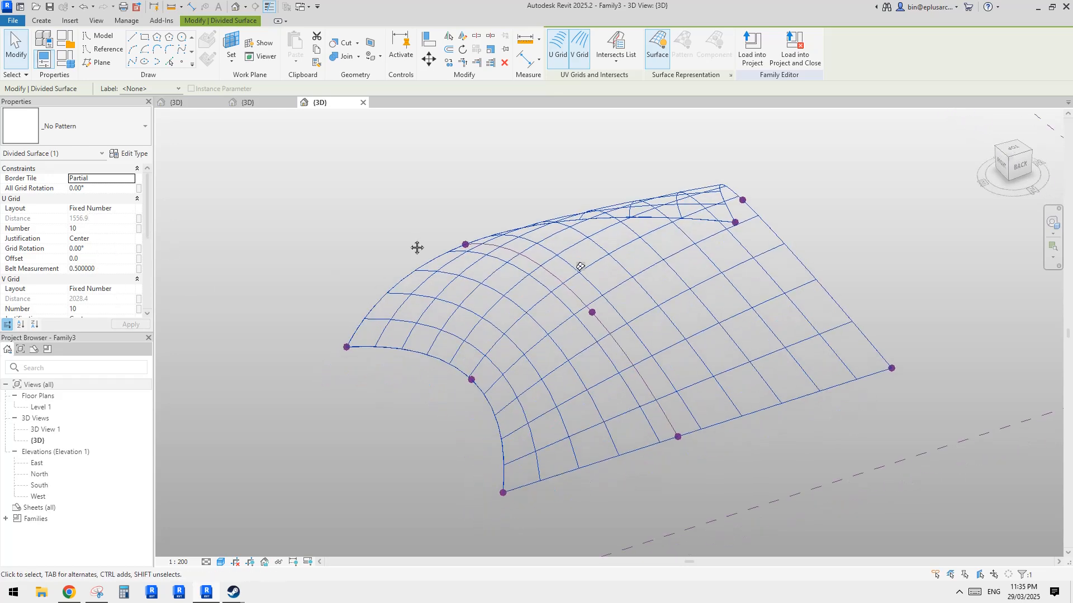
{"action": "middle_click_drag", "start_coordinate": [559, 274], "coordinate": [615, 311], "text": "shift"}
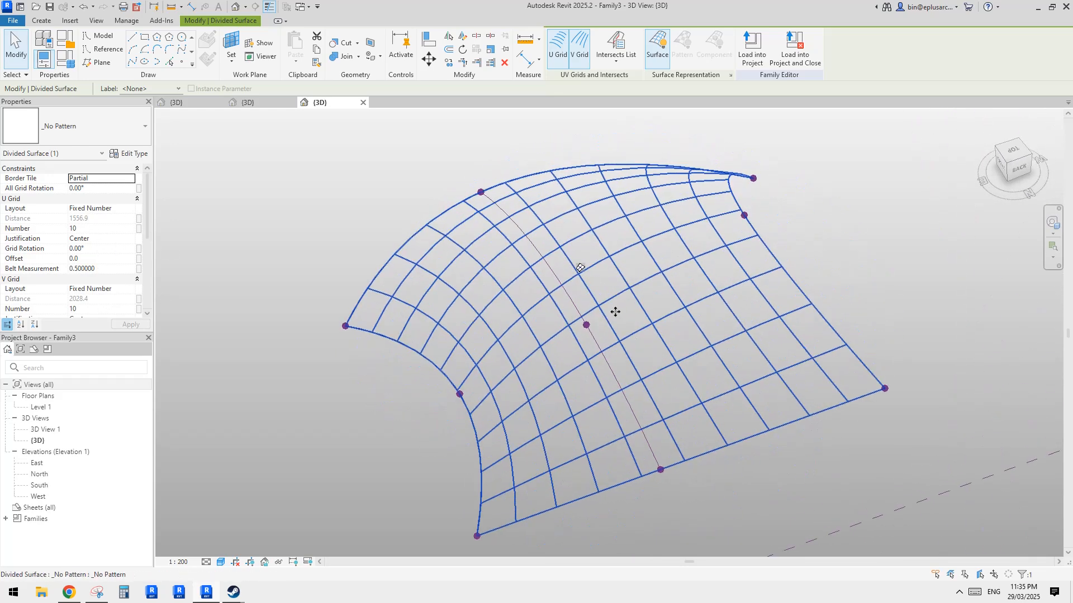
Step: Apply the Family1 rectangle panel to the double-curved divided surface
{"action": "left_click", "coordinate": [82, 117]}
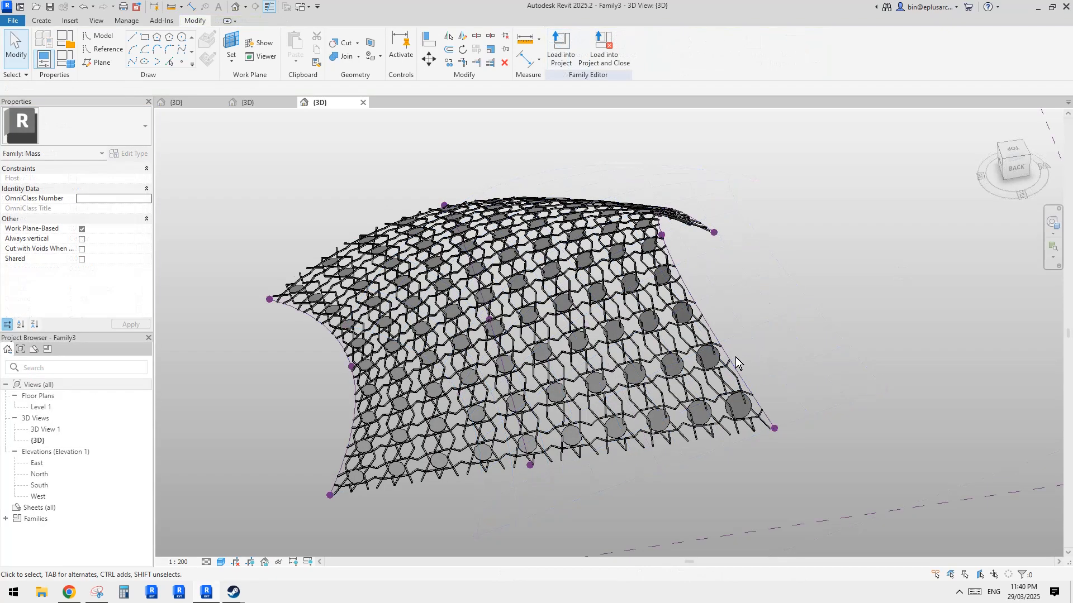
{"action": "middle_click_drag", "start_coordinate": [737, 362], "coordinate": [648, 351], "text": "shift"}
{"action": "left_click", "coordinate": [614, 341]}
{"action": "left_click", "coordinate": [661, 354]}
{"action": "middle_click_drag", "start_coordinate": [779, 378], "coordinate": [664, 335], "text": "shift"}
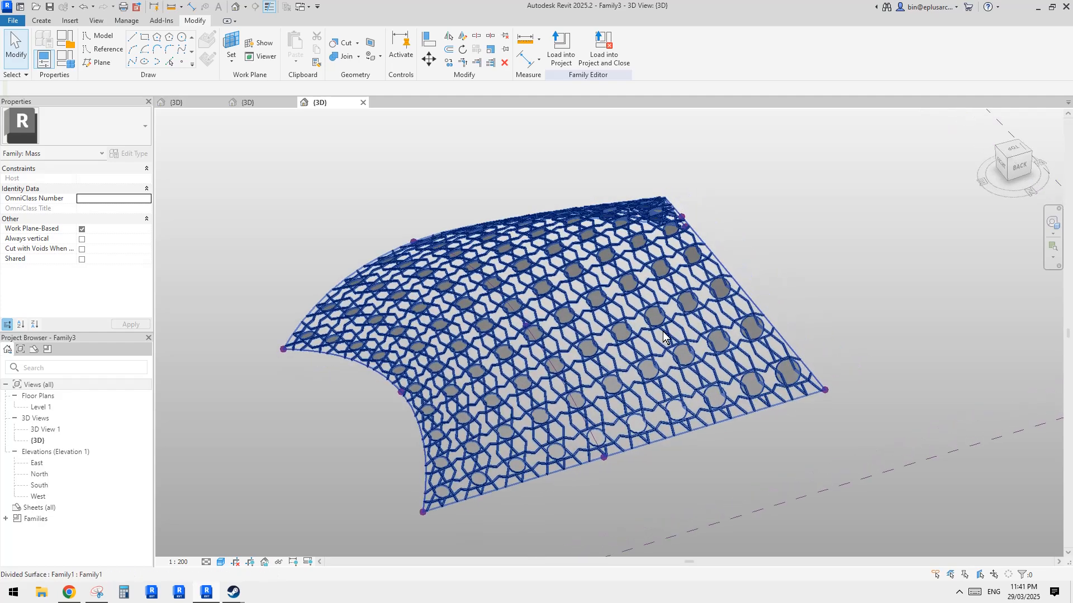
Step: Select the panelled double-curved surface and one star panel near its lower straight edge to inspect their properties
{"action": "left_click", "coordinate": [461, 484]}
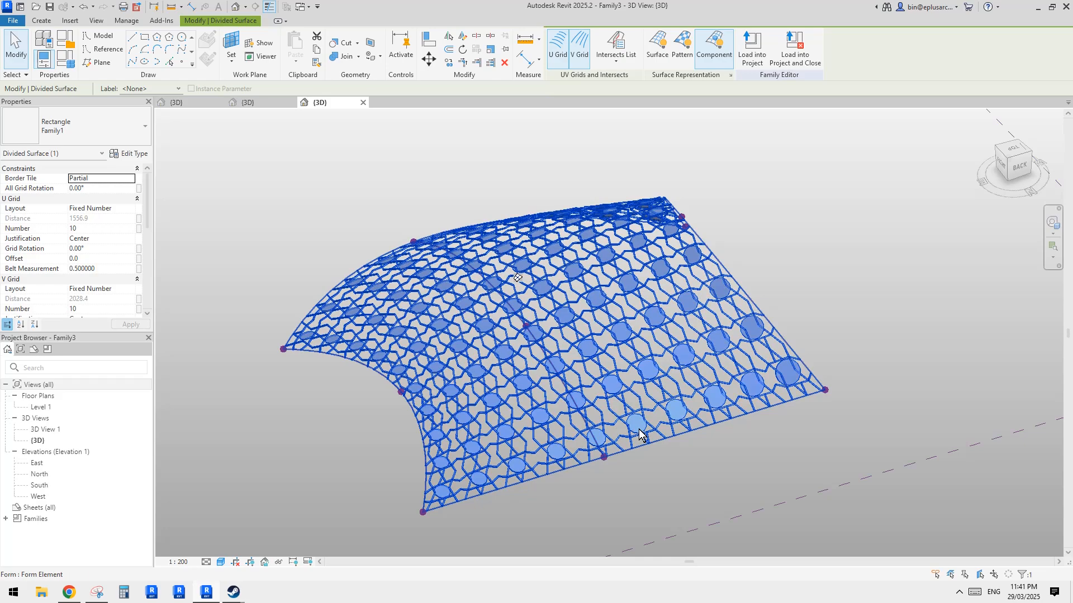
{"action": "left_click", "coordinate": [639, 431]}
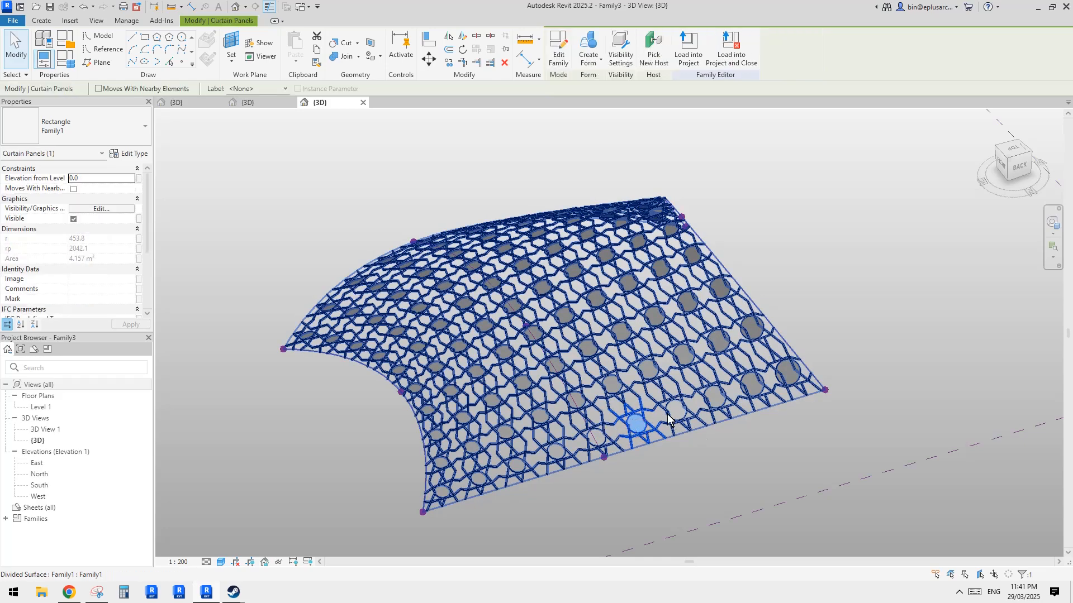
{"action": "scroll", "coordinate": [616, 341], "scroll_direction": "down", "scroll_amount": 3}
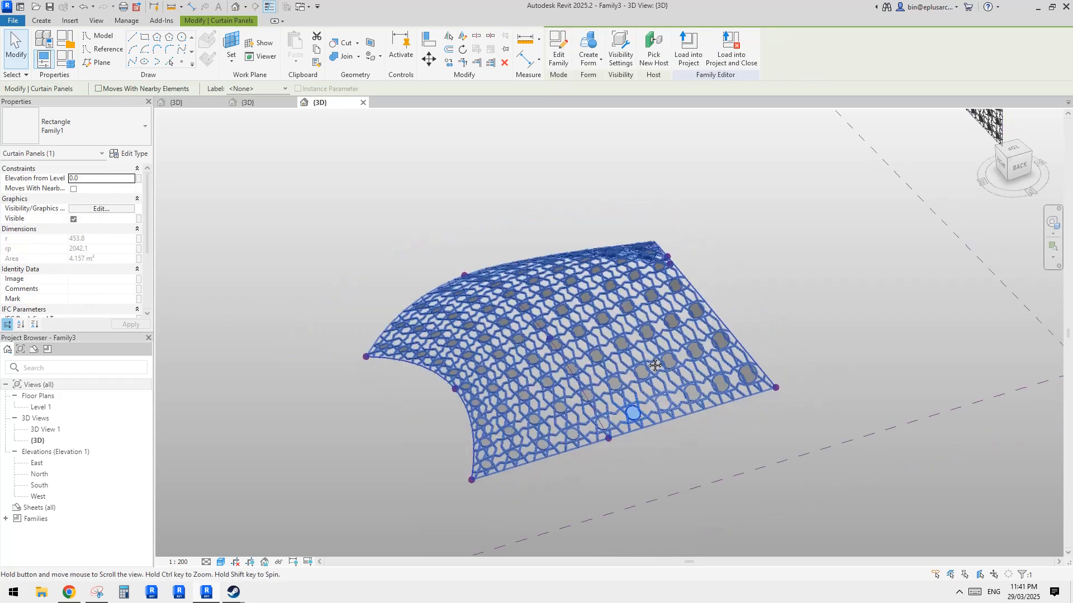
{"action": "left_click", "coordinate": [686, 301]}
Step: Examine how the star panels look on the flat, curved and double-curved surfaces
{"action": "scroll", "coordinate": [686, 297], "scroll_direction": "down", "scroll_amount": 2}
{"action": "middle_click_drag", "start_coordinate": [683, 297], "coordinate": [607, 314]}
{"action": "middle_click_drag", "start_coordinate": [609, 352], "coordinate": [598, 407]}
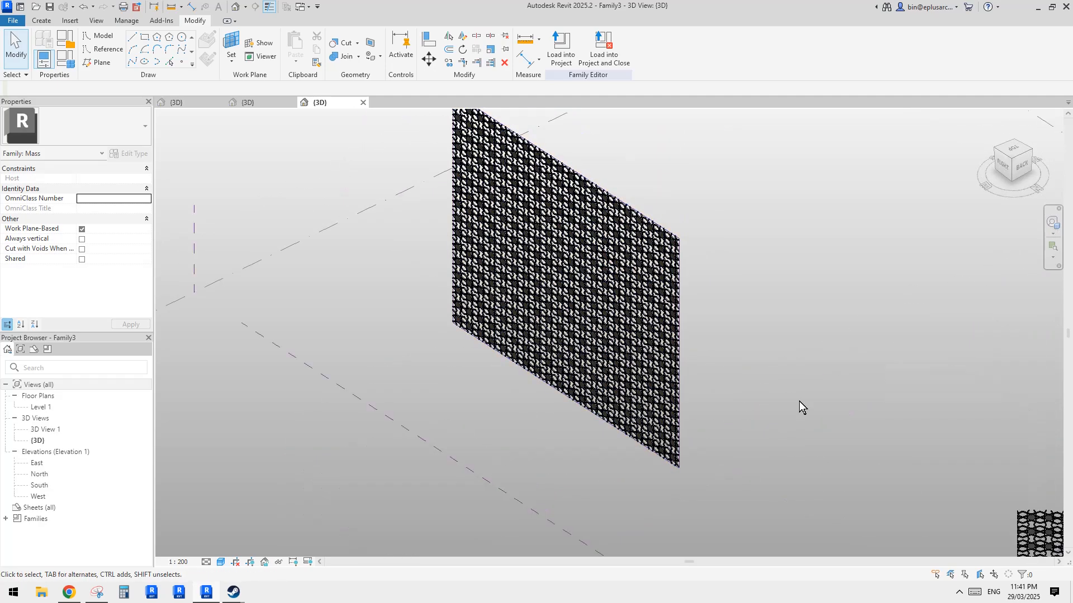
{"action": "middle_click_drag", "start_coordinate": [802, 407], "coordinate": [546, 330]}
{"action": "scroll", "coordinate": [542, 263], "scroll_direction": "up", "scroll_amount": 2}
{"action": "scroll", "coordinate": [690, 411], "scroll_direction": "up", "scroll_amount": 2}
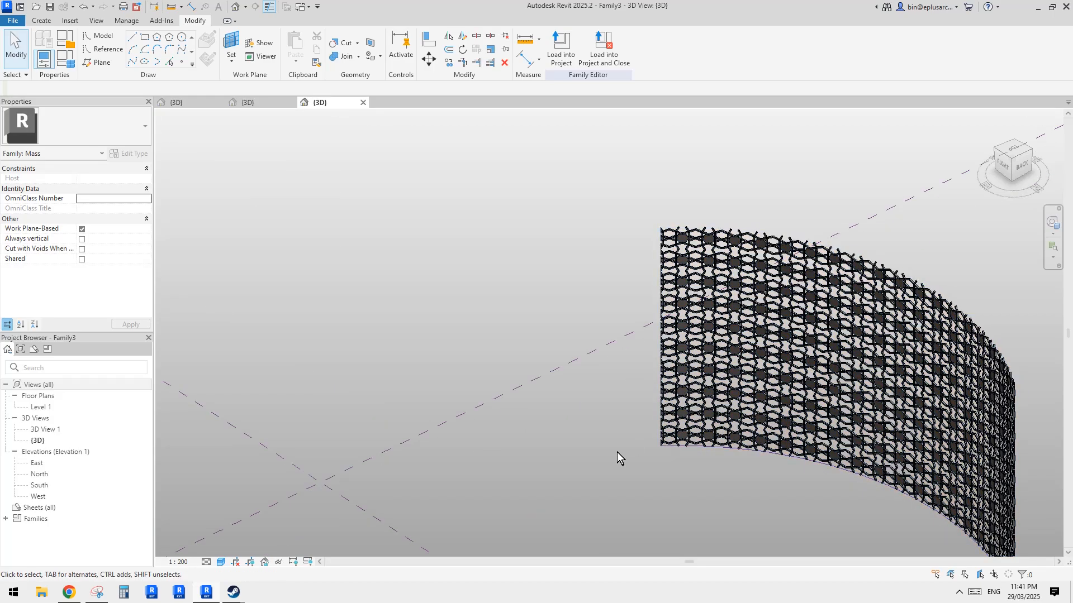
{"action": "middle_click_drag", "start_coordinate": [618, 455], "coordinate": [610, 408], "text": "shift"}
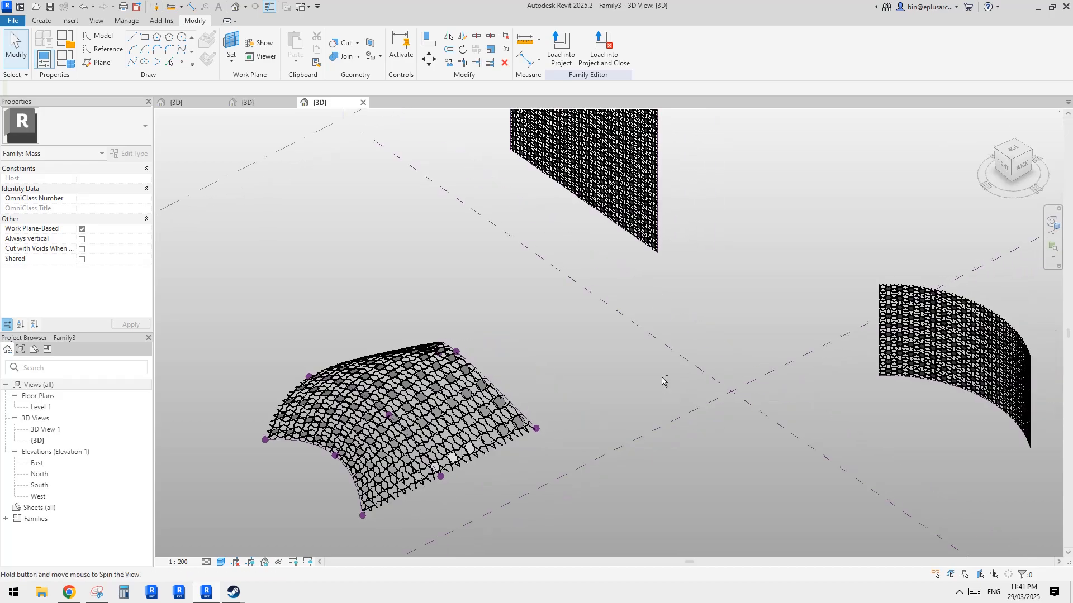
{"action": "middle_click_drag", "start_coordinate": [594, 366], "coordinate": [567, 357]}
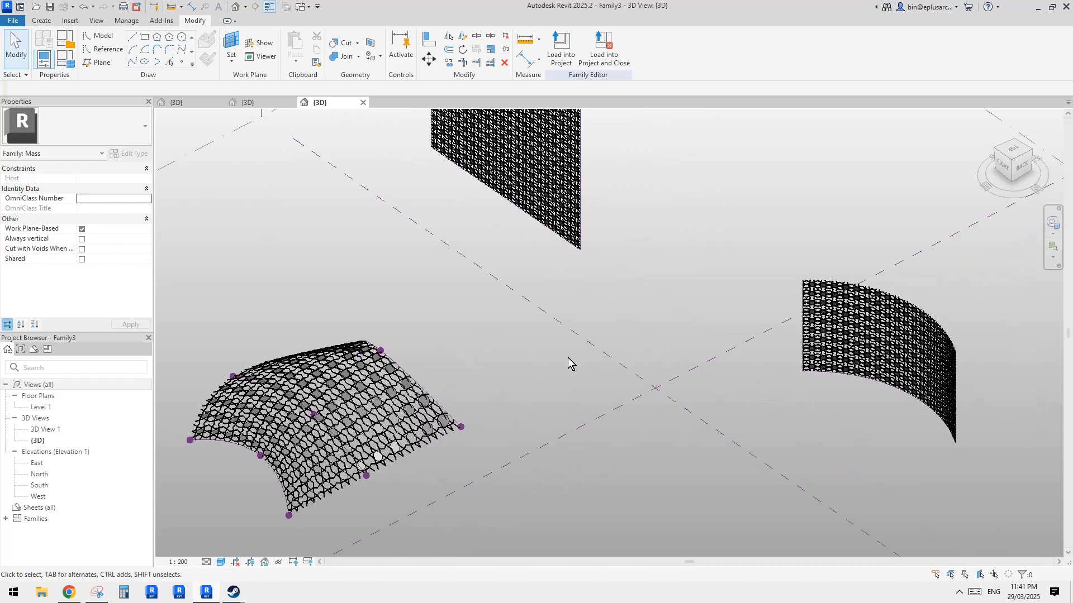
Step: Switch to Chrome to compare the reference lattice photo with the panelled surfaces, and return to Revit
{"action": "left_click", "coordinate": [70, 593]}
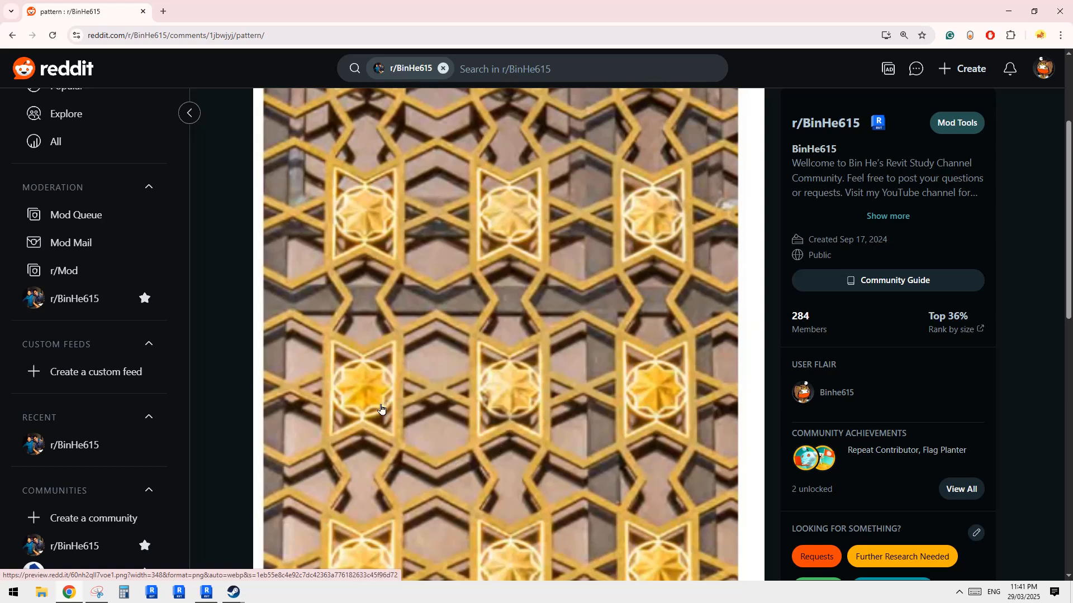
{"action": "scroll", "coordinate": [655, 391], "scroll_direction": "down", "scroll_amount": 2}
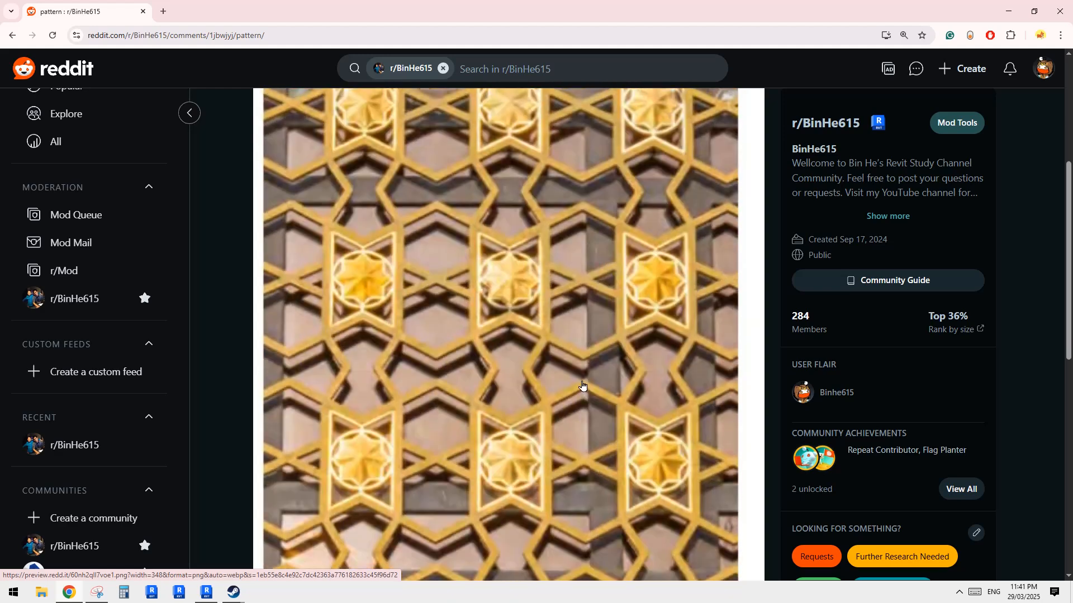
{"action": "scroll", "coordinate": [626, 367], "scroll_direction": "up", "scroll_amount": 1}
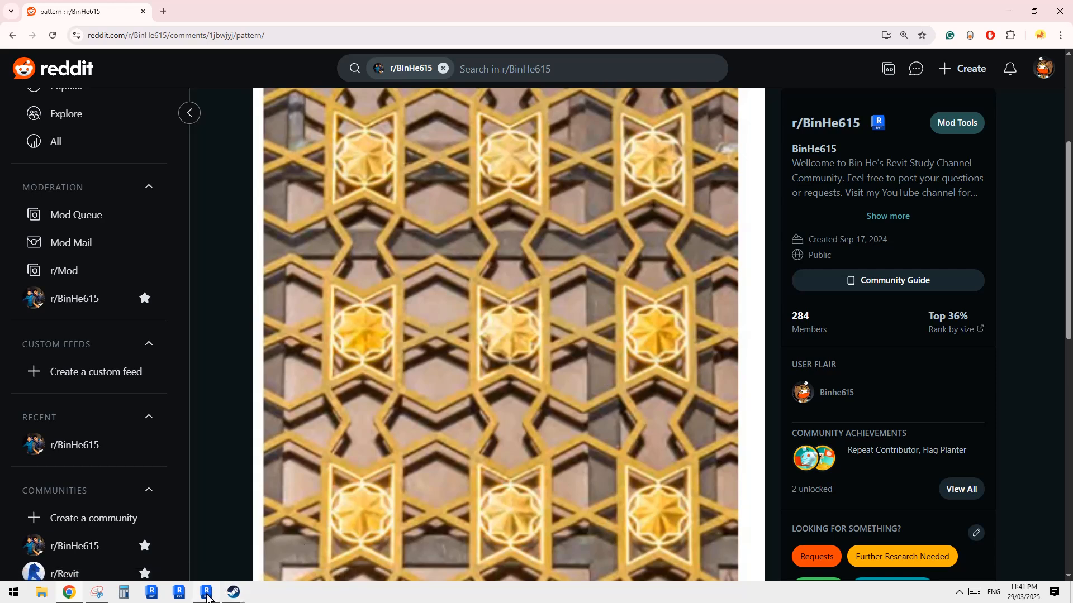
{"action": "mouse_move", "coordinate": [207, 597]}
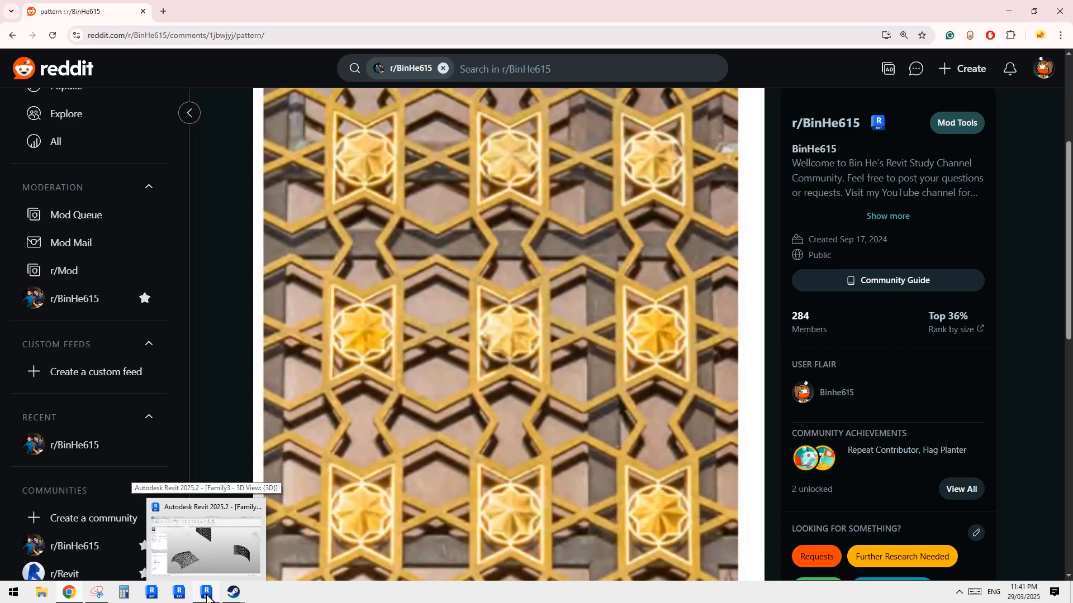
{"action": "left_click", "coordinate": [207, 595]}
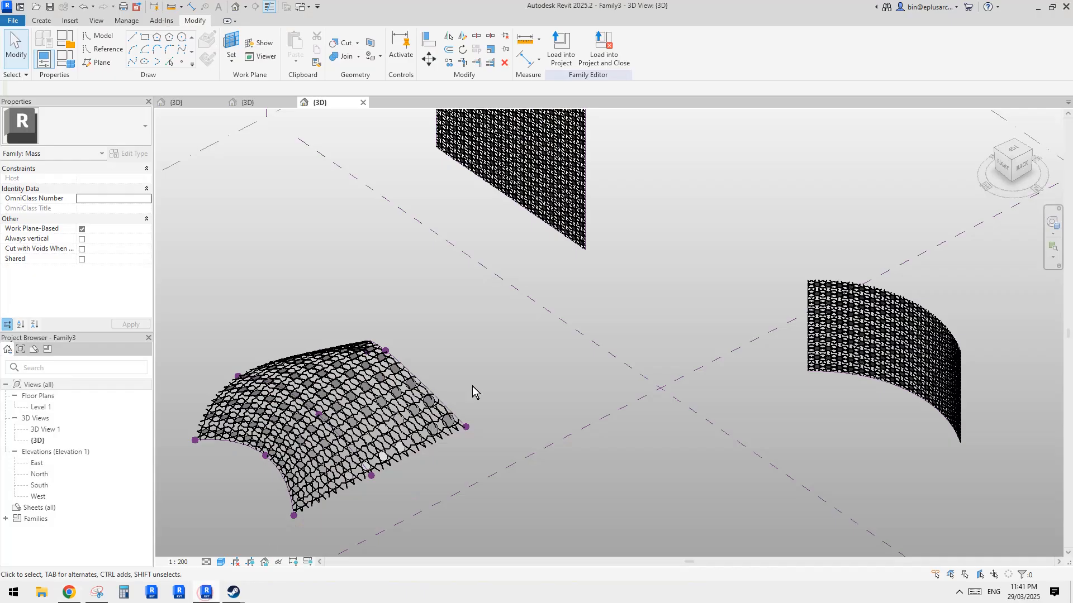
{"action": "middle_click_drag", "start_coordinate": [518, 374], "coordinate": [522, 364]}
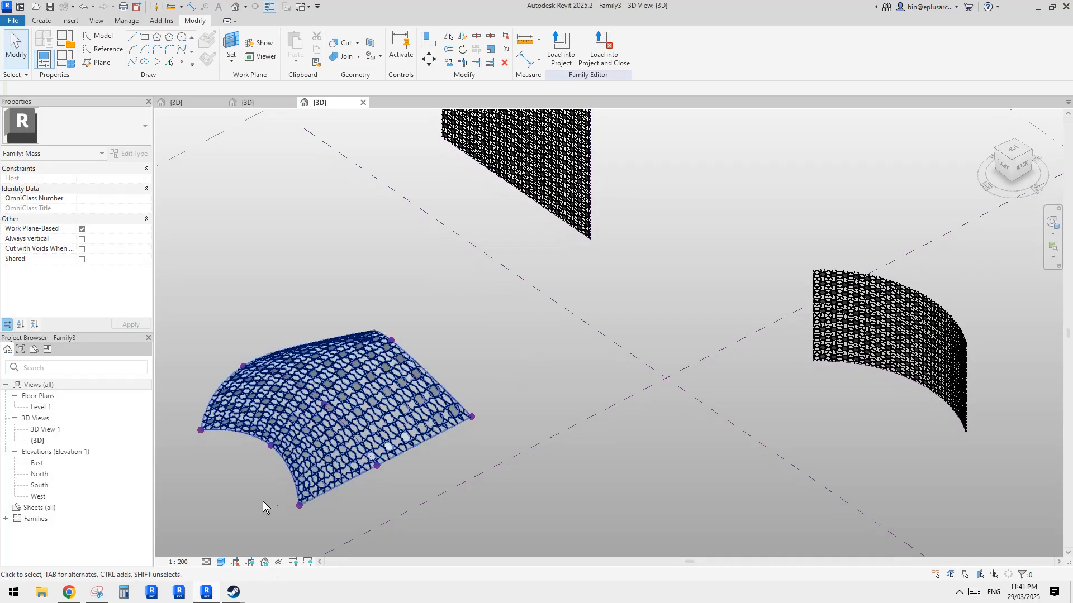
{"action": "left_click", "coordinate": [69, 593]}
{"action": "left_click", "coordinate": [205, 595]}
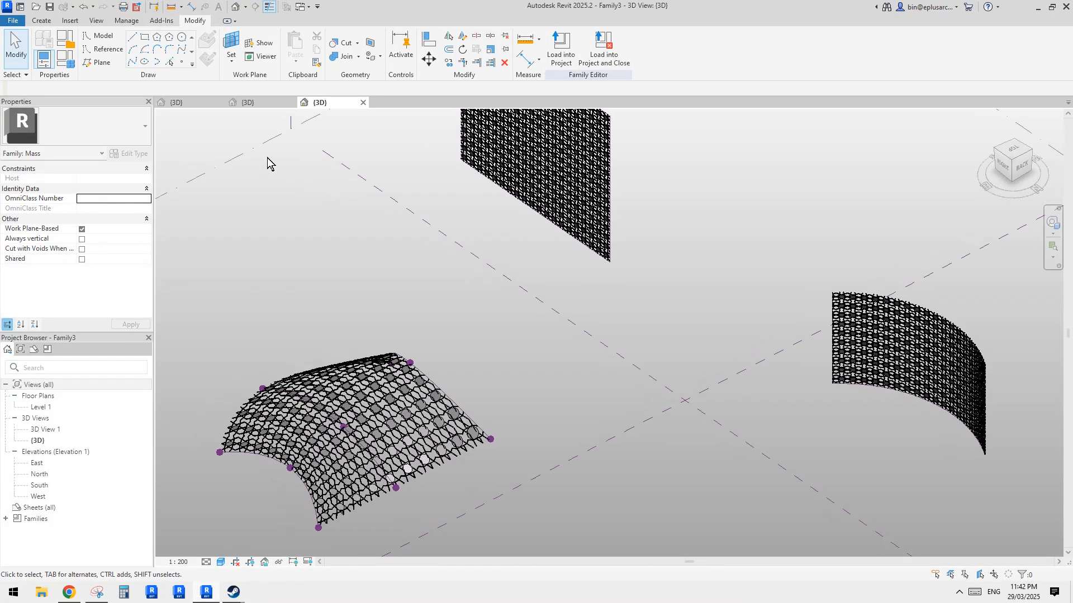
Step: Create a new project with no template, using the metric system of measurement
{"action": "left_click", "coordinate": [259, 99]}
{"action": "left_click", "coordinate": [189, 102]}
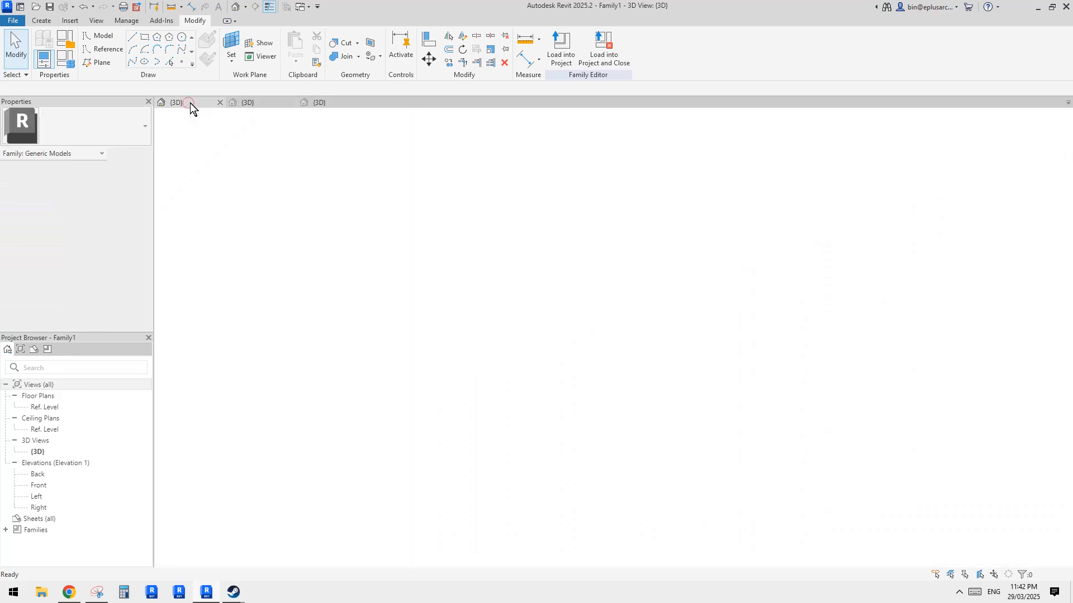
{"action": "key", "text": "Escape"}
{"action": "left_click", "coordinate": [42, 21]}
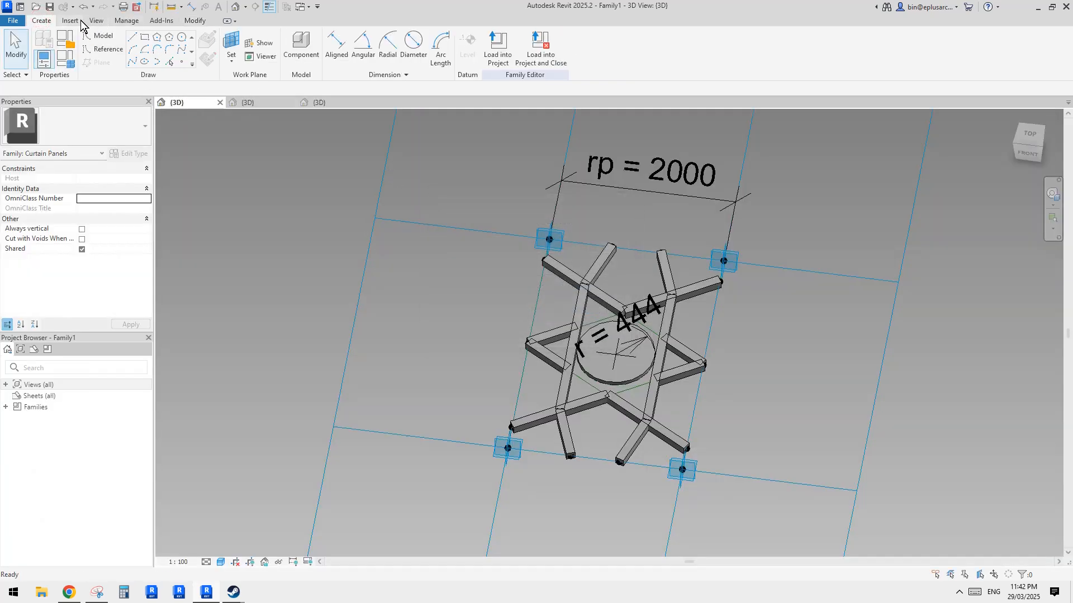
{"action": "left_click", "coordinate": [12, 21]}
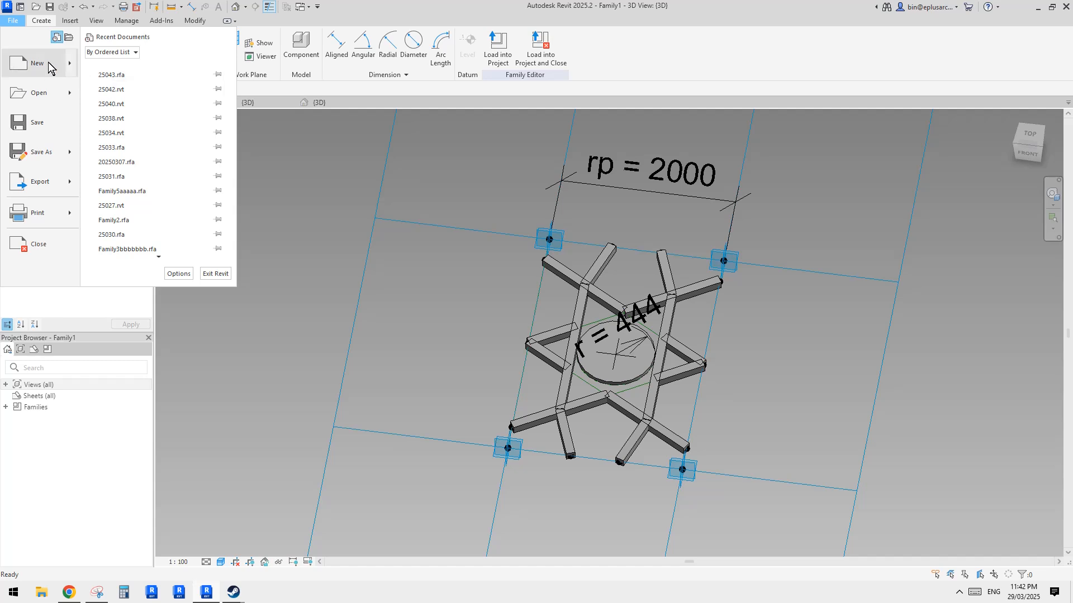
{"action": "left_click", "coordinate": [71, 63]}
{"action": "left_click", "coordinate": [145, 81]}
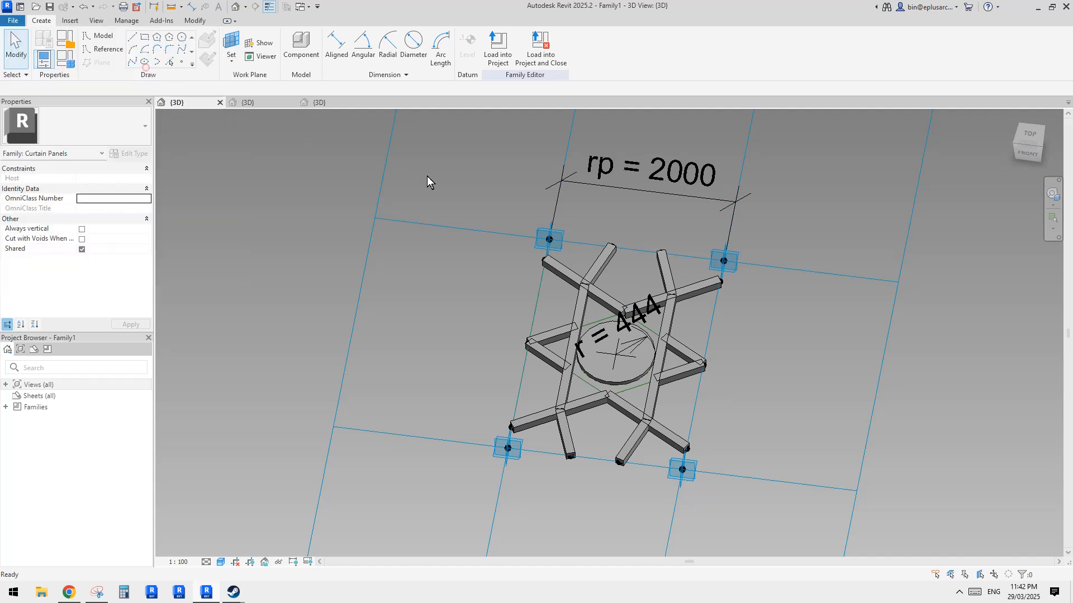
{"action": "left_click", "coordinate": [486, 272]}
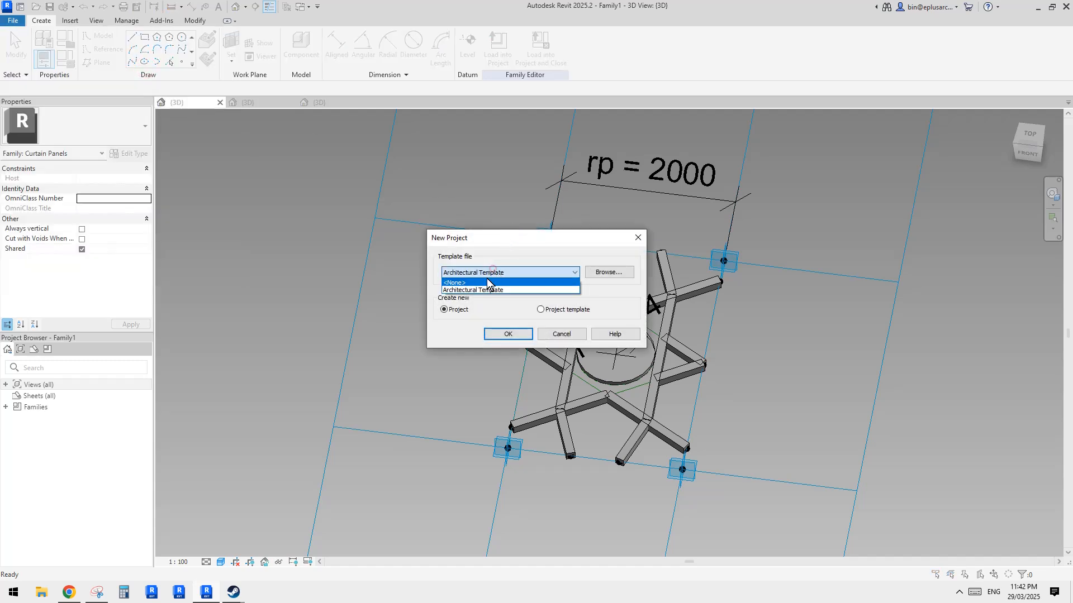
{"action": "left_click", "coordinate": [483, 284]}
{"action": "left_click", "coordinate": [508, 333]}
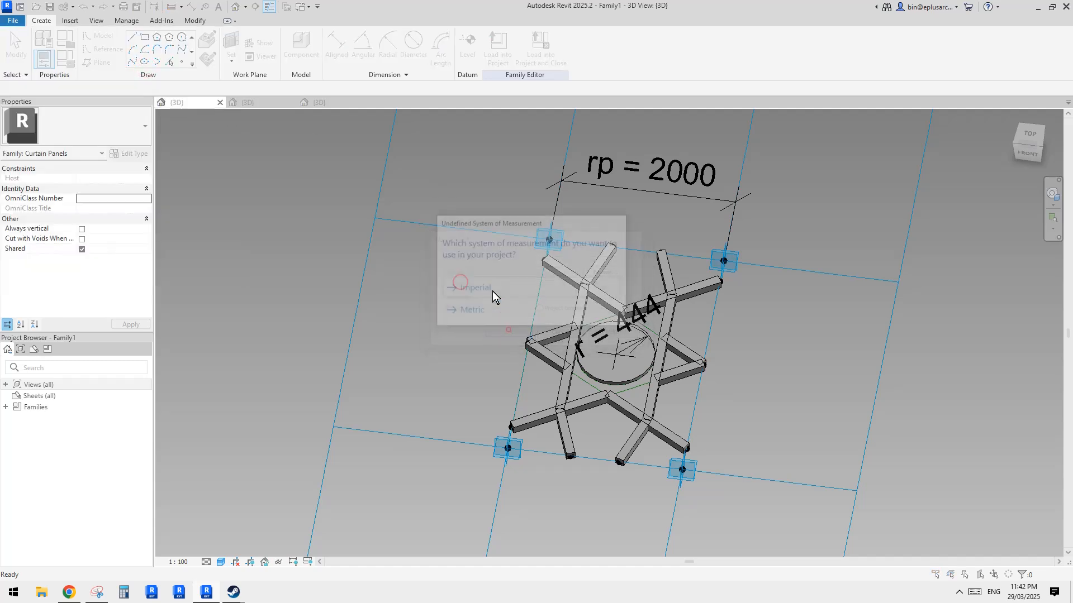
{"action": "left_click", "coordinate": [472, 312]}
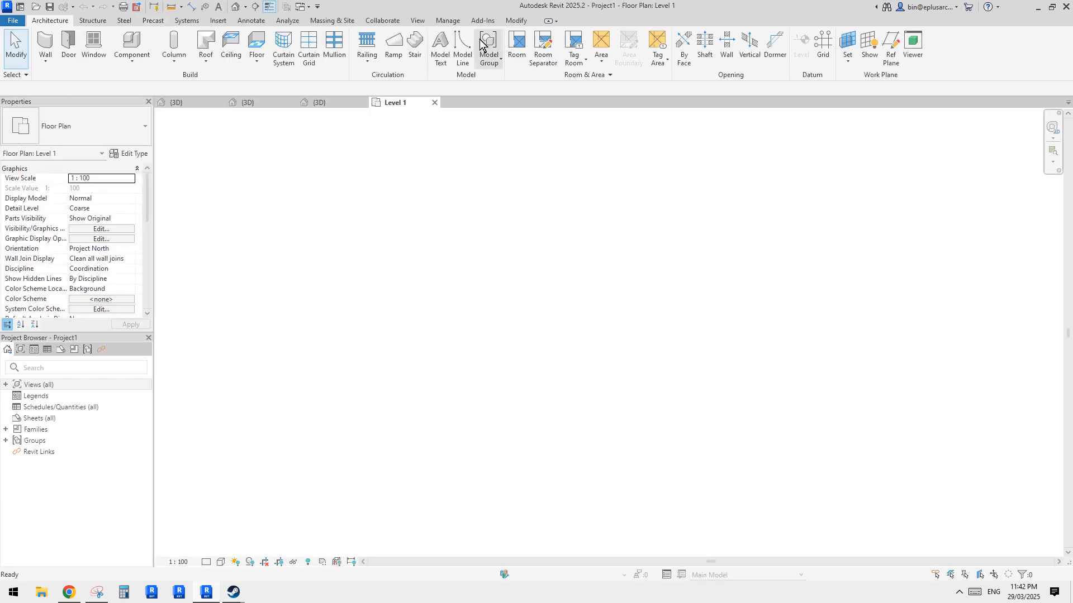
Step: Check the add-in tools available in the new project and revisit the reference lattice photo in Chrome
{"action": "left_click", "coordinate": [483, 21]}
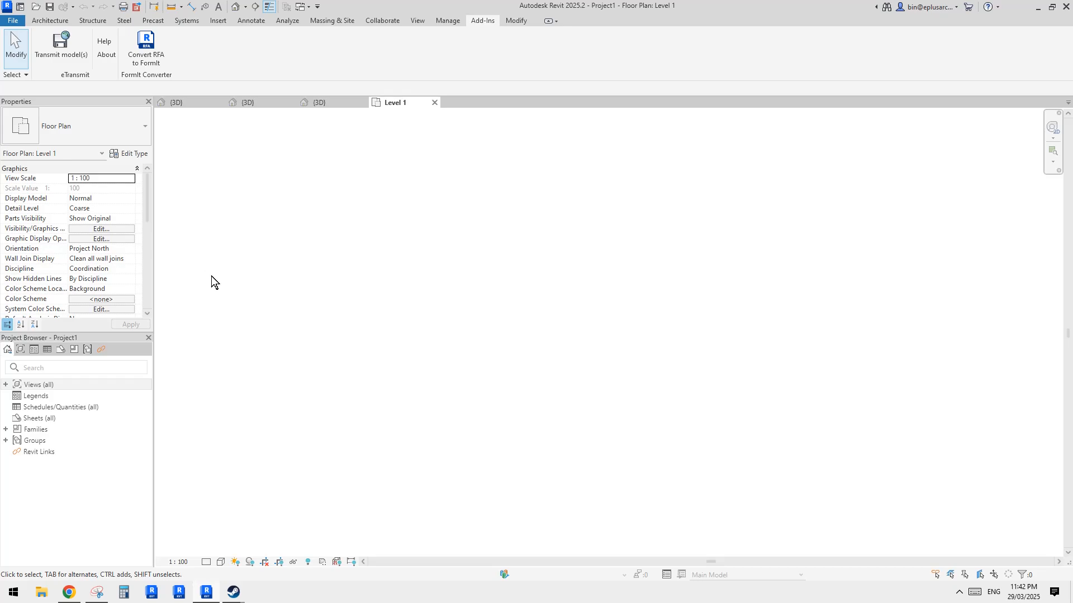
{"action": "left_click", "coordinate": [206, 595]}
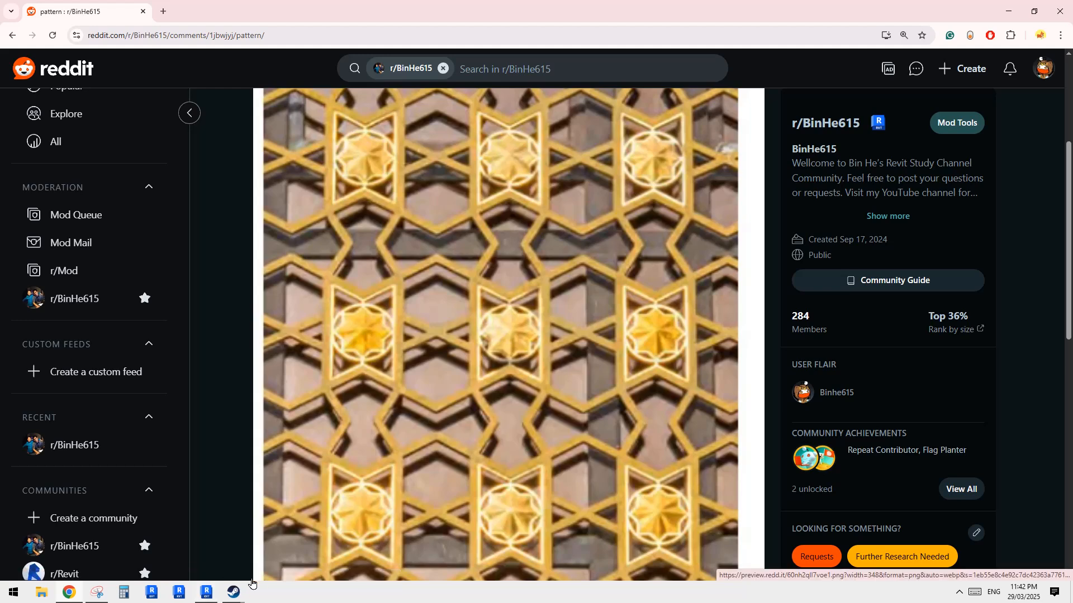
{"action": "left_click", "coordinate": [206, 592]}
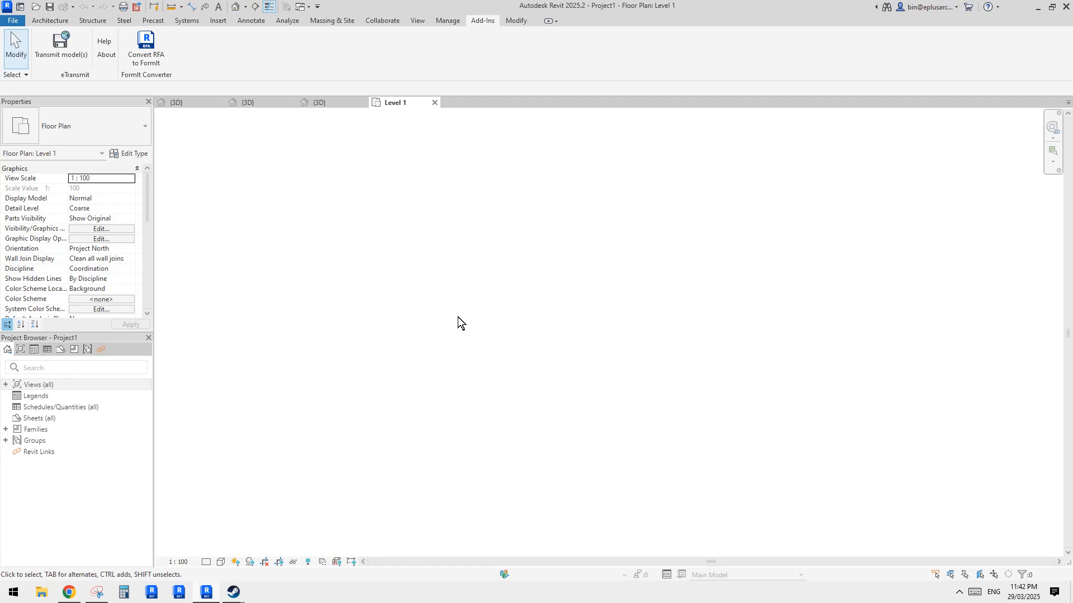
Step: Review the three panelled surfaces in the Family3 mass alongside the Family1 curtain panel family
{"action": "left_click", "coordinate": [335, 103]}
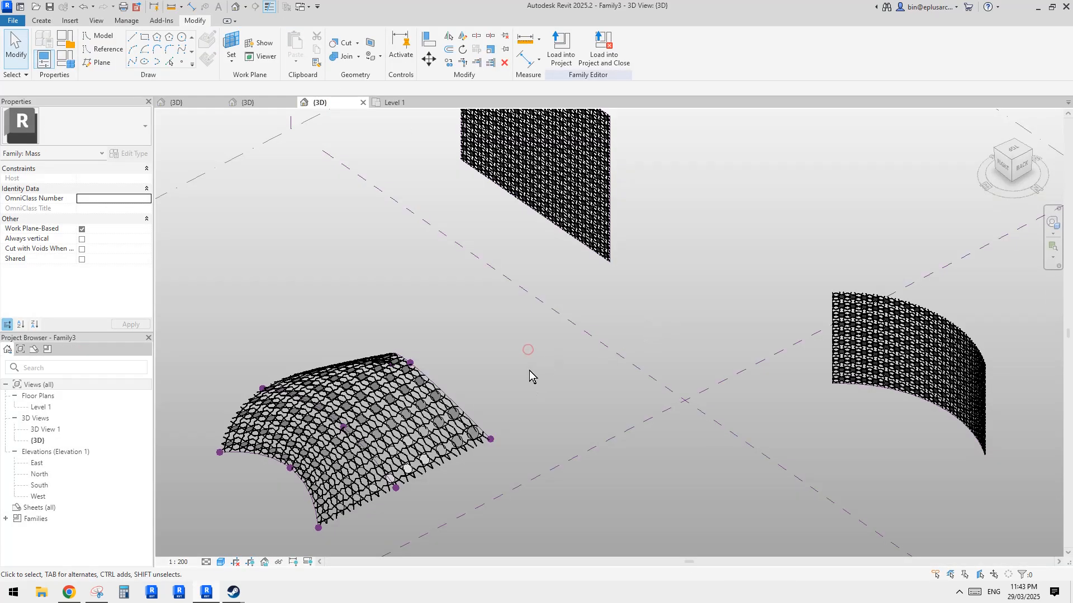
{"action": "mouse_move", "coordinate": [529, 370]}
{"action": "middle_mouse_down"}
{"action": "mouse_move", "coordinate": [526, 381]}
{"action": "mouse_move", "coordinate": [530, 363]}
{"action": "mouse_move", "coordinate": [532, 372]}
{"action": "middle_mouse_up"}
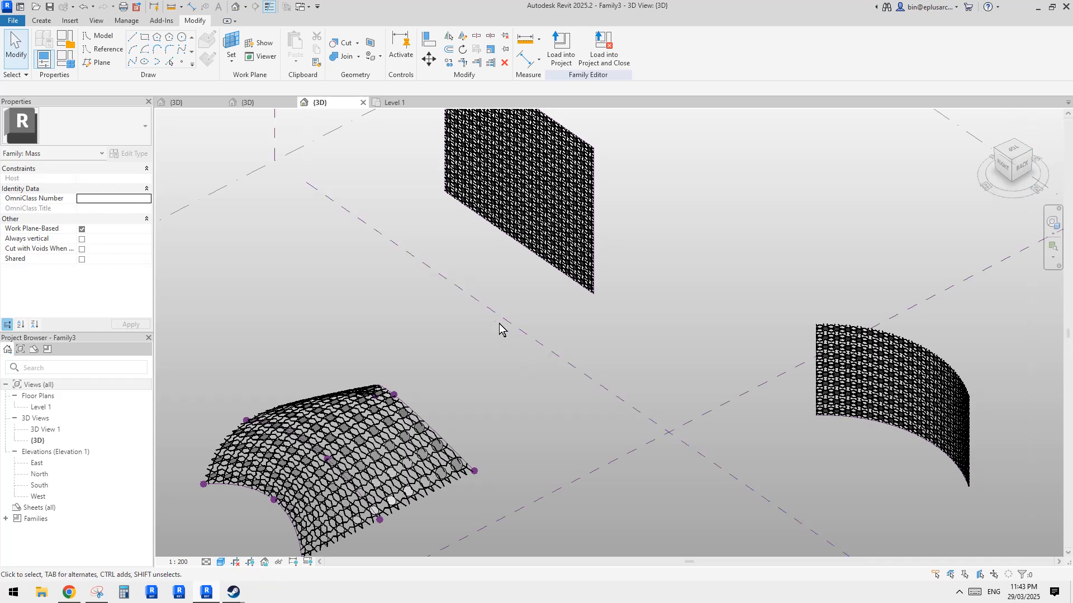
{"action": "scroll", "coordinate": [497, 352], "scroll_direction": "down", "scroll_amount": 2}
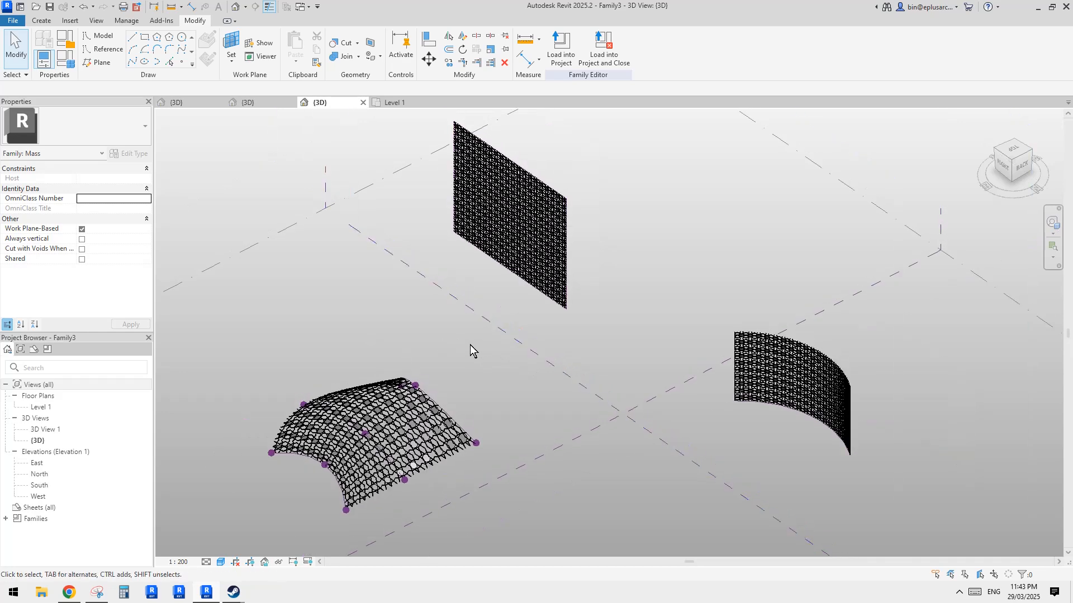
{"action": "middle_click_drag", "start_coordinate": [498, 364], "coordinate": [473, 372]}
{"action": "left_click", "coordinate": [252, 102]}
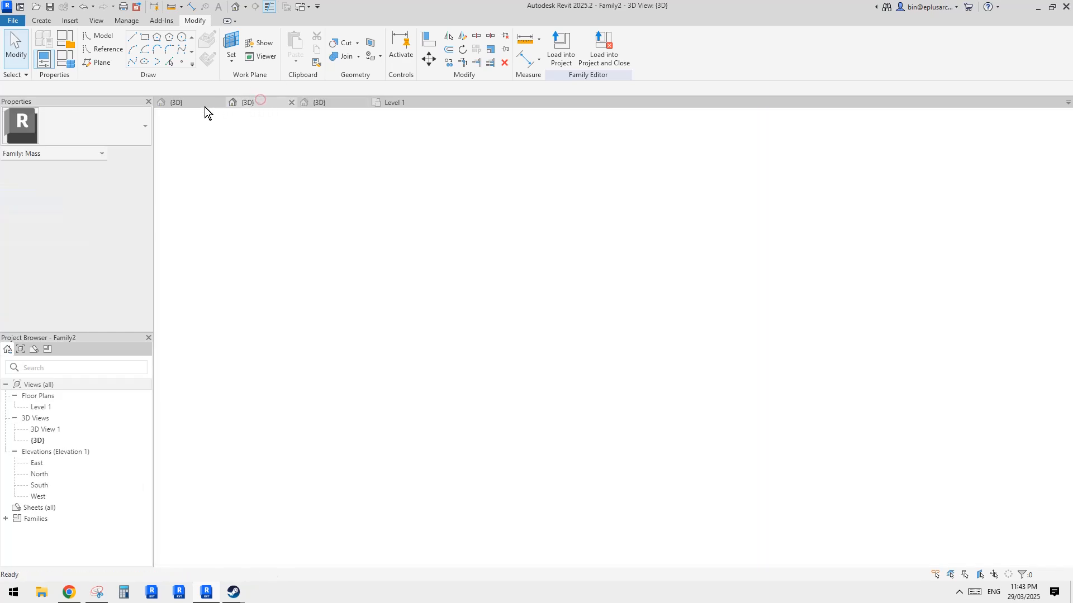
{"action": "left_click", "coordinate": [196, 101]}
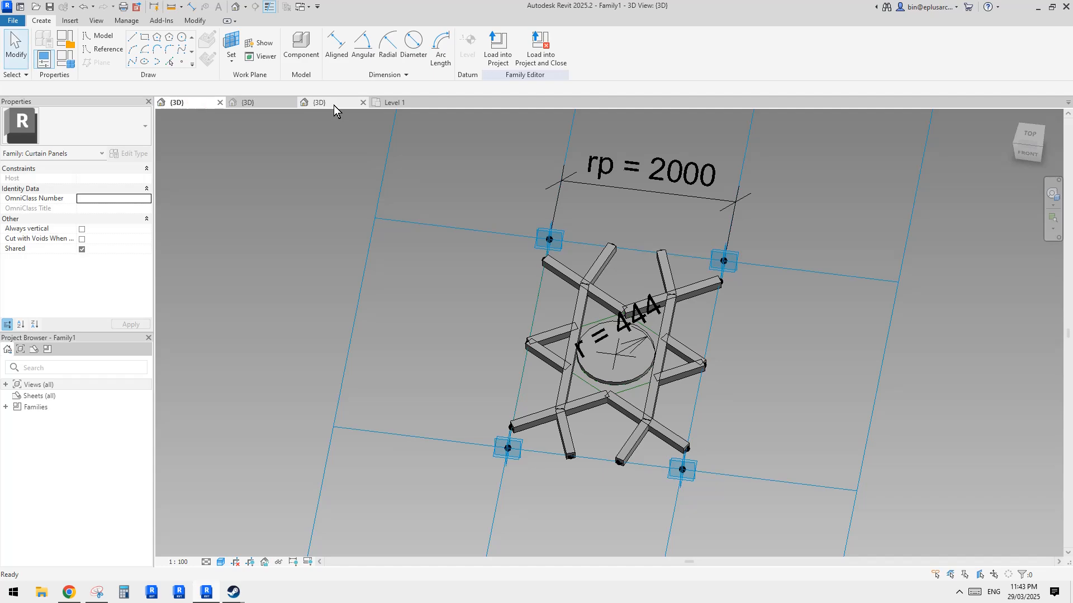
{"action": "left_click", "coordinate": [334, 105]}
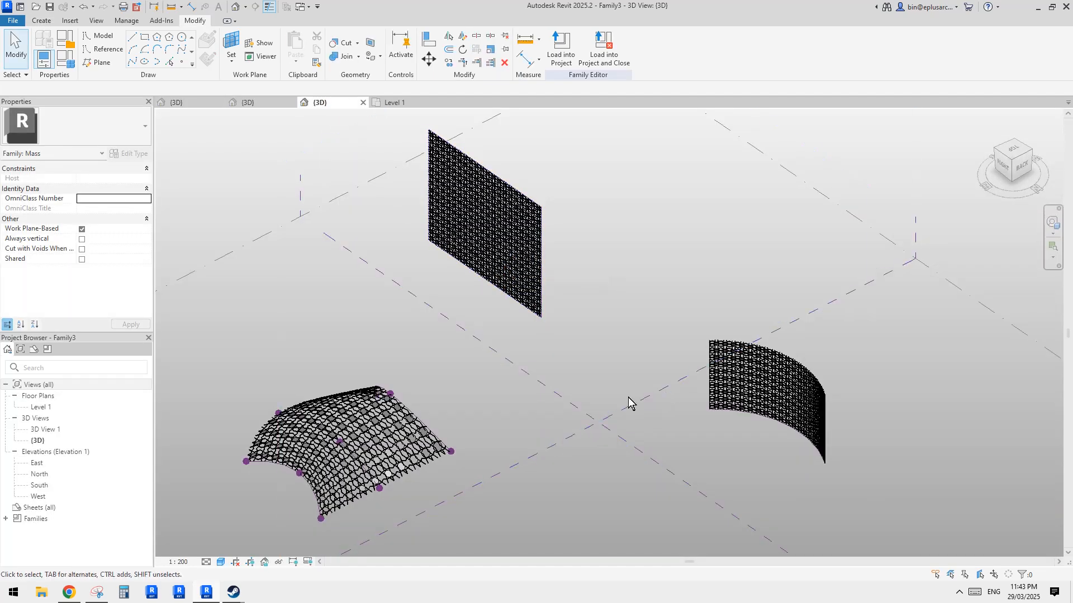
Step: Inspect the star panels on the double-curved surface up close
{"action": "middle_click_drag", "start_coordinate": [577, 382], "coordinate": [601, 381]}
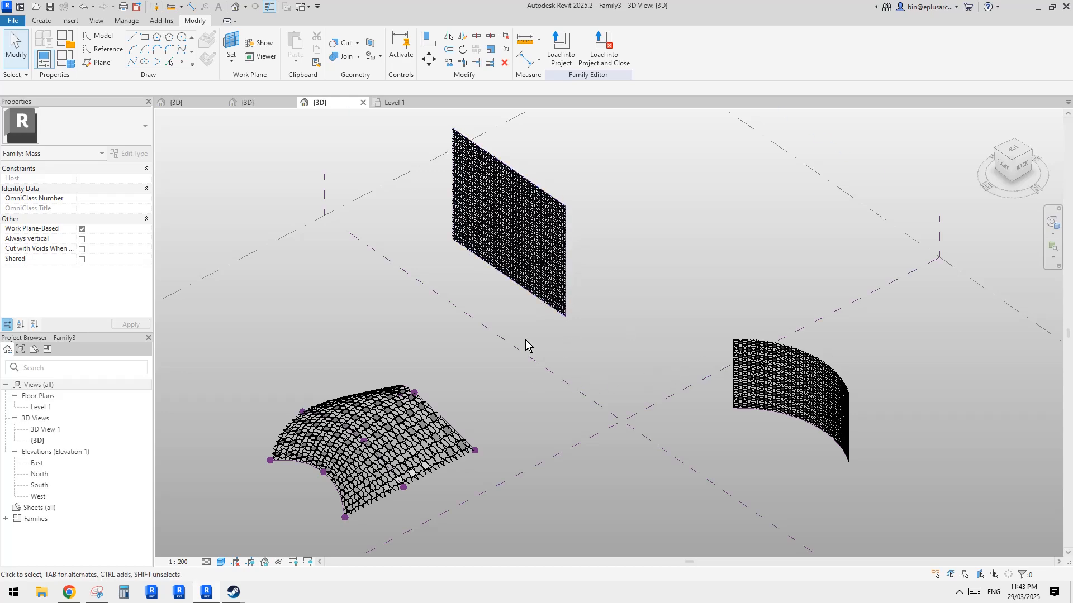
{"action": "scroll", "coordinate": [387, 473], "scroll_direction": "up", "scroll_amount": 5}
{"action": "scroll", "coordinate": [389, 472], "scroll_direction": "down", "scroll_amount": 1}
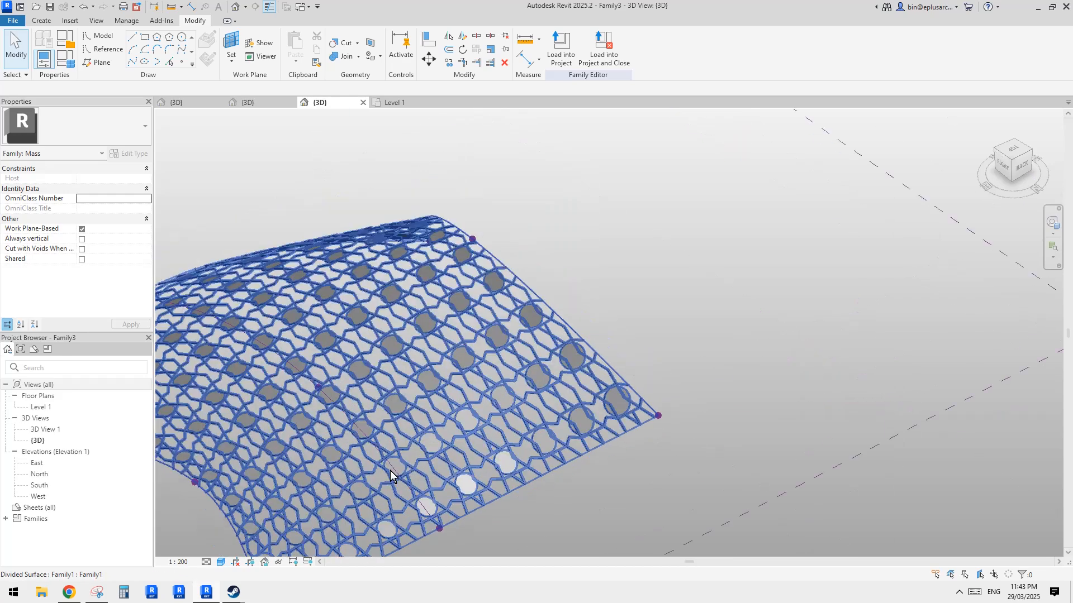
{"action": "middle_click_drag", "start_coordinate": [524, 452], "coordinate": [504, 410]}
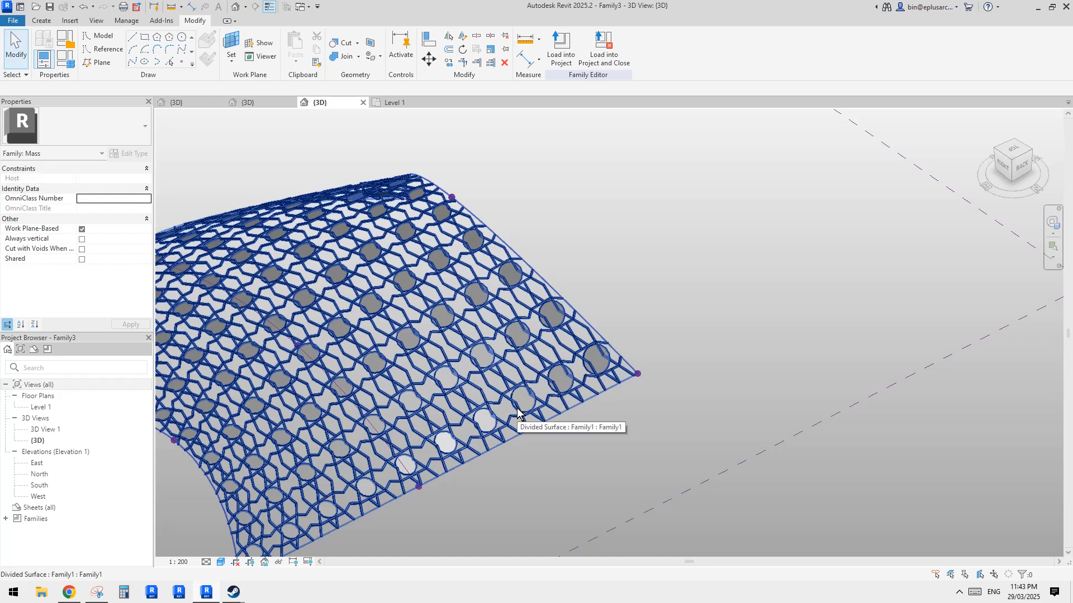
Step: Examine the star panels on the flat and curved surfaces up close for comparison with the double-curved one
{"action": "scroll", "coordinate": [516, 412], "scroll_direction": "down", "scroll_amount": 5}
{"action": "scroll", "coordinate": [503, 410], "scroll_direction": "up", "scroll_amount": 5}
{"action": "middle_click_drag", "start_coordinate": [543, 277], "coordinate": [783, 479]}
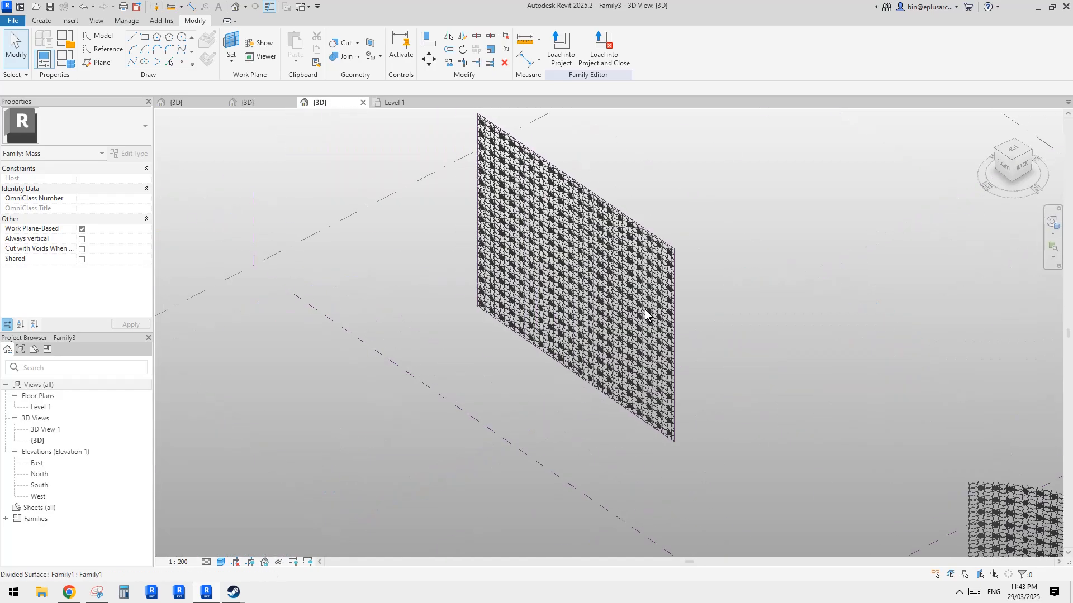
{"action": "scroll", "coordinate": [670, 314], "scroll_direction": "up", "scroll_amount": 6}
{"action": "scroll", "coordinate": [618, 370], "scroll_direction": "down", "scroll_amount": 5}
{"action": "middle_click_drag", "start_coordinate": [664, 310], "coordinate": [366, 127]}
{"action": "middle_click_drag", "start_coordinate": [930, 522], "coordinate": [630, 326]}
{"action": "scroll", "coordinate": [508, 273], "scroll_direction": "up", "scroll_amount": 5}
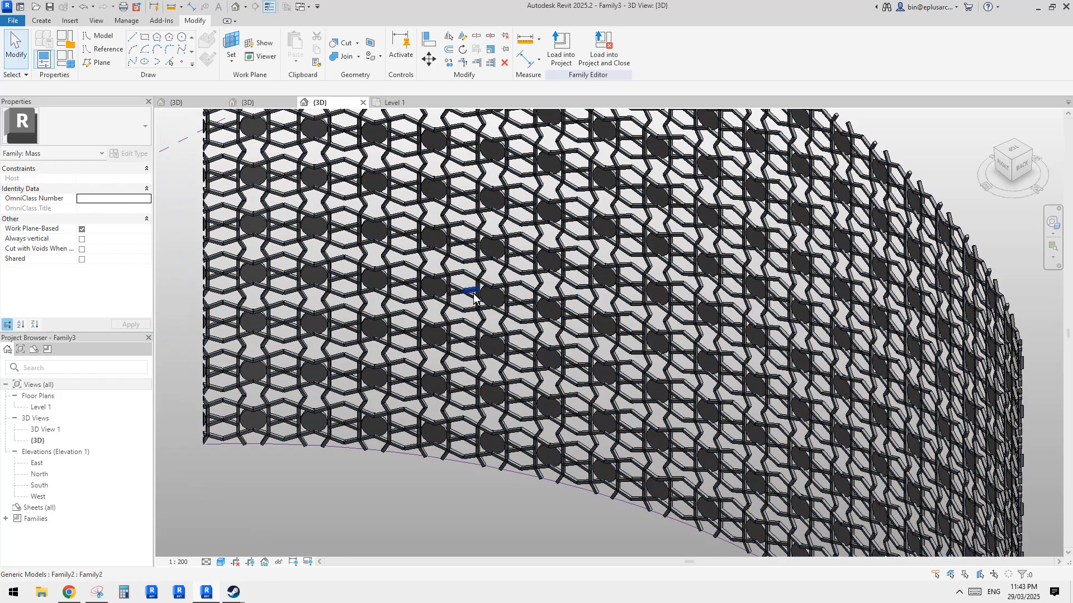
{"action": "scroll", "coordinate": [525, 313], "scroll_direction": "down", "scroll_amount": 2}
{"action": "middle_click_drag", "start_coordinate": [525, 313], "coordinate": [516, 374]}
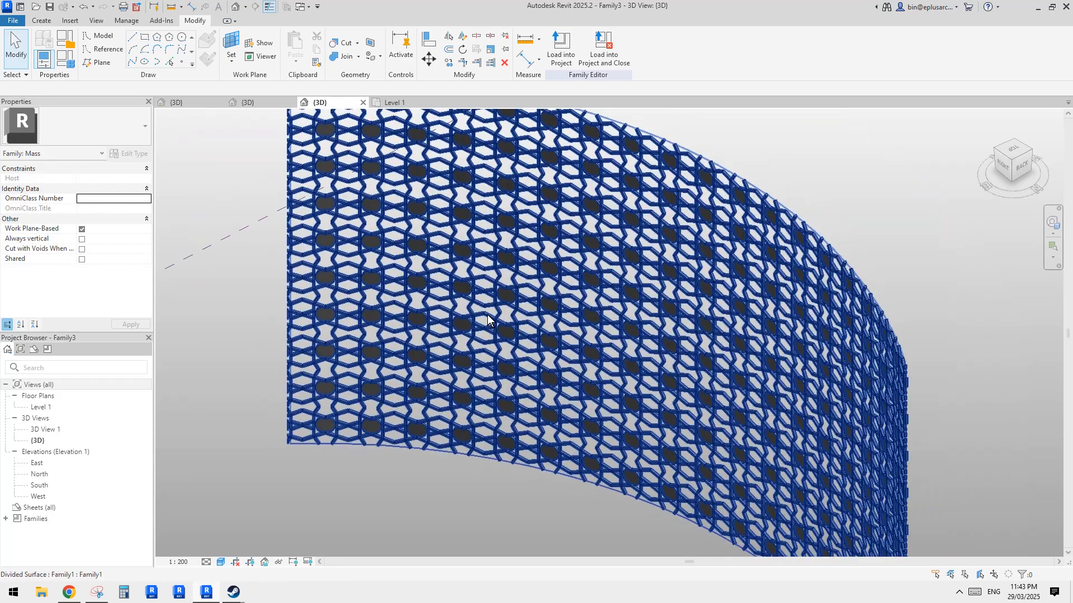
{"action": "scroll", "coordinate": [499, 322], "scroll_direction": "down", "scroll_amount": 2}
{"action": "middle_click_drag", "start_coordinate": [498, 322], "coordinate": [912, 370]}
{"action": "middle_click_drag", "start_coordinate": [472, 322], "coordinate": [631, 531]}
Step: Set both the U grid and V grid distances of the flat divided surface to 3000
{"action": "left_click", "coordinate": [528, 248]}
{"action": "middle_click_drag", "start_coordinate": [522, 263], "coordinate": [490, 474]}
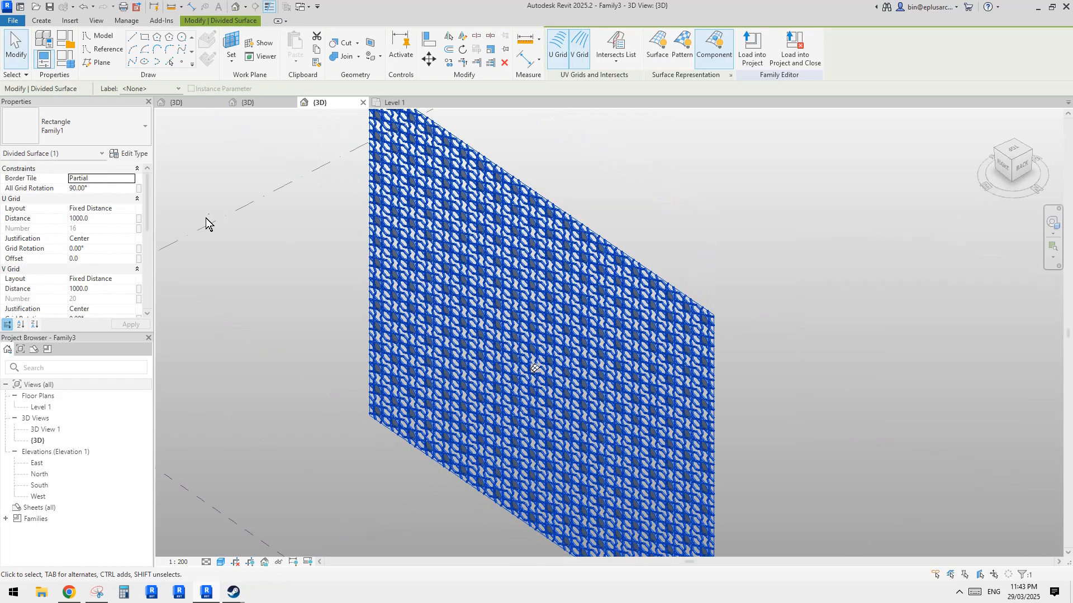
{"action": "left_click", "coordinate": [106, 219]}
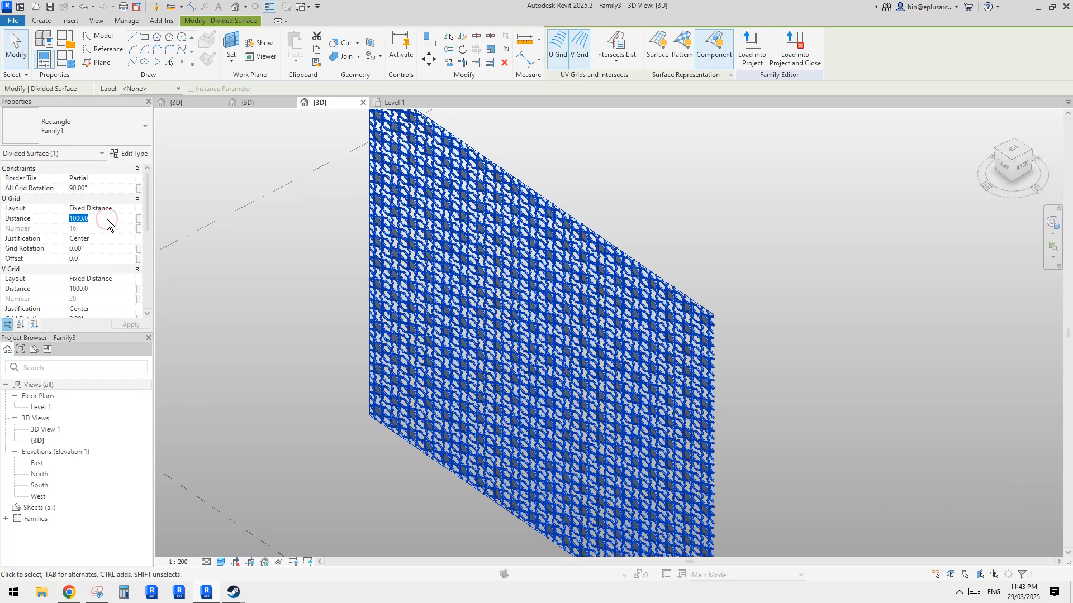
{"action": "type", "text": "300"}
{"action": "left_click", "coordinate": [111, 289]}
{"action": "type", "text": "300"}
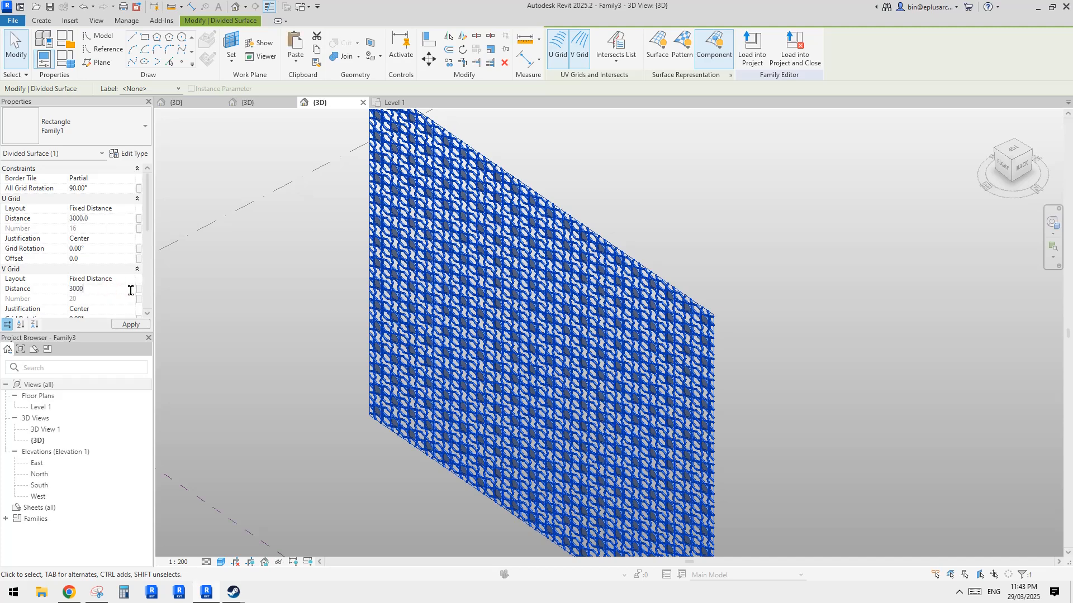
{"action": "type", "text": "0"}
{"action": "key", "text": "Return"}
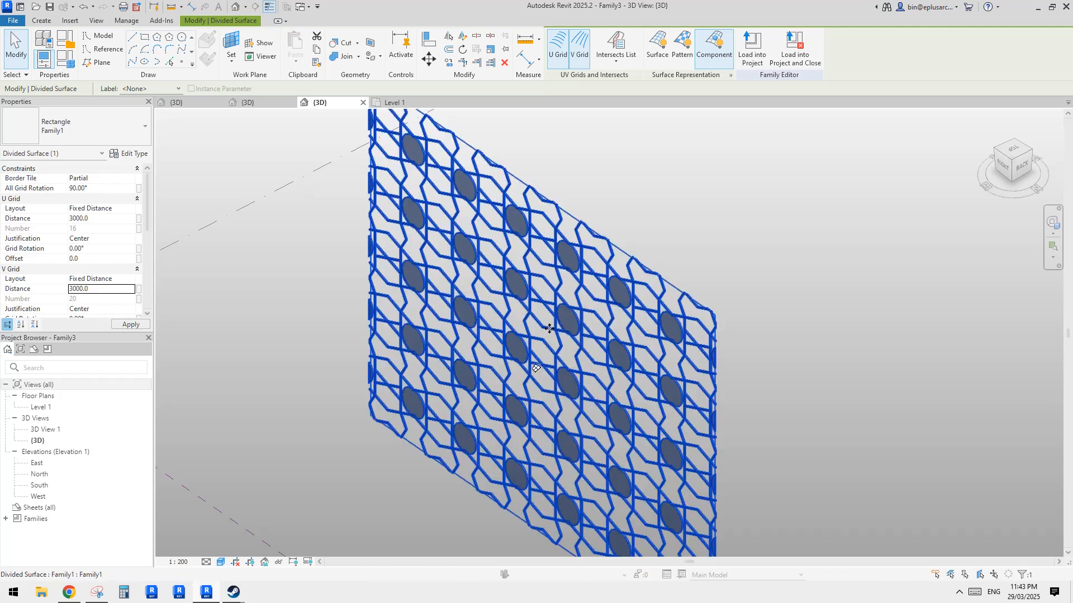
Step: View the flat divided surface nearly head-on and set its V grid distance to 5000
{"action": "scroll", "coordinate": [556, 349], "scroll_direction": "down", "scroll_amount": 1}
{"action": "middle_click_drag", "start_coordinate": [556, 350], "coordinate": [600, 270]}
{"action": "key", "text": "Escape"}
{"action": "scroll", "coordinate": [575, 319], "scroll_direction": "up", "scroll_amount": 4}
{"action": "left_click", "coordinate": [577, 319]}
{"action": "scroll", "coordinate": [587, 311], "scroll_direction": "down", "scroll_amount": 1}
{"action": "middle_click_drag", "start_coordinate": [600, 270], "coordinate": [155, 270], "text": "shift"}
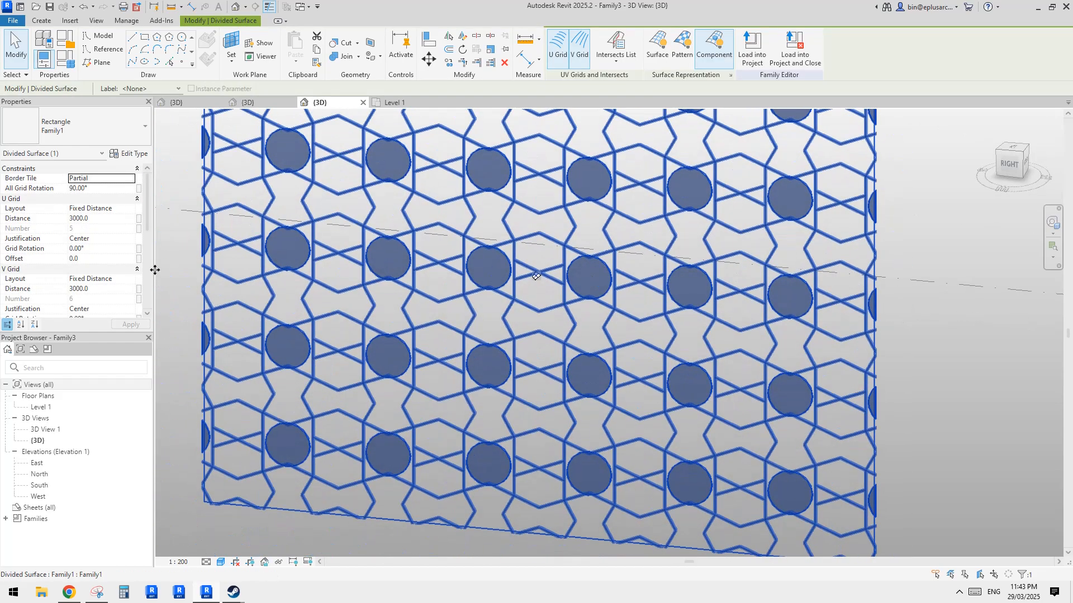
{"action": "left_click", "coordinate": [106, 290]}
{"action": "type", "text": "5000"}
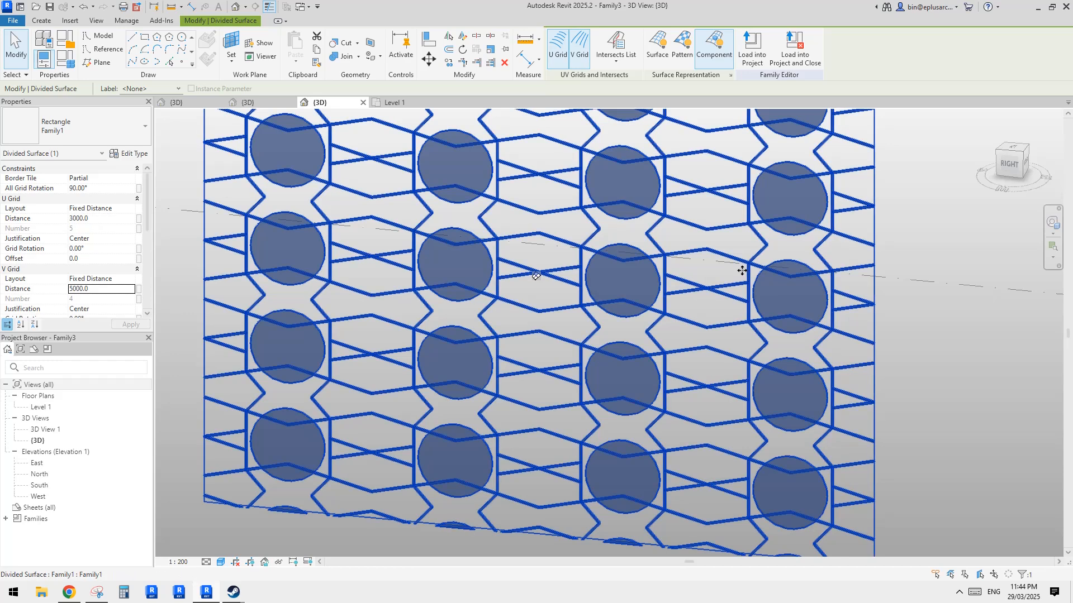
Step: Set the flat surface's V grid distance to 3000 and its U grid distance to 5000
{"action": "scroll", "coordinate": [666, 281], "scroll_direction": "down", "scroll_amount": 1}
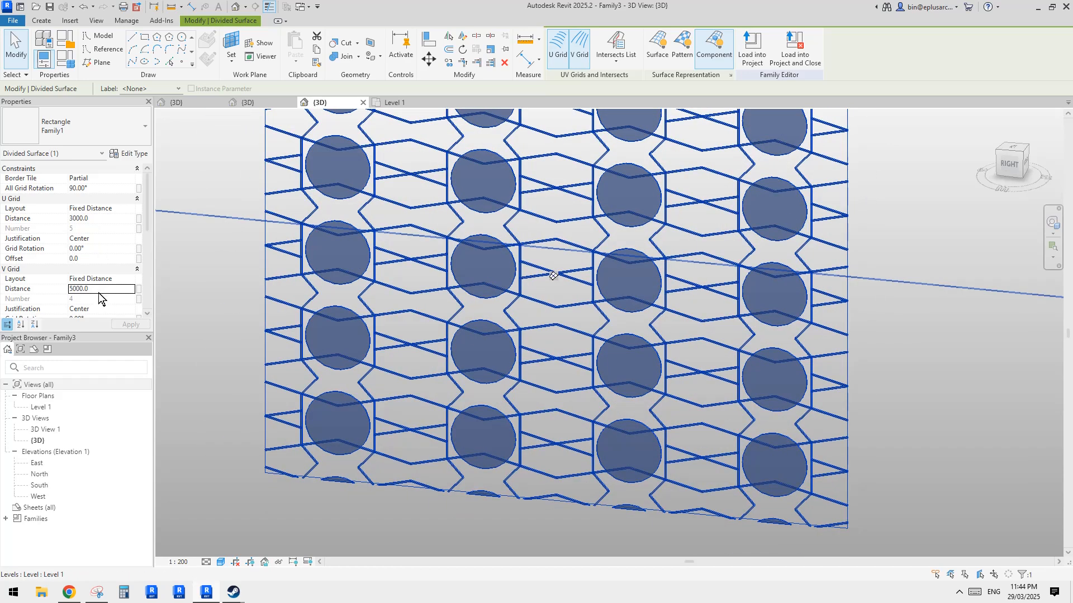
{"action": "left_click", "coordinate": [99, 291]}
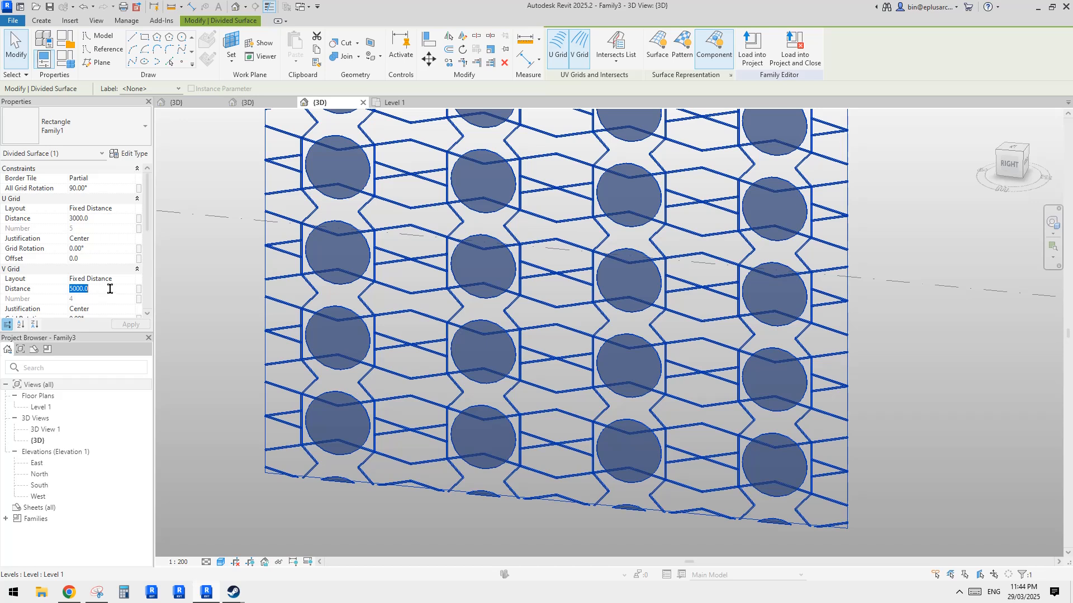
{"action": "type", "text": "4000"}
{"action": "left_click_drag", "start_coordinate": [110, 289], "coordinate": [41, 283]}
{"action": "type", "text": "3000"}
{"action": "left_click", "coordinate": [106, 221]}
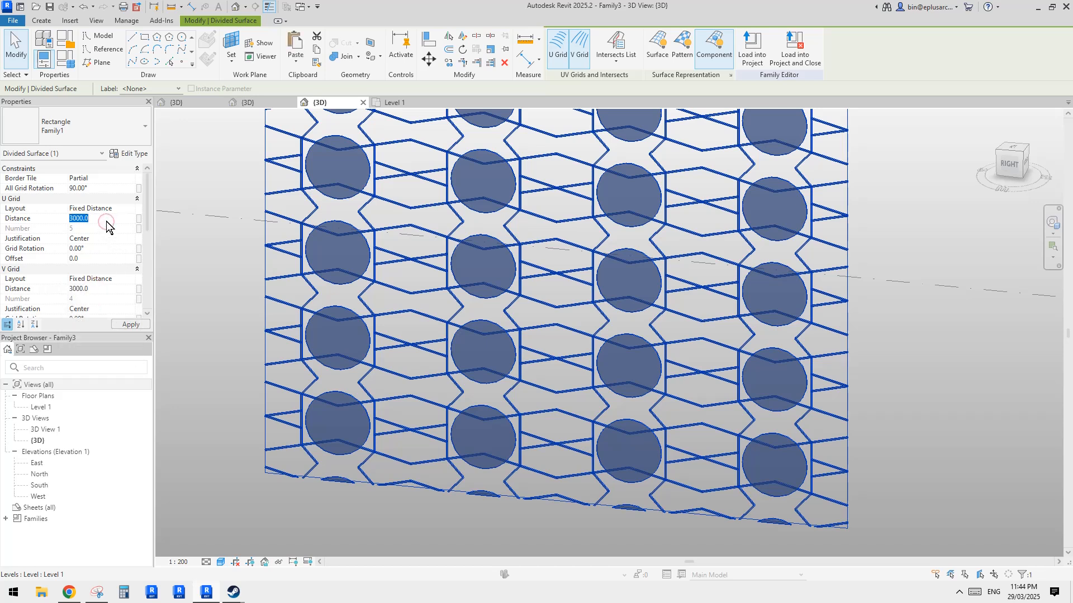
{"action": "type", "text": "5000"}
{"action": "key", "text": "Return"}
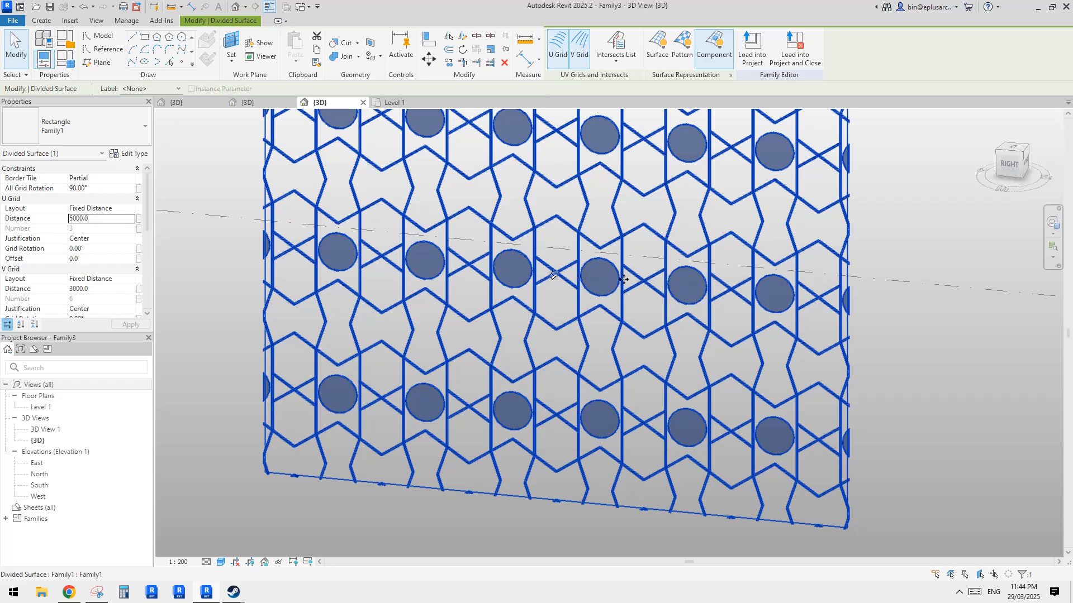
Step: Compare the flat surface's pattern with the marked-up lattice photo in Snipping Tool, returning to Revit when done
{"action": "scroll", "coordinate": [623, 277], "scroll_direction": "down", "scroll_amount": 3}
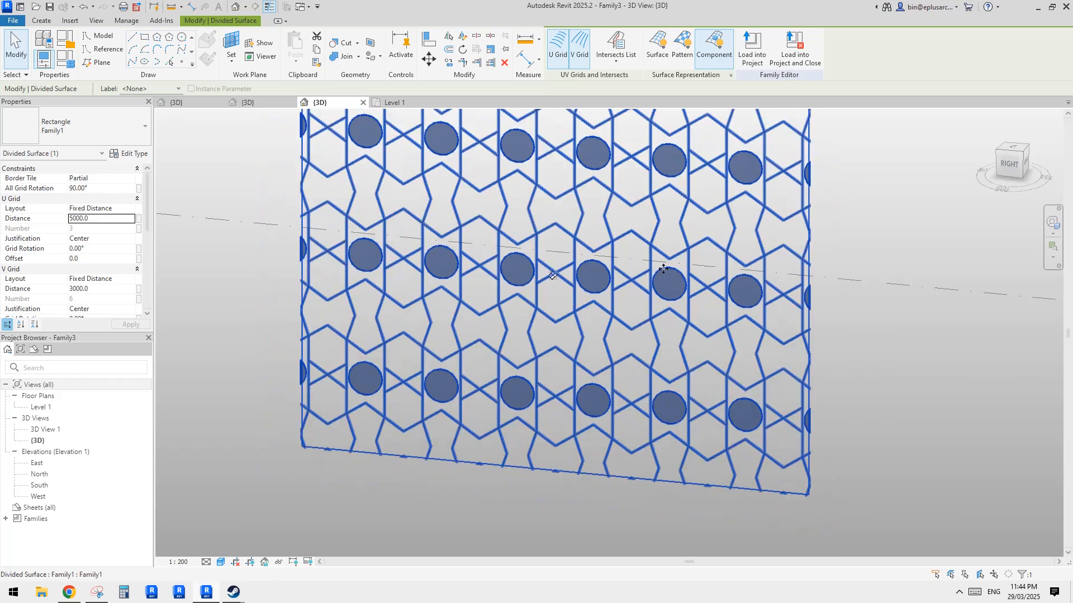
{"action": "mouse_move", "coordinate": [663, 269]}
{"action": "middle_mouse_down"}
{"action": "mouse_move", "coordinate": [739, 285]}
{"action": "mouse_move", "coordinate": [802, 257]}
{"action": "mouse_move", "coordinate": [718, 276]}
{"action": "mouse_move", "coordinate": [814, 256]}
{"action": "mouse_move", "coordinate": [799, 262]}
{"action": "middle_mouse_up"}
{"action": "left_click", "coordinate": [96, 592]}
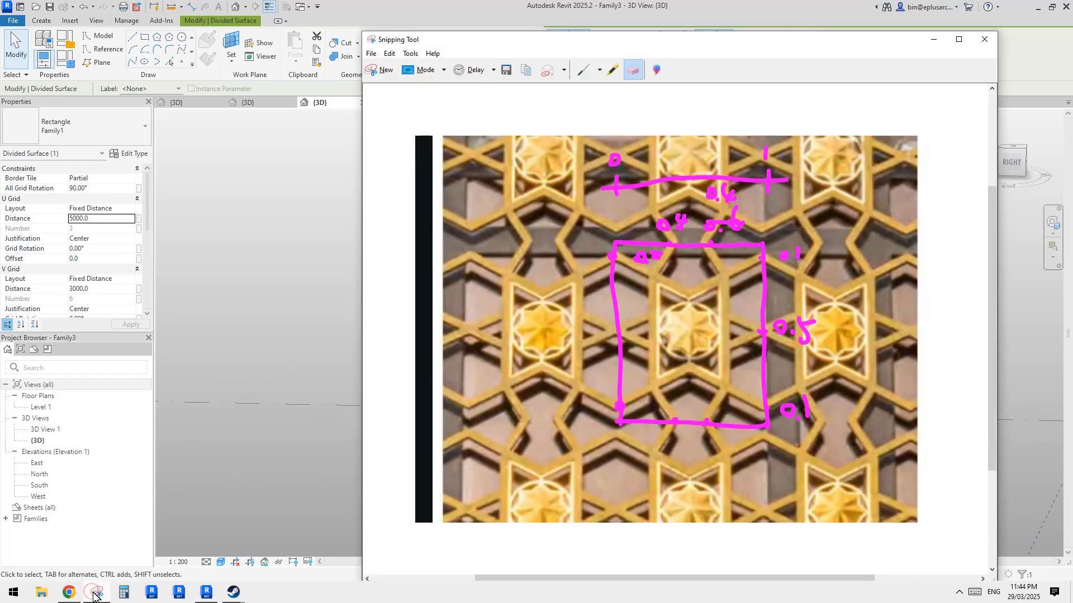
{"action": "left_click", "coordinate": [289, 369]}
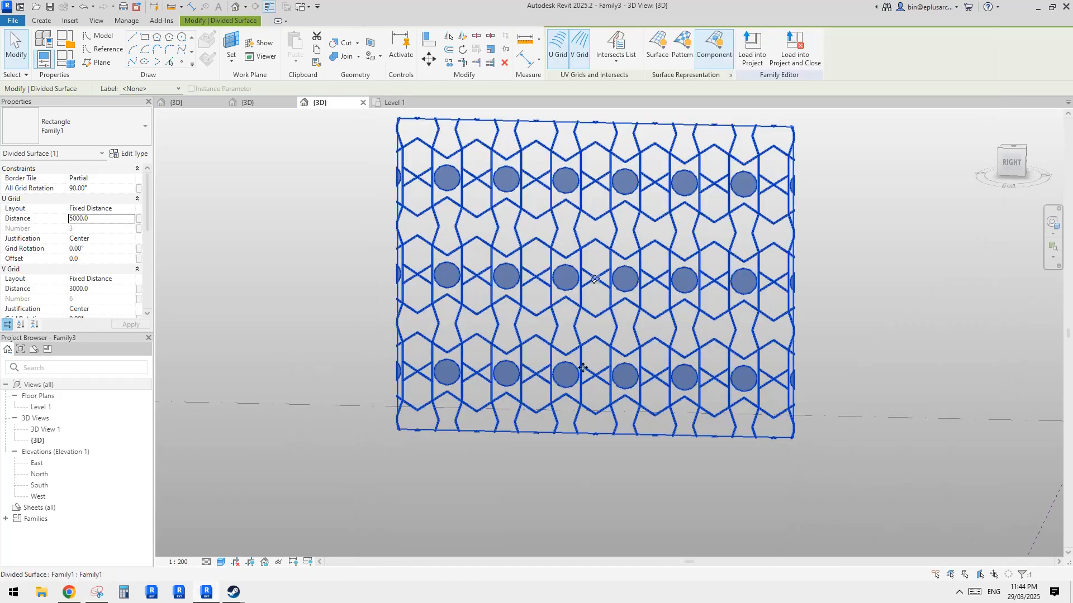
Step: Try a U grid distance of 4000 and then 3800 on the flat divided surface
{"action": "scroll", "coordinate": [645, 318], "scroll_direction": "up", "scroll_amount": 5}
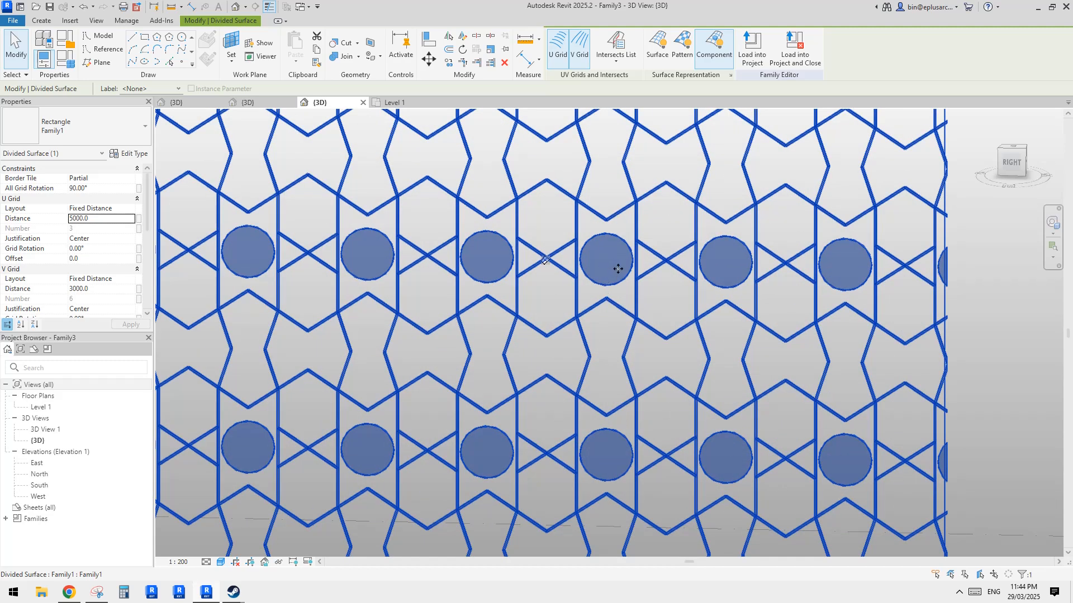
{"action": "left_click", "coordinate": [110, 289]}
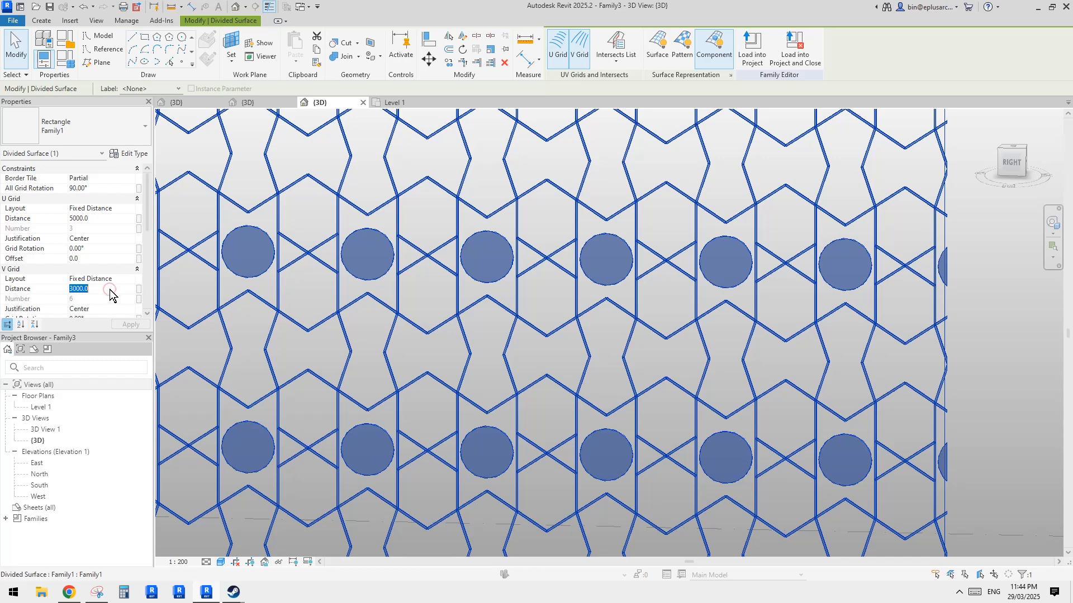
{"action": "left_click", "coordinate": [106, 219]}
{"action": "type", "text": "4000"}
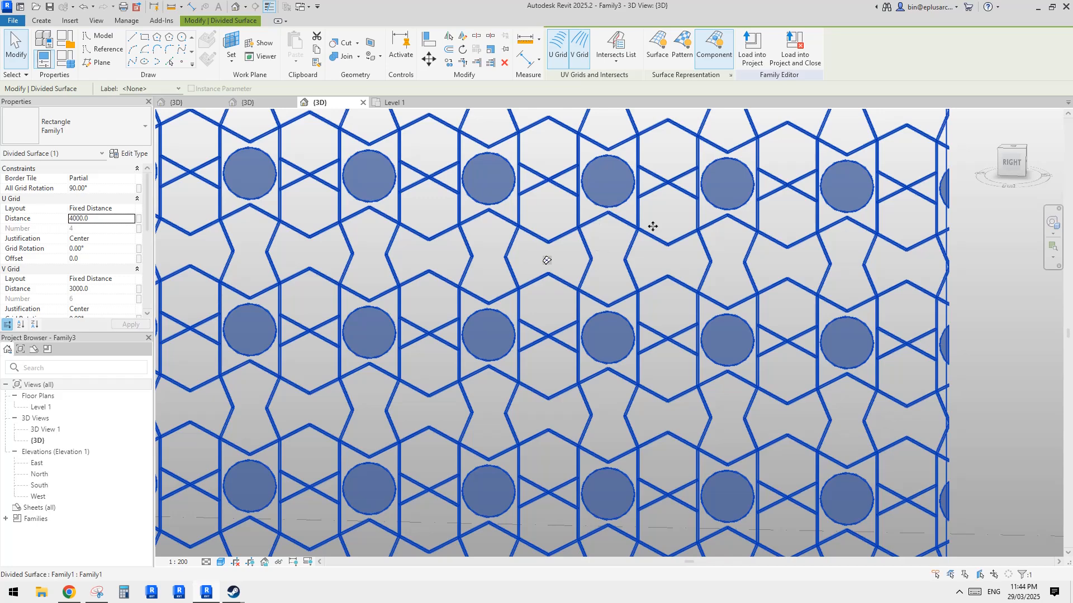
{"action": "scroll", "coordinate": [546, 260], "scroll_direction": "up", "scroll_amount": 3}
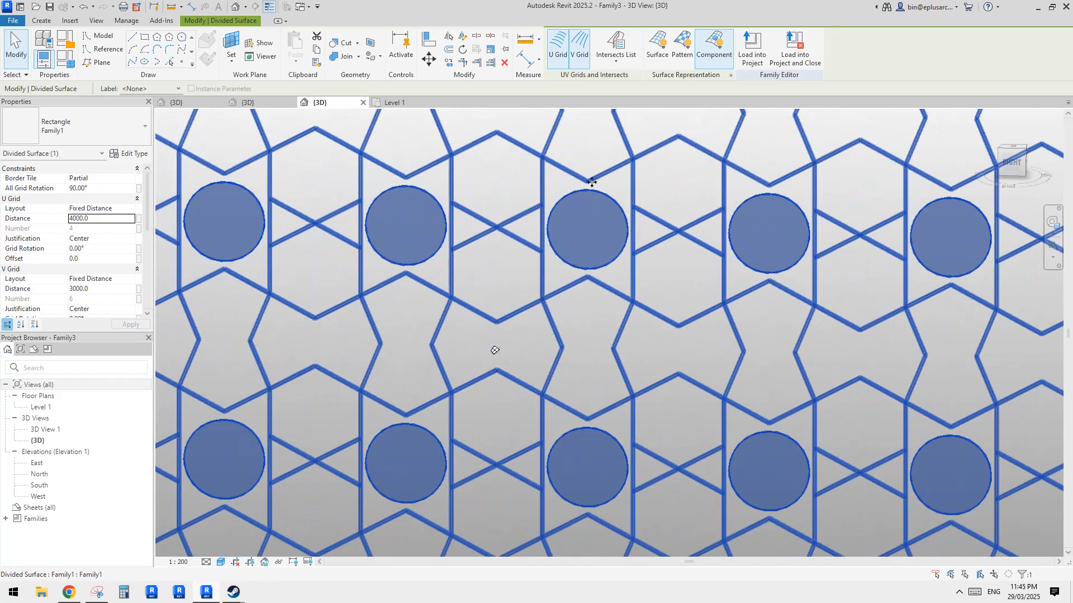
{"action": "left_click", "coordinate": [103, 219]}
{"action": "type", "text": "38"}
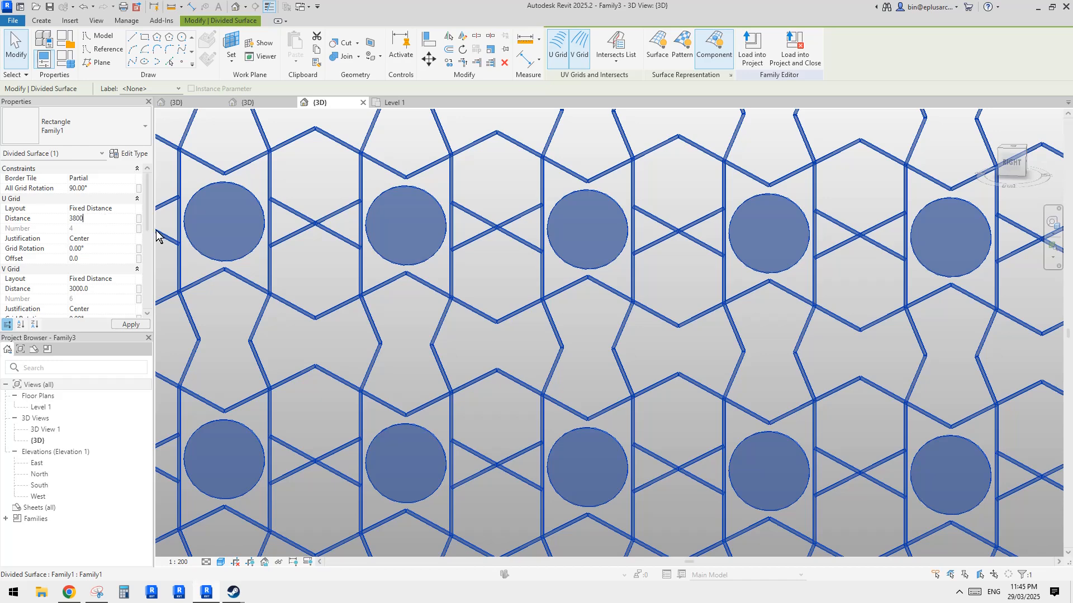
{"action": "type", "text": "00"}
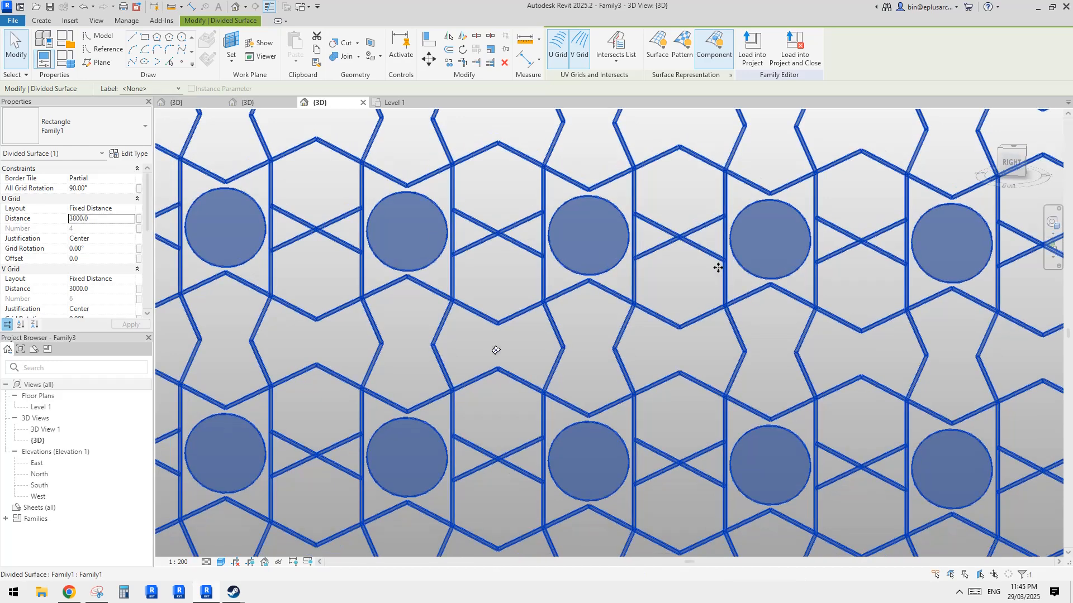
Step: Try a U grid distance of 3600 and then 3900 on the flat divided surface
{"action": "double_click", "coordinate": [109, 219]}
{"action": "type", "text": "3600"}
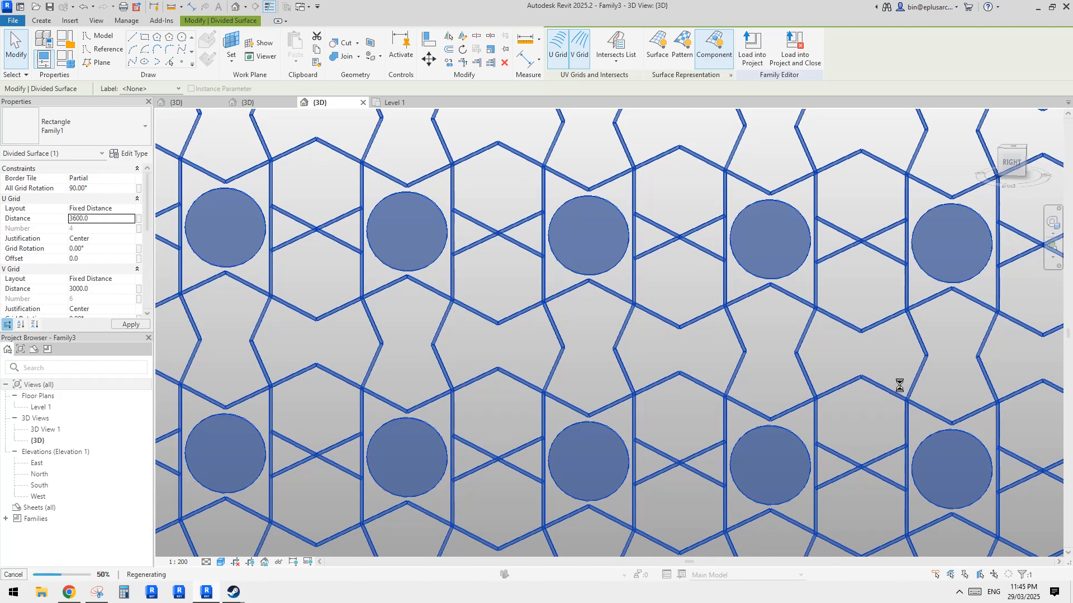
{"action": "key", "text": "Escape"}
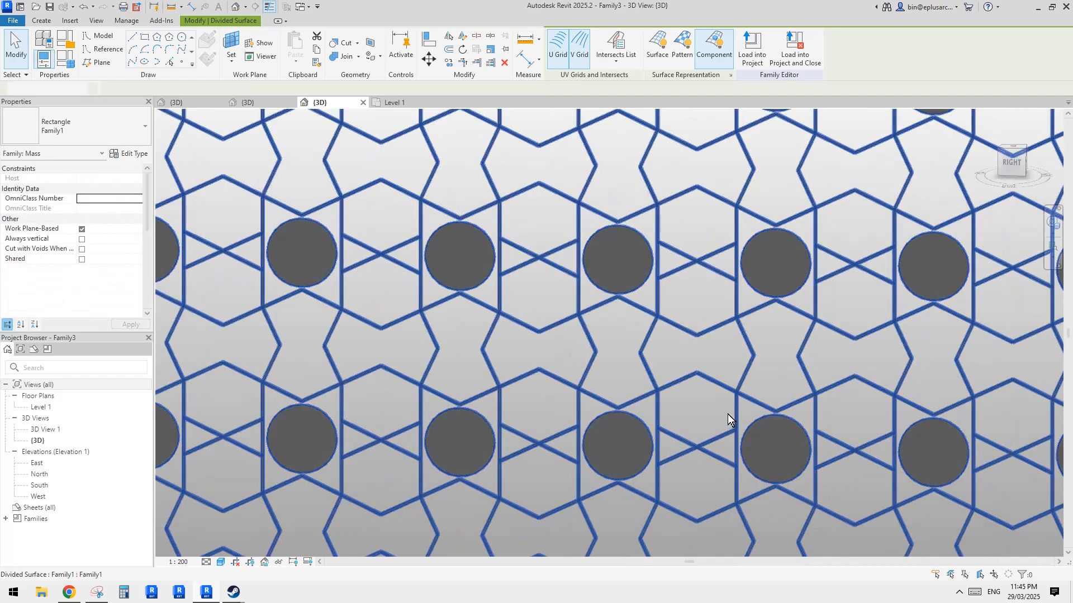
{"action": "scroll", "coordinate": [672, 254], "scroll_direction": "down", "scroll_amount": 3}
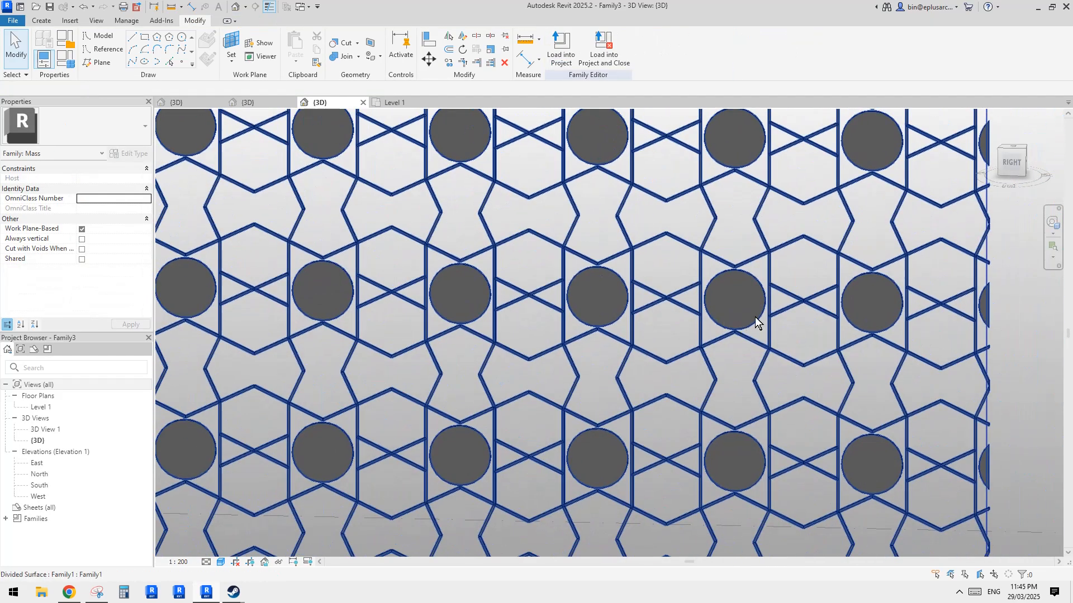
{"action": "left_click", "coordinate": [745, 270]}
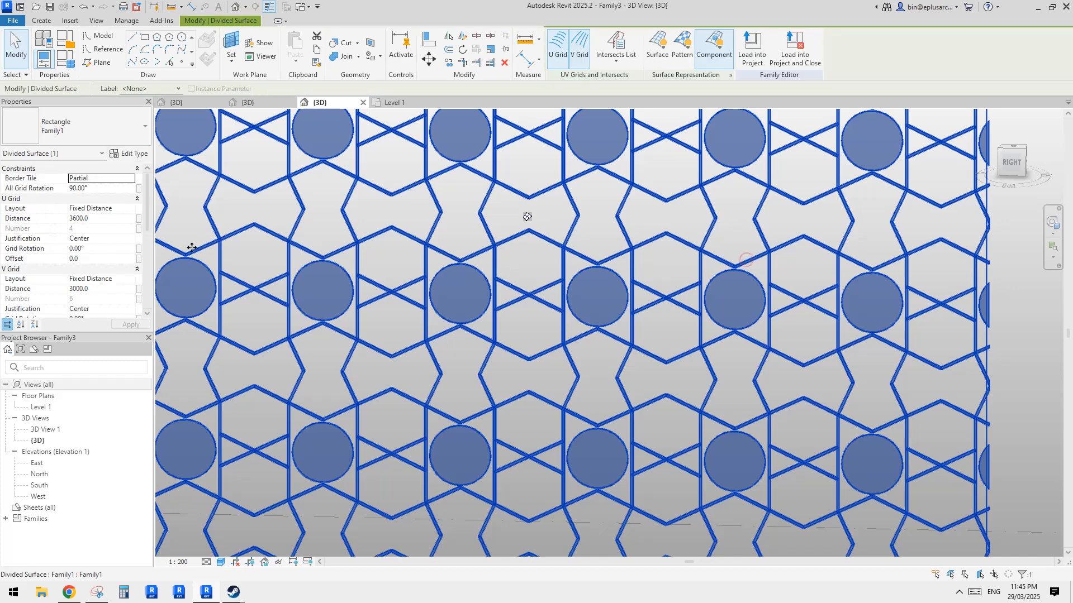
{"action": "left_click", "coordinate": [105, 221]}
{"action": "type", "text": "3900.0"}
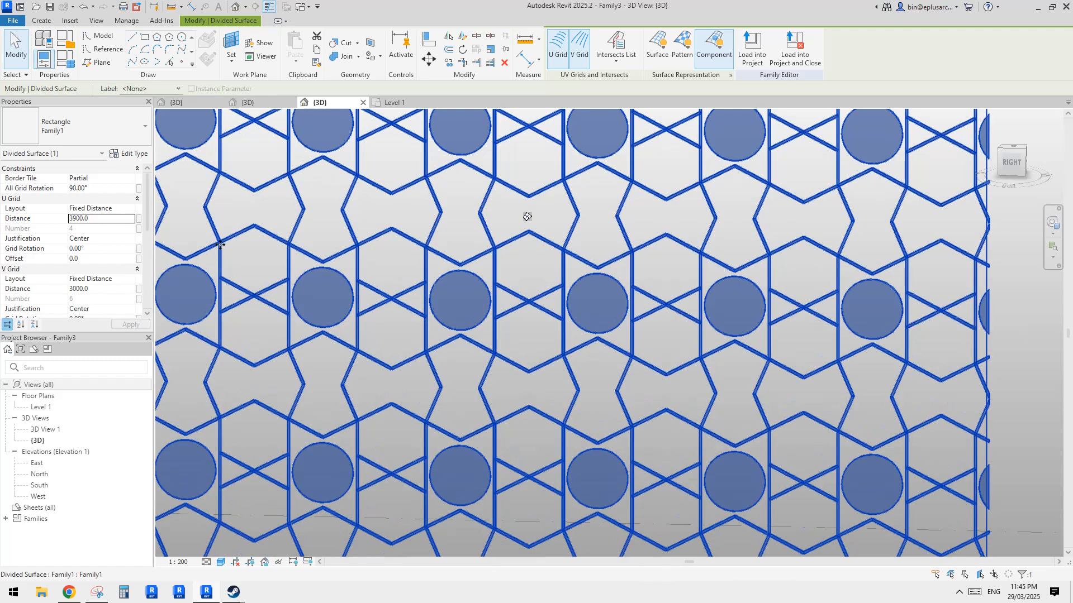
Step: Set the flat divided surface's U grid distance to 4200
{"action": "left_click", "coordinate": [113, 220]}
{"action": "type", "text": "4200"}
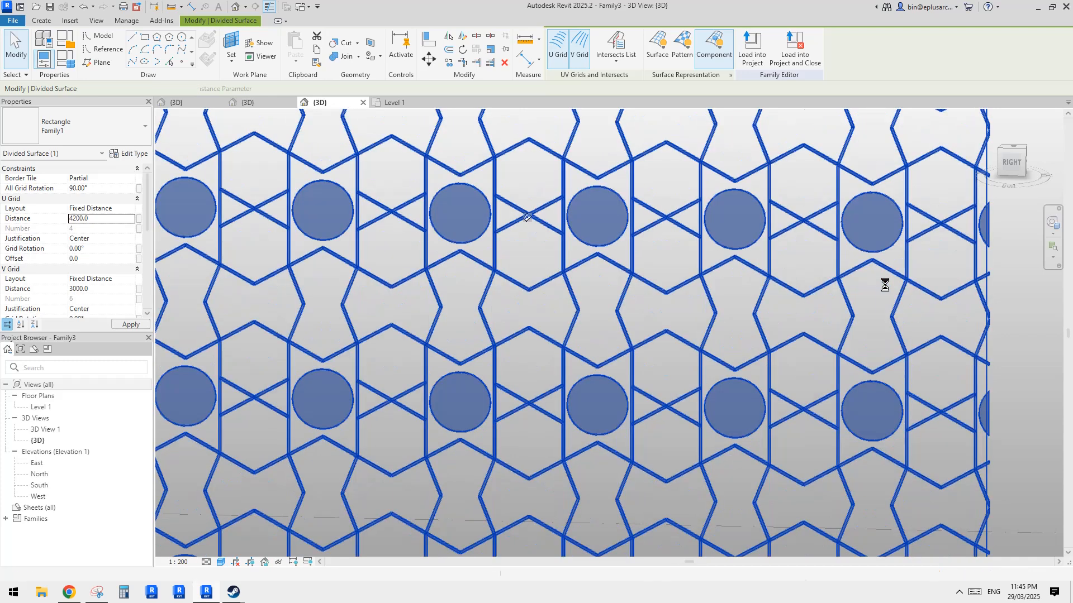
{"action": "middle_click_drag", "start_coordinate": [829, 279], "coordinate": [817, 299]}
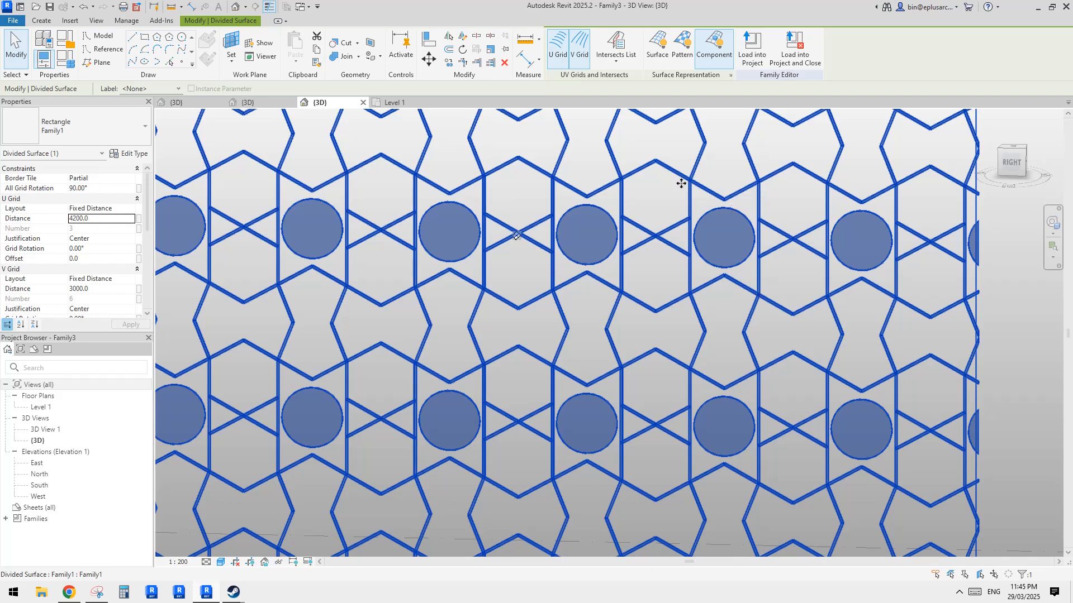
Step: Set the type parameter w of the Family1 curtain panel to 100, working from a single panel on the flat surface
{"action": "middle_click_drag", "start_coordinate": [698, 229], "coordinate": [619, 236]}
{"action": "left_click", "coordinate": [553, 241]}
{"action": "left_click", "coordinate": [552, 230]}
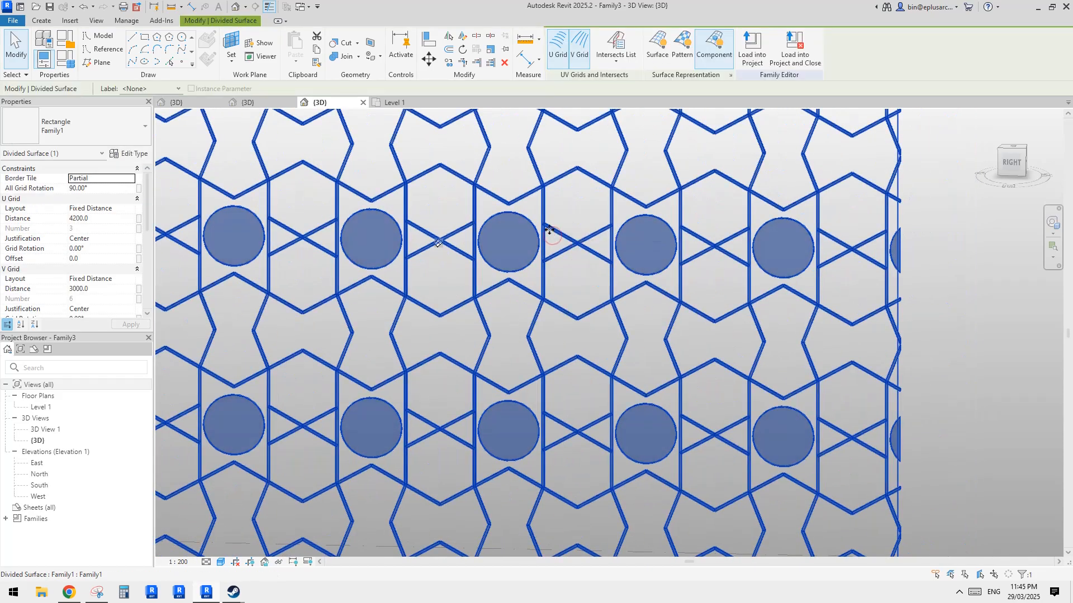
{"action": "left_click", "coordinate": [534, 250]}
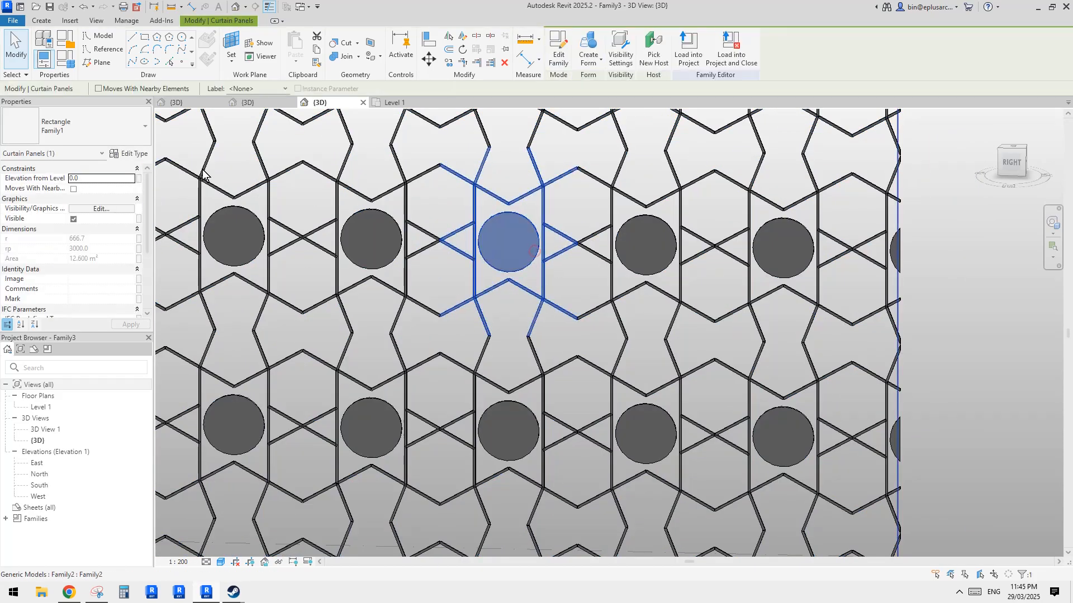
{"action": "left_click", "coordinate": [130, 153]}
{"action": "left_click", "coordinate": [505, 284]}
{"action": "type", "text": "1"}
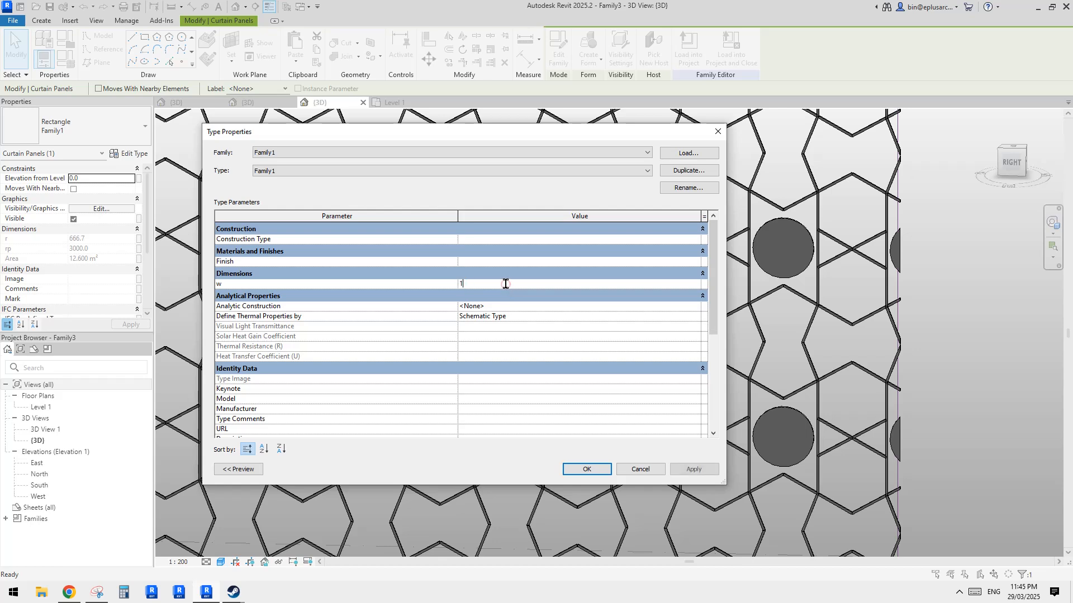
{"action": "type", "text": "00"}
{"action": "left_click", "coordinate": [582, 469]}
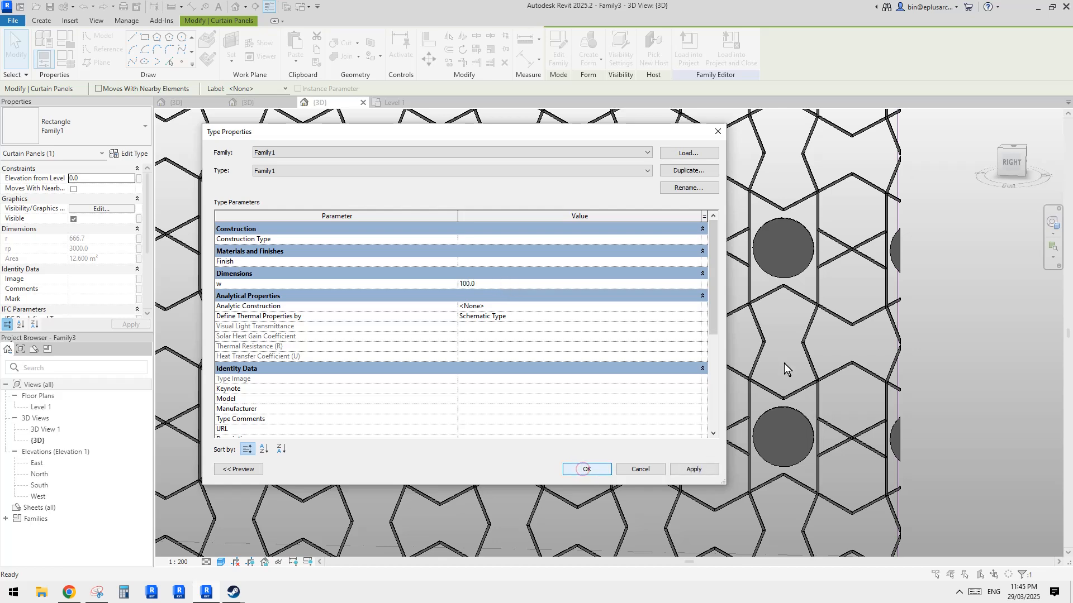